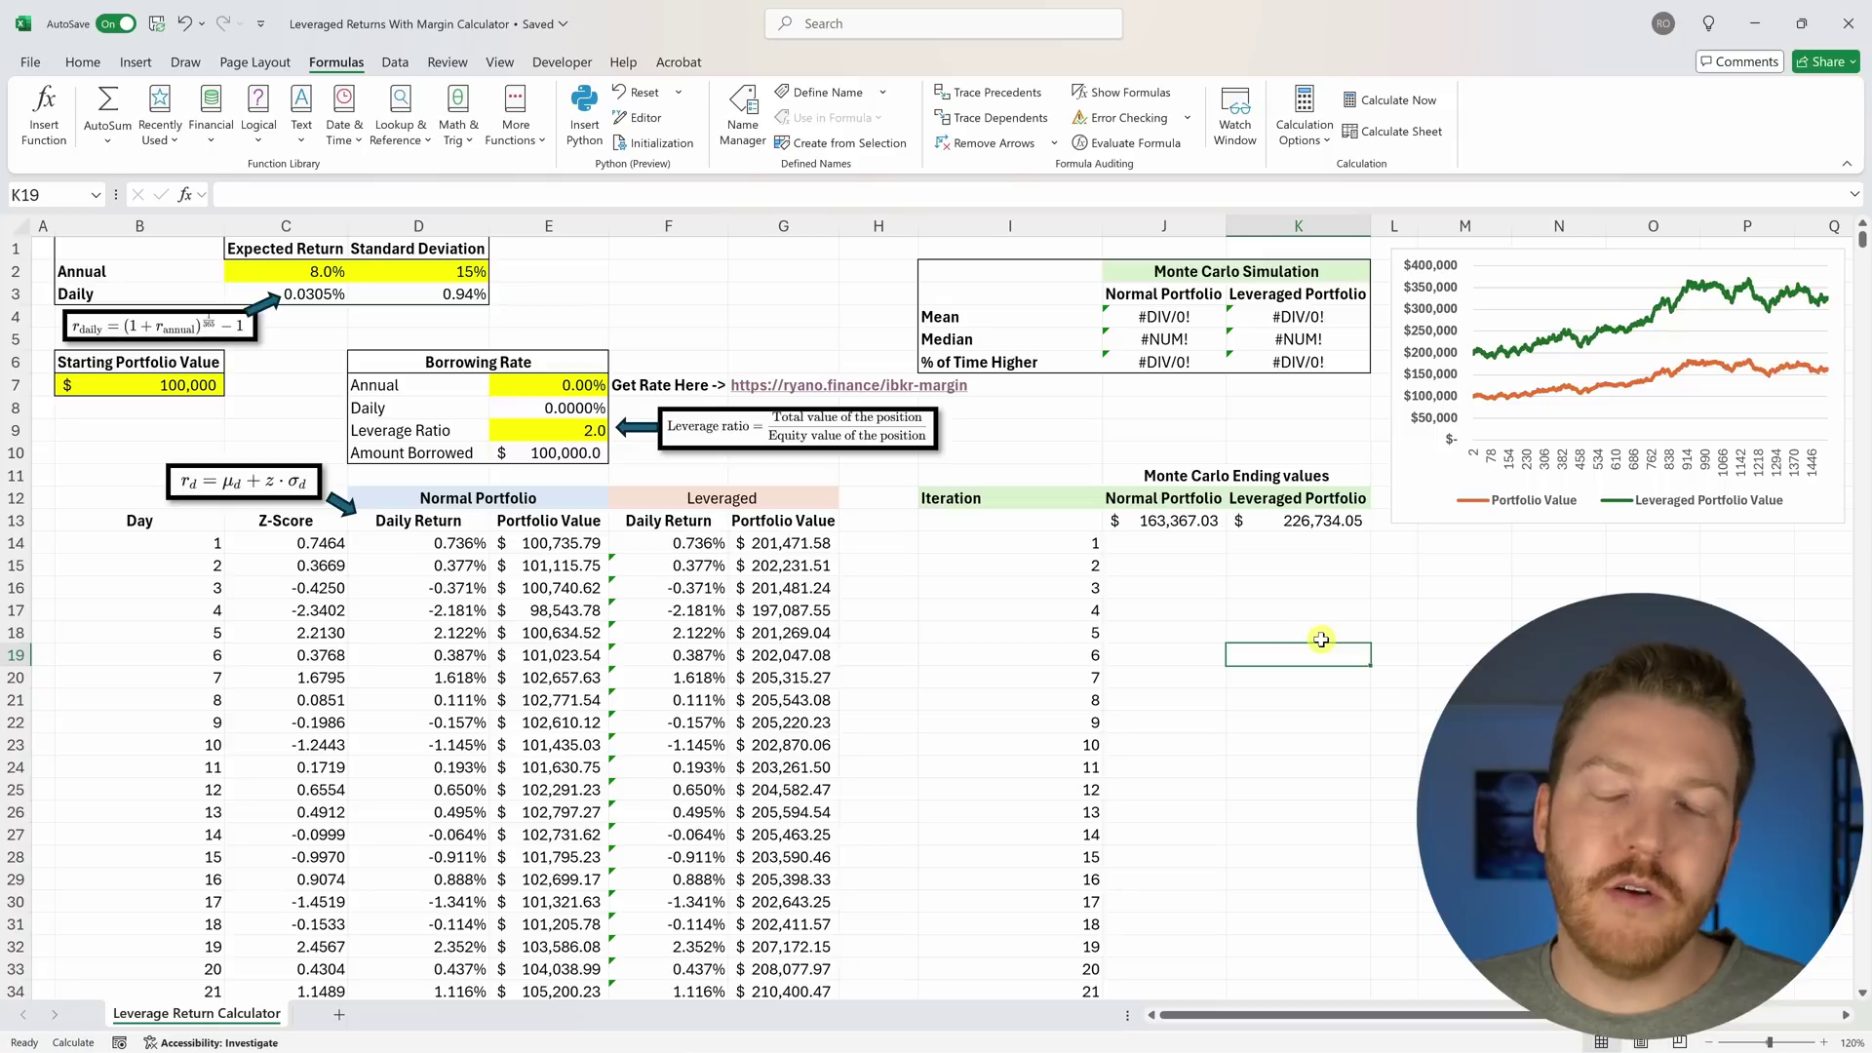
Review the annual inputs: 8.0% expected return and 15% standard deviation.
click(322, 265)
drag(122, 273, 294, 273)
click(294, 274)
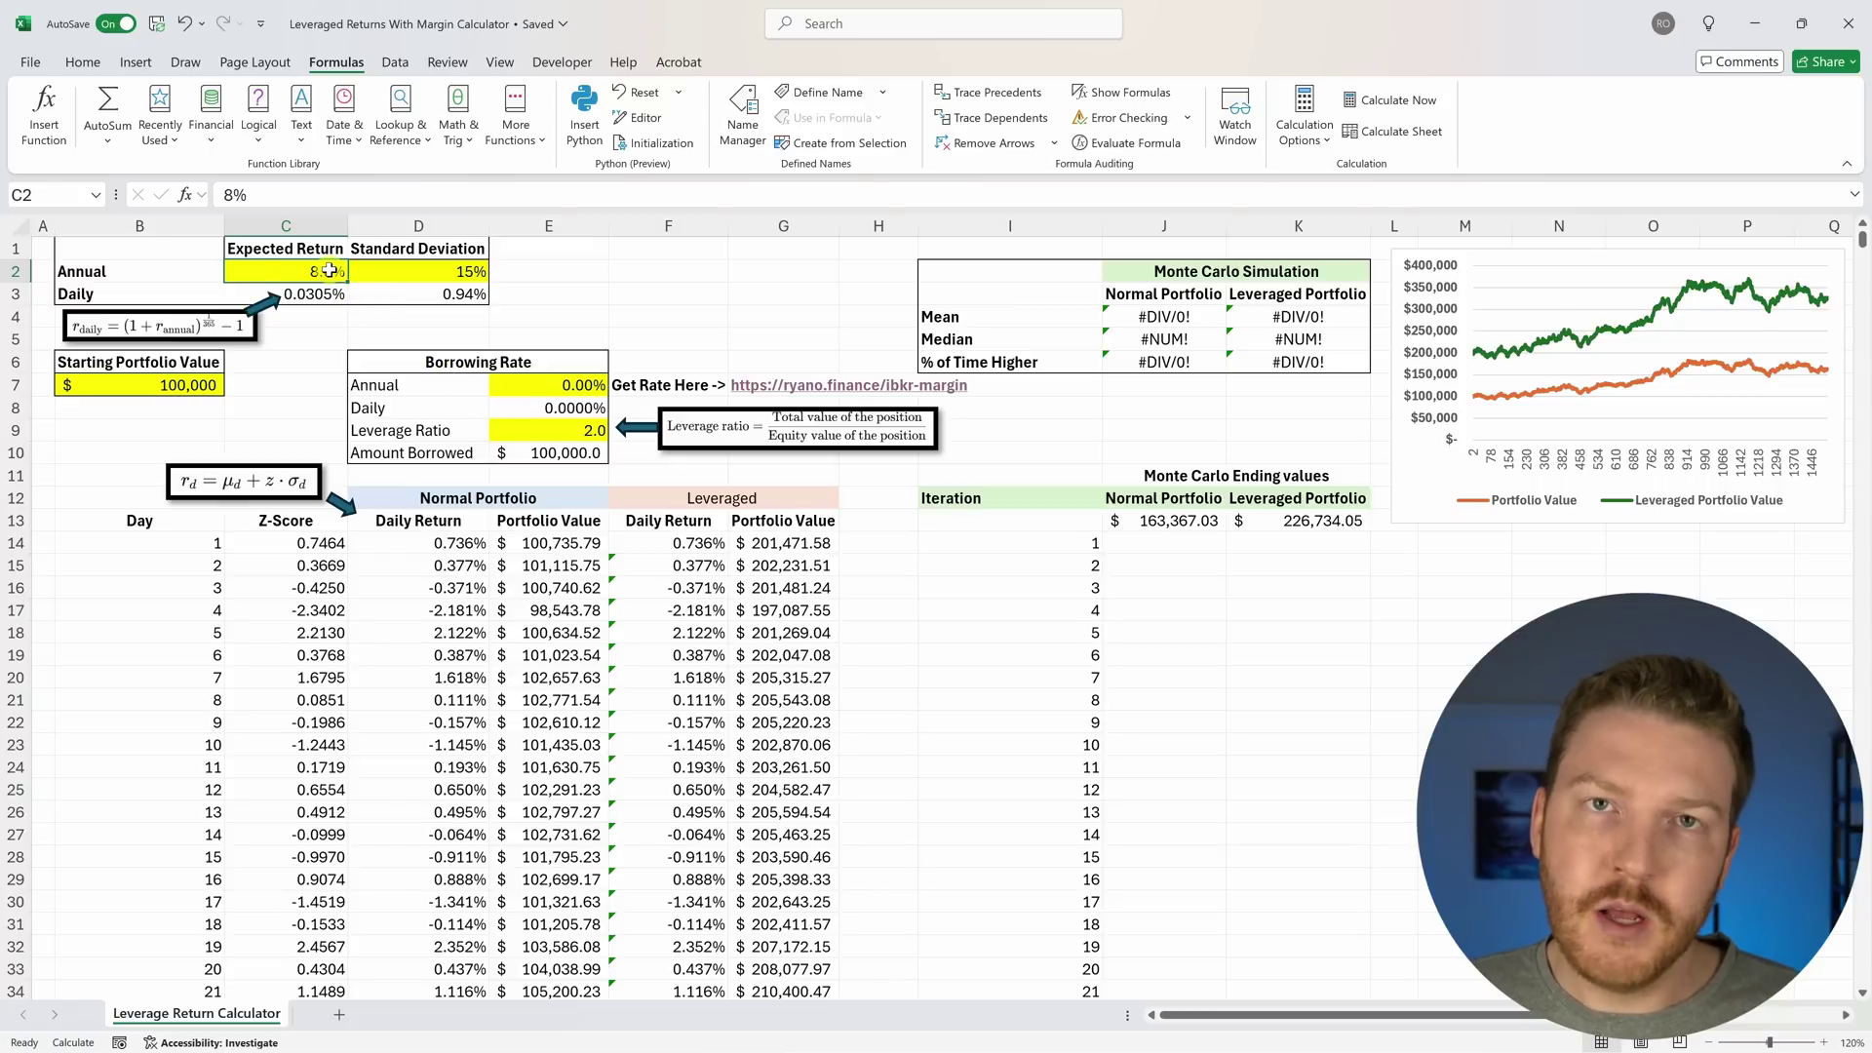
click(414, 248)
click(416, 271)
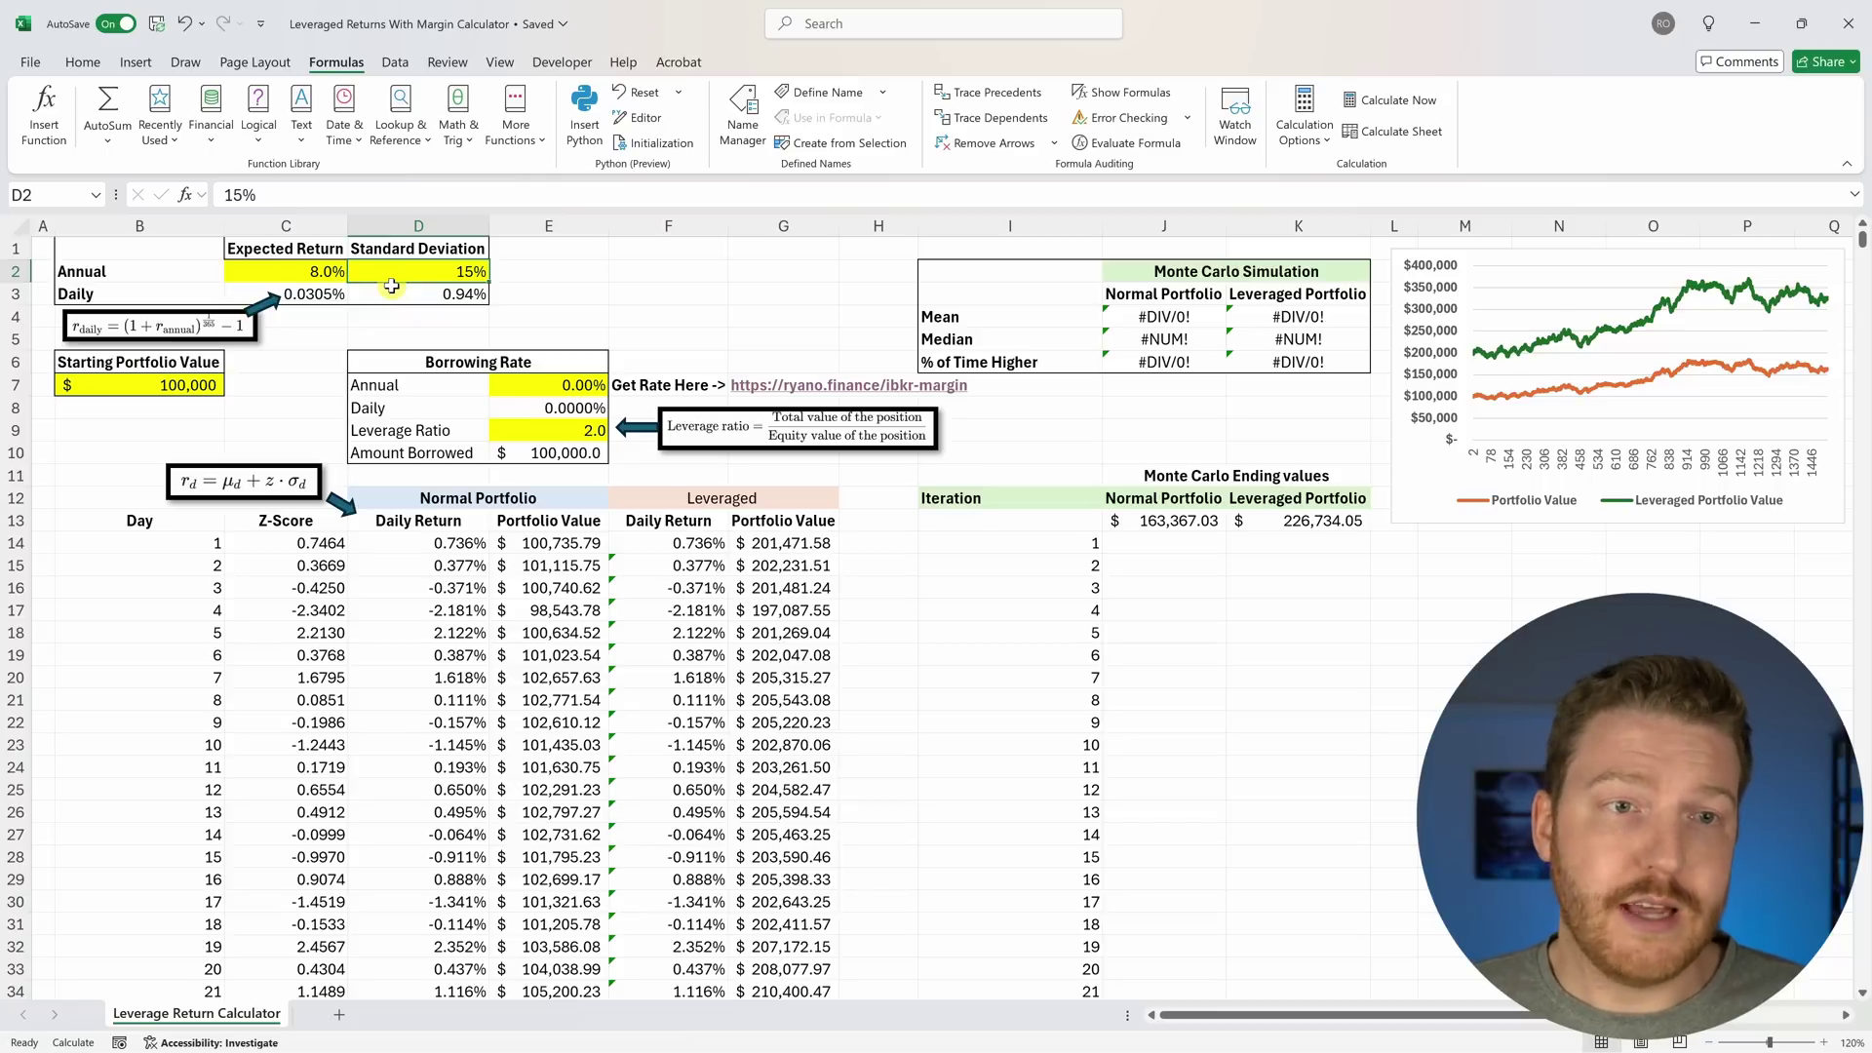
click(390, 251)
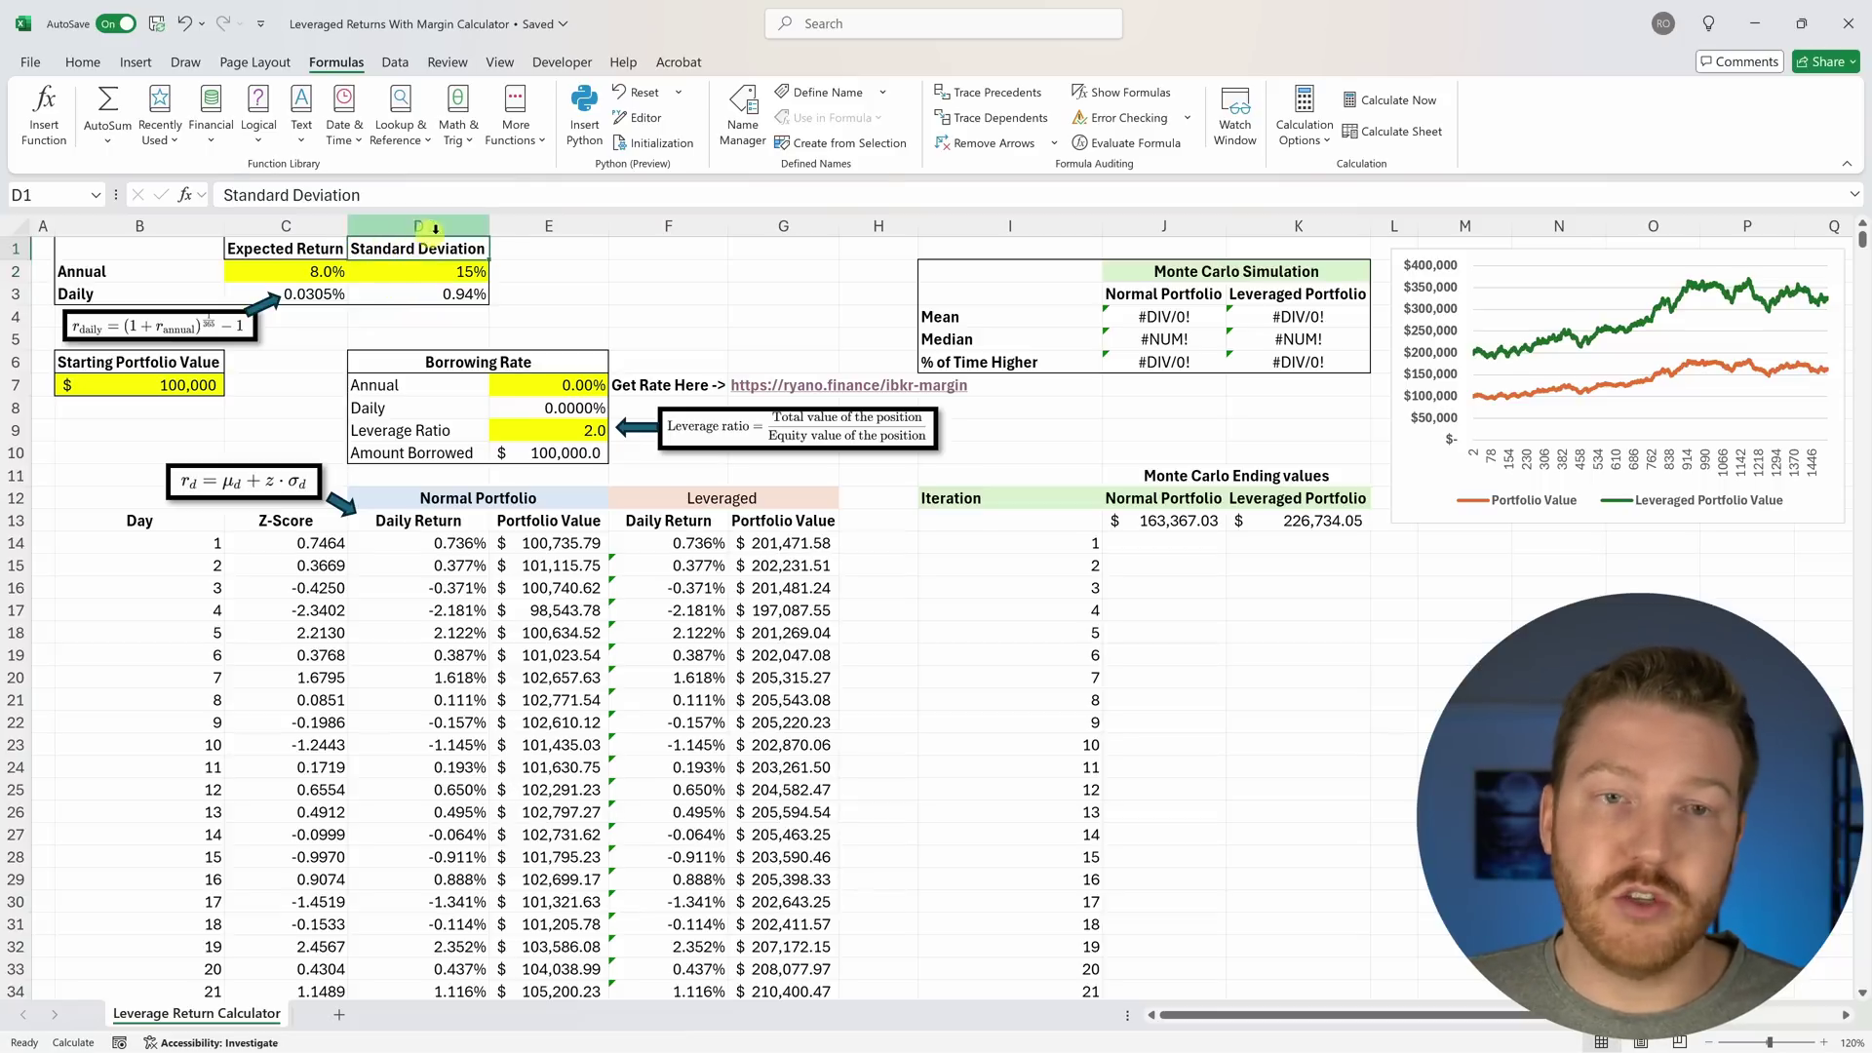
click(444, 275)
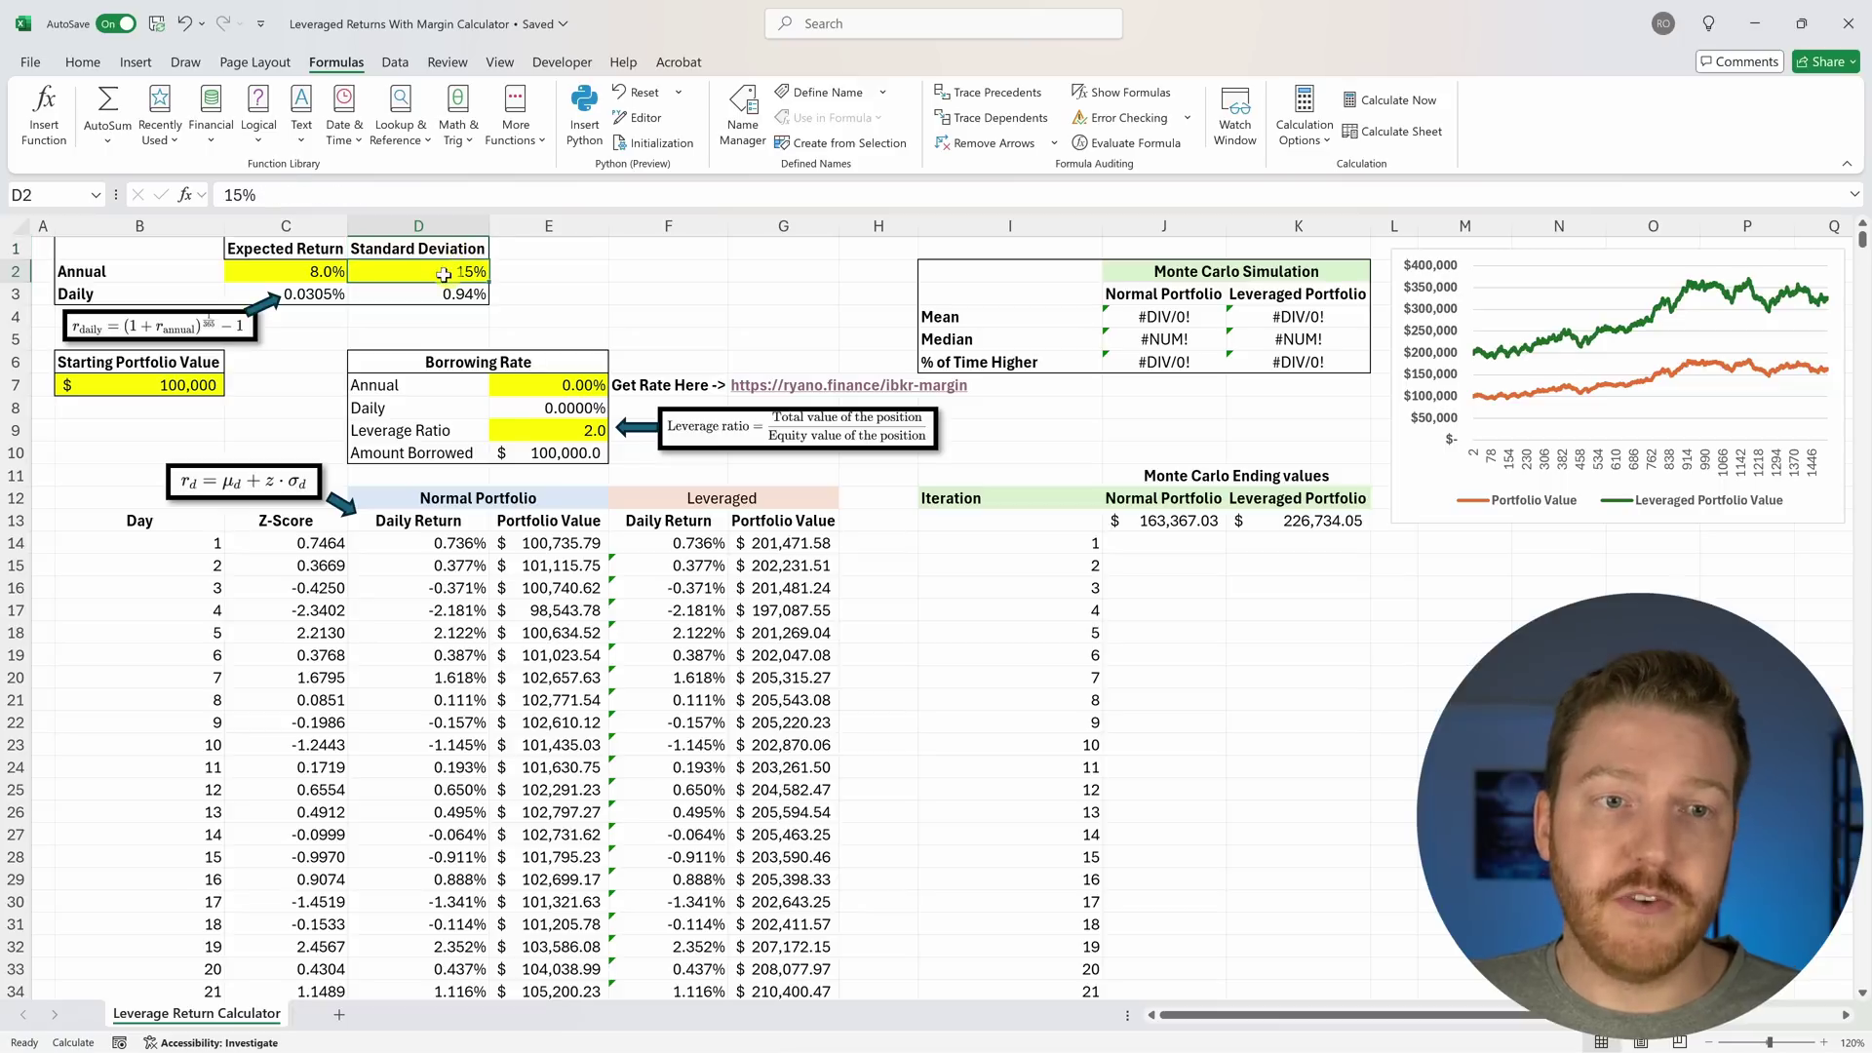
click(131, 272)
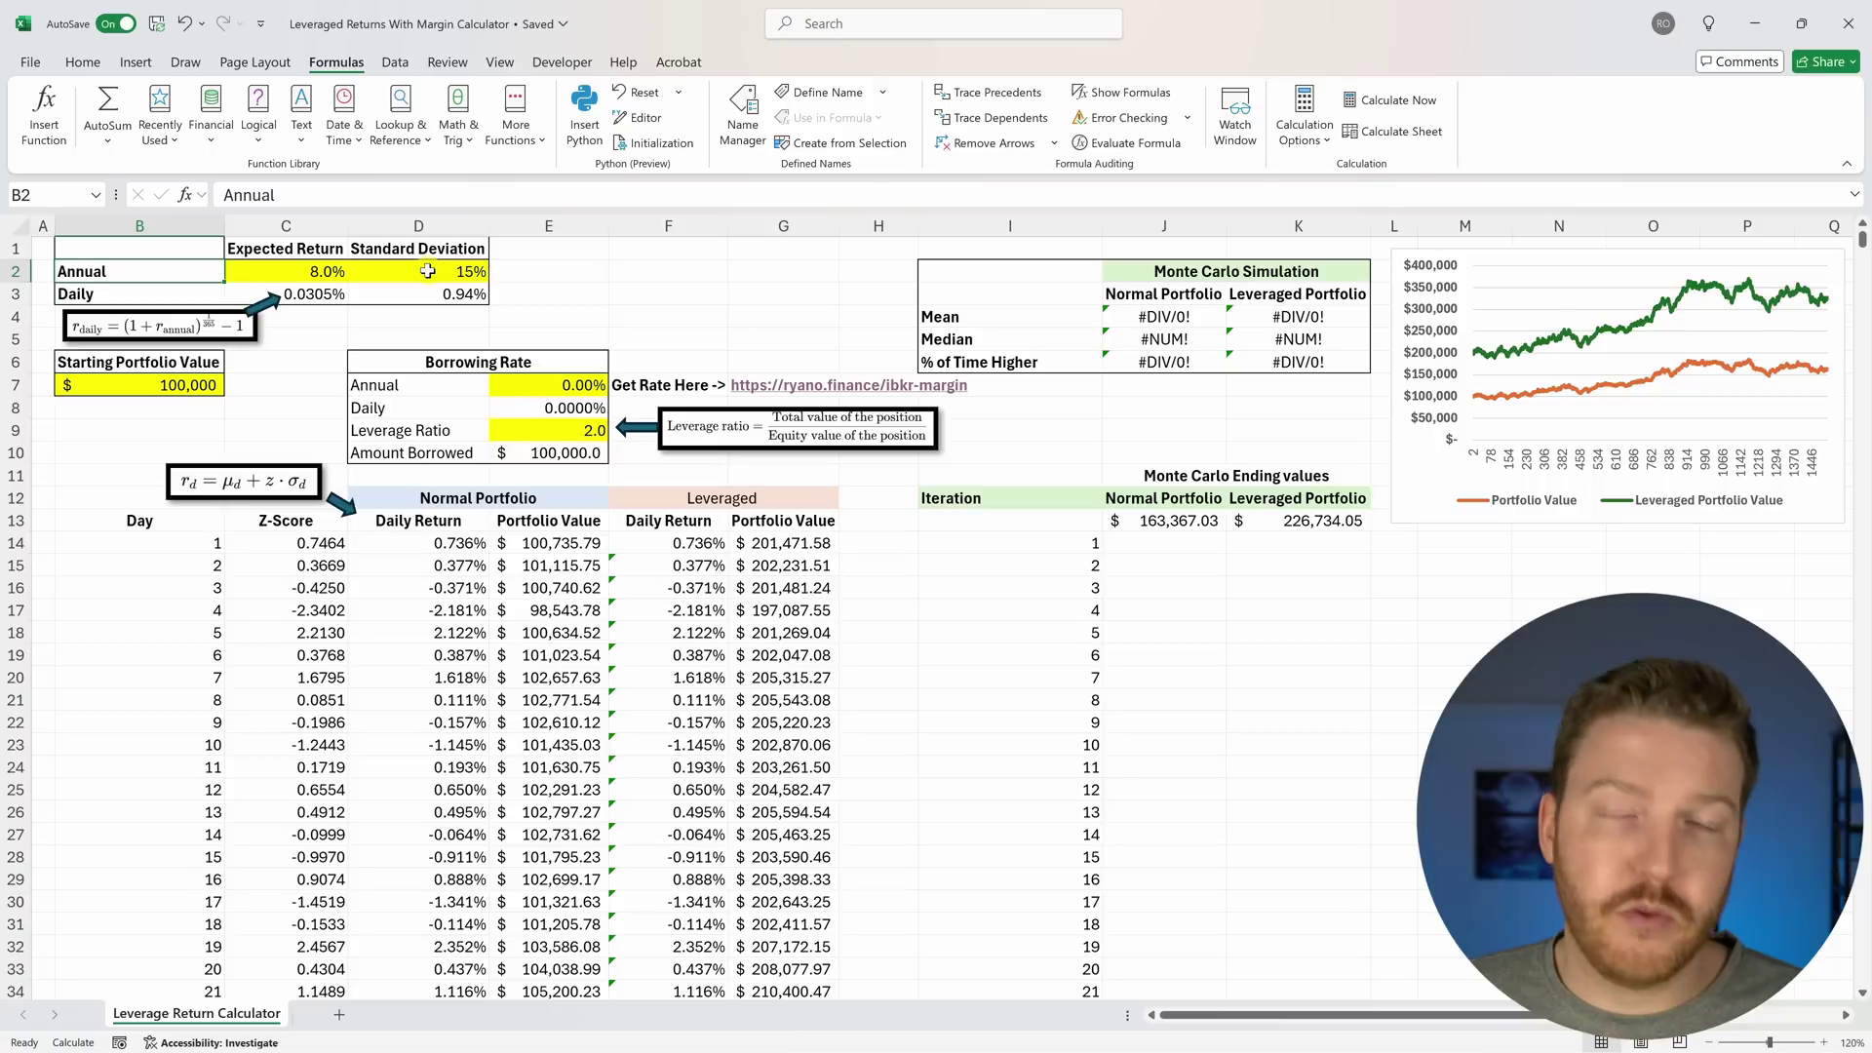
Inspect the daily return formula in C3 and daily standard deviation in D3, leaving both unchanged.
click(314, 296)
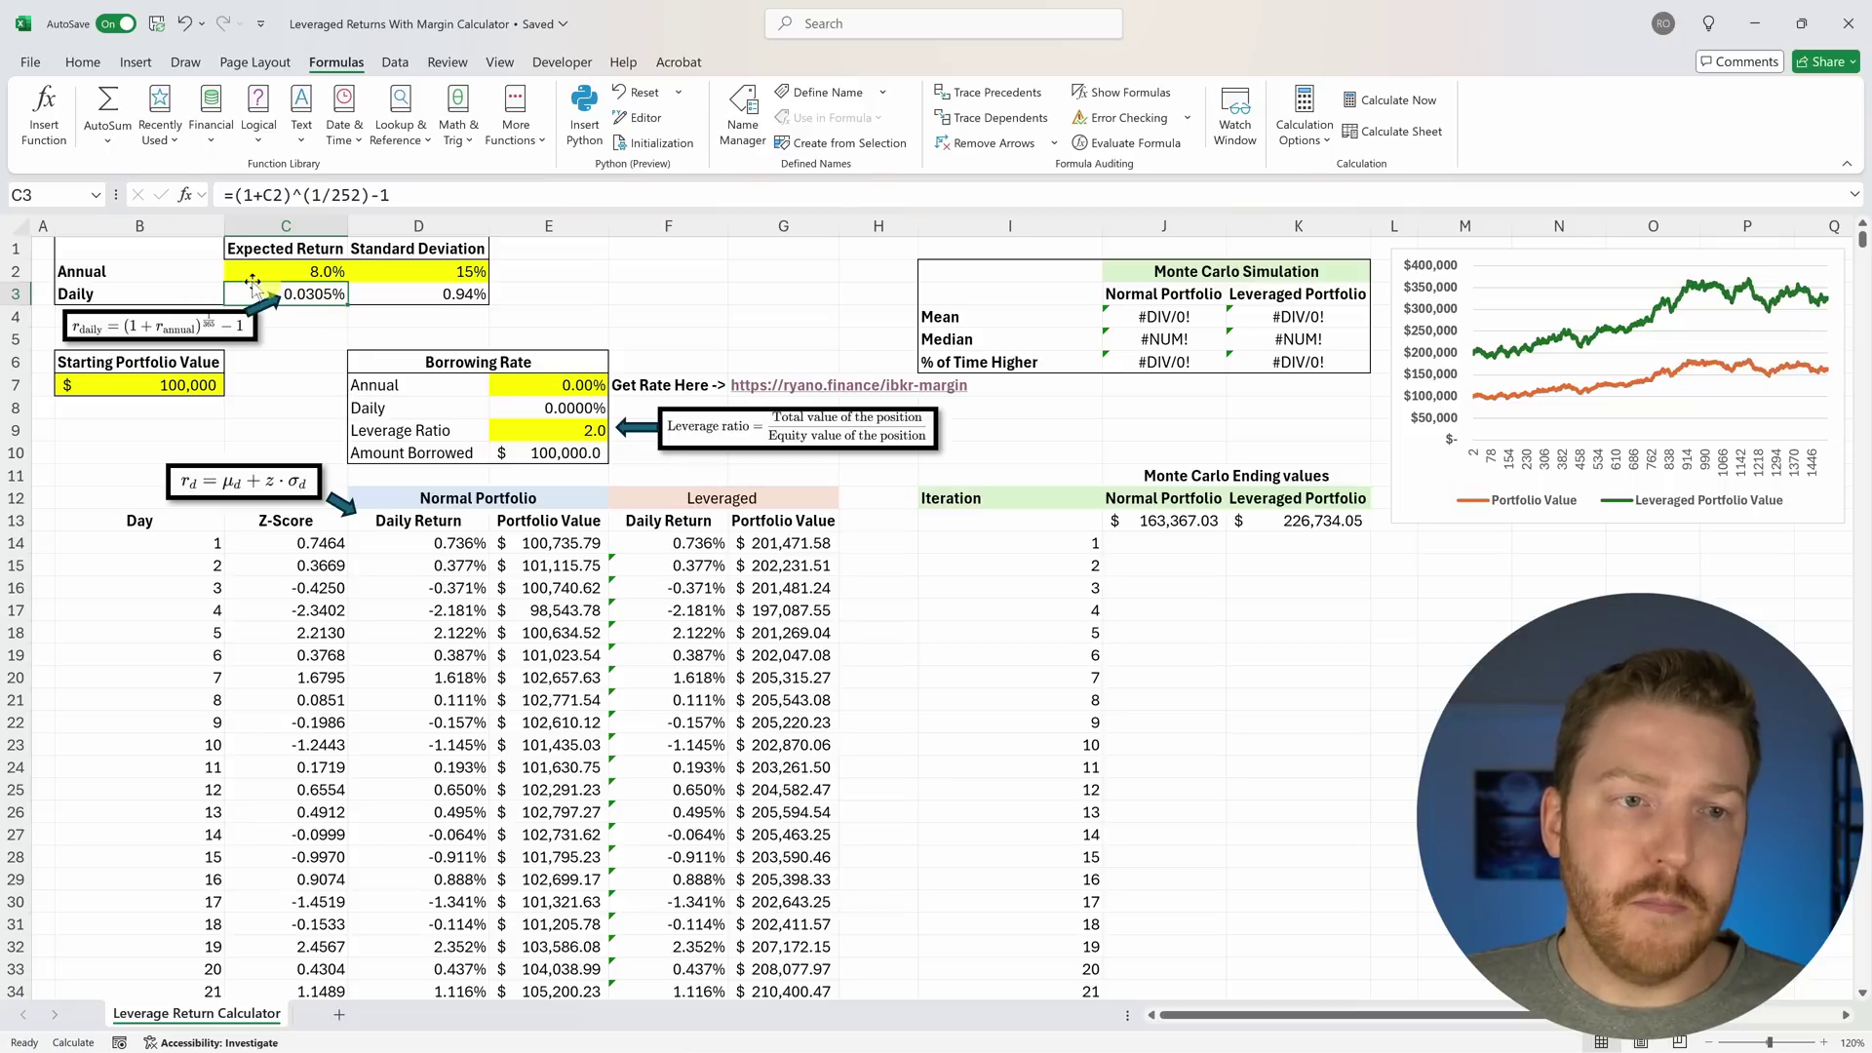
click(368, 195)
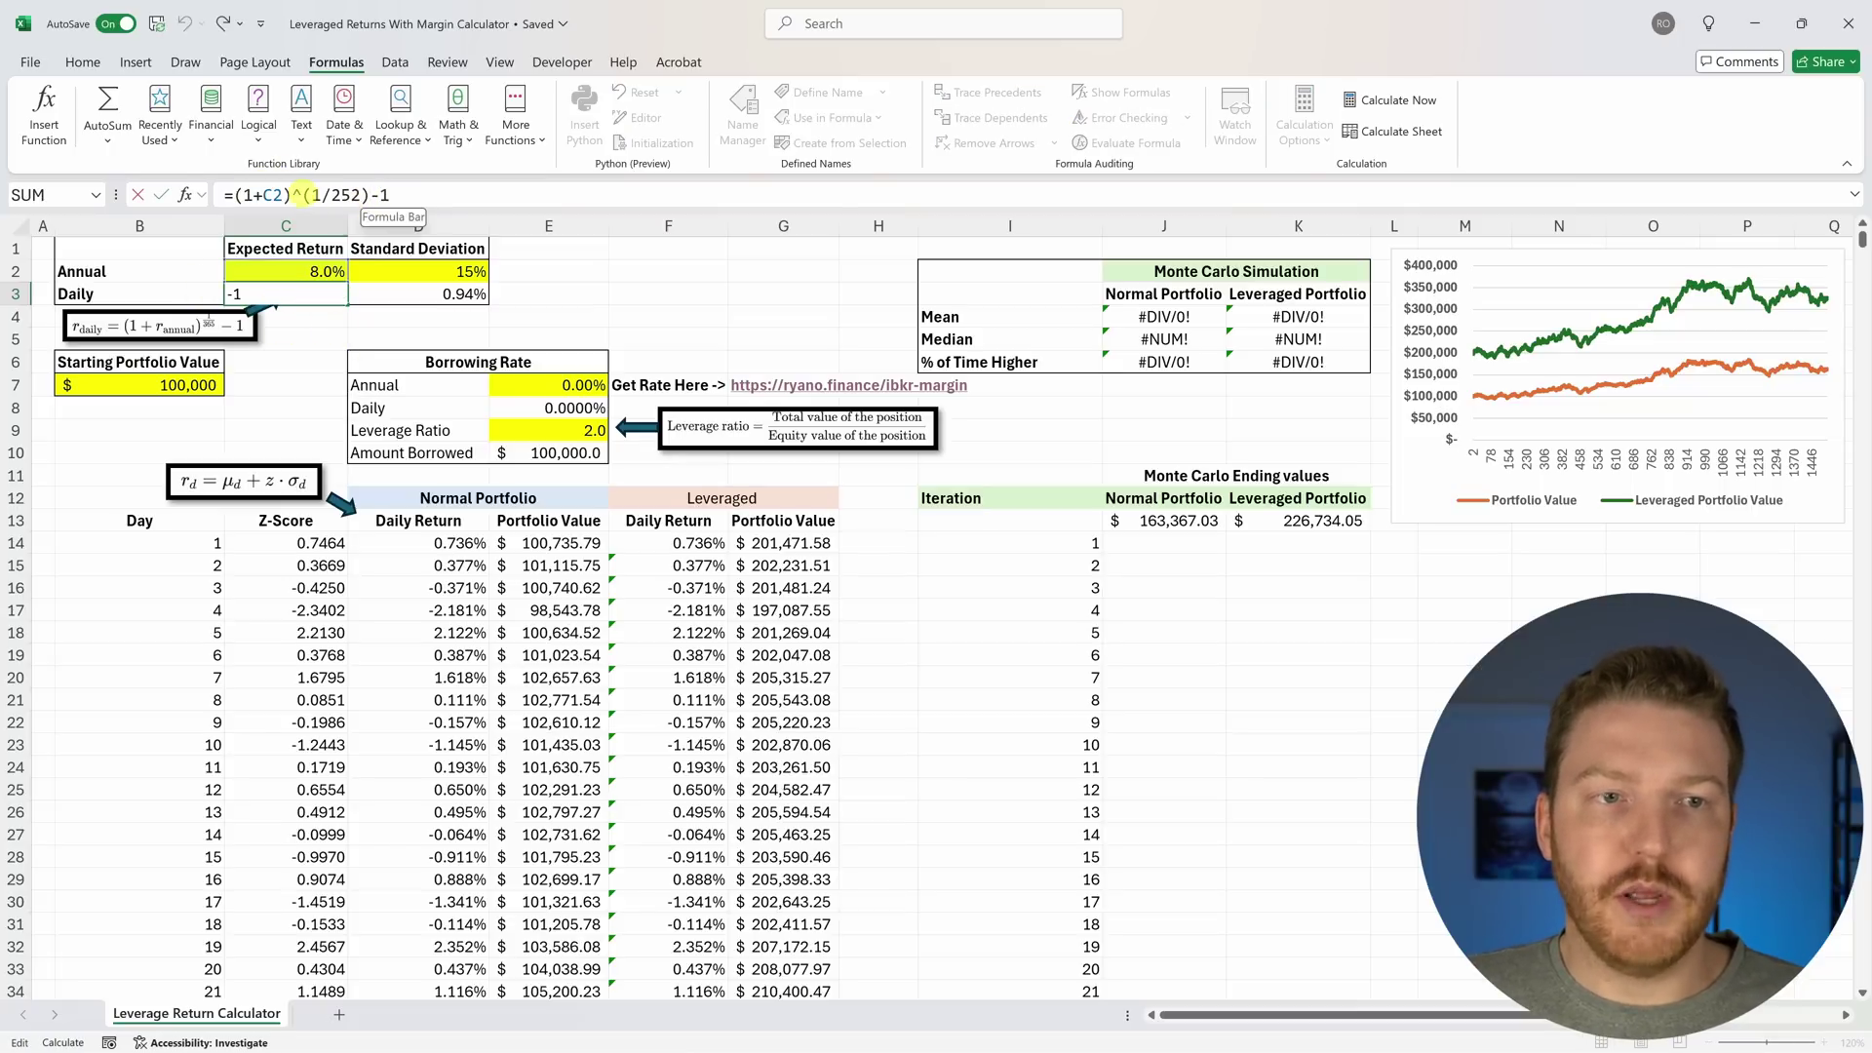
click(336, 195)
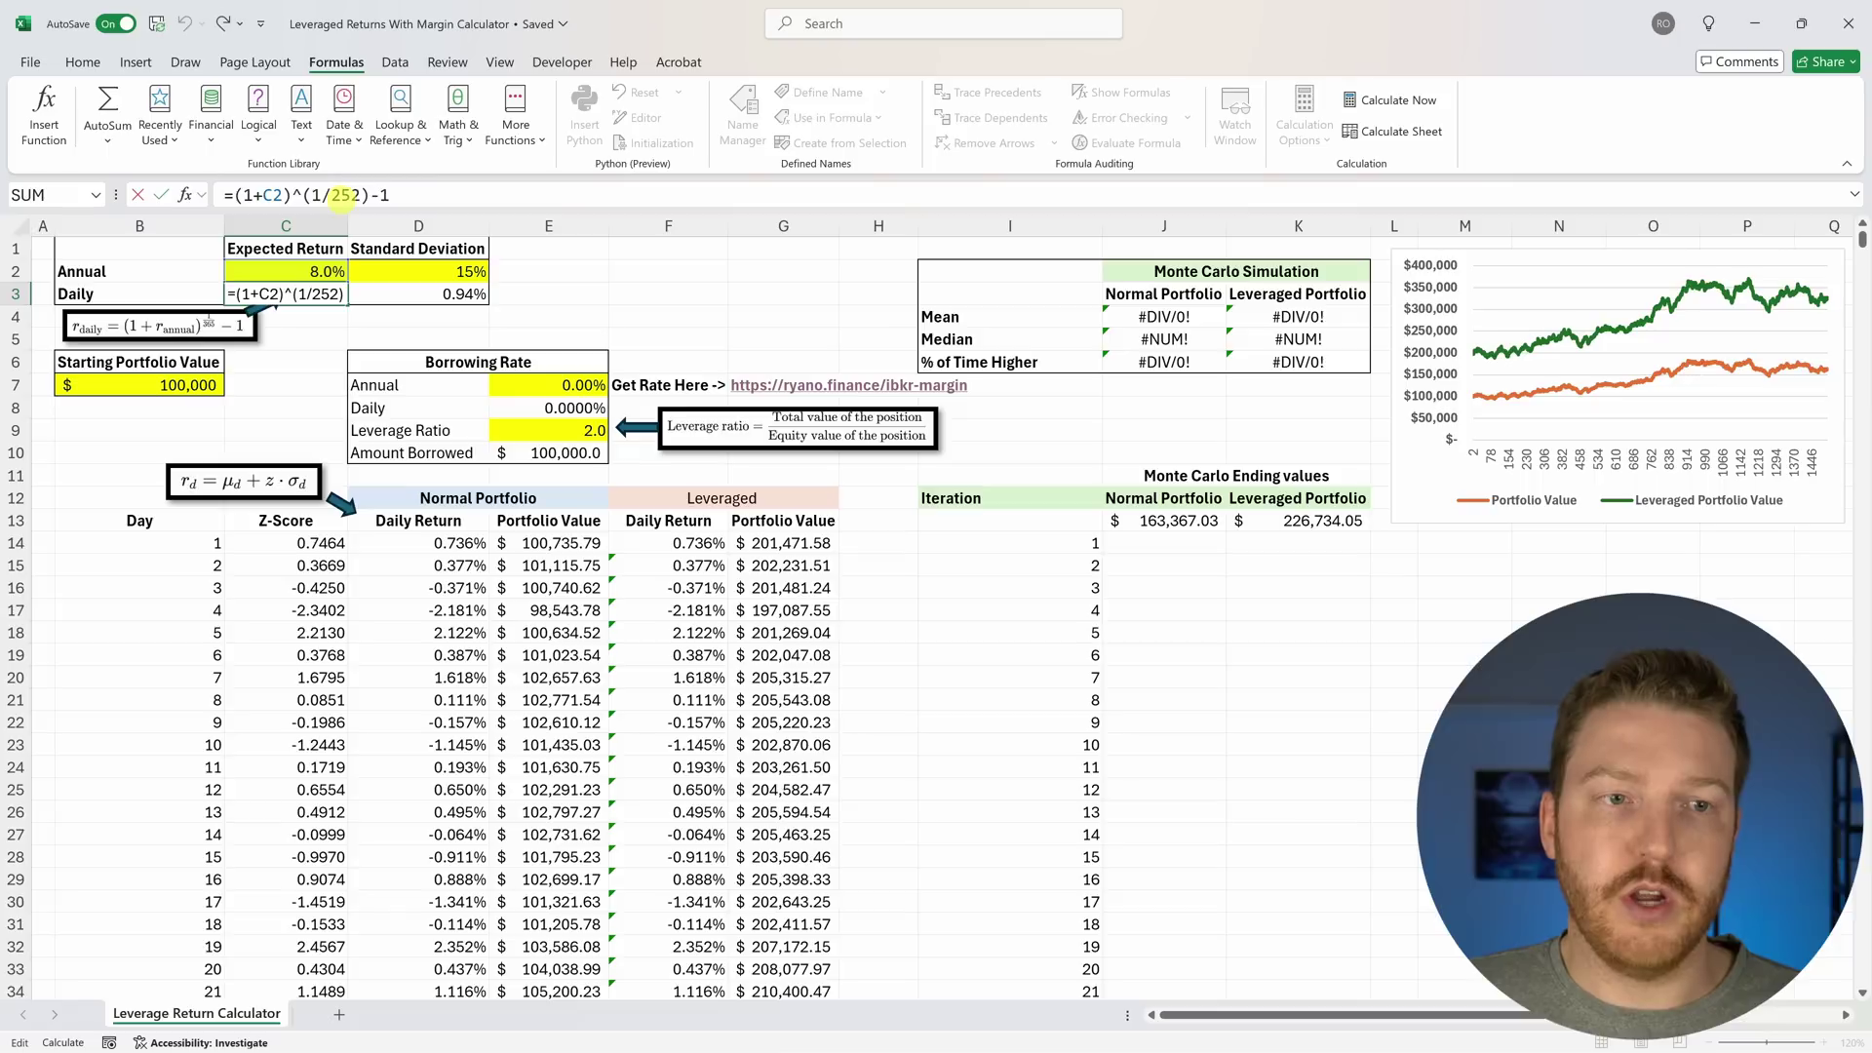
drag(243, 195, 285, 195)
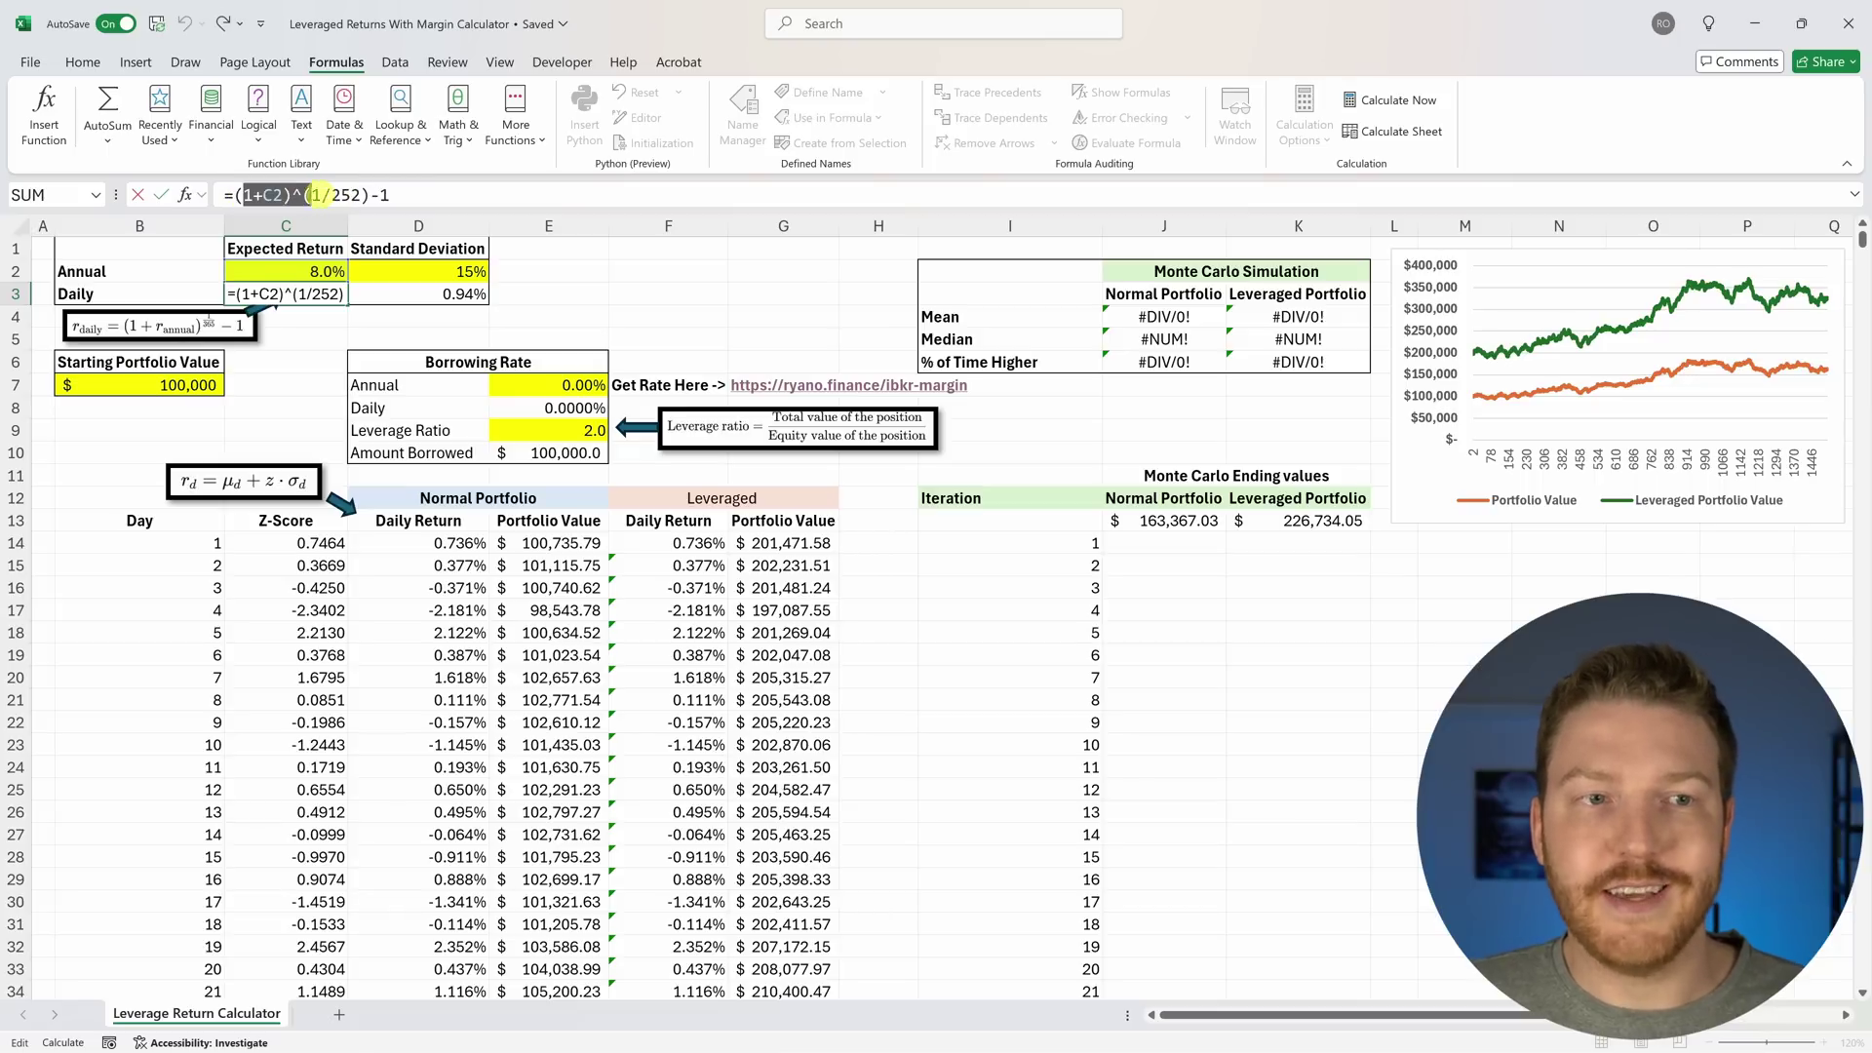
key(Escape)
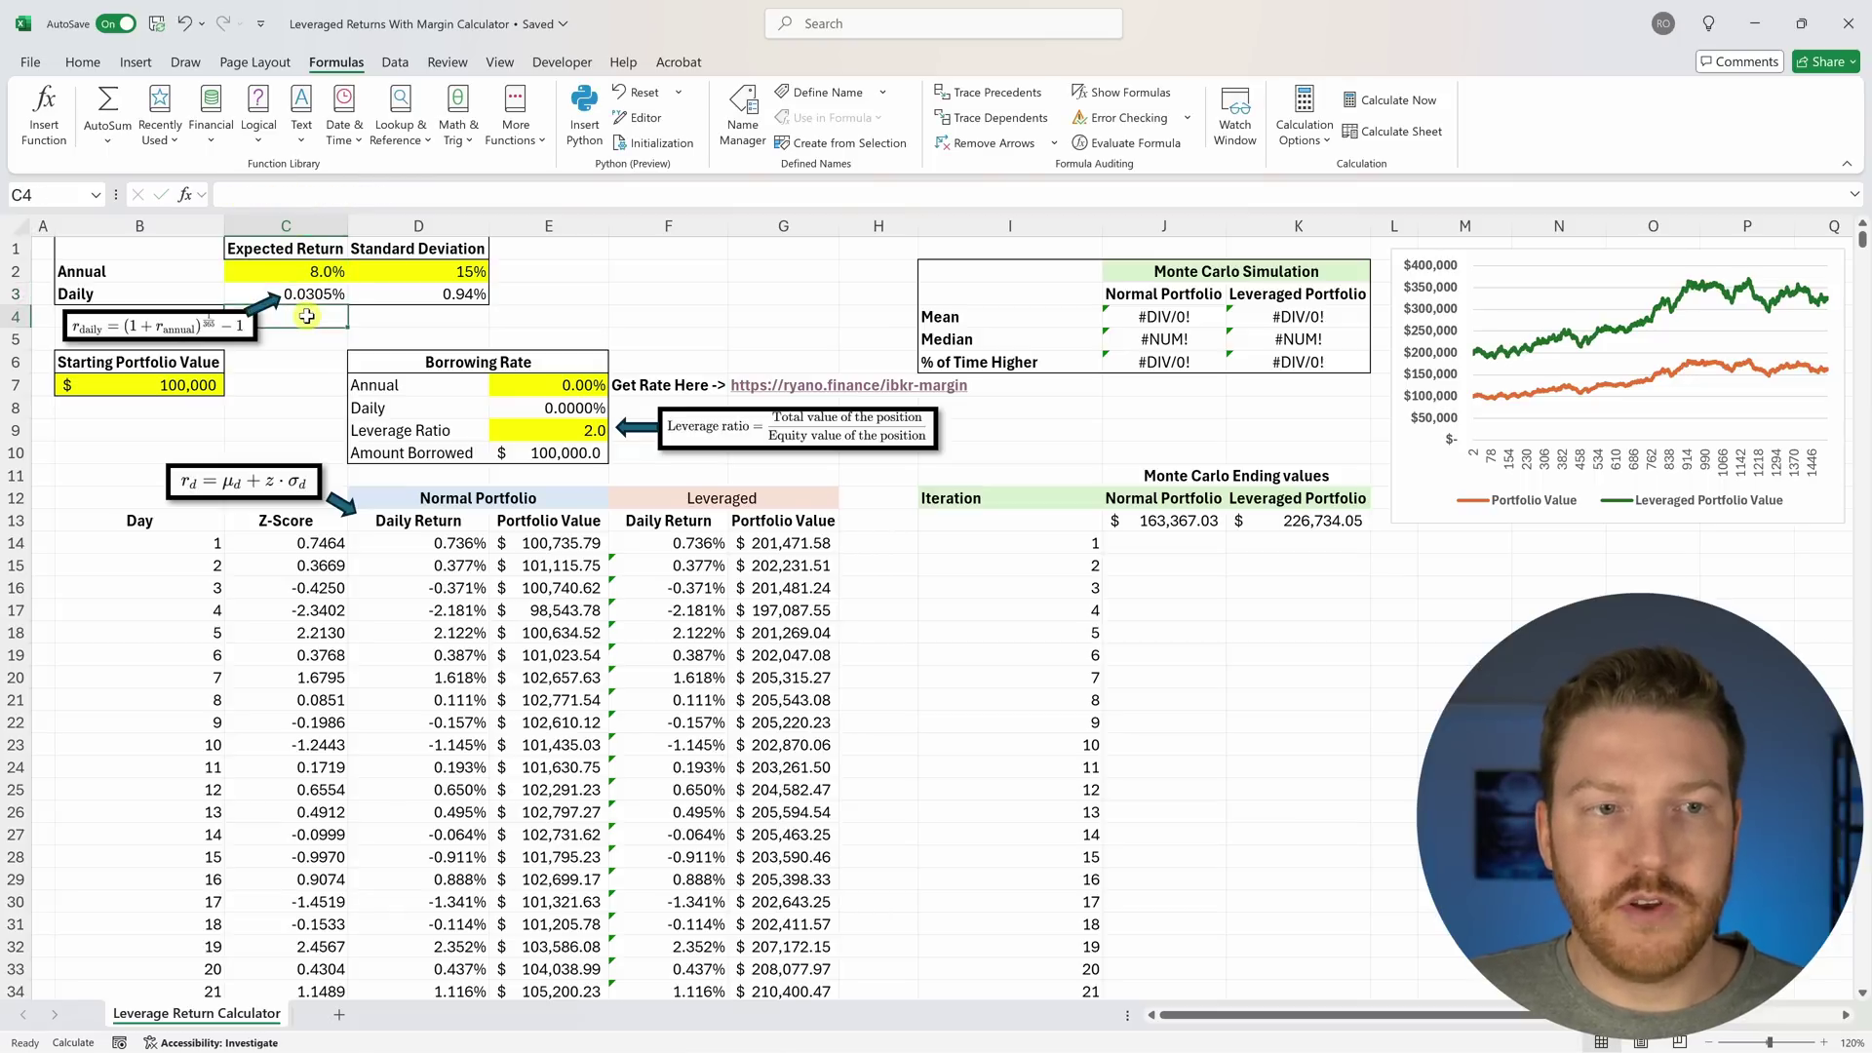
click(317, 301)
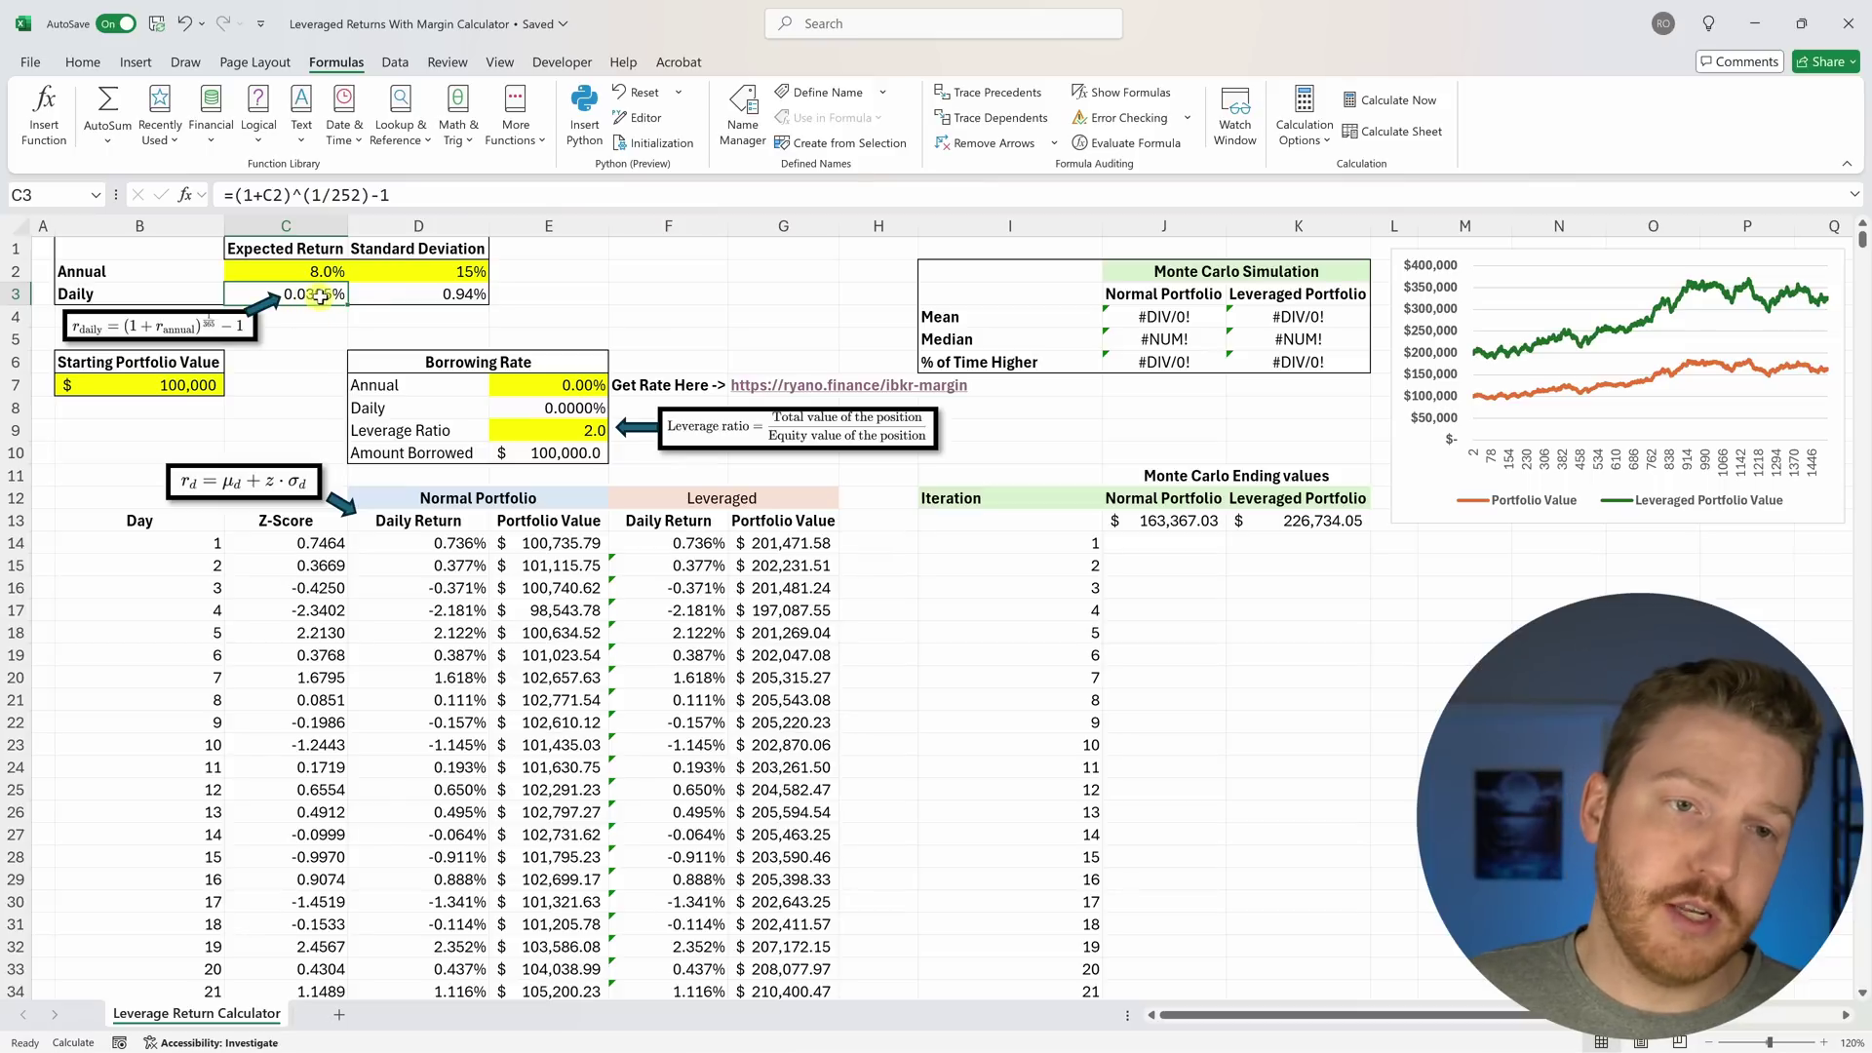
click(430, 296)
click(369, 195)
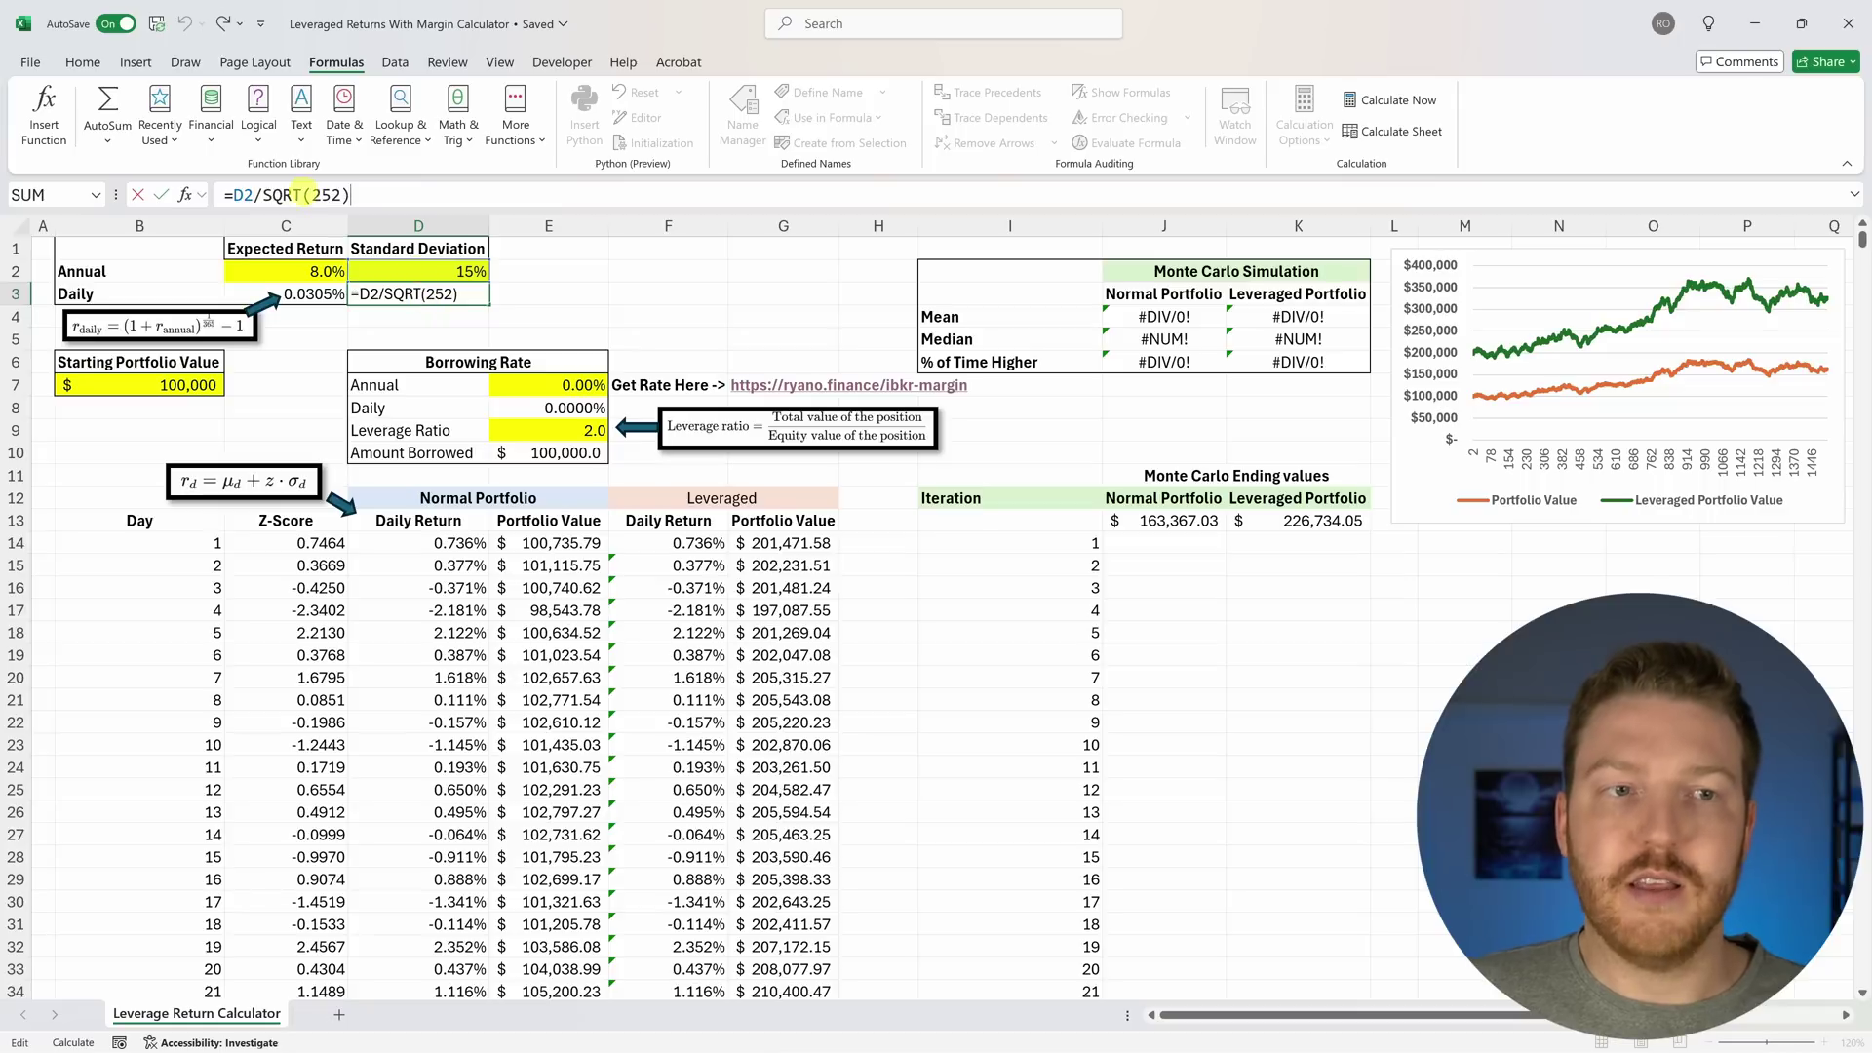
key(Escape)
Check the 15% standard deviation, the 100,000 starting portfolio value and the Borrowing Rate section.
click(449, 273)
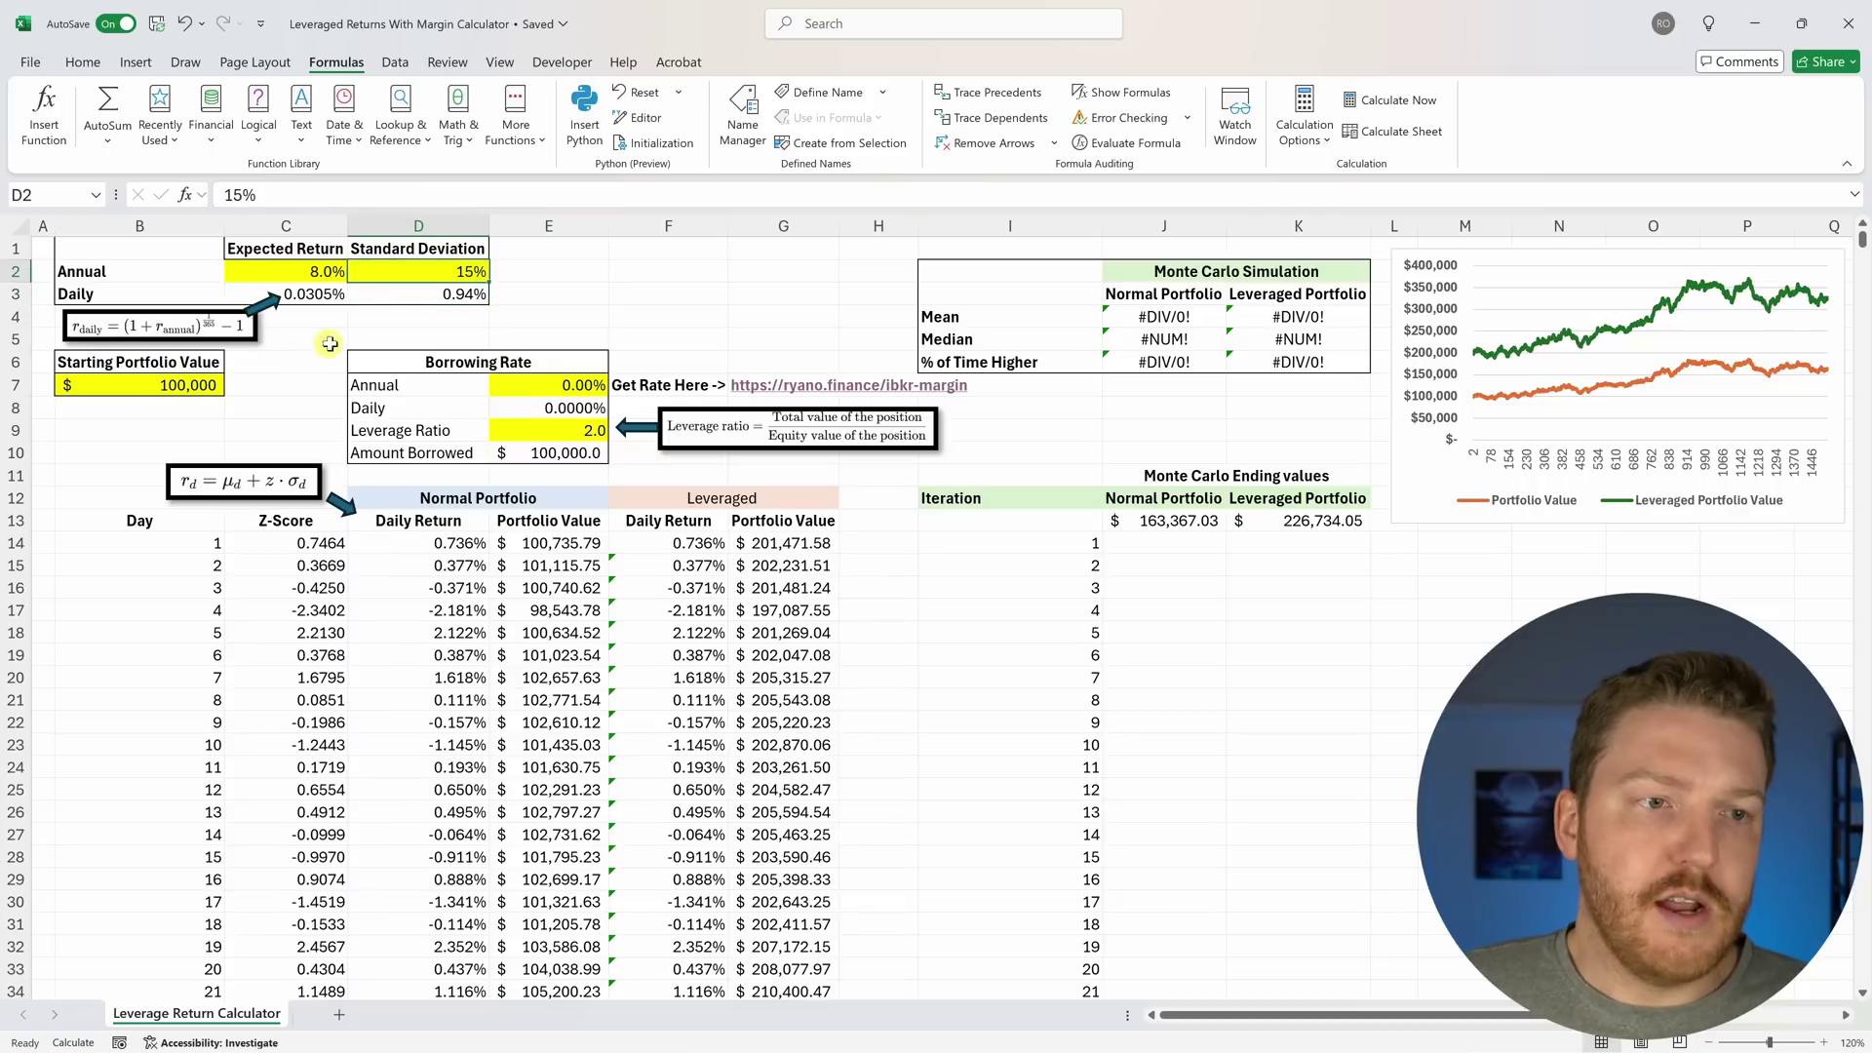
click(181, 363)
click(182, 387)
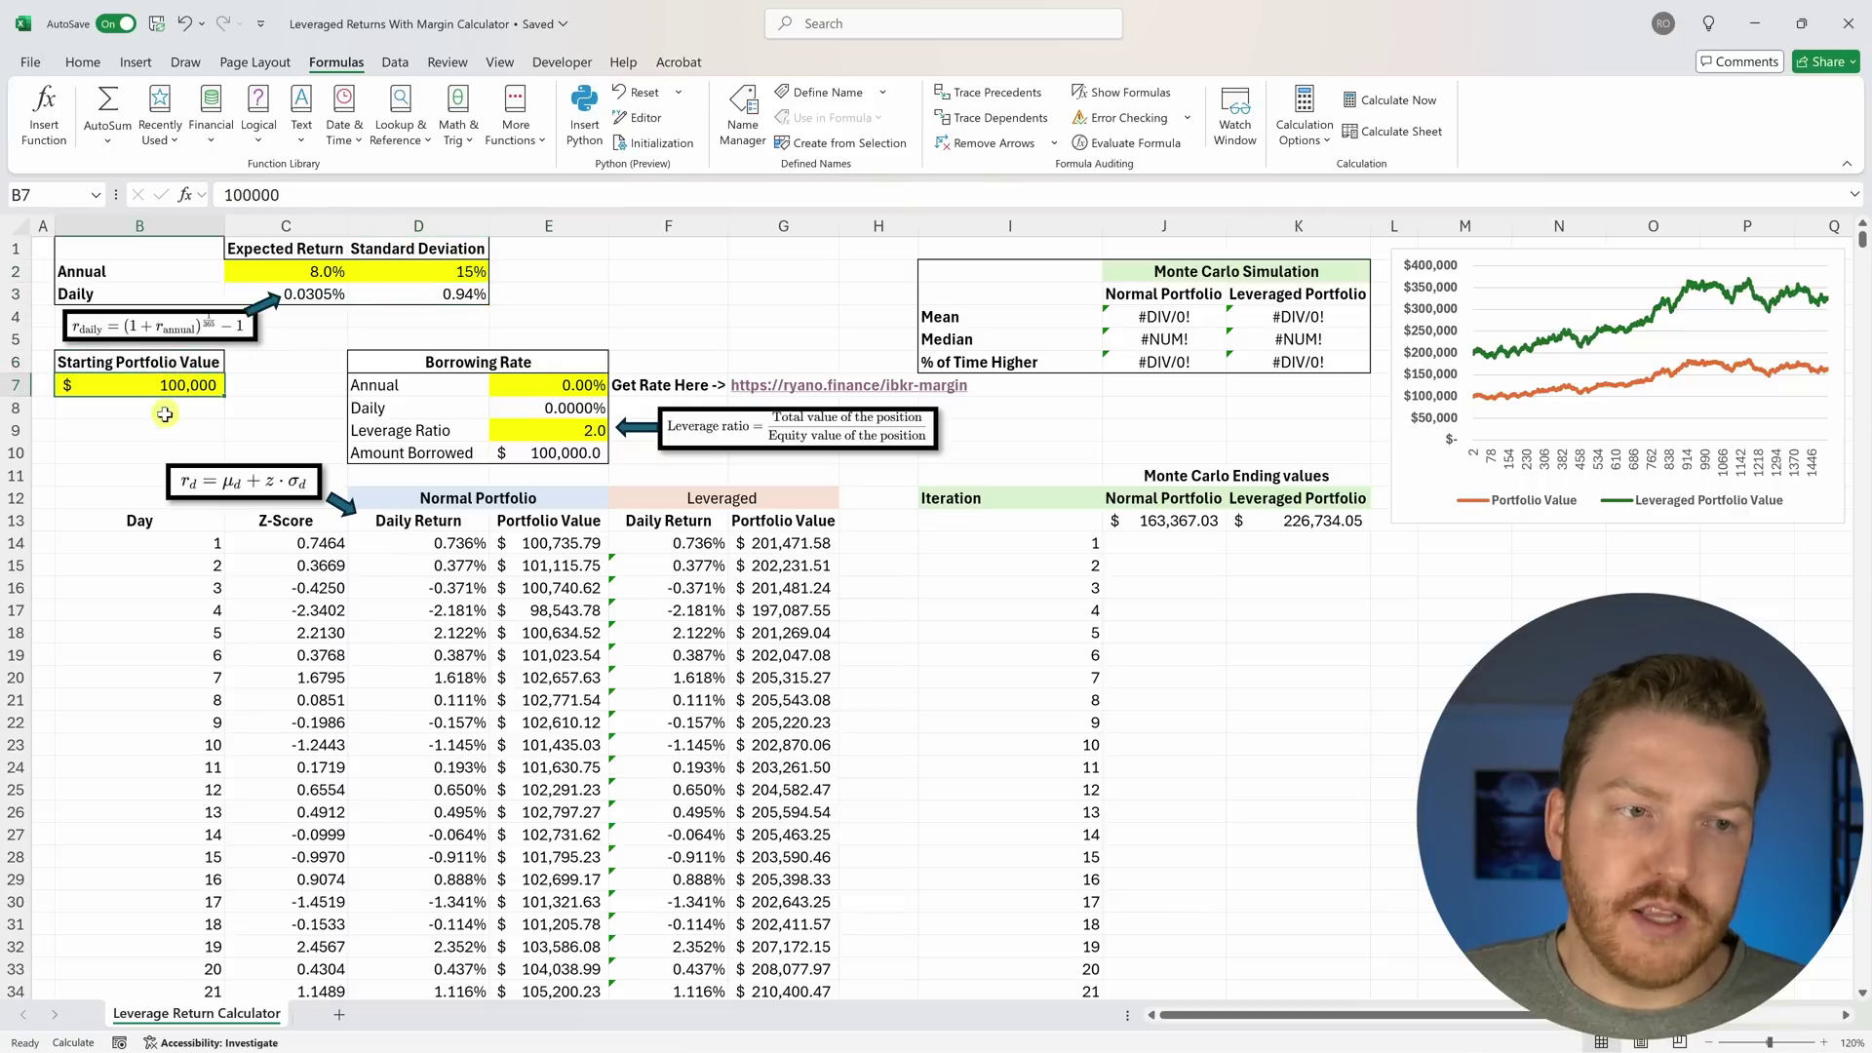
click(492, 357)
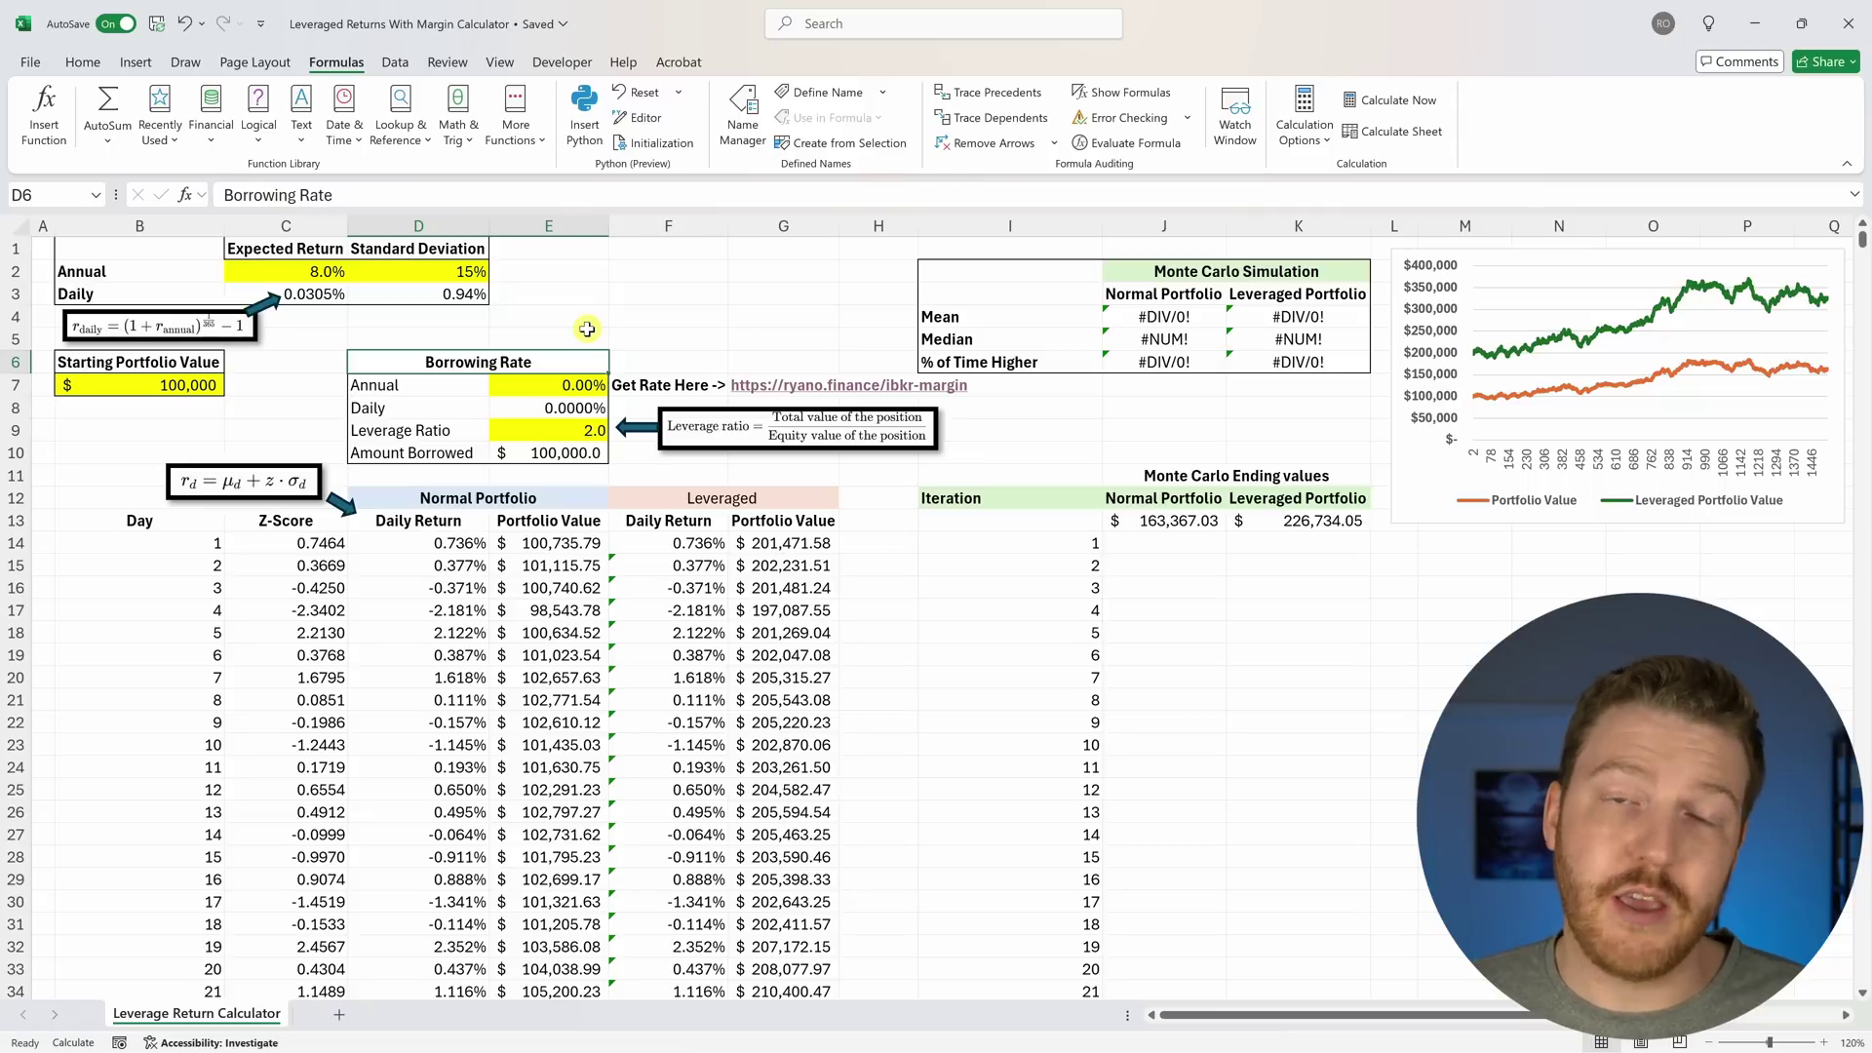
Follow the ibkr-margin link in G7 to Interactive Brokers' margin rates page.
click(822, 390)
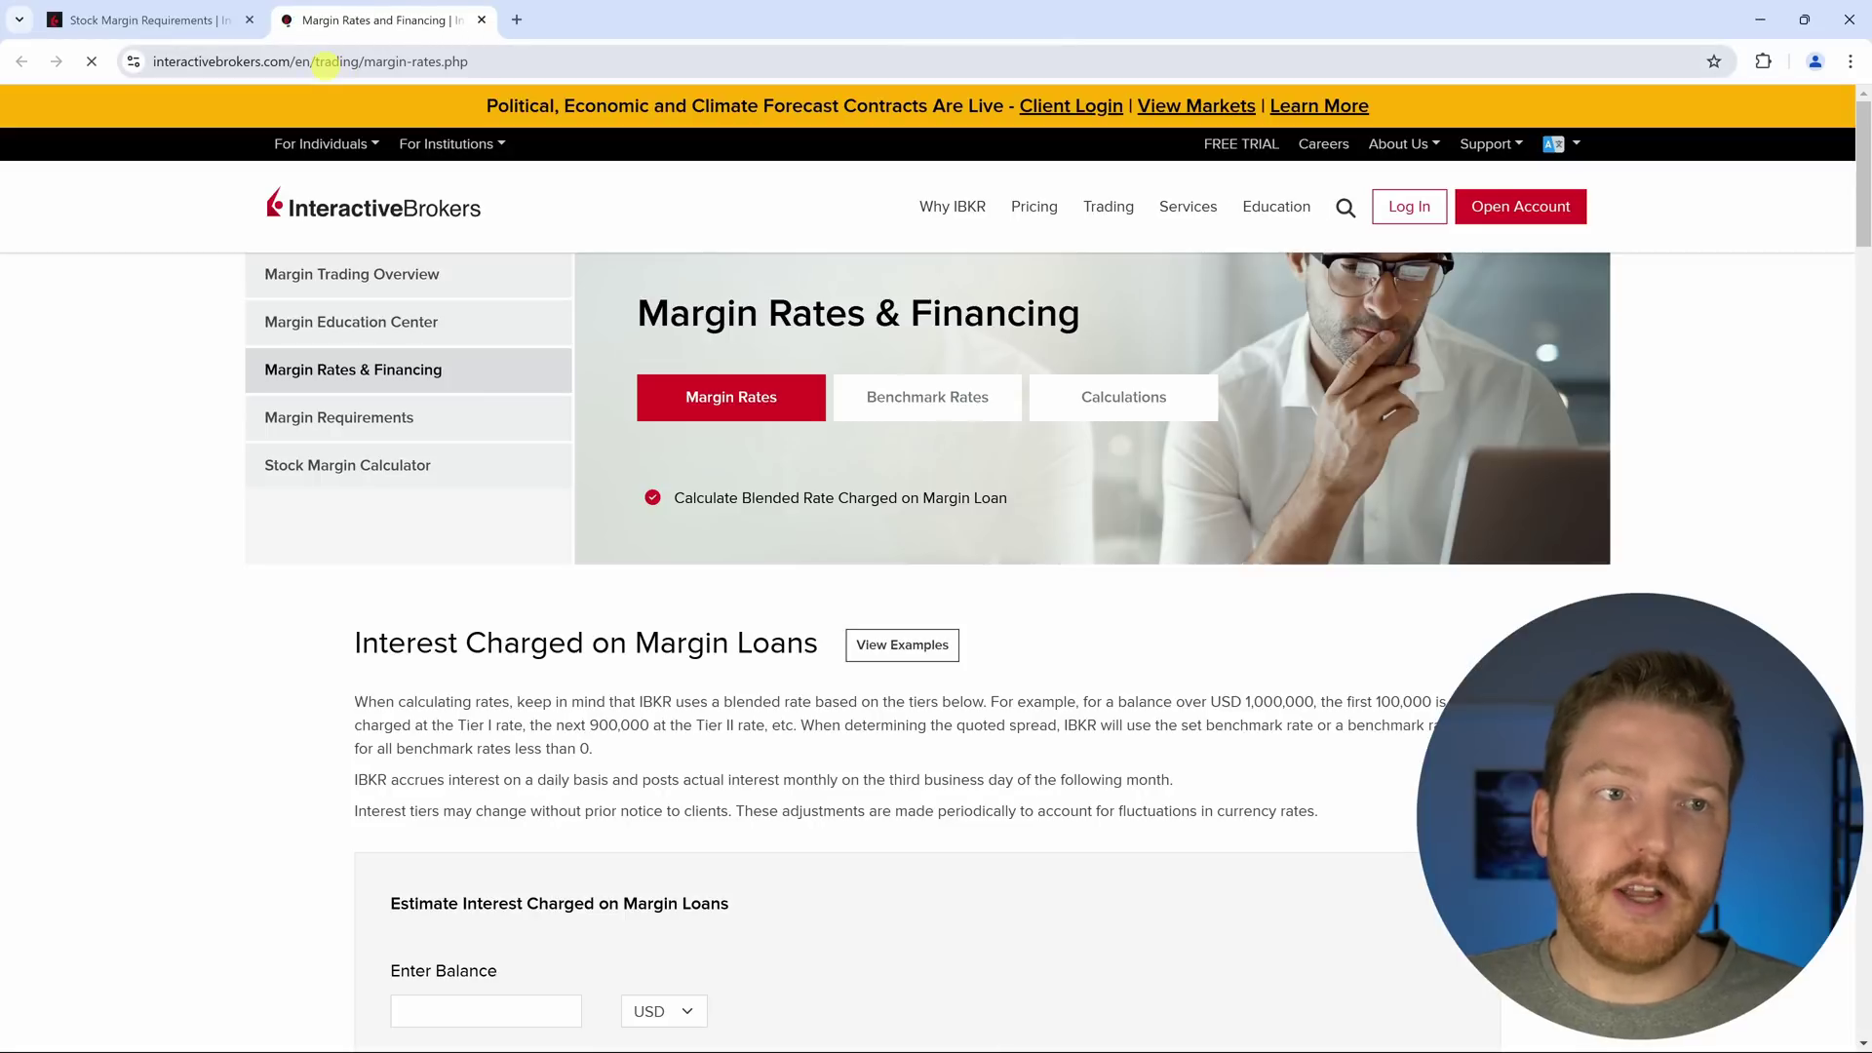
scroll(600, 226, down, 3)
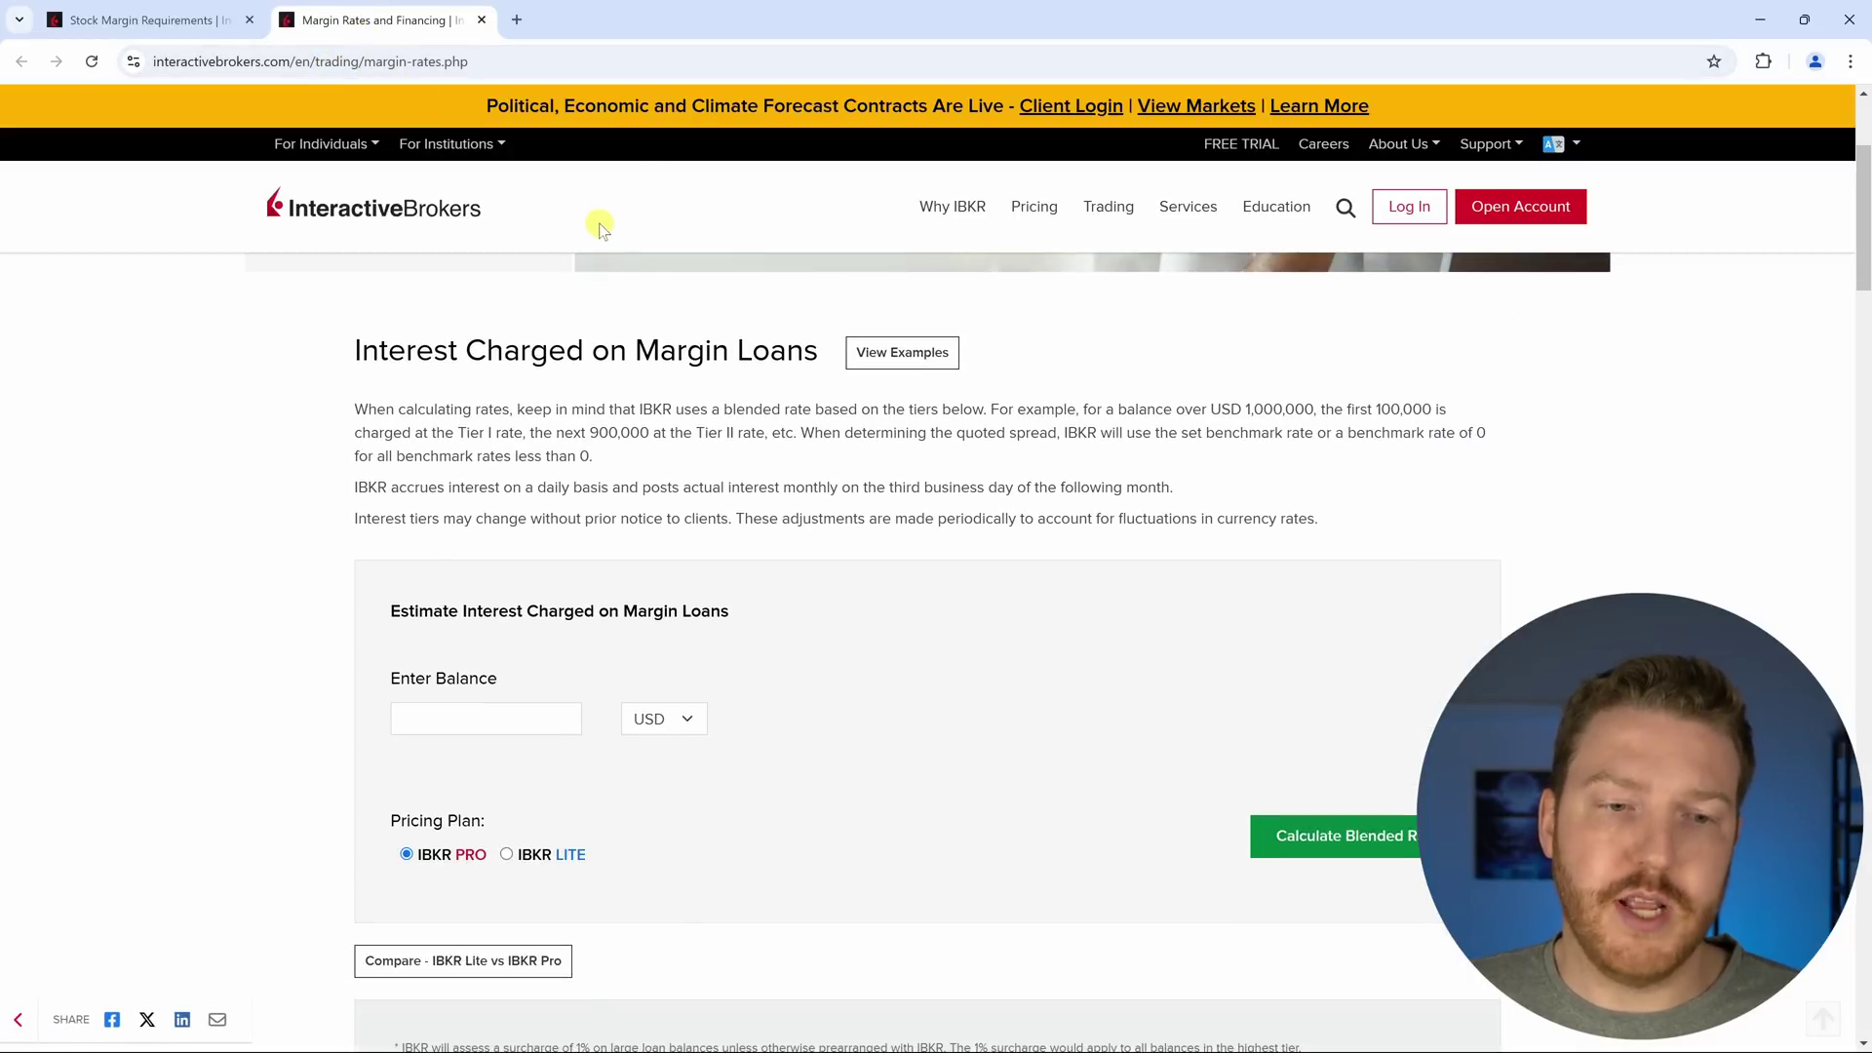
scroll(605, 250, down, 2)
click(444, 519)
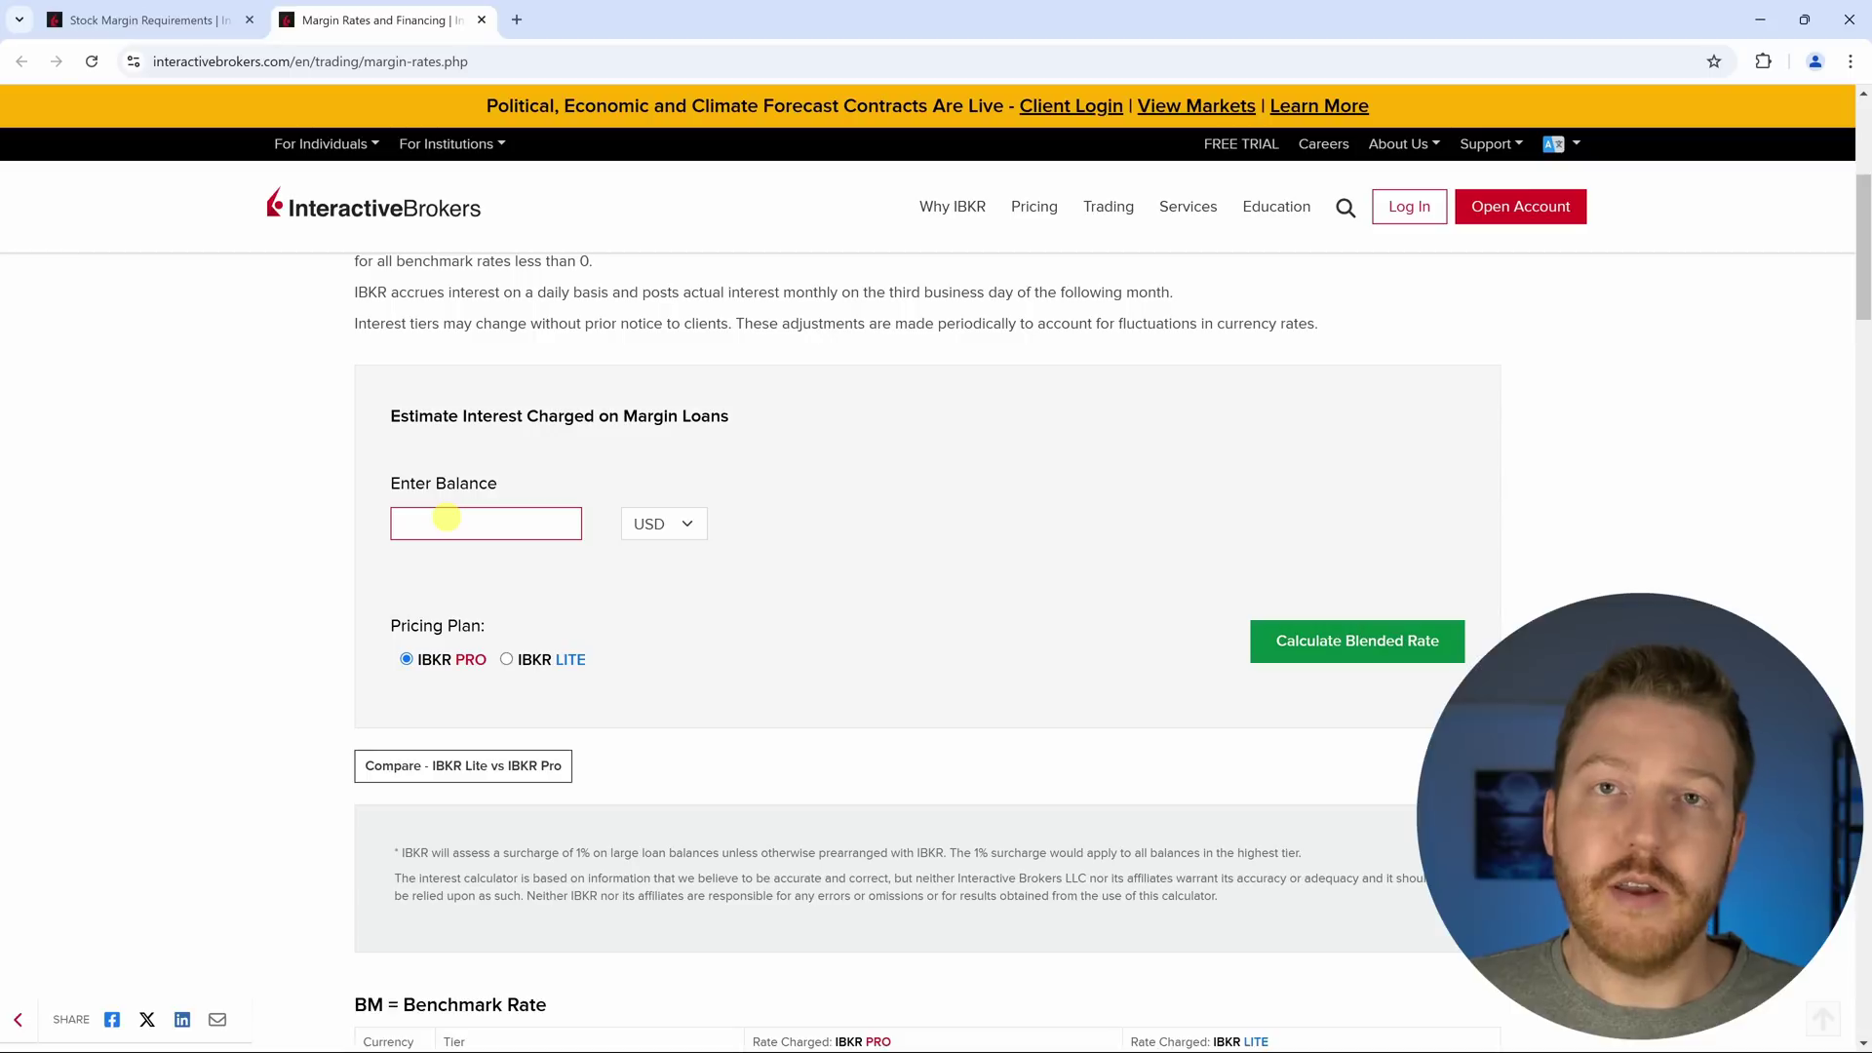
scroll(447, 518, up, 2)
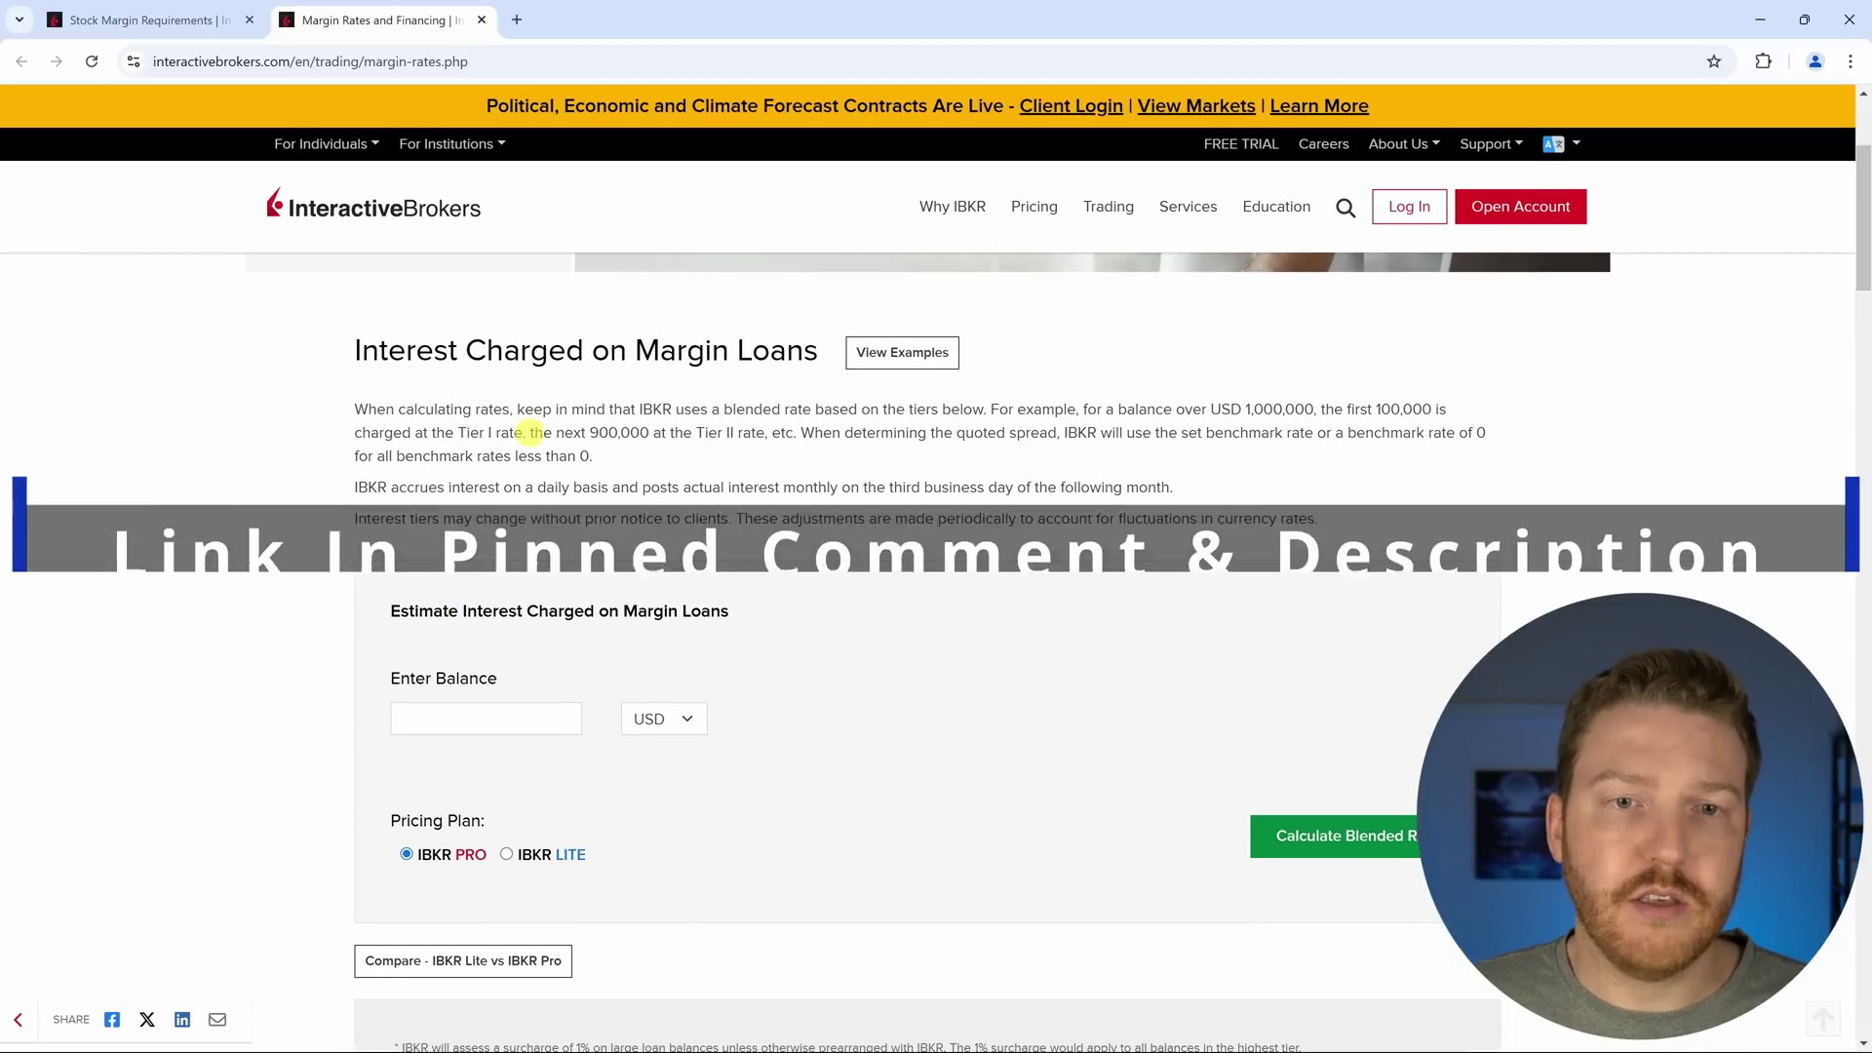
scroll(531, 439, up, 3)
scroll(533, 420, down, 6)
scroll(539, 390, up, 1)
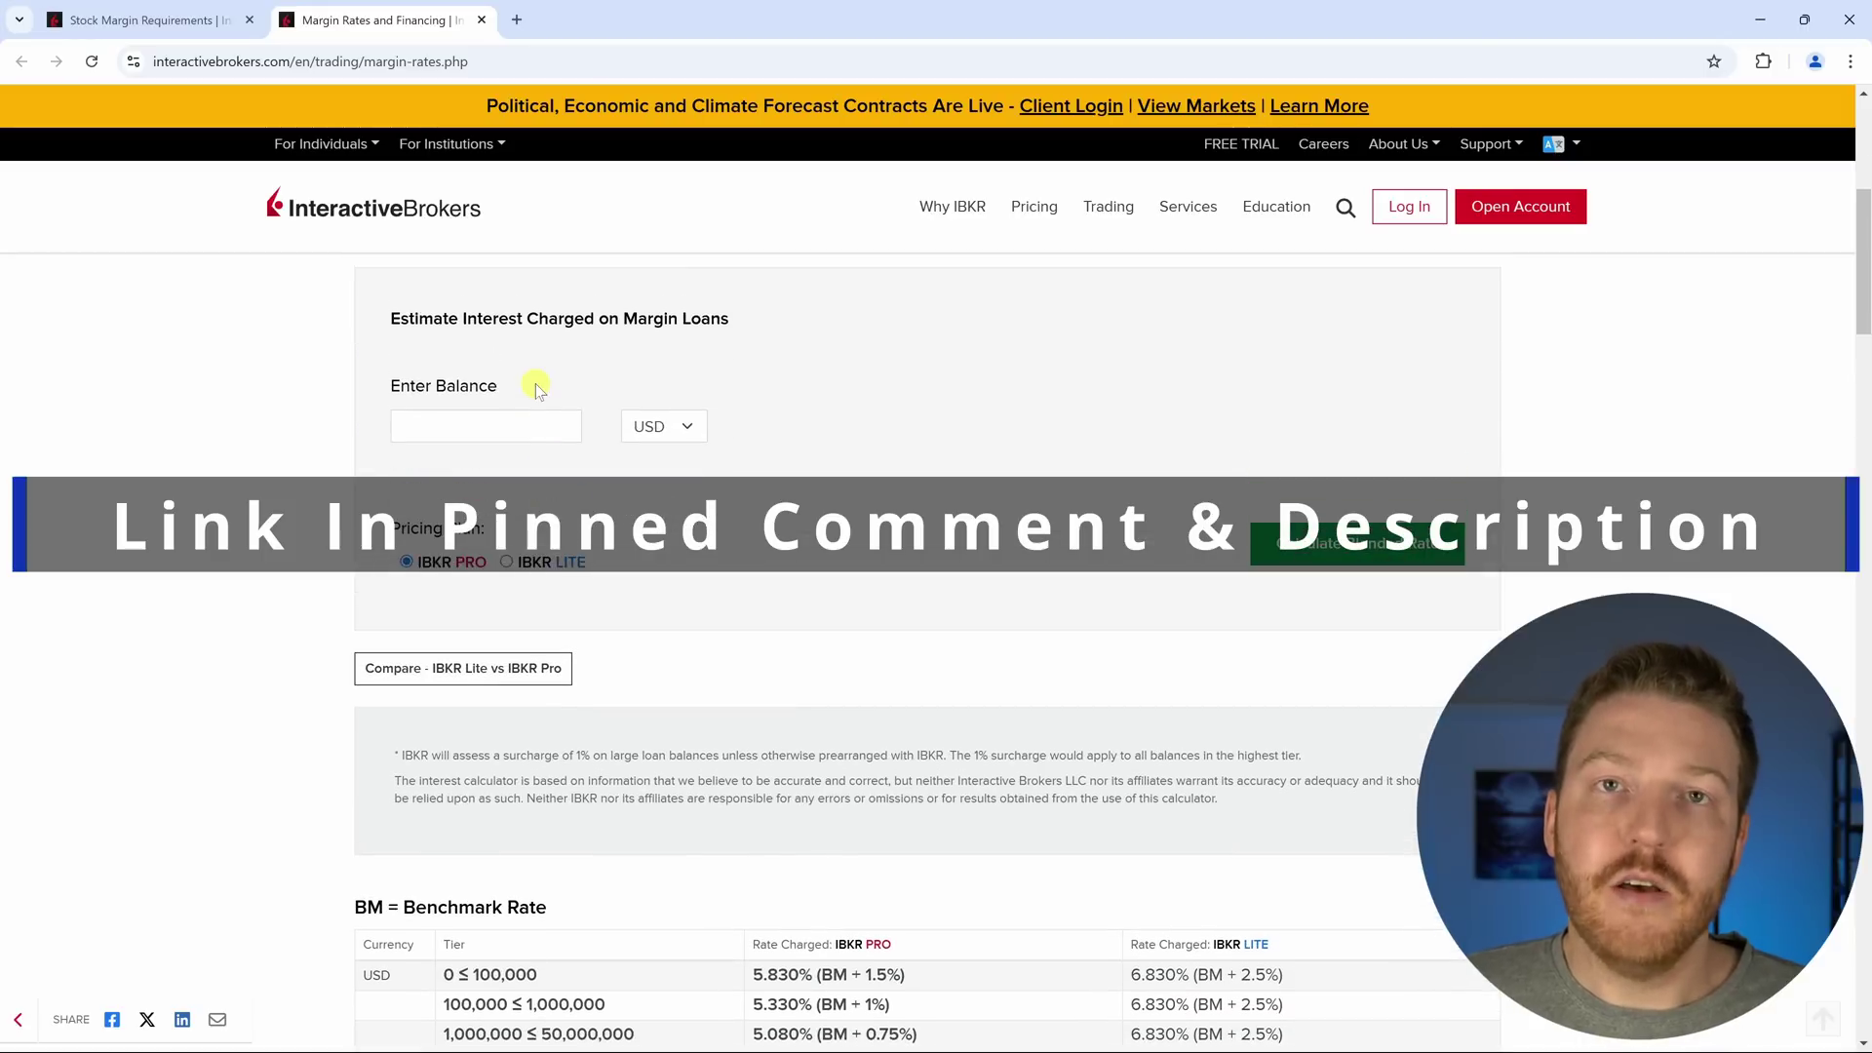
Locate the balance field of the Estimate Interest Charged on Margin Loans form.
click(540, 425)
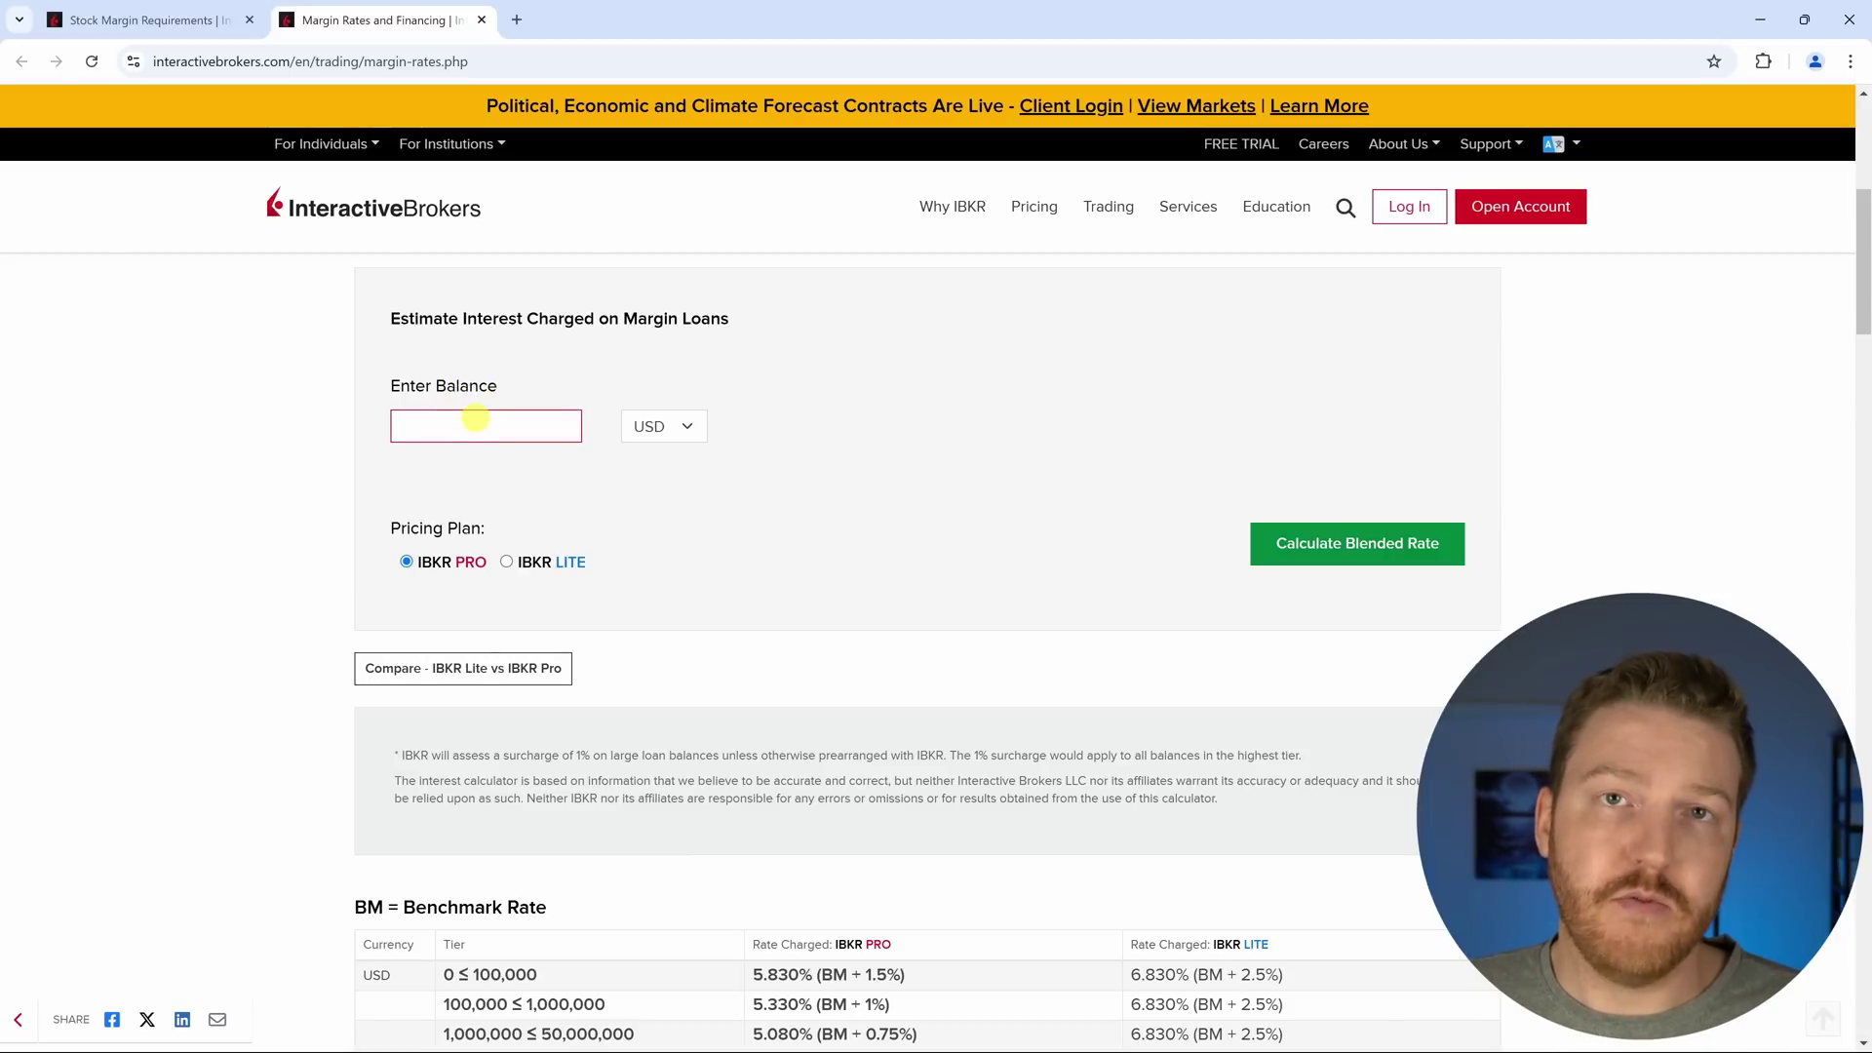
scroll(478, 424, down, 1)
scroll(488, 434, up, 2)
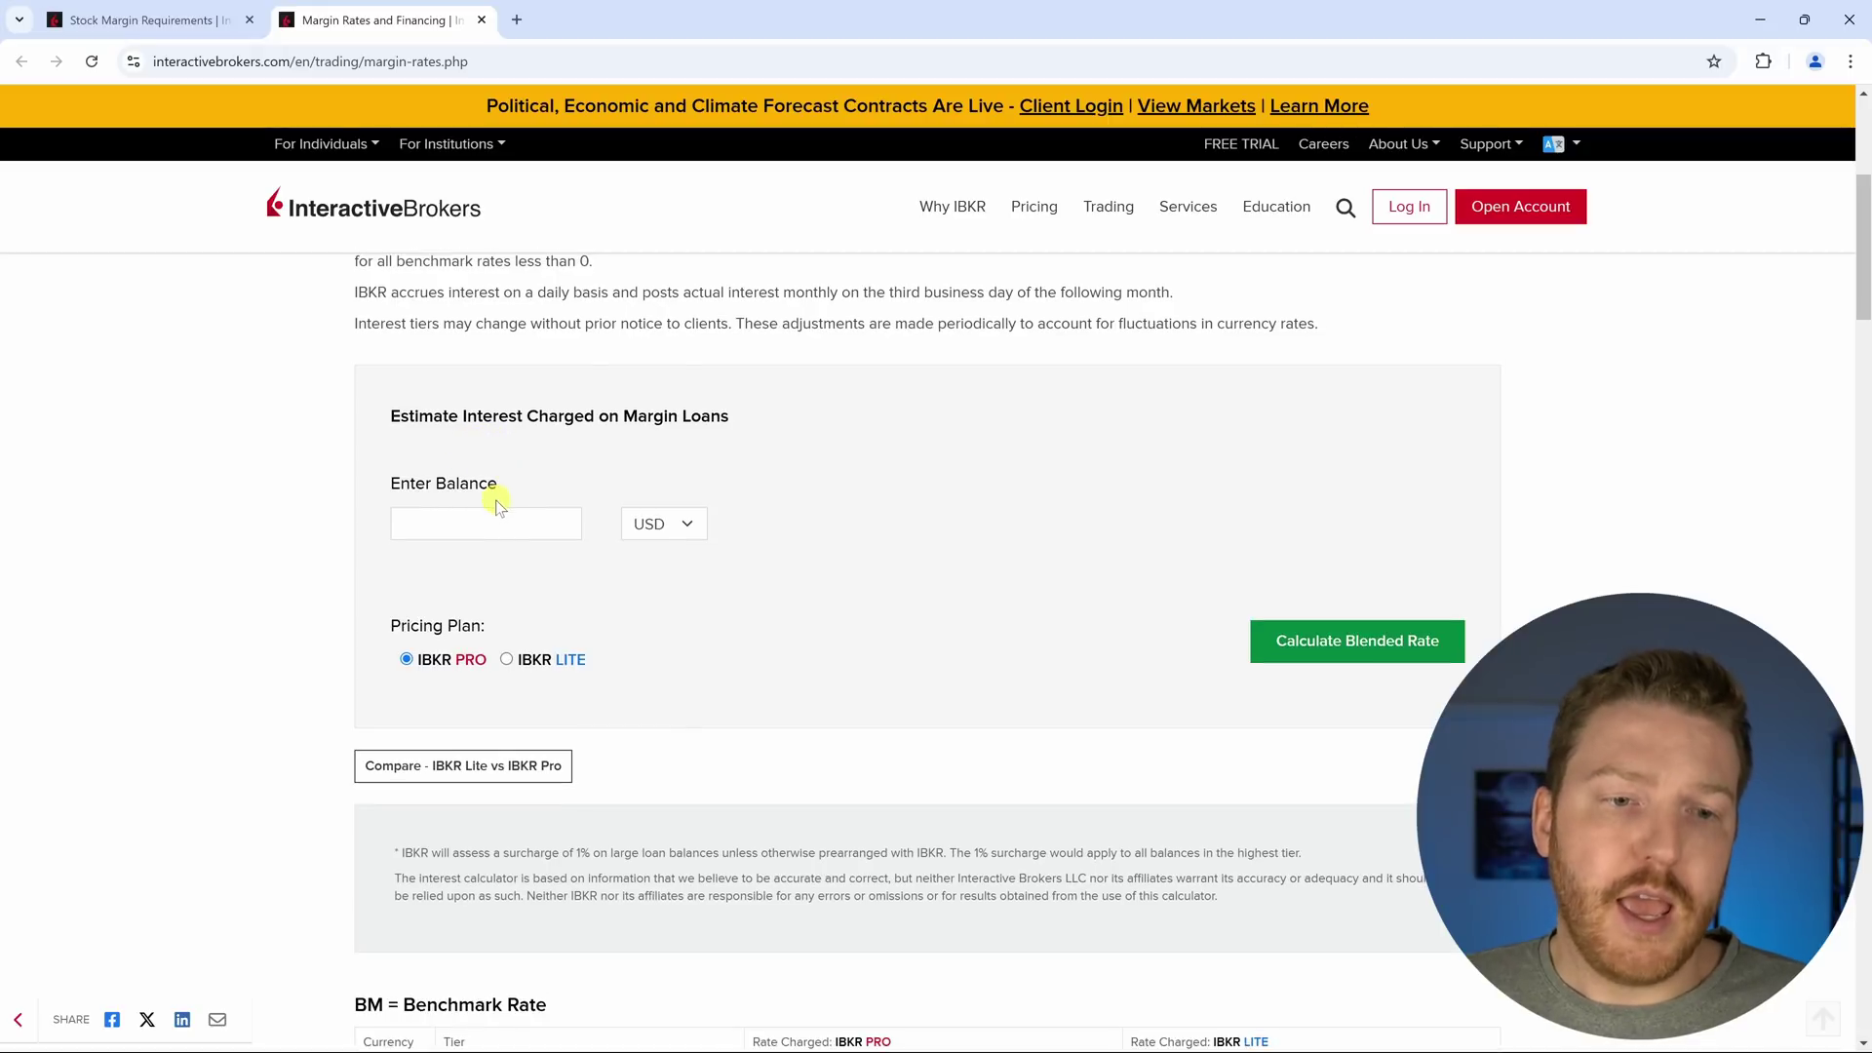
click(483, 524)
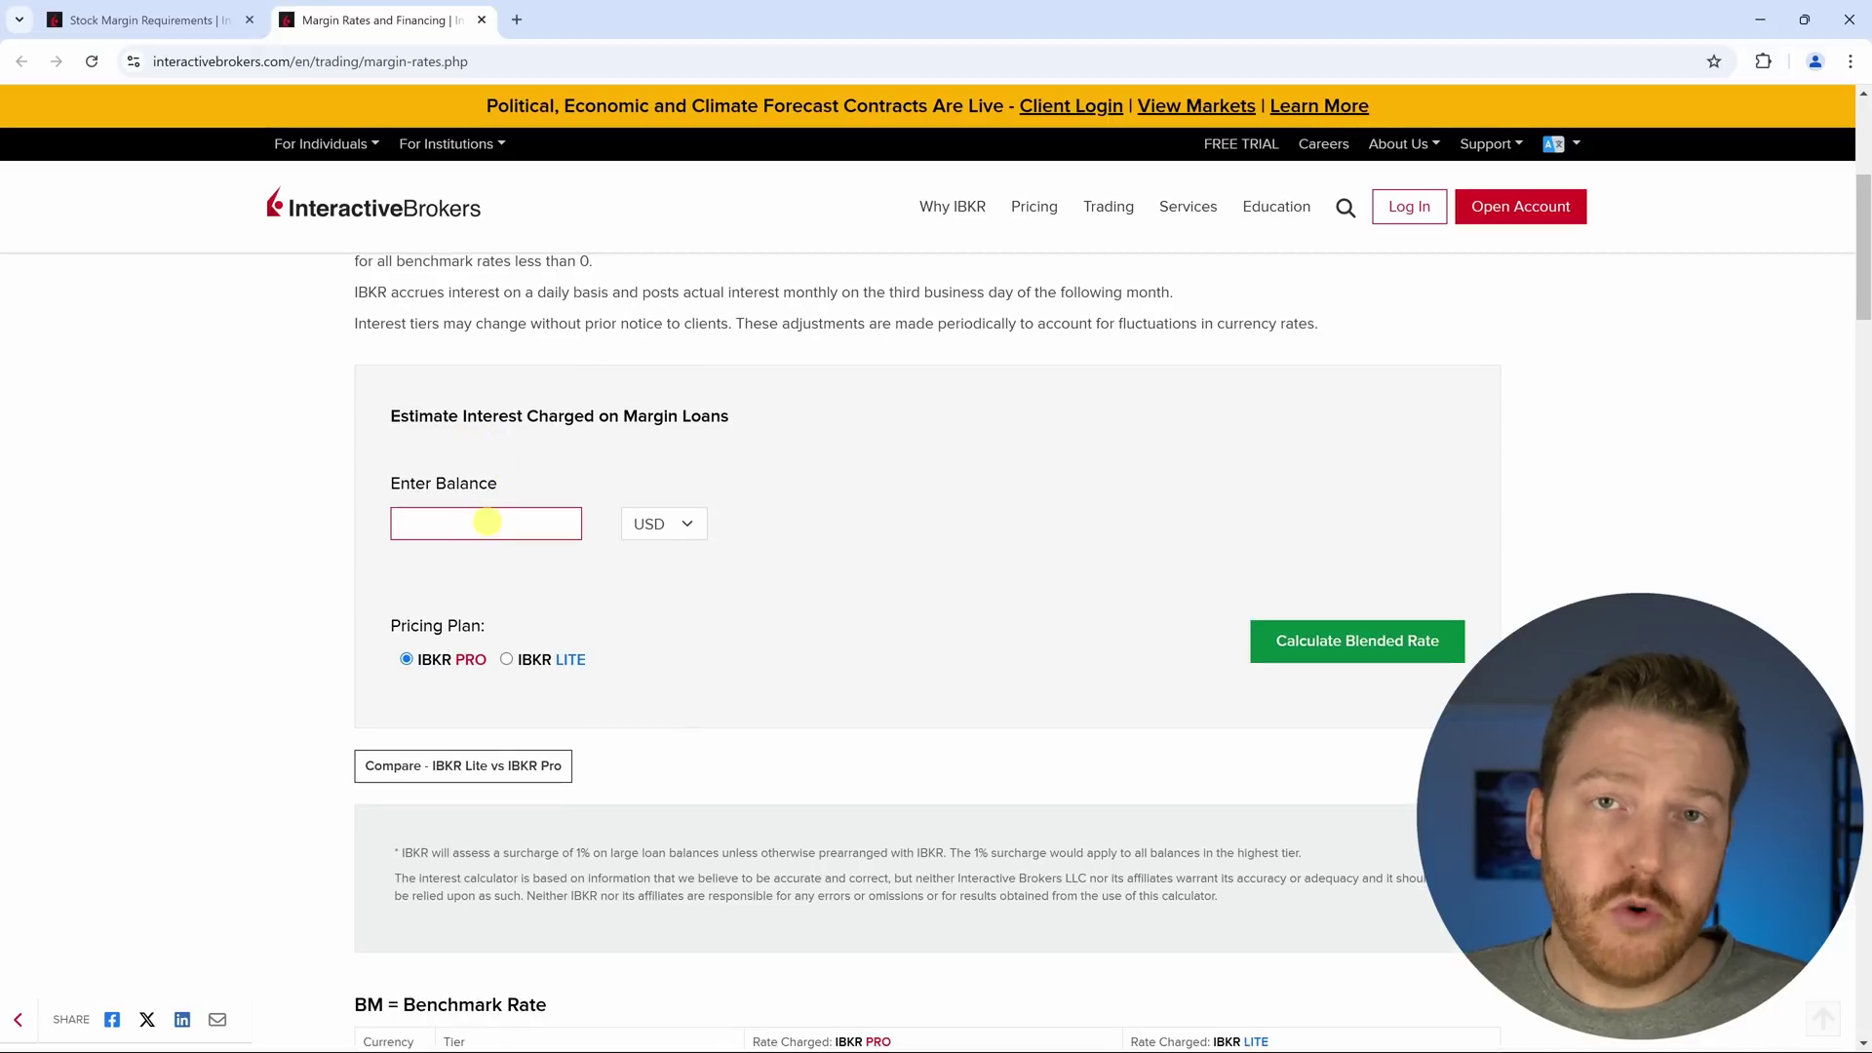
scroll(487, 523, down, 1)
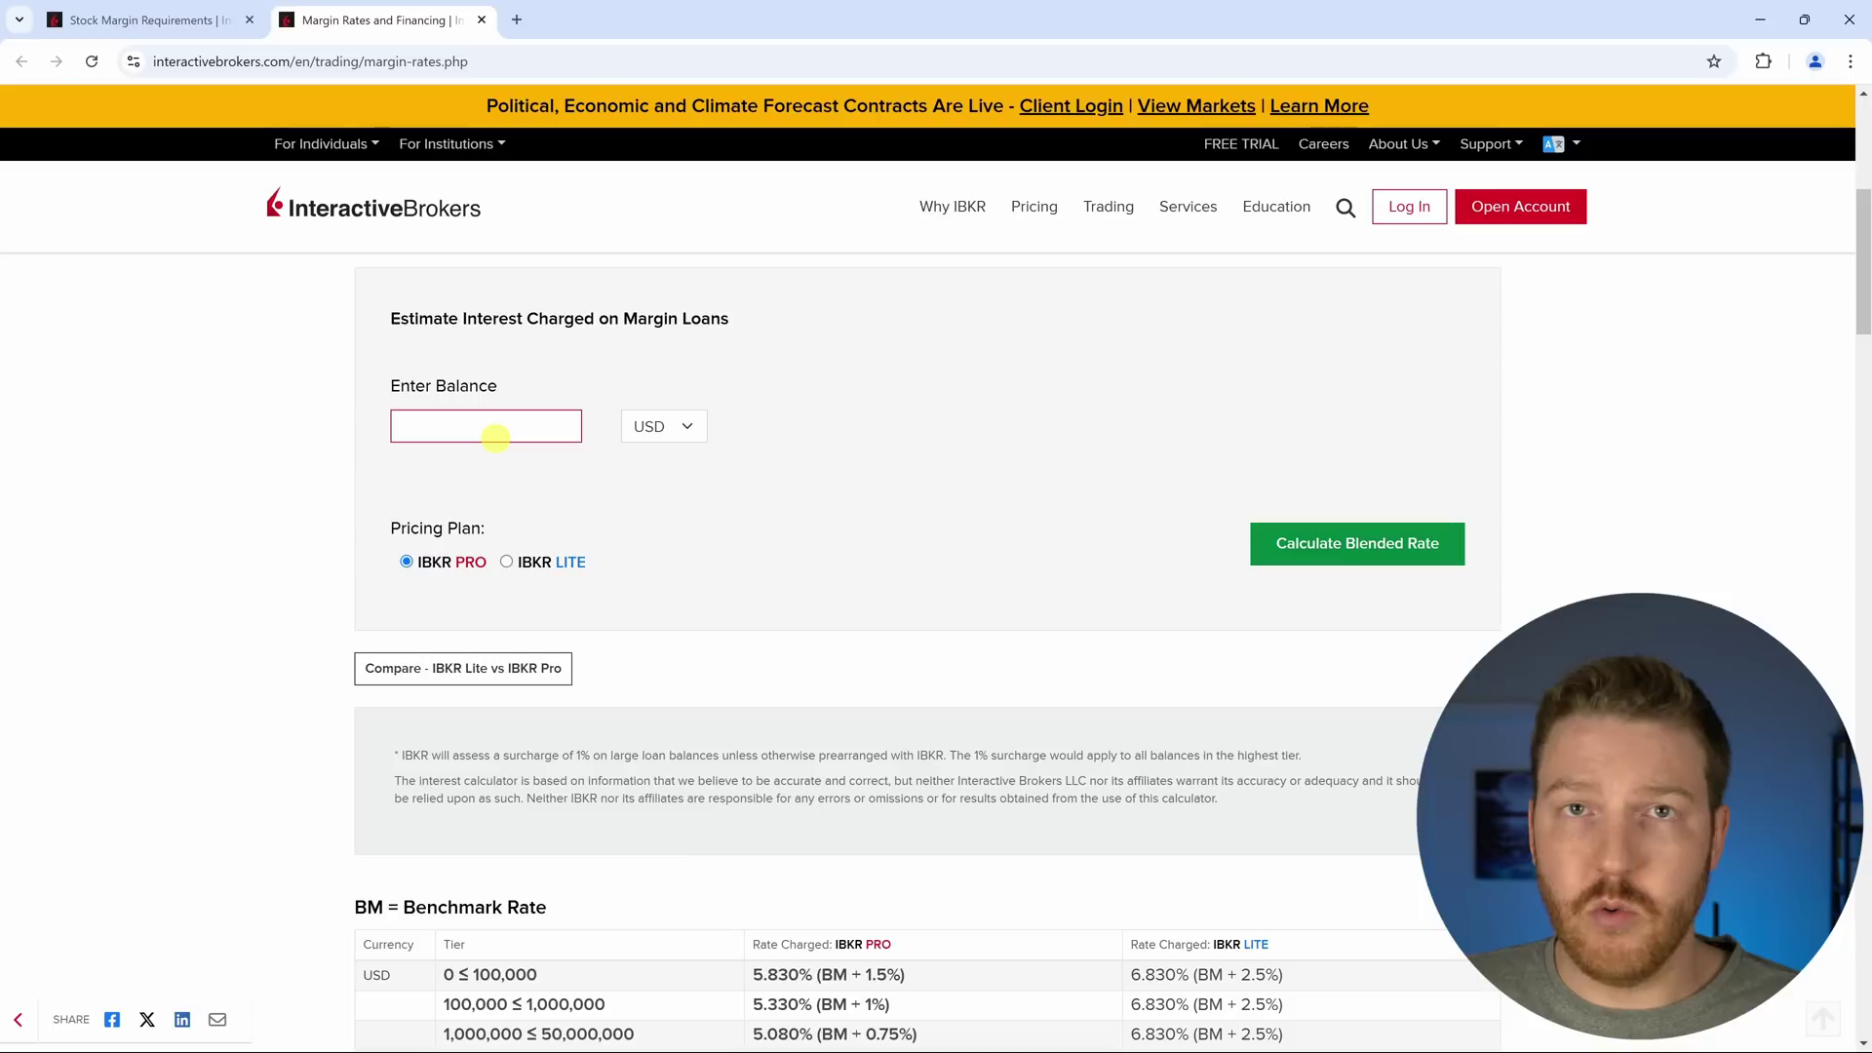
scroll(495, 438, down, 1)
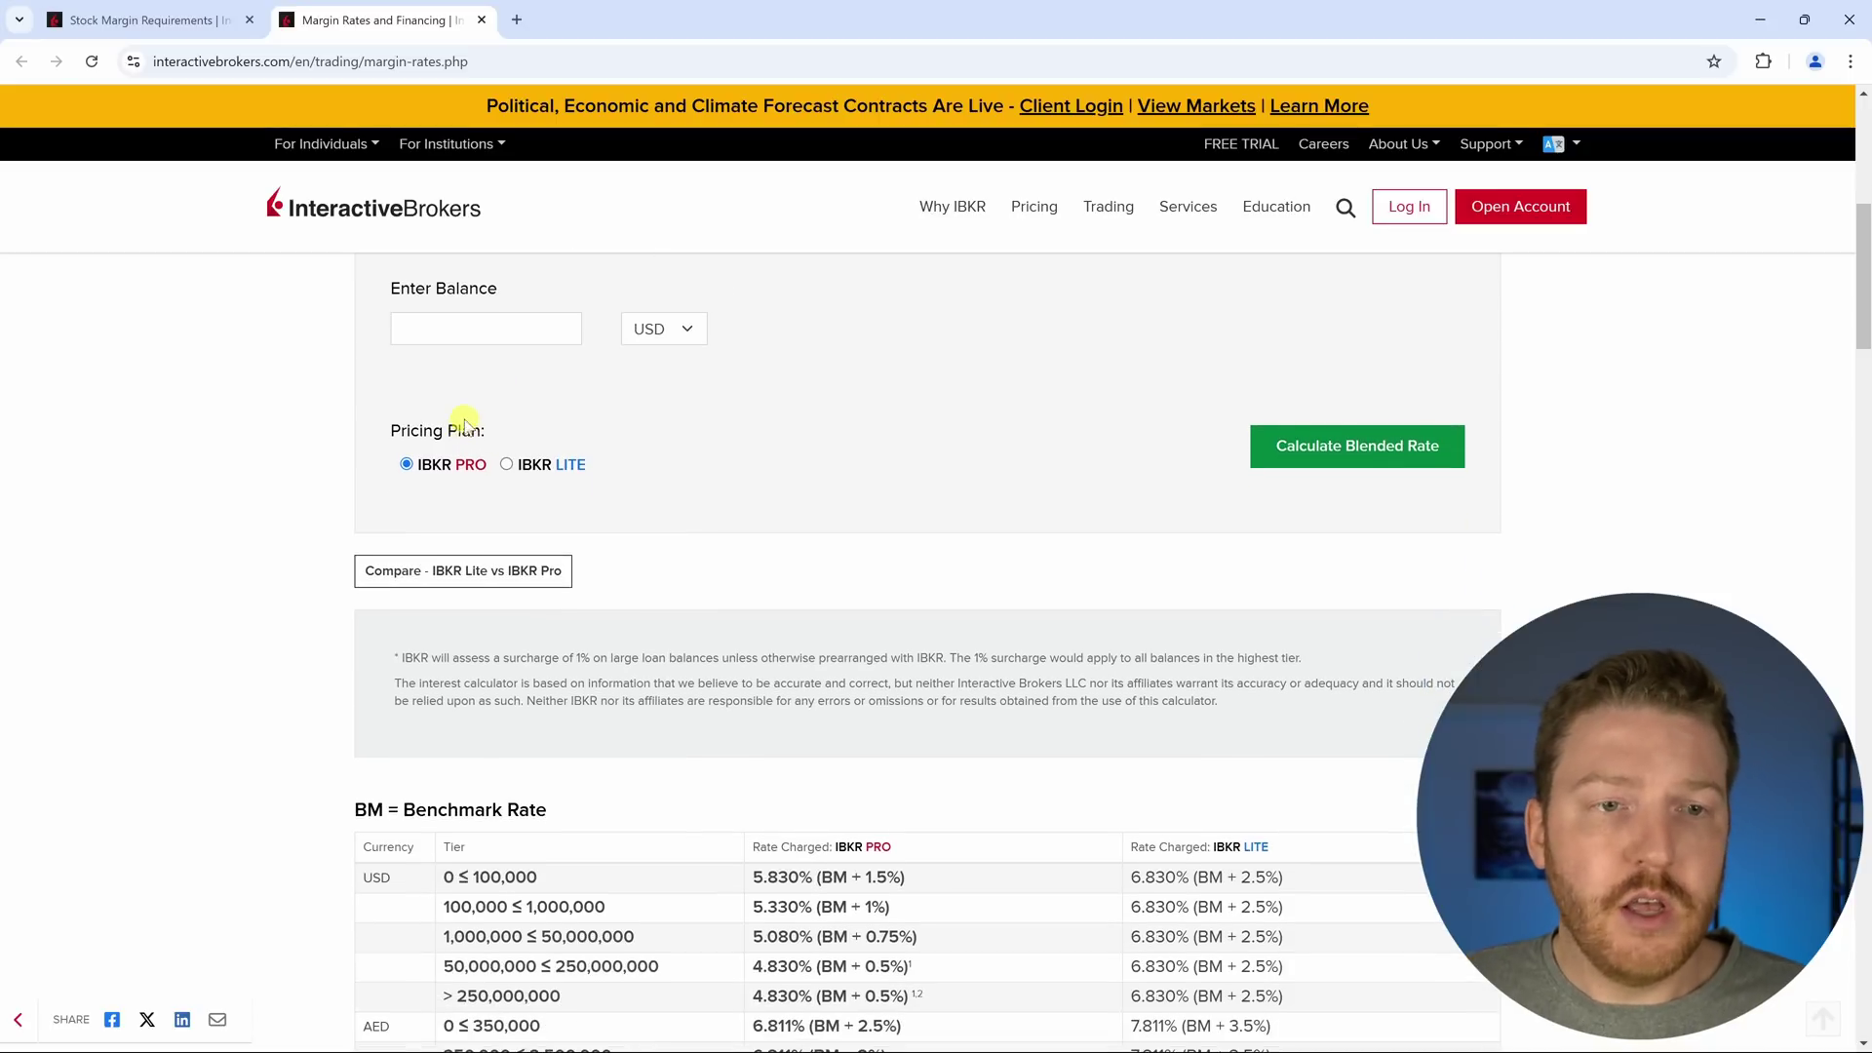
scroll(465, 423, up, 1)
click(457, 426)
click(933, 356)
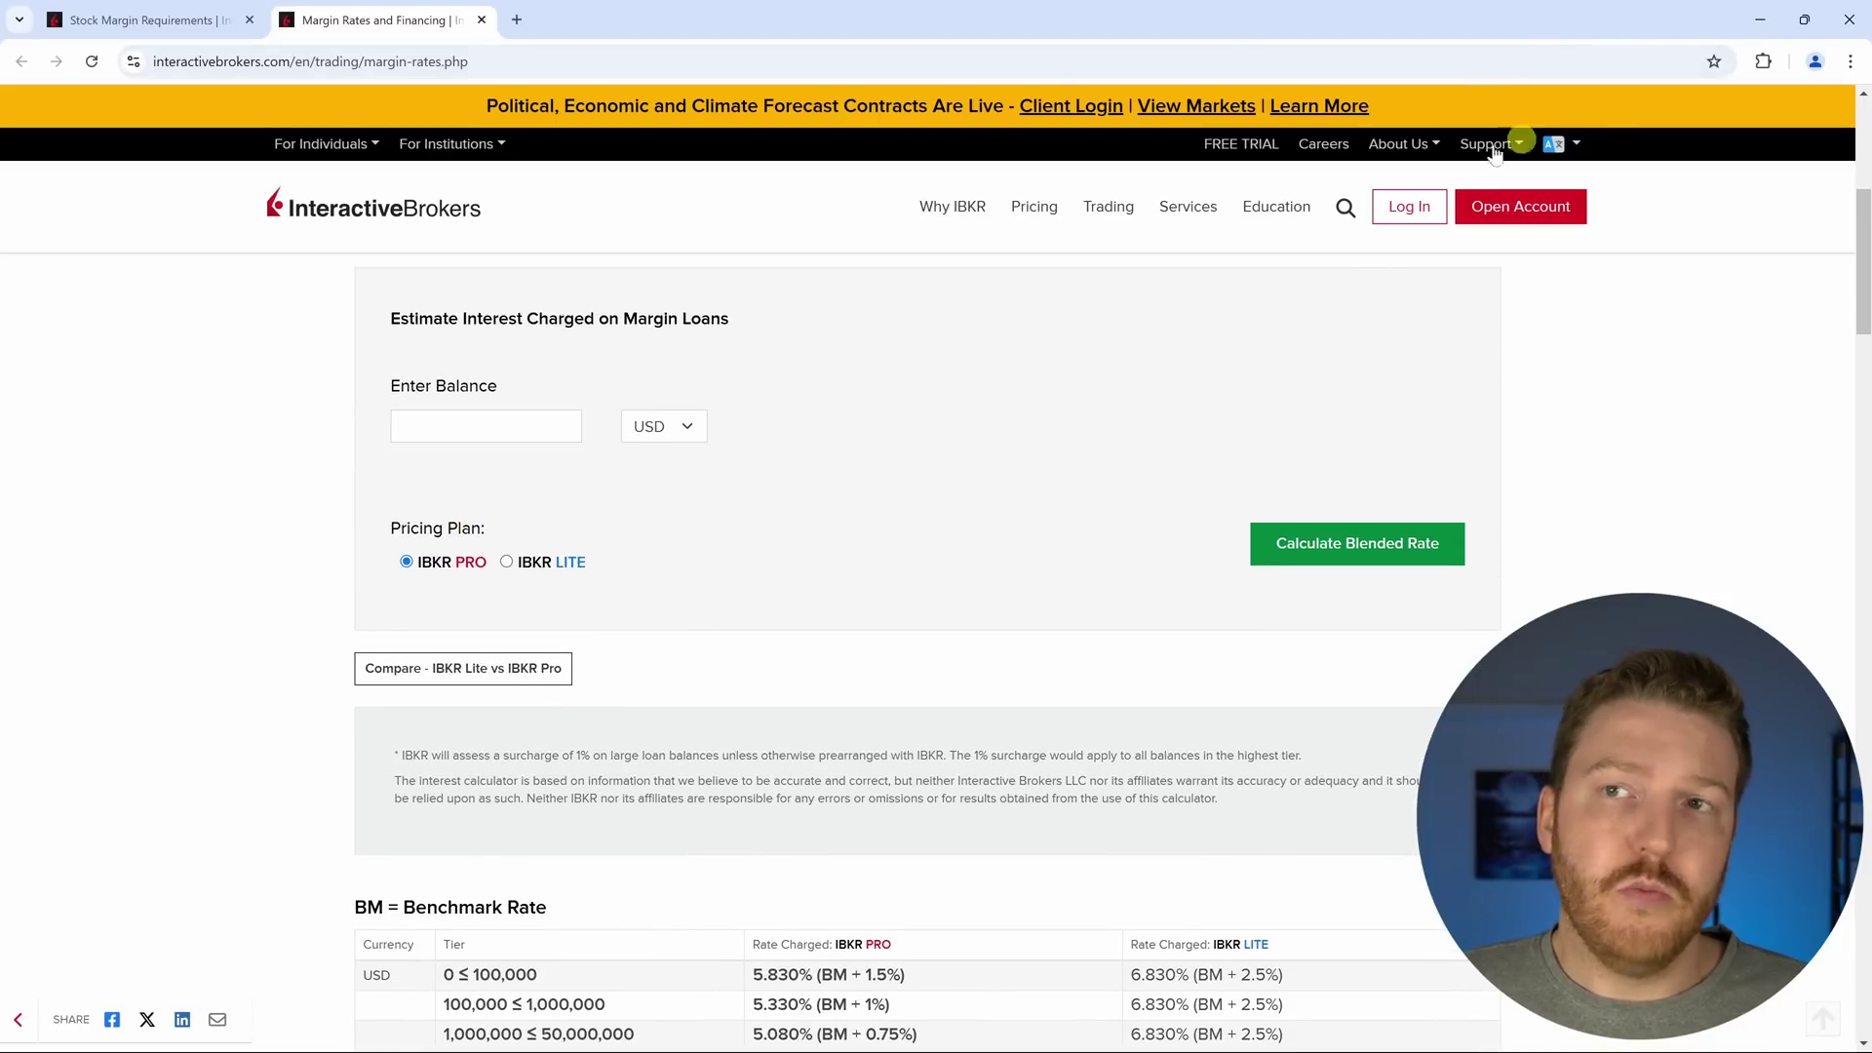
Calculate the blended rate for a 100000 USD IBKR PRO balance and copy the 5.830% result.
click(493, 434)
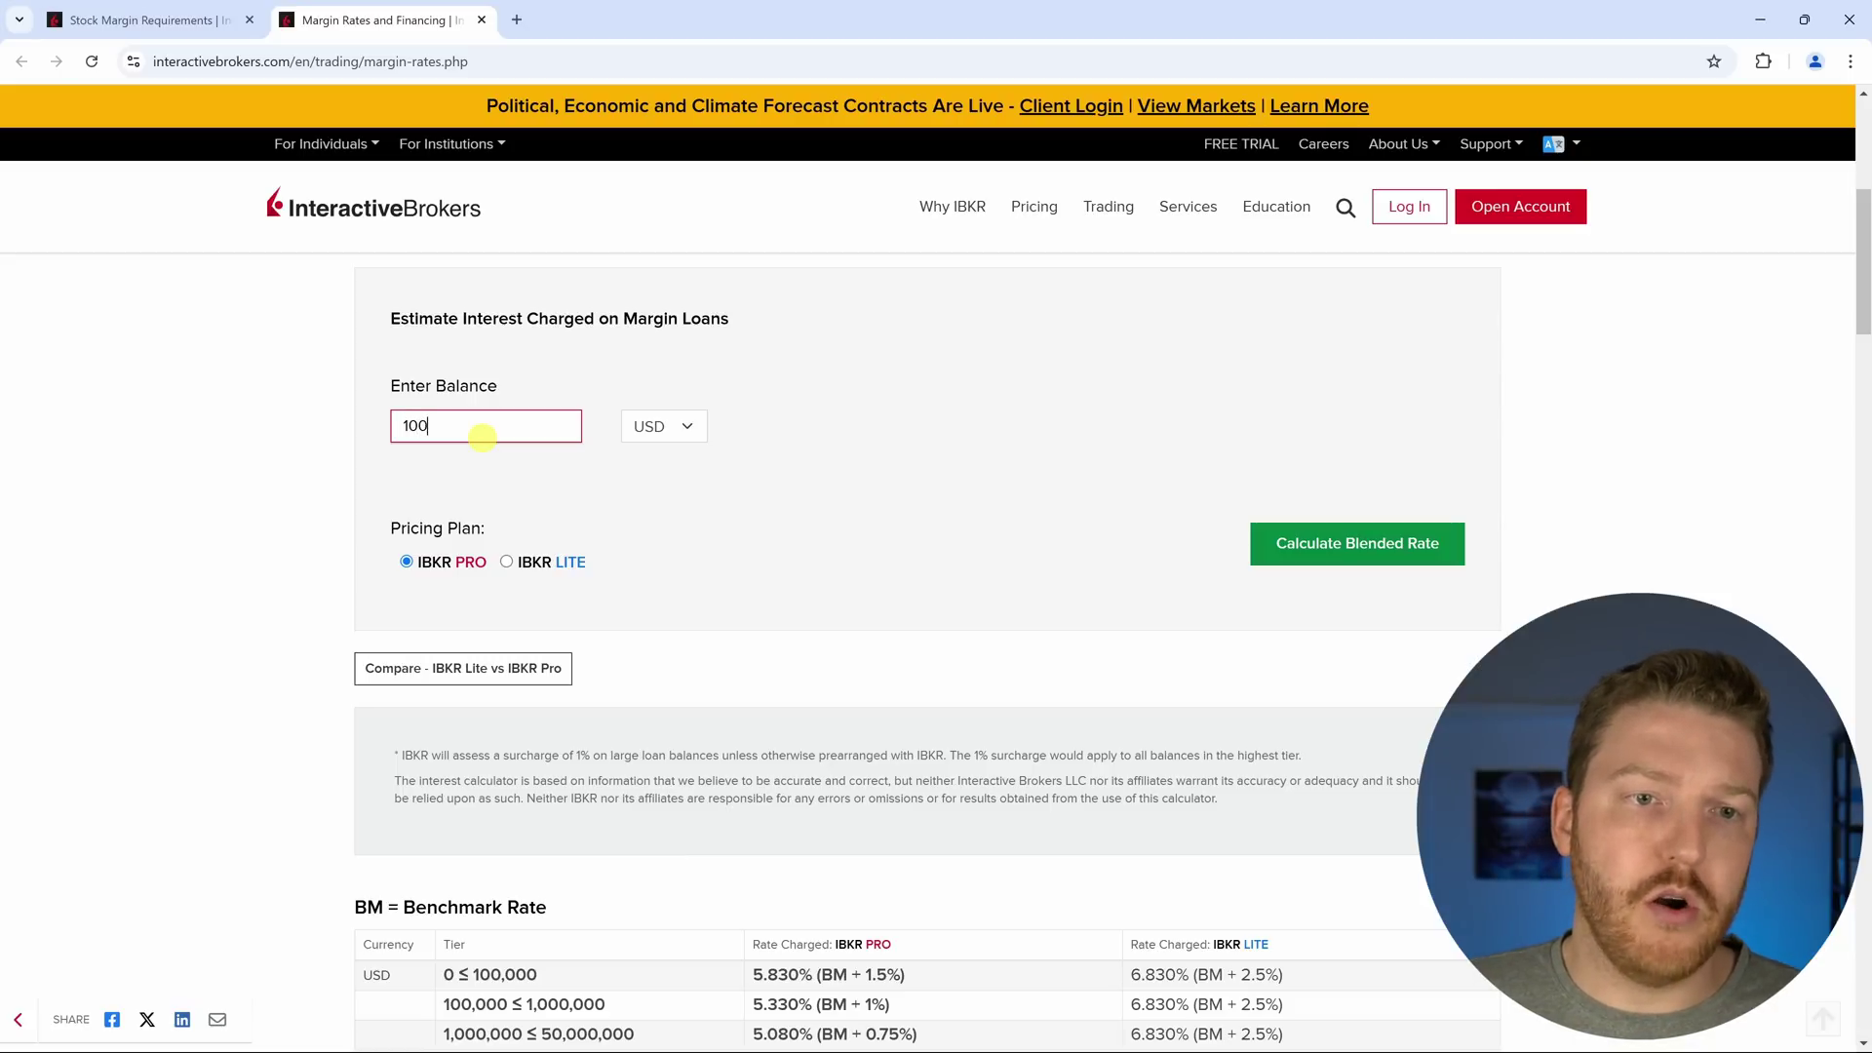
double_click(488, 429)
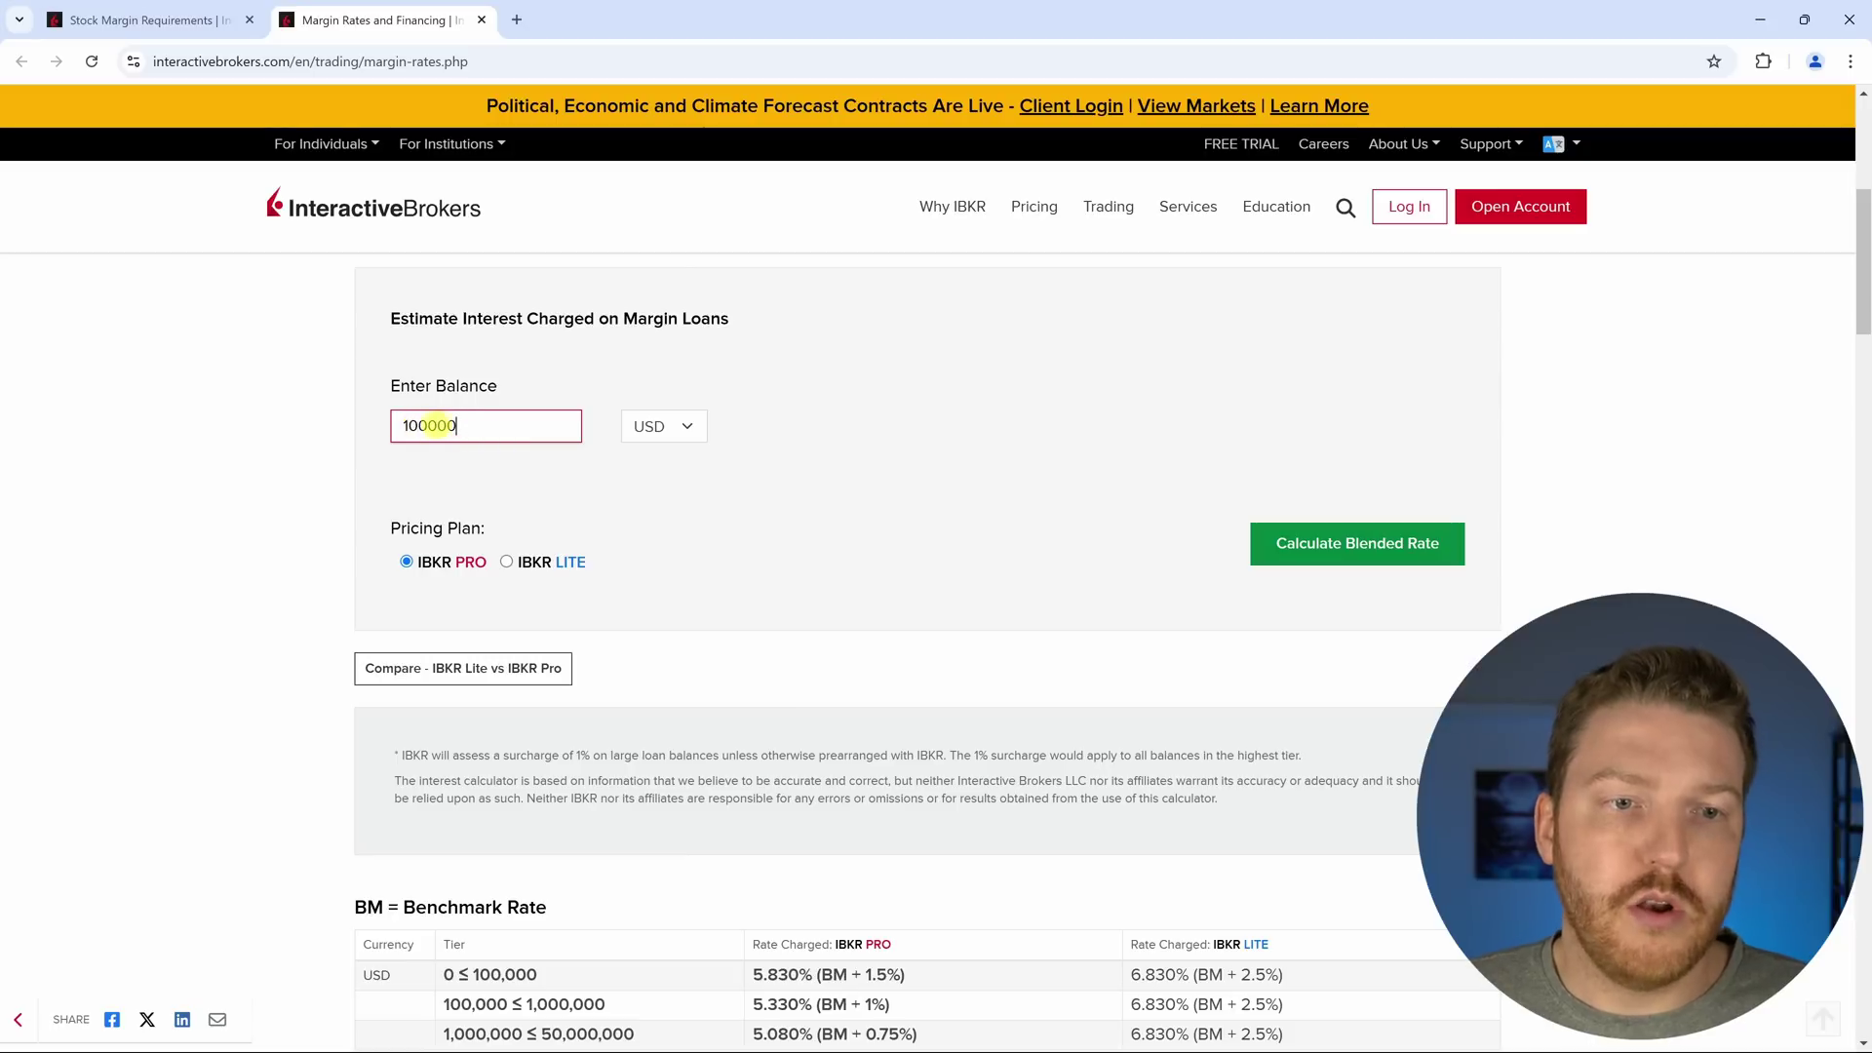
text(100000)
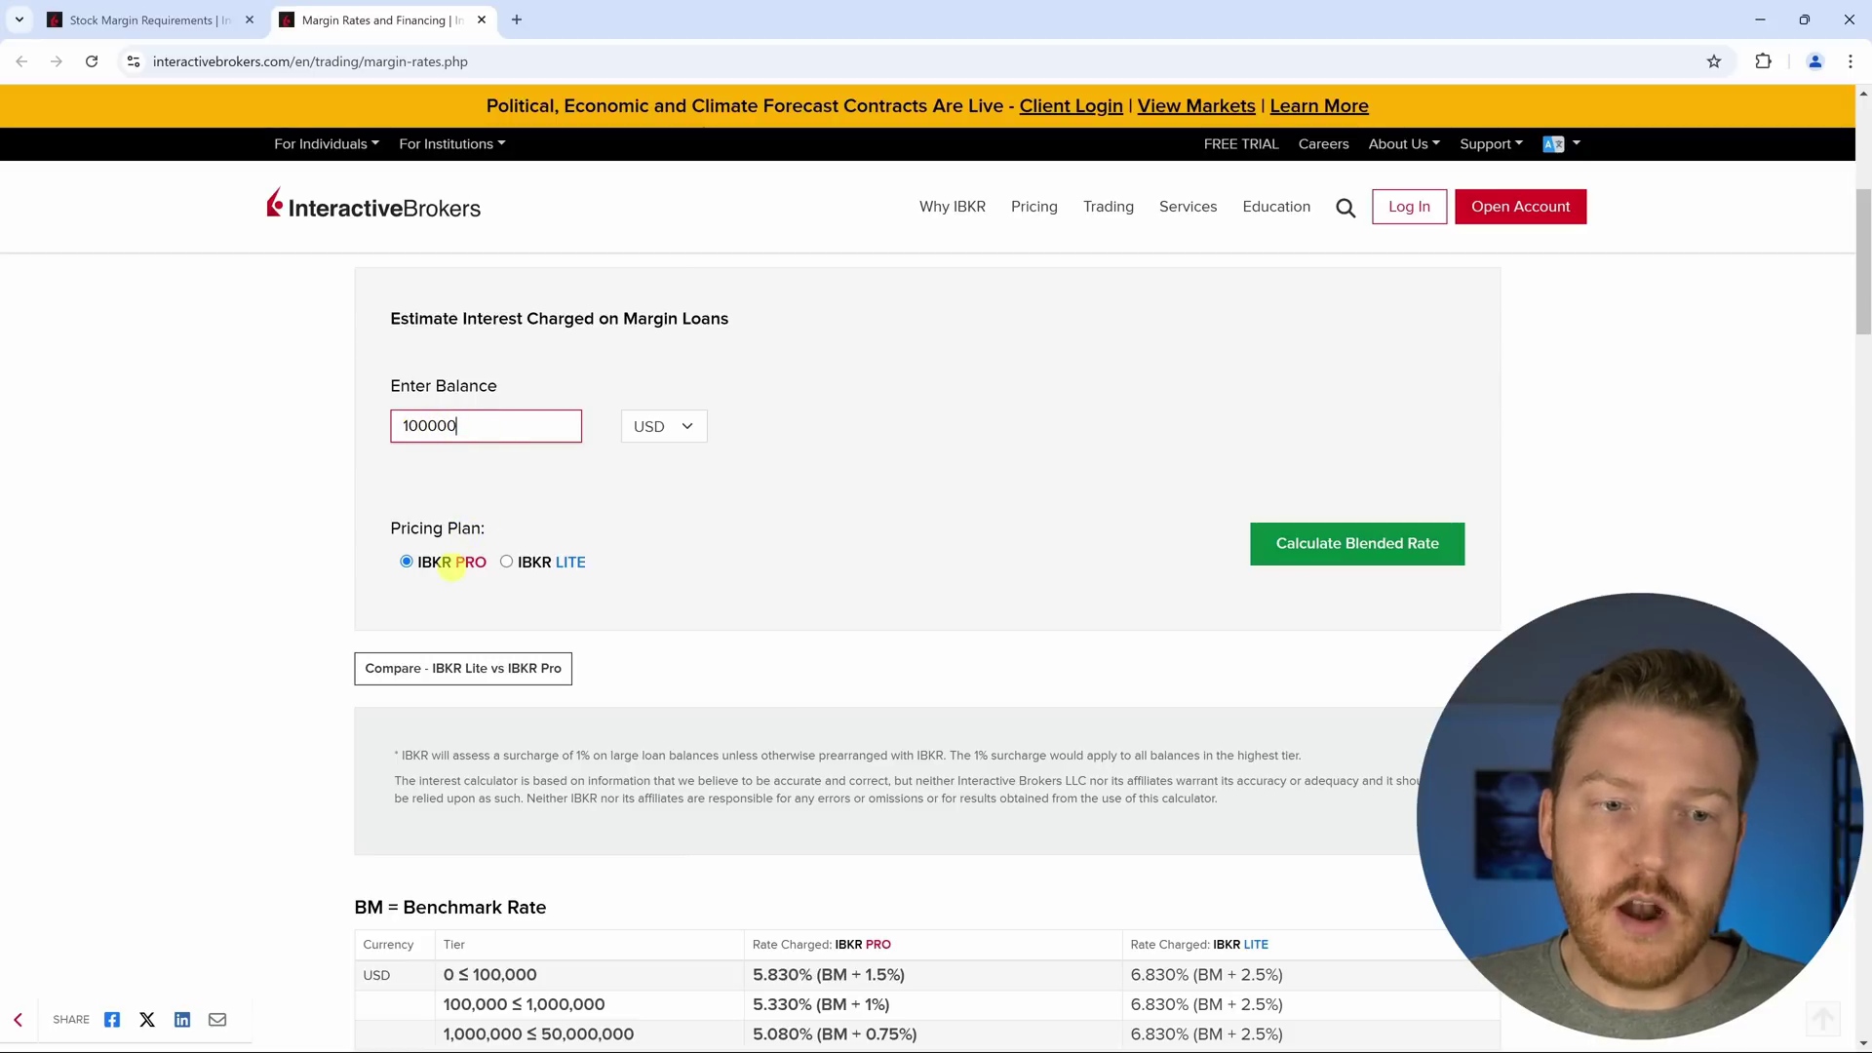
click(480, 564)
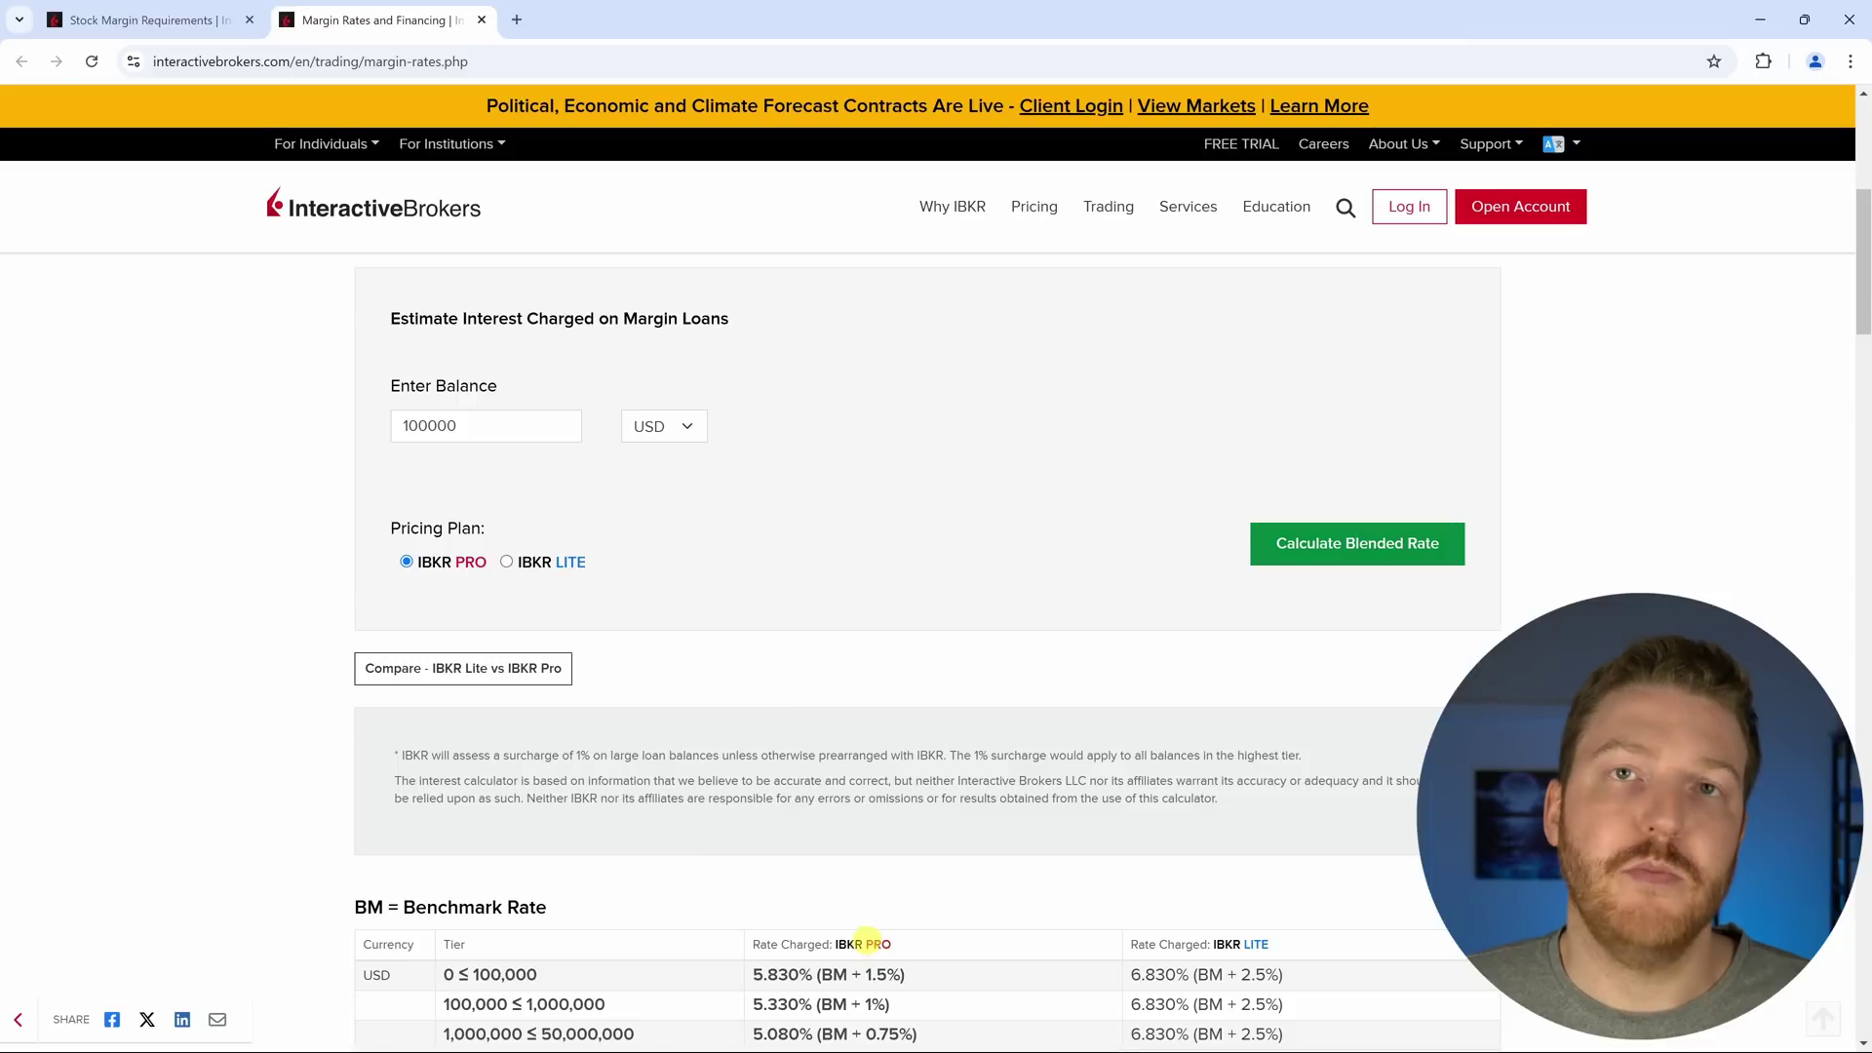
click(1306, 531)
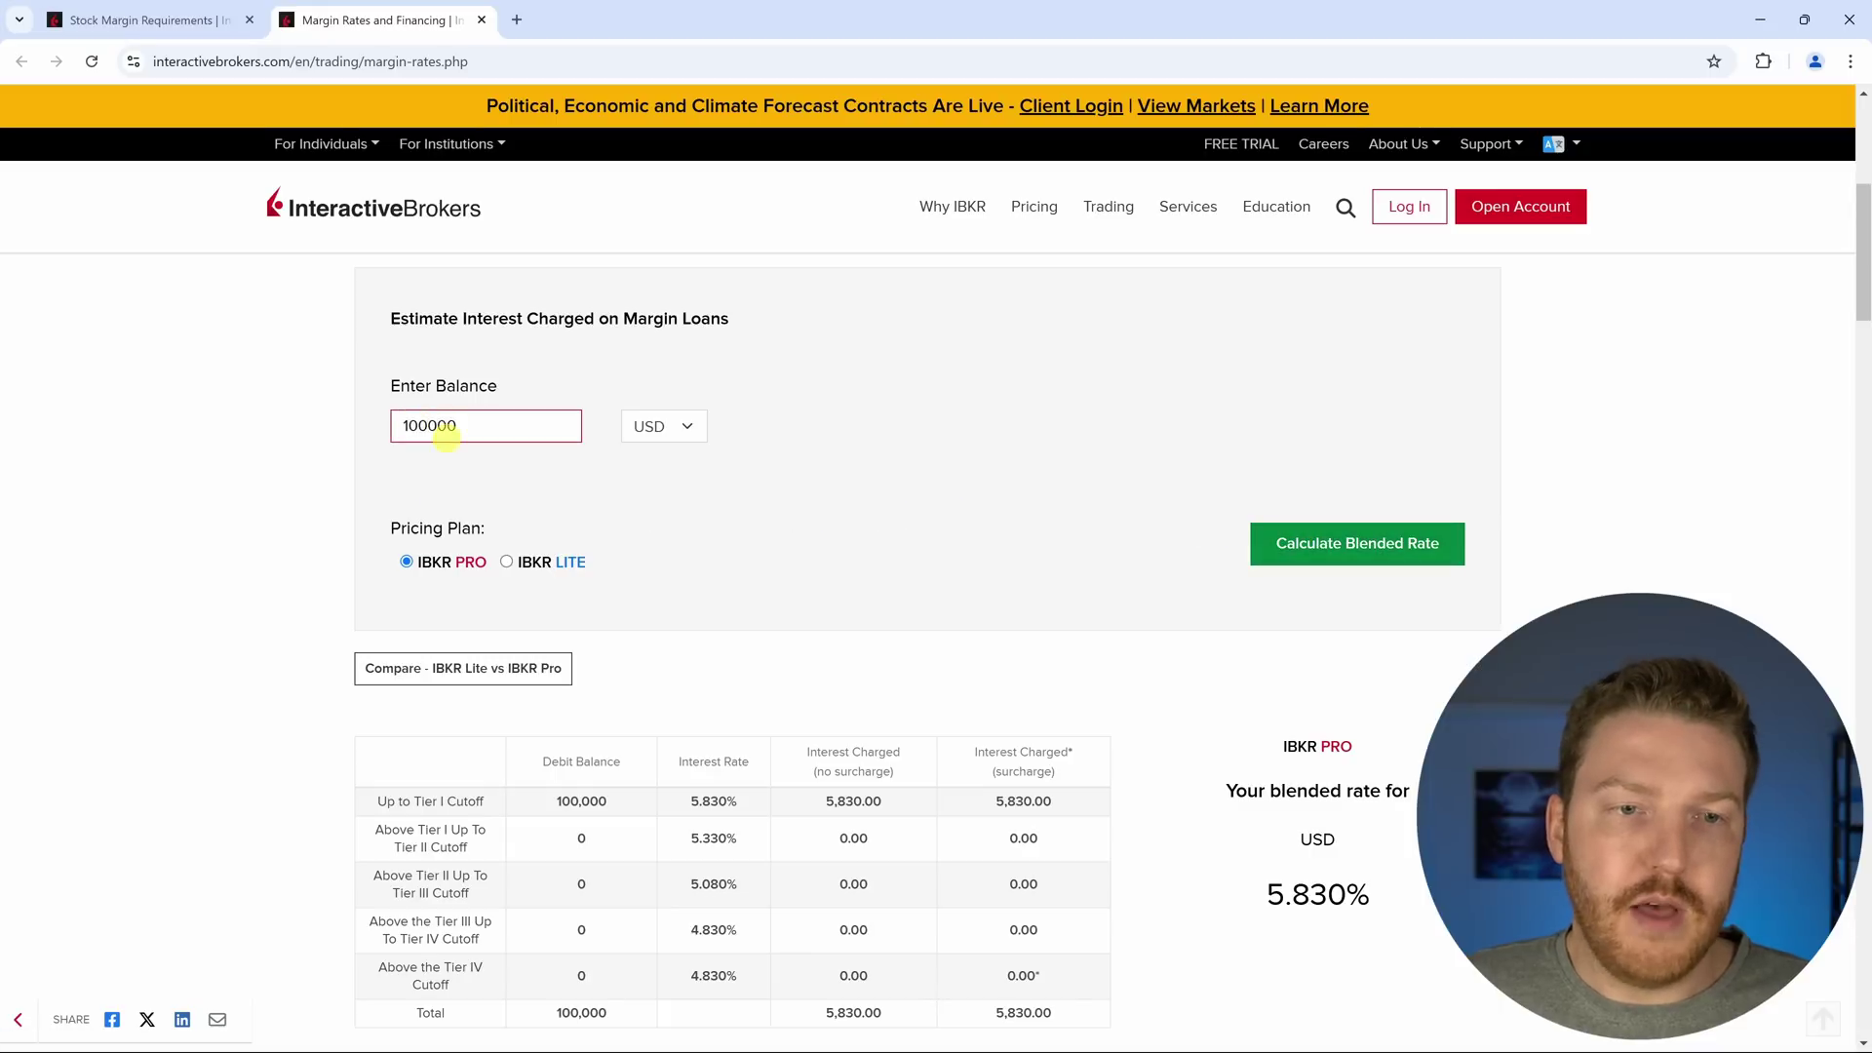
scroll(542, 541, down, 1)
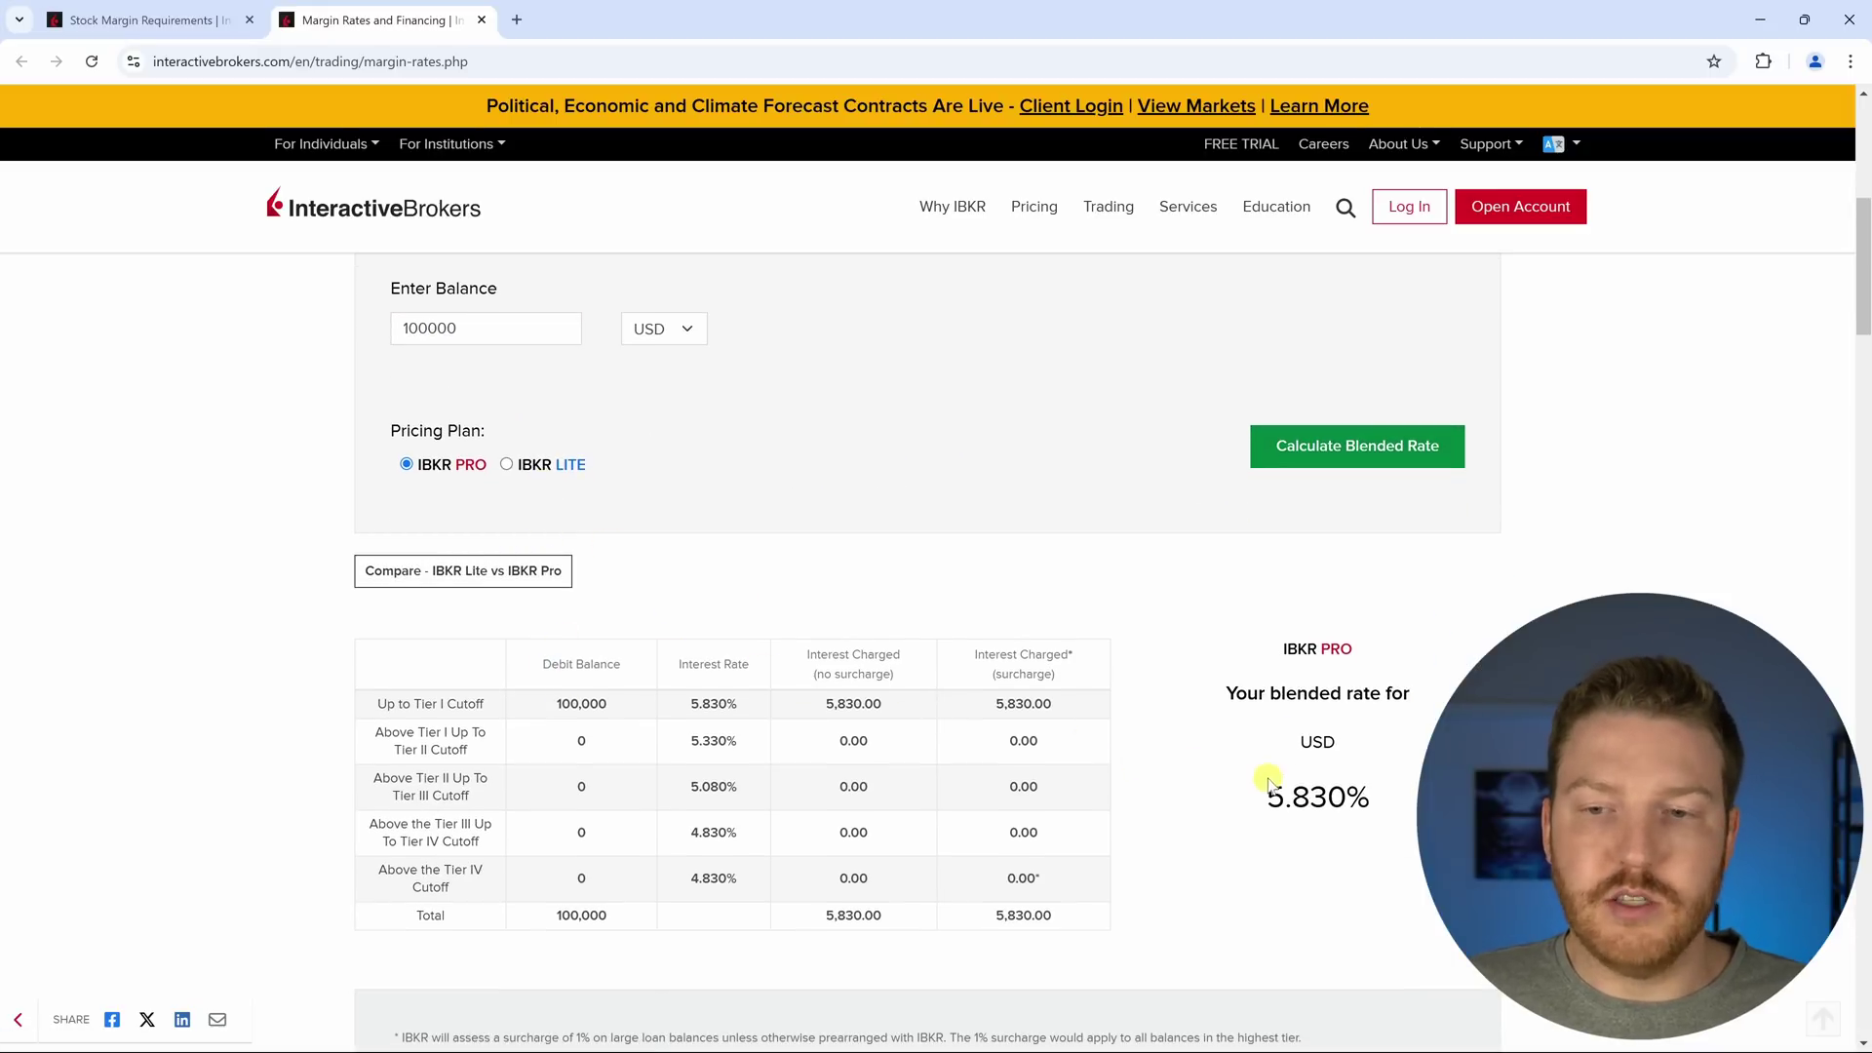
scroll(1272, 780, down, 1)
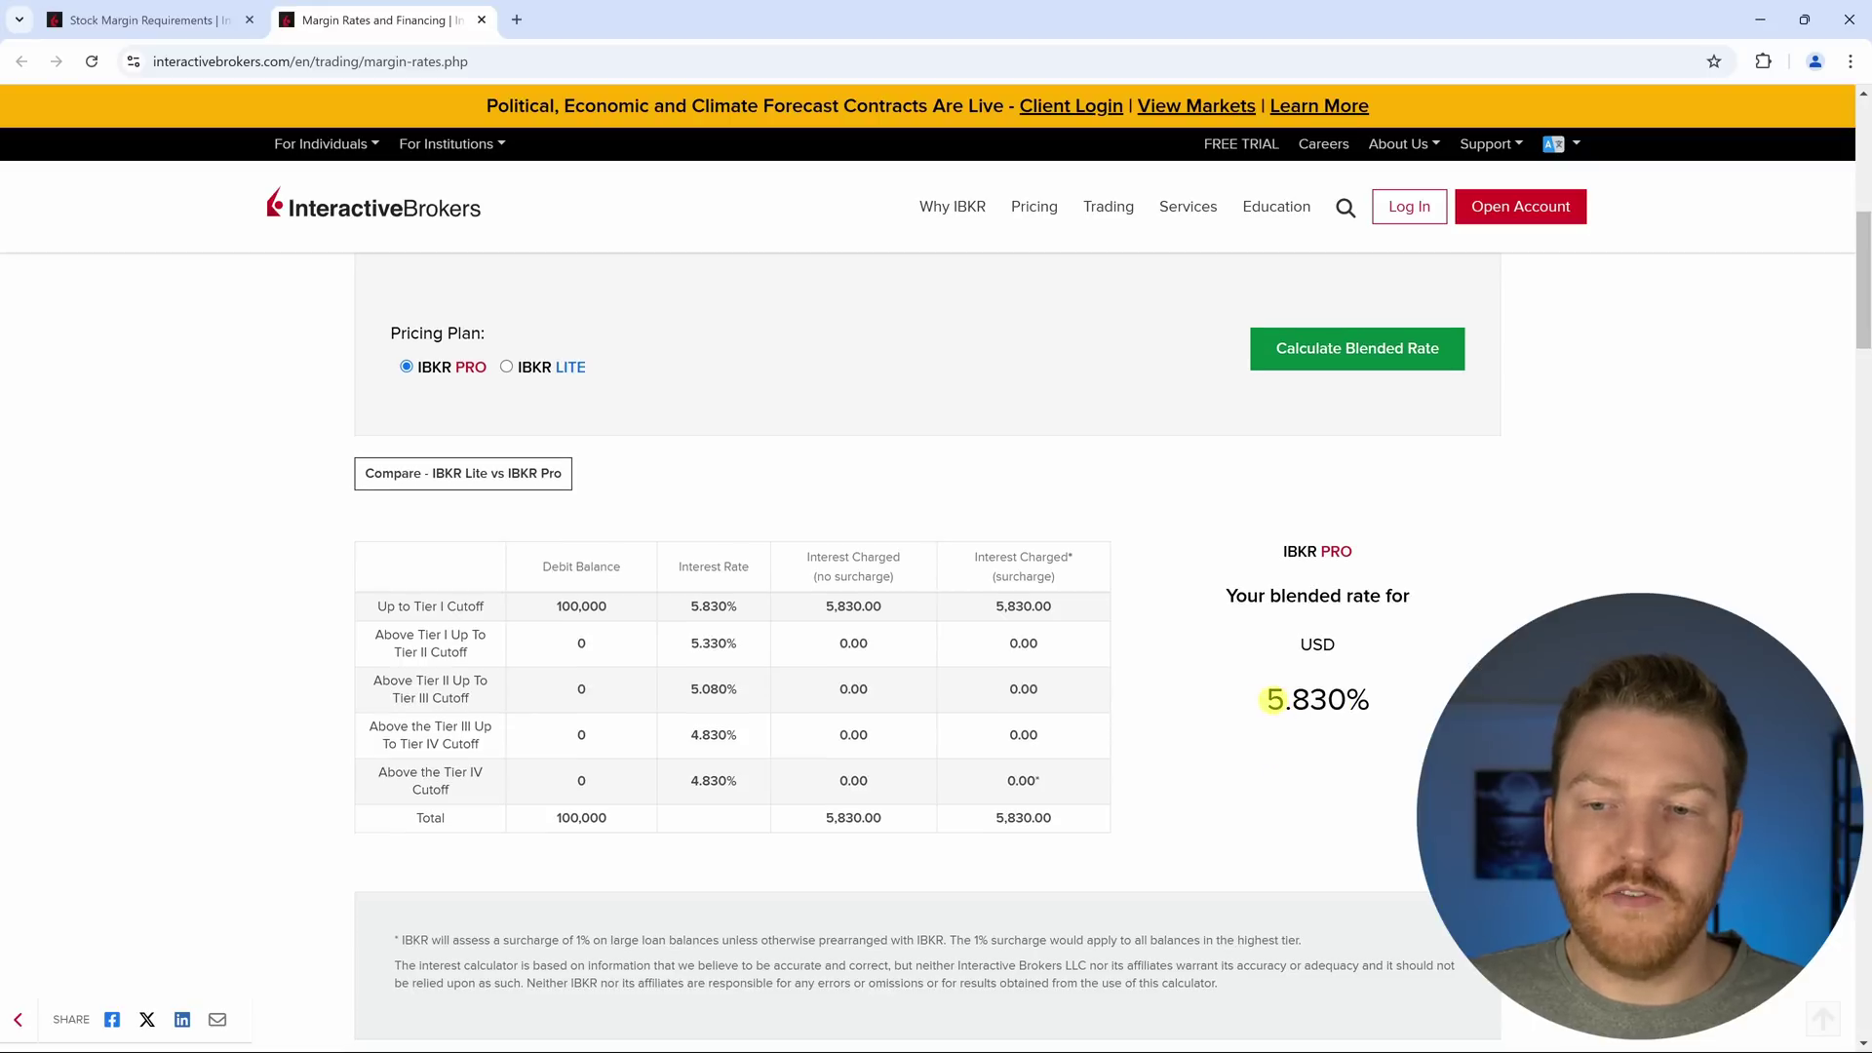
drag(1272, 699, 1383, 704)
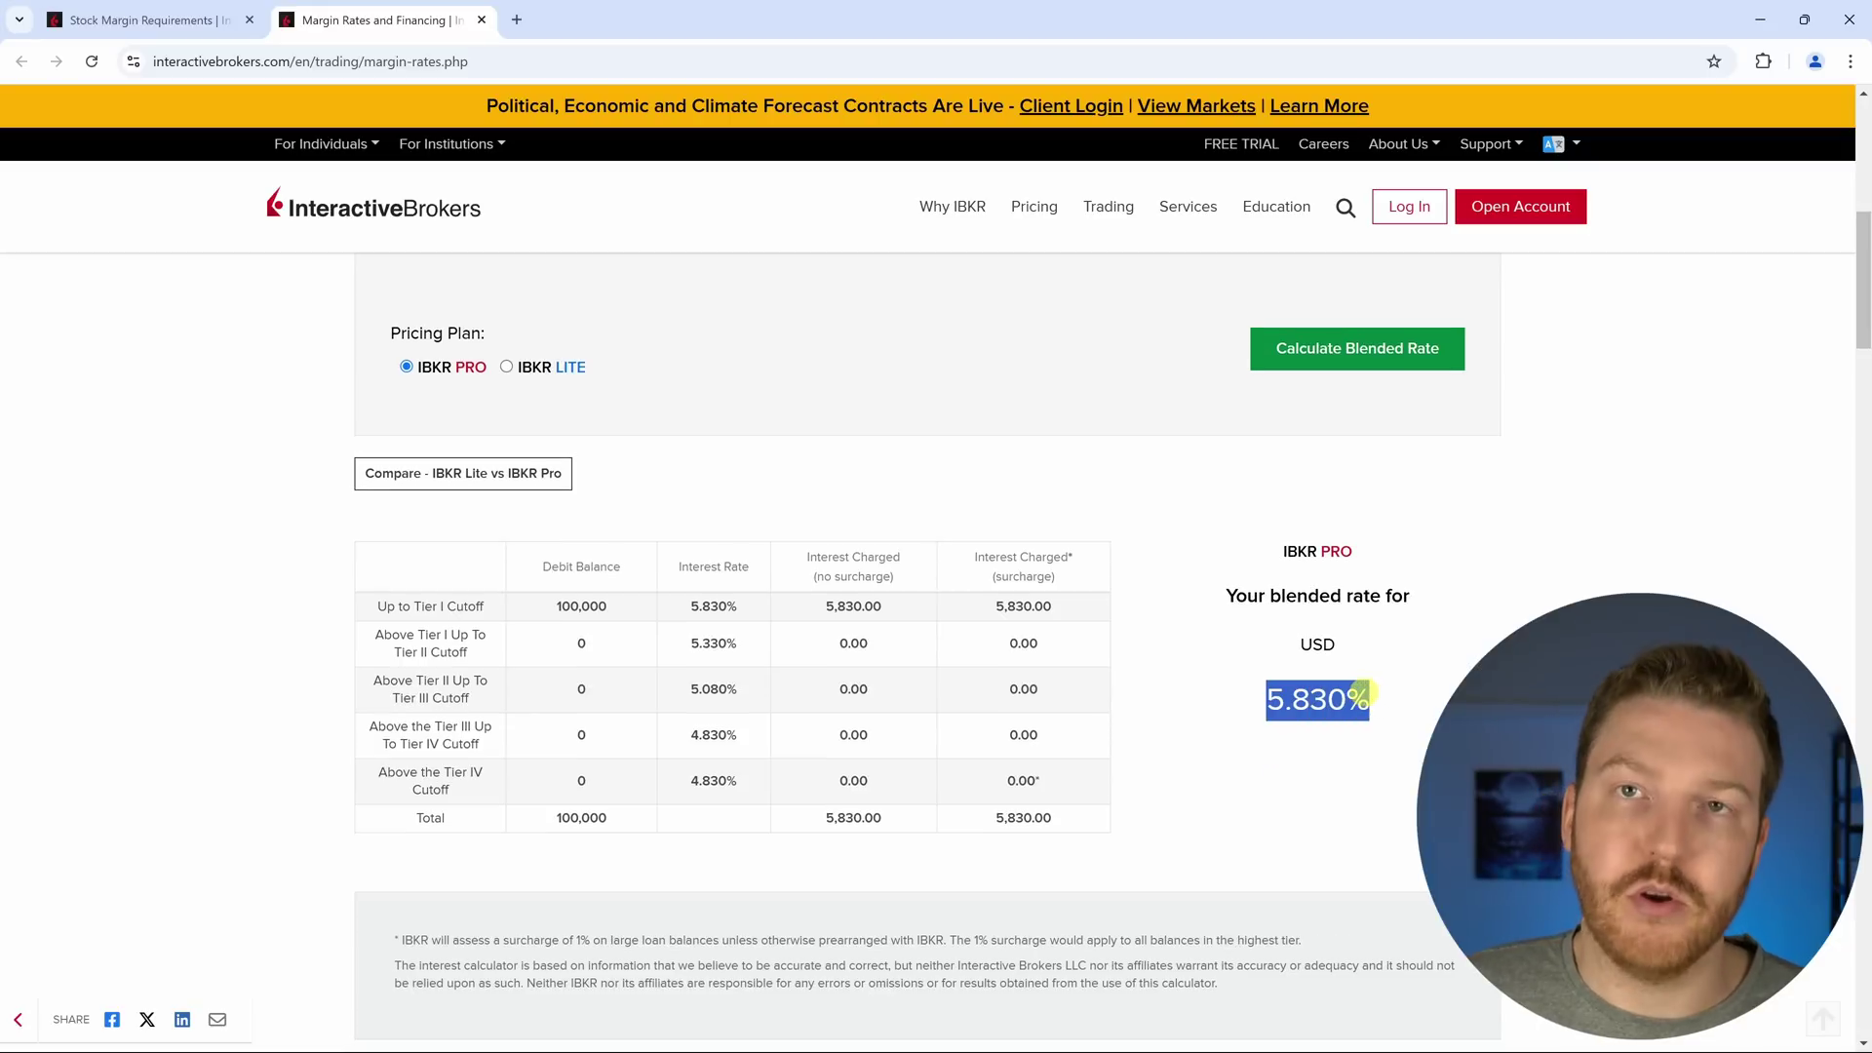
Highlight the first USD benchmark tier and its 5.830% (BM + 1.5%) PRO rate.
scroll(798, 516, down, 3)
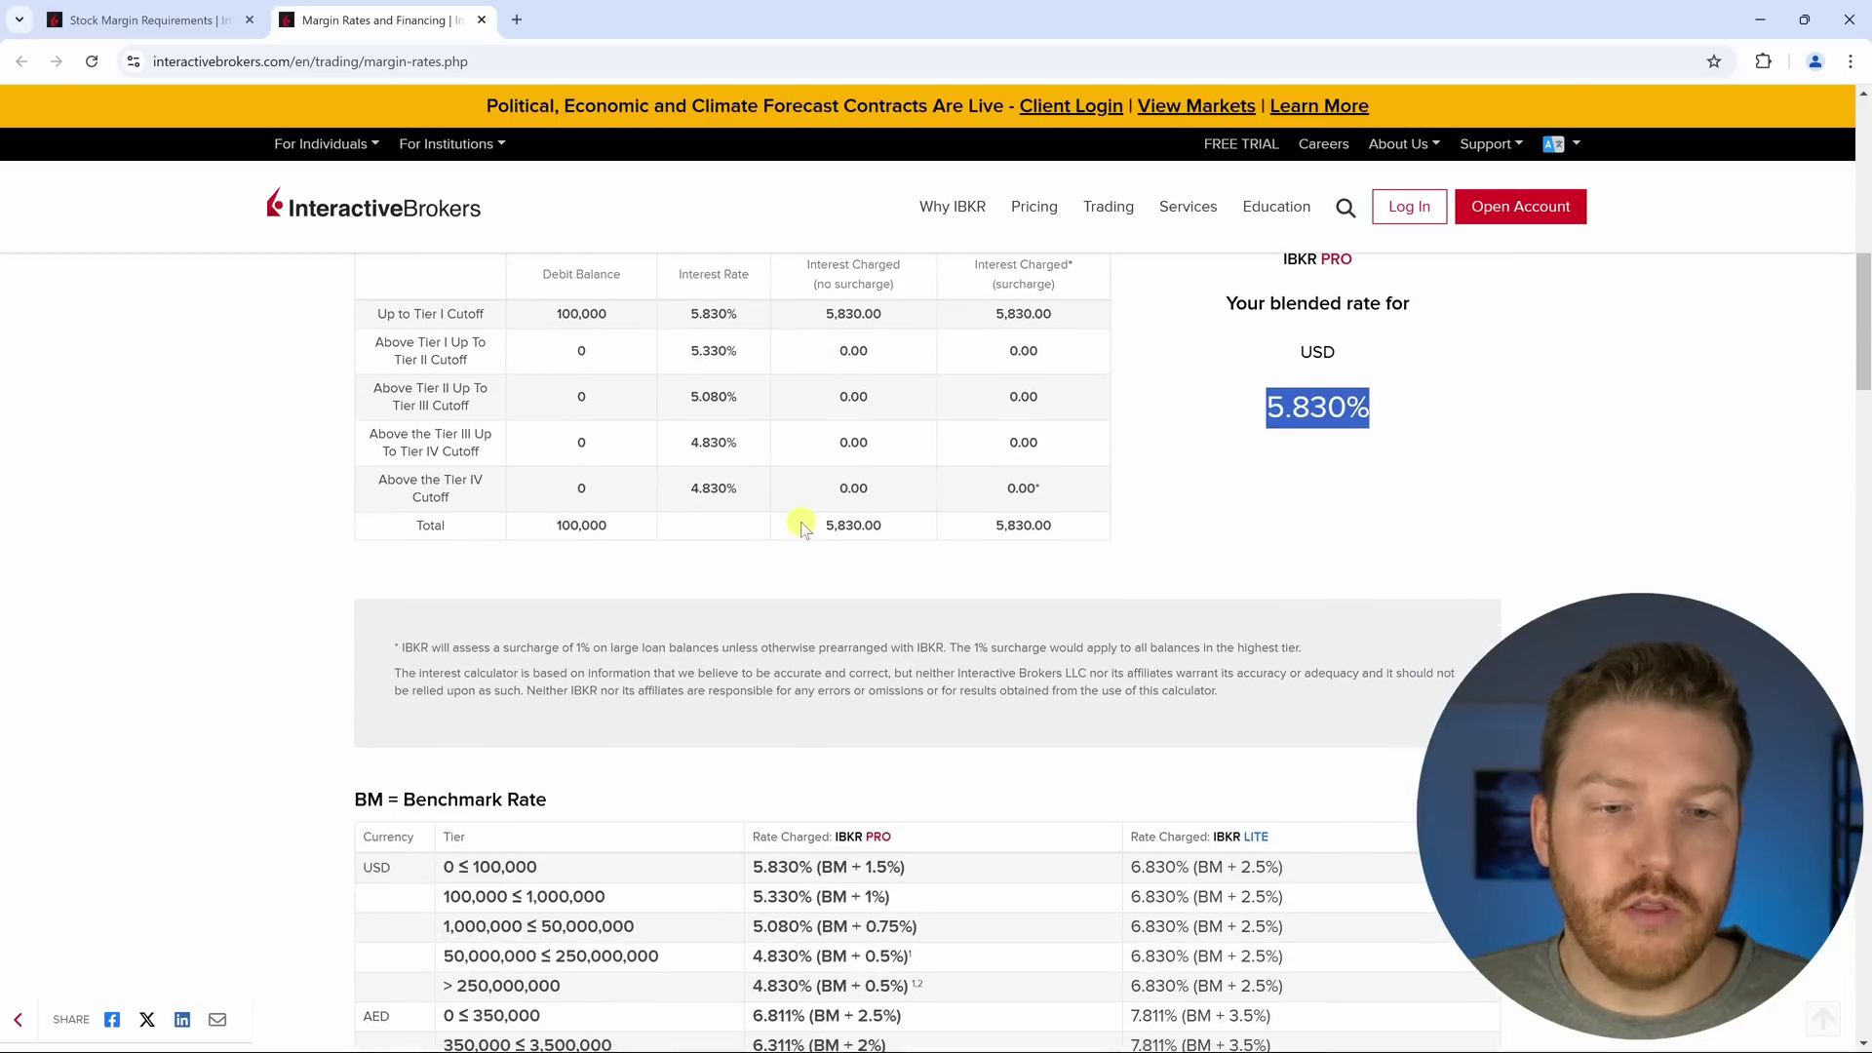
scroll(790, 536, down, 3)
scroll(429, 673, down, 1)
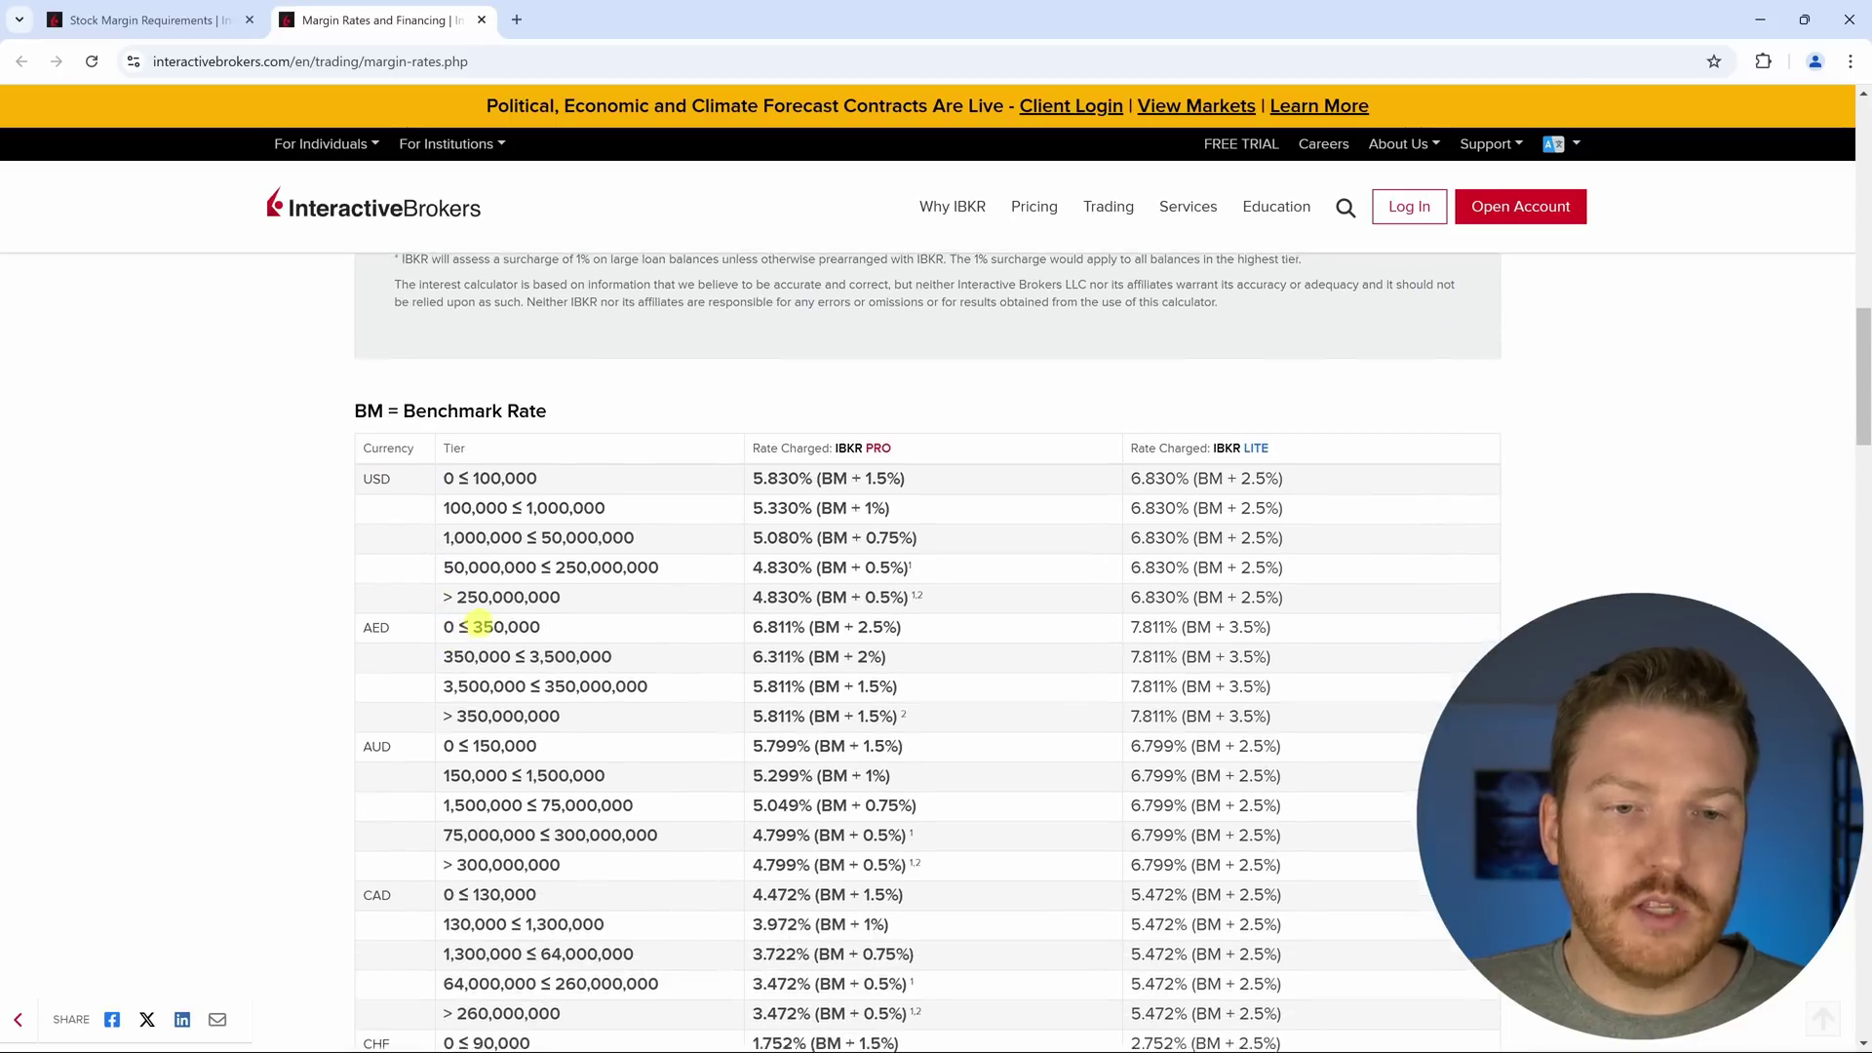
scroll(481, 627, up, 1)
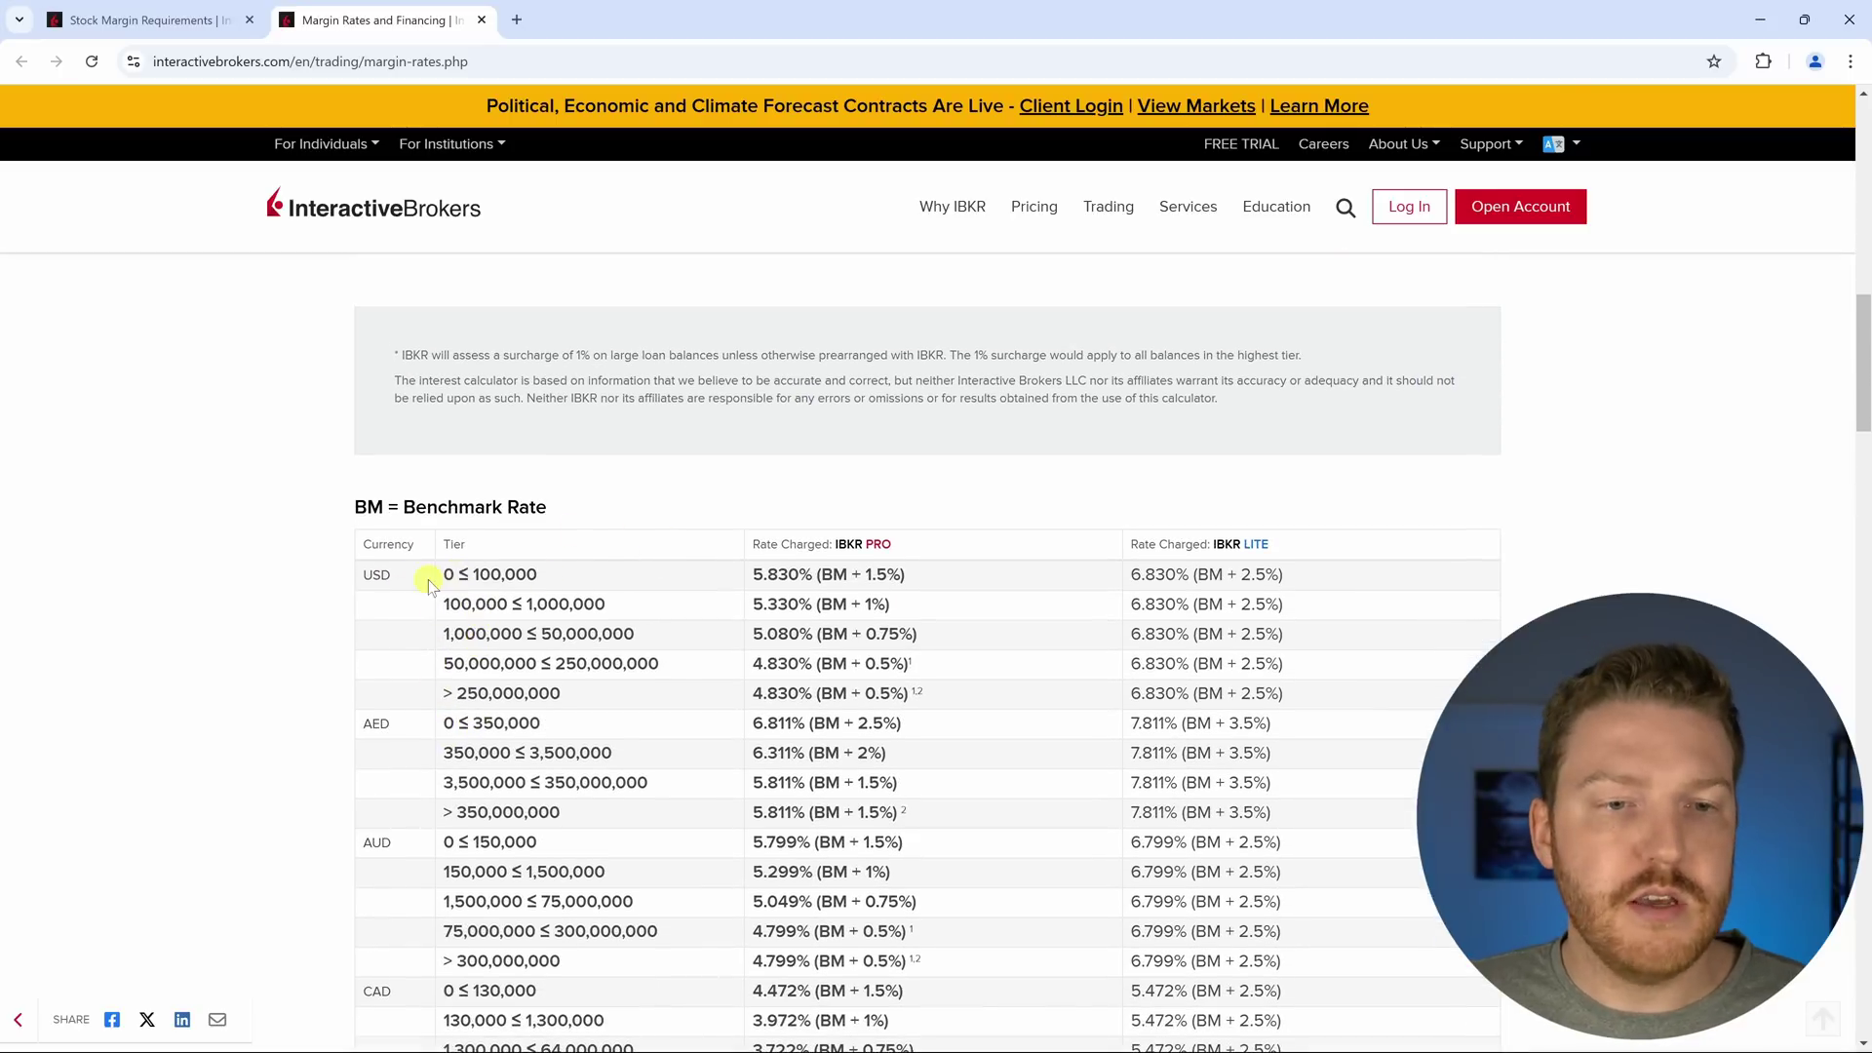
drag(359, 575, 449, 573)
click(503, 577)
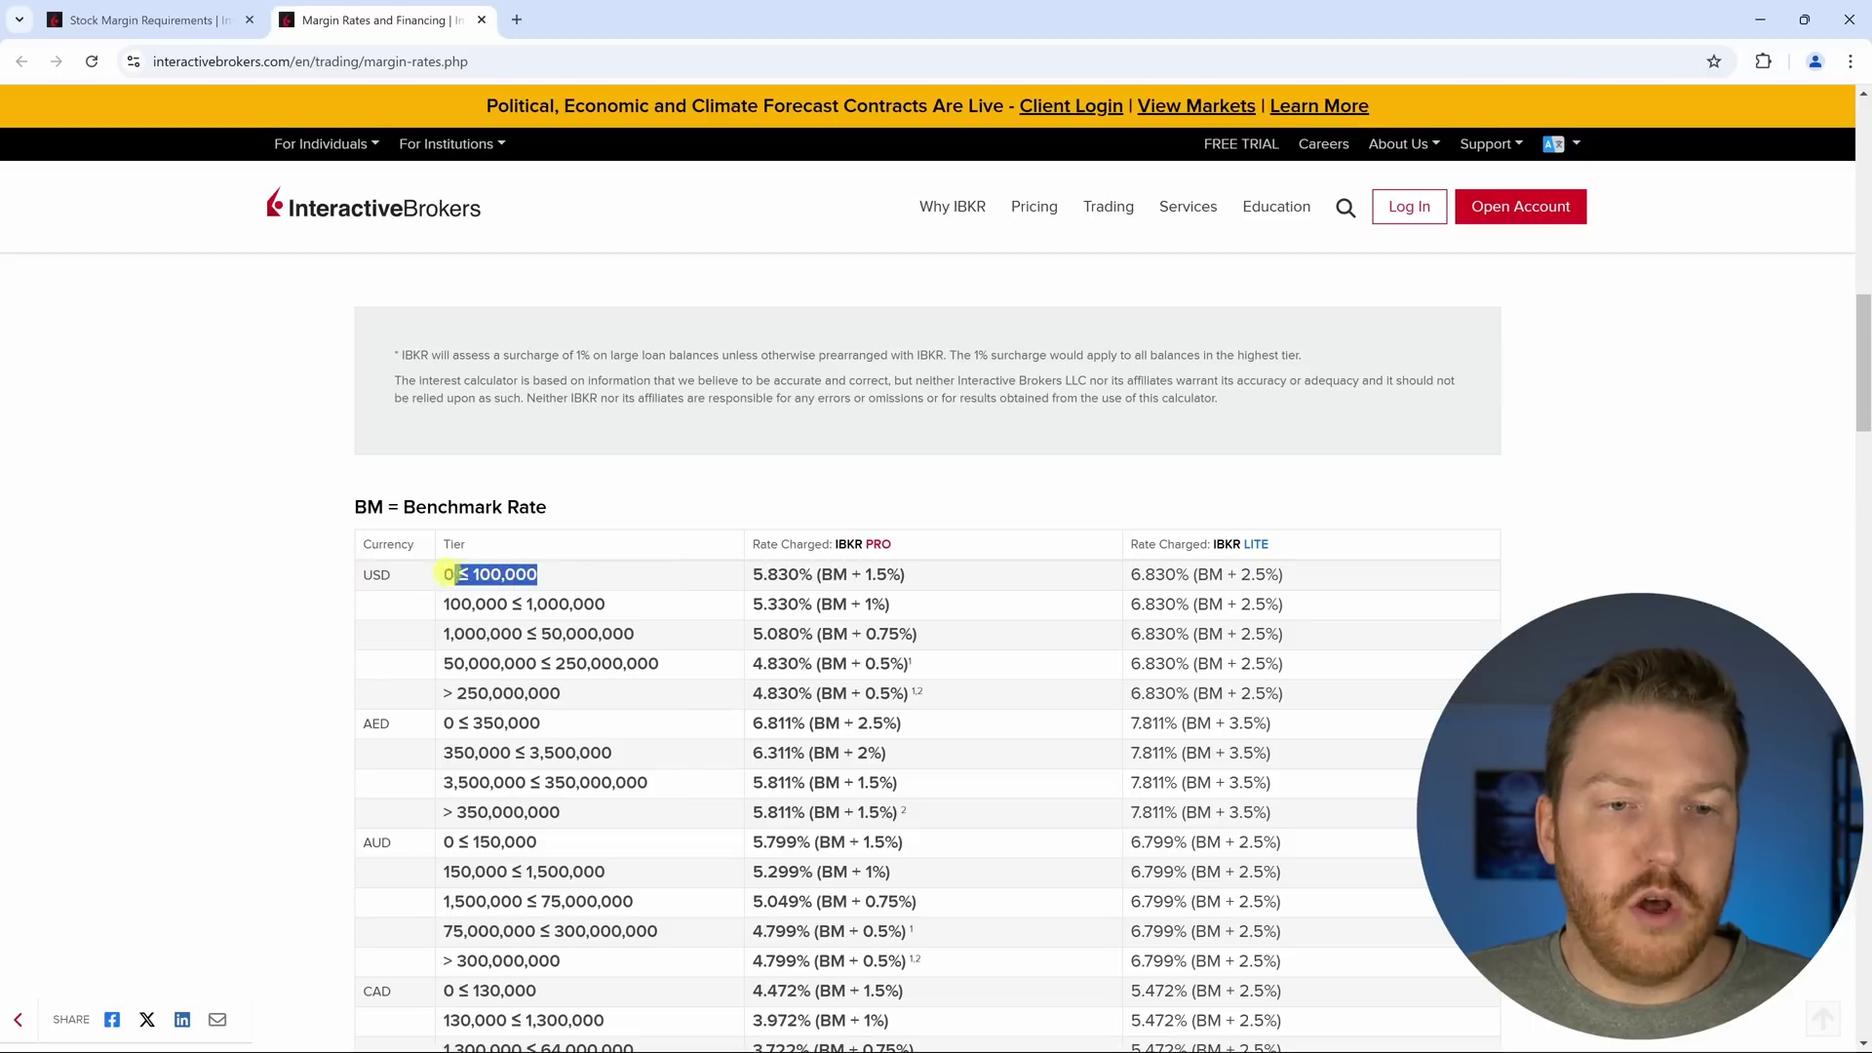
drag(756, 575, 907, 577)
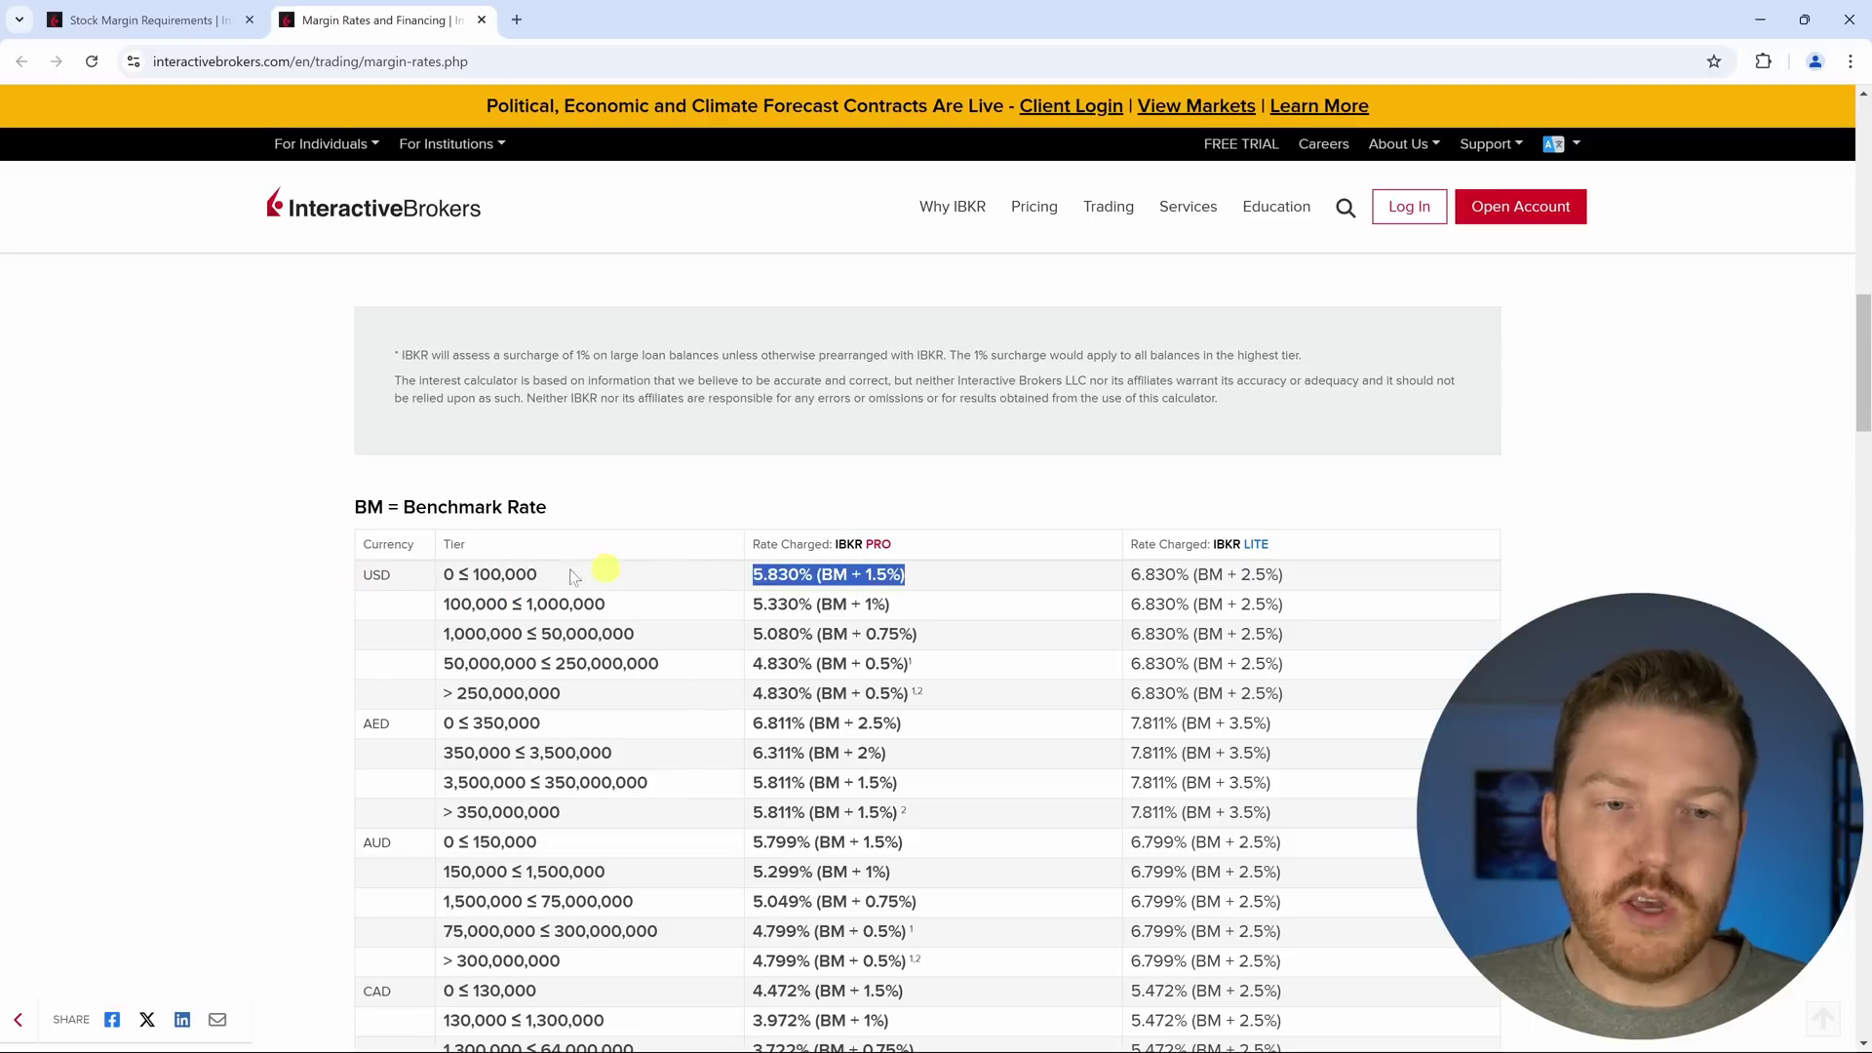
Review the higher tiers: 100,000–1,000,000 at 5.330% (BM + 1%) up to > 250,000,000.
drag(438, 609, 634, 606)
click(746, 605)
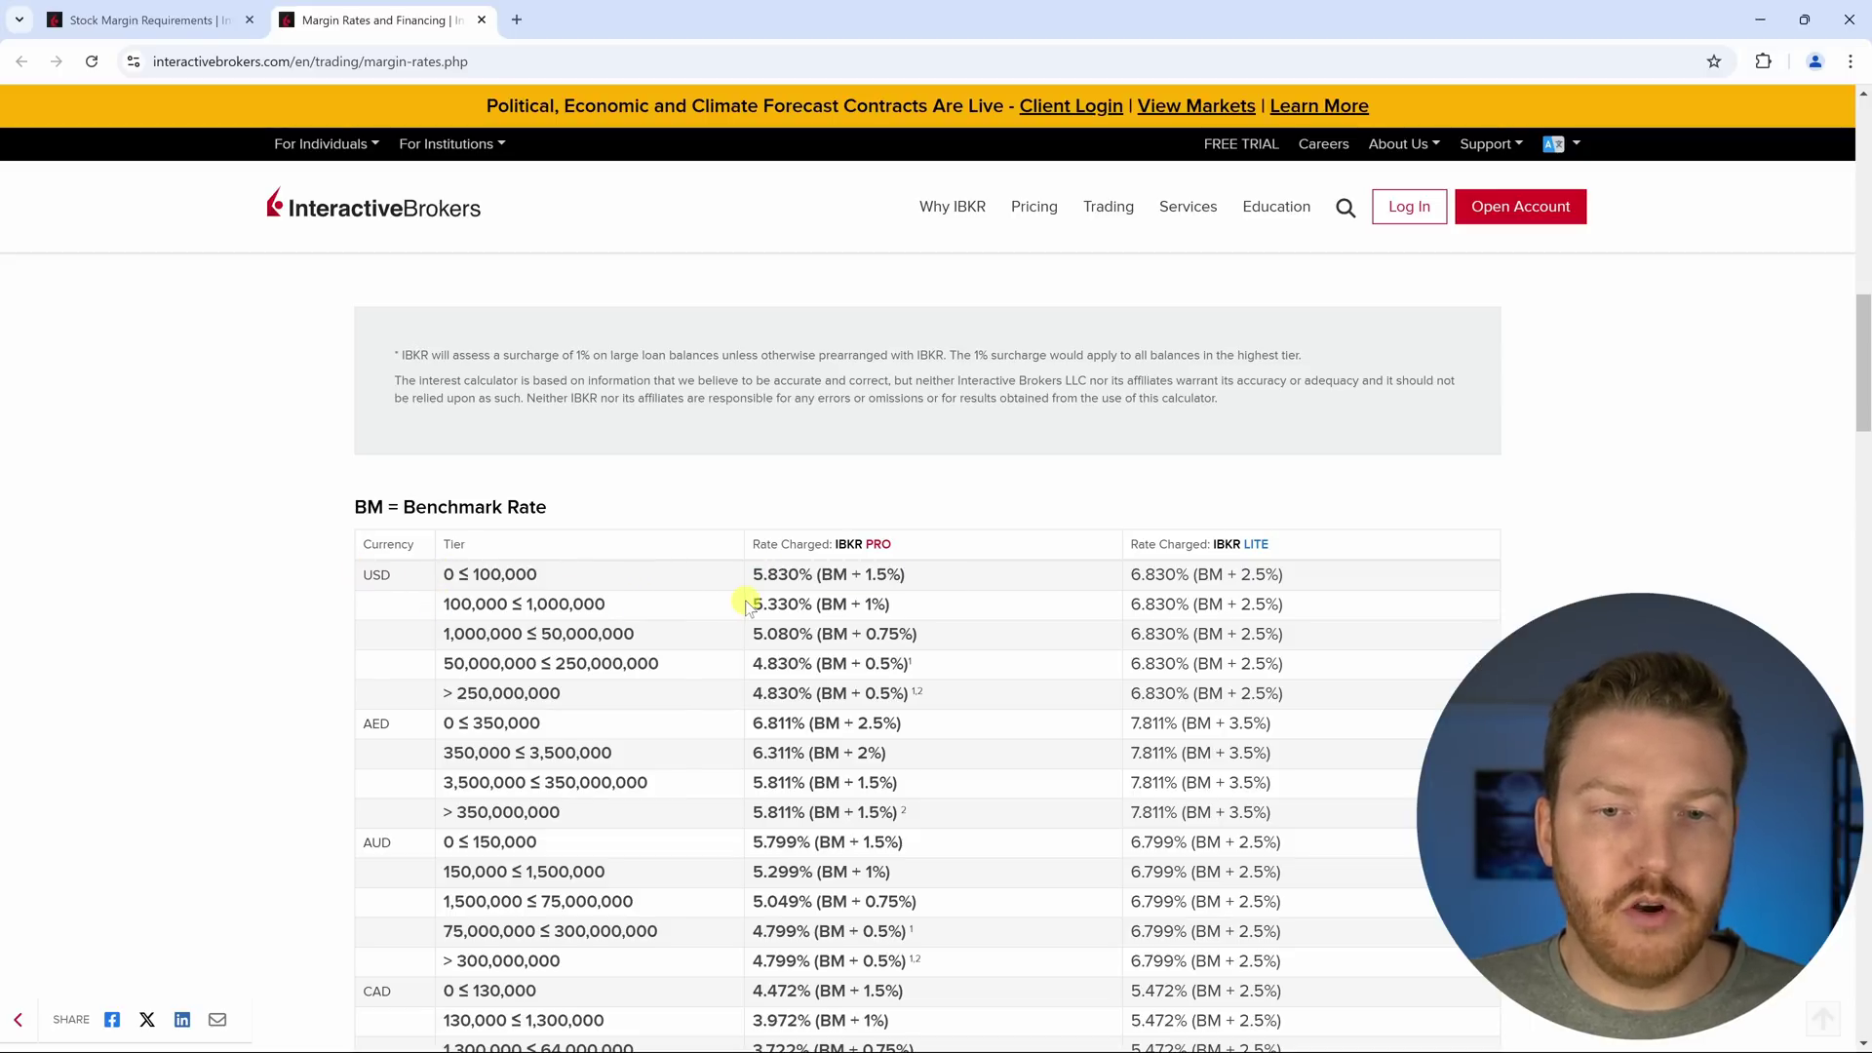
drag(754, 610, 916, 605)
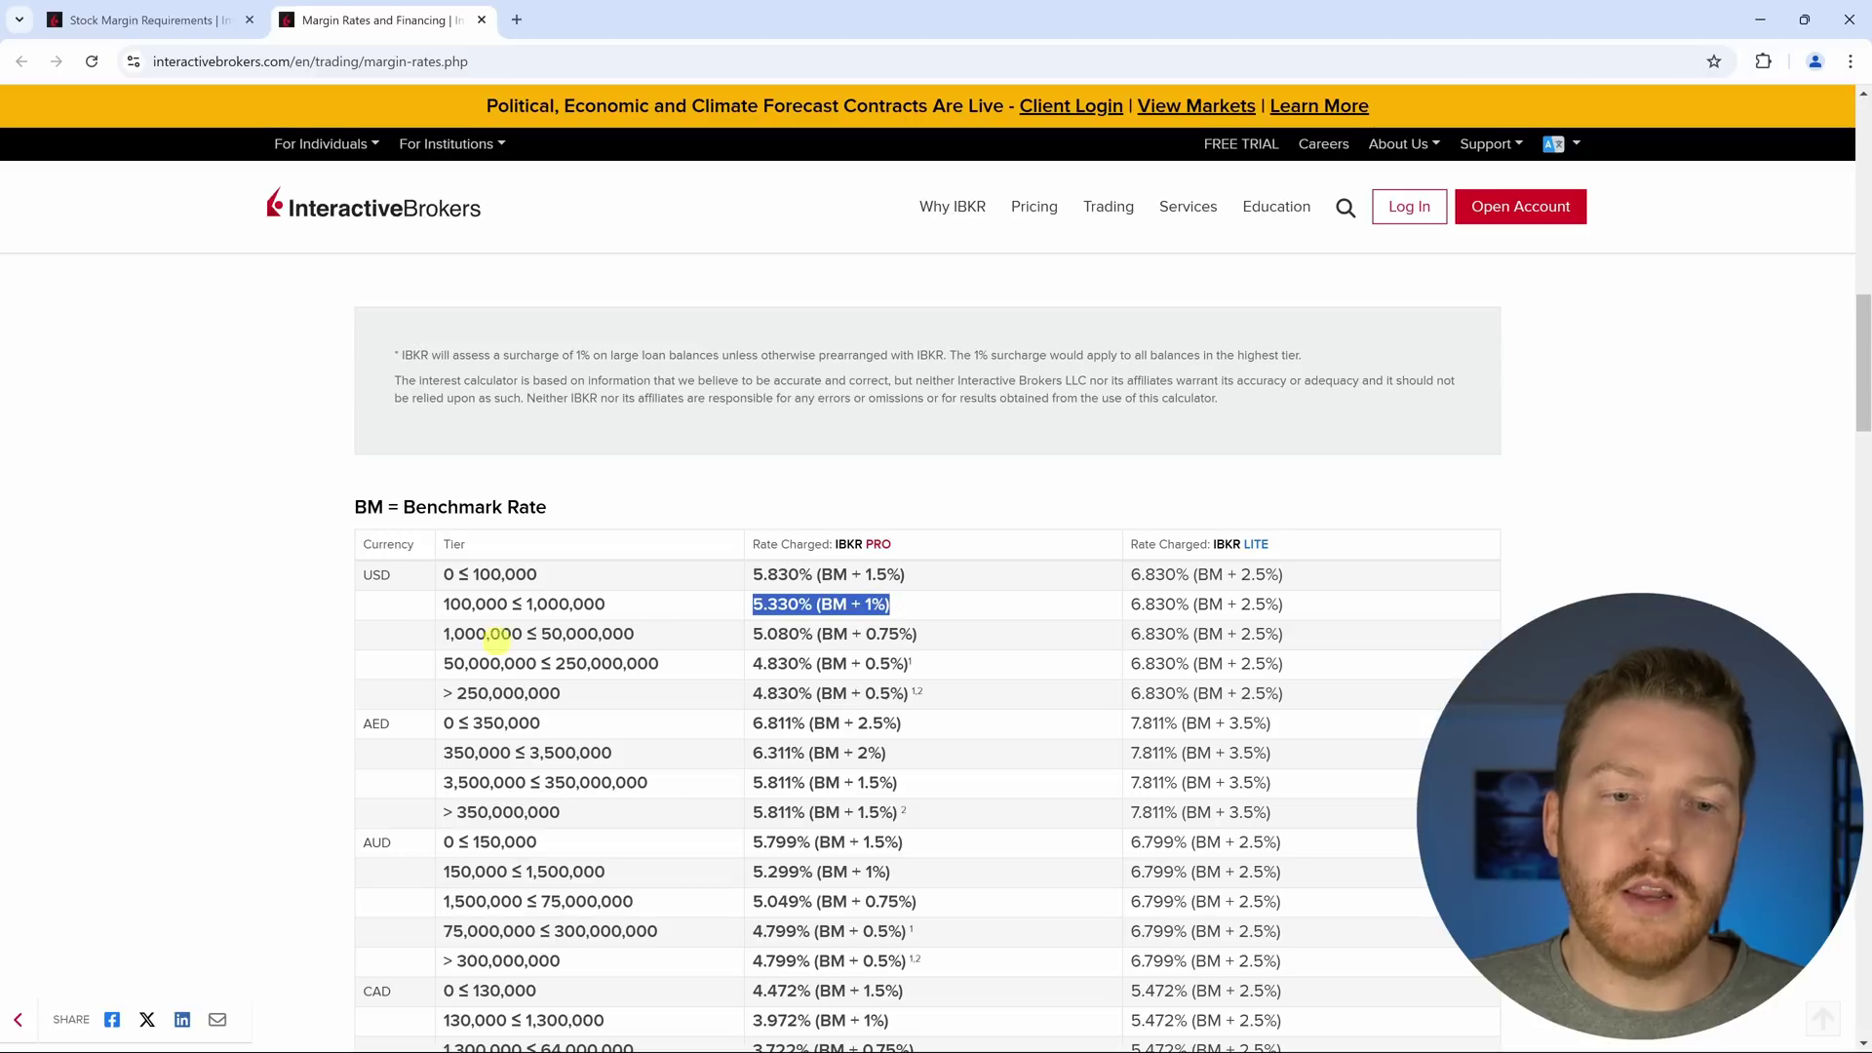
drag(441, 636, 629, 635)
click(468, 666)
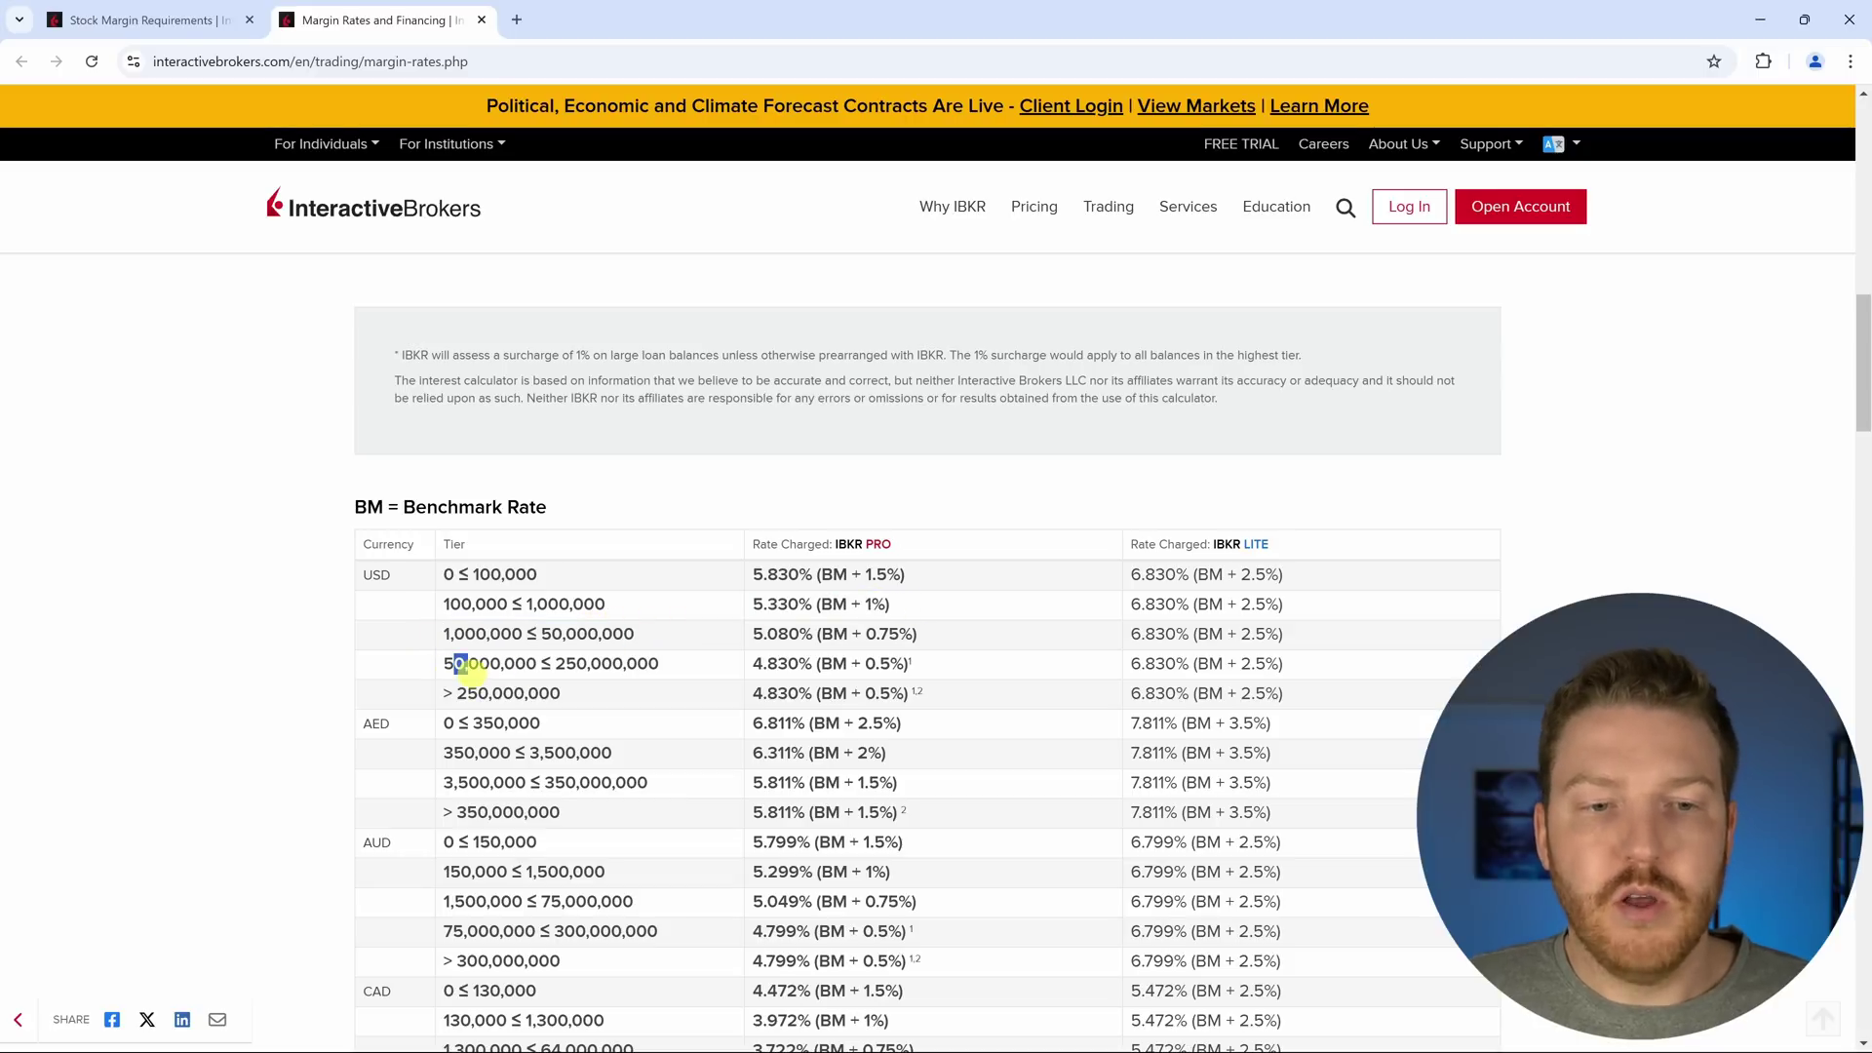
drag(478, 693, 562, 694)
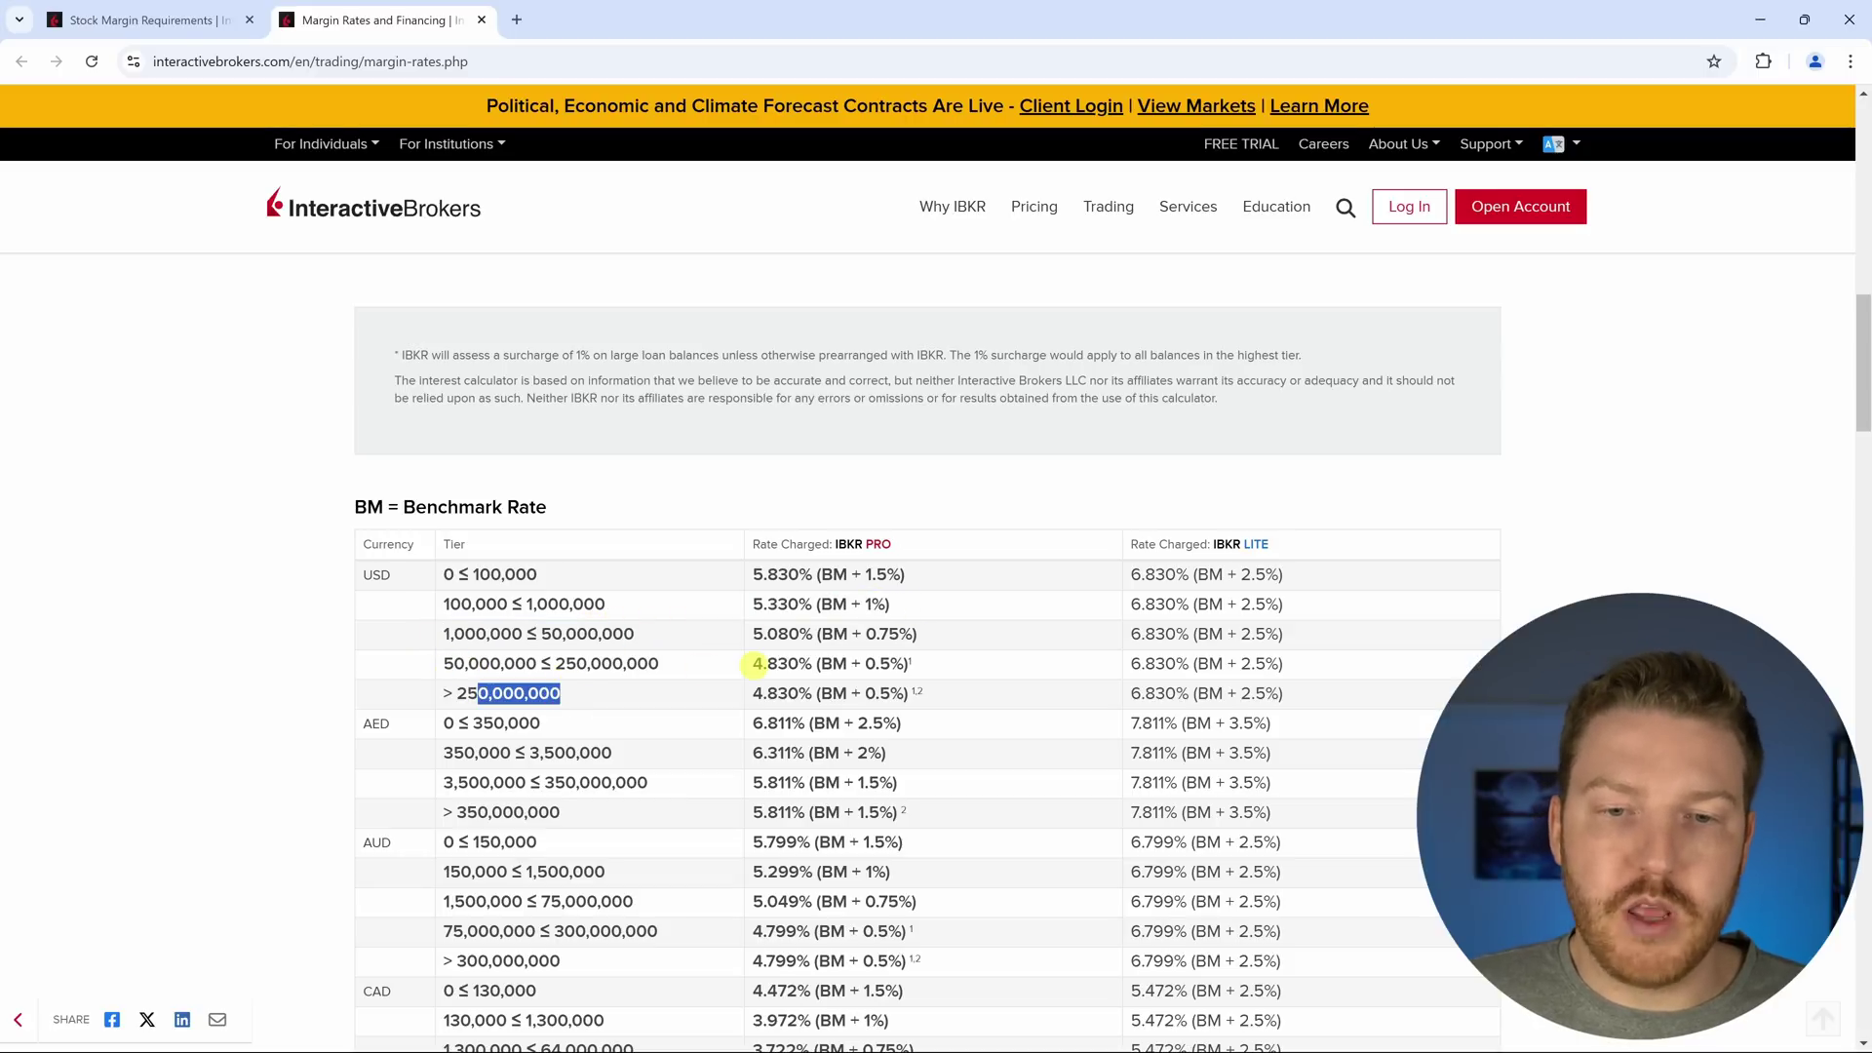
click(917, 689)
Minimize Chrome to bring the Excel leverage calculator back.
scroll(917, 689, up, 6)
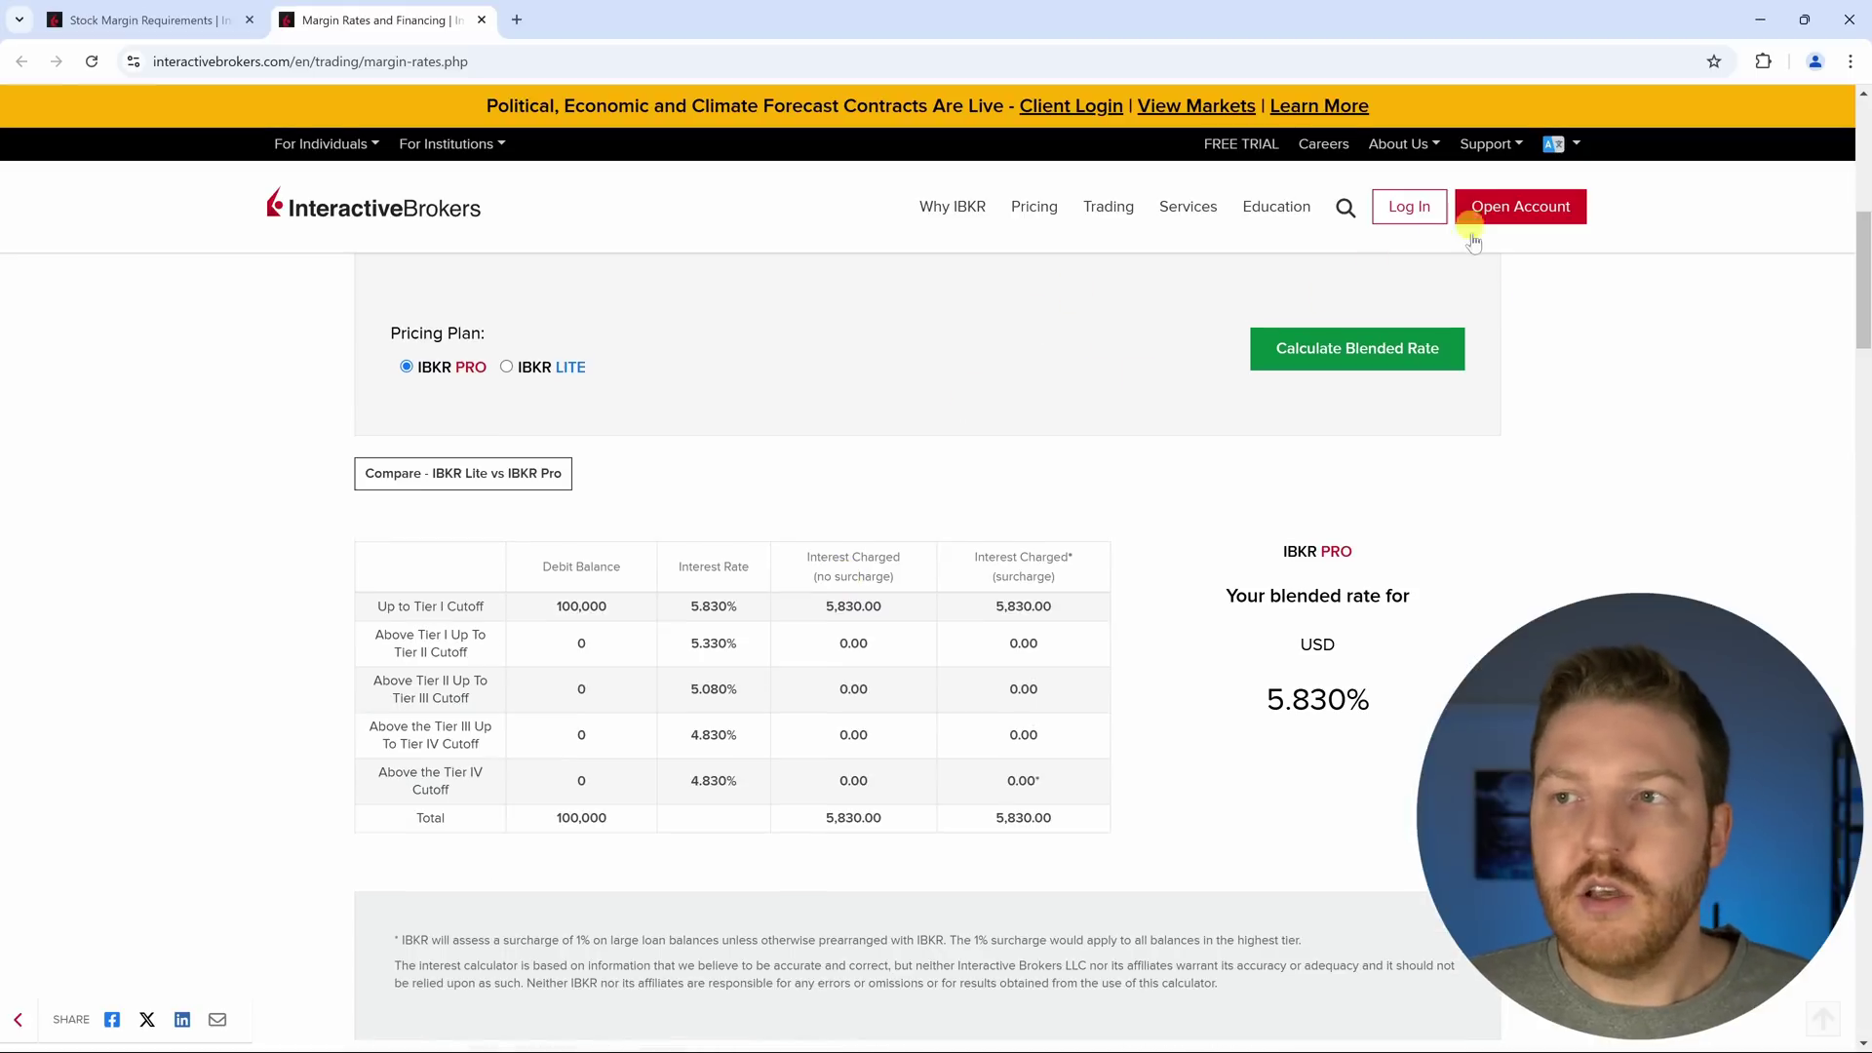
scroll(1312, 468, up, 1)
scroll(1355, 780, down, 1)
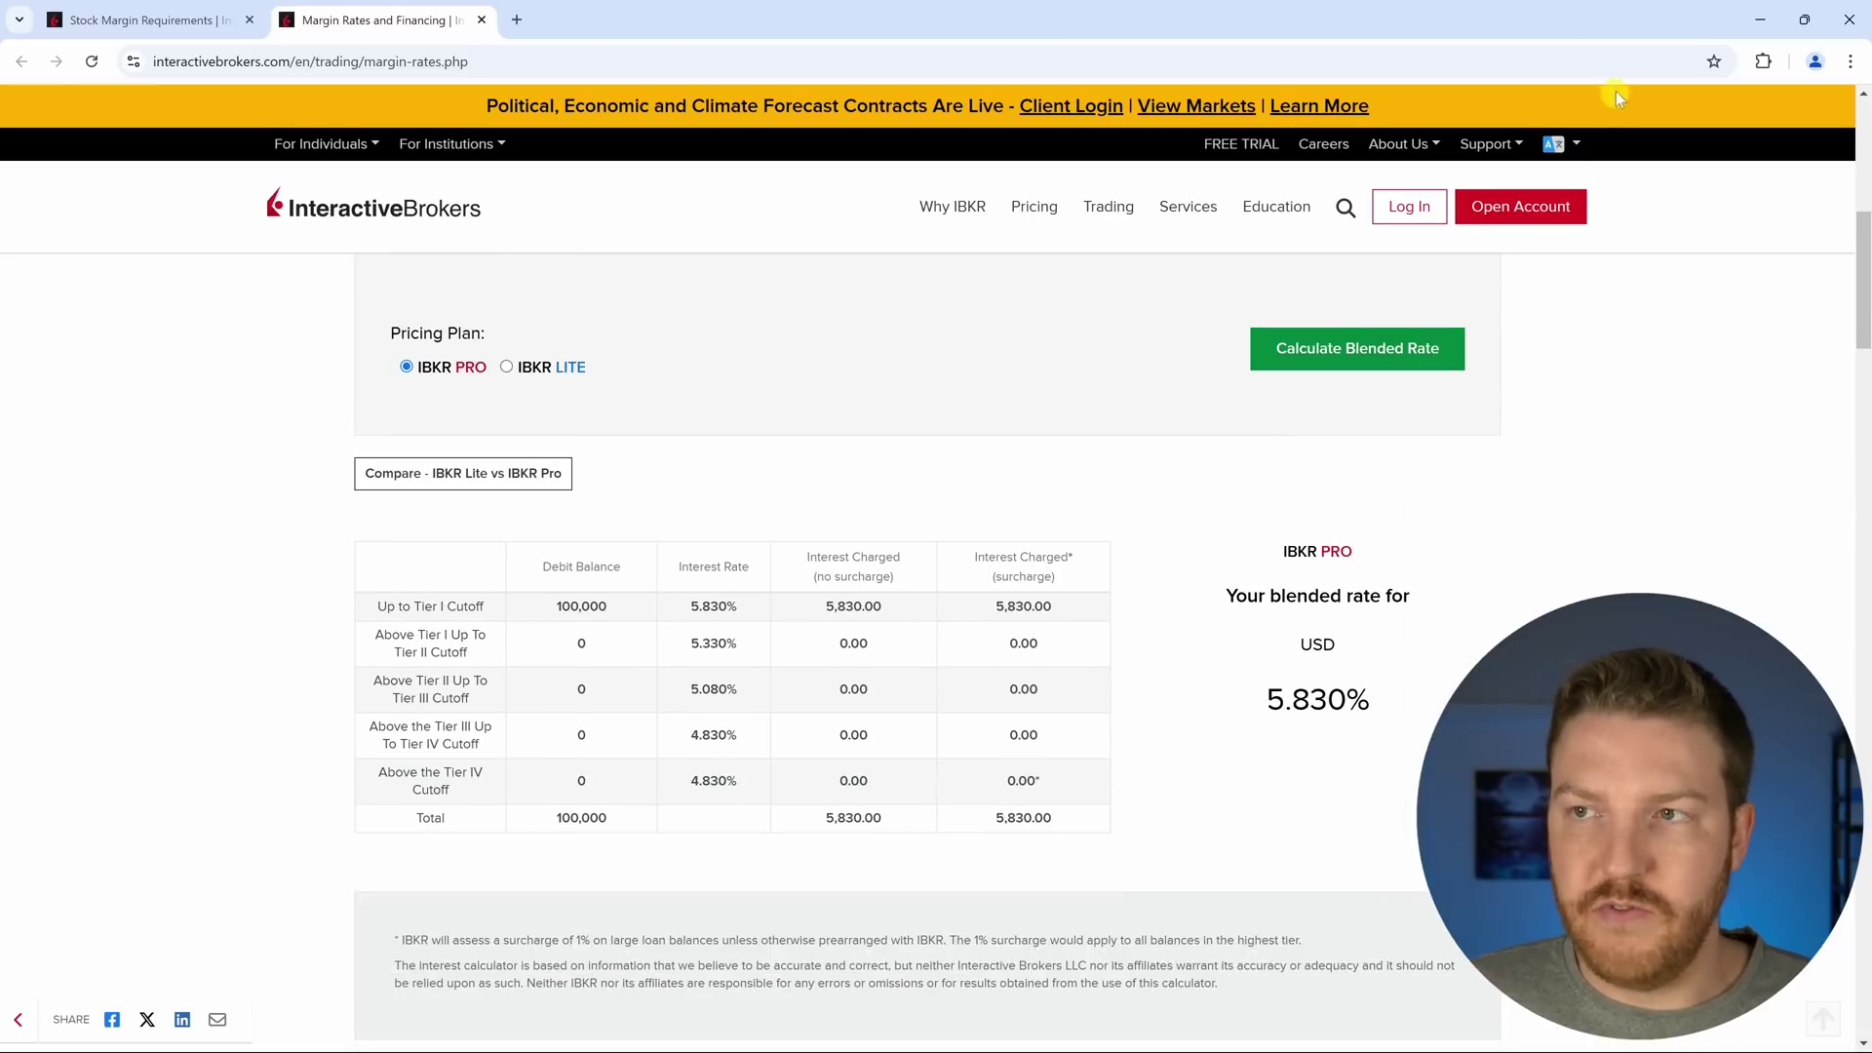
click(1760, 20)
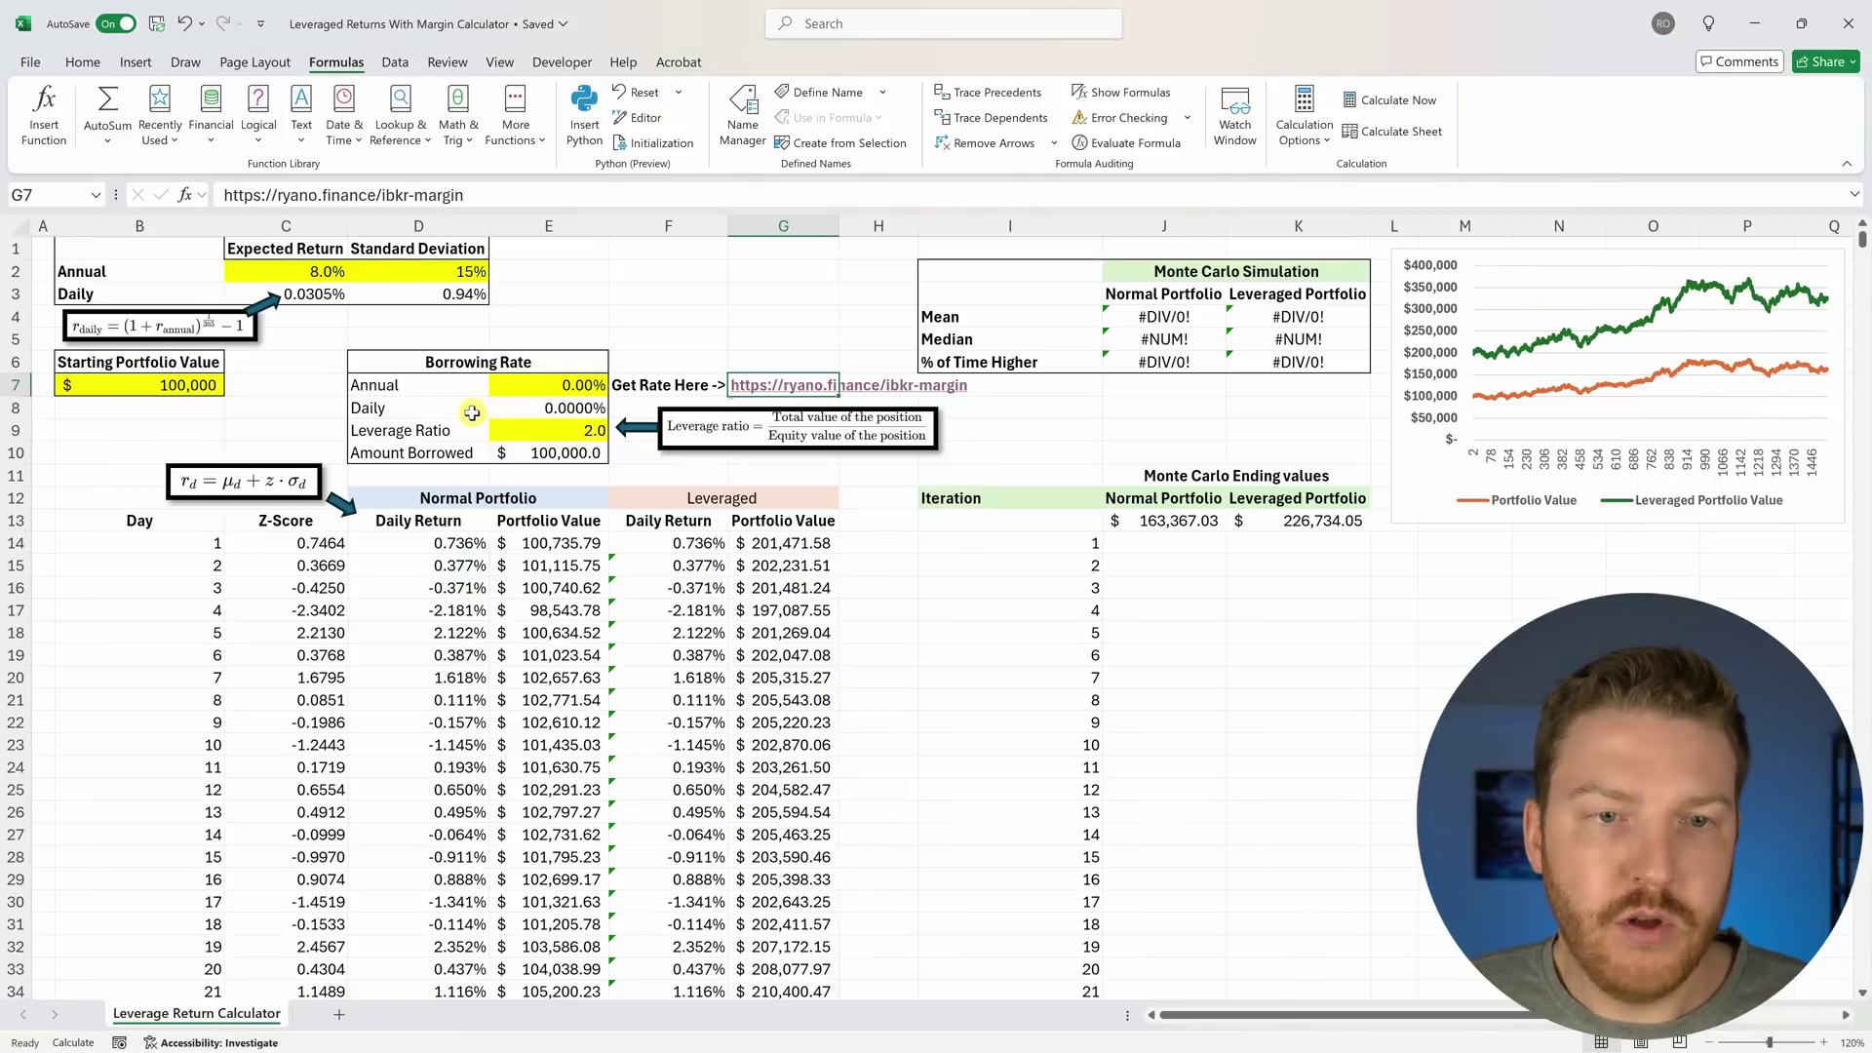
Set the annual borrowing rate in E7 to the copied 5.83%.
click(558, 385)
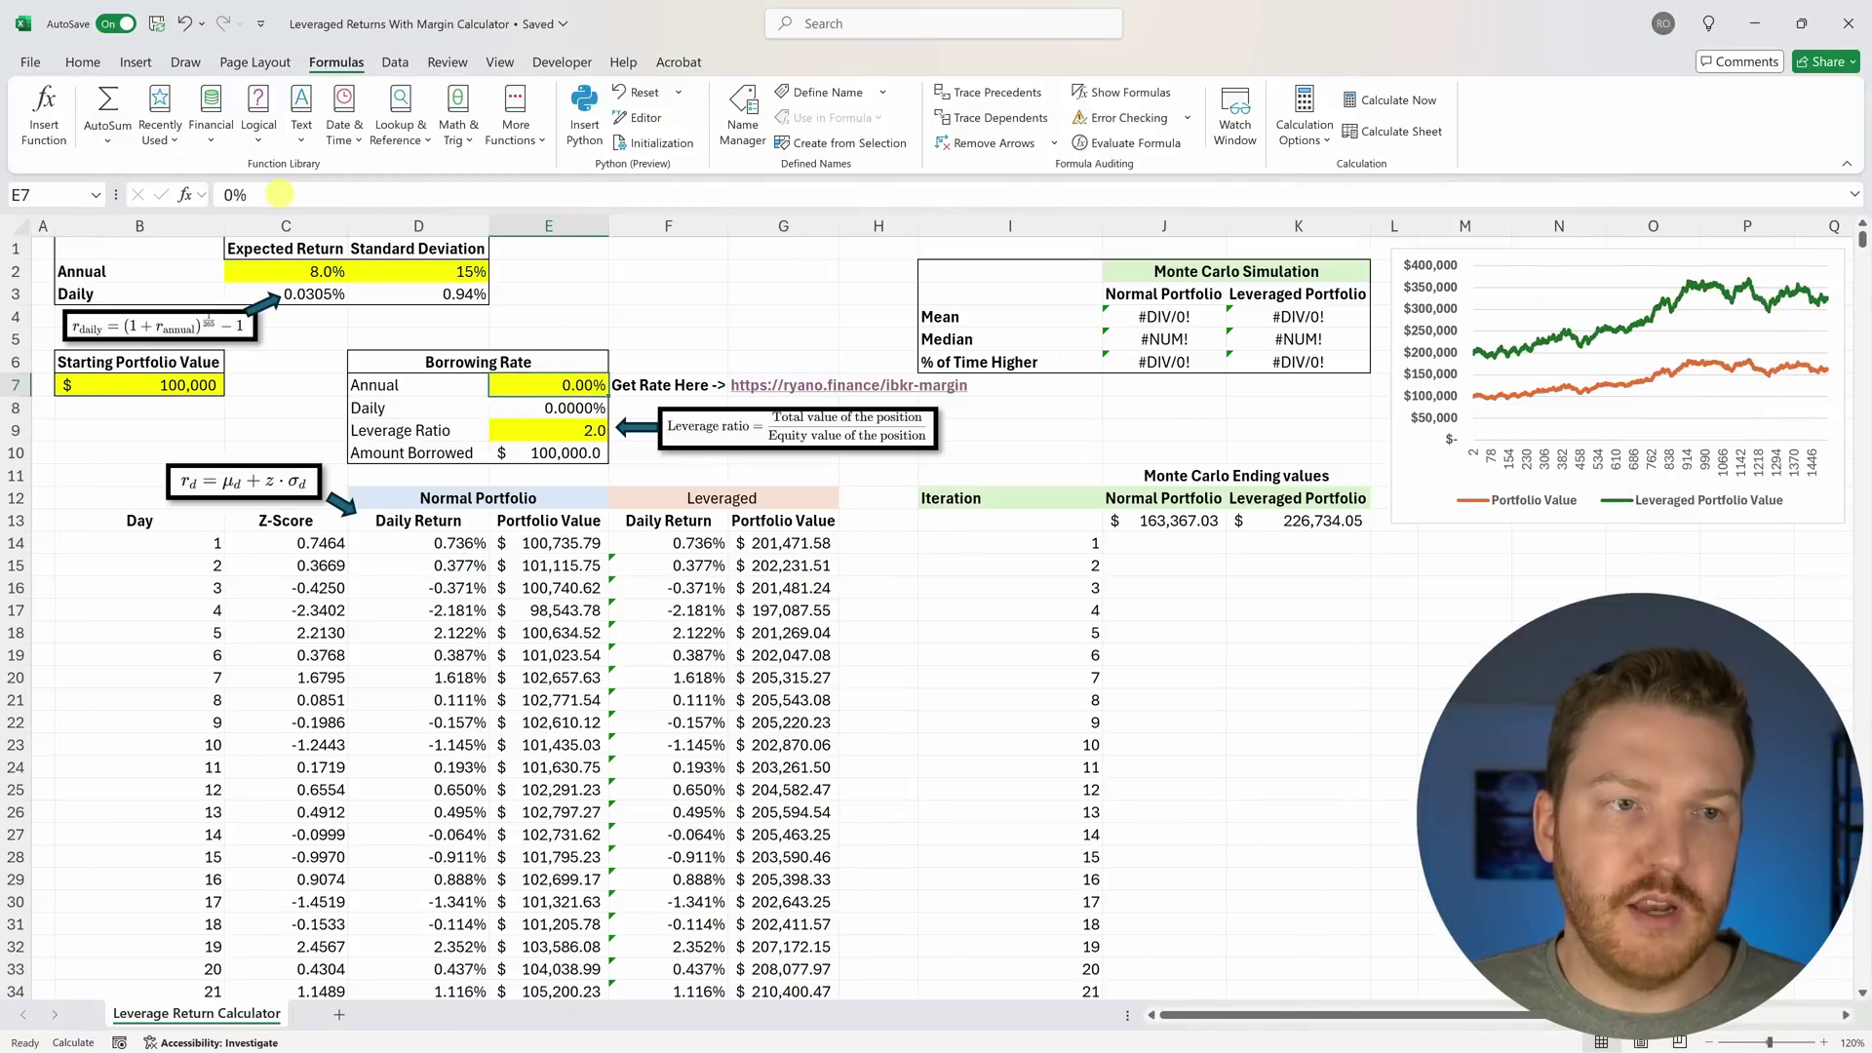
text(0)
text(5.830%)
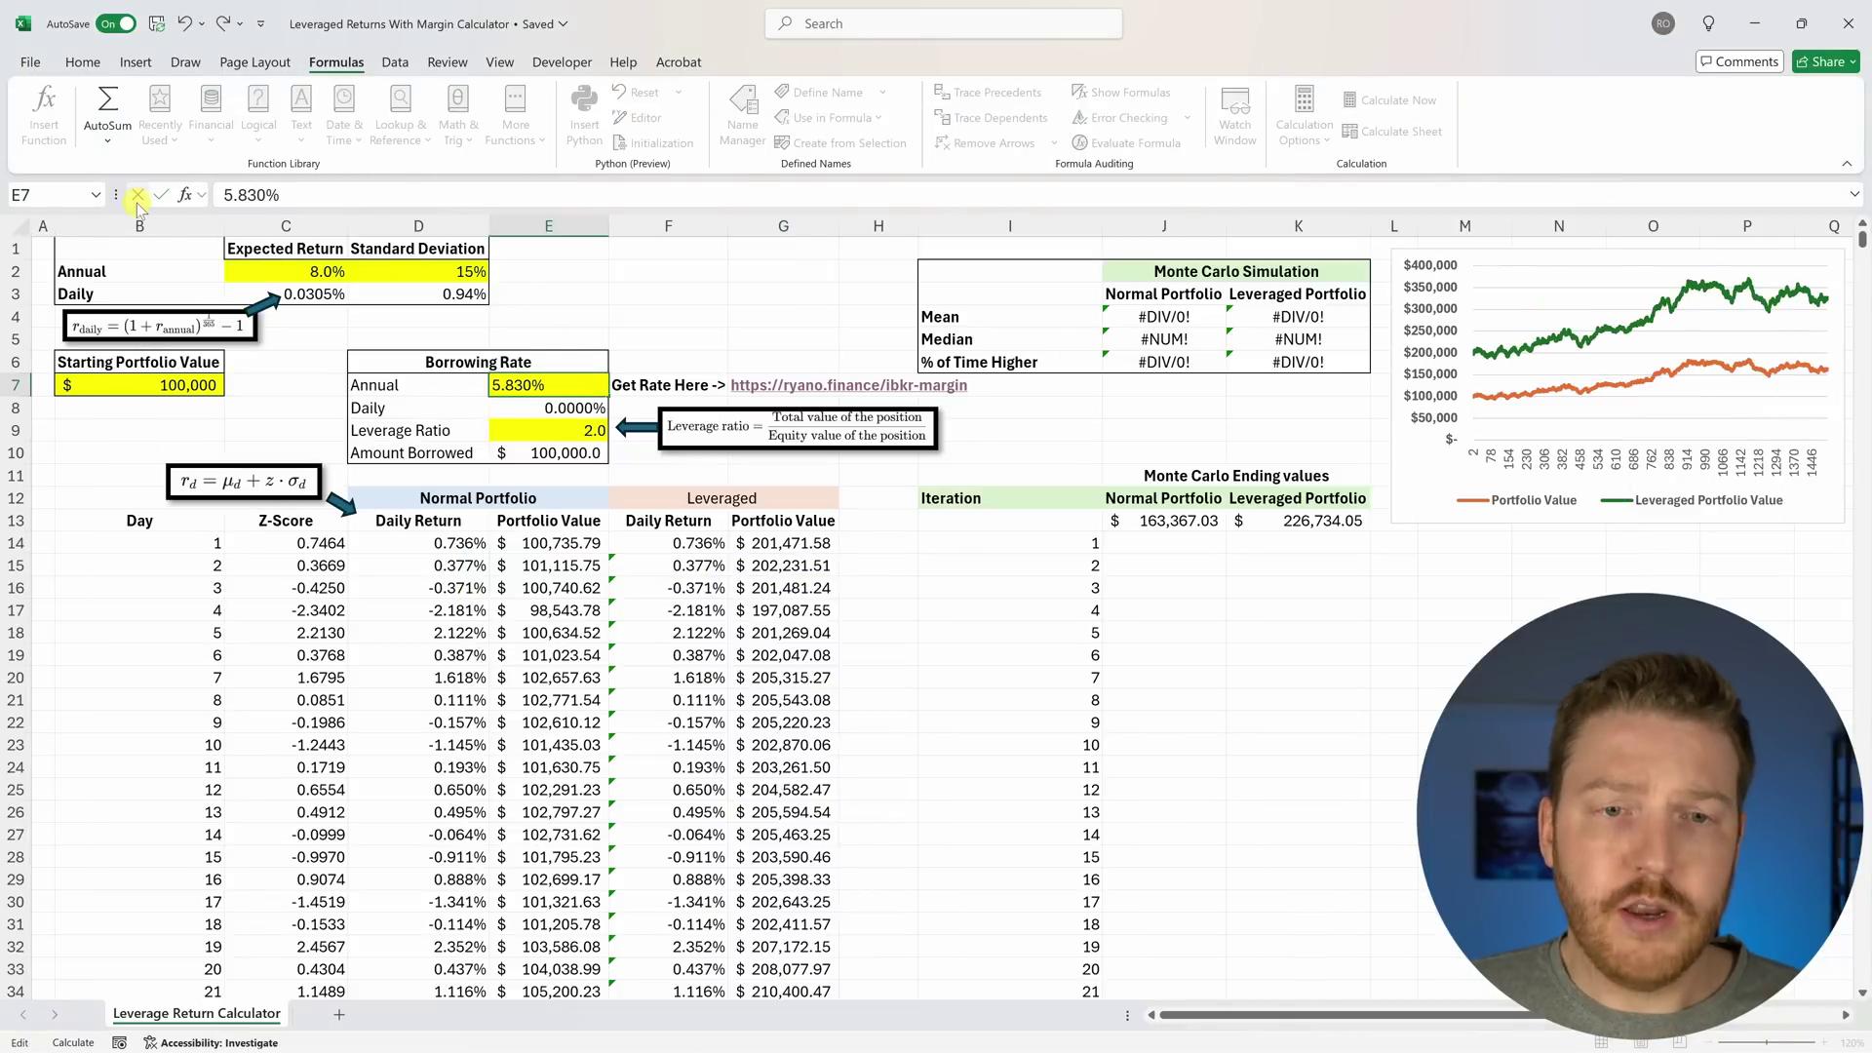
key(Return)
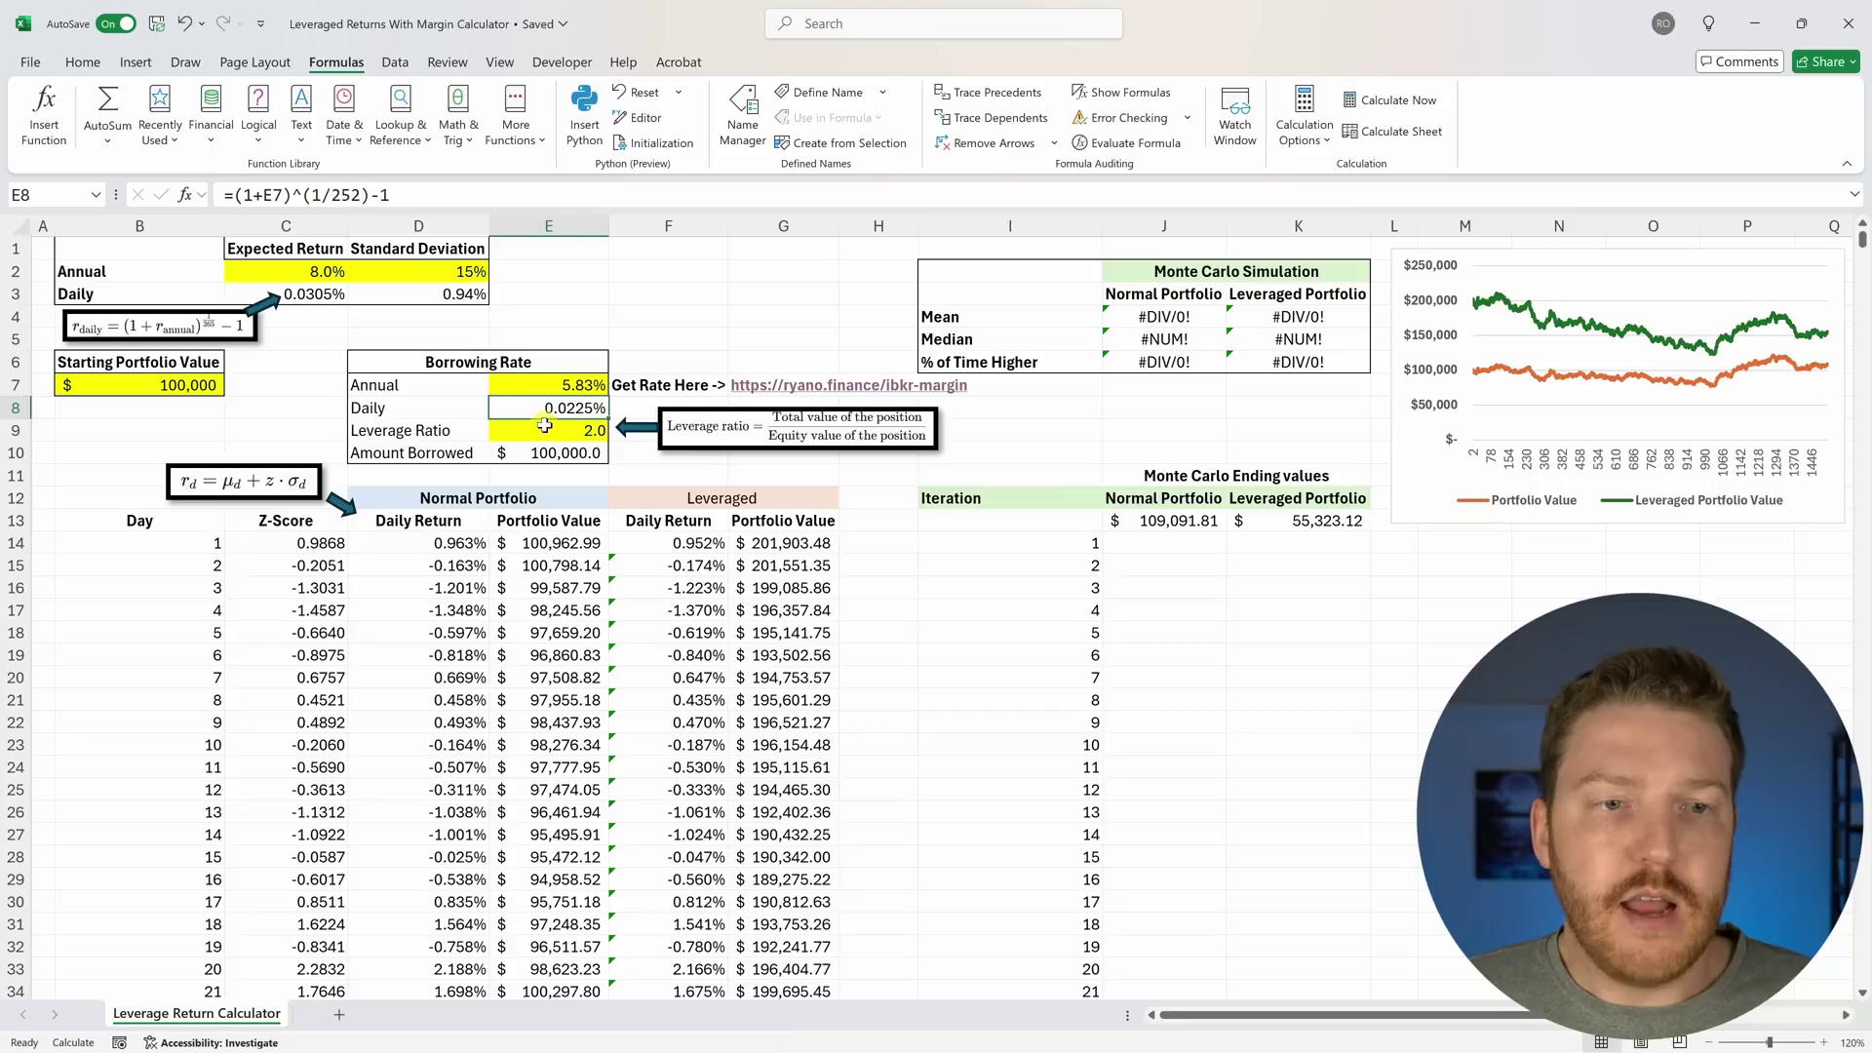
Check the leverage ratio in E9 and the amount borrowed formula in E10 without changes.
click(567, 433)
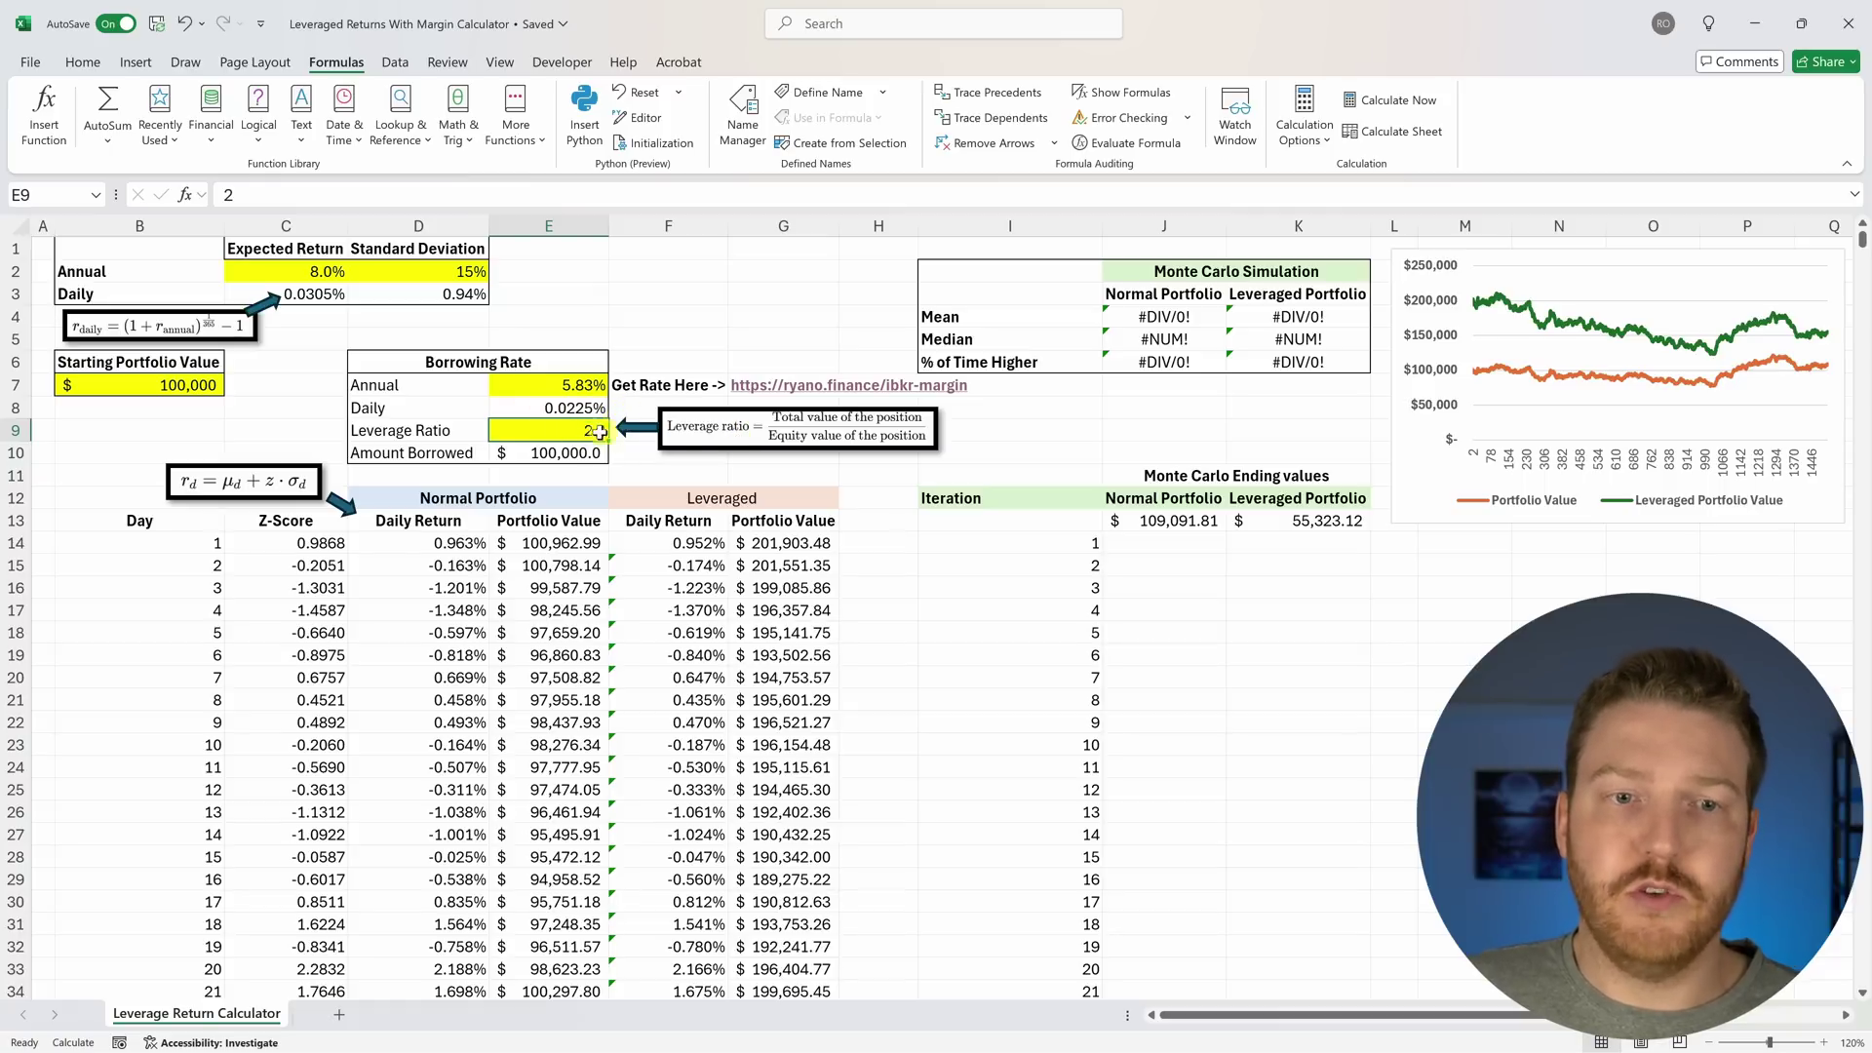
click(558, 450)
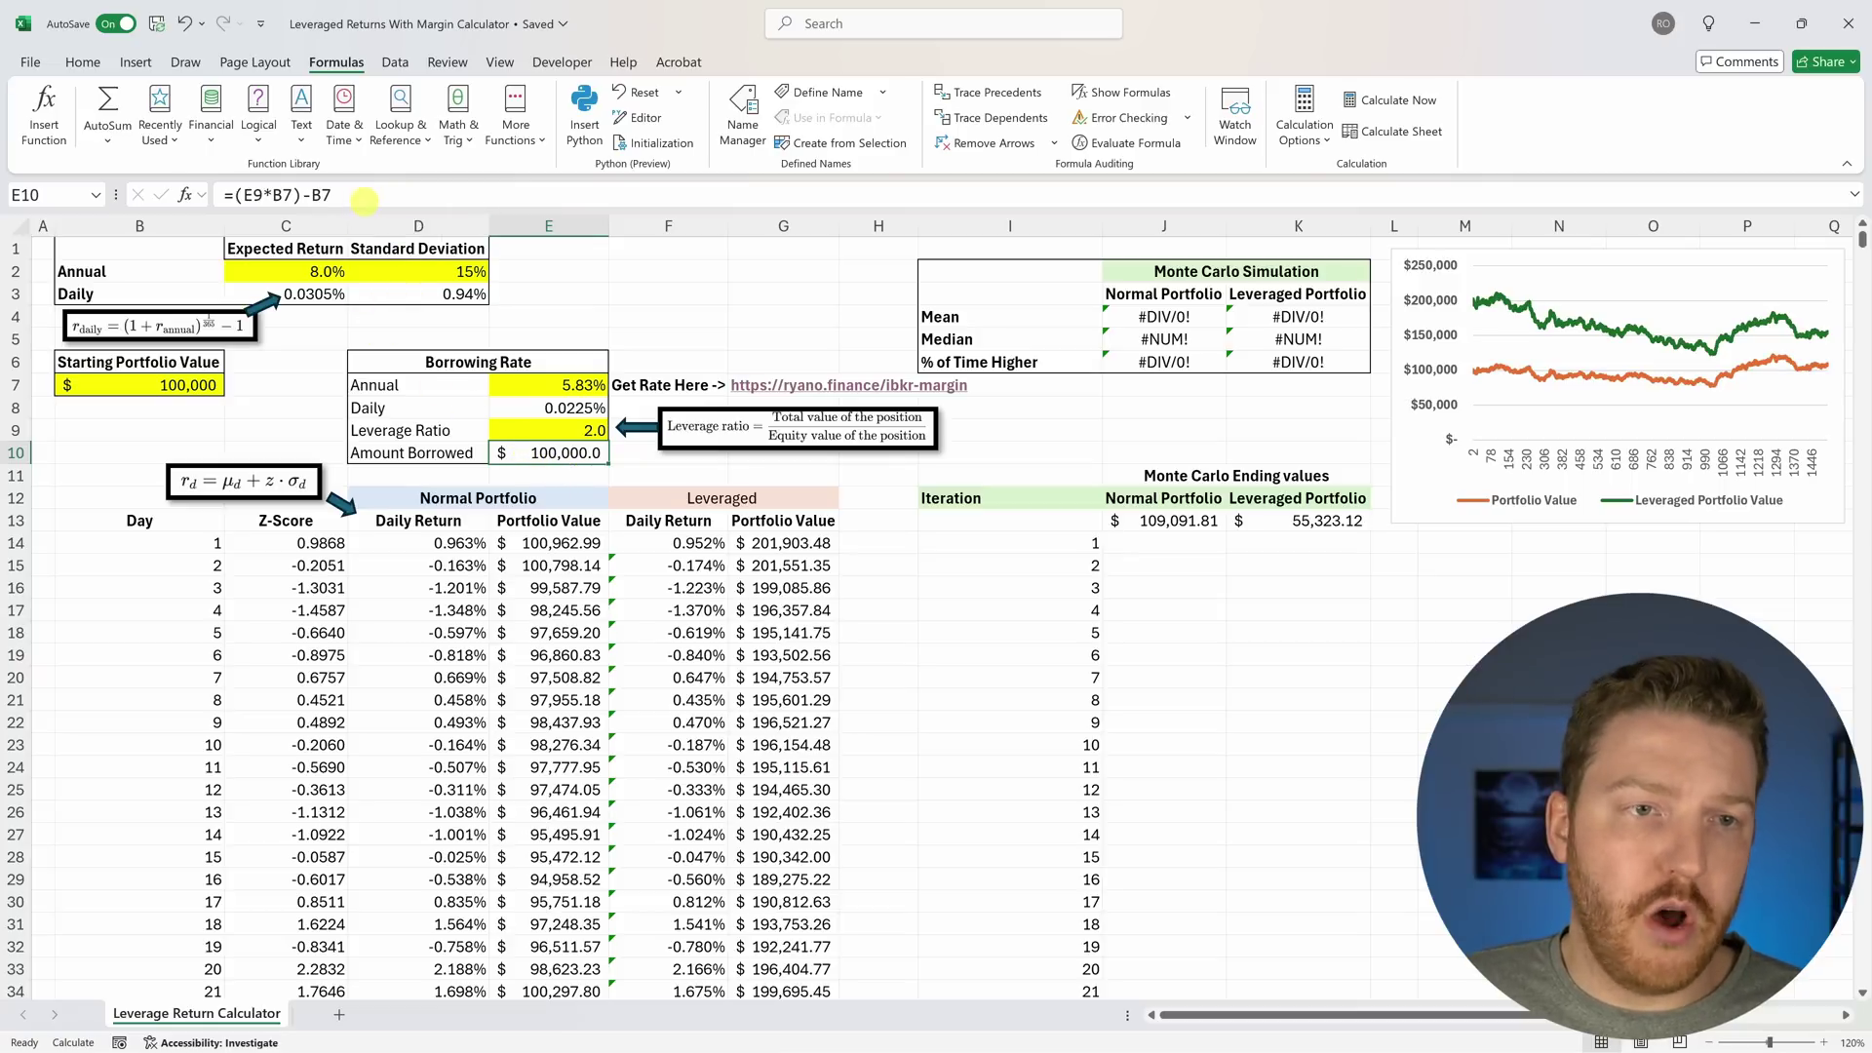
click(363, 197)
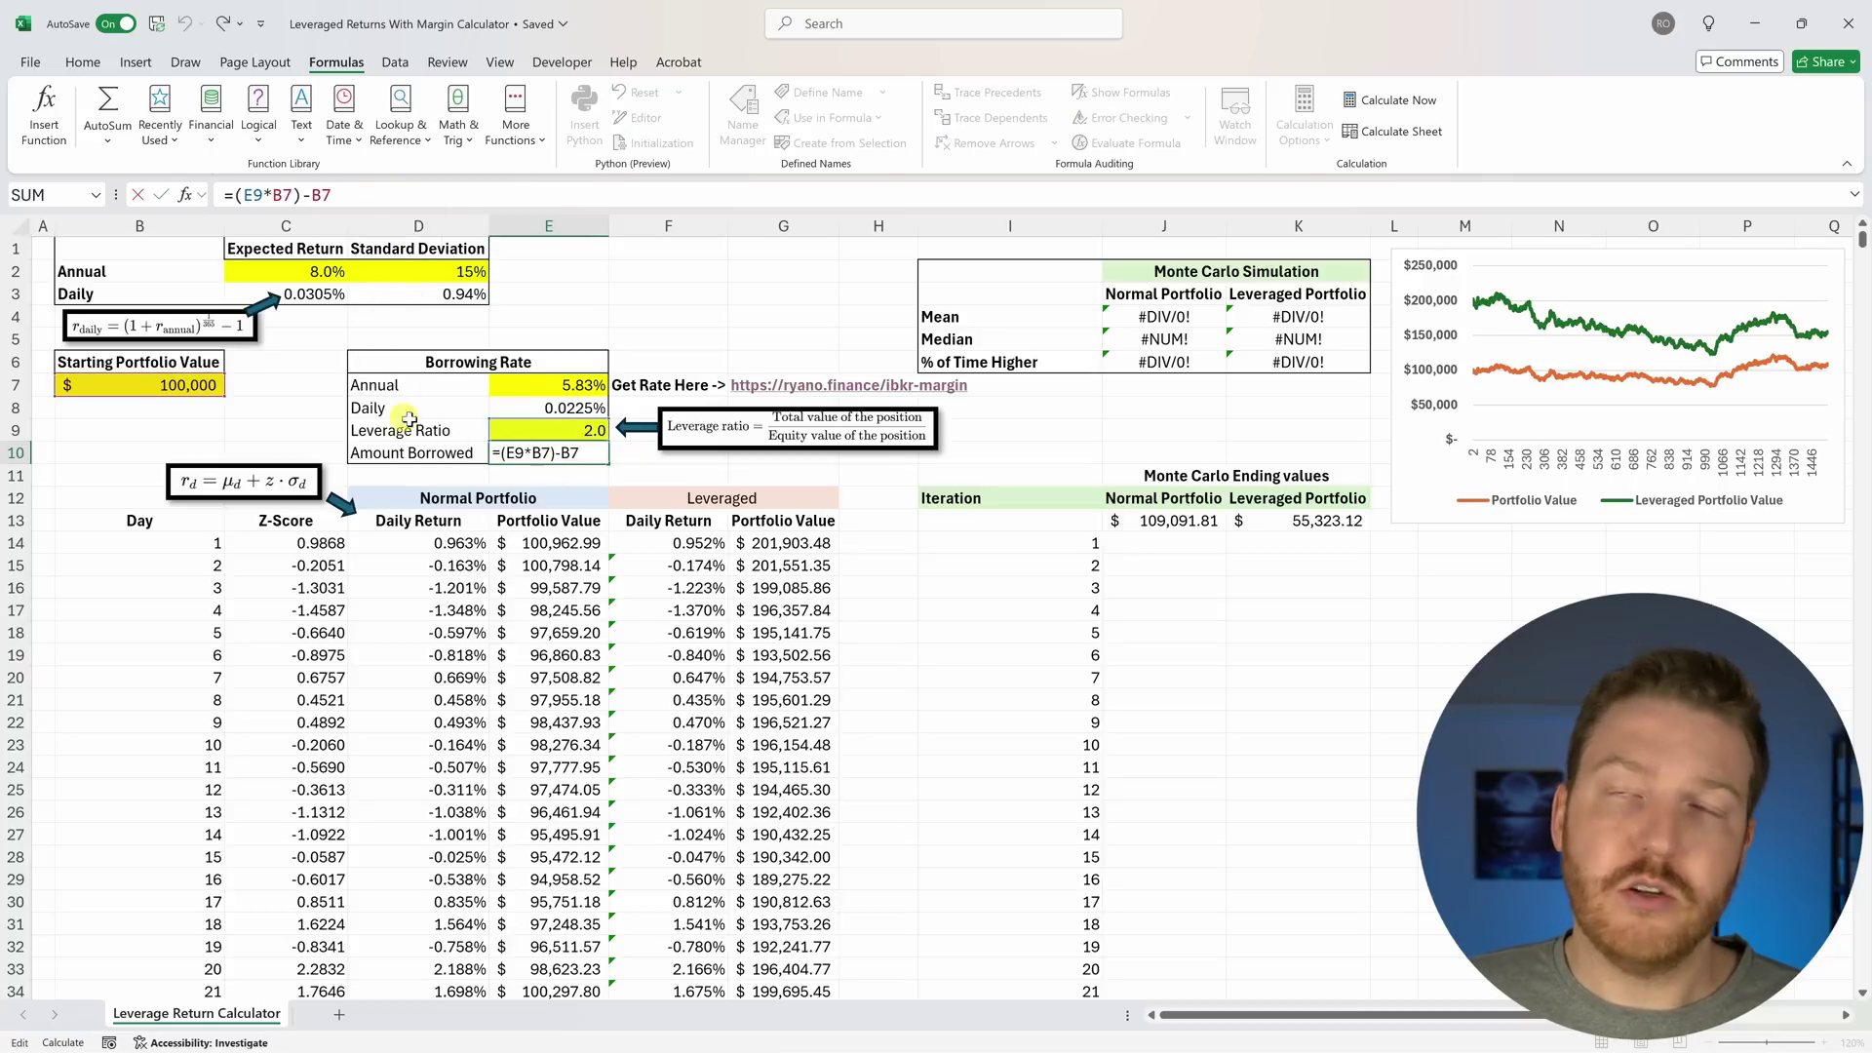
key(ctrl+Return)
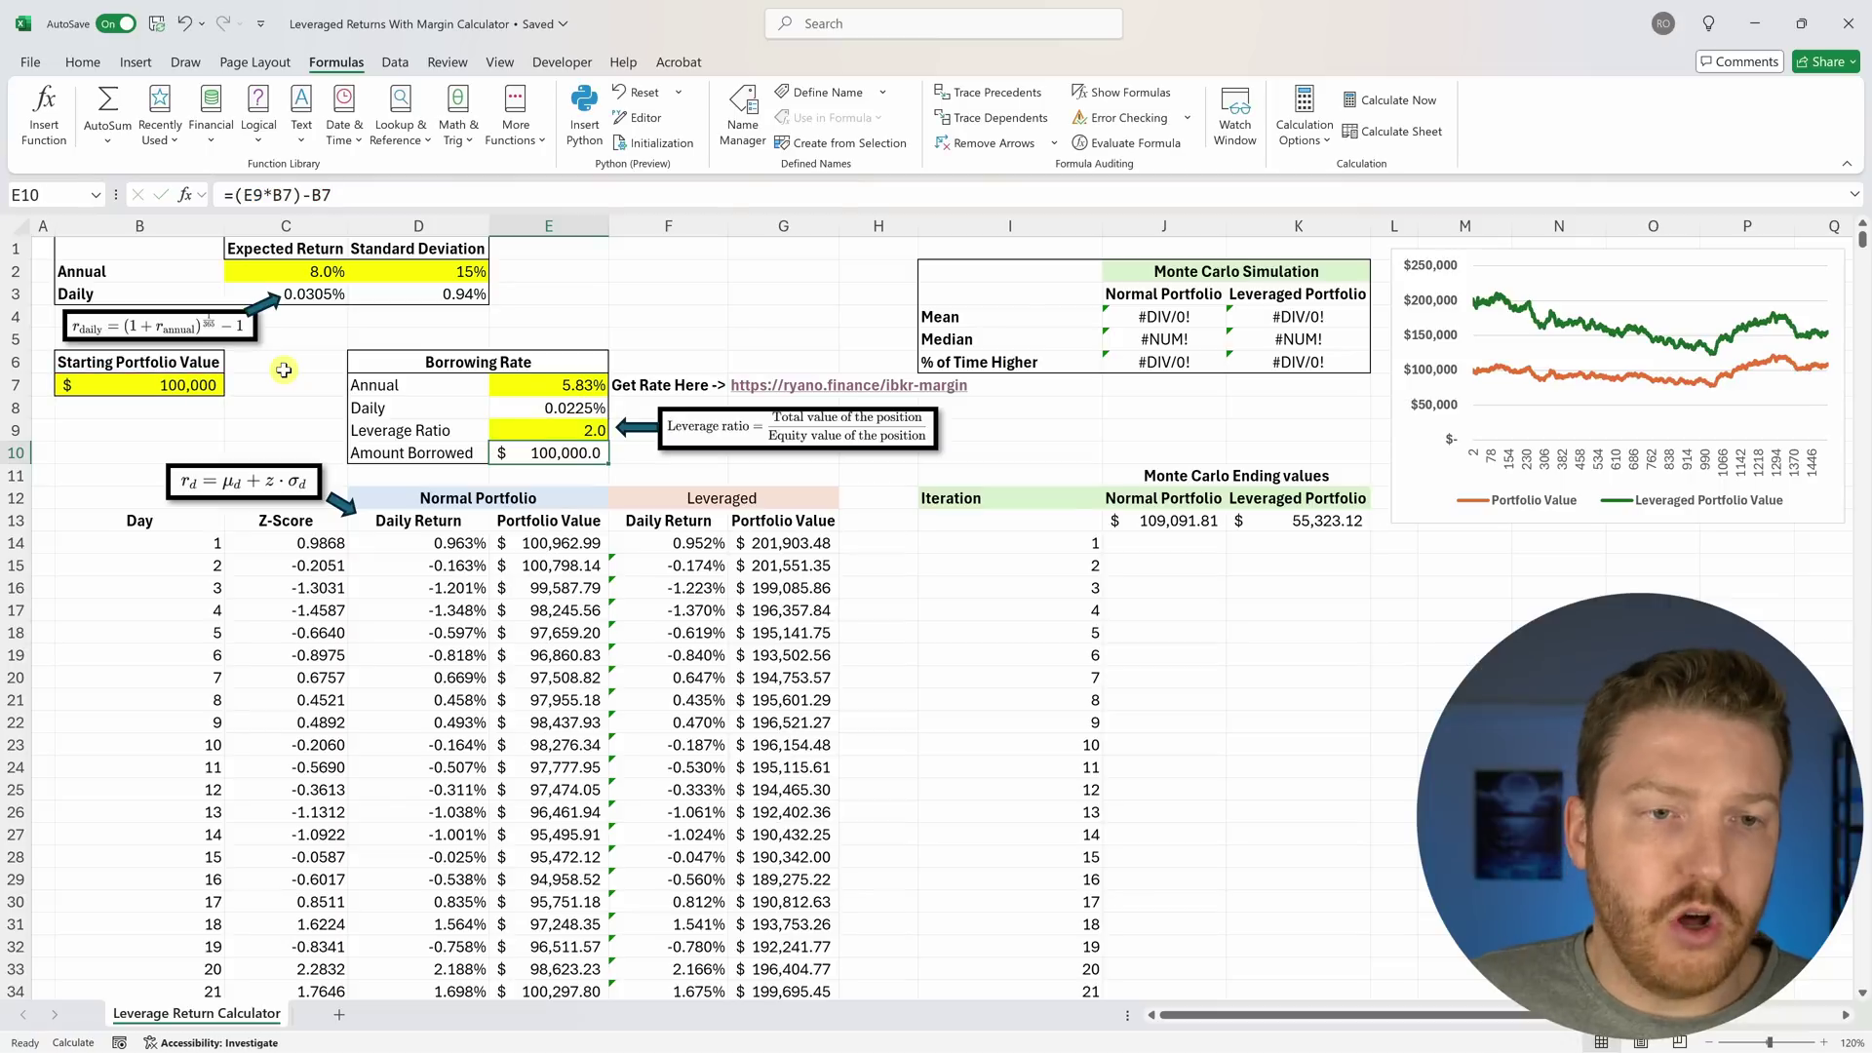
click(578, 390)
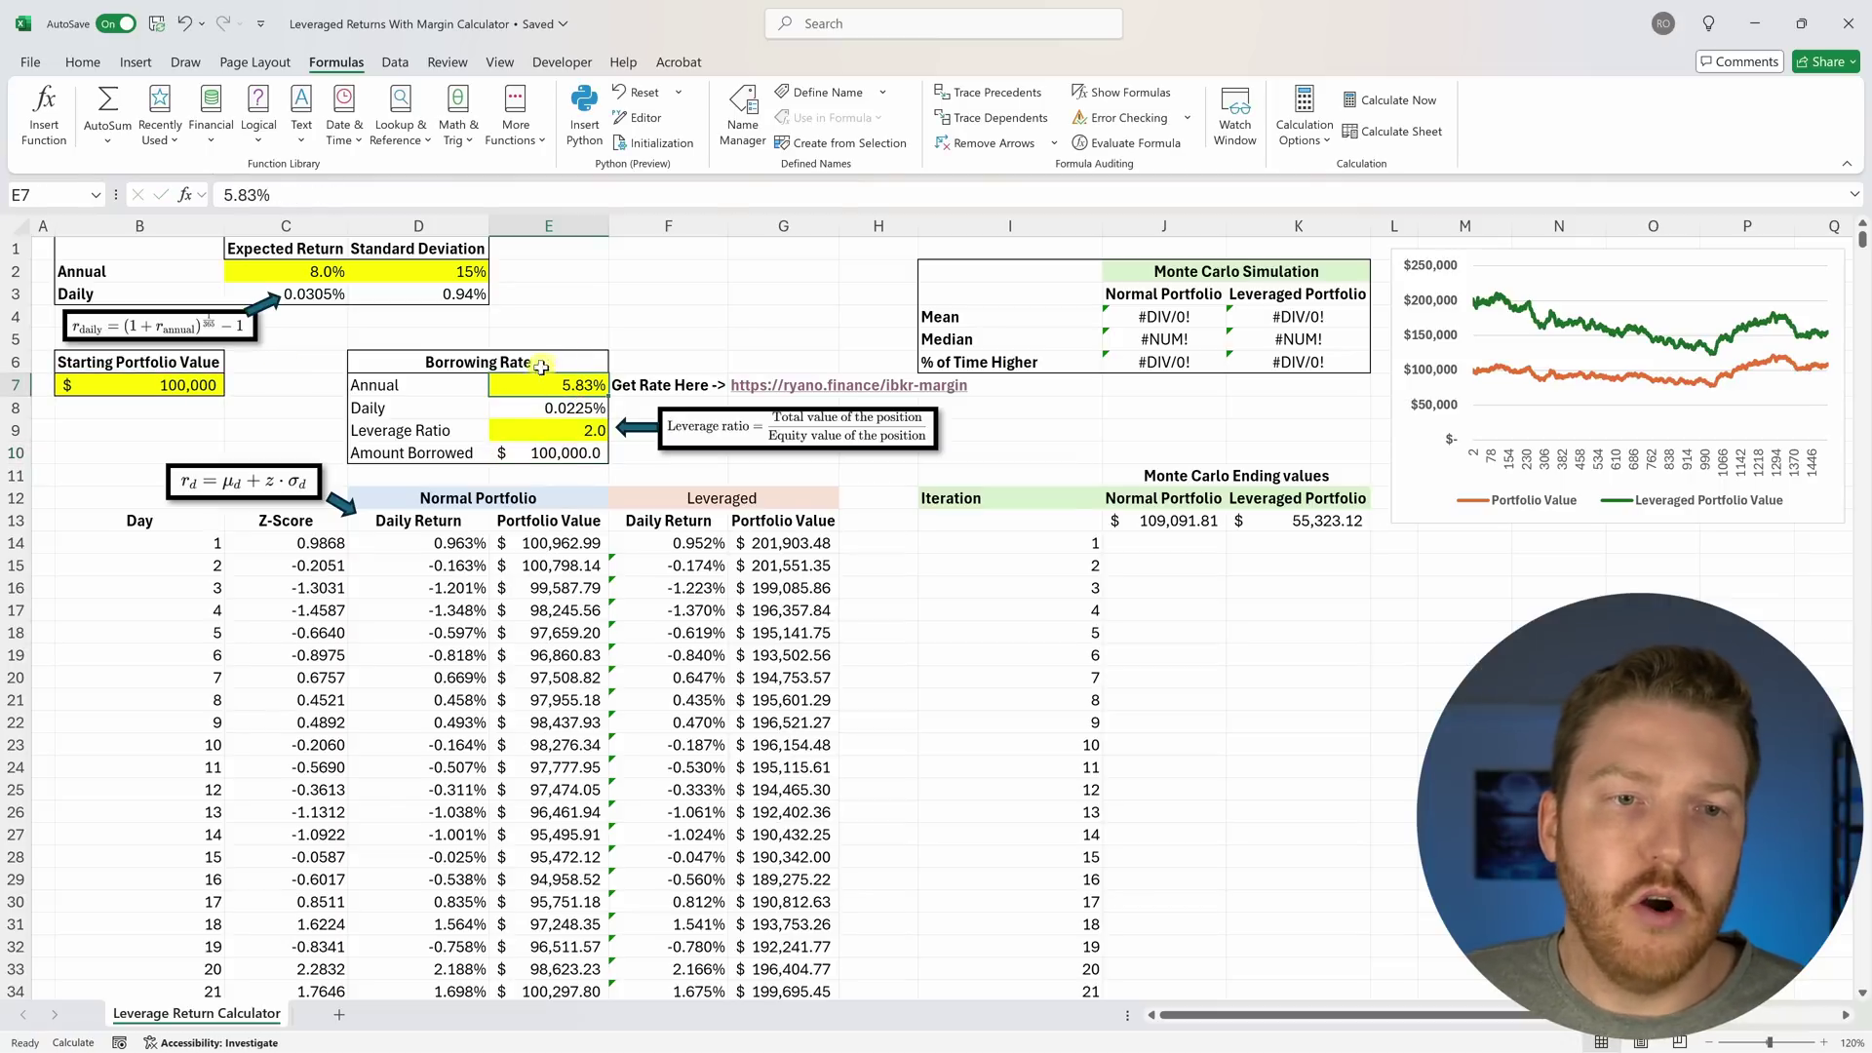
Enter =(1+E7)^(1/252)-1 in E8, giving a 0.0225% daily borrowing rate.
click(308, 290)
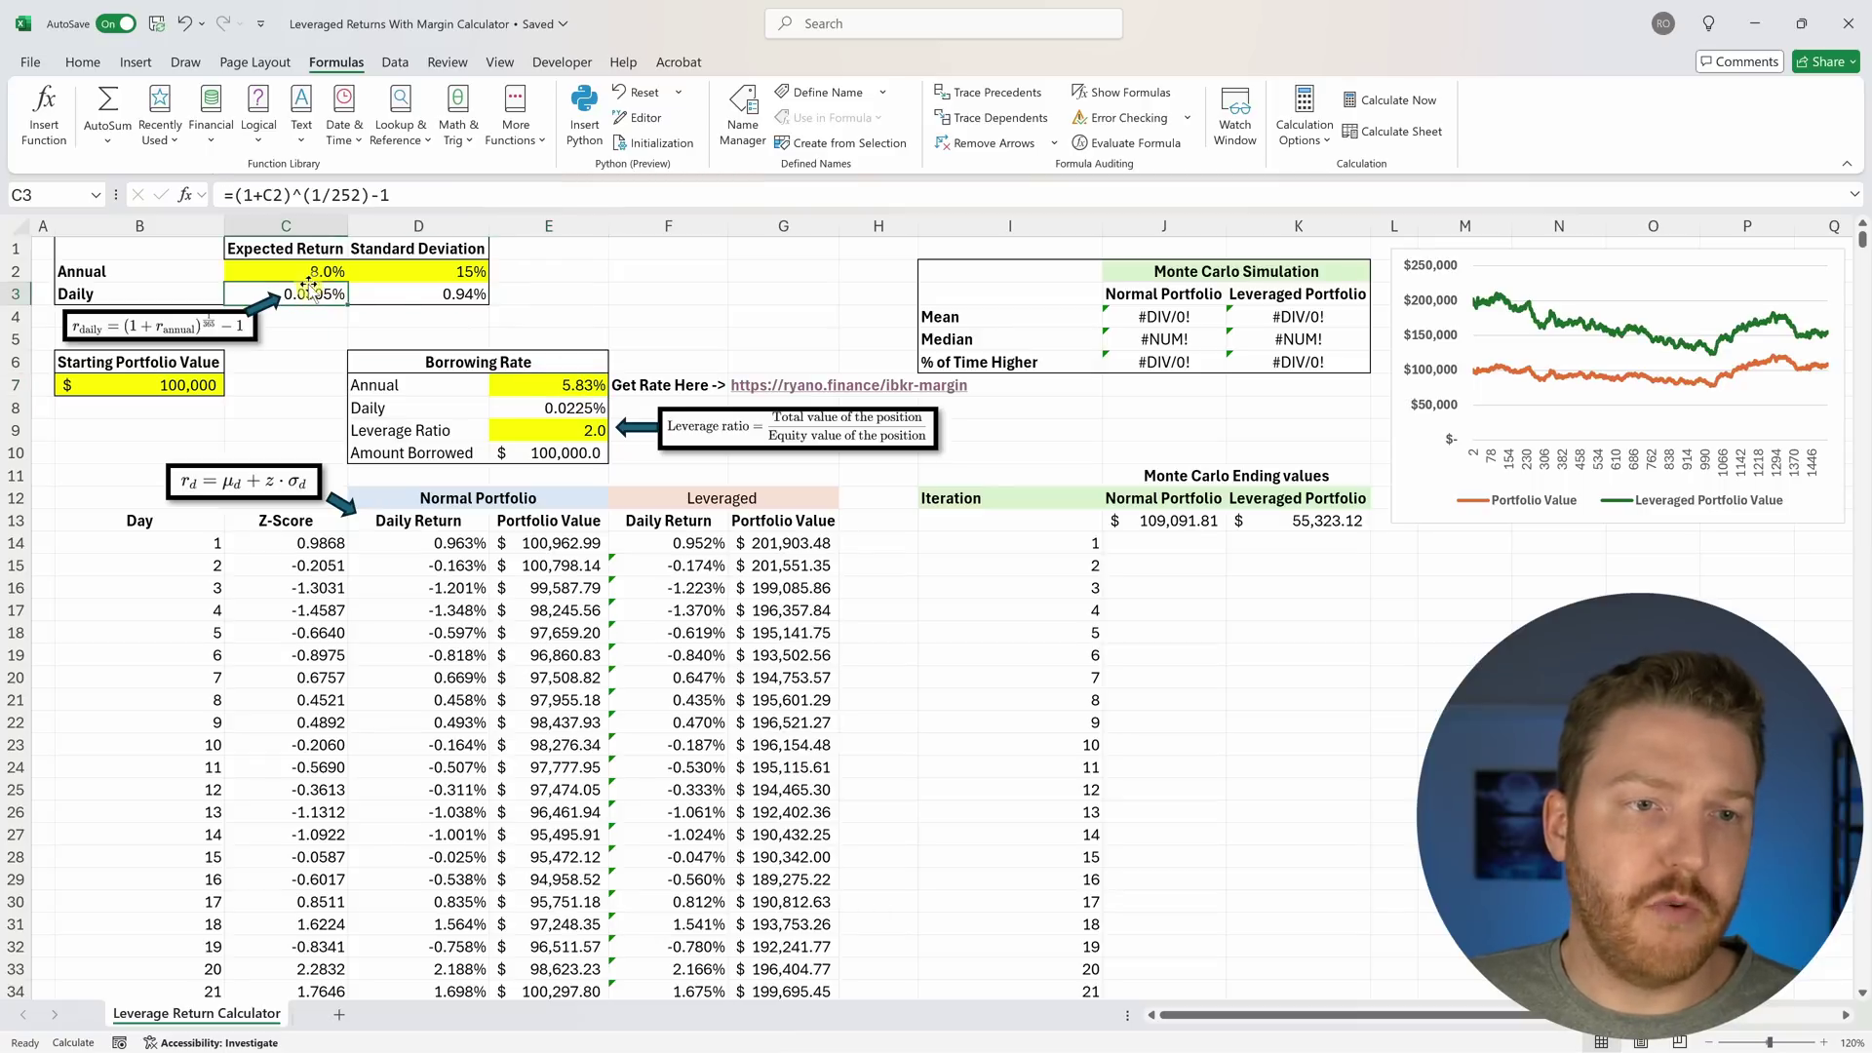
click(561, 407)
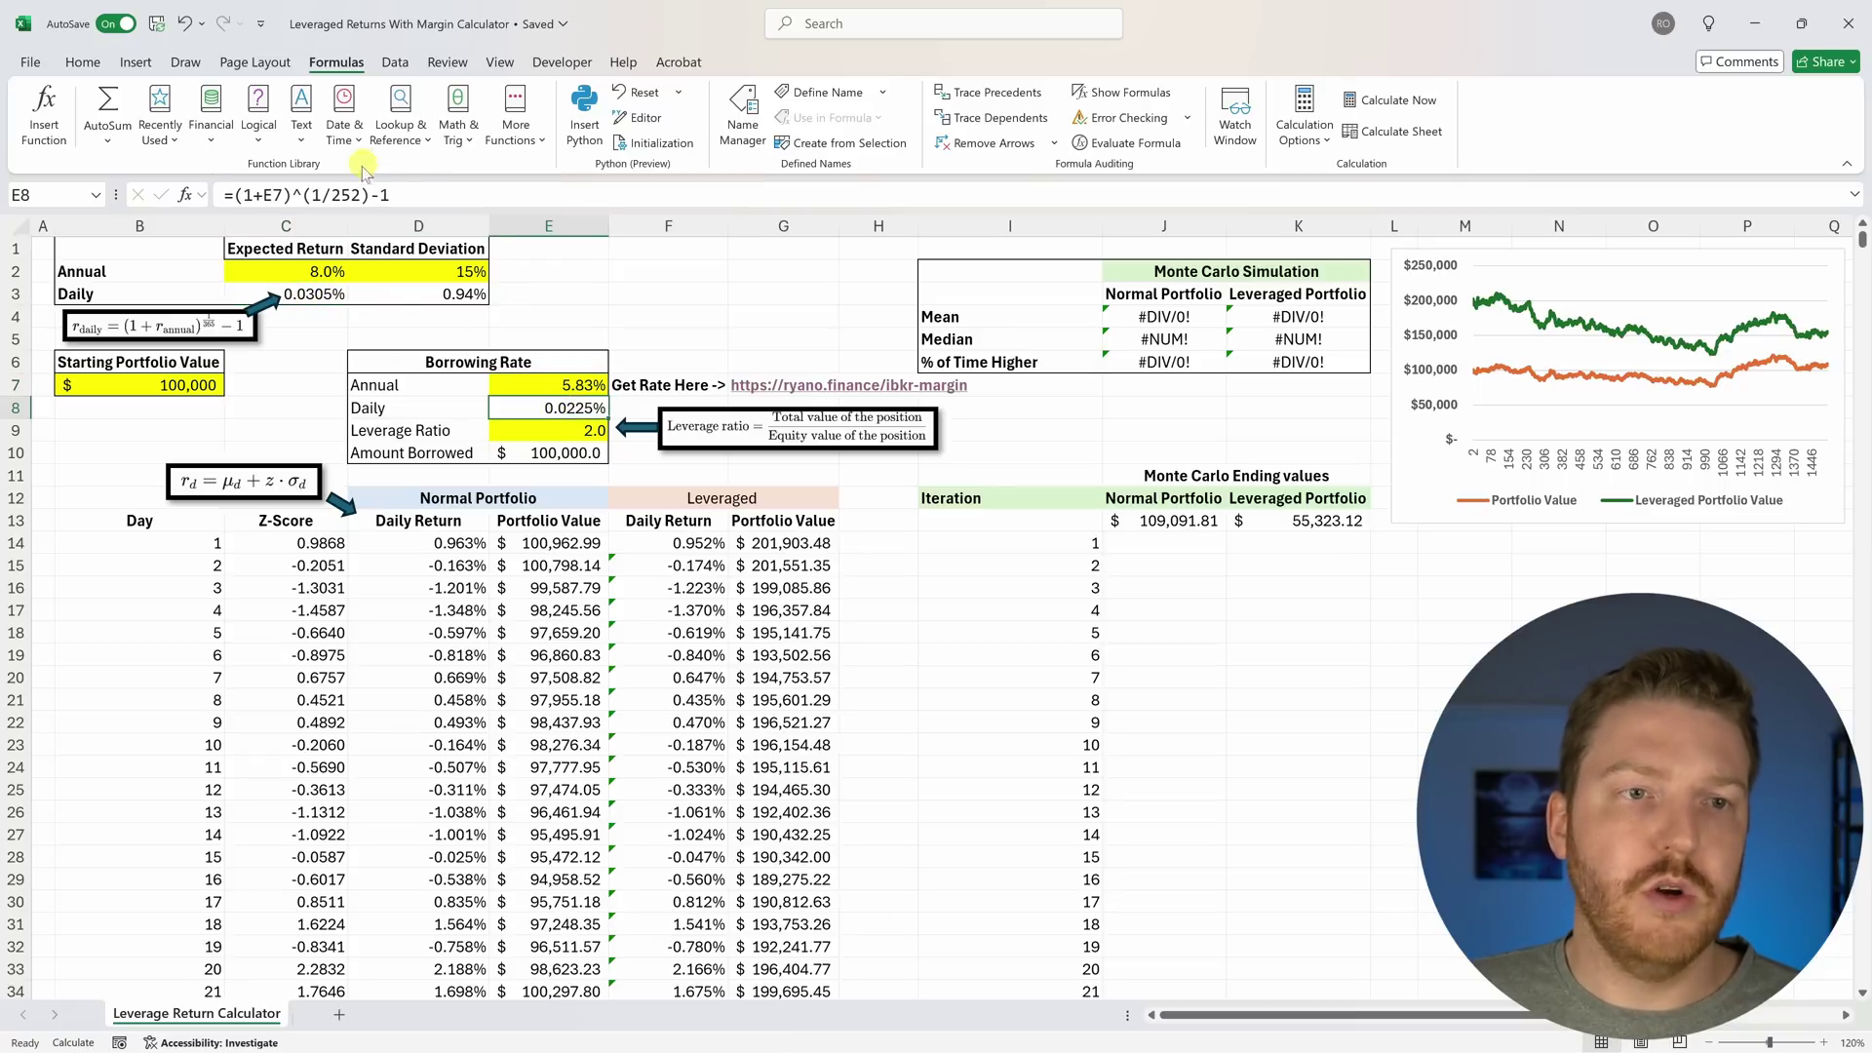
key(ctrl+v)
click(438, 193)
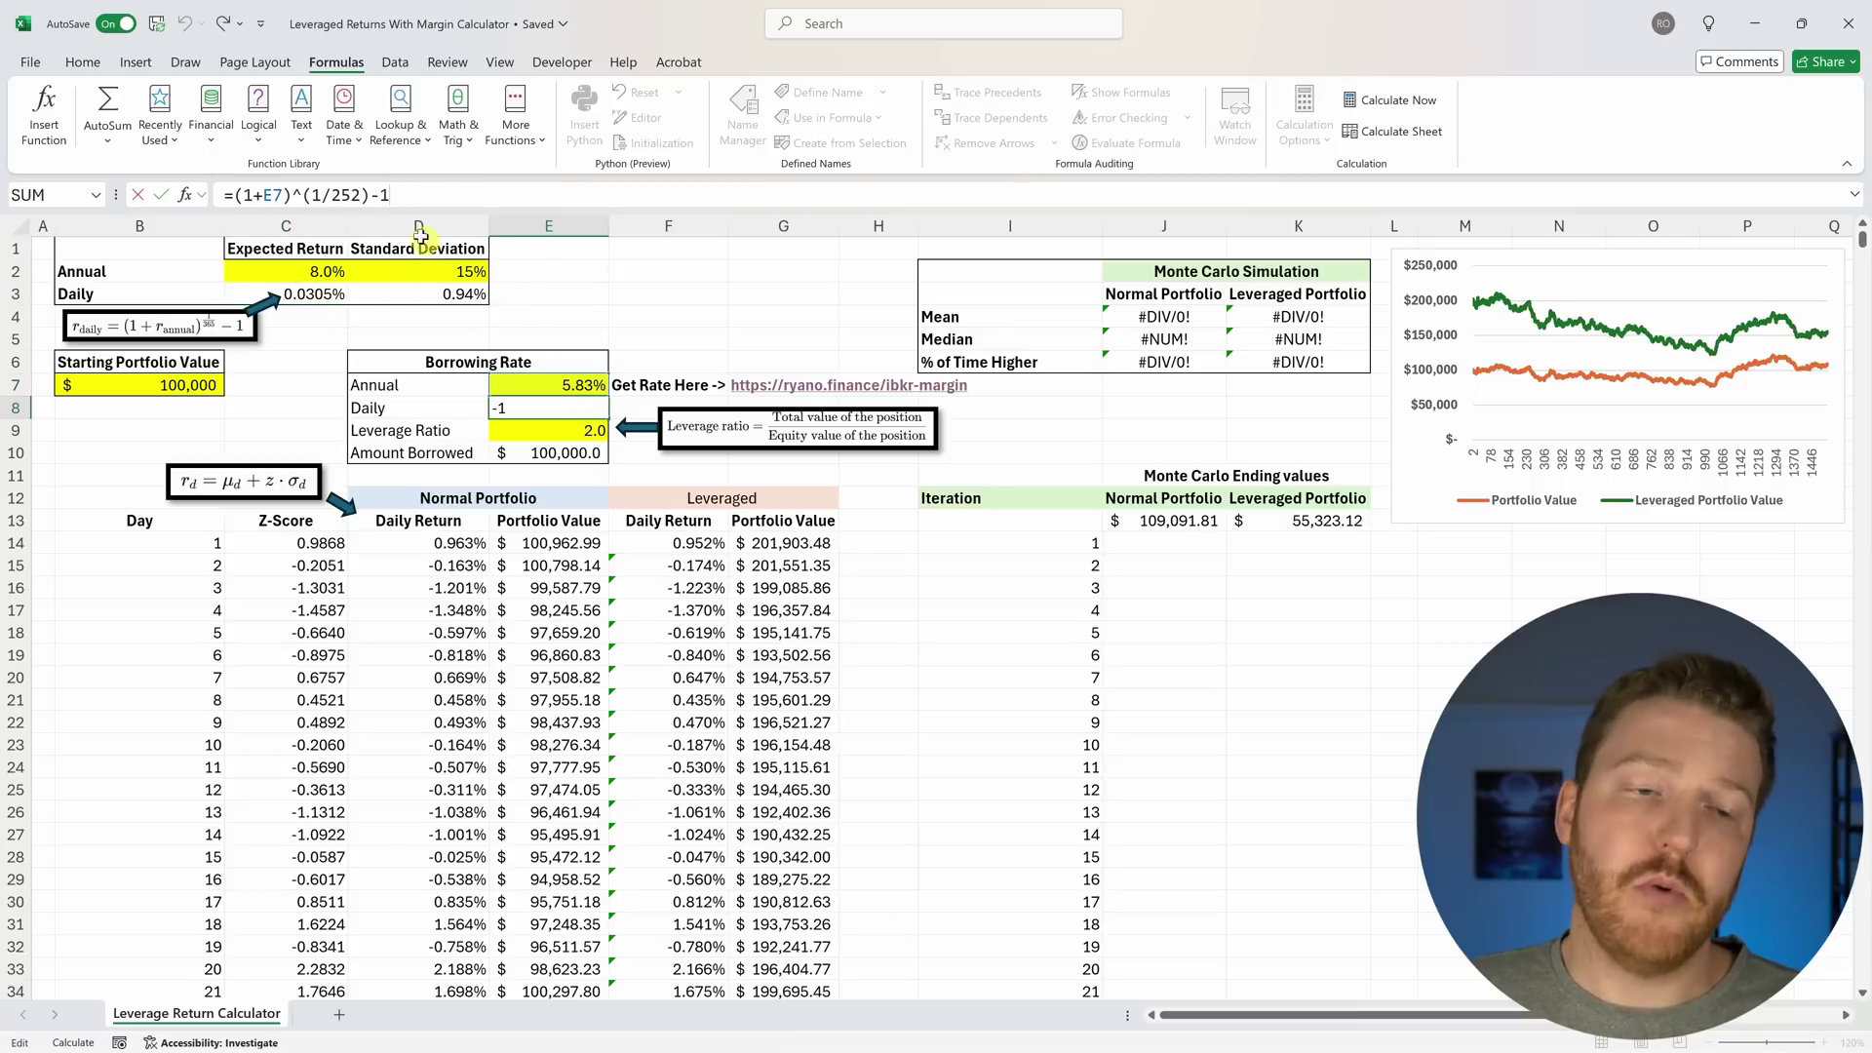
click(531, 414)
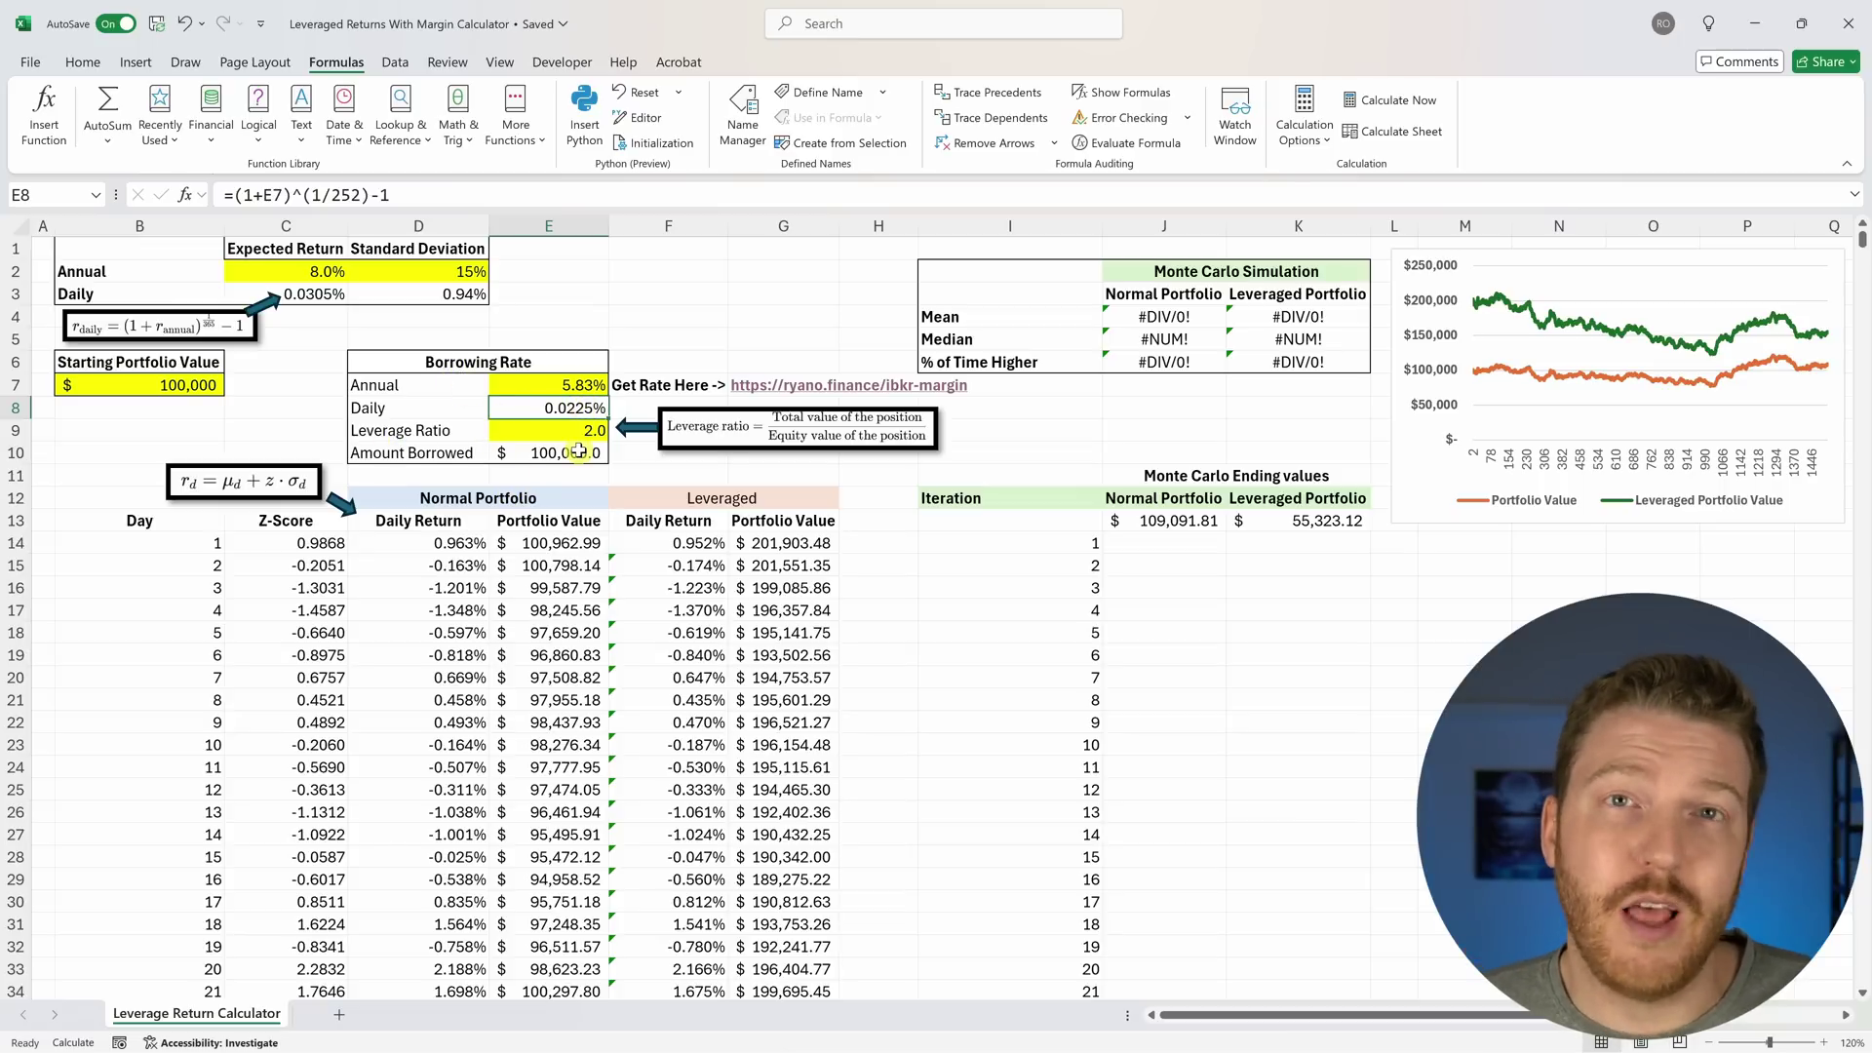
click(731, 495)
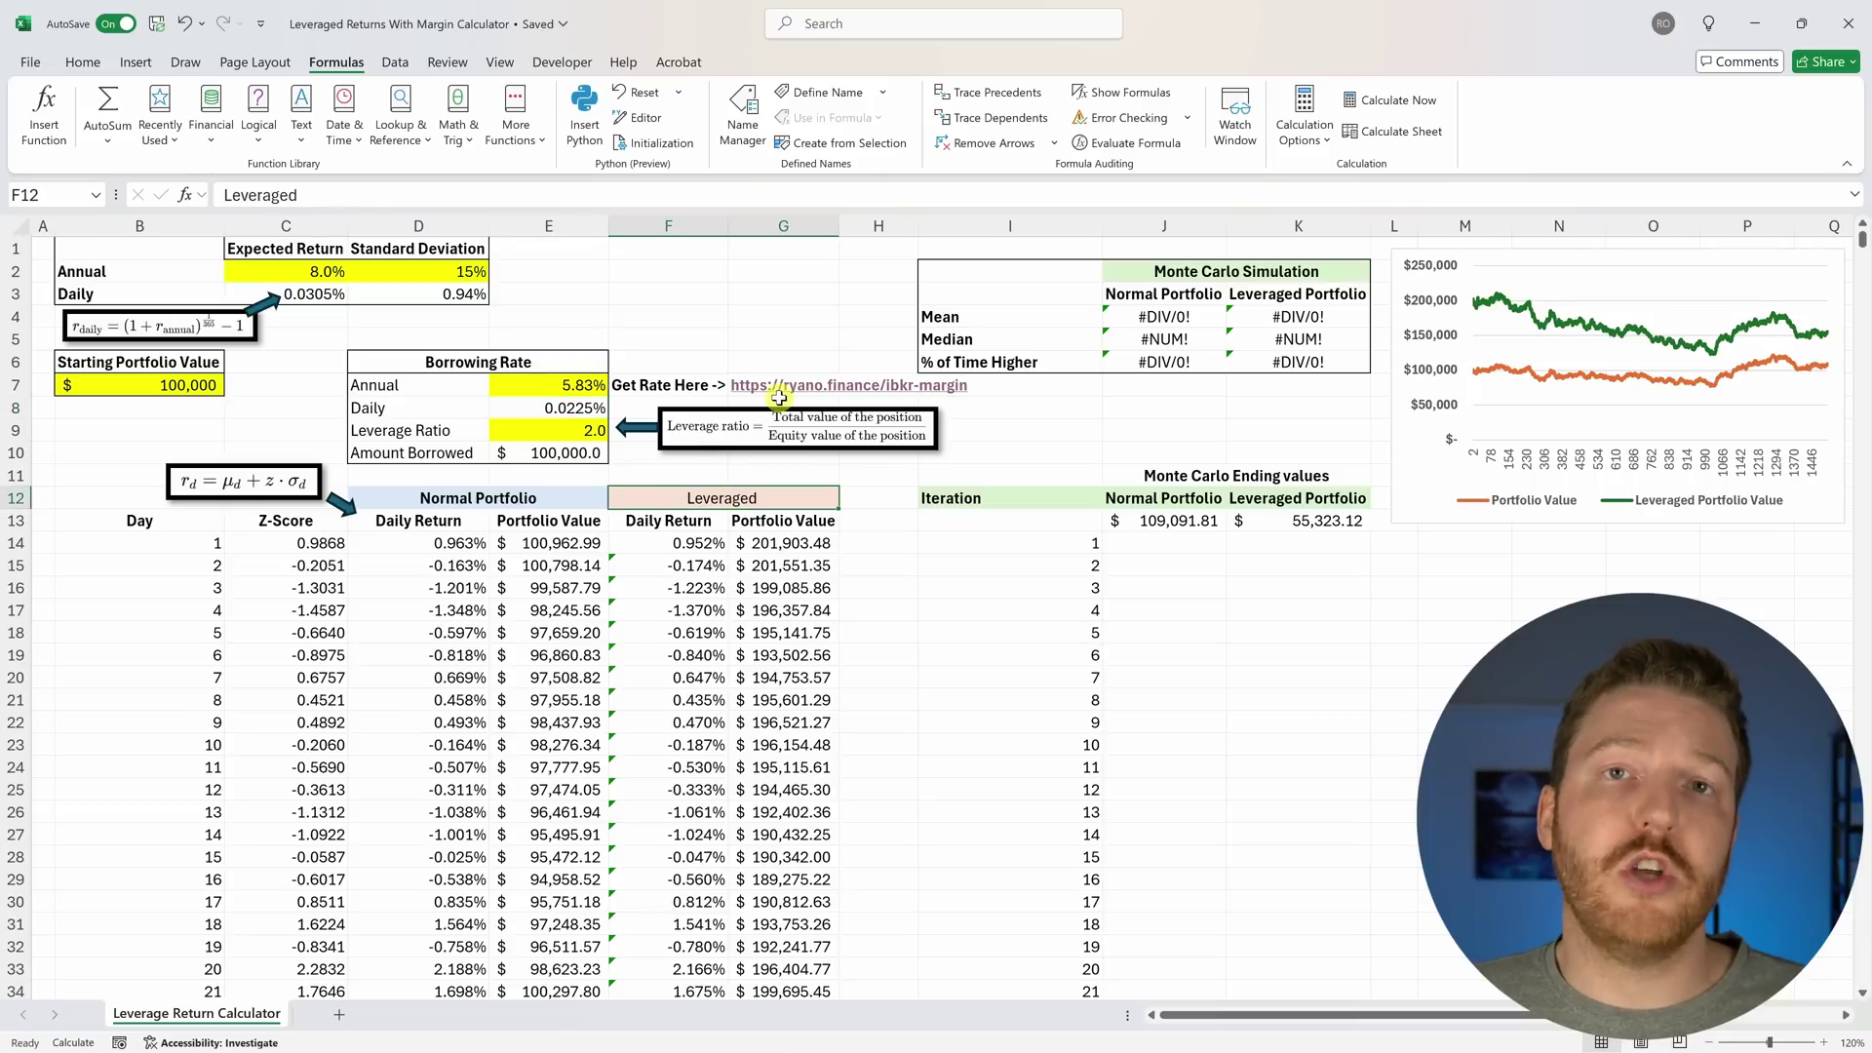
click(450, 492)
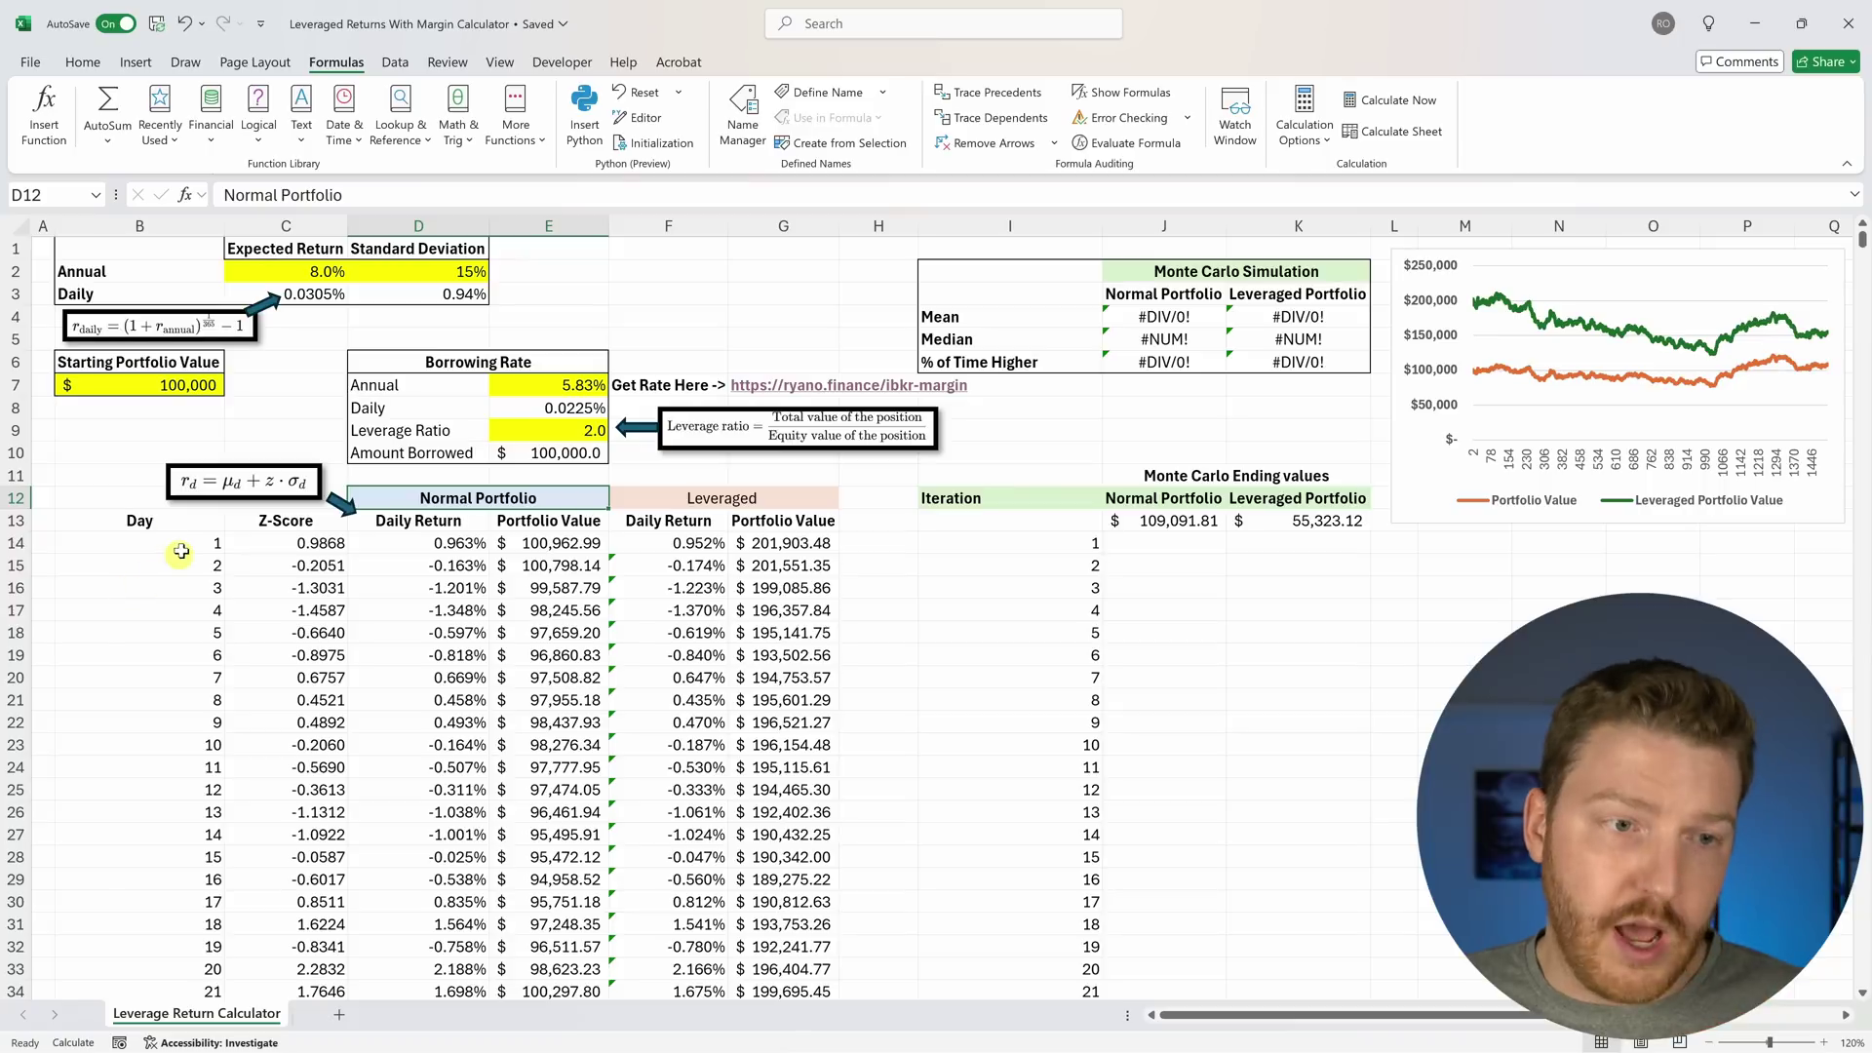
drag(117, 527, 127, 663)
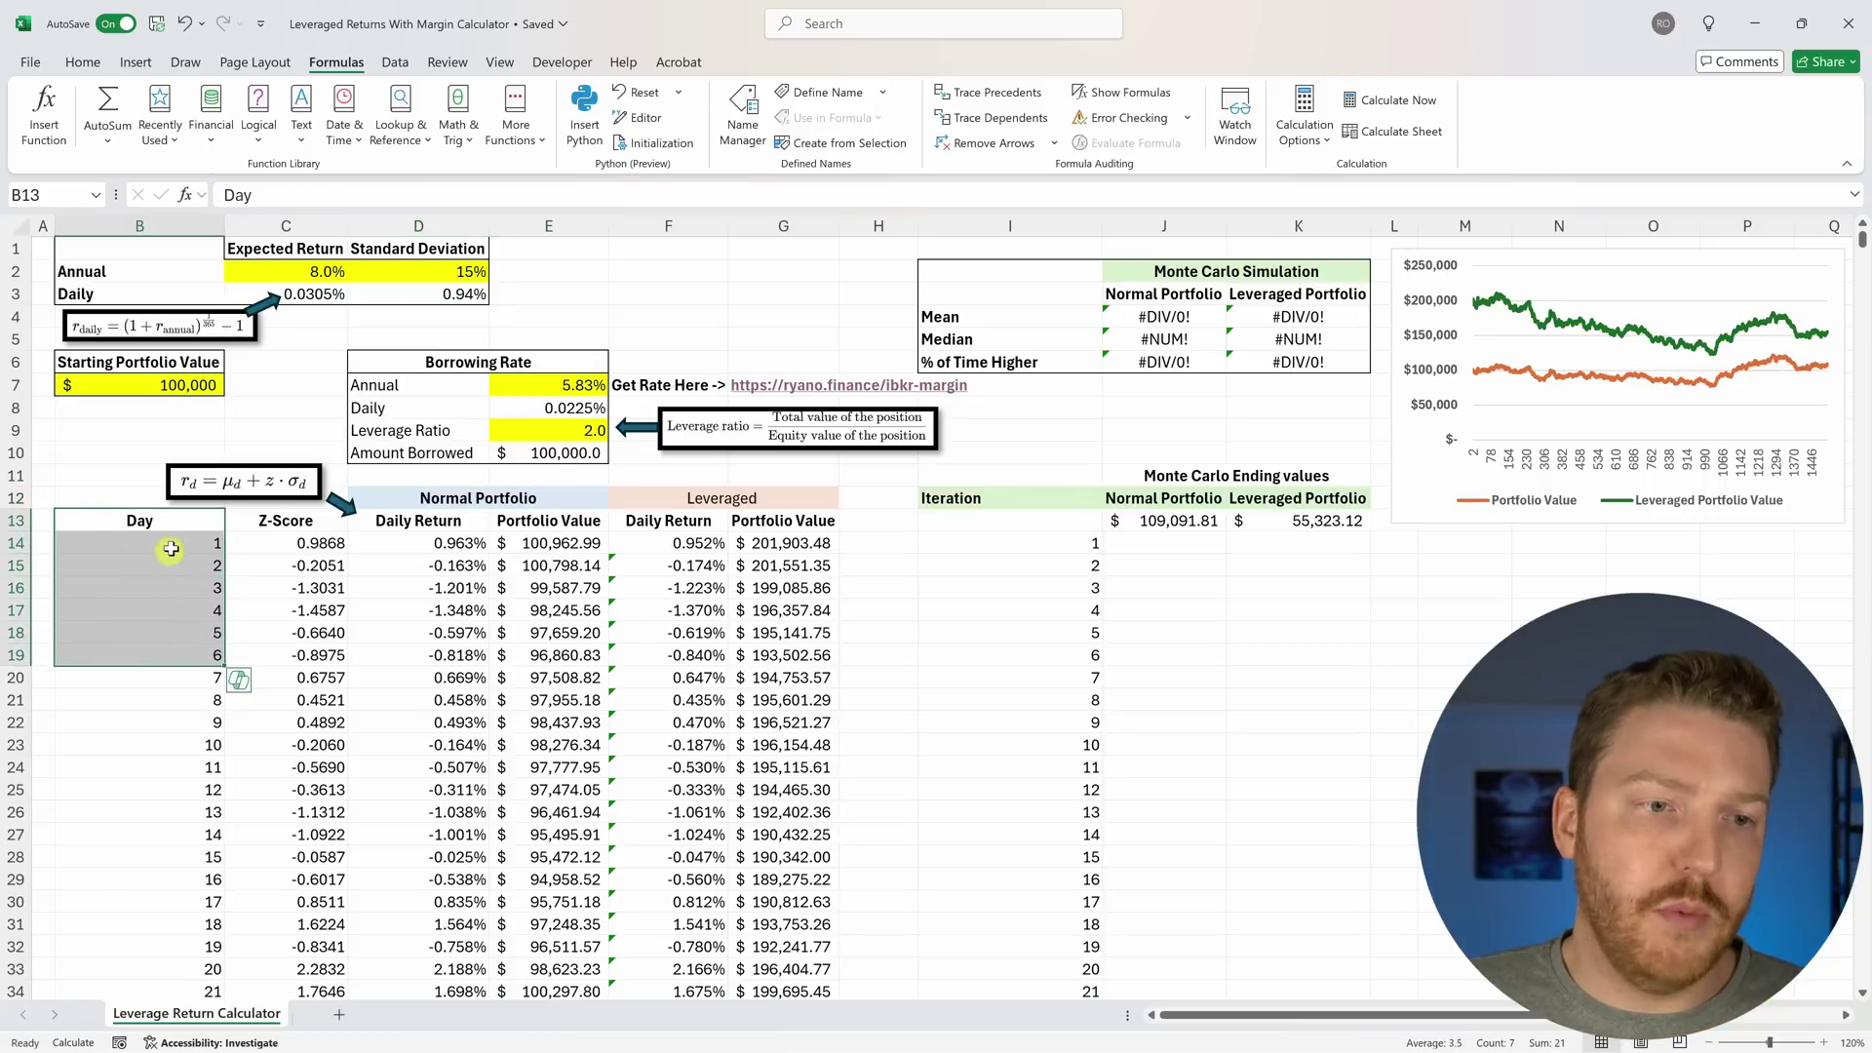
click(170, 553)
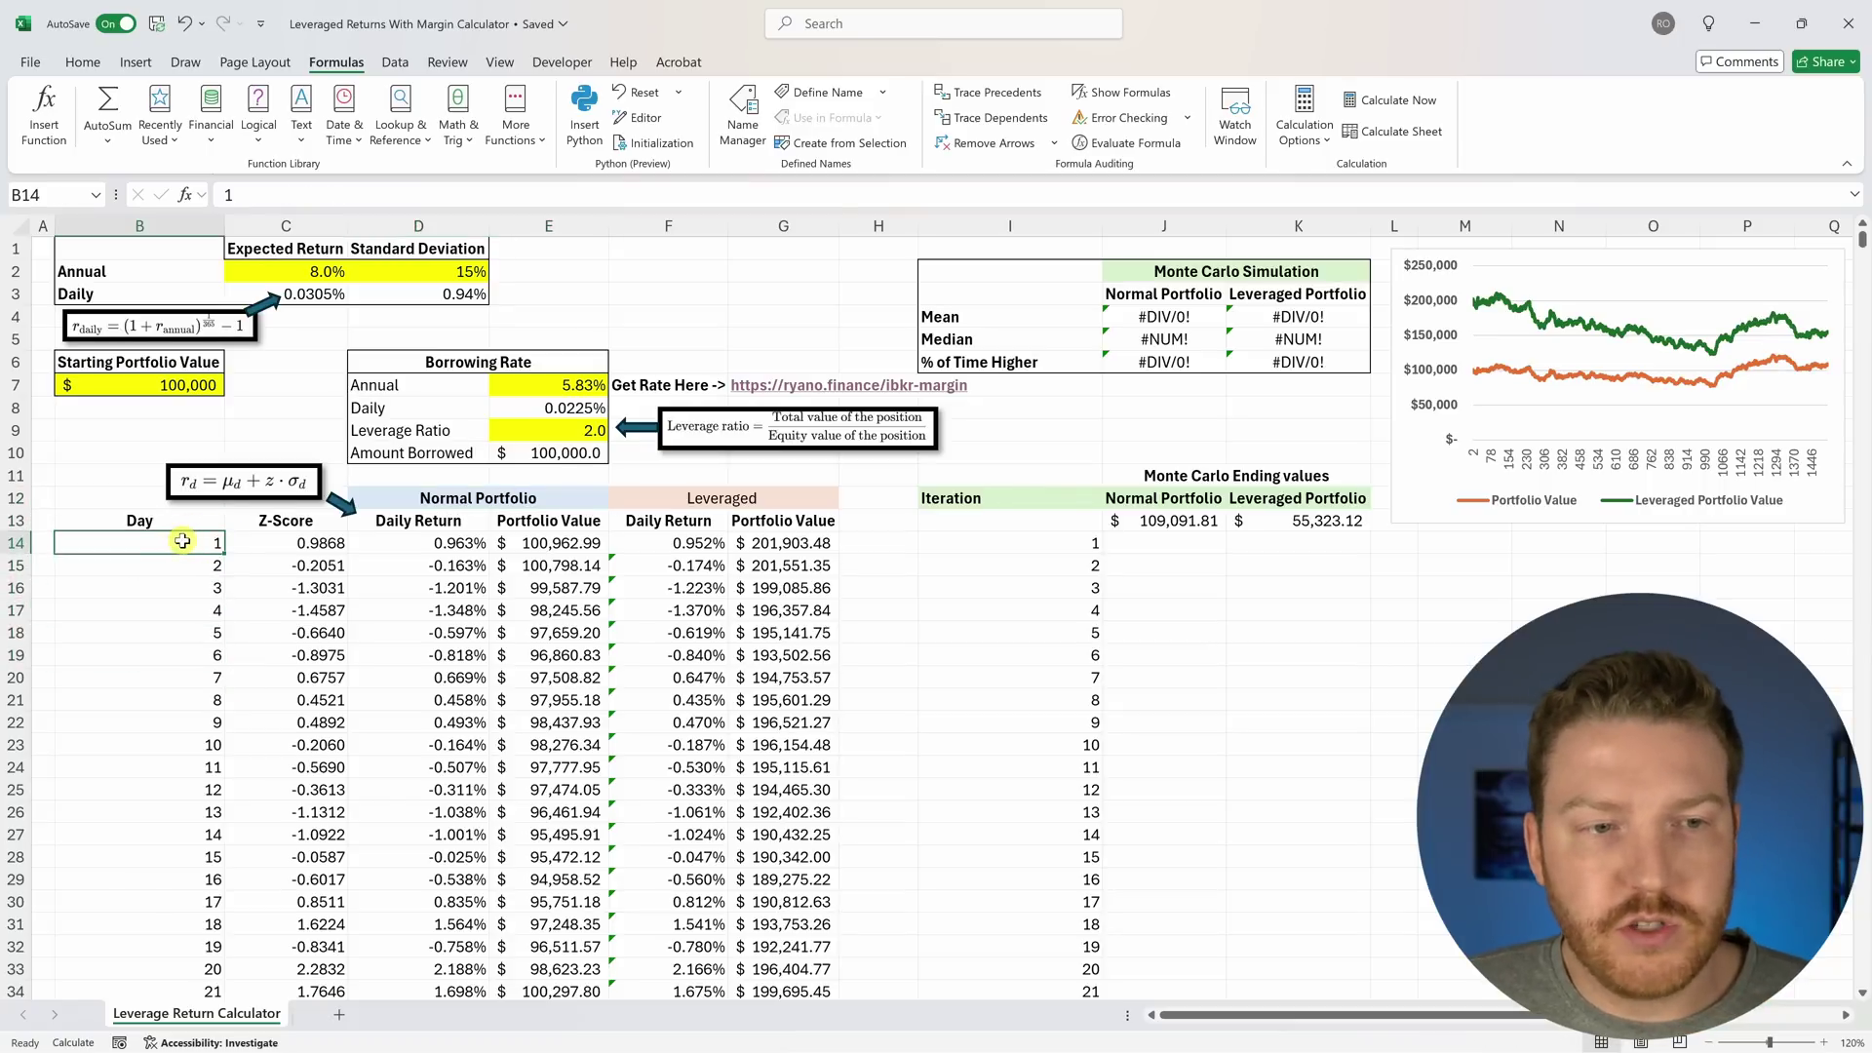
click(181, 562)
click(190, 589)
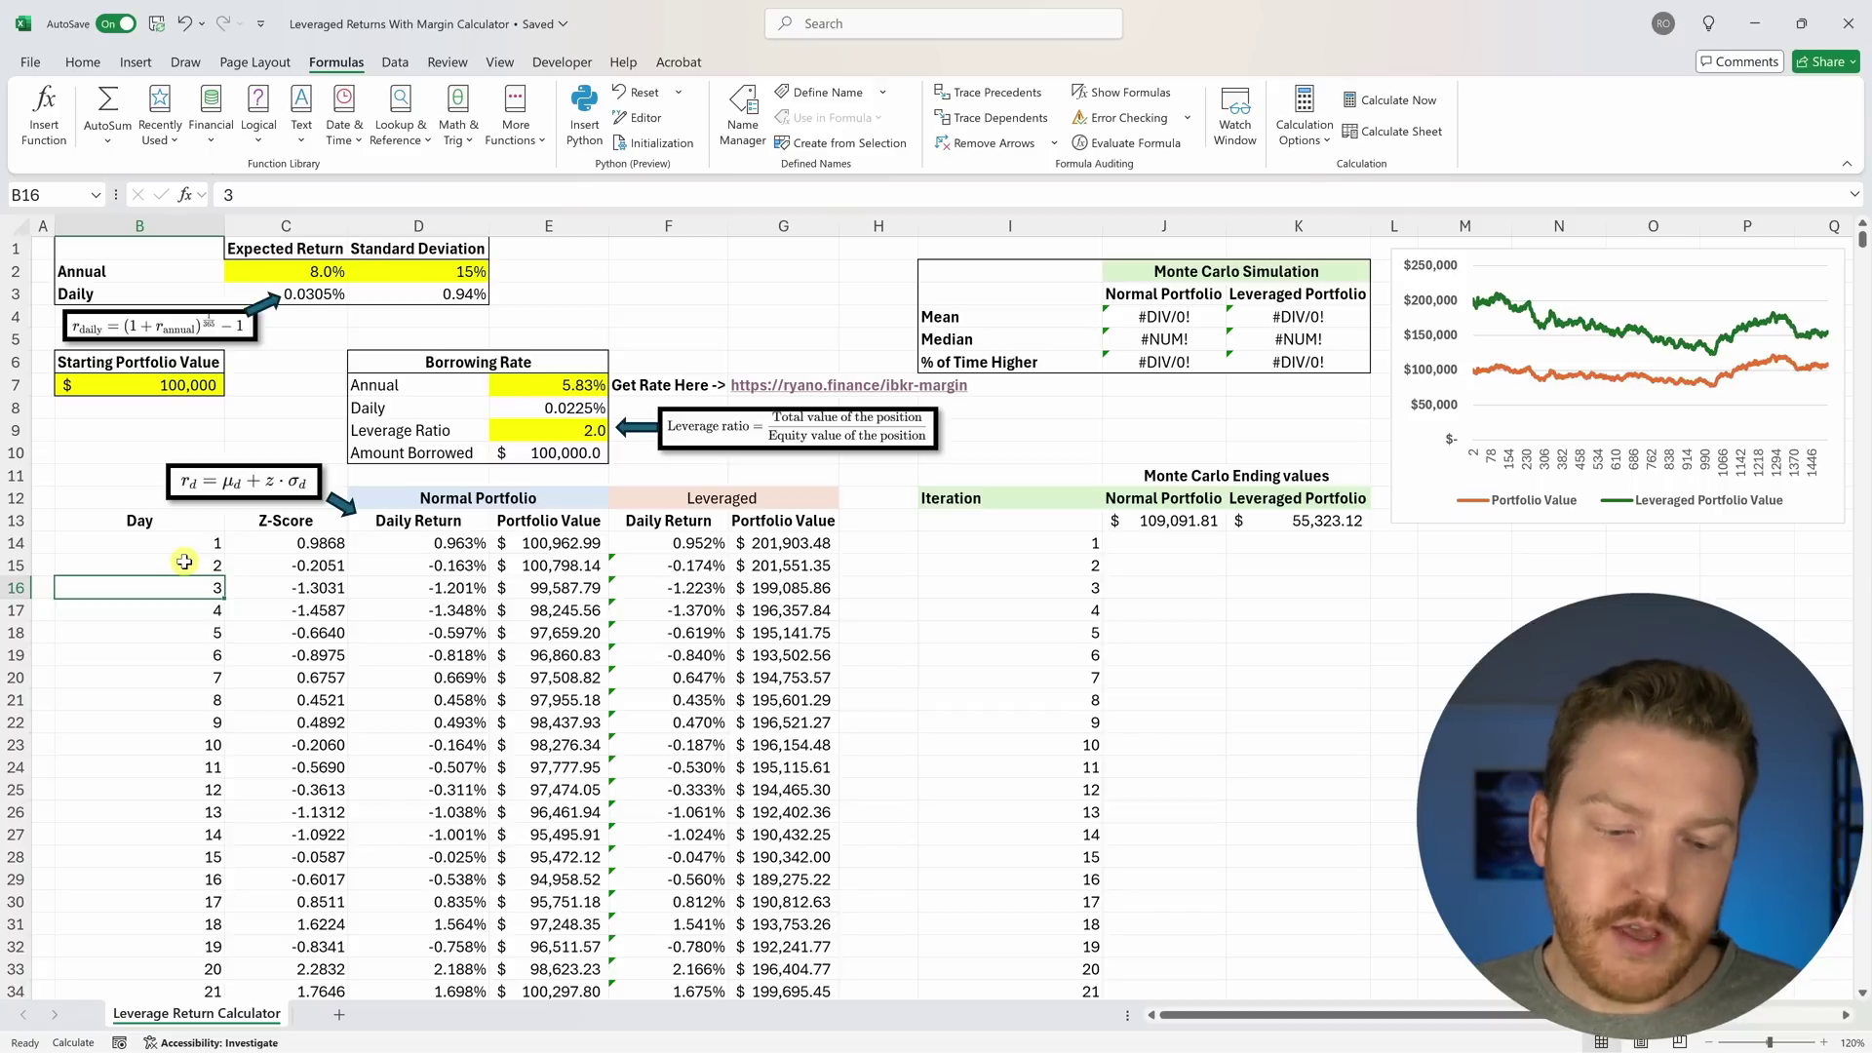
key(ctrl+Down)
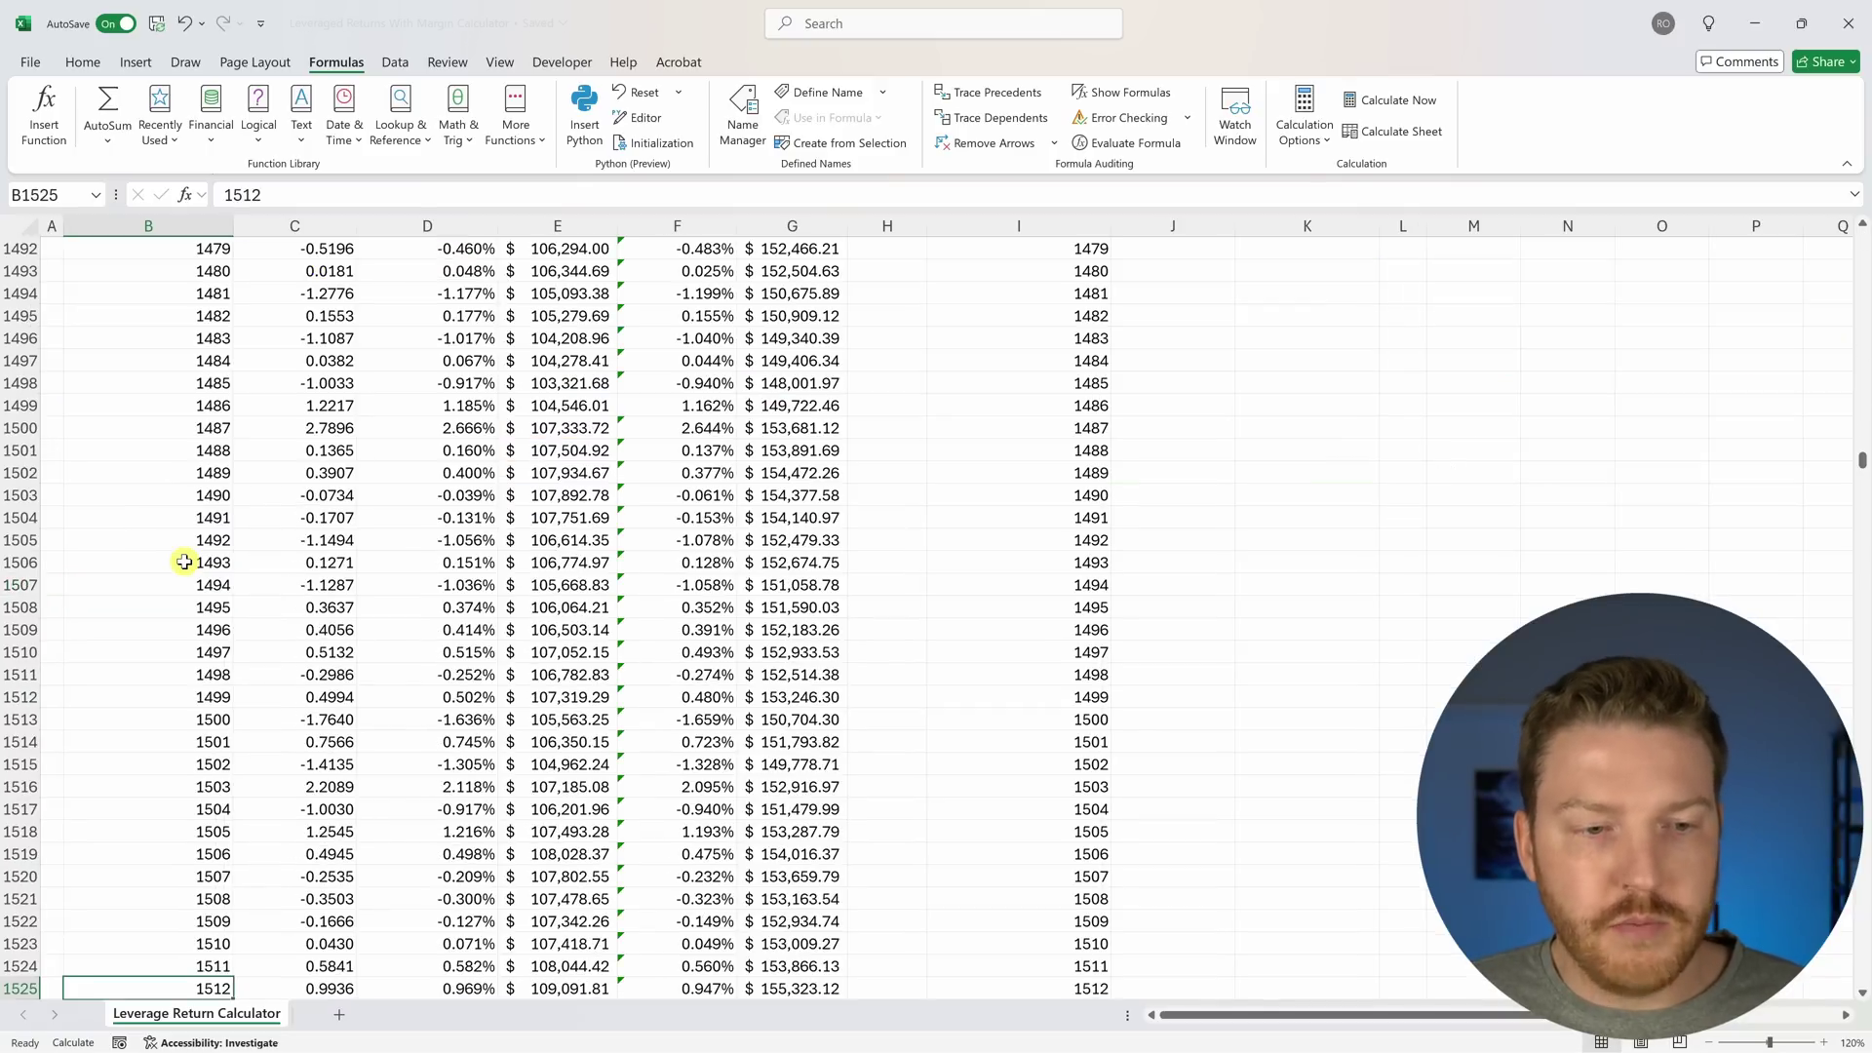
scroll(259, 810, down, 1)
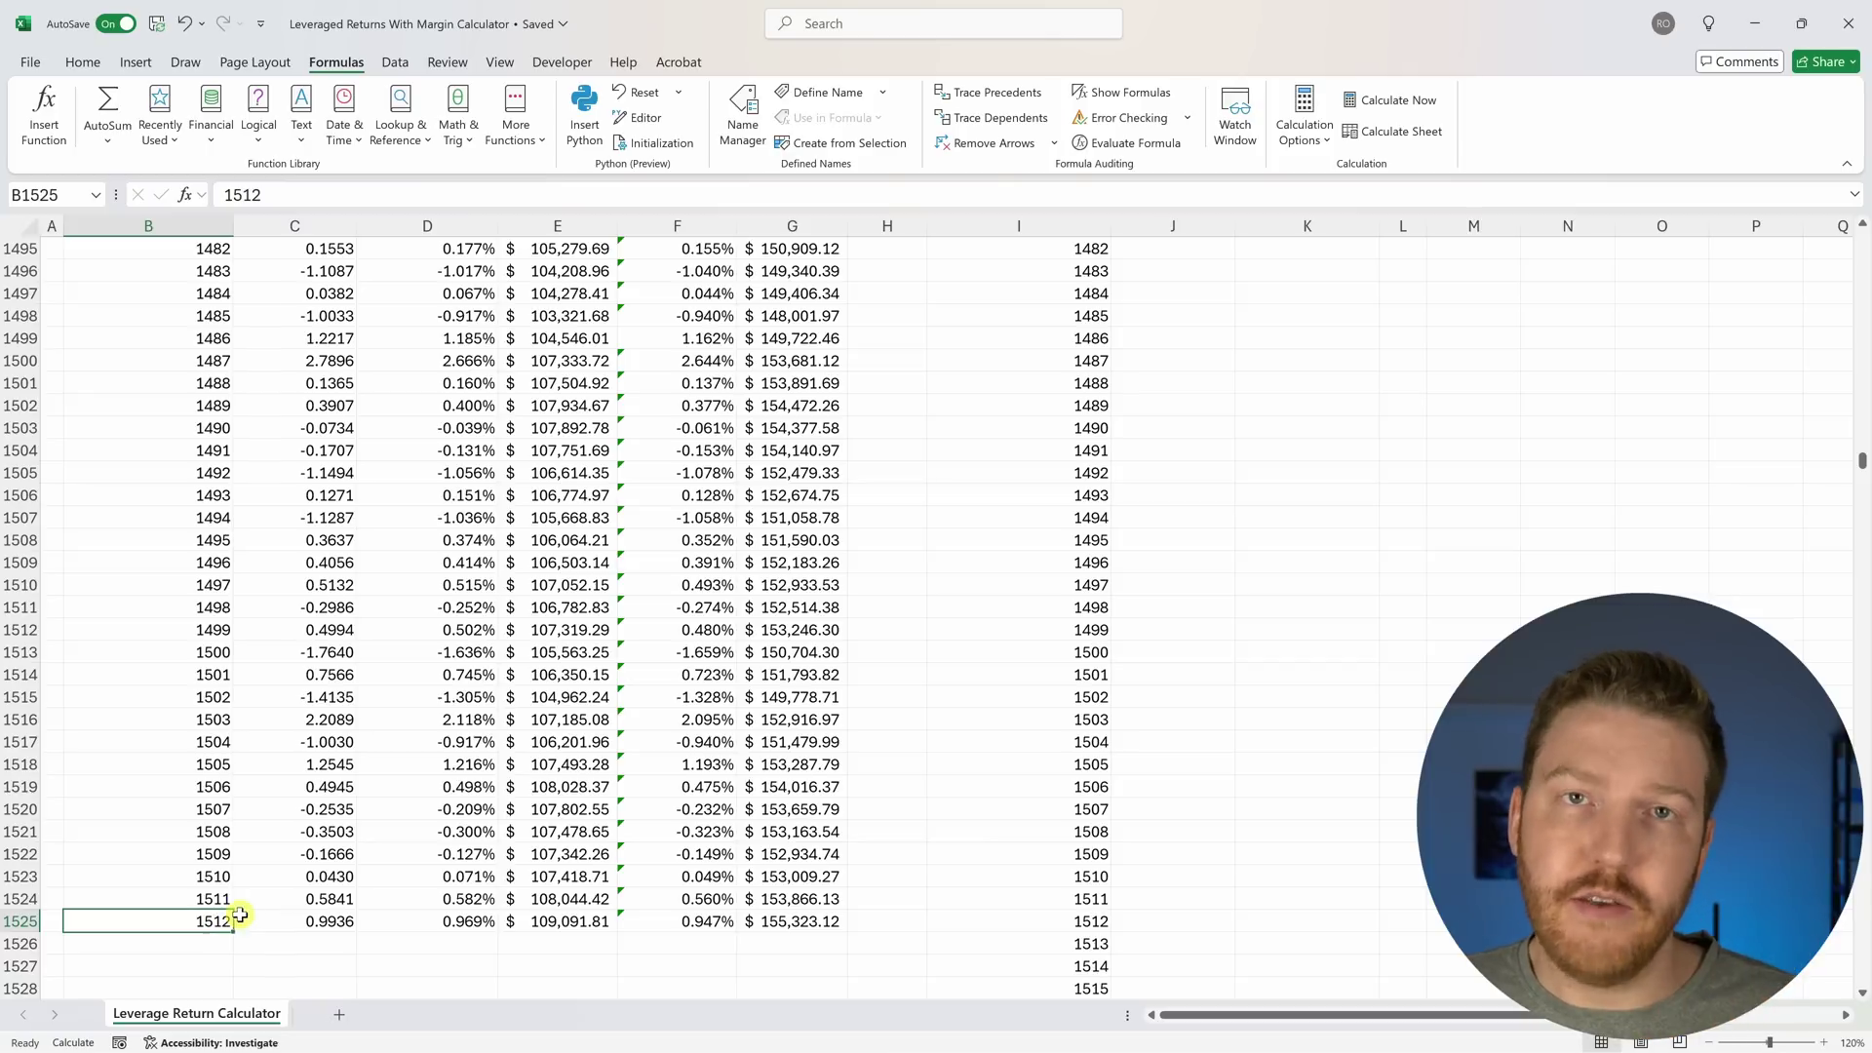
click(213, 829)
key(ctrl+Up)
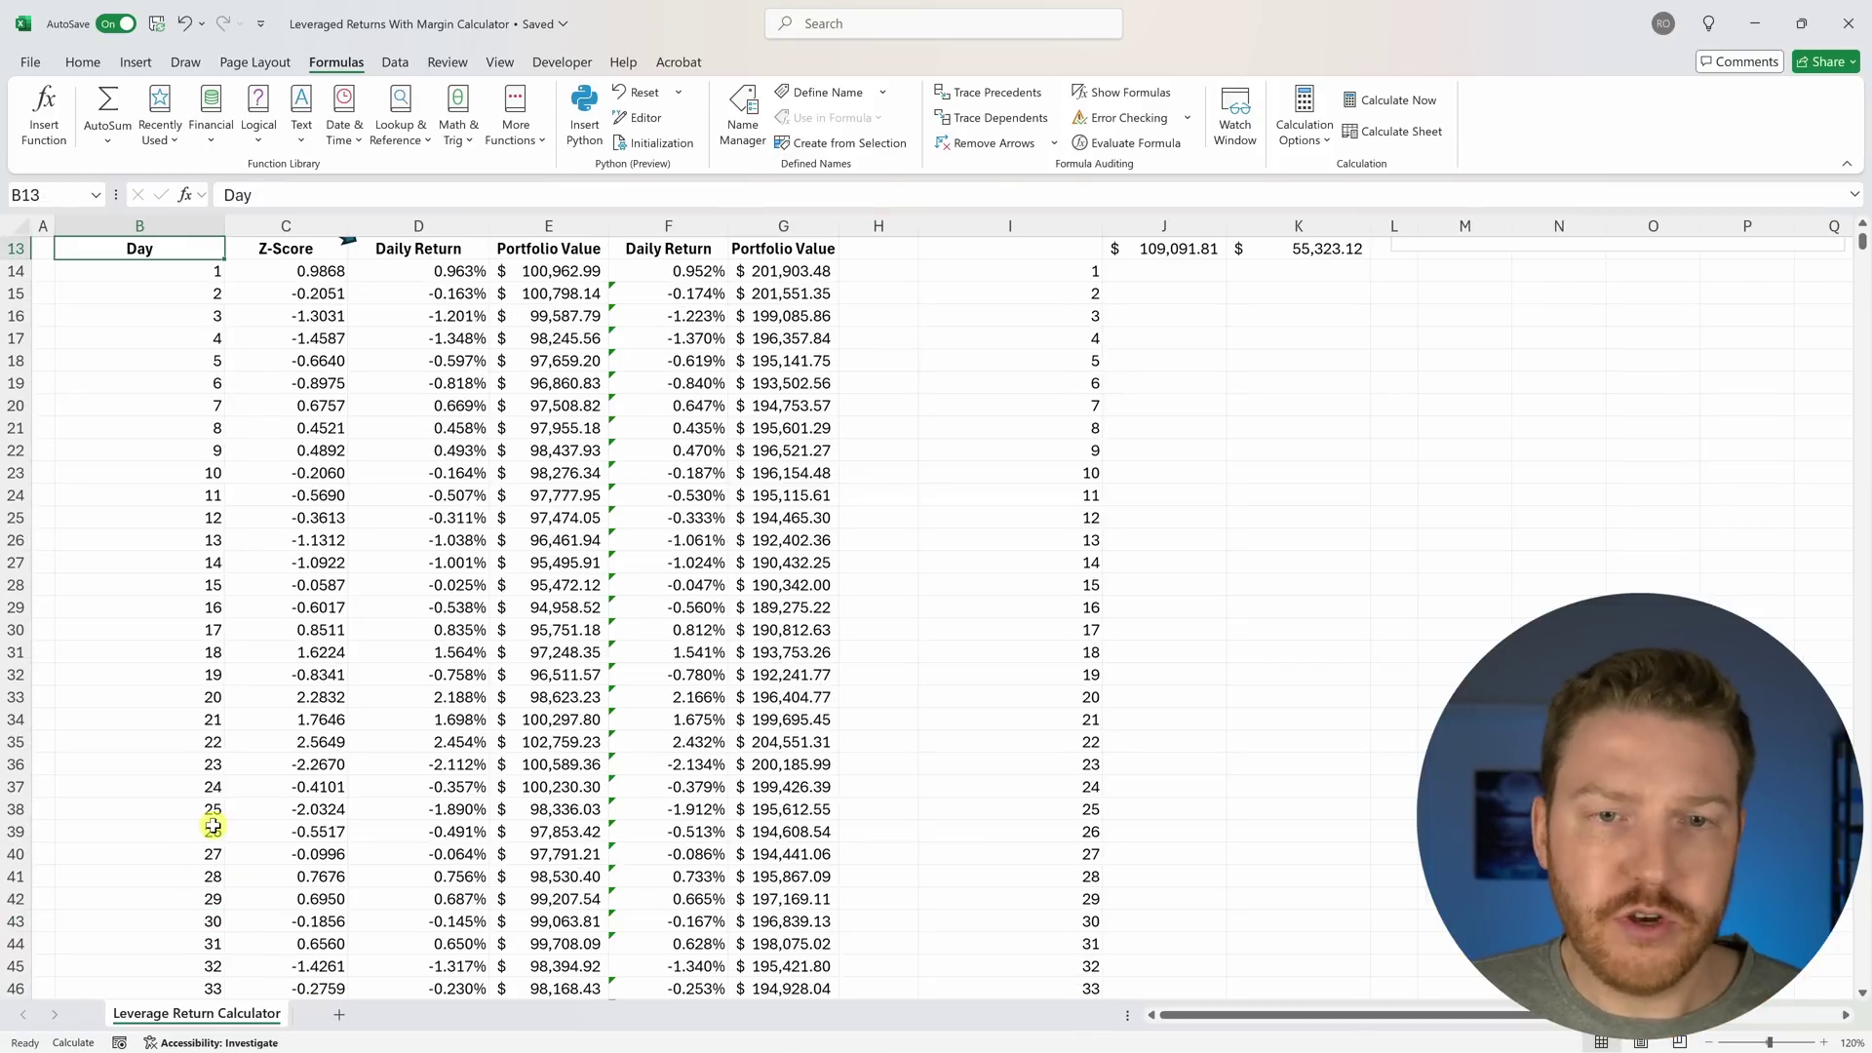
key(ctrl+Up)
key(ctrl+Up)
key(ctrl+Up)
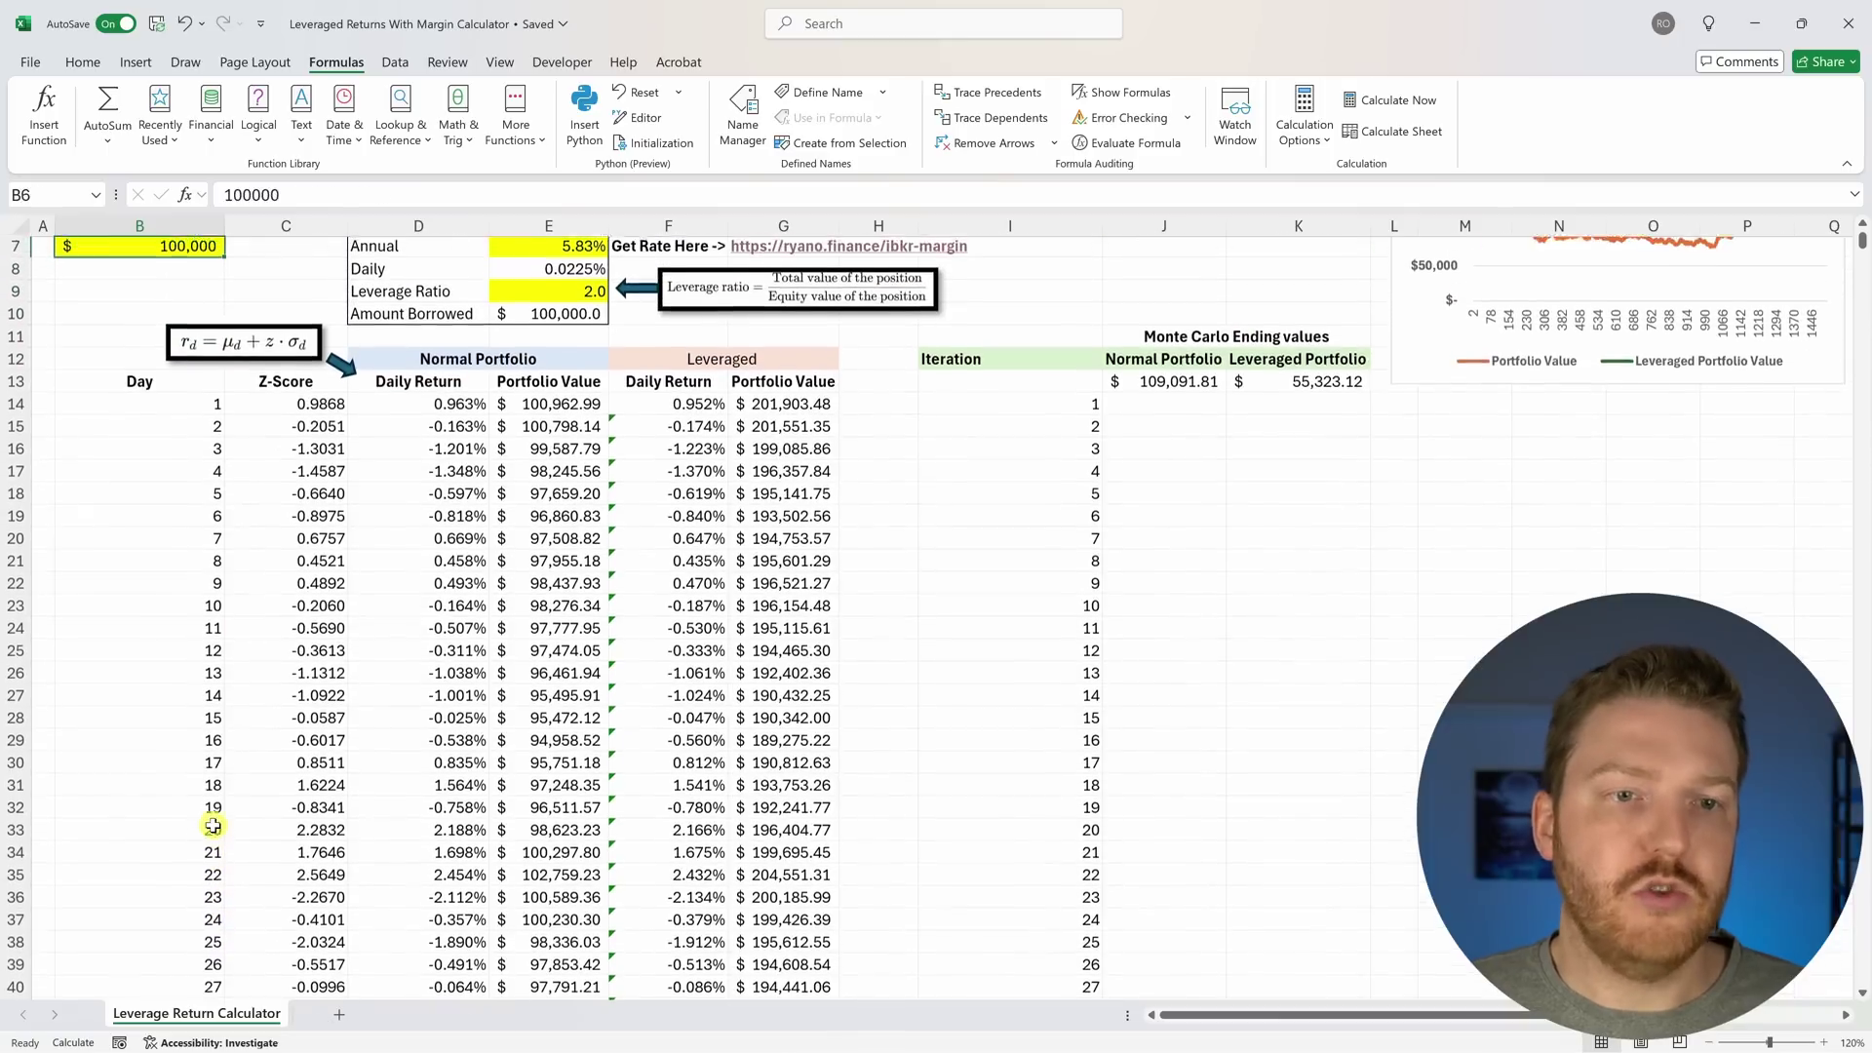
Review the day 1 NORM.S.INV Z-score formula in C14 and the first few Z-scores.
key(ctrl+Up)
key(ctrl+Up)
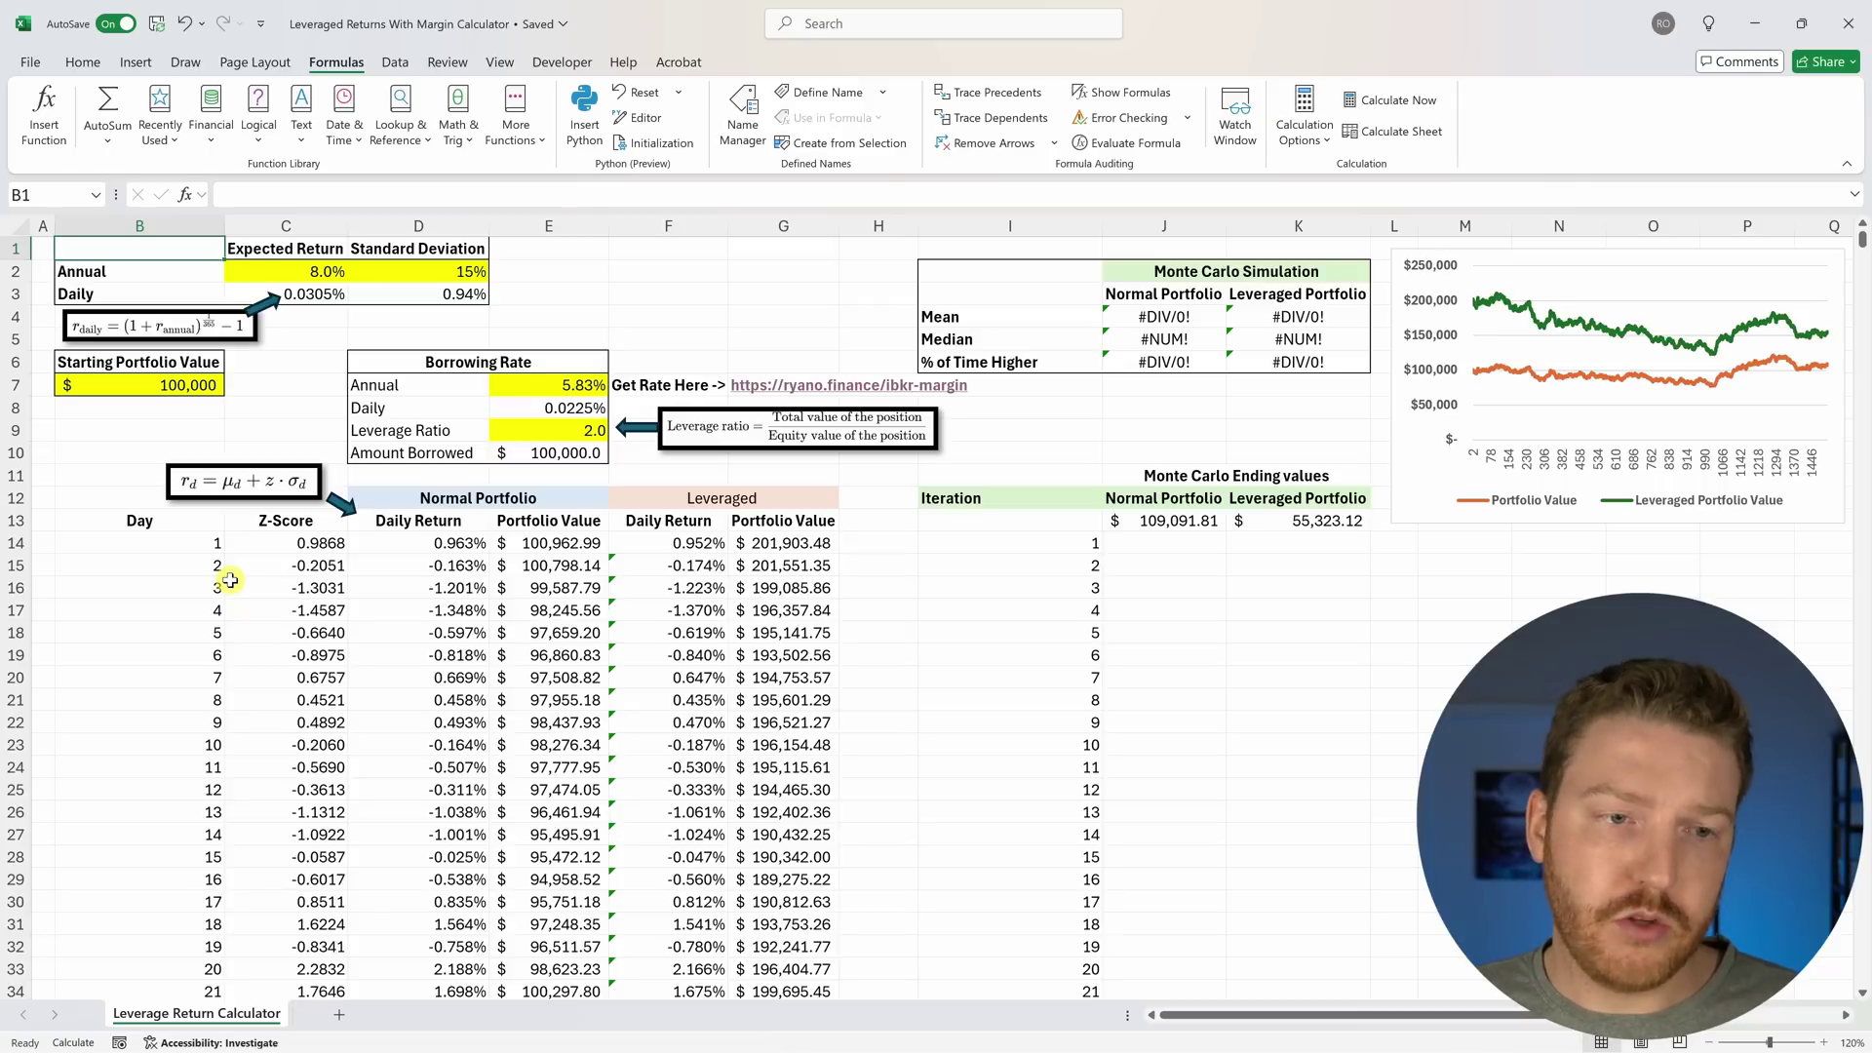
click(283, 542)
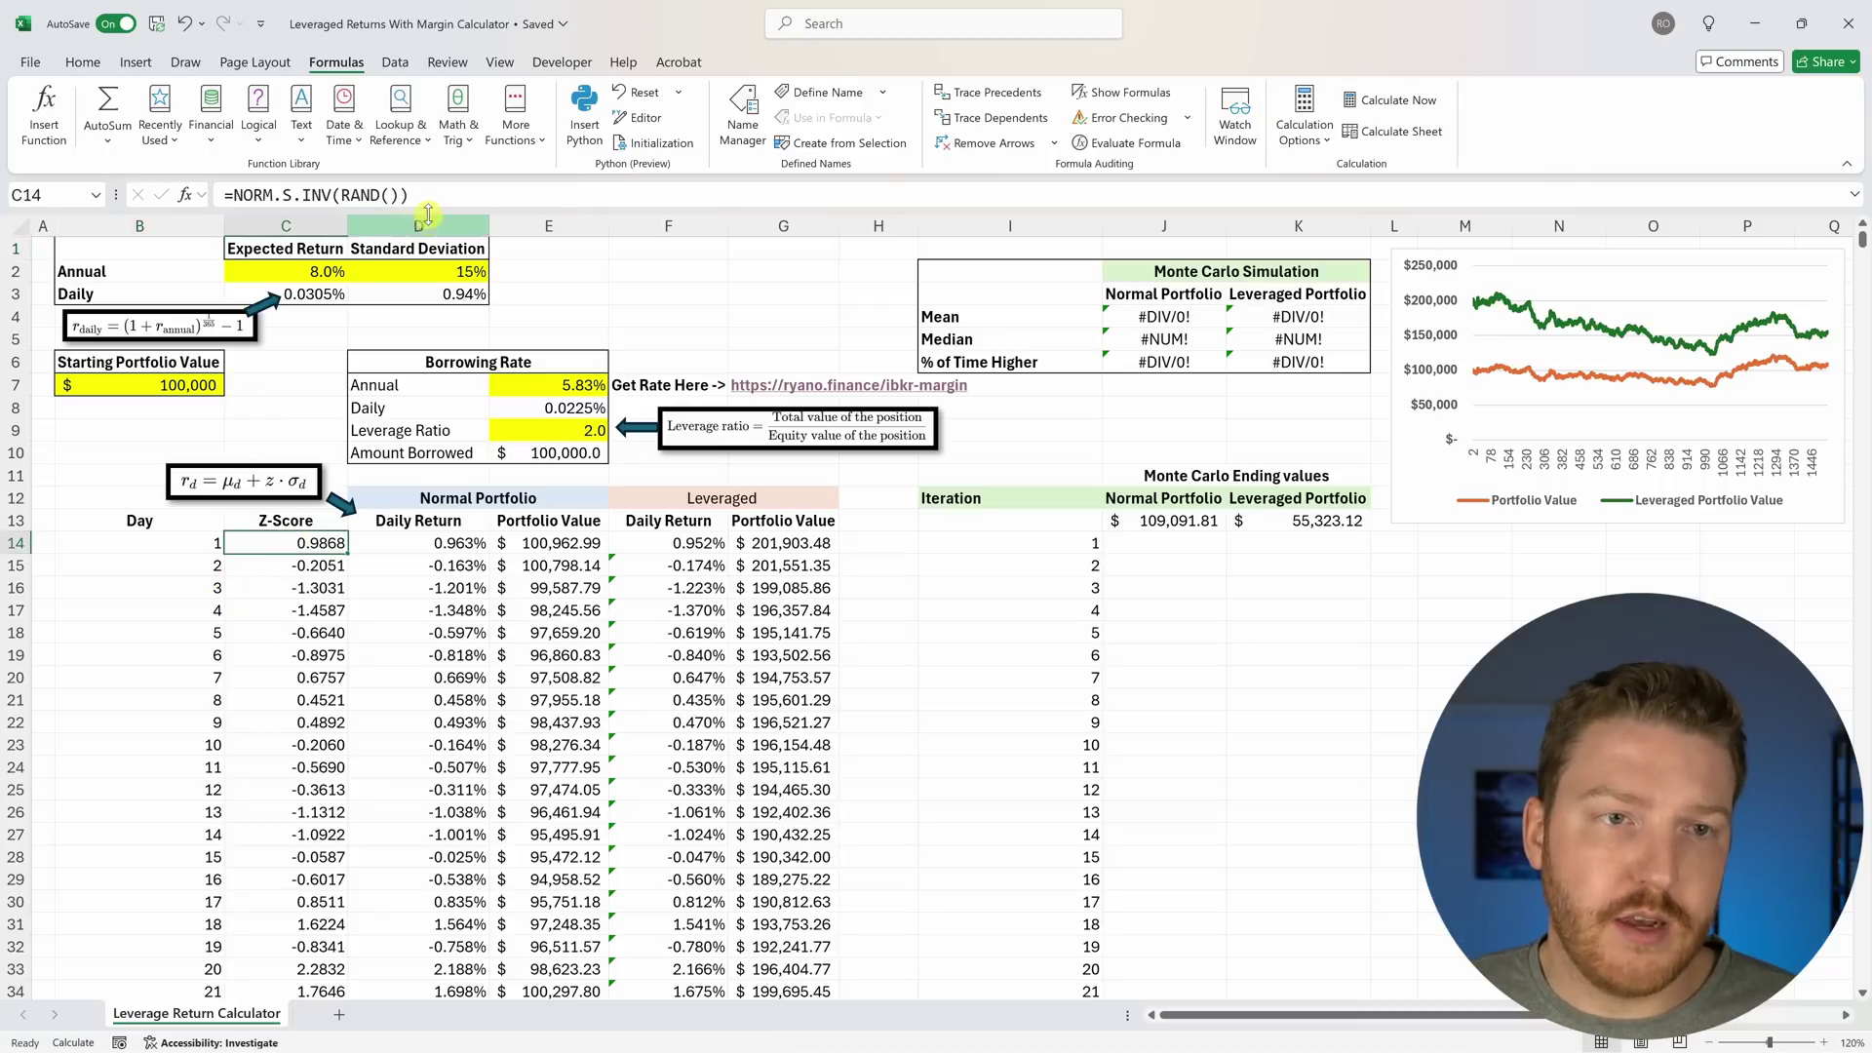
key(F2)
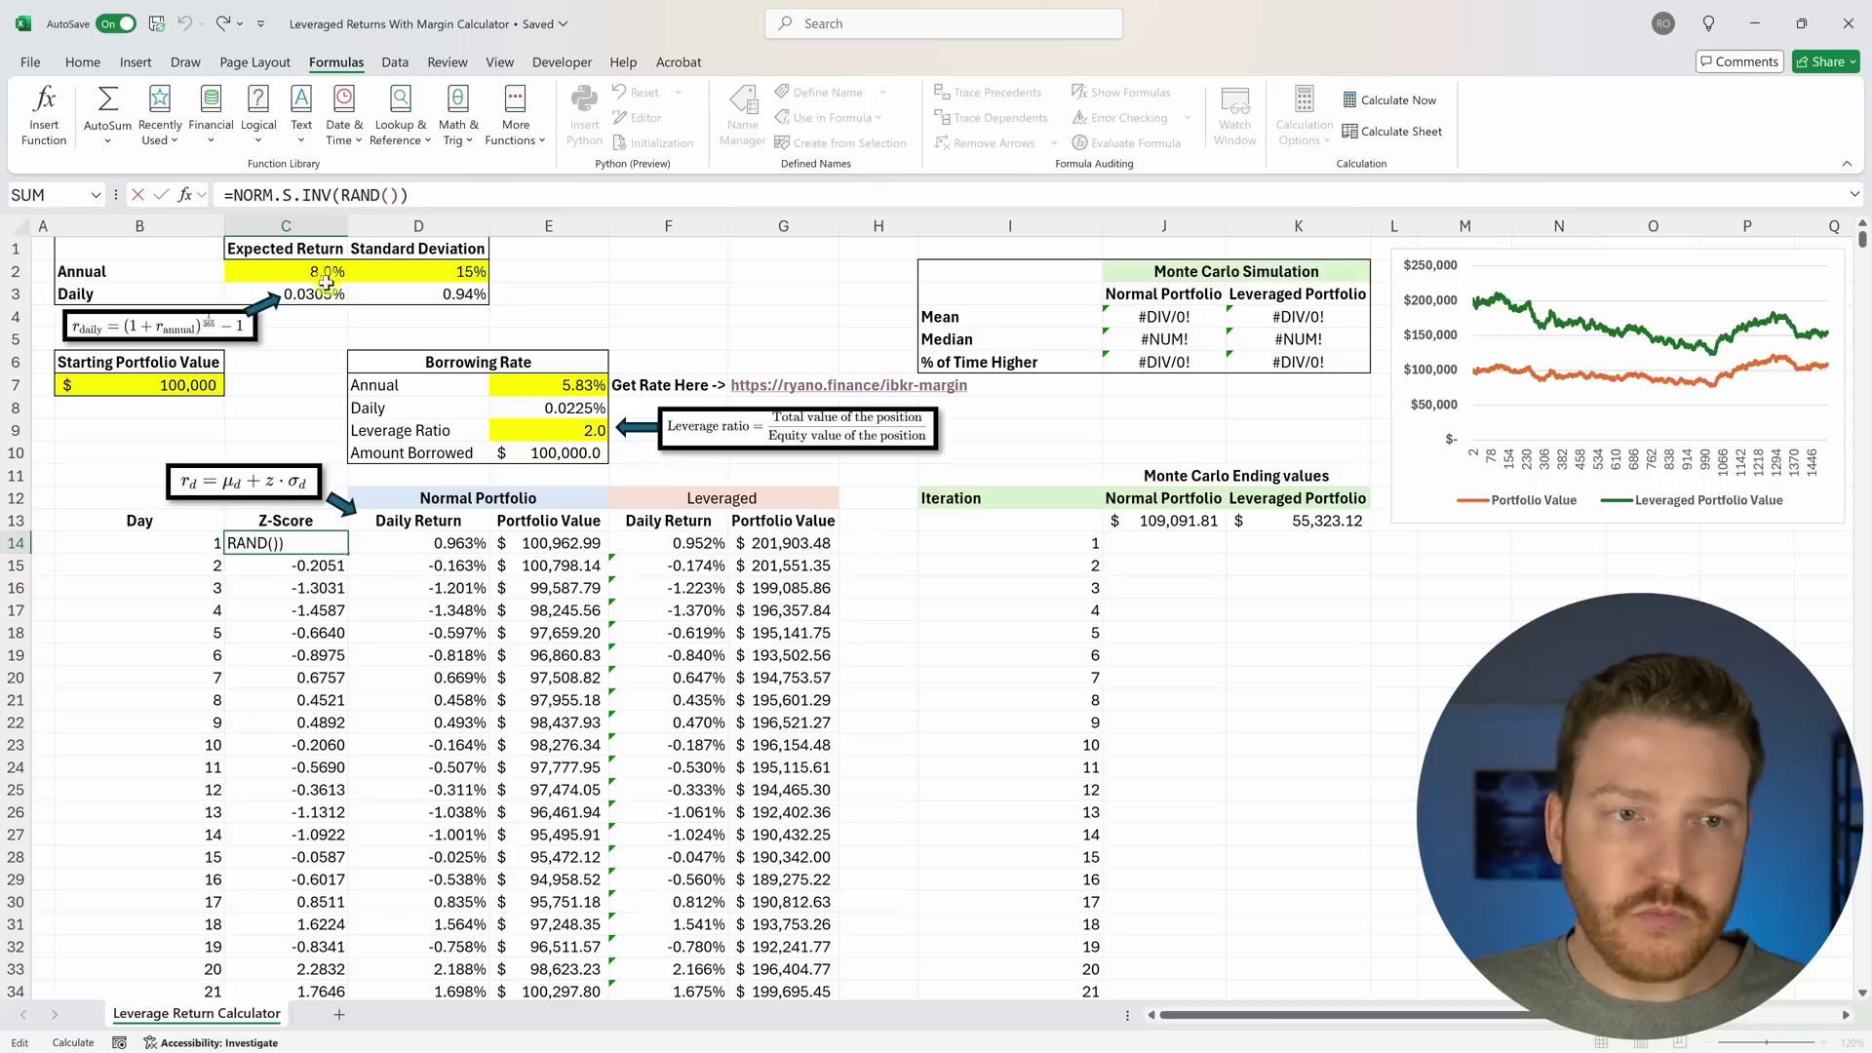
click(304, 542)
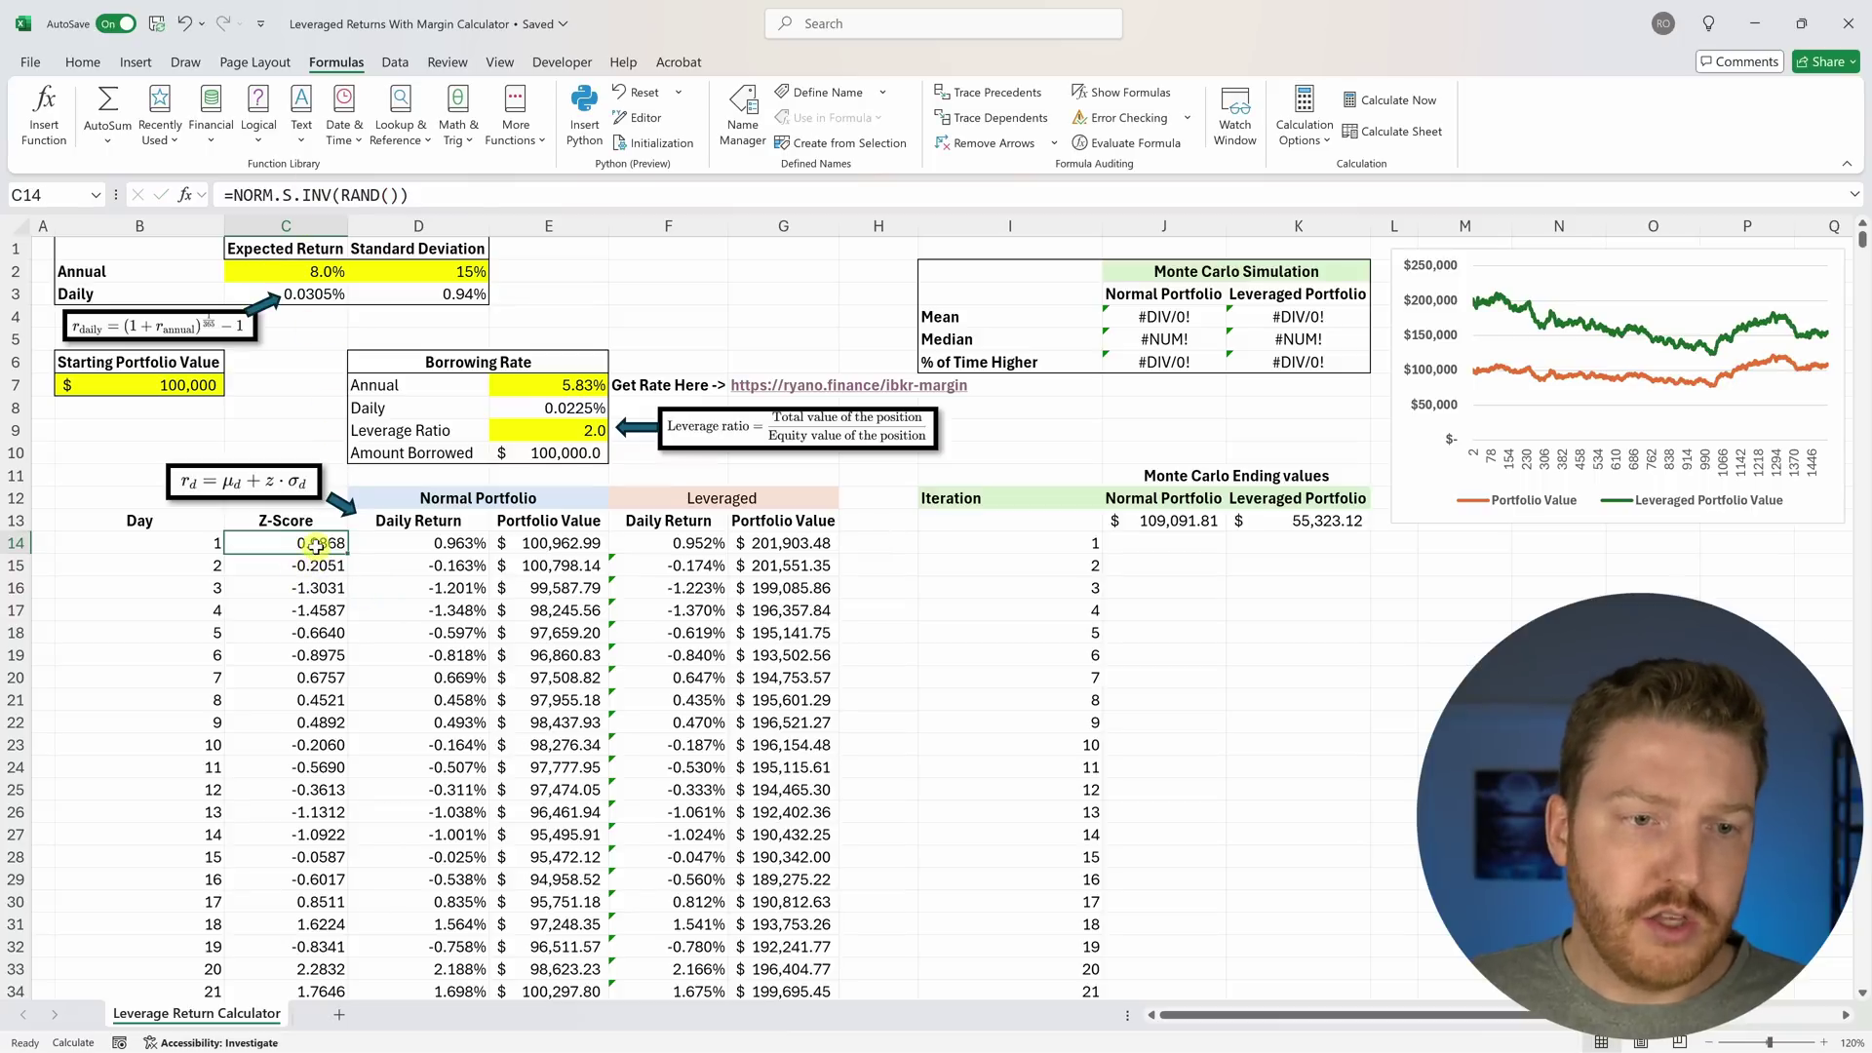
drag(305, 551, 309, 613)
Confirm the D14 daily return formula =$C$3+(C14*$D$3), recalculating to $177,111.11 and $152,194.83.
click(404, 547)
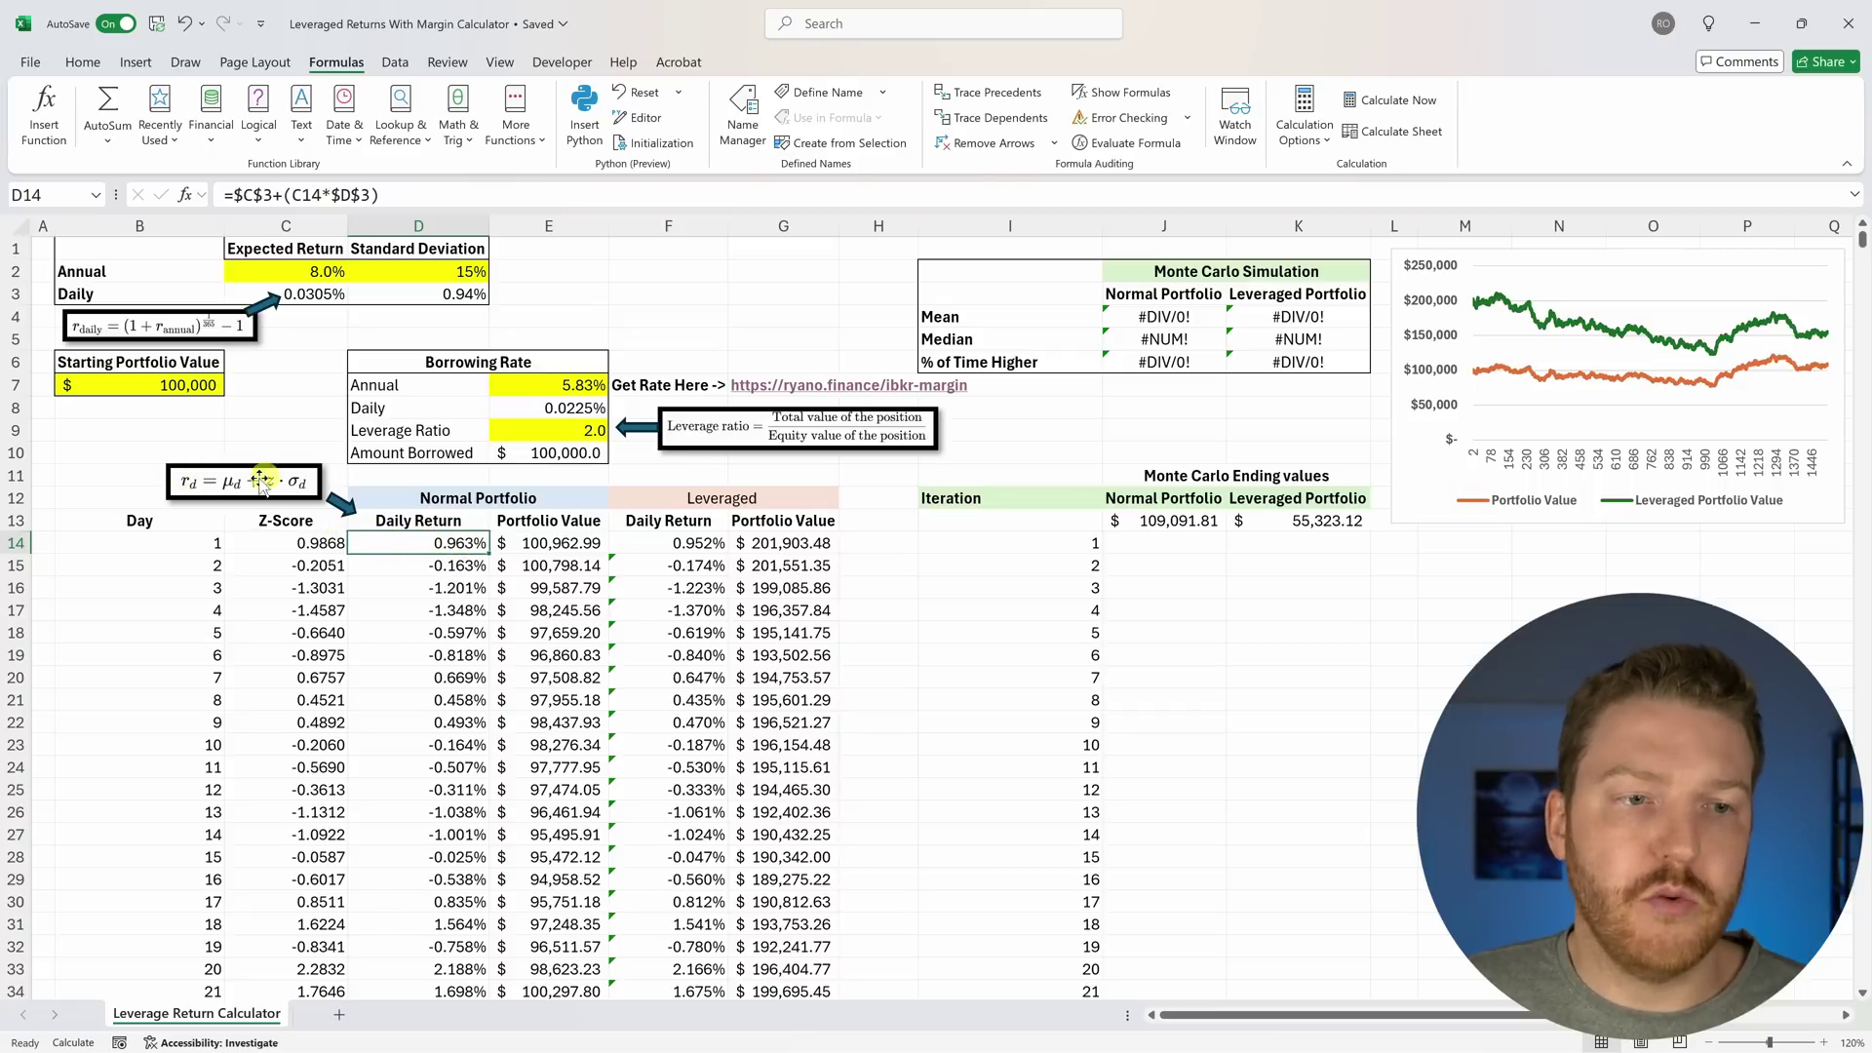
click(379, 195)
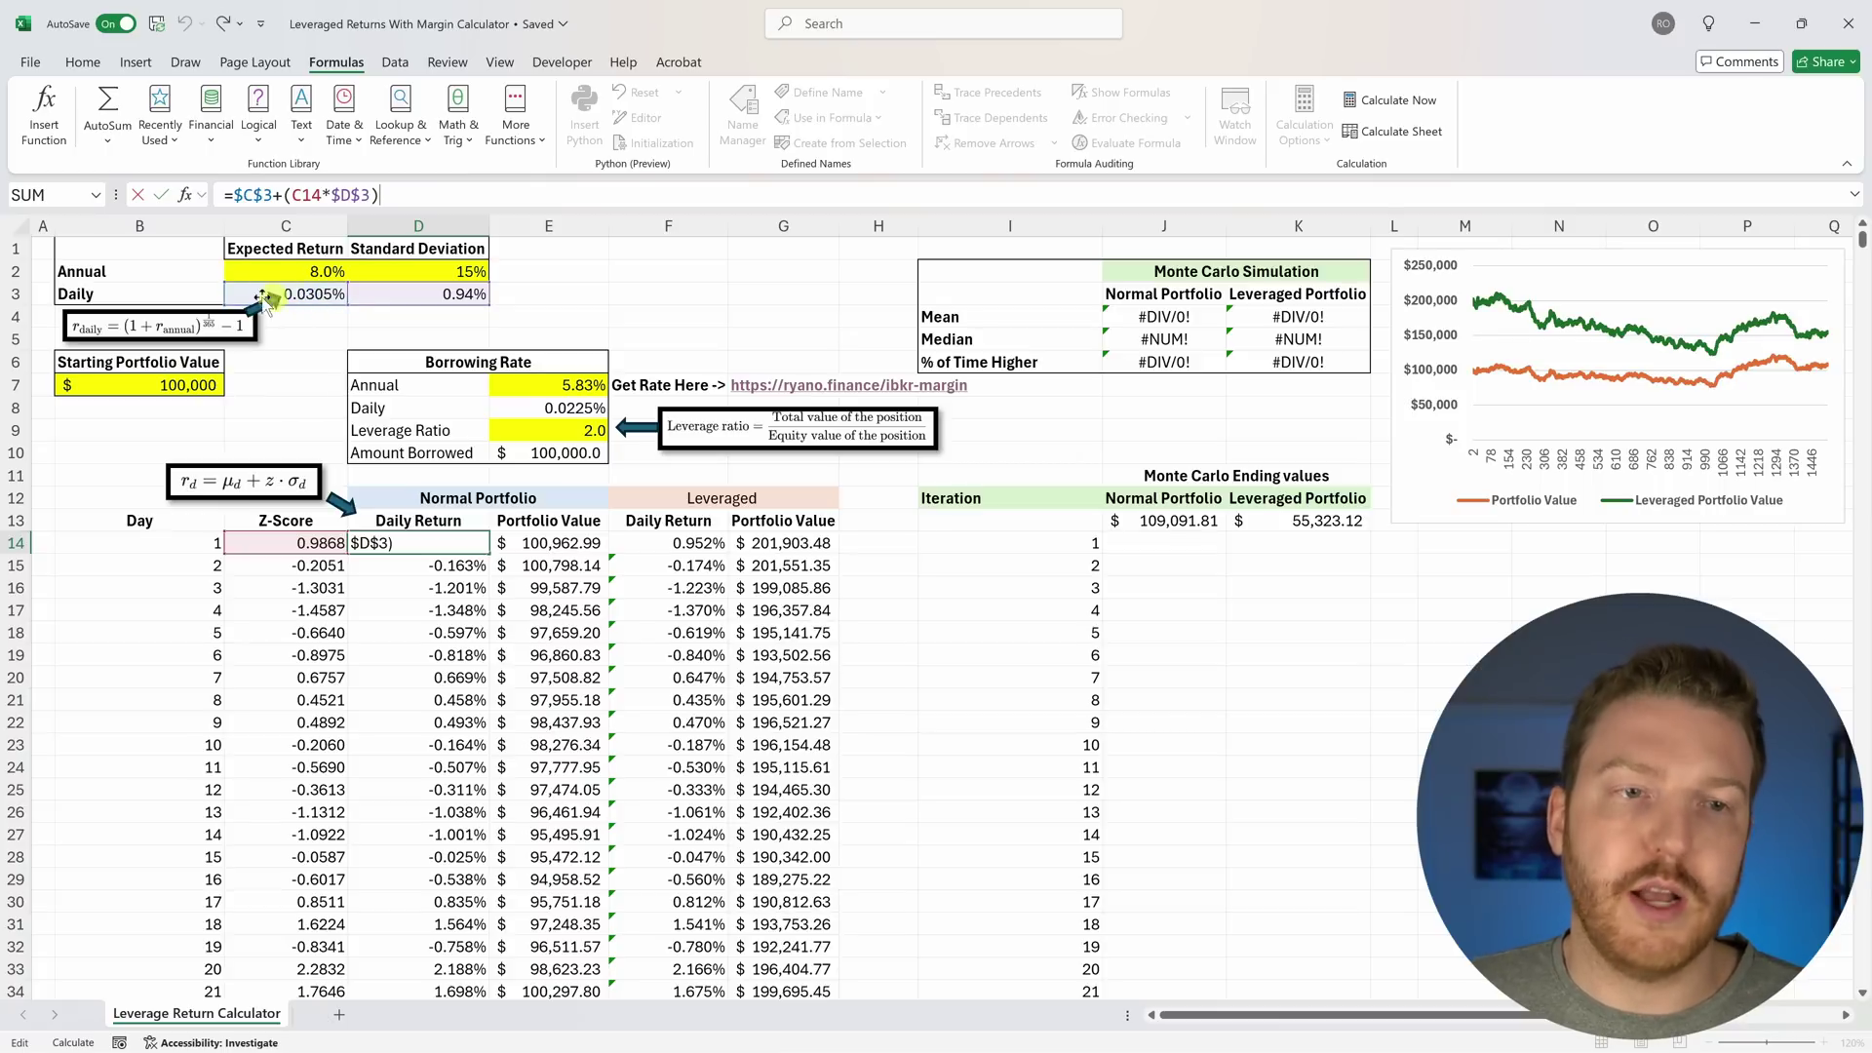
key(Return)
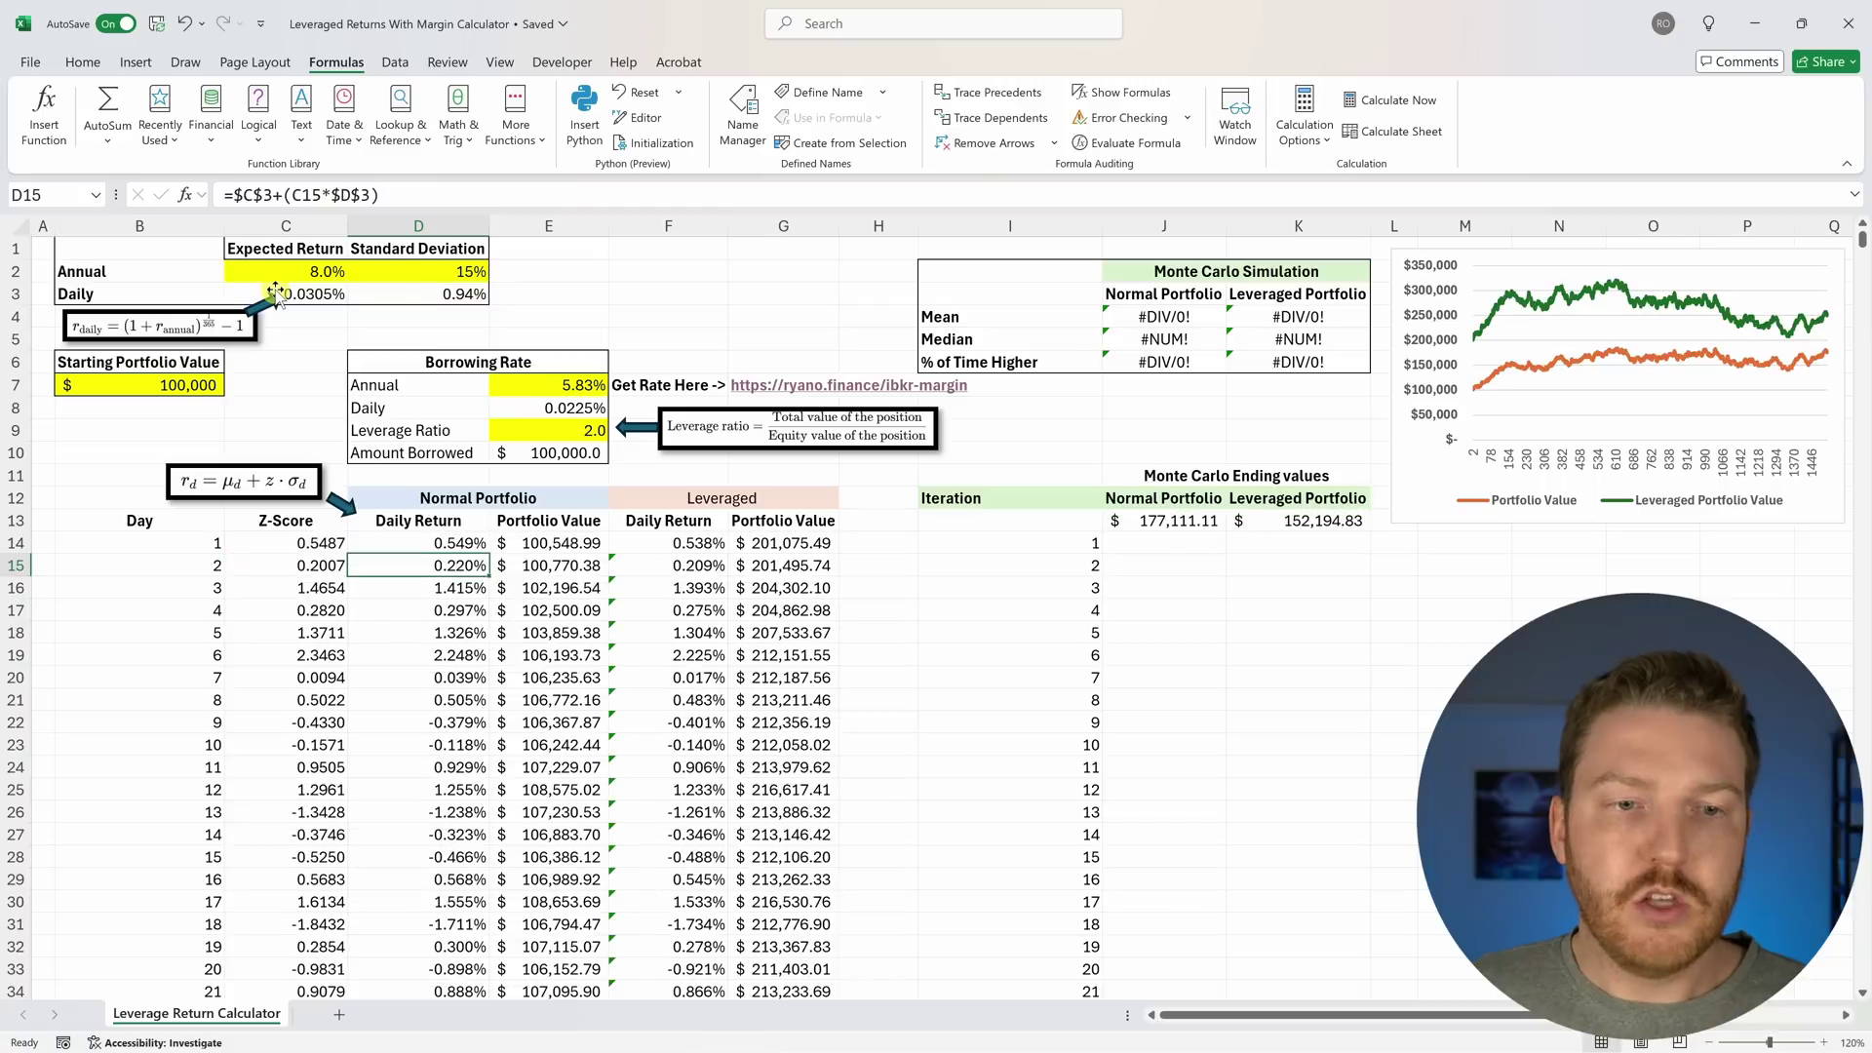
click(466, 542)
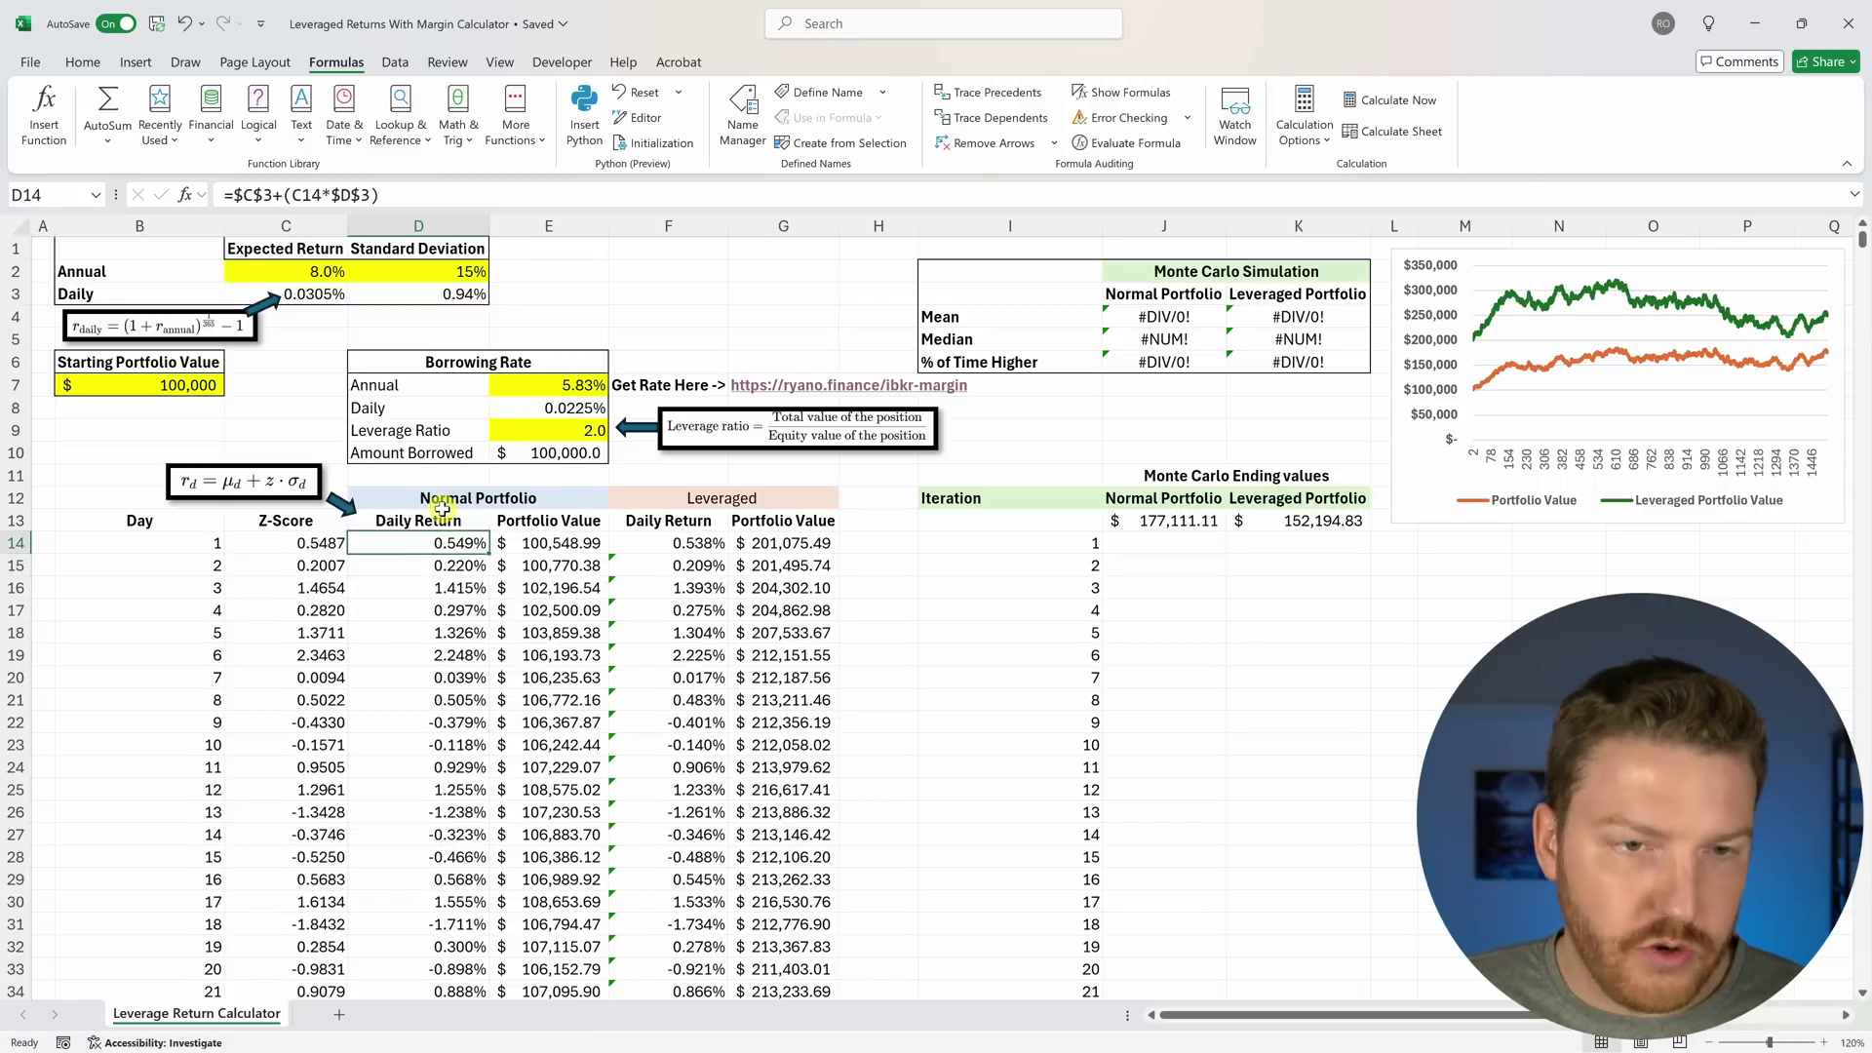
Insert and enlarge a histogram of the Daily Return column D14:D1525.
key(ctrl+shift+Down)
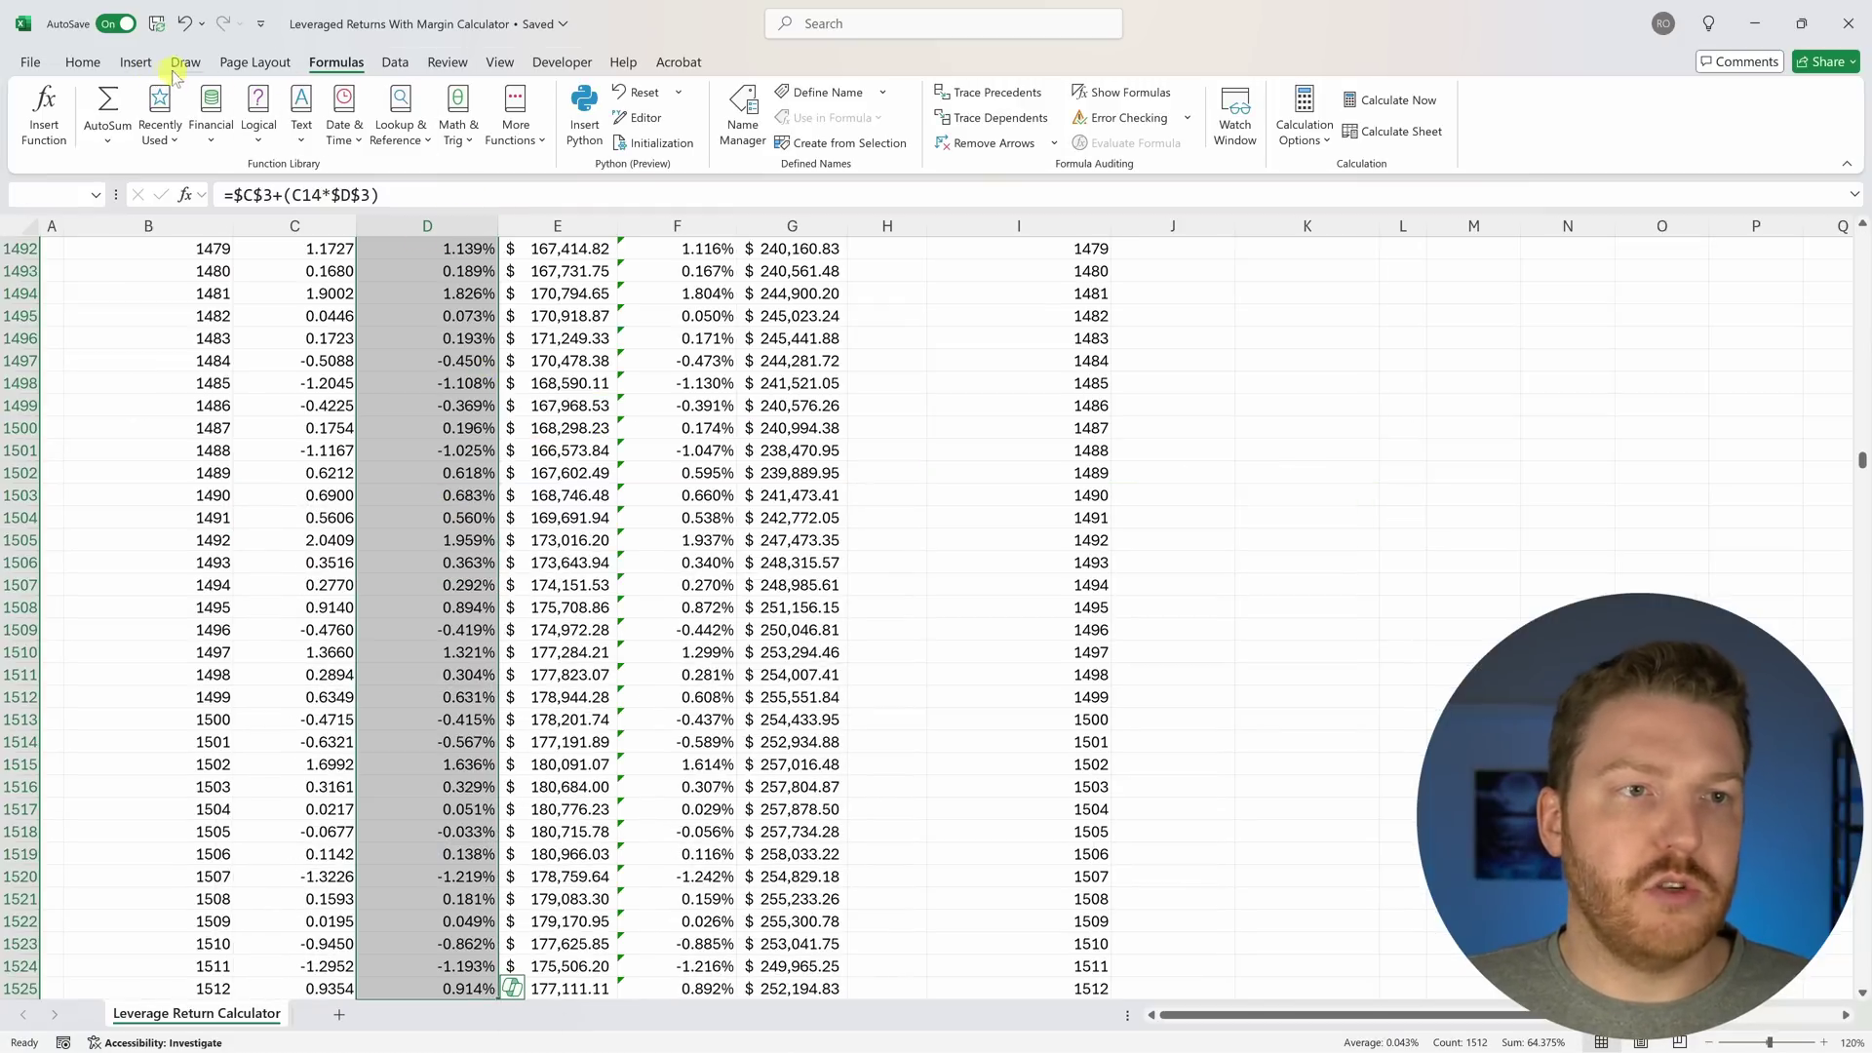
click(136, 63)
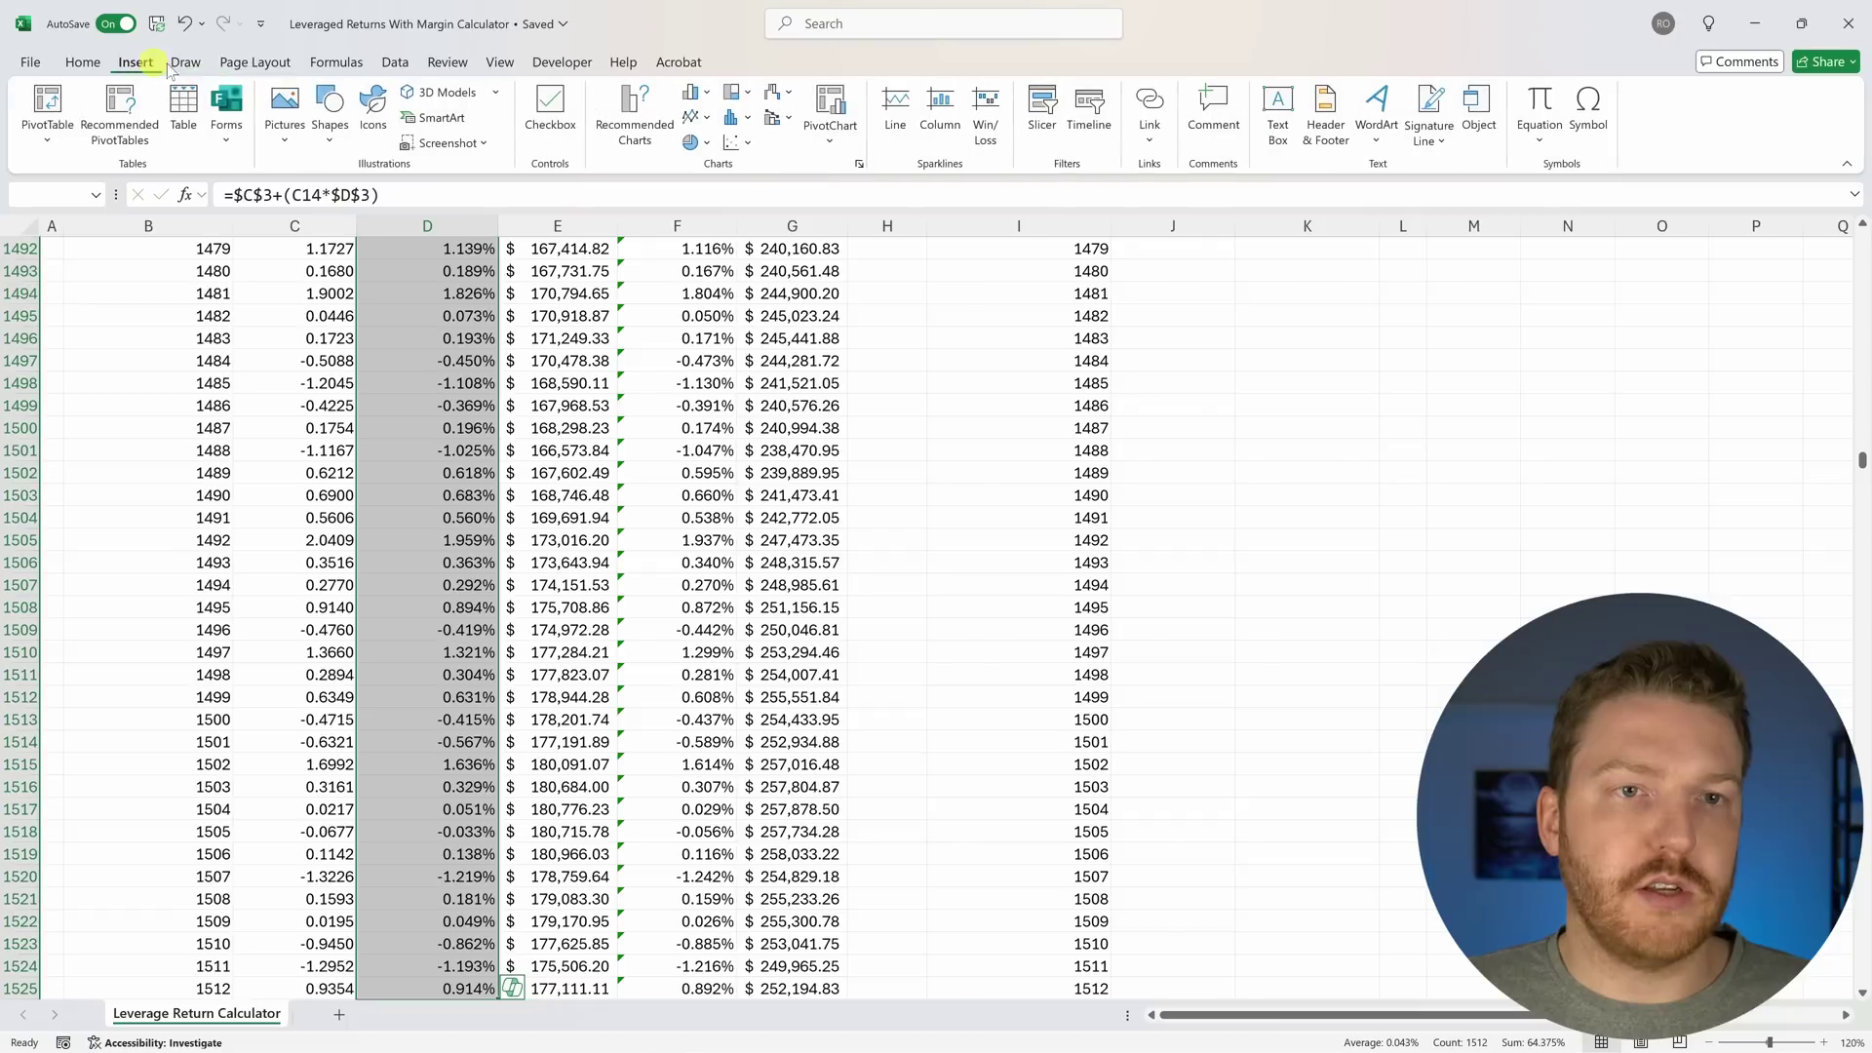
click(693, 98)
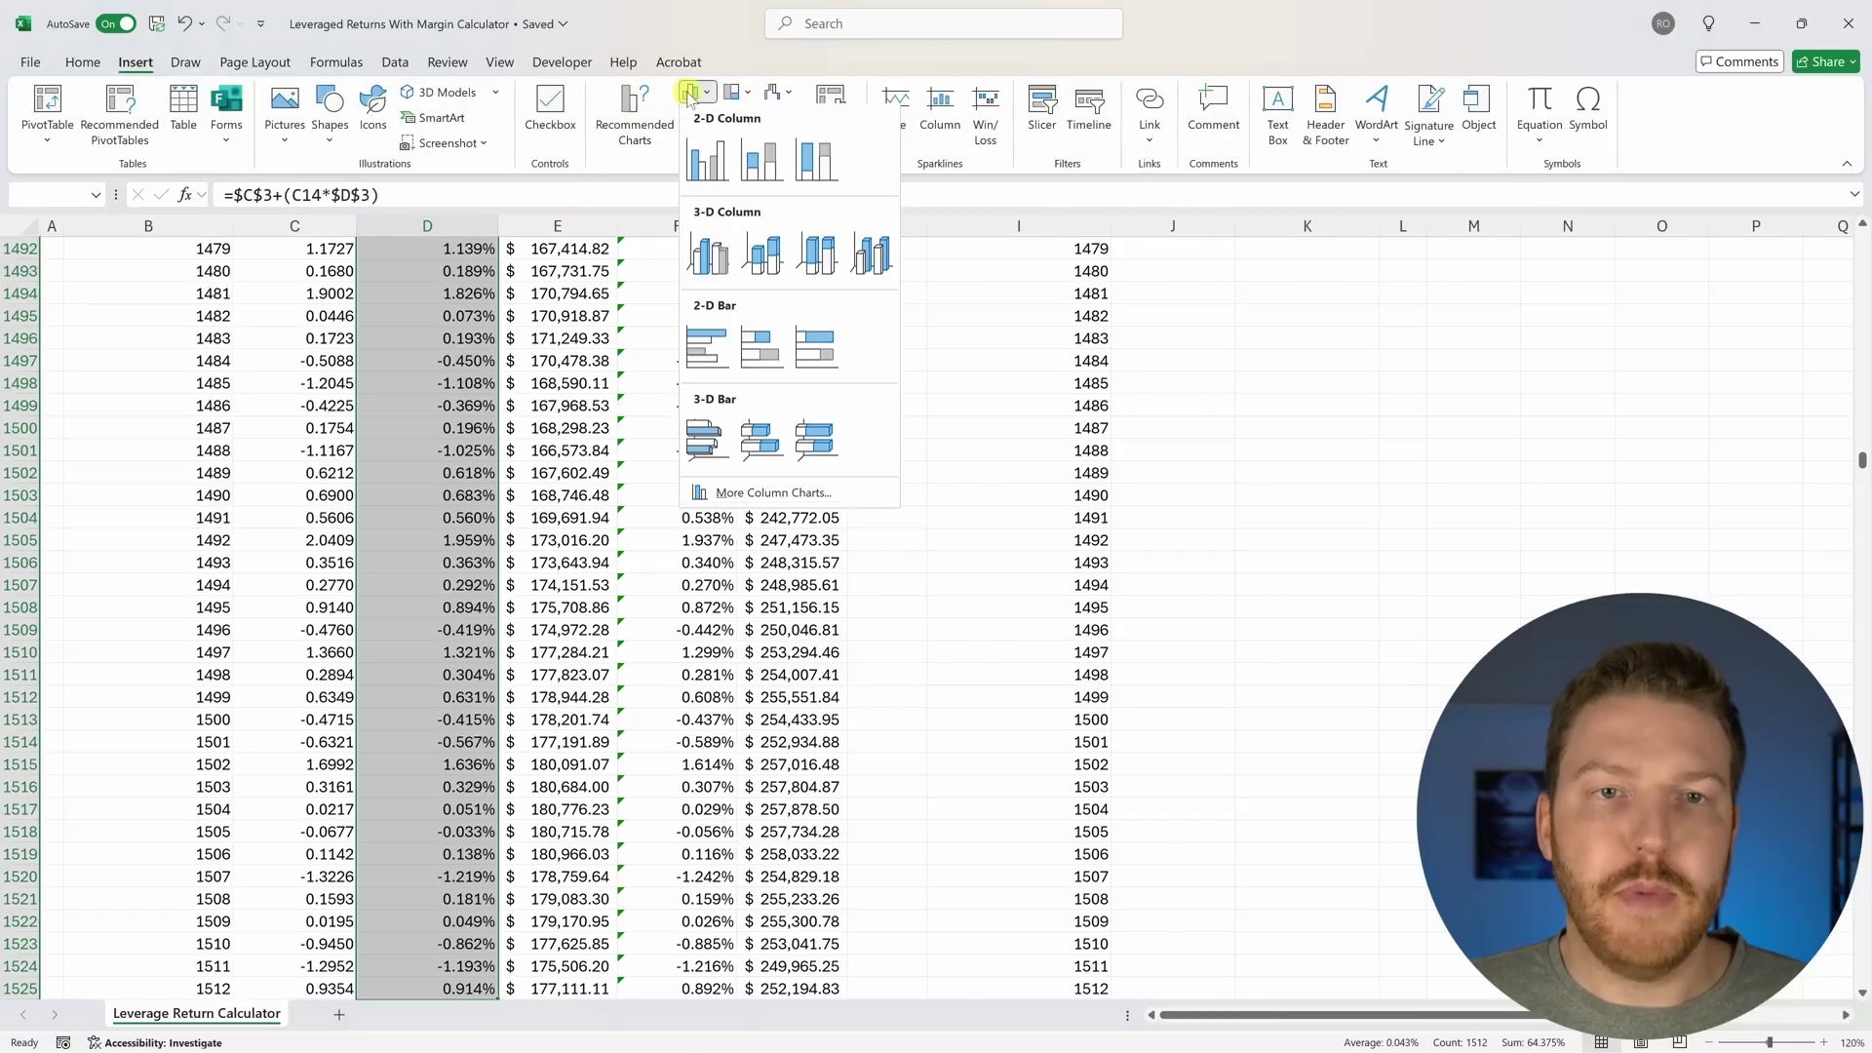
click(632, 115)
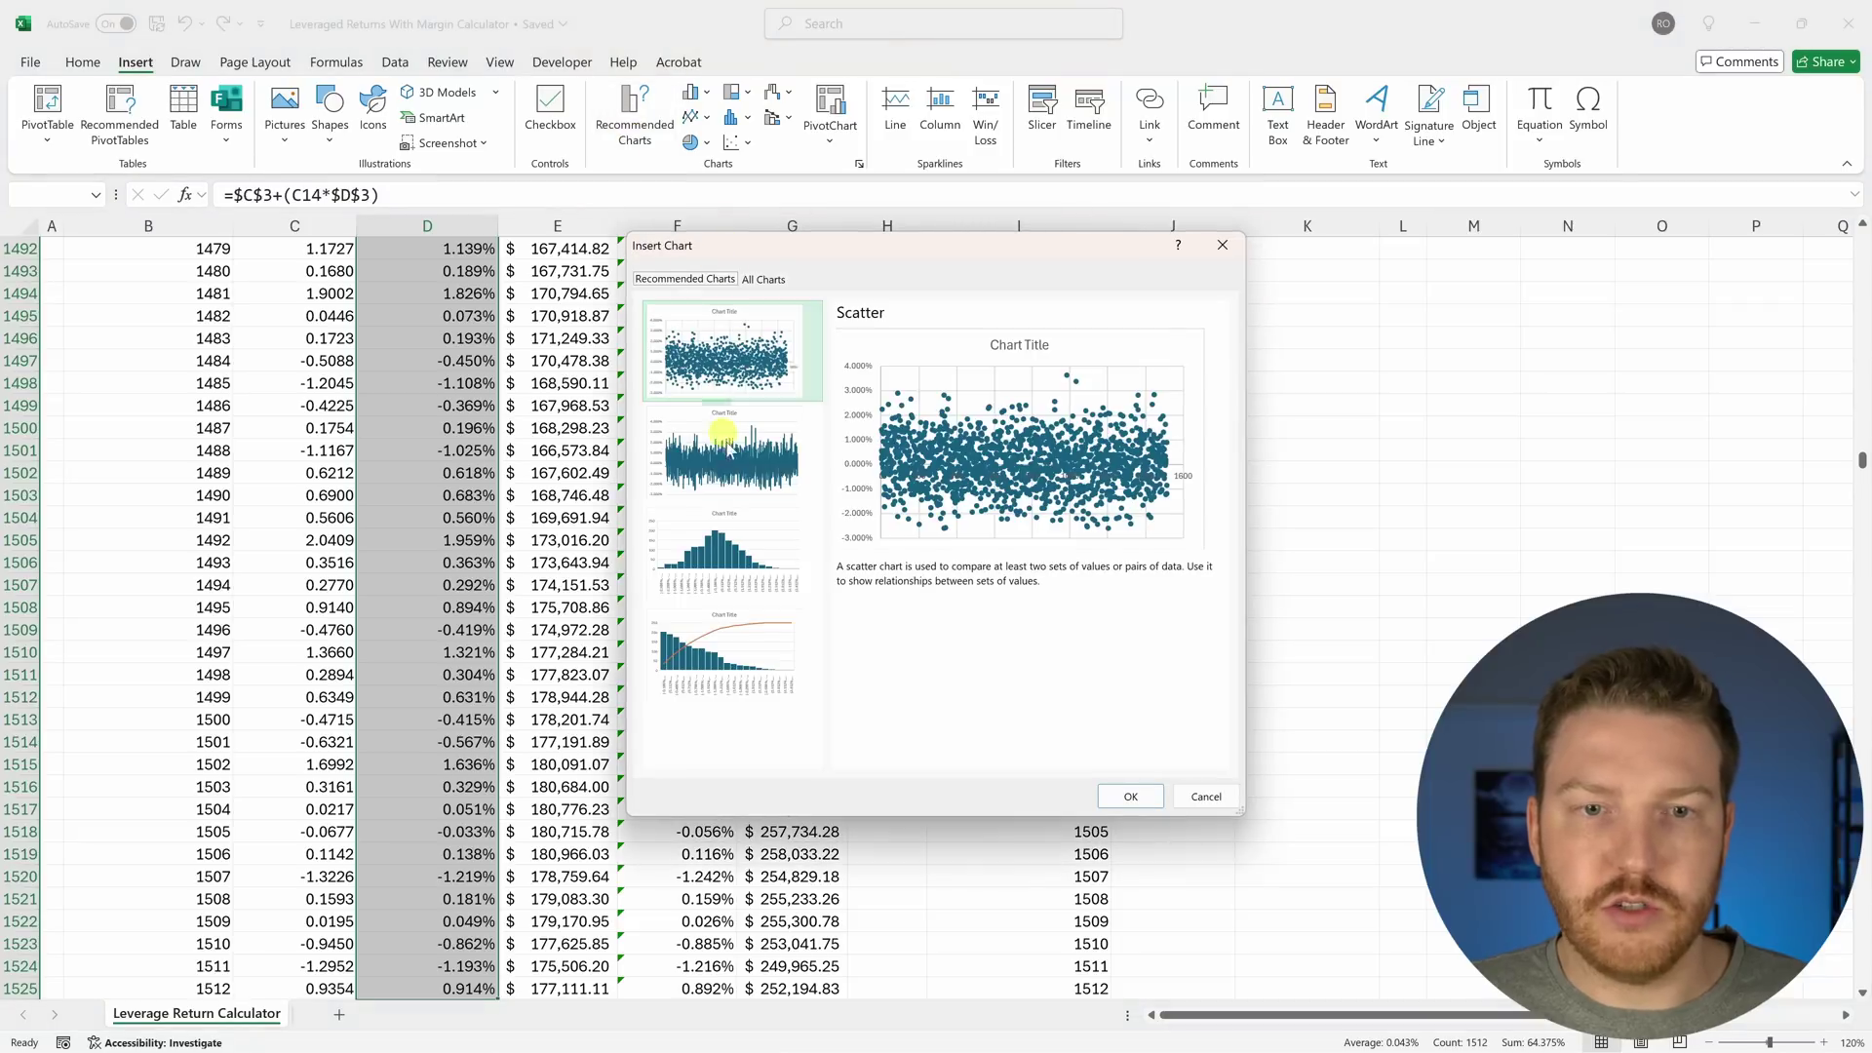
click(727, 548)
click(1130, 796)
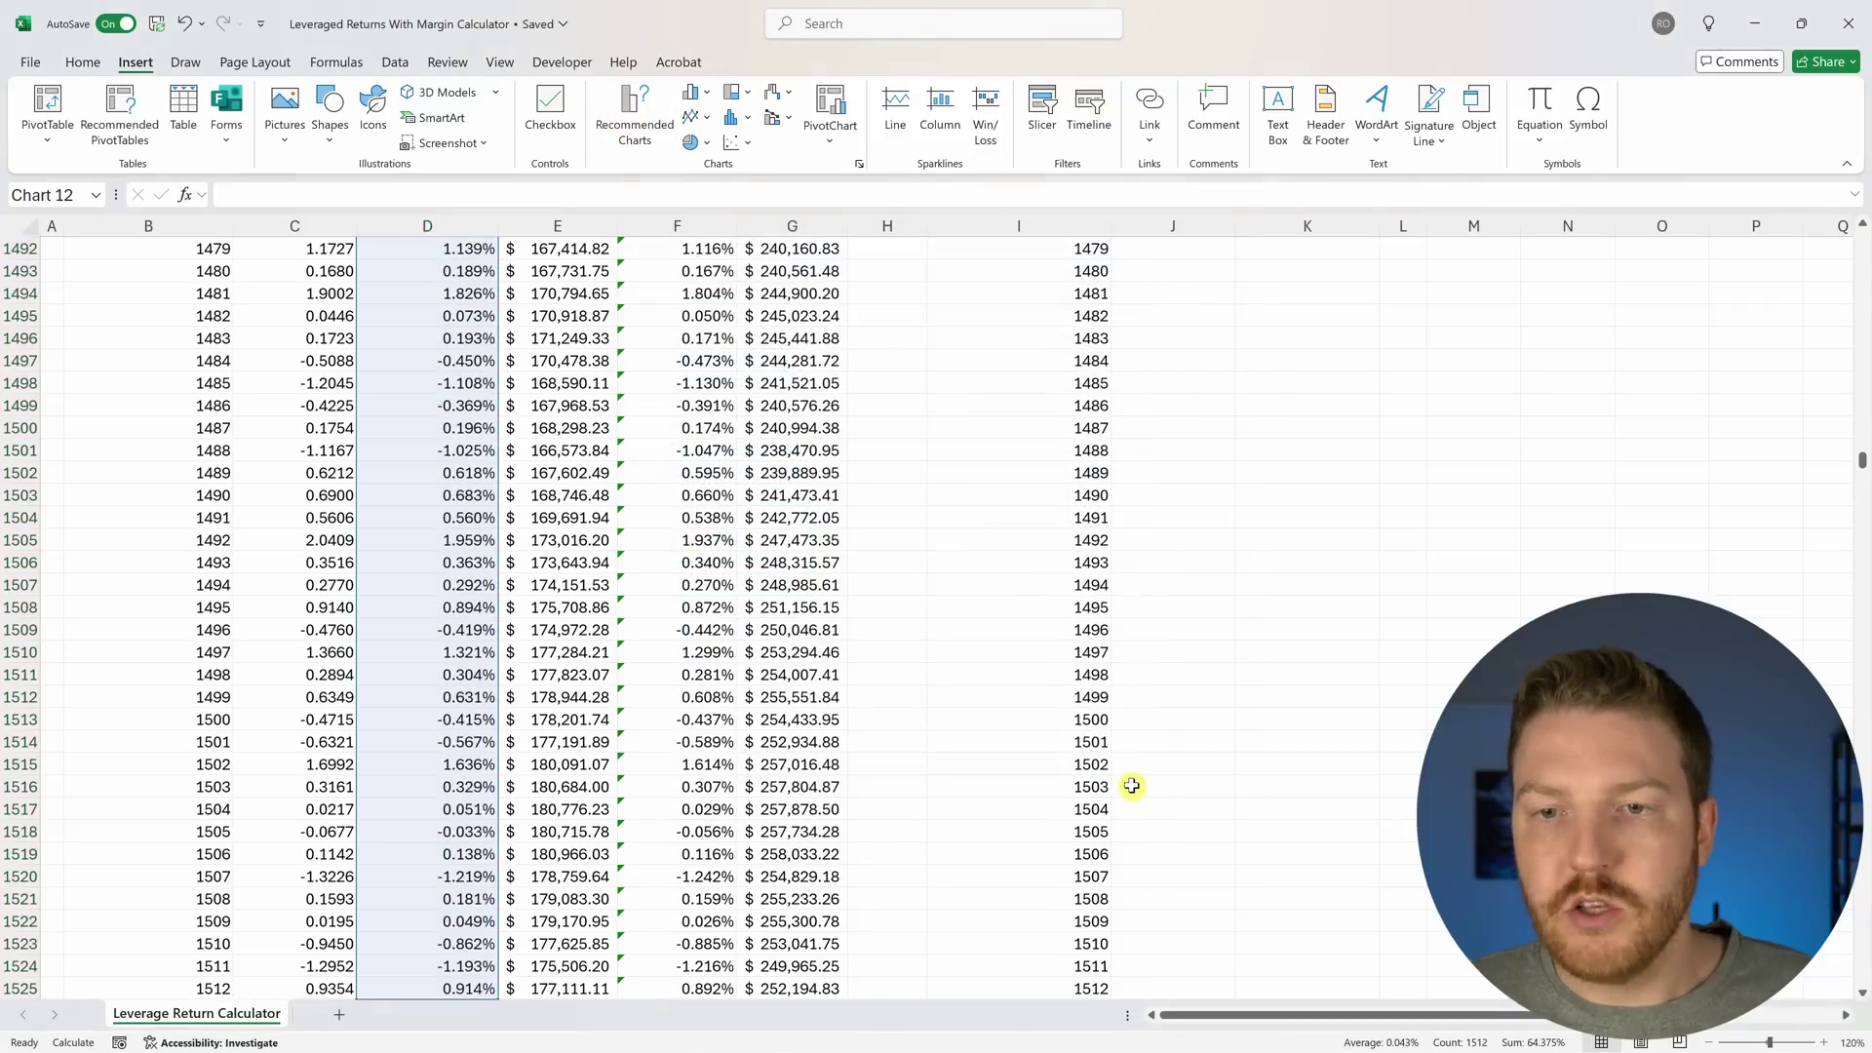
drag(665, 450, 502, 329)
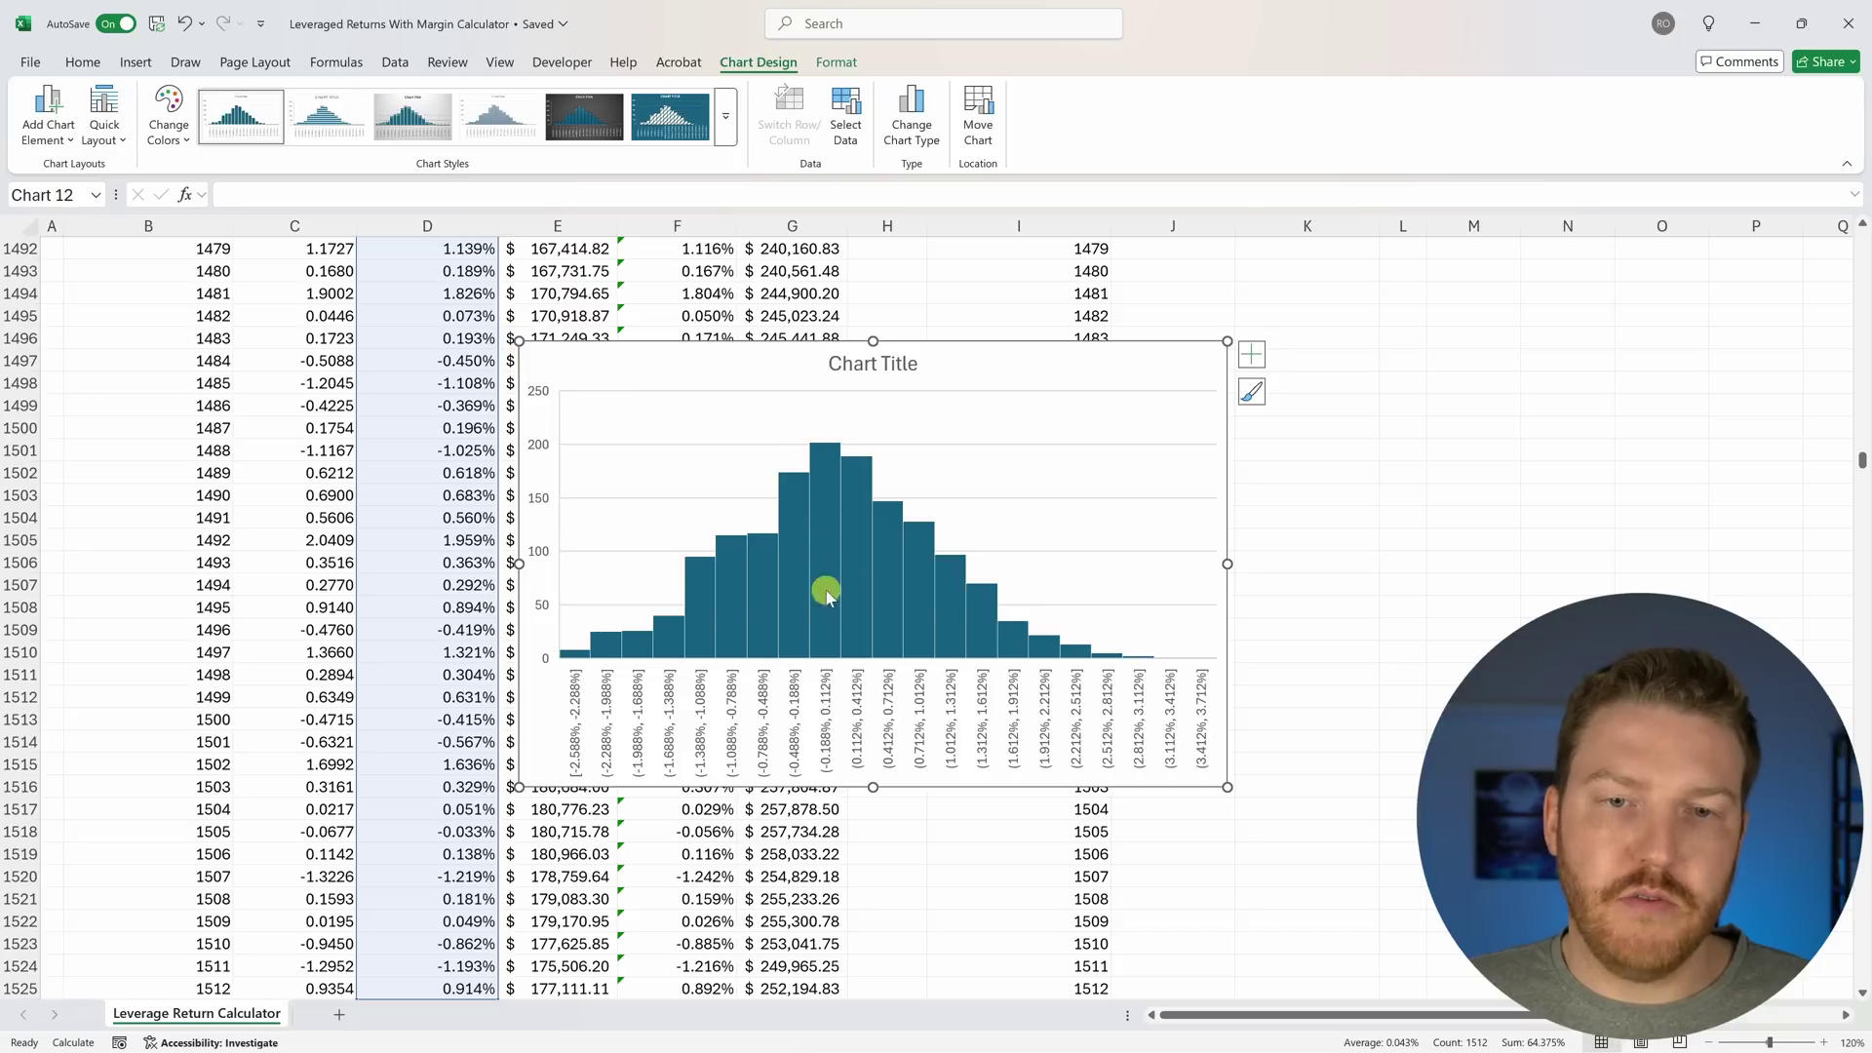
Delete the histogram, return to the top of the data, then undo to restore it.
mouse_move(819, 470)
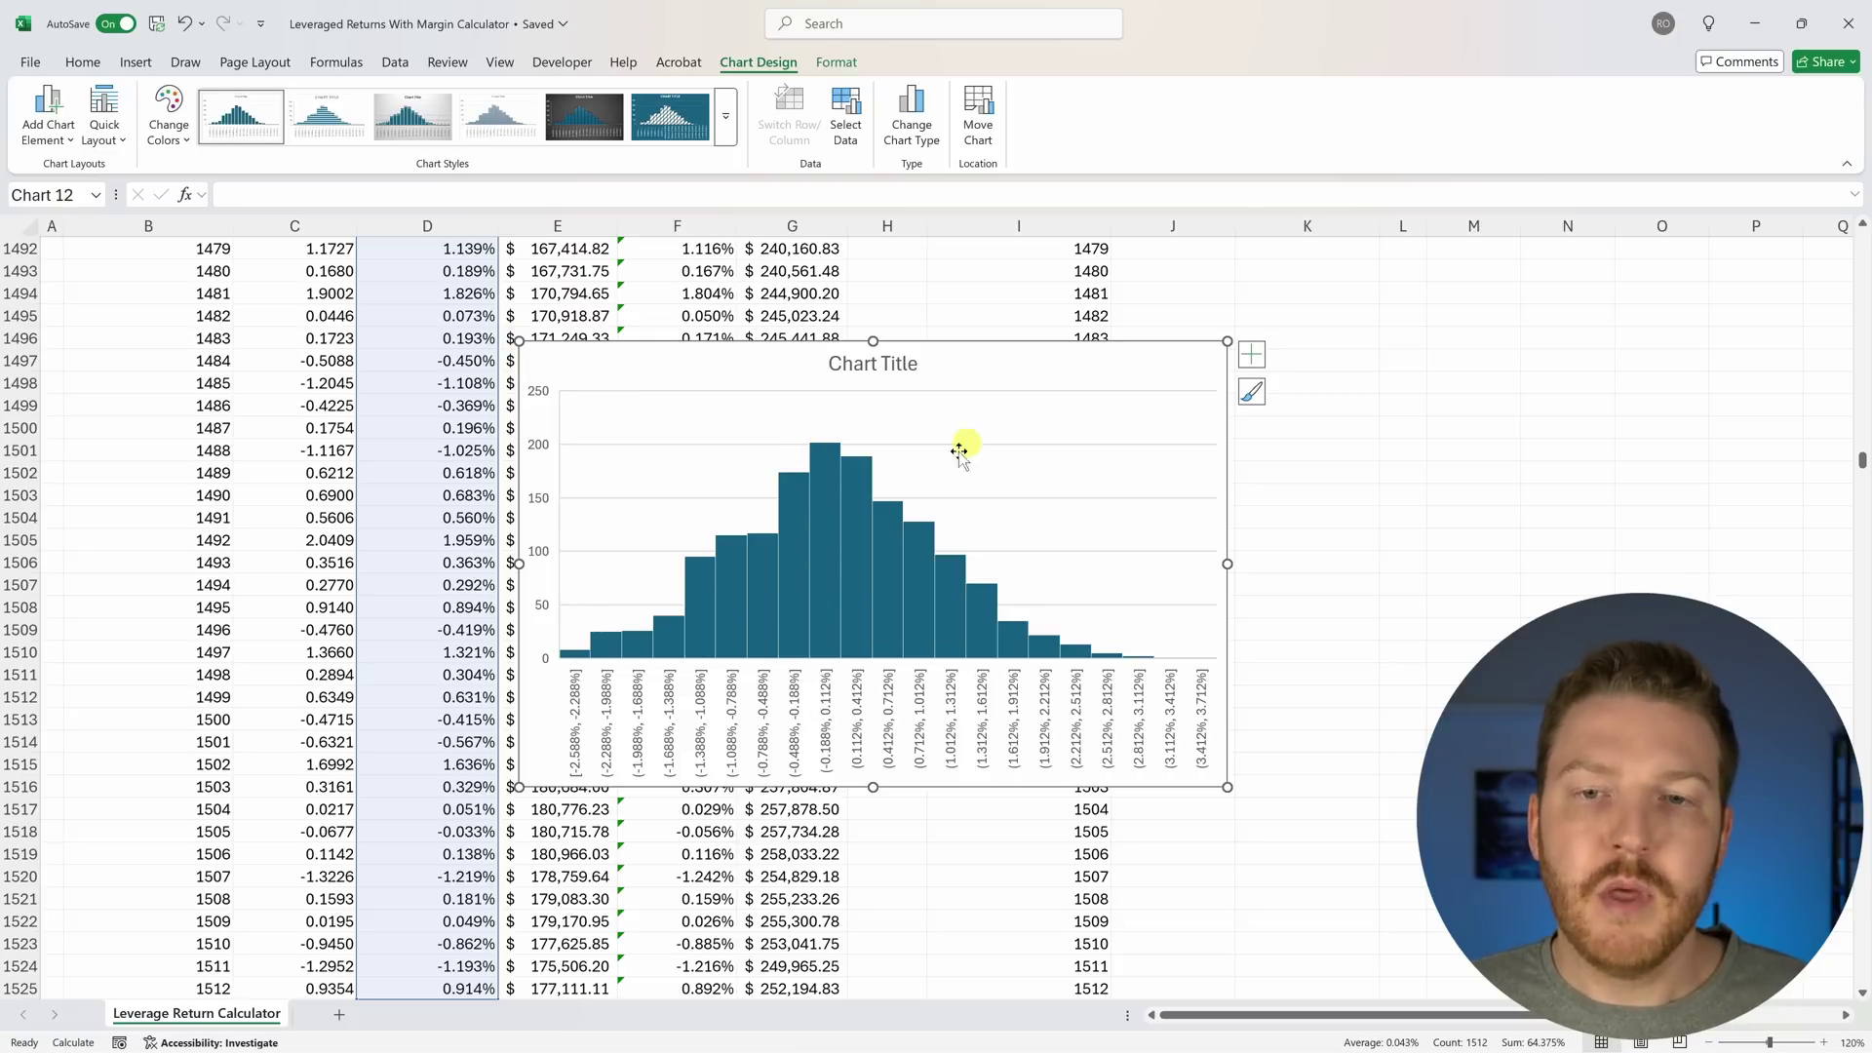
key(Delete)
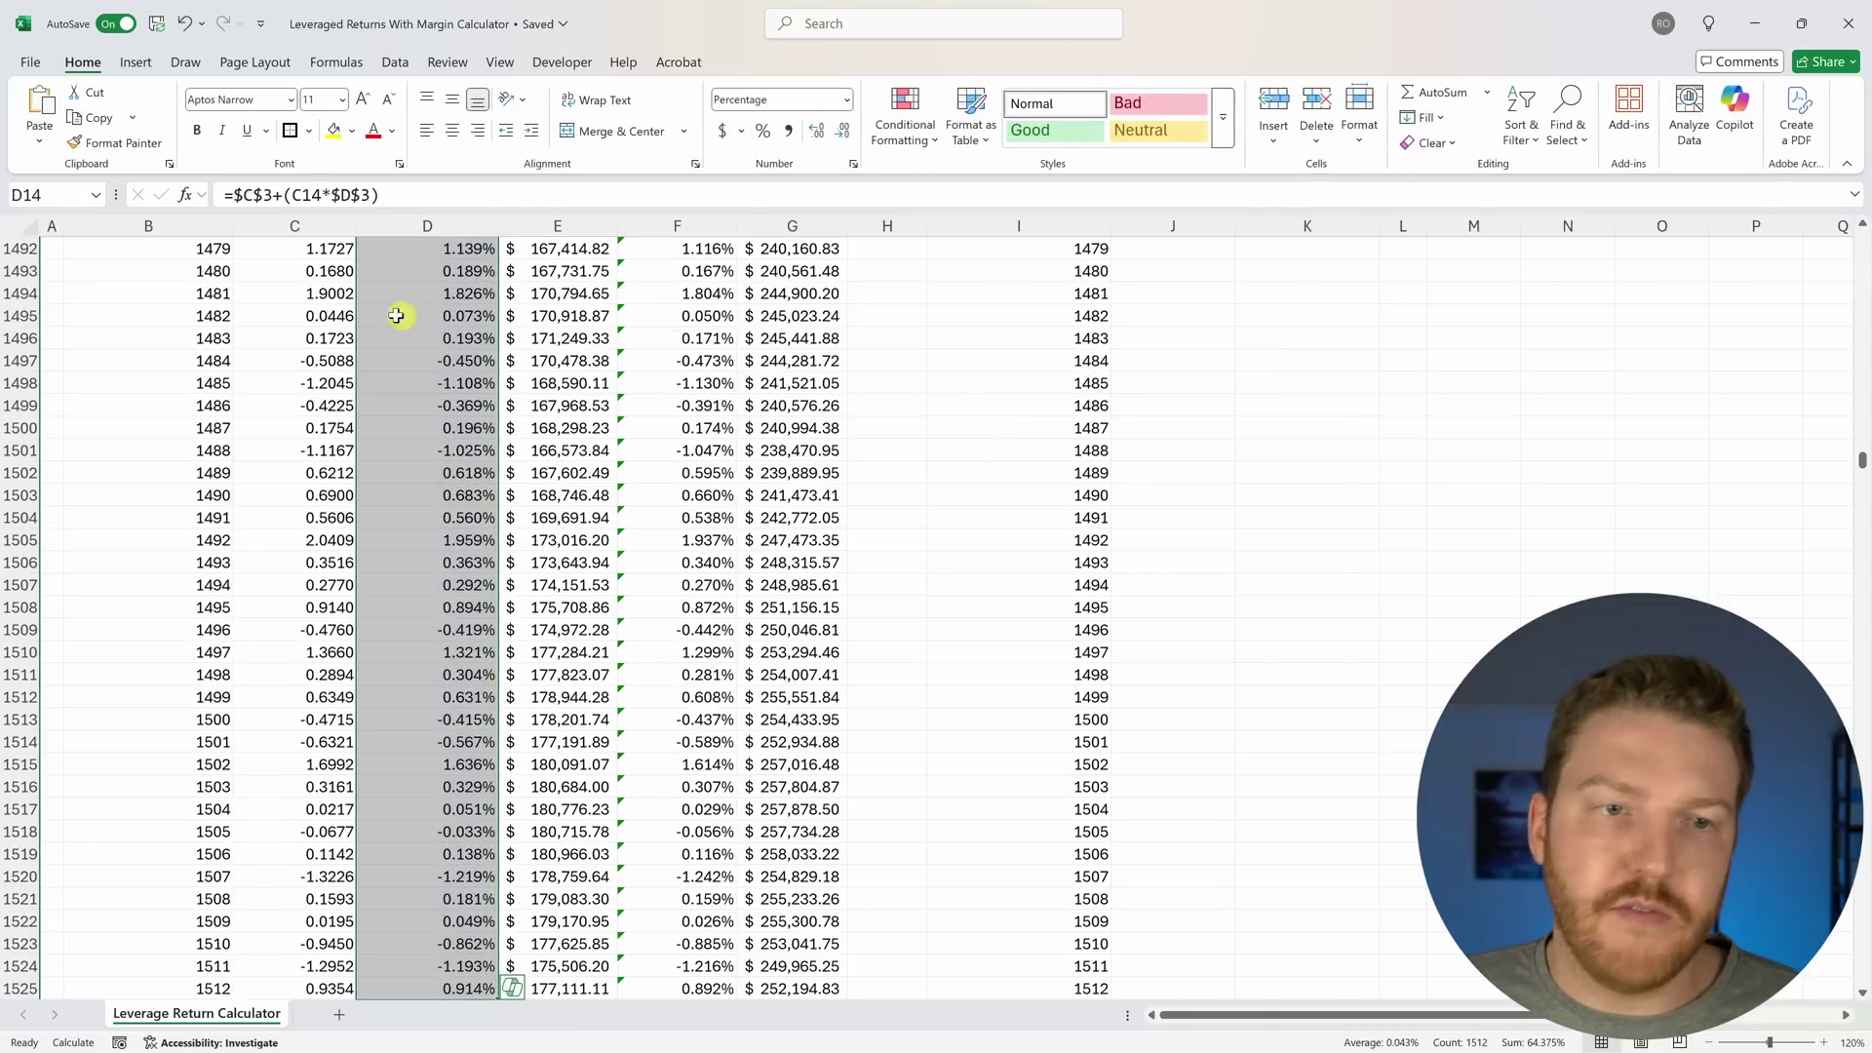
click(310, 321)
key(ctrl+Up)
key(Up)
key(Up)
key(Up)
key(Up)
key(Up)
key(Up)
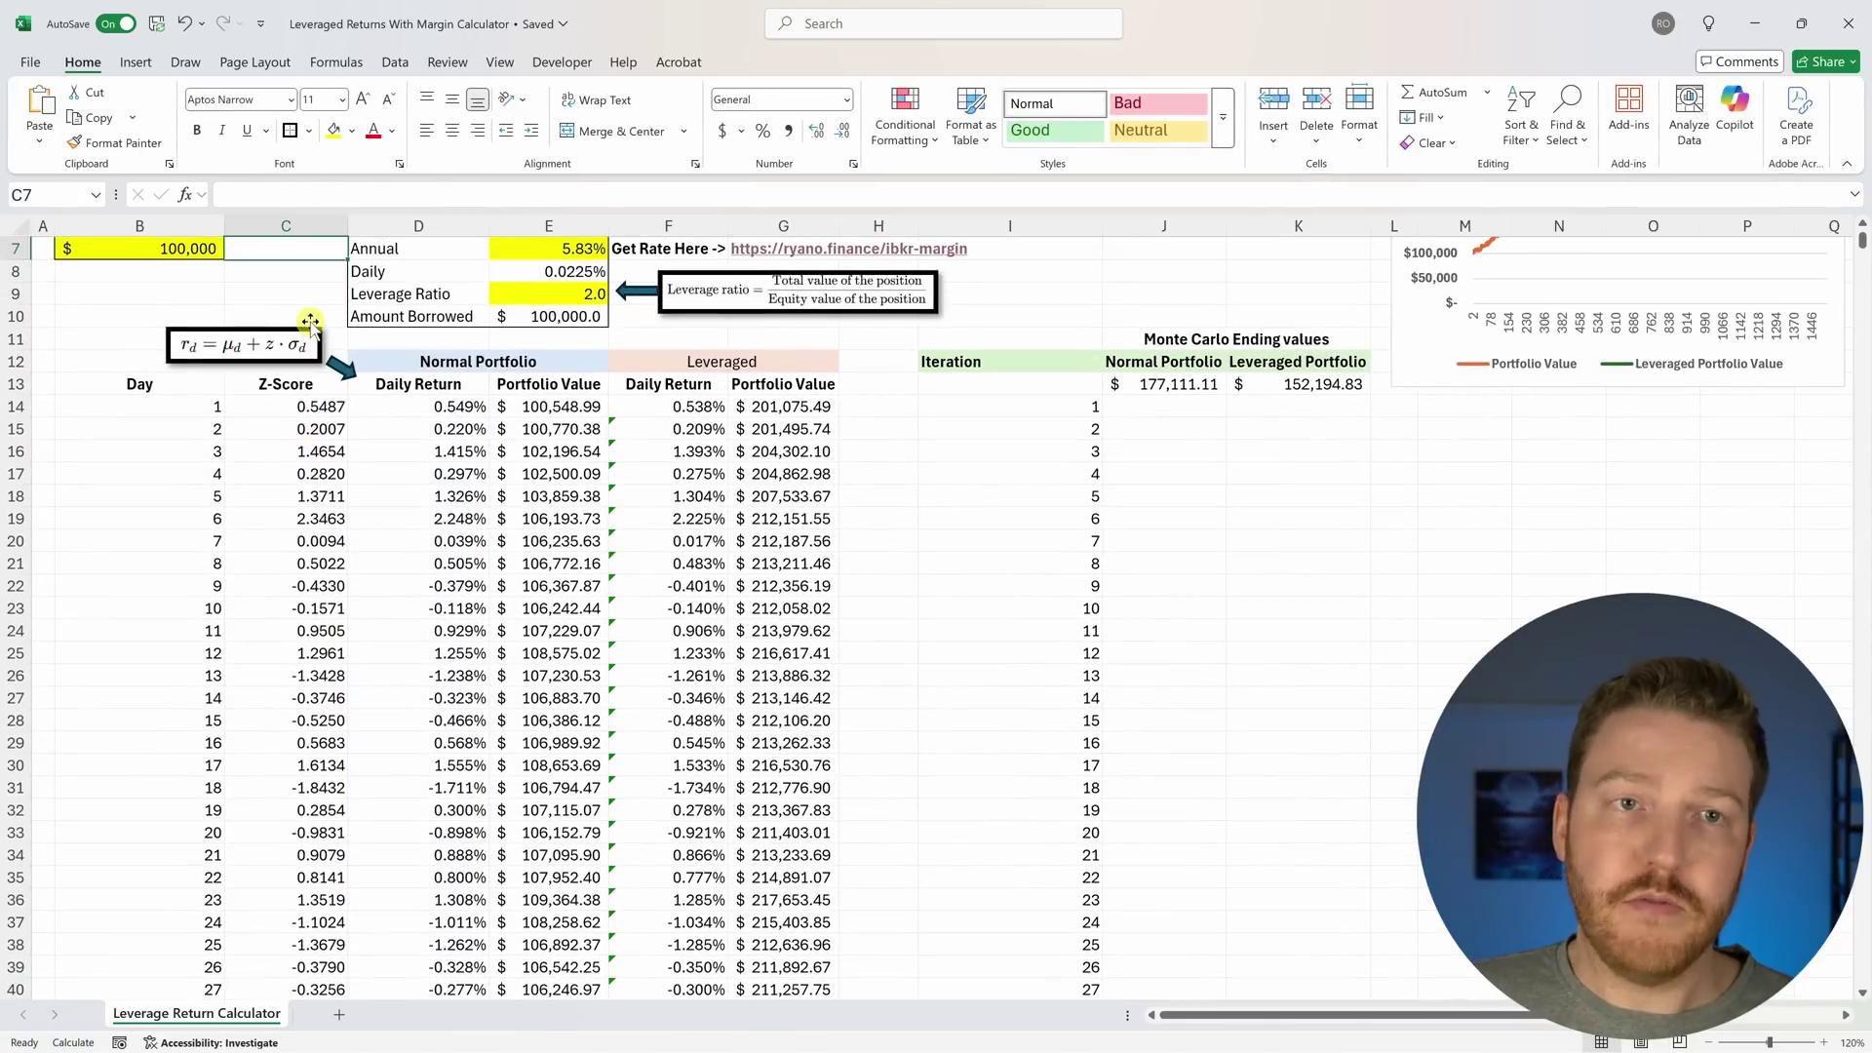
key(ctrl+z)
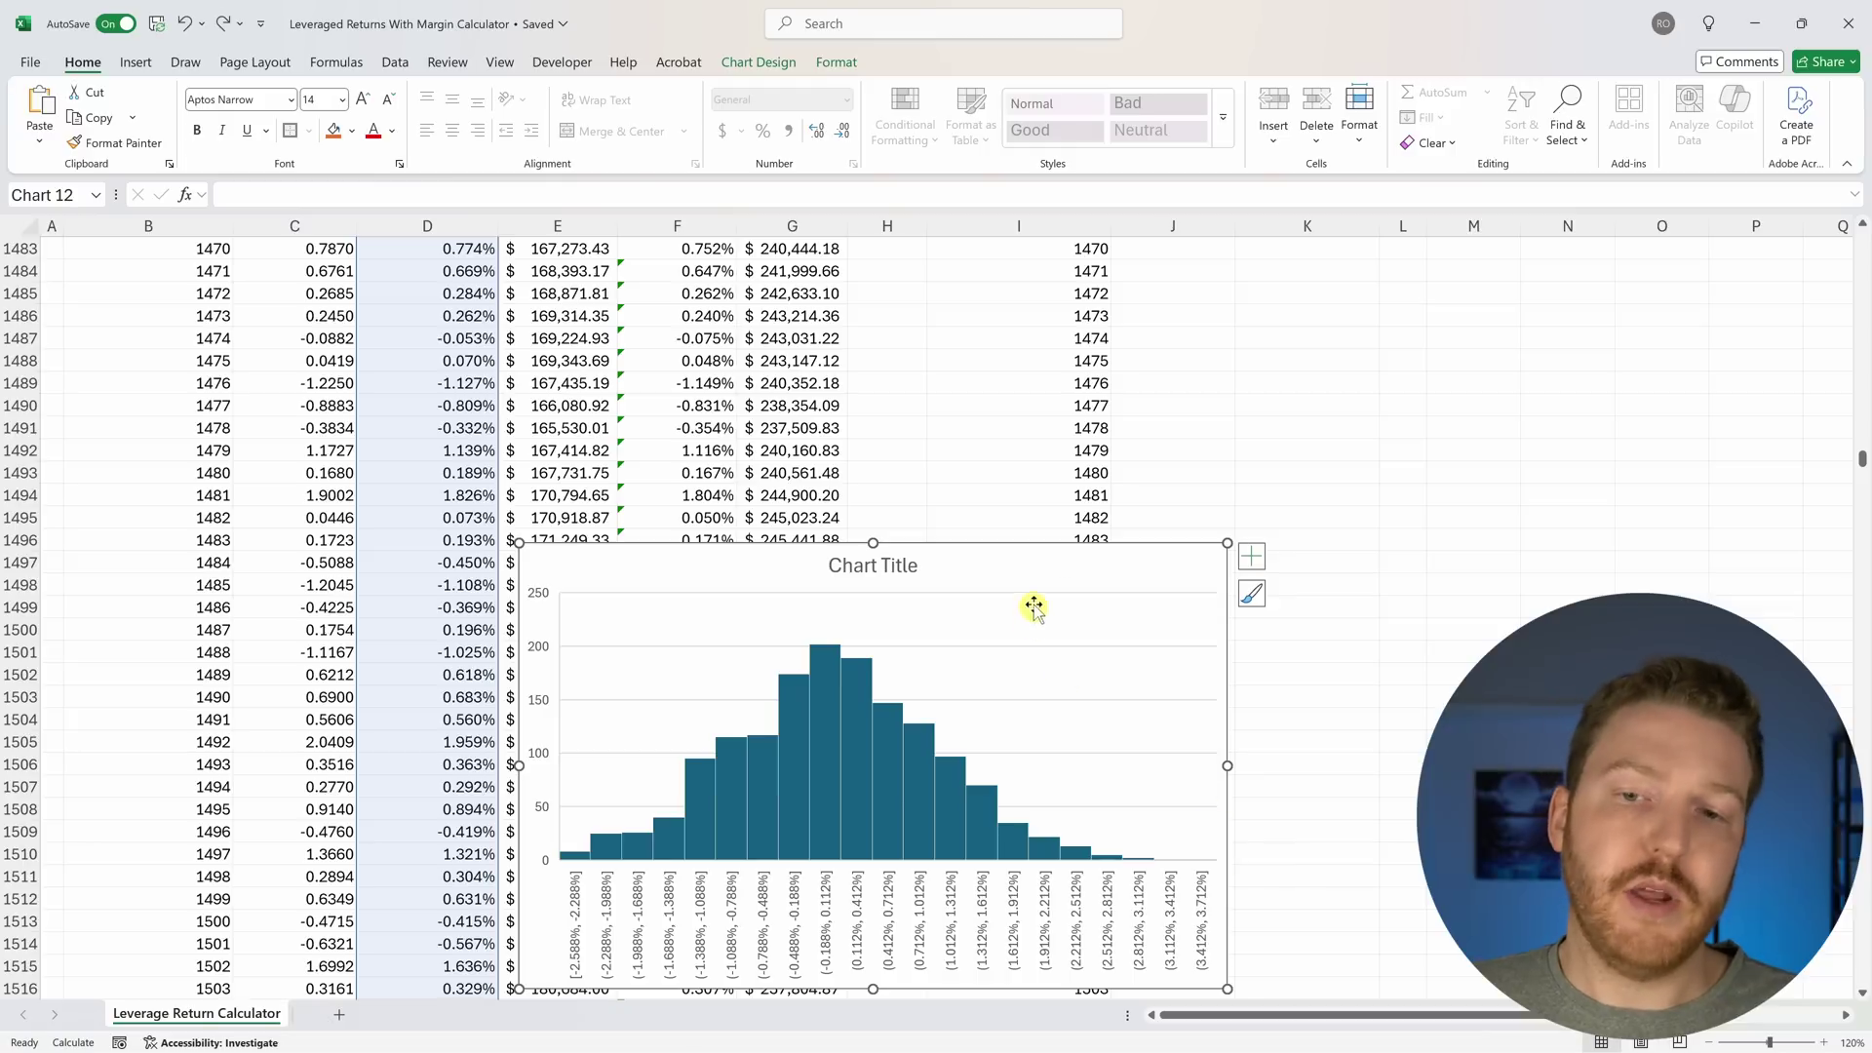
Delete the histogram again and review D14's daily return and E14's =$B$7*(1+D14) formulas.
key(Delete)
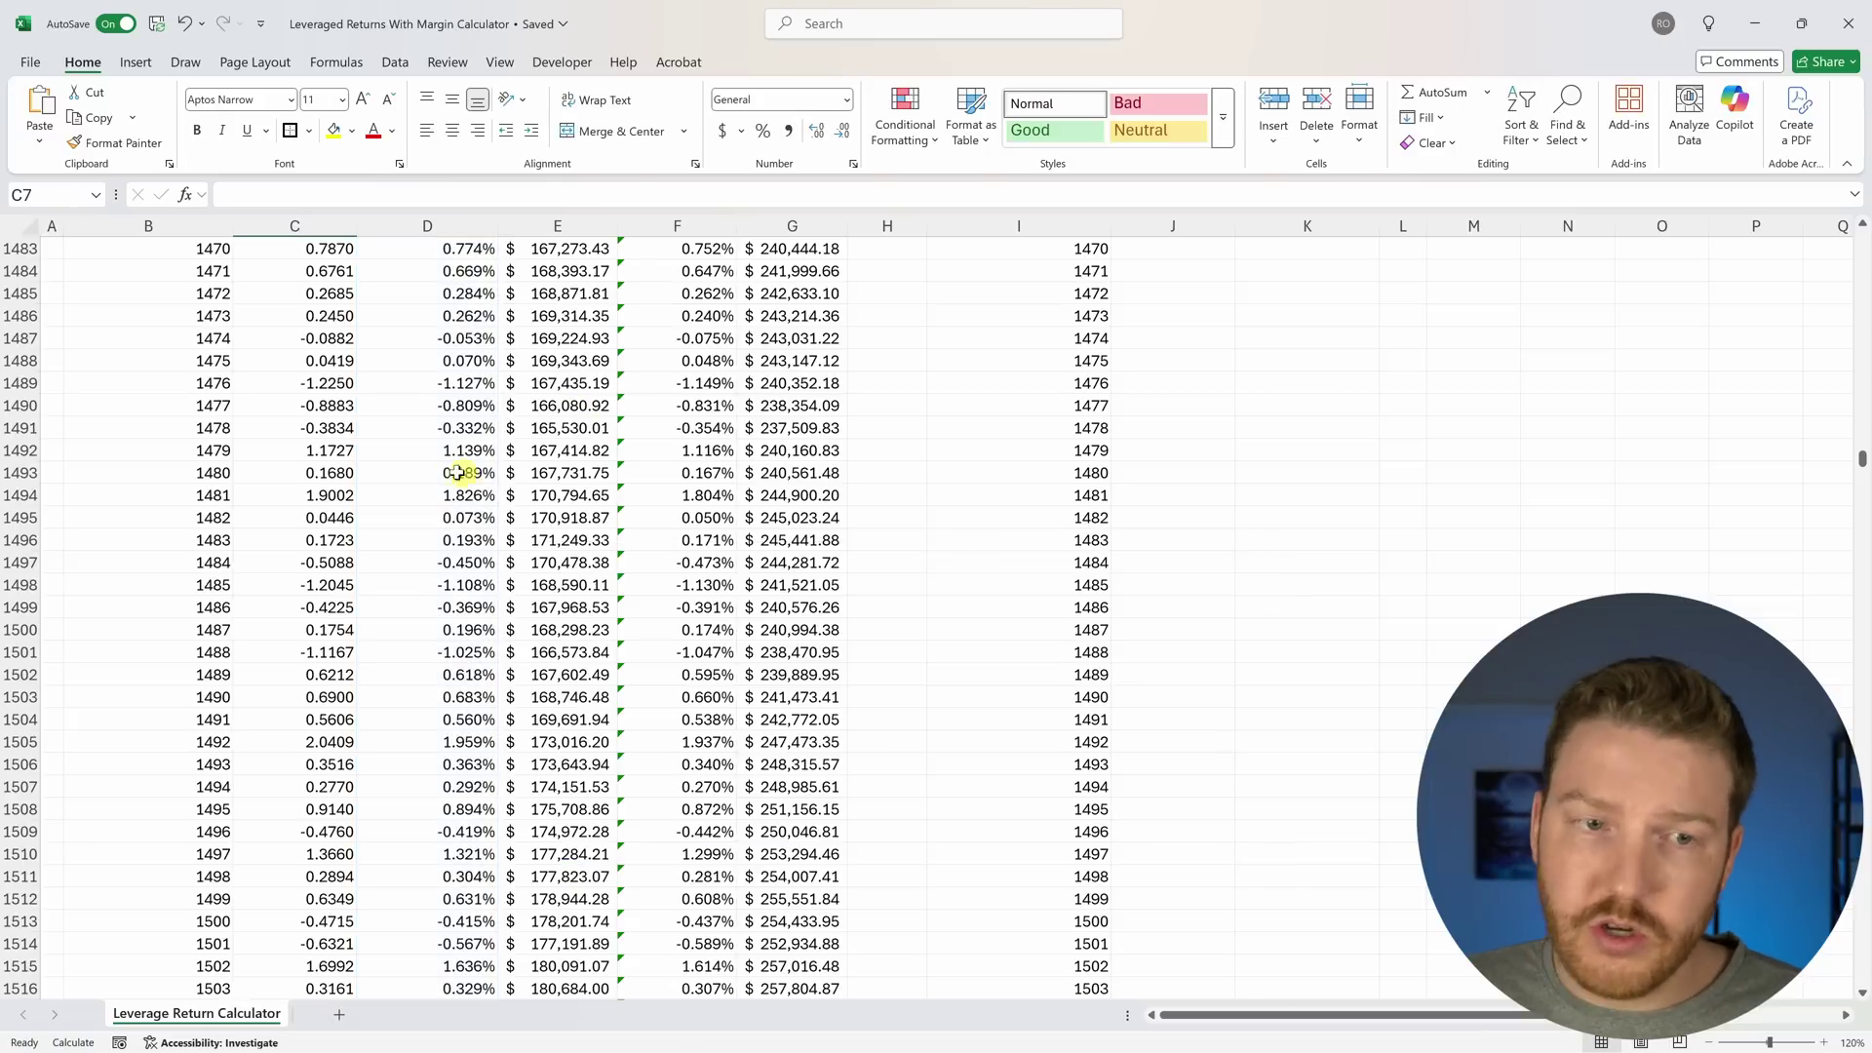
click(455, 454)
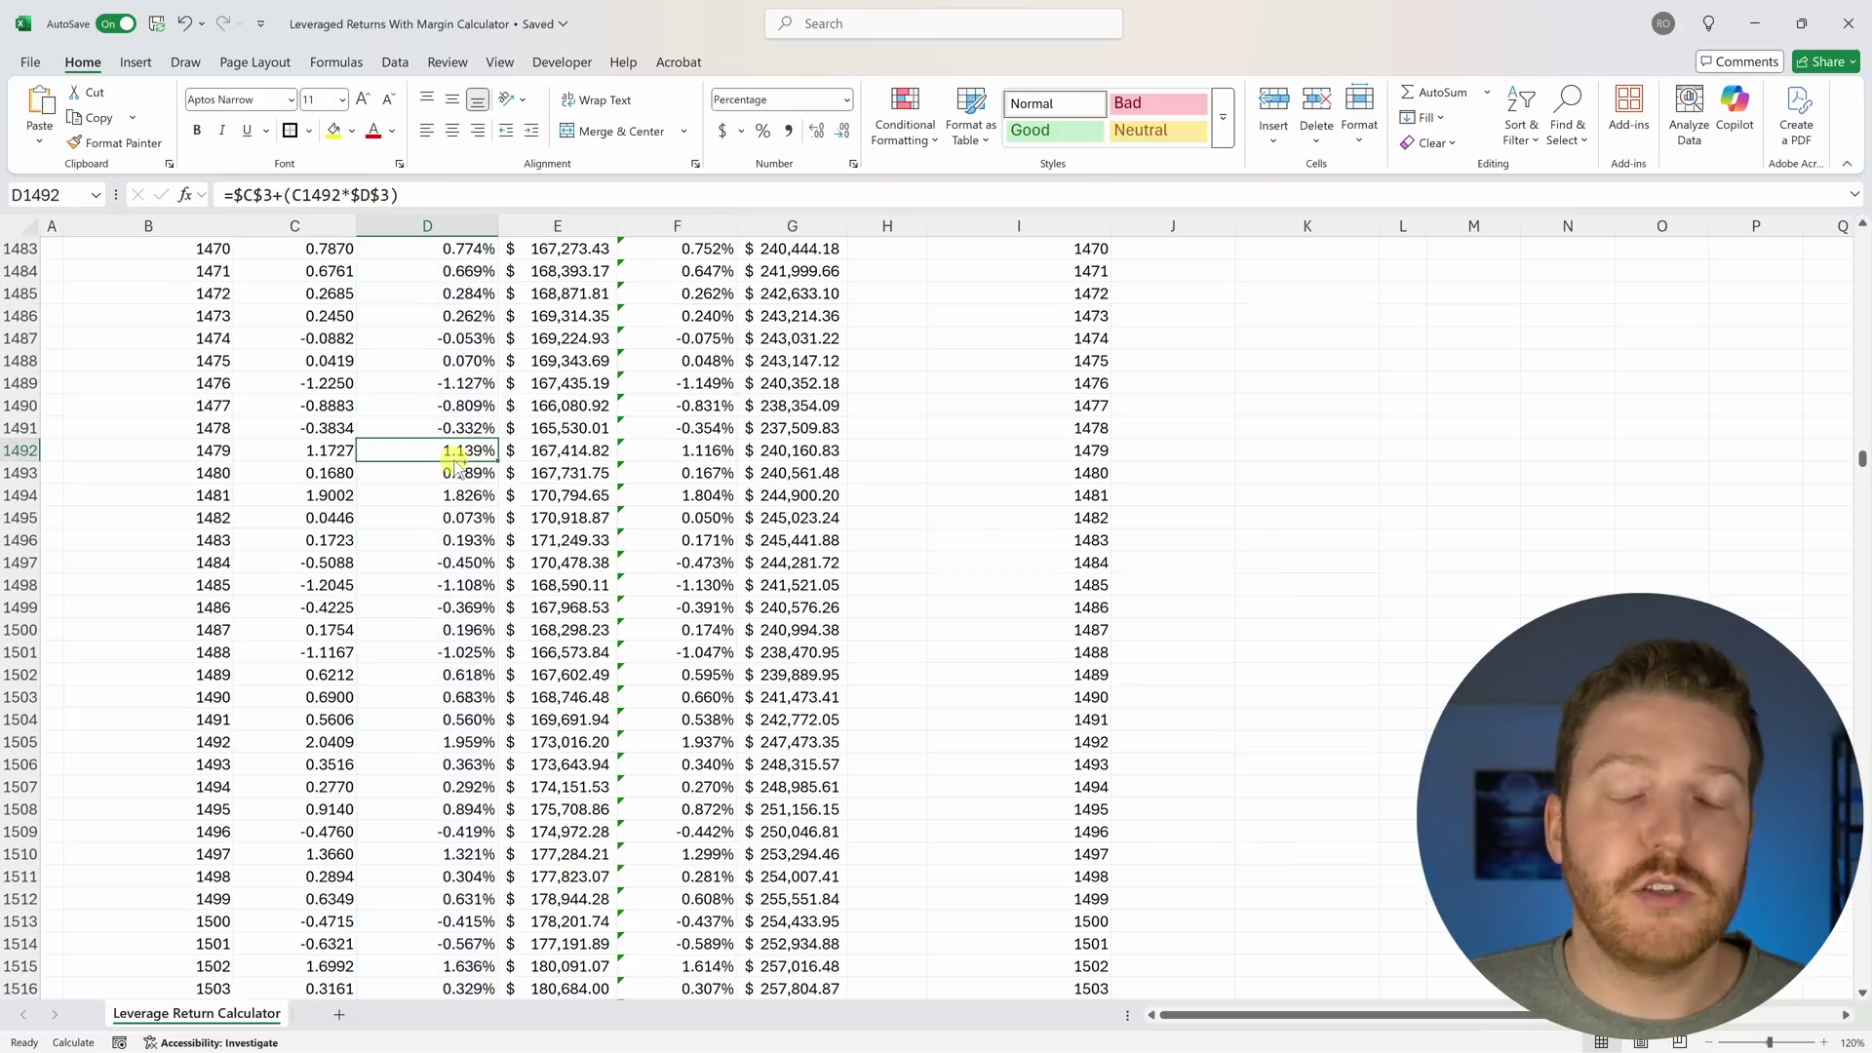
key(ctrl+Up)
key(Up)
key(Up)
key(Up)
key(Up)
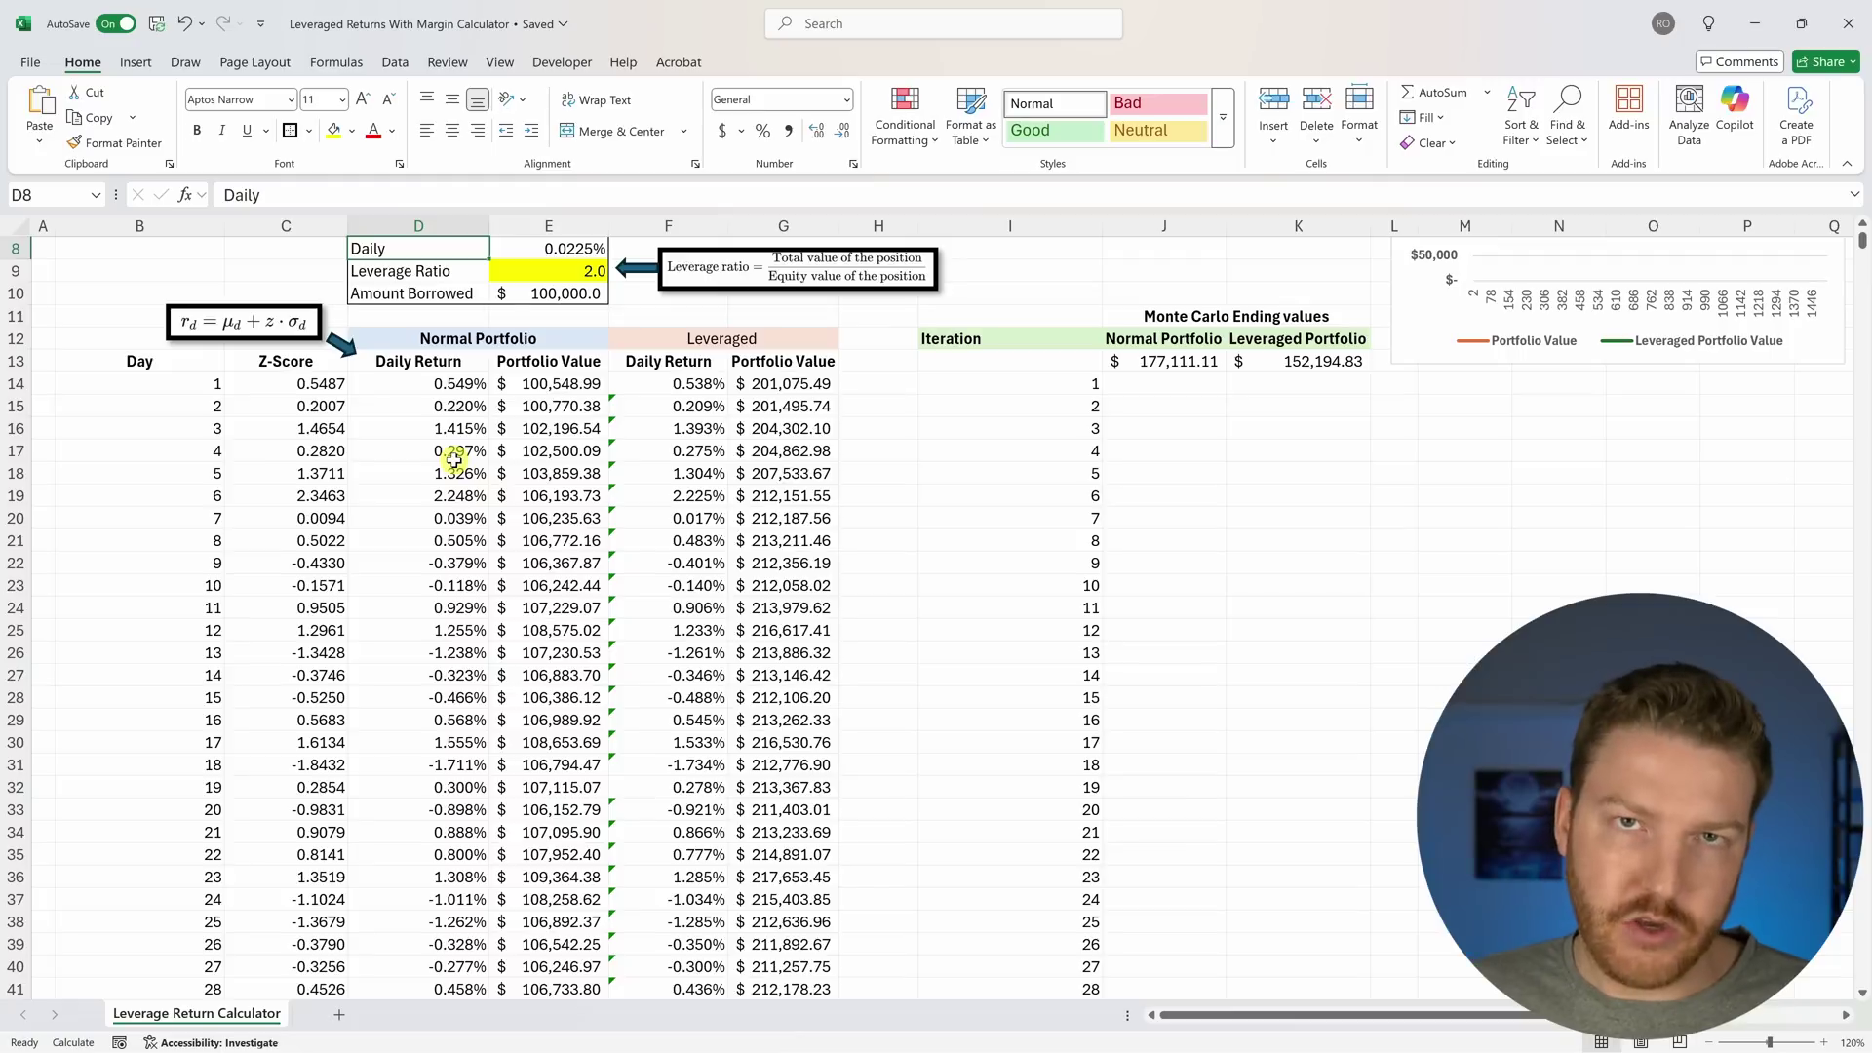
key(Up)
key(Up)
key(Up)
key(Up)
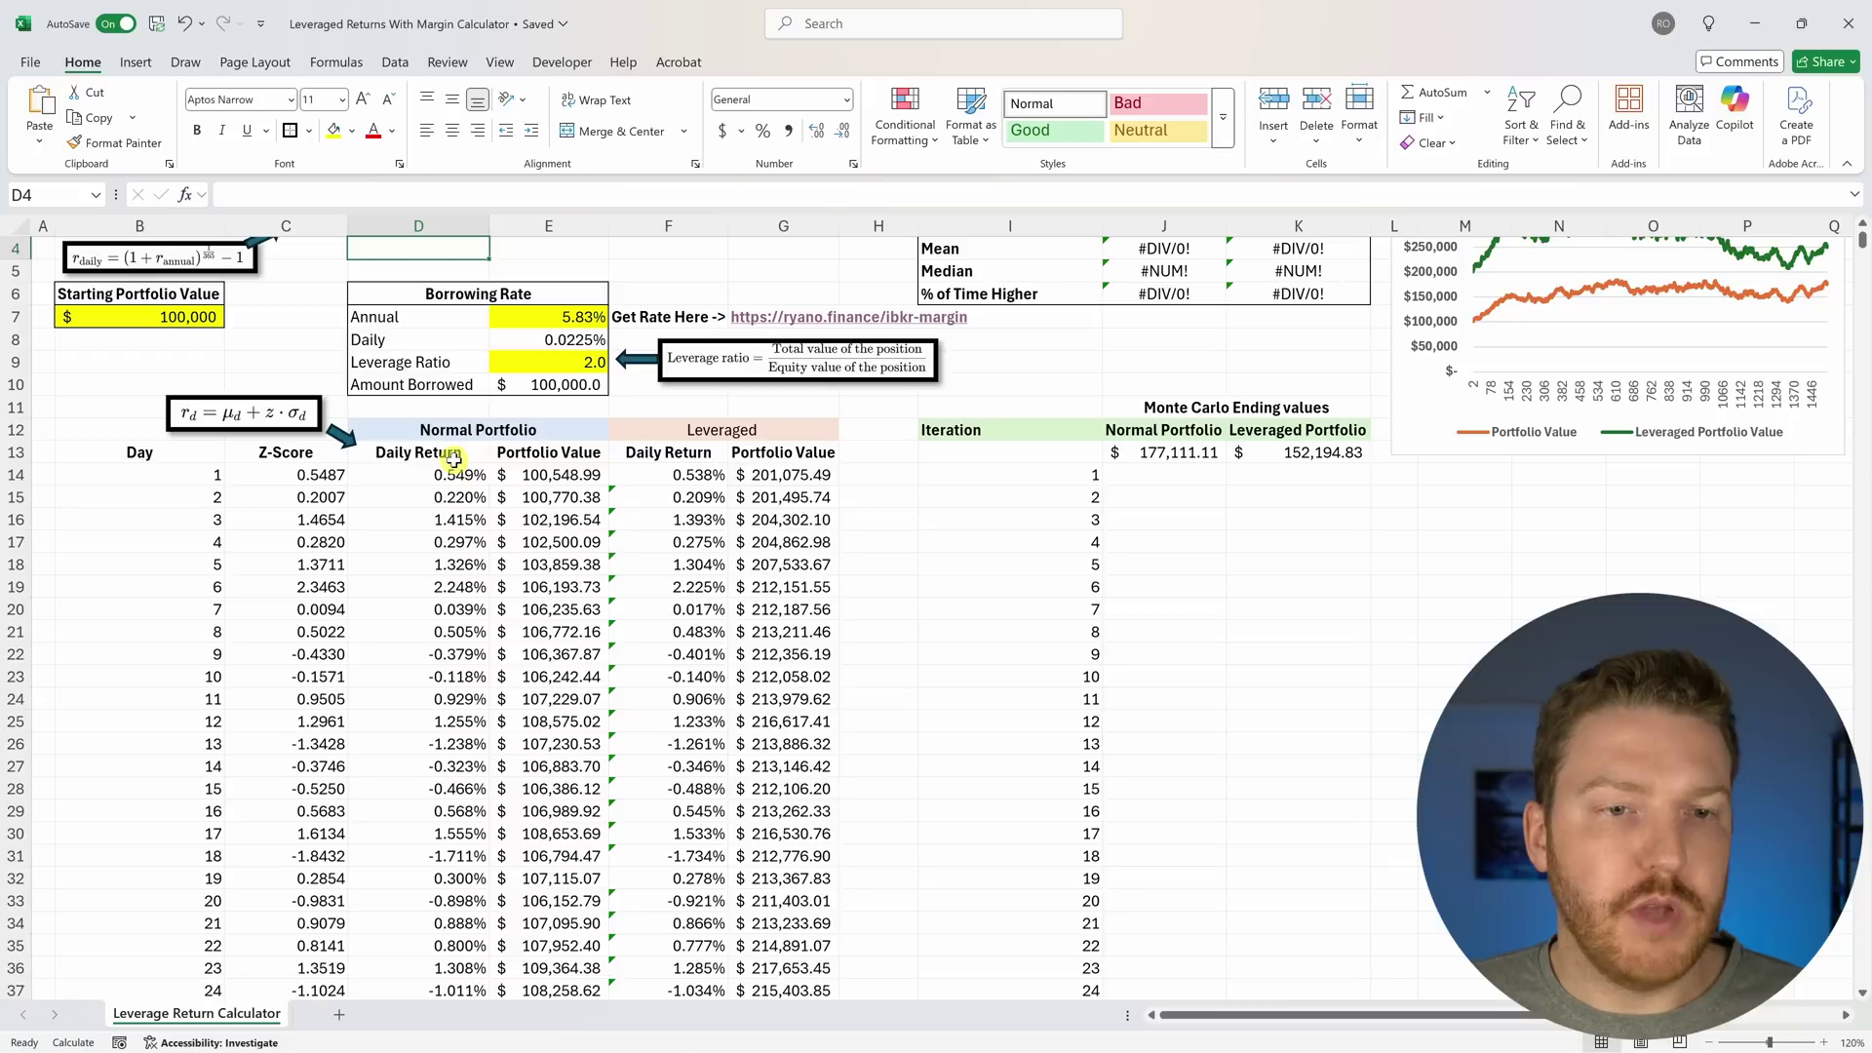
click(460, 477)
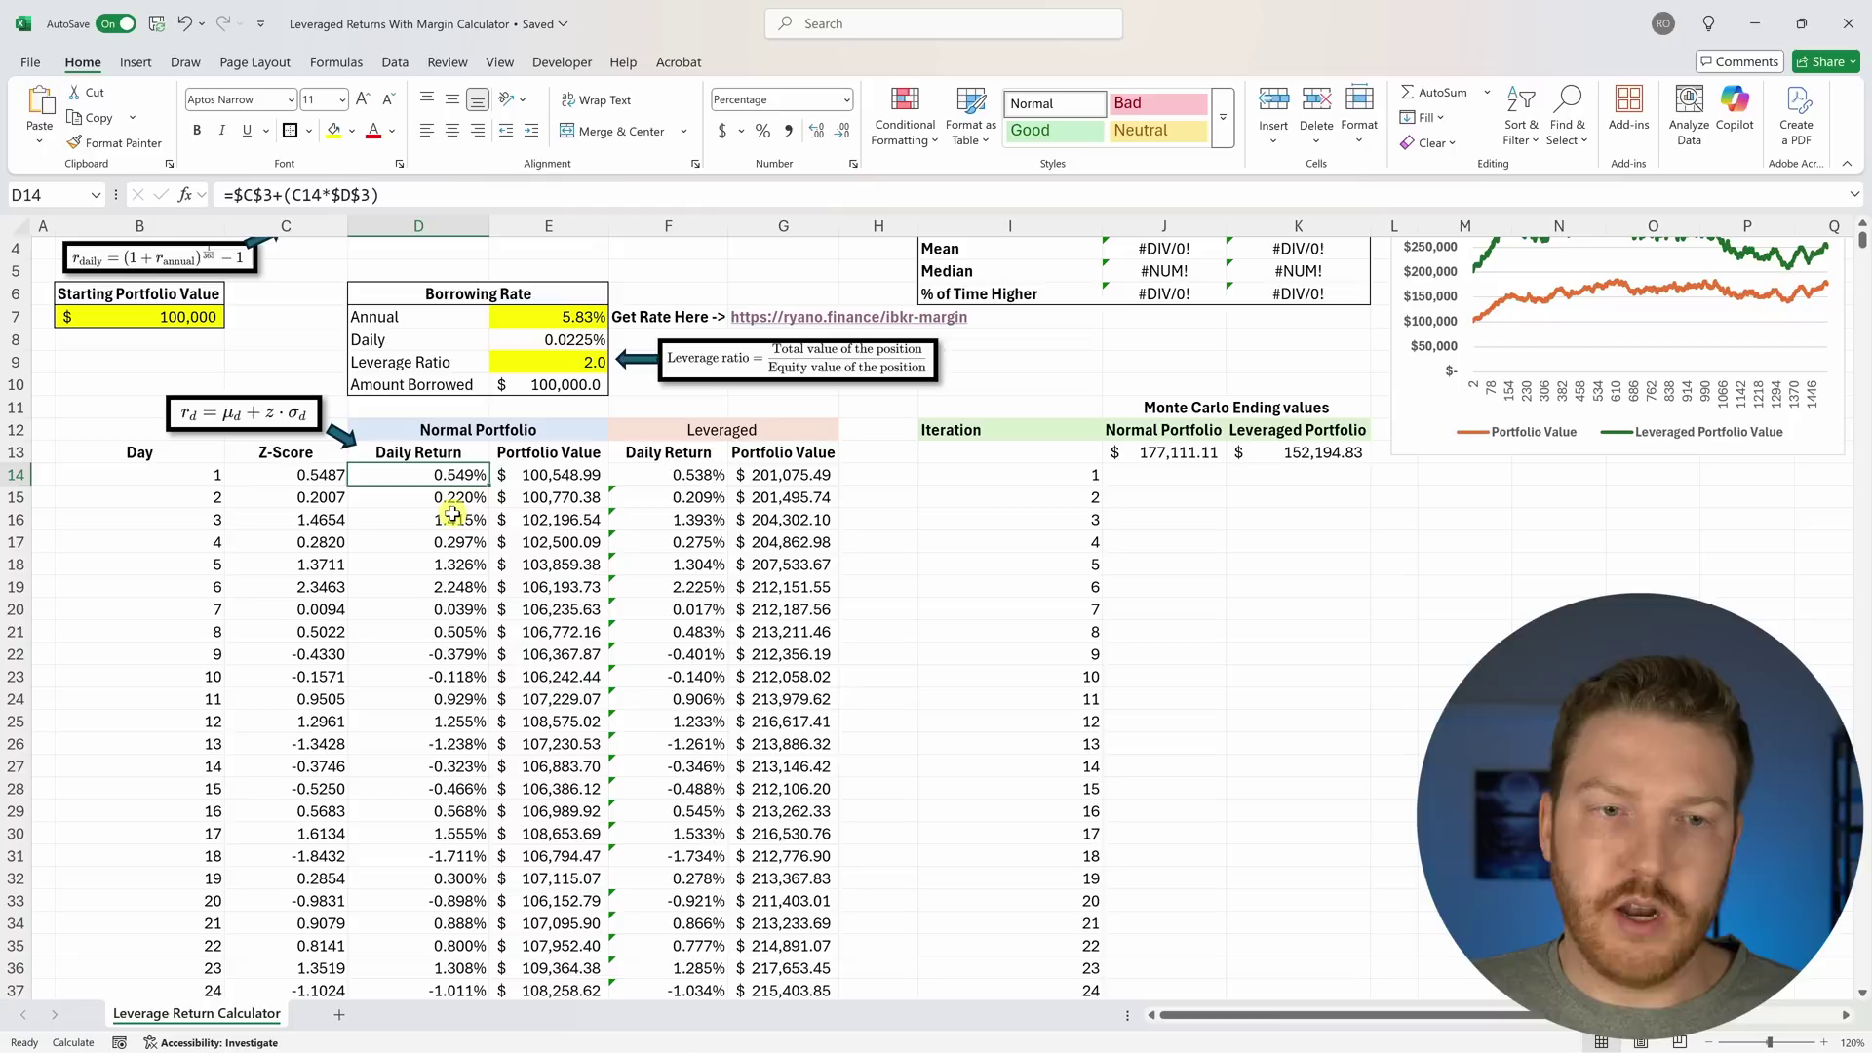
click(564, 476)
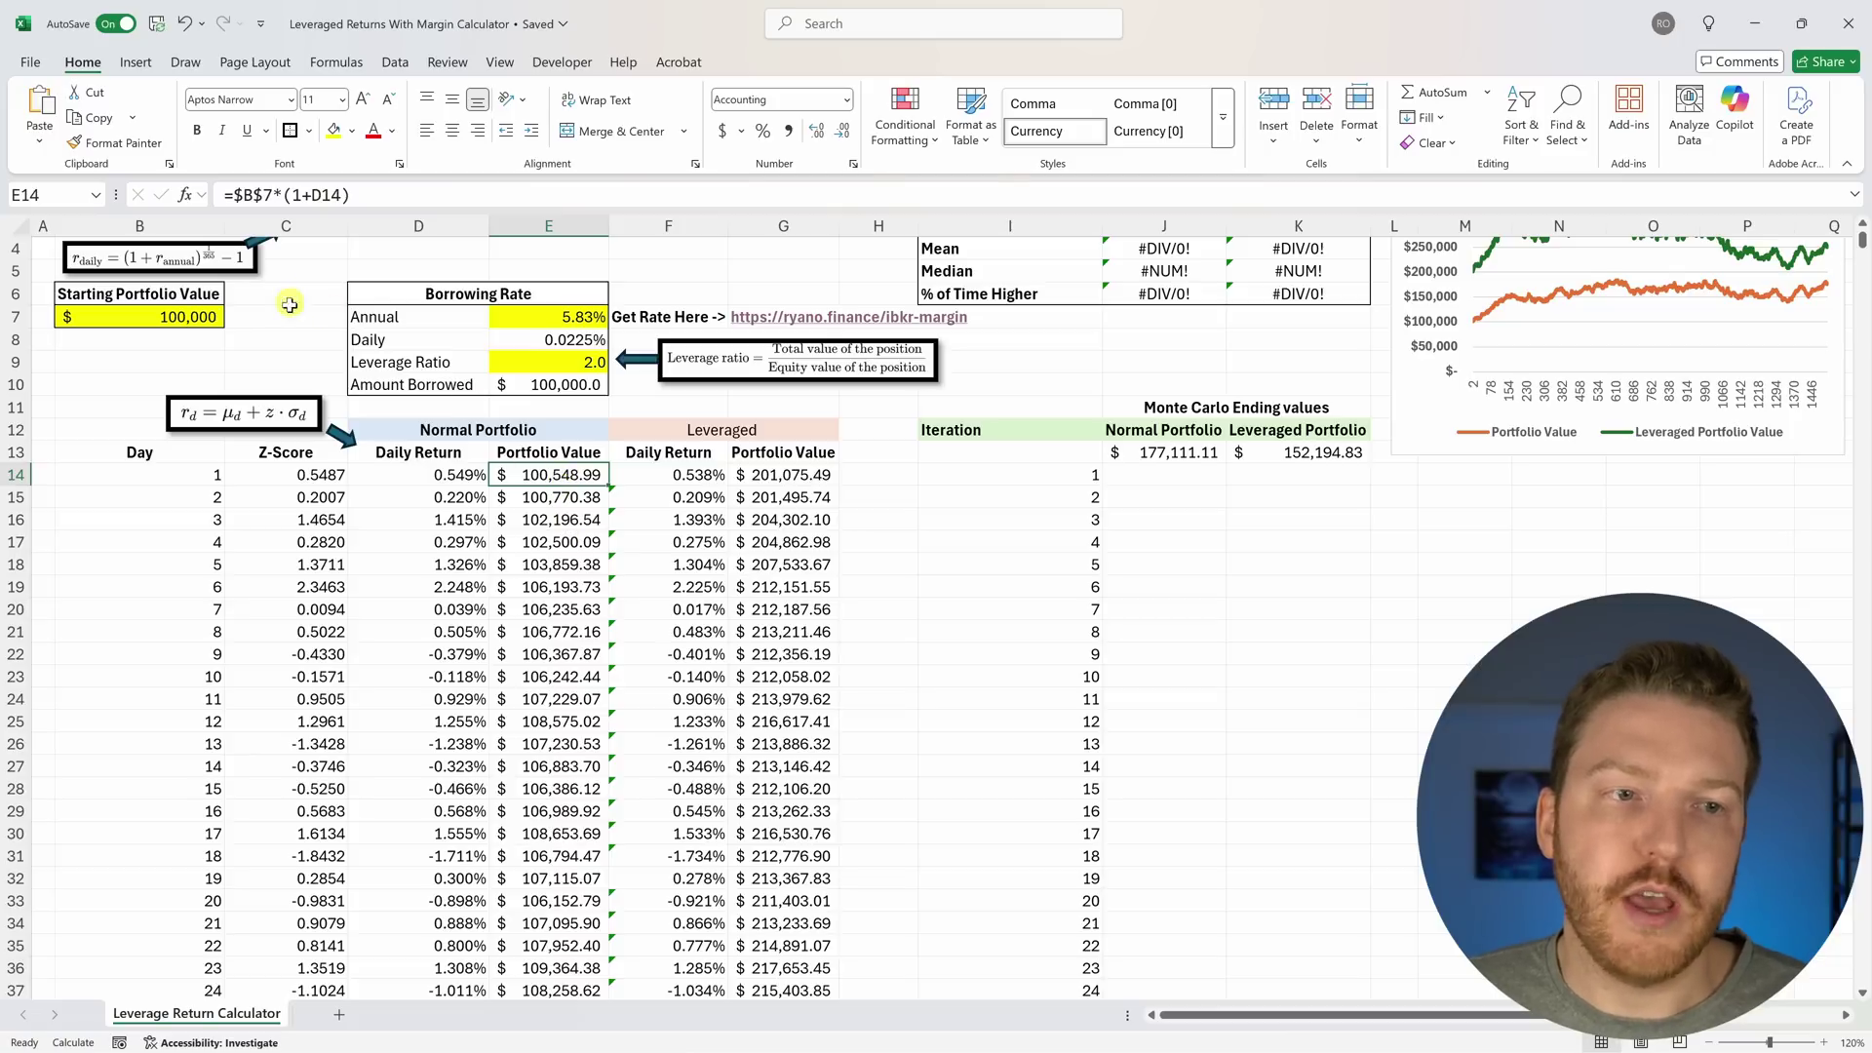
drag(441, 429, 539, 877)
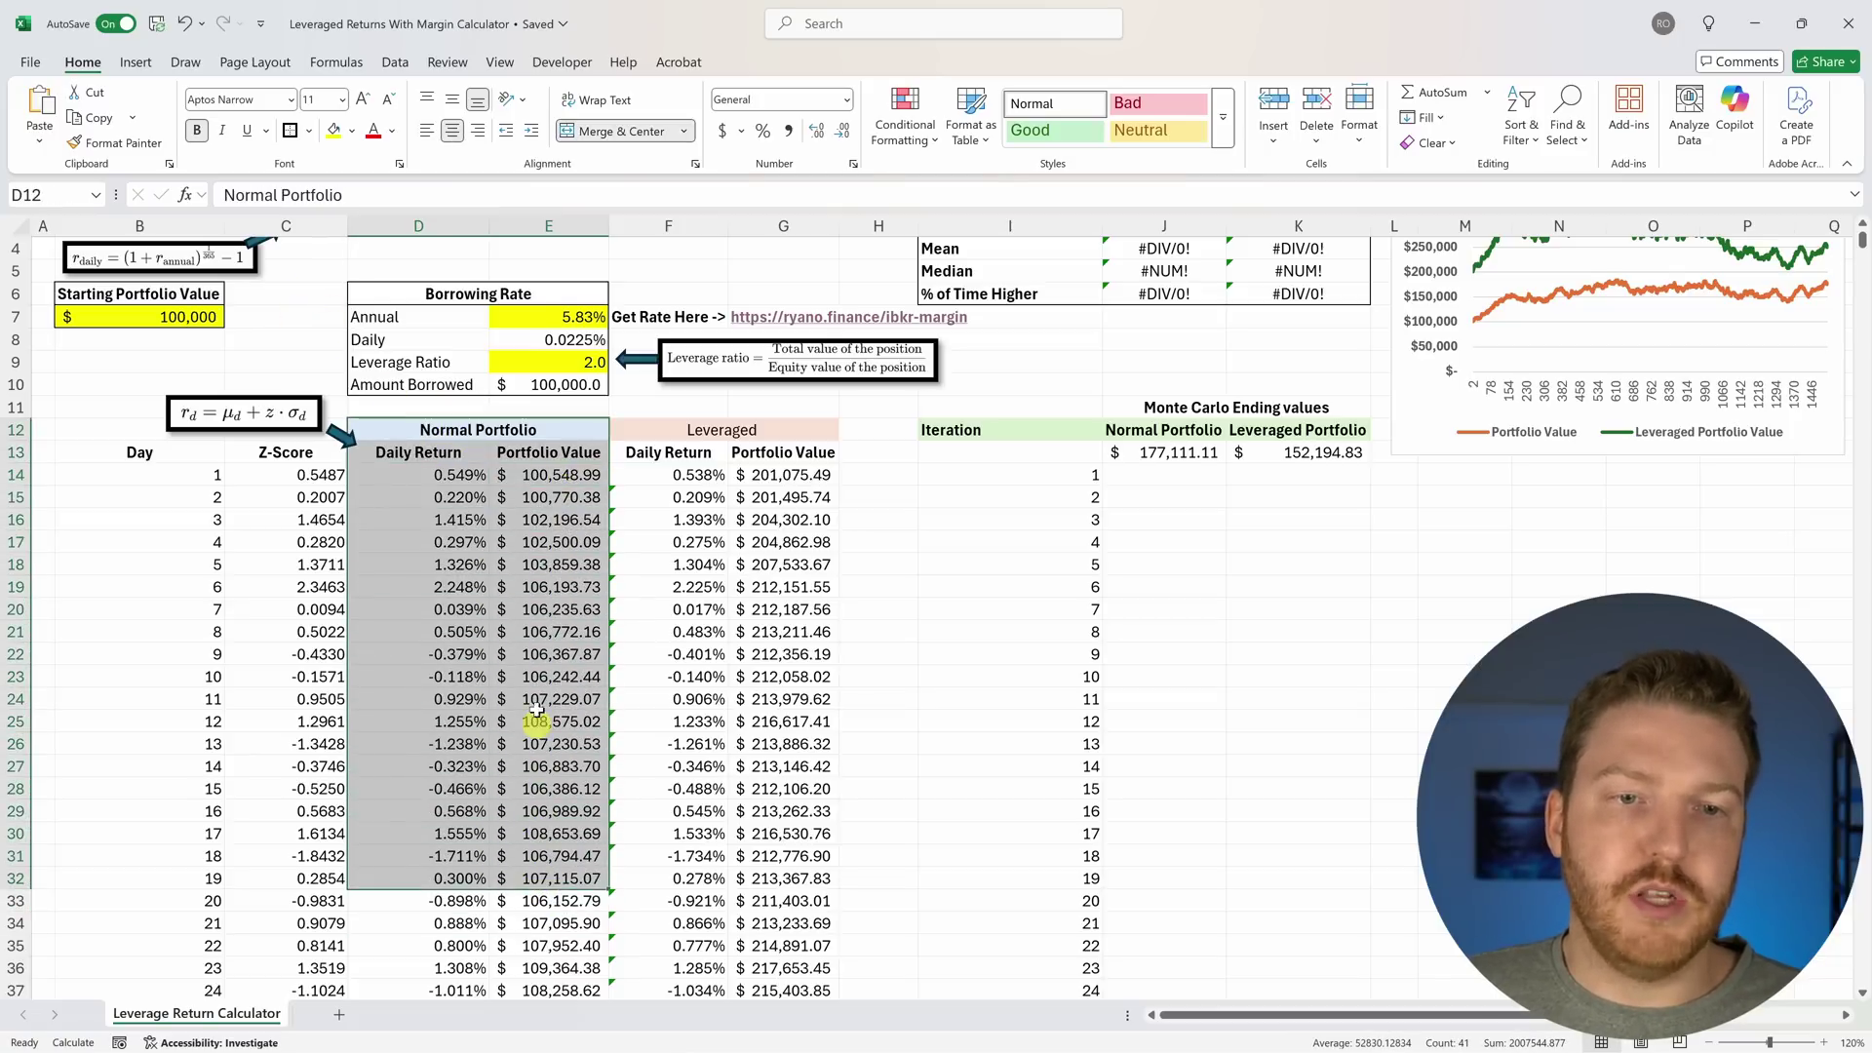
scroll(546, 441, up, 1)
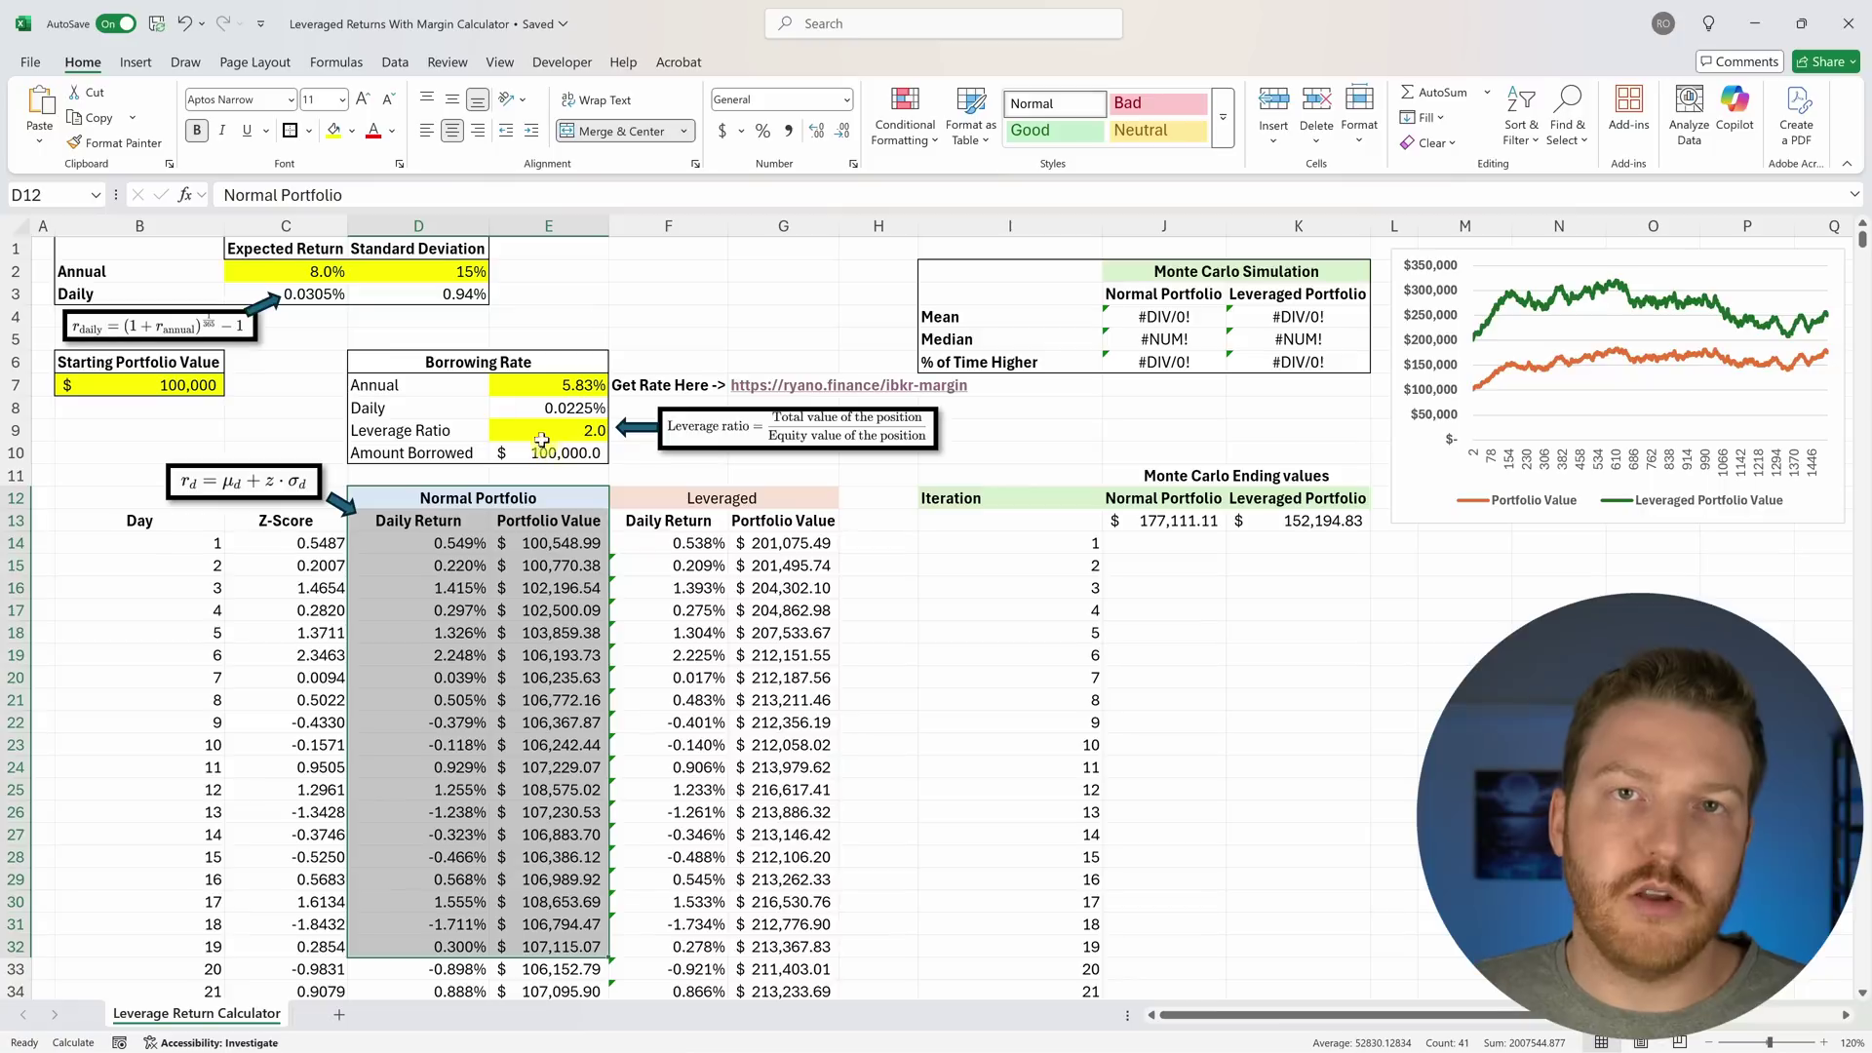
drag(179, 251, 468, 298)
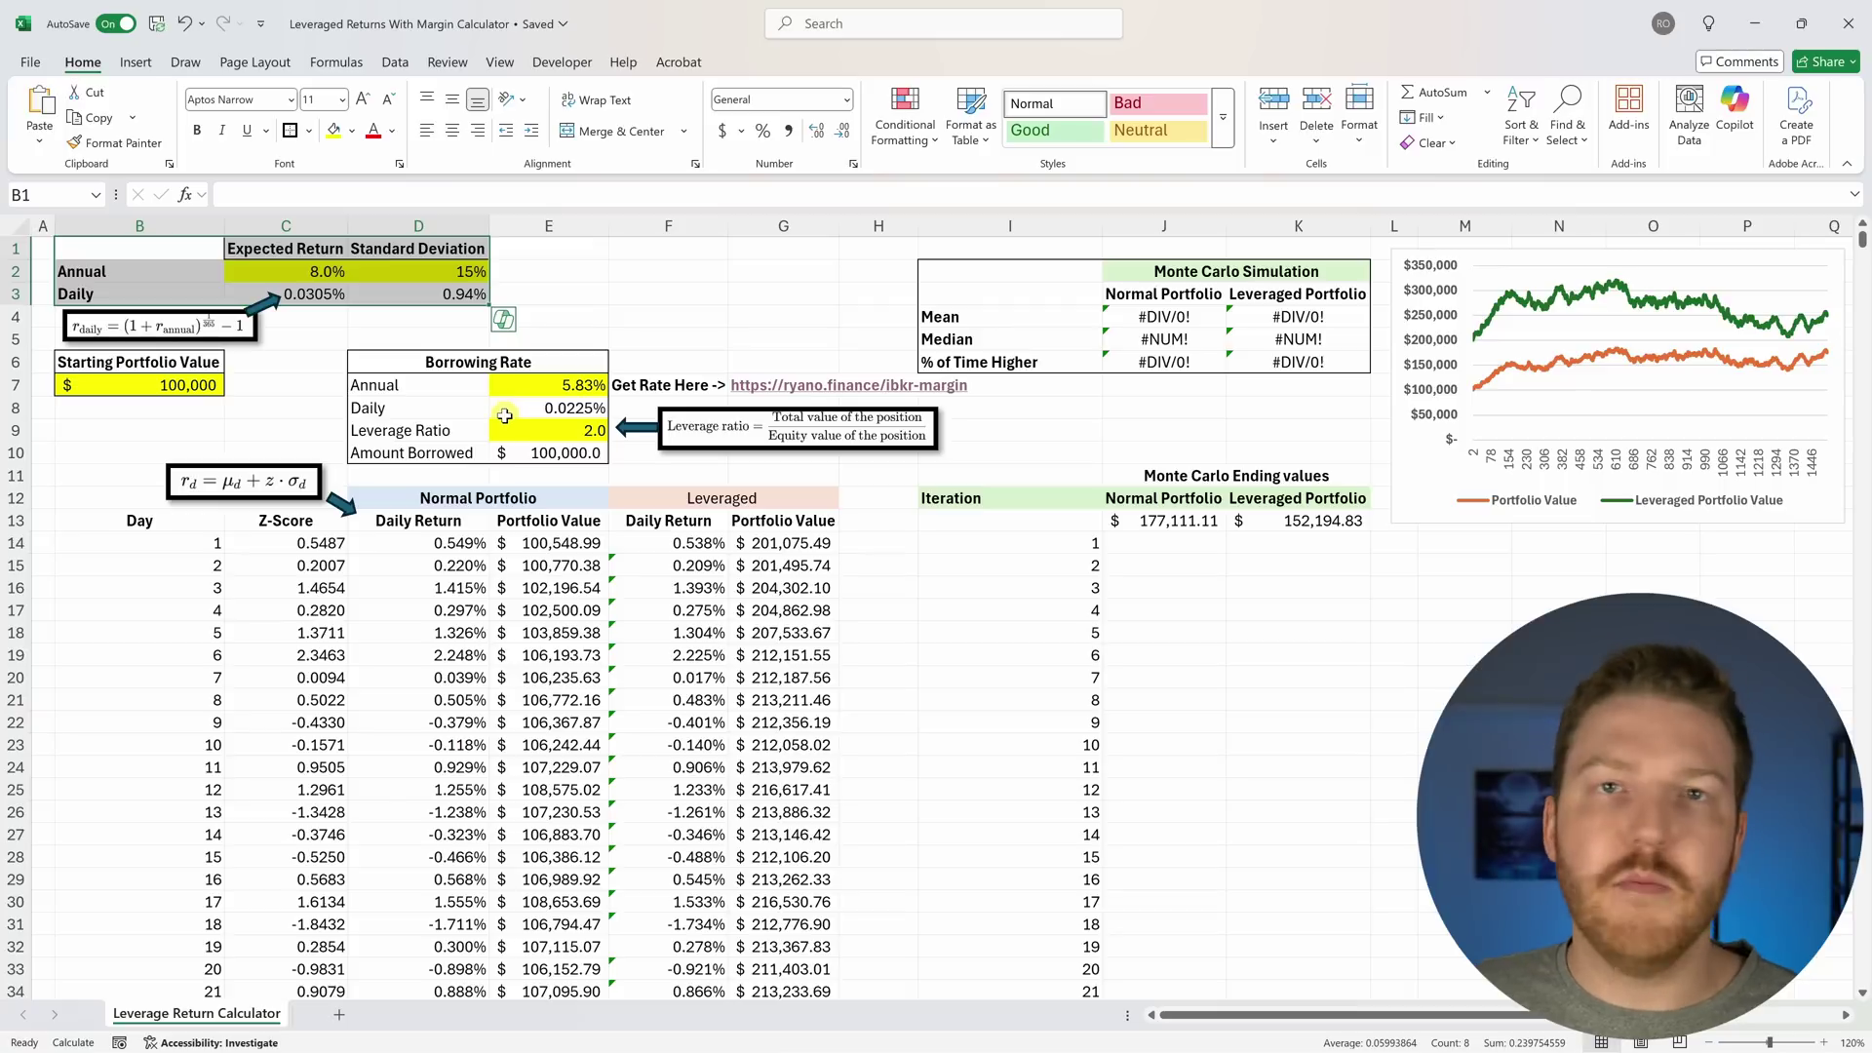
click(578, 545)
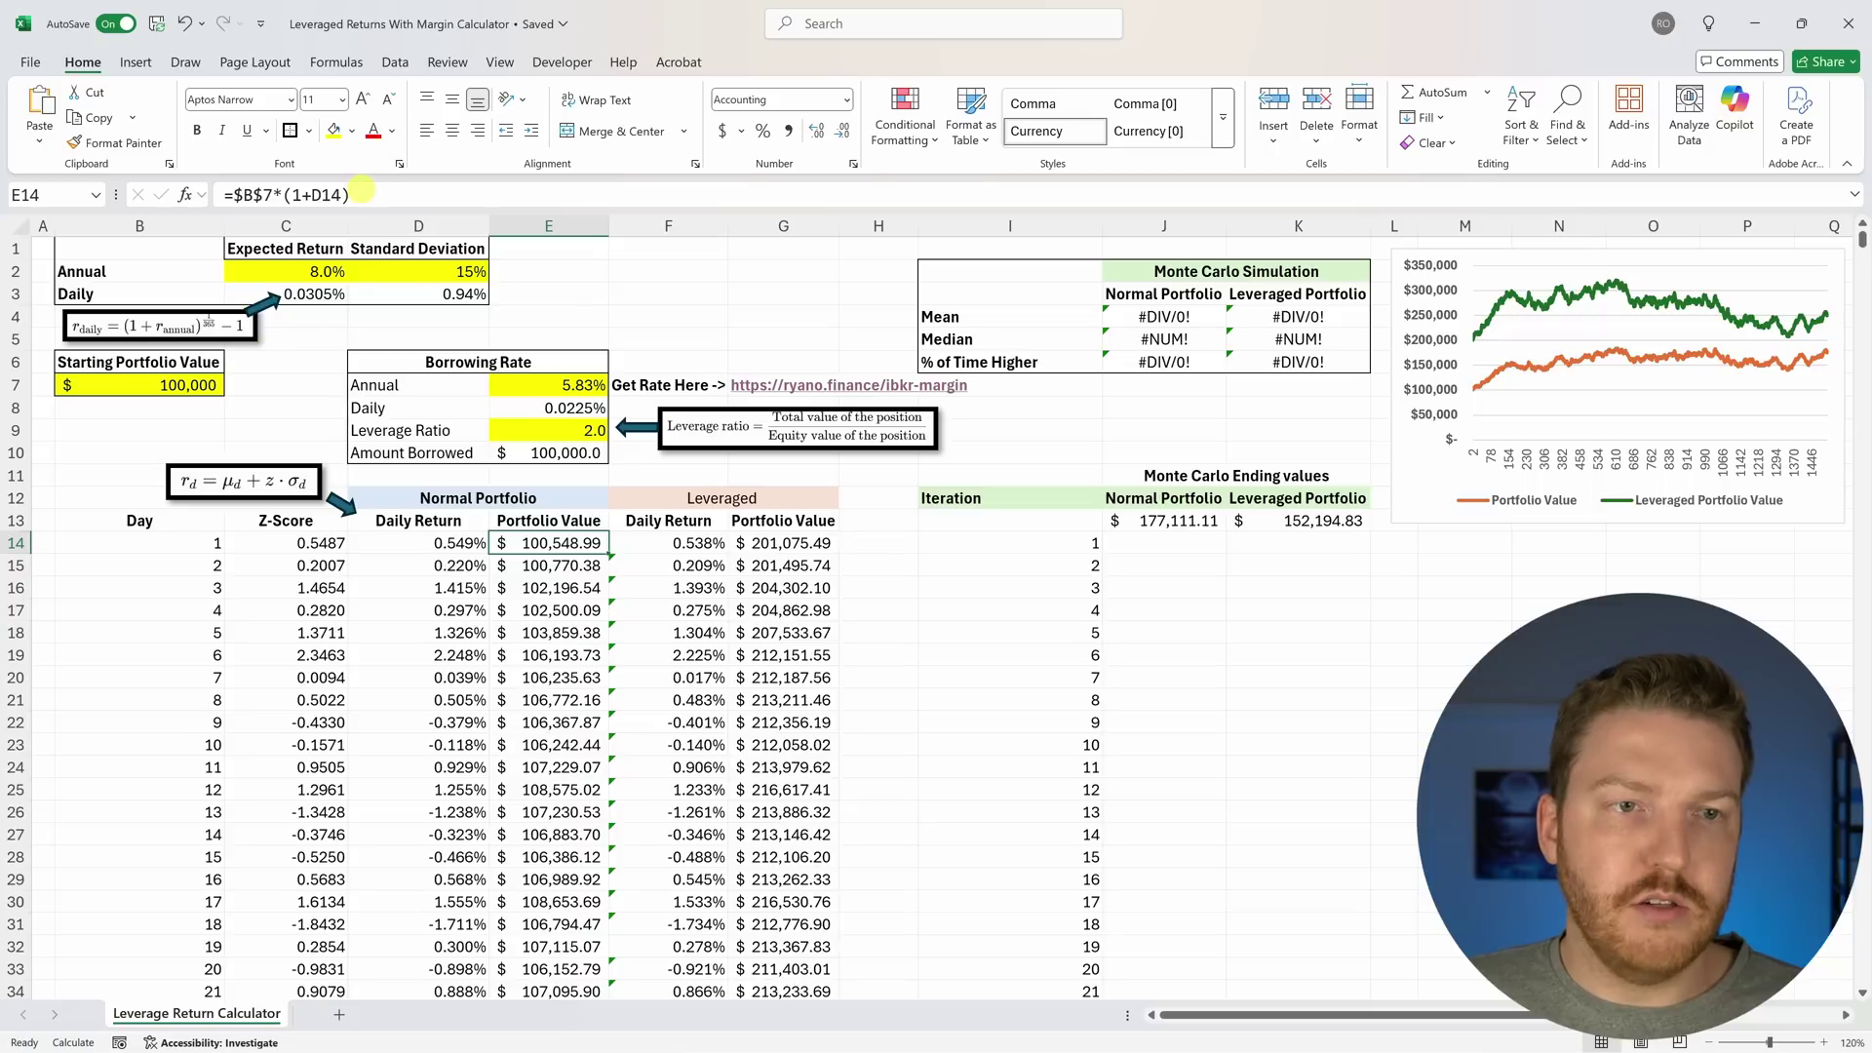
key(F2)
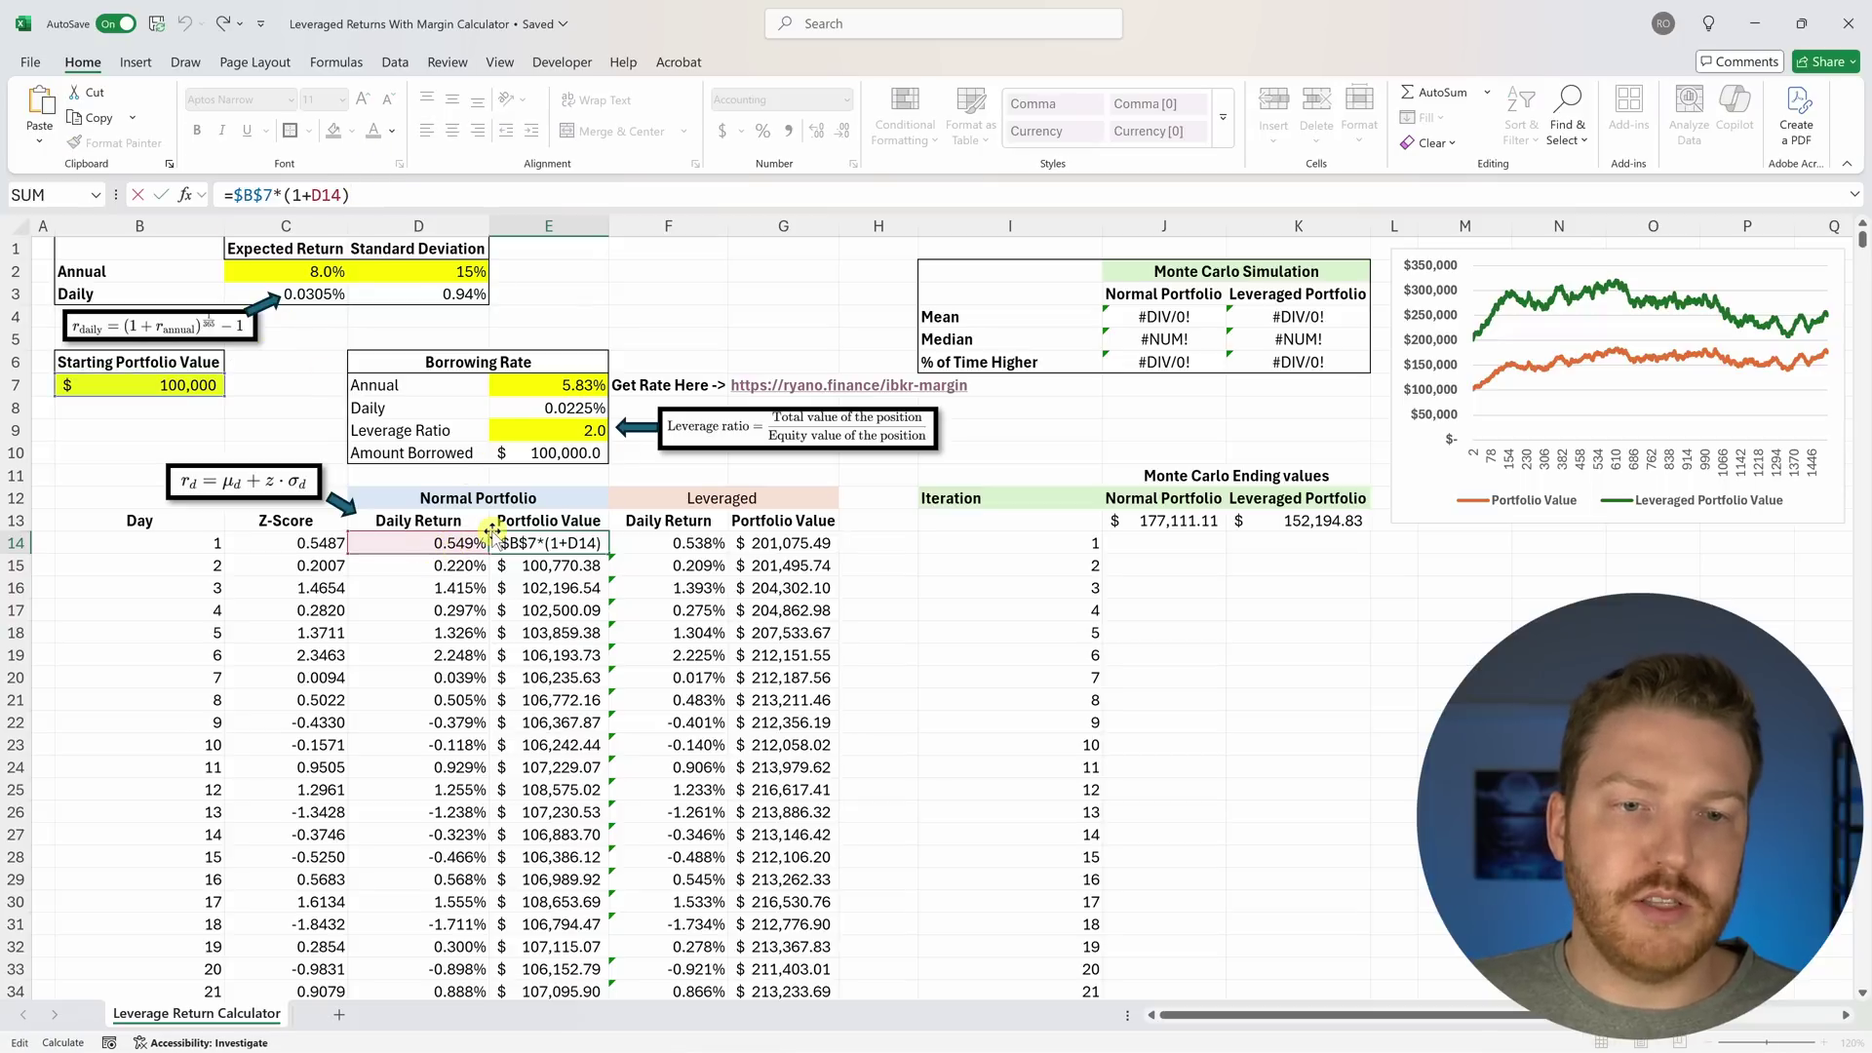
key(Escape)
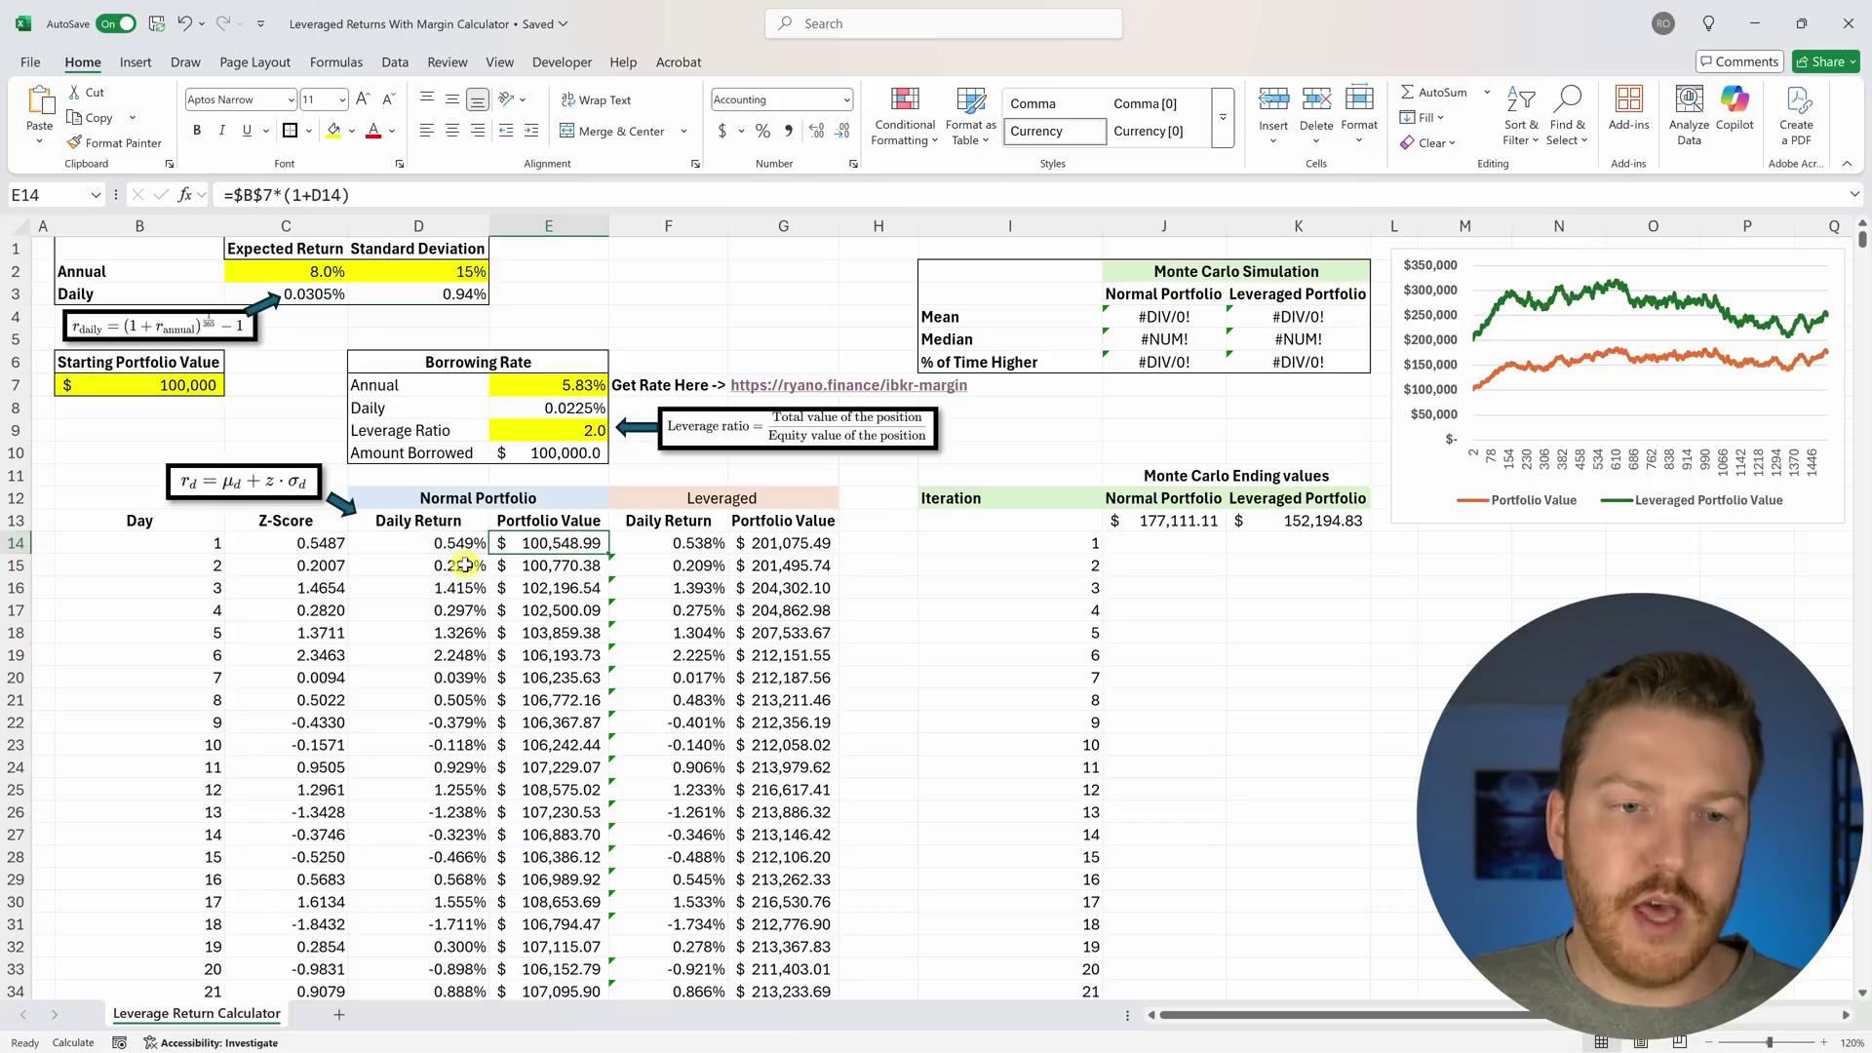
click(529, 564)
key(F2)
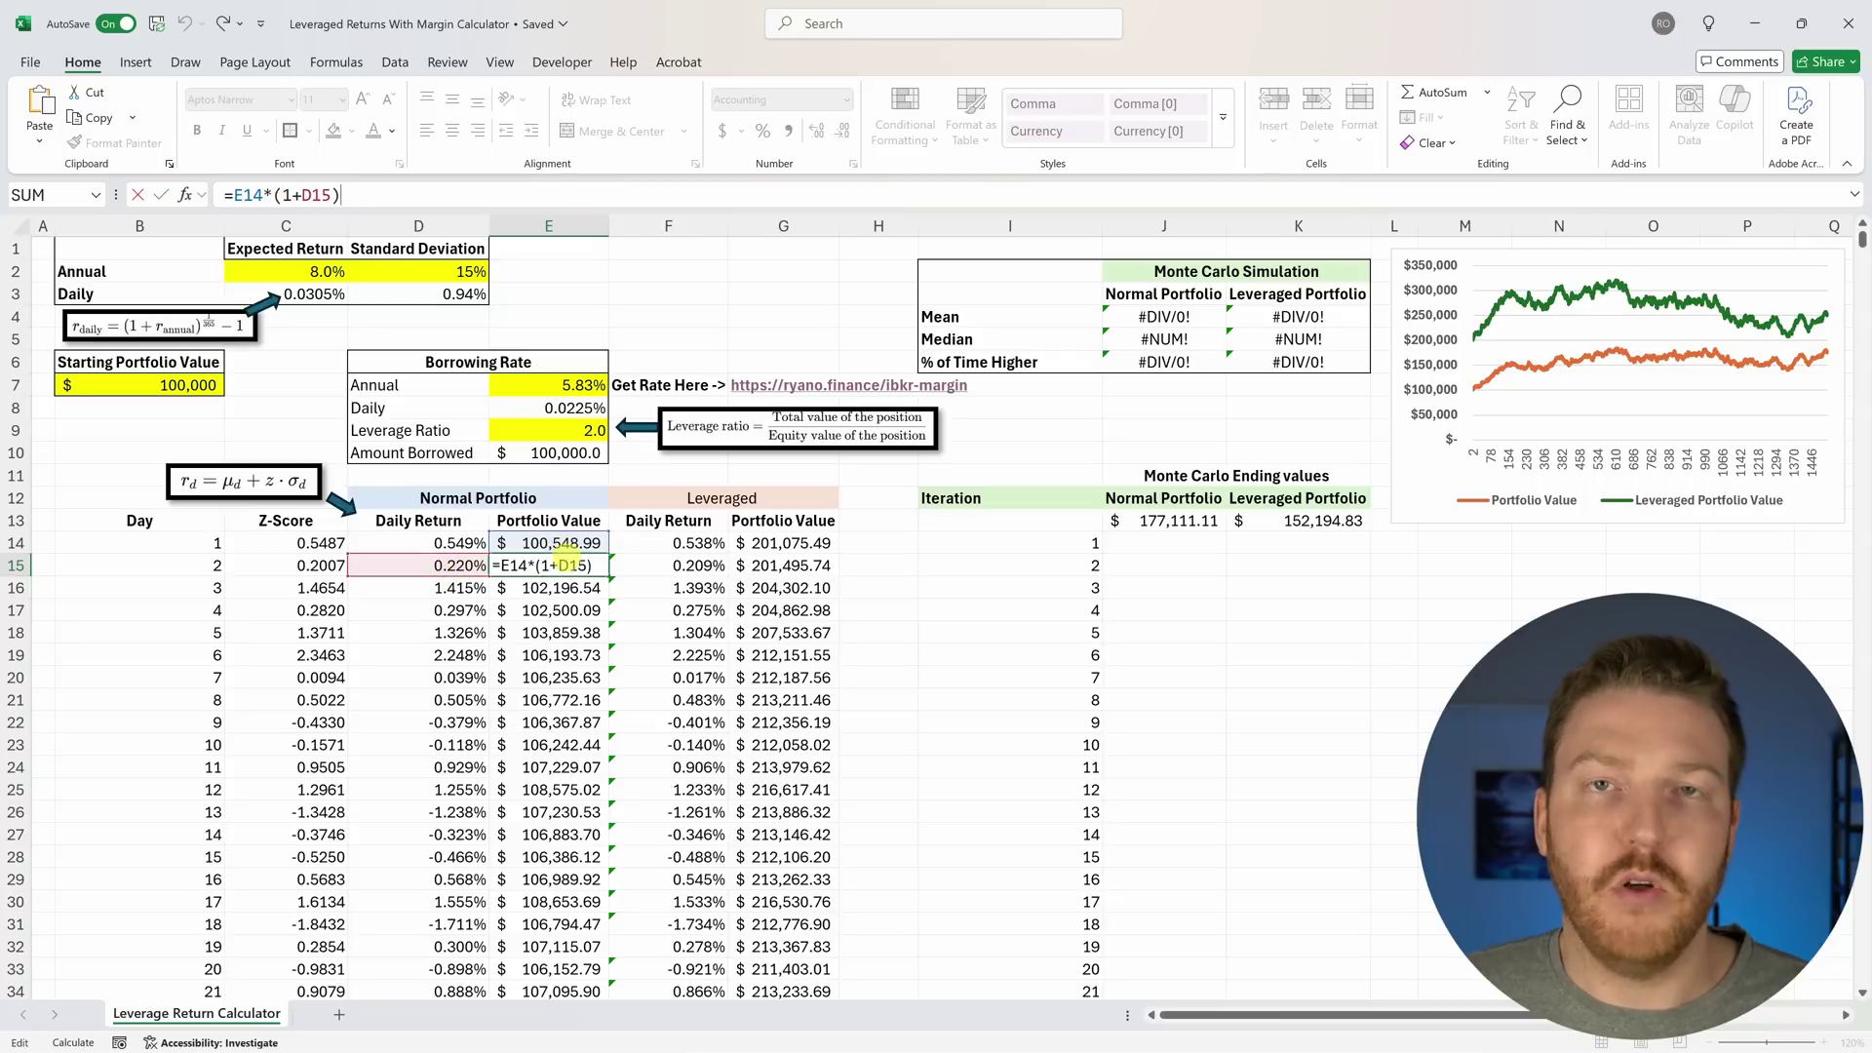
key(Return)
scroll(561, 556, down, 2)
drag(531, 408, 568, 1004)
scroll(556, 741, up, 3)
click(558, 579)
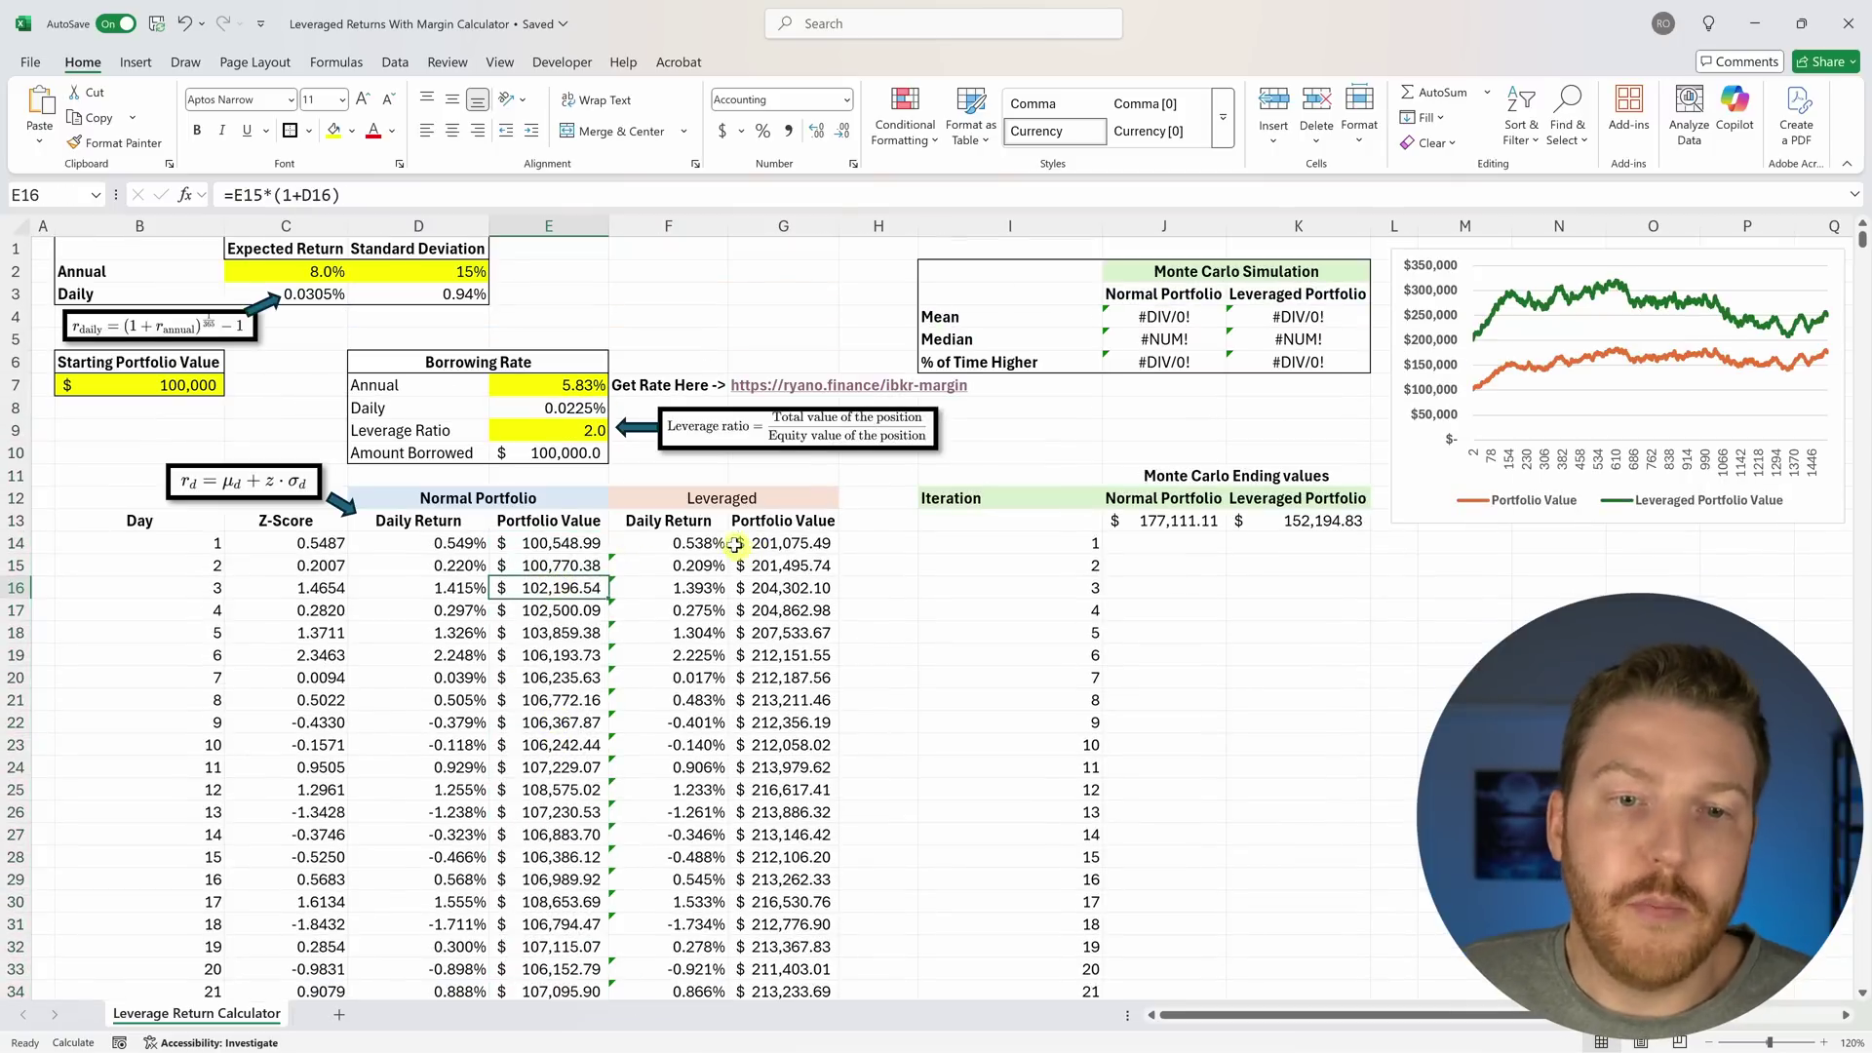
drag(709, 499, 694, 767)
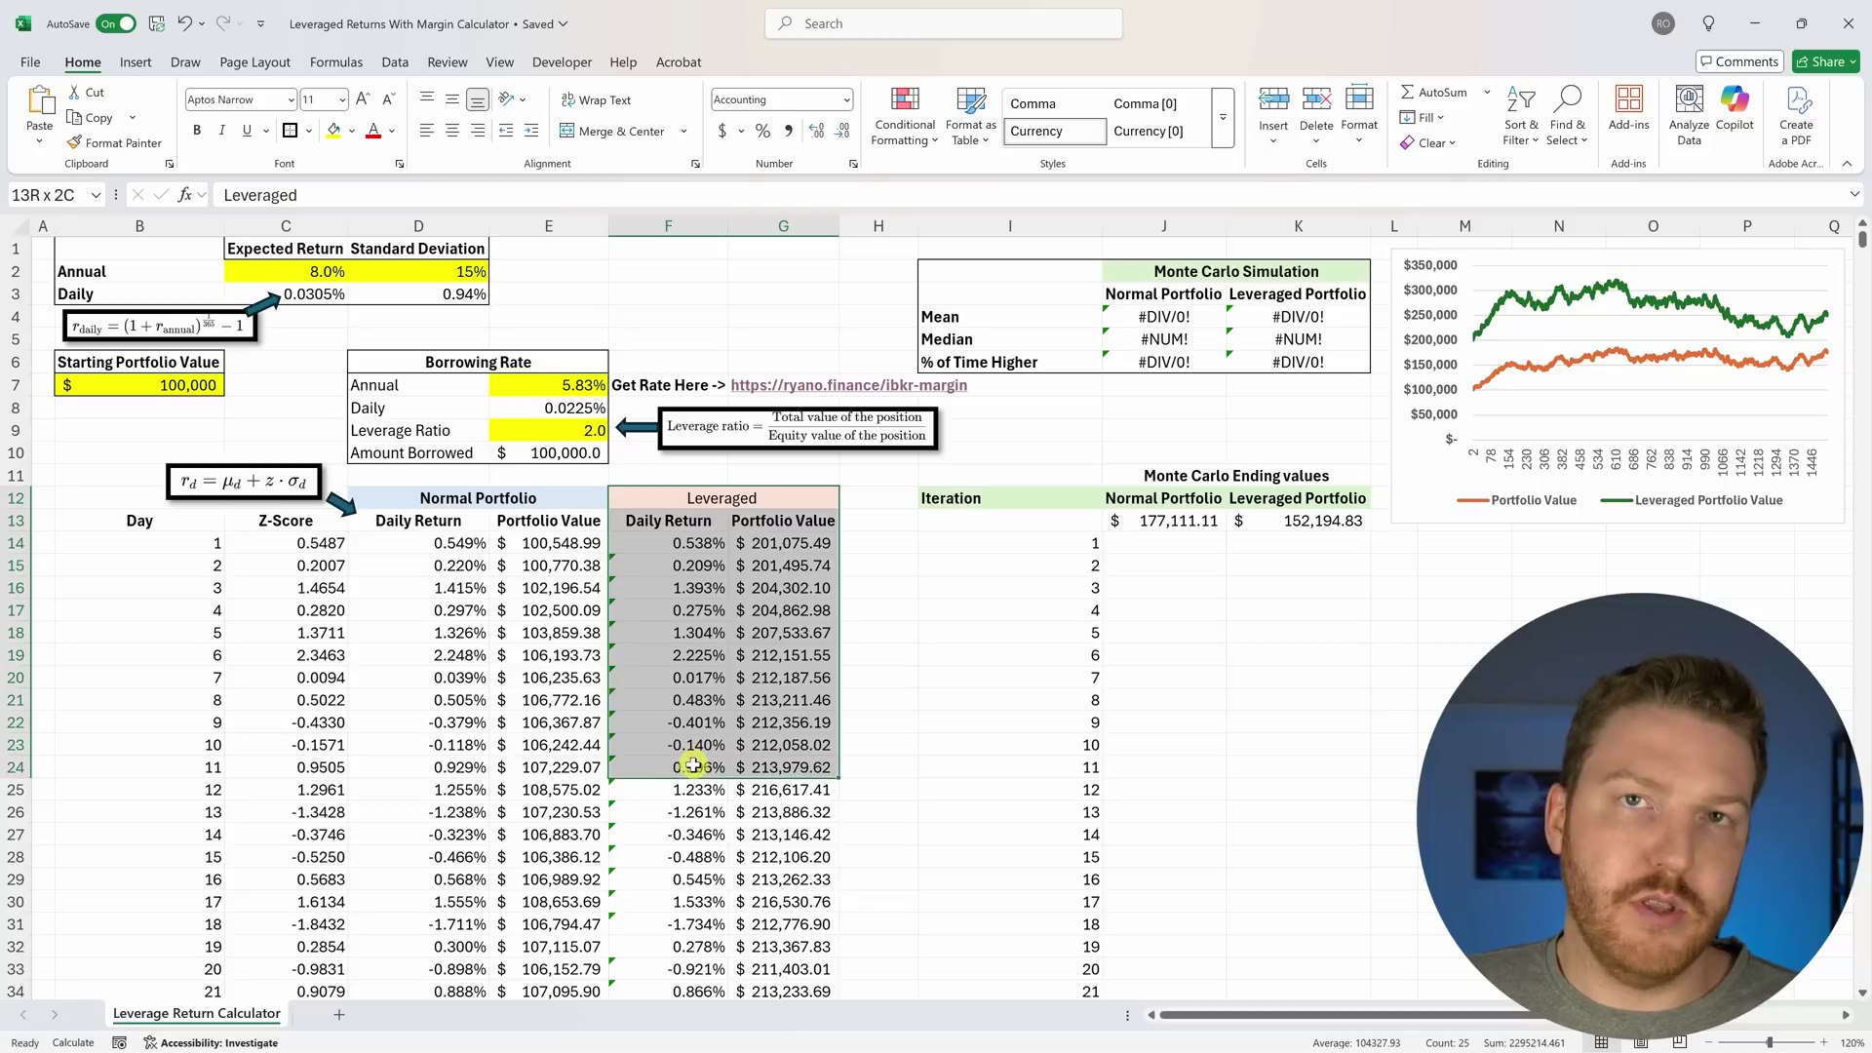
click(704, 613)
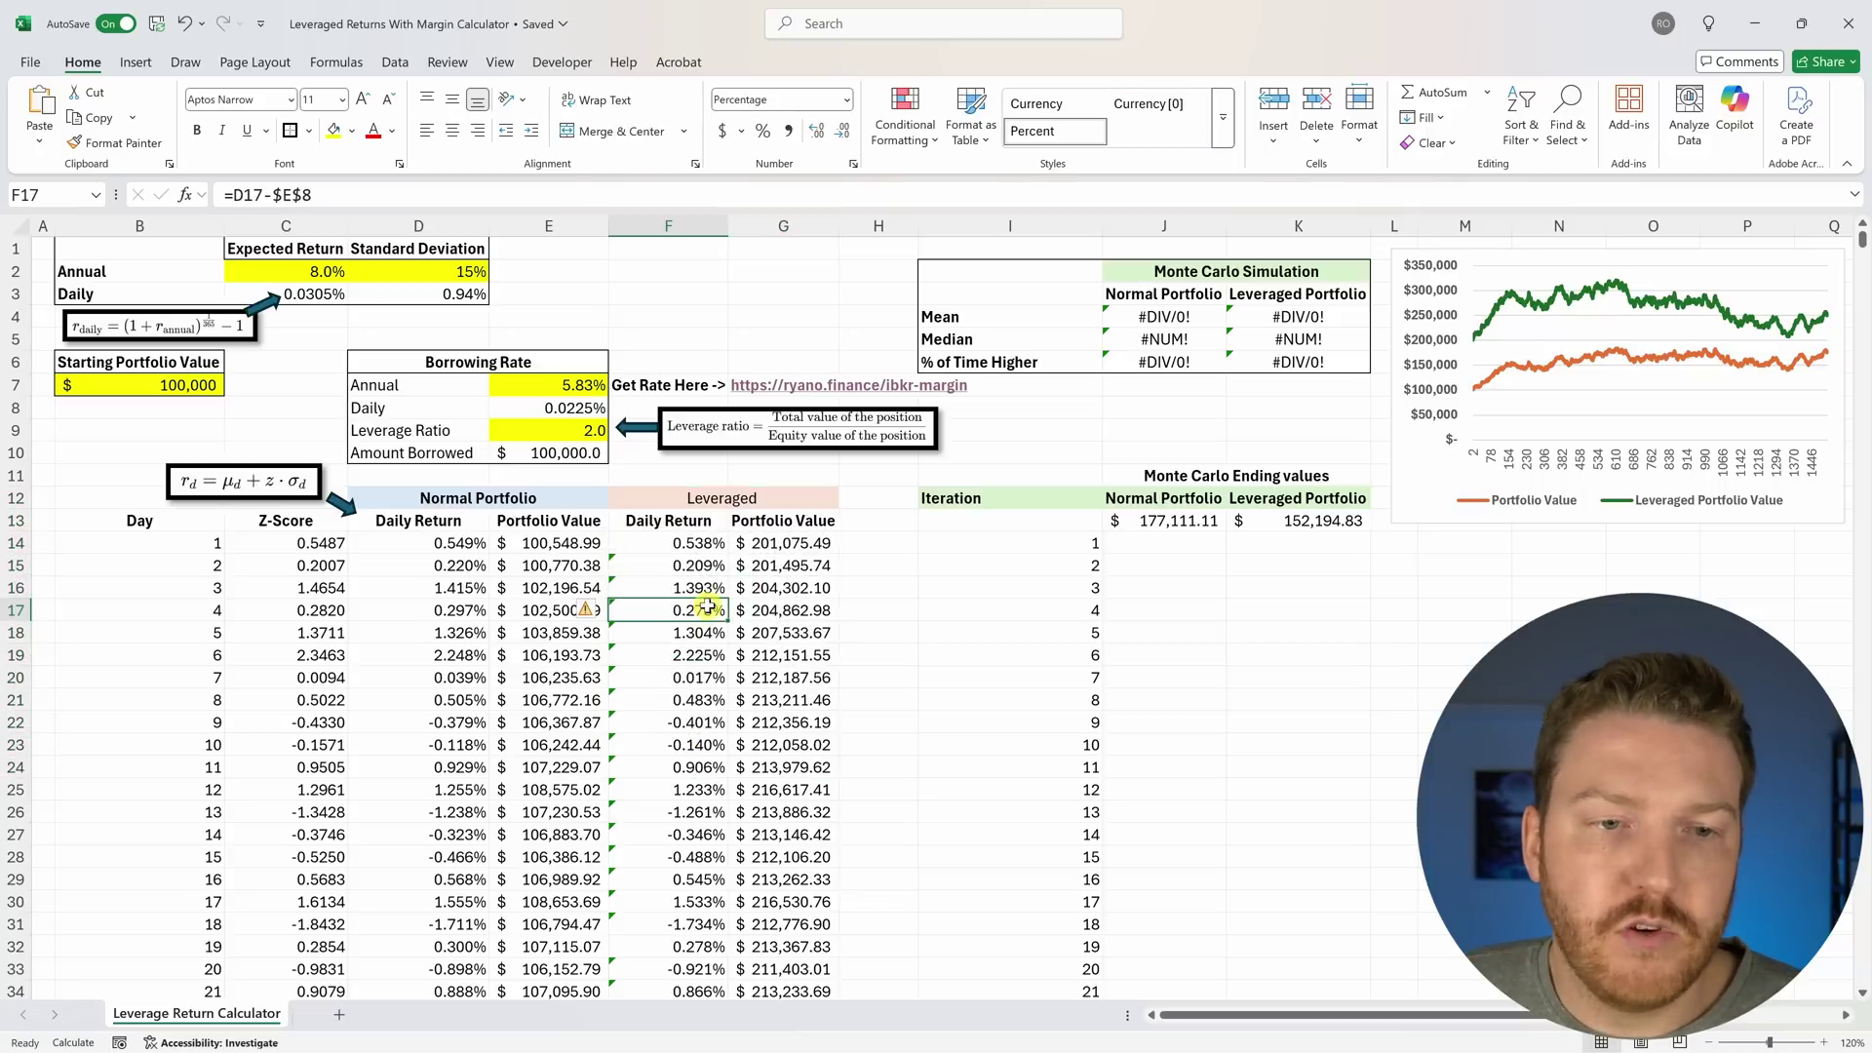
click(747, 538)
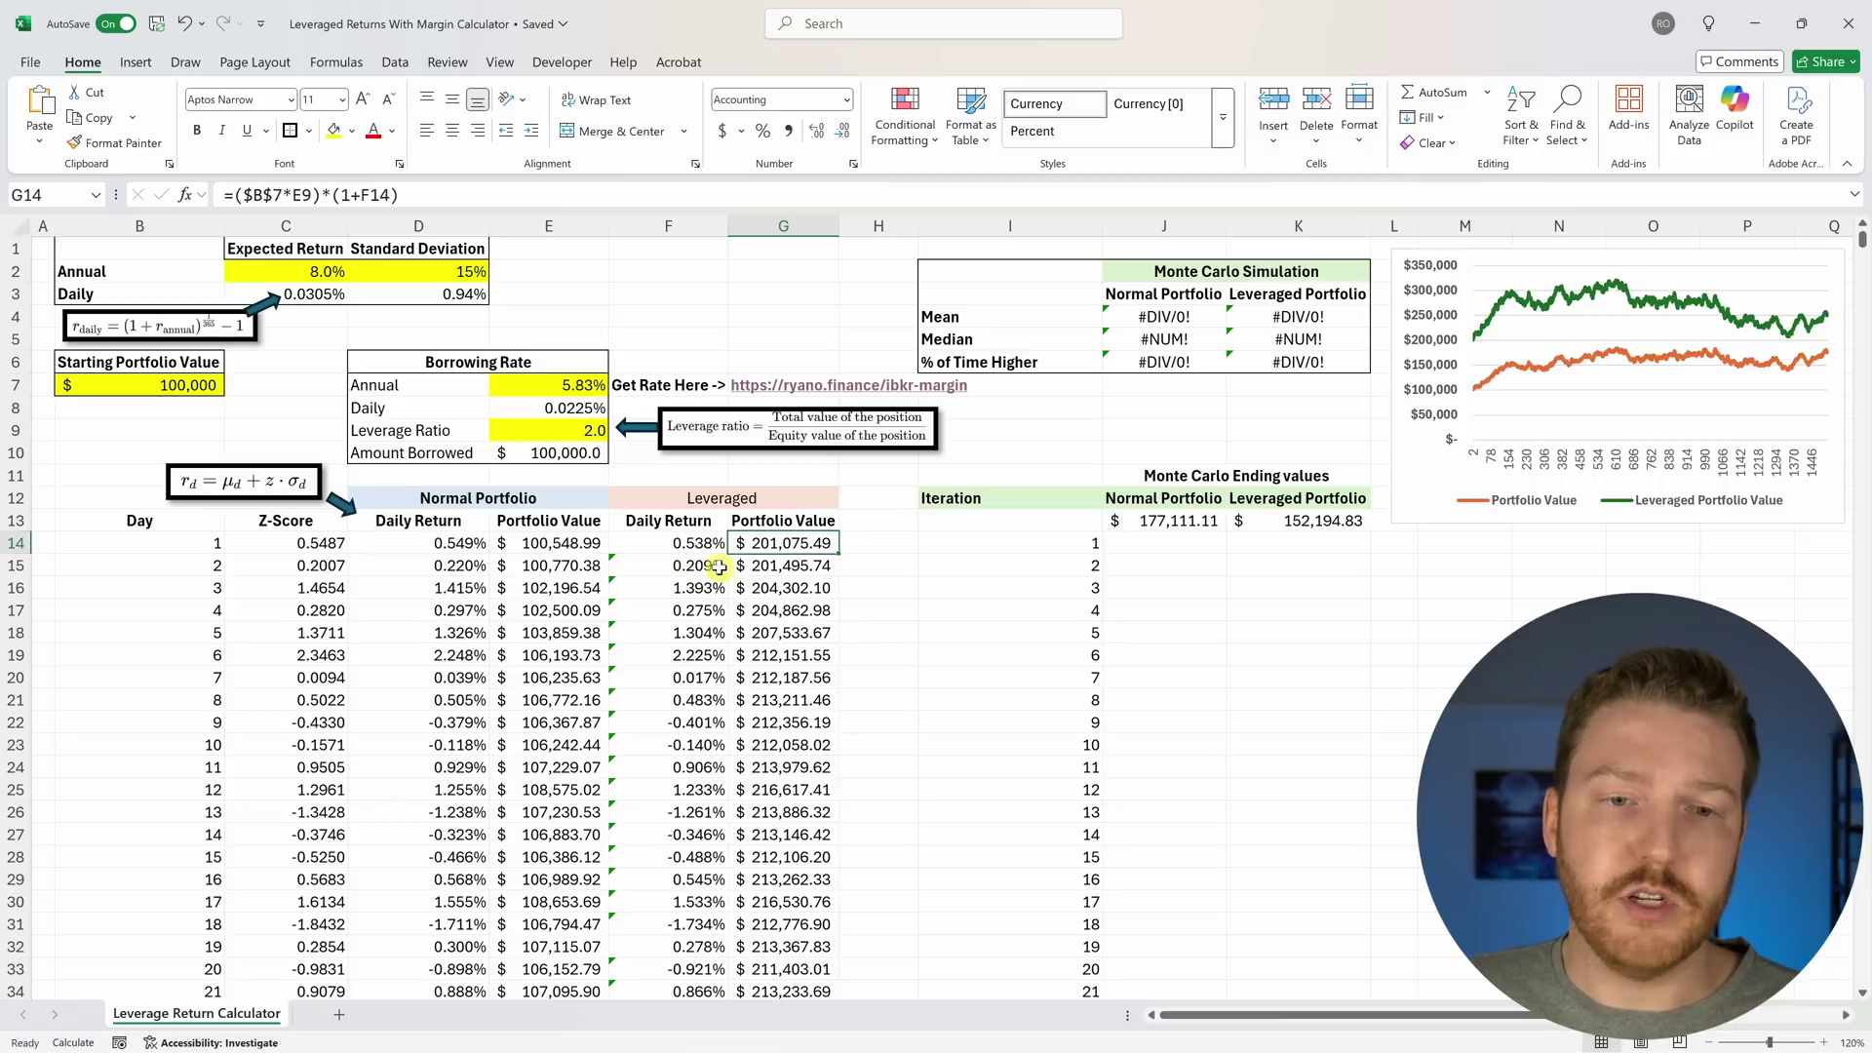
key(Left)
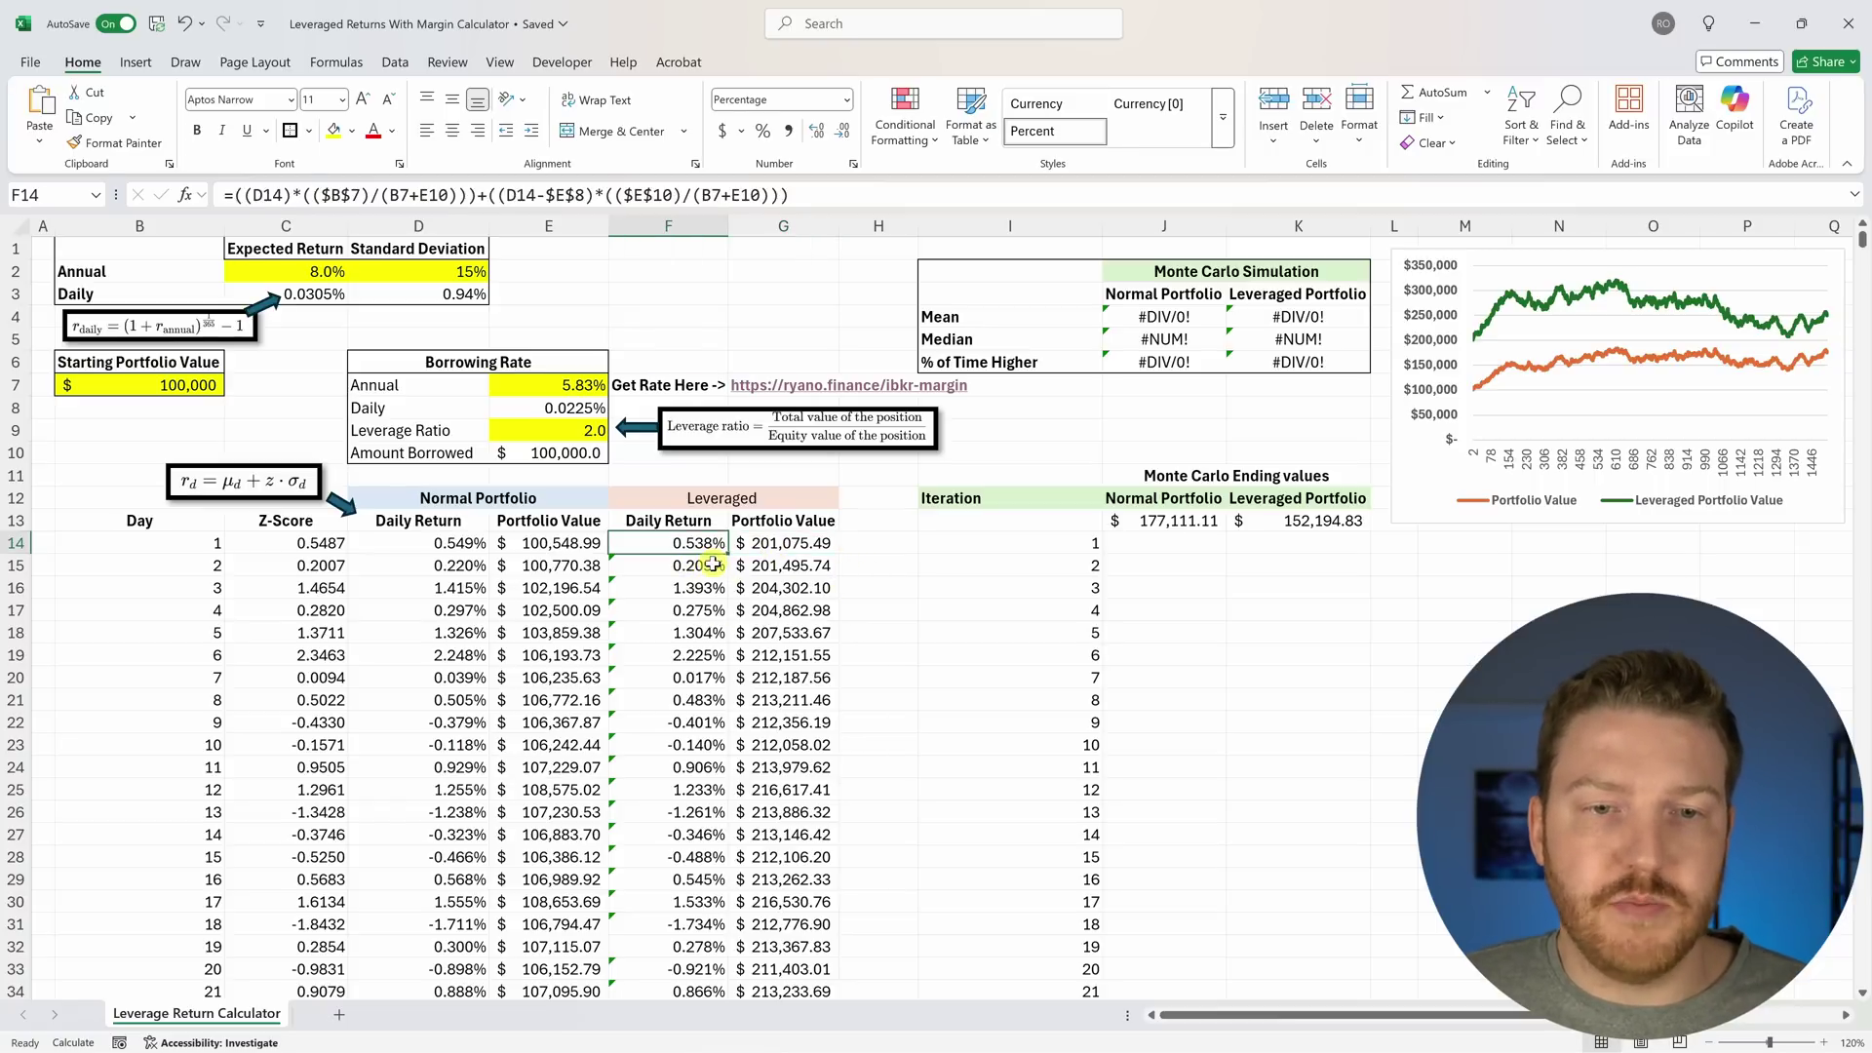
click(712, 562)
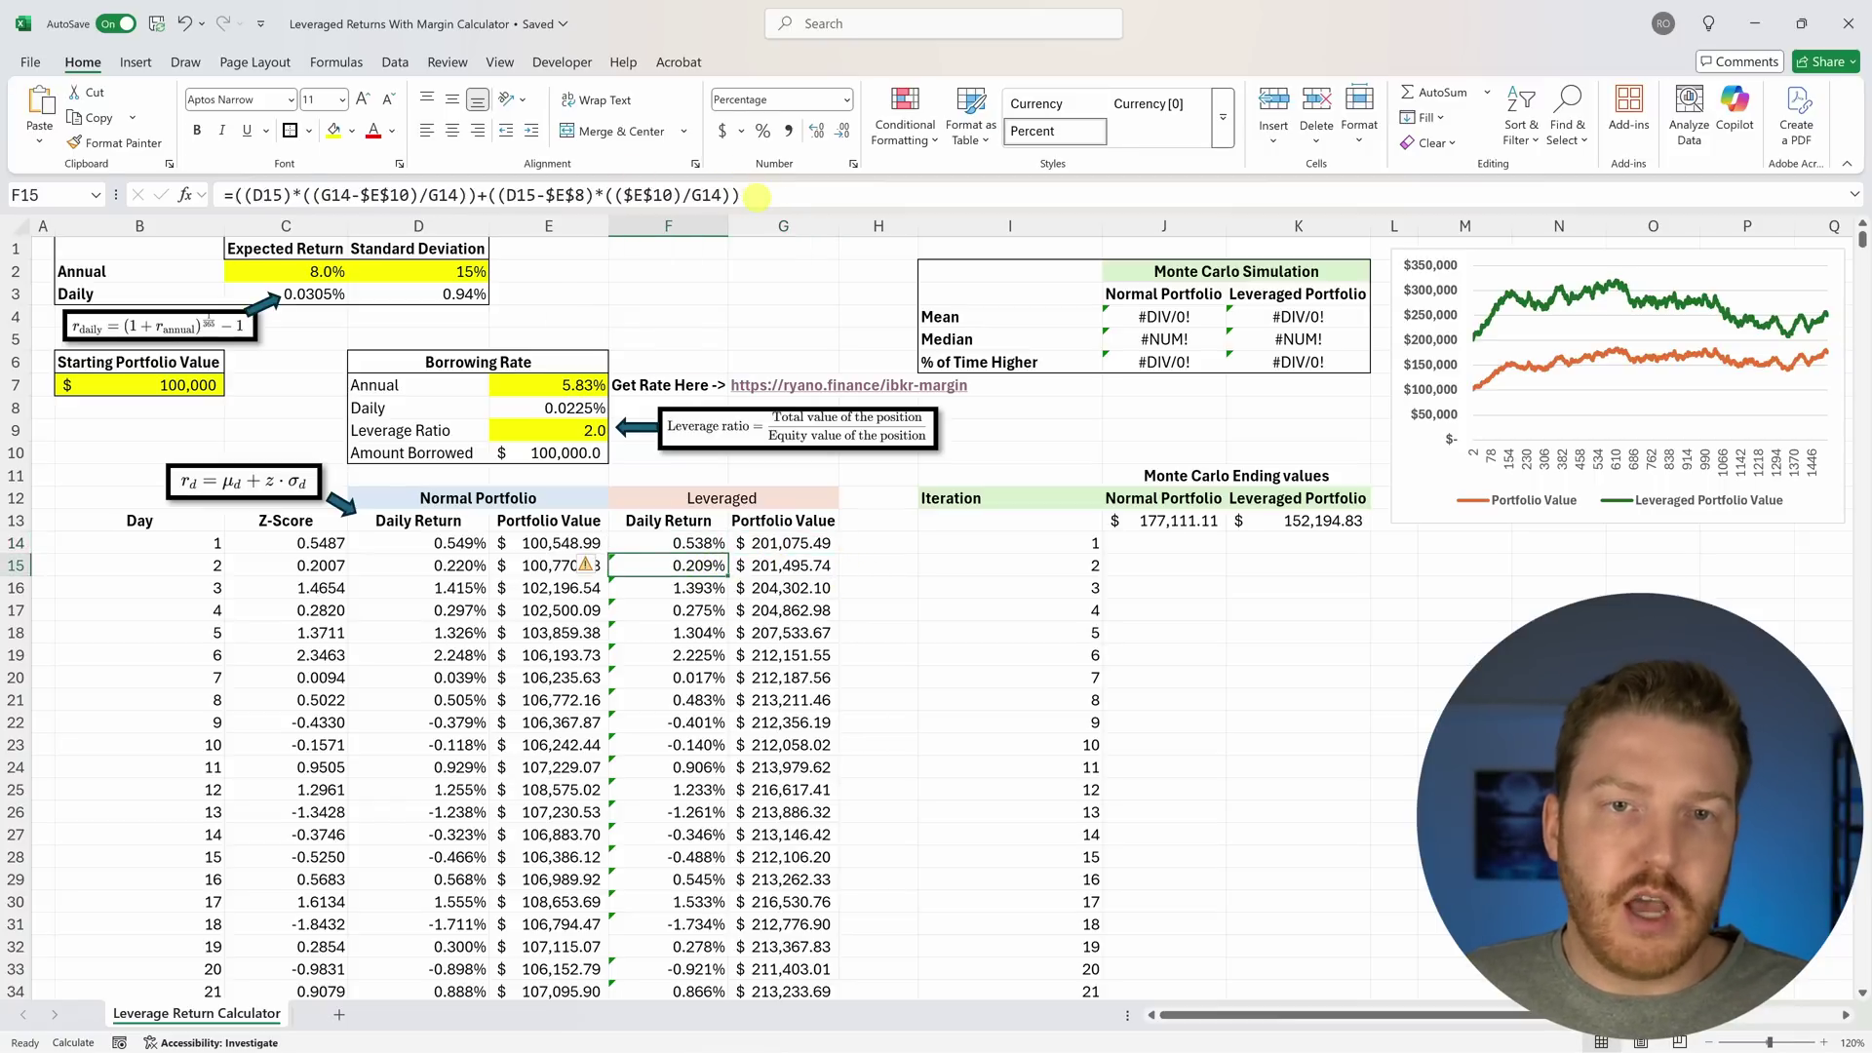
drag(760, 195, 151, 195)
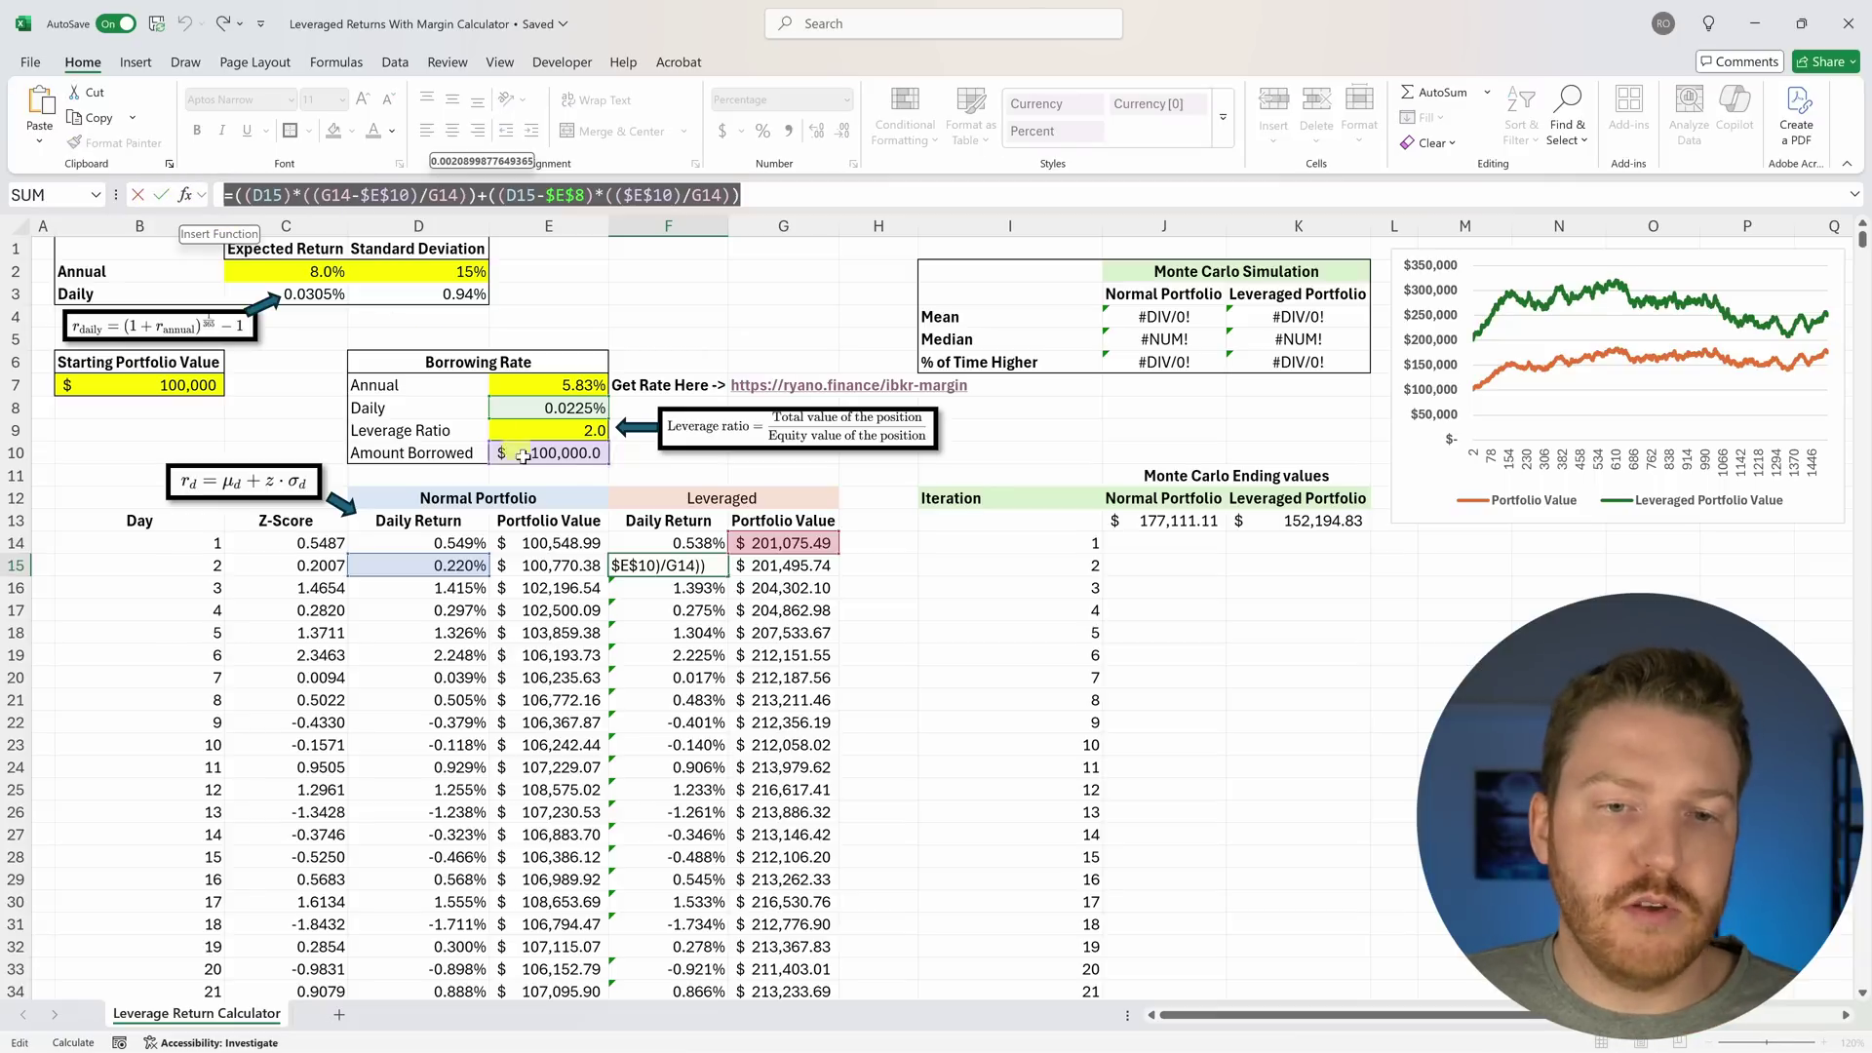
key(Escape)
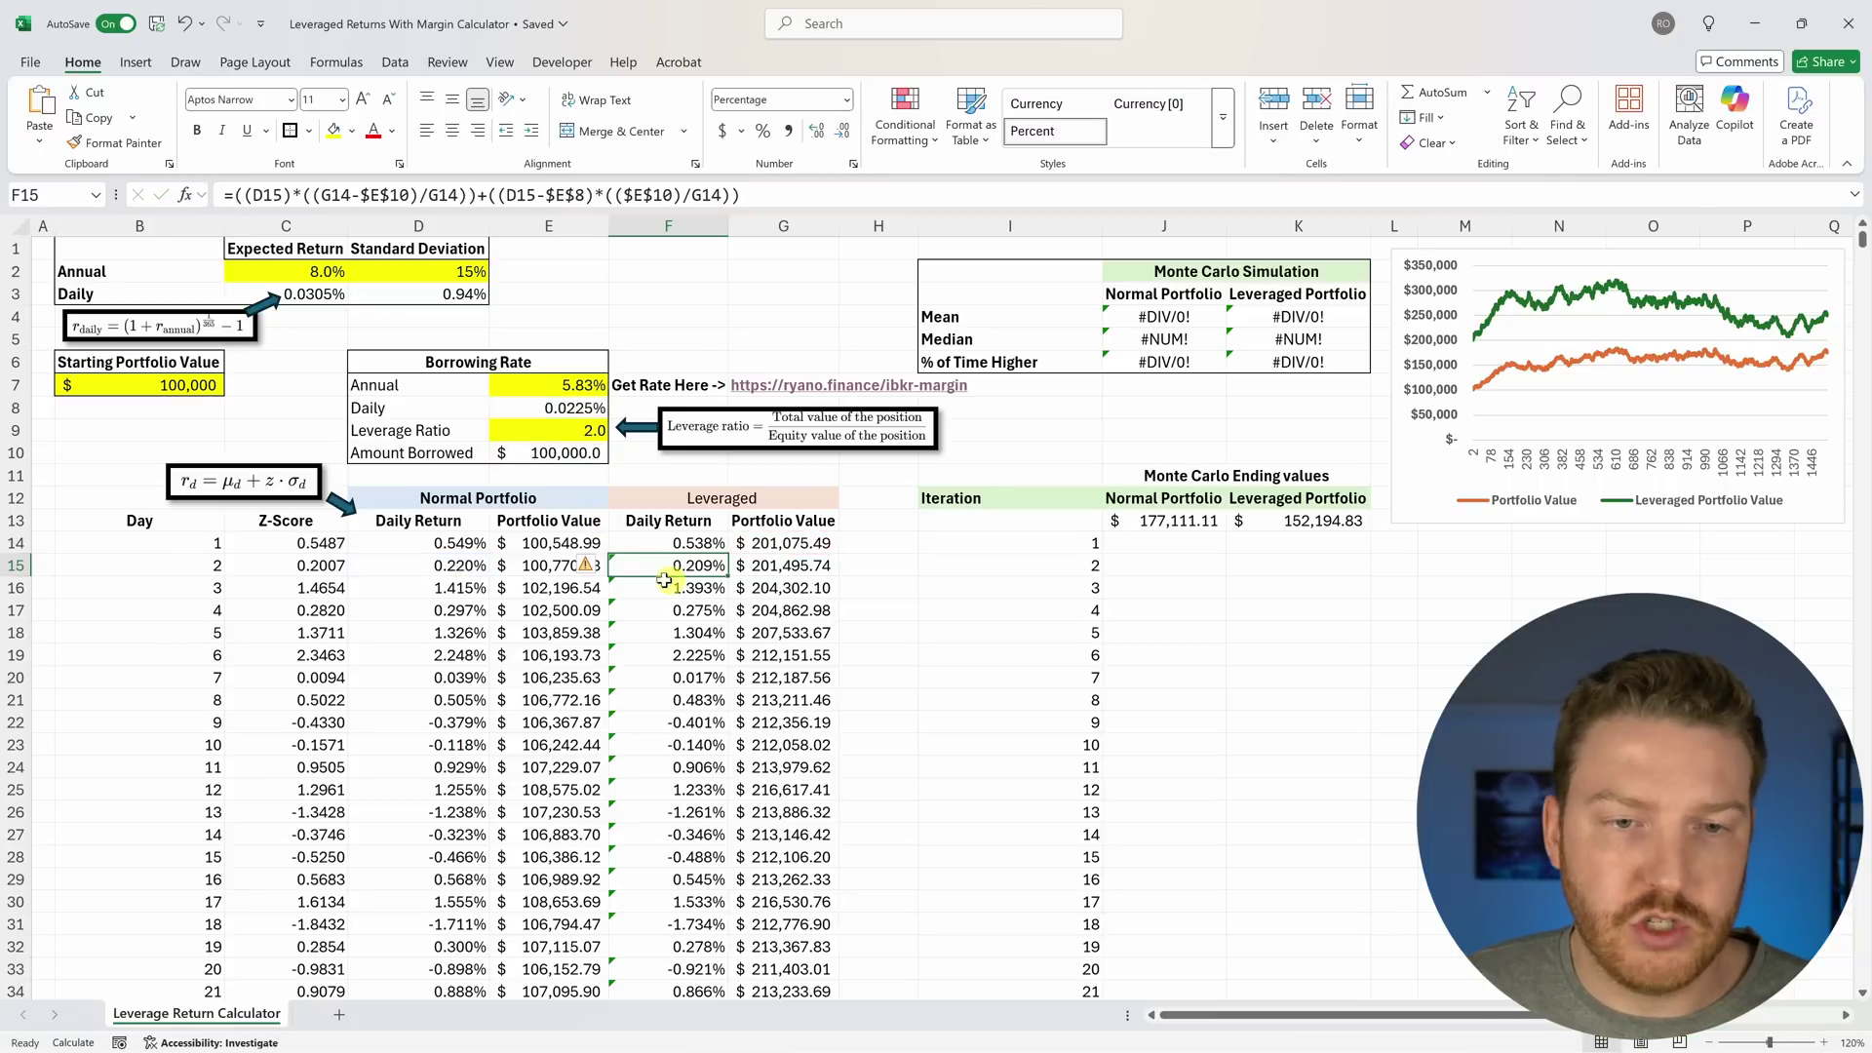
click(467, 543)
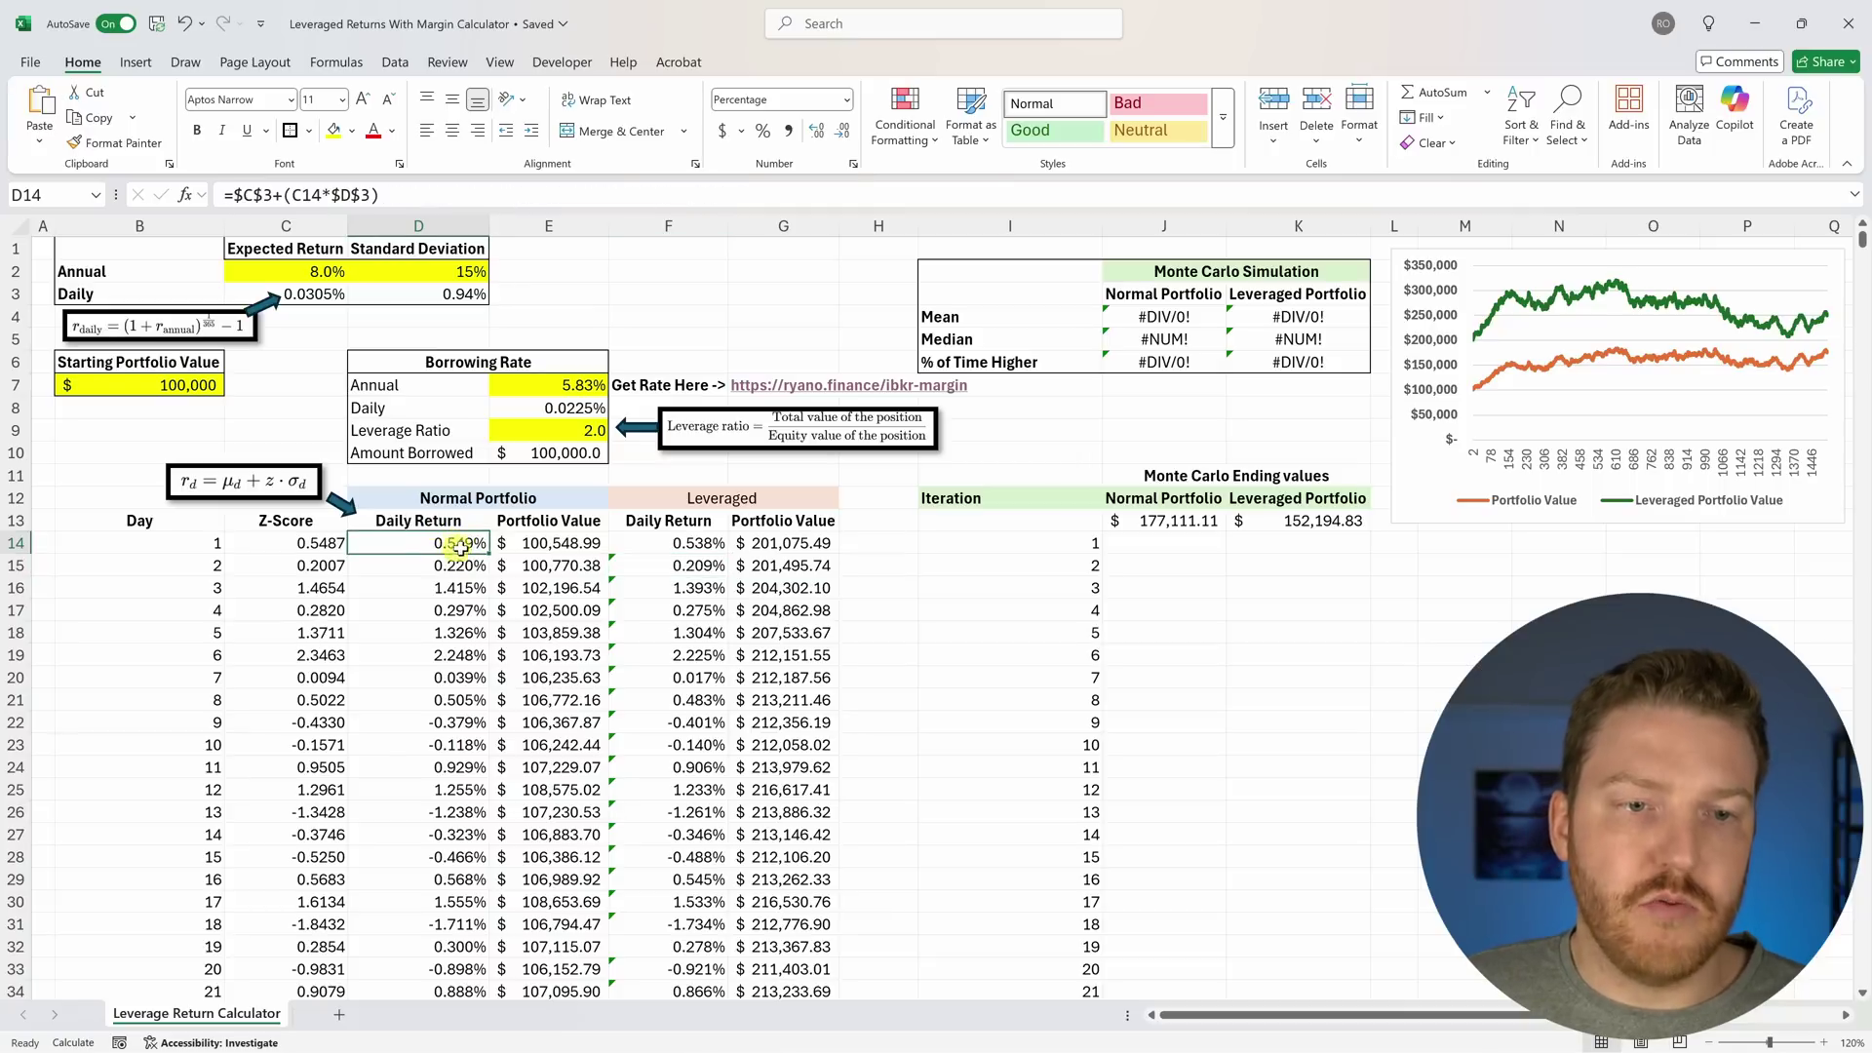
click(687, 552)
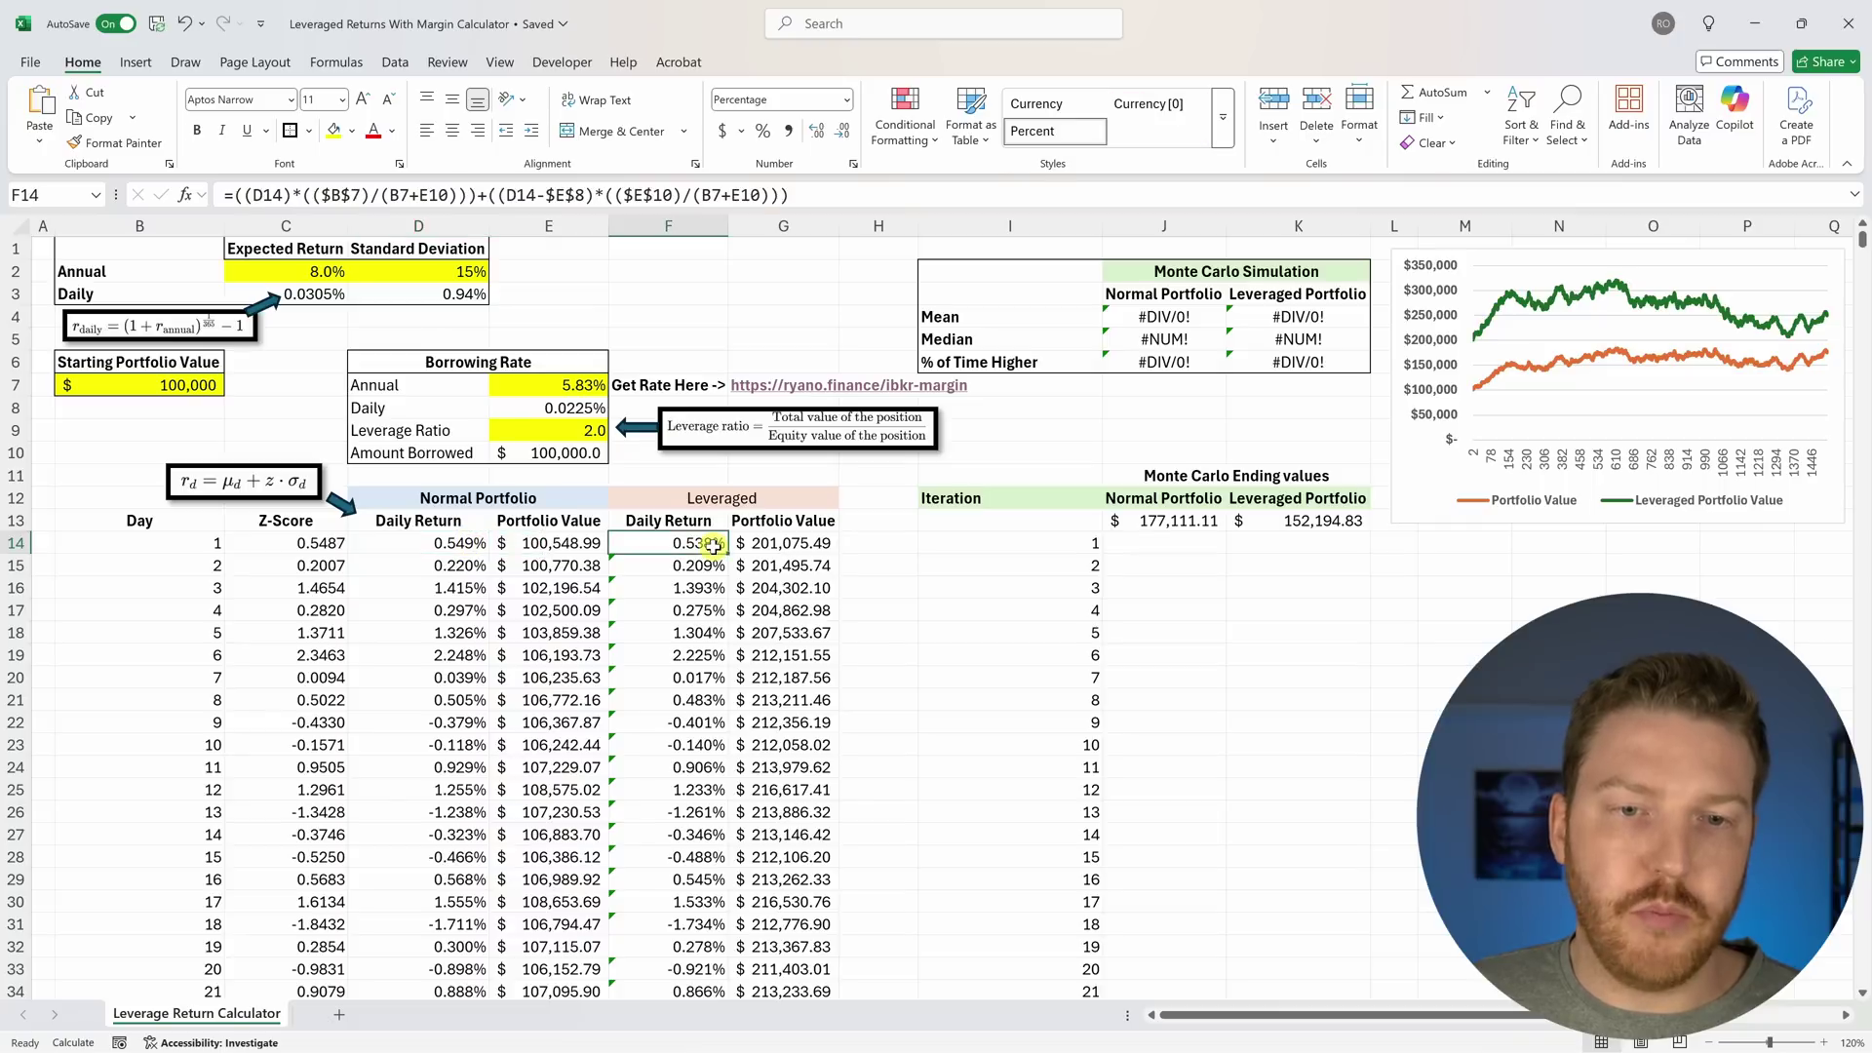
click(459, 566)
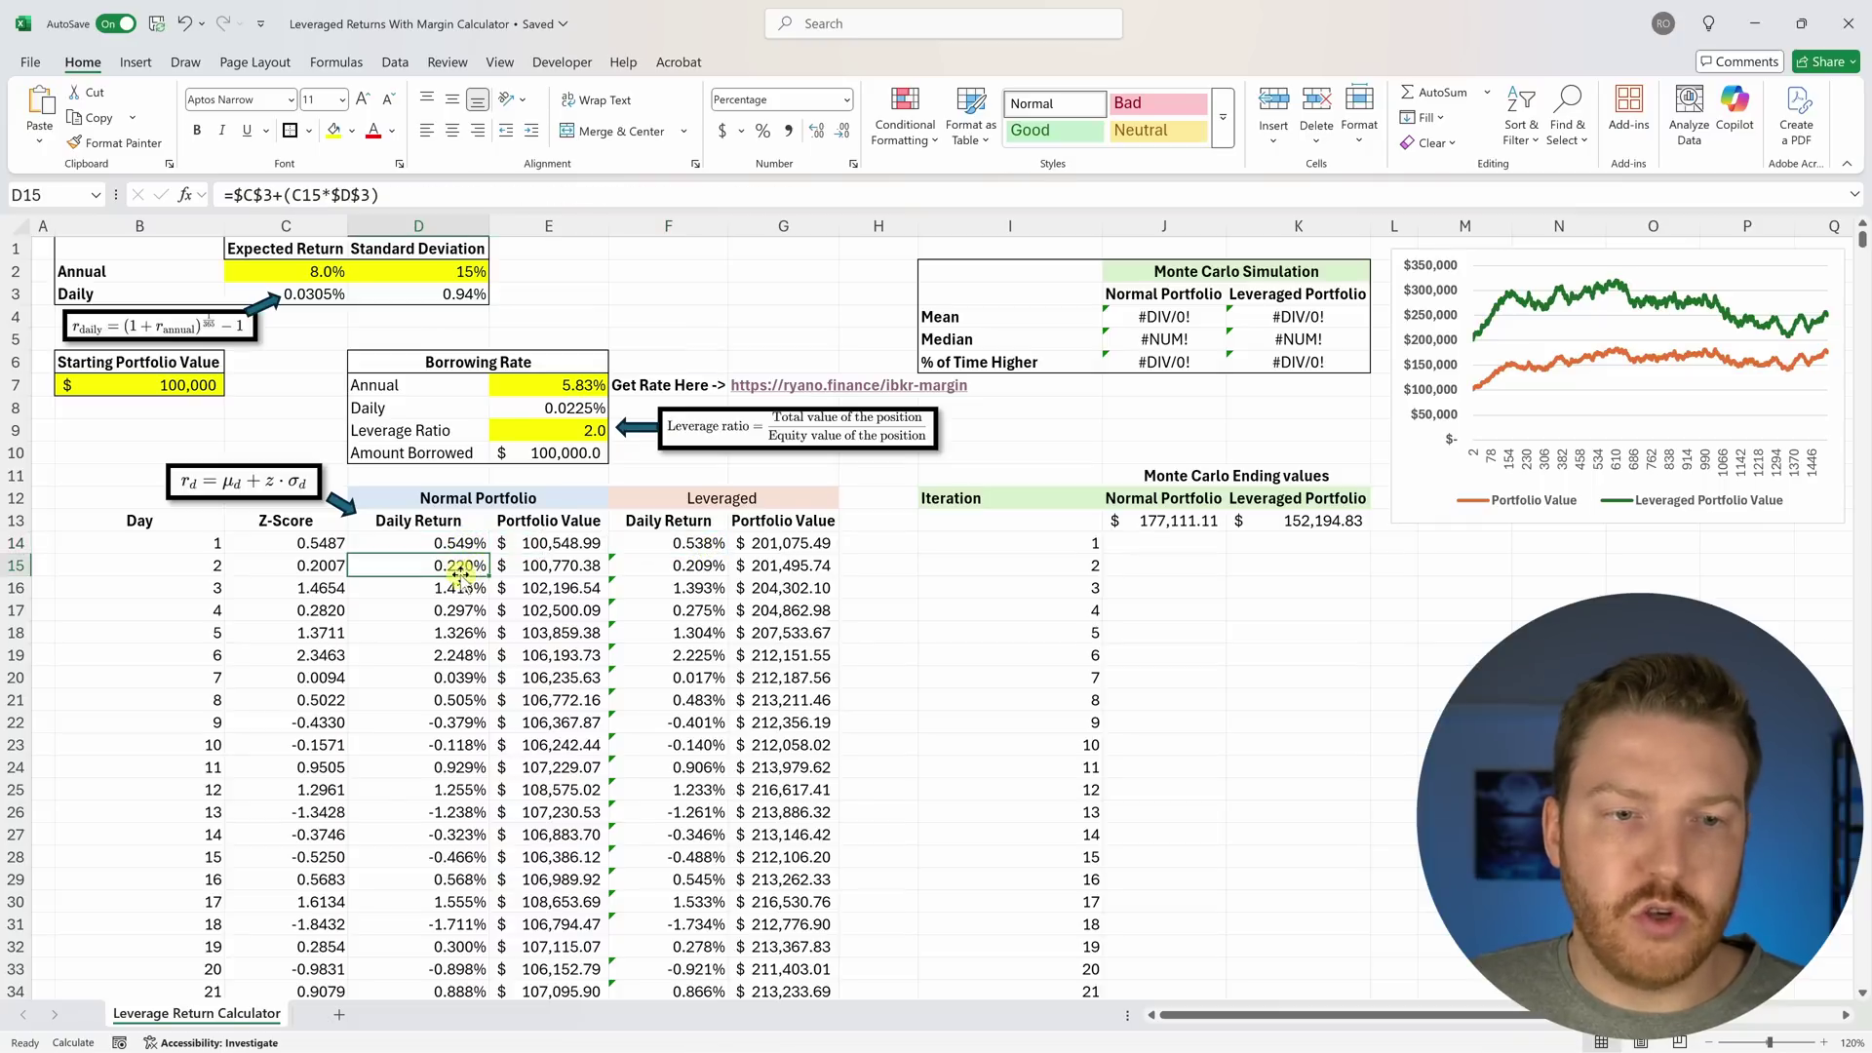
click(694, 571)
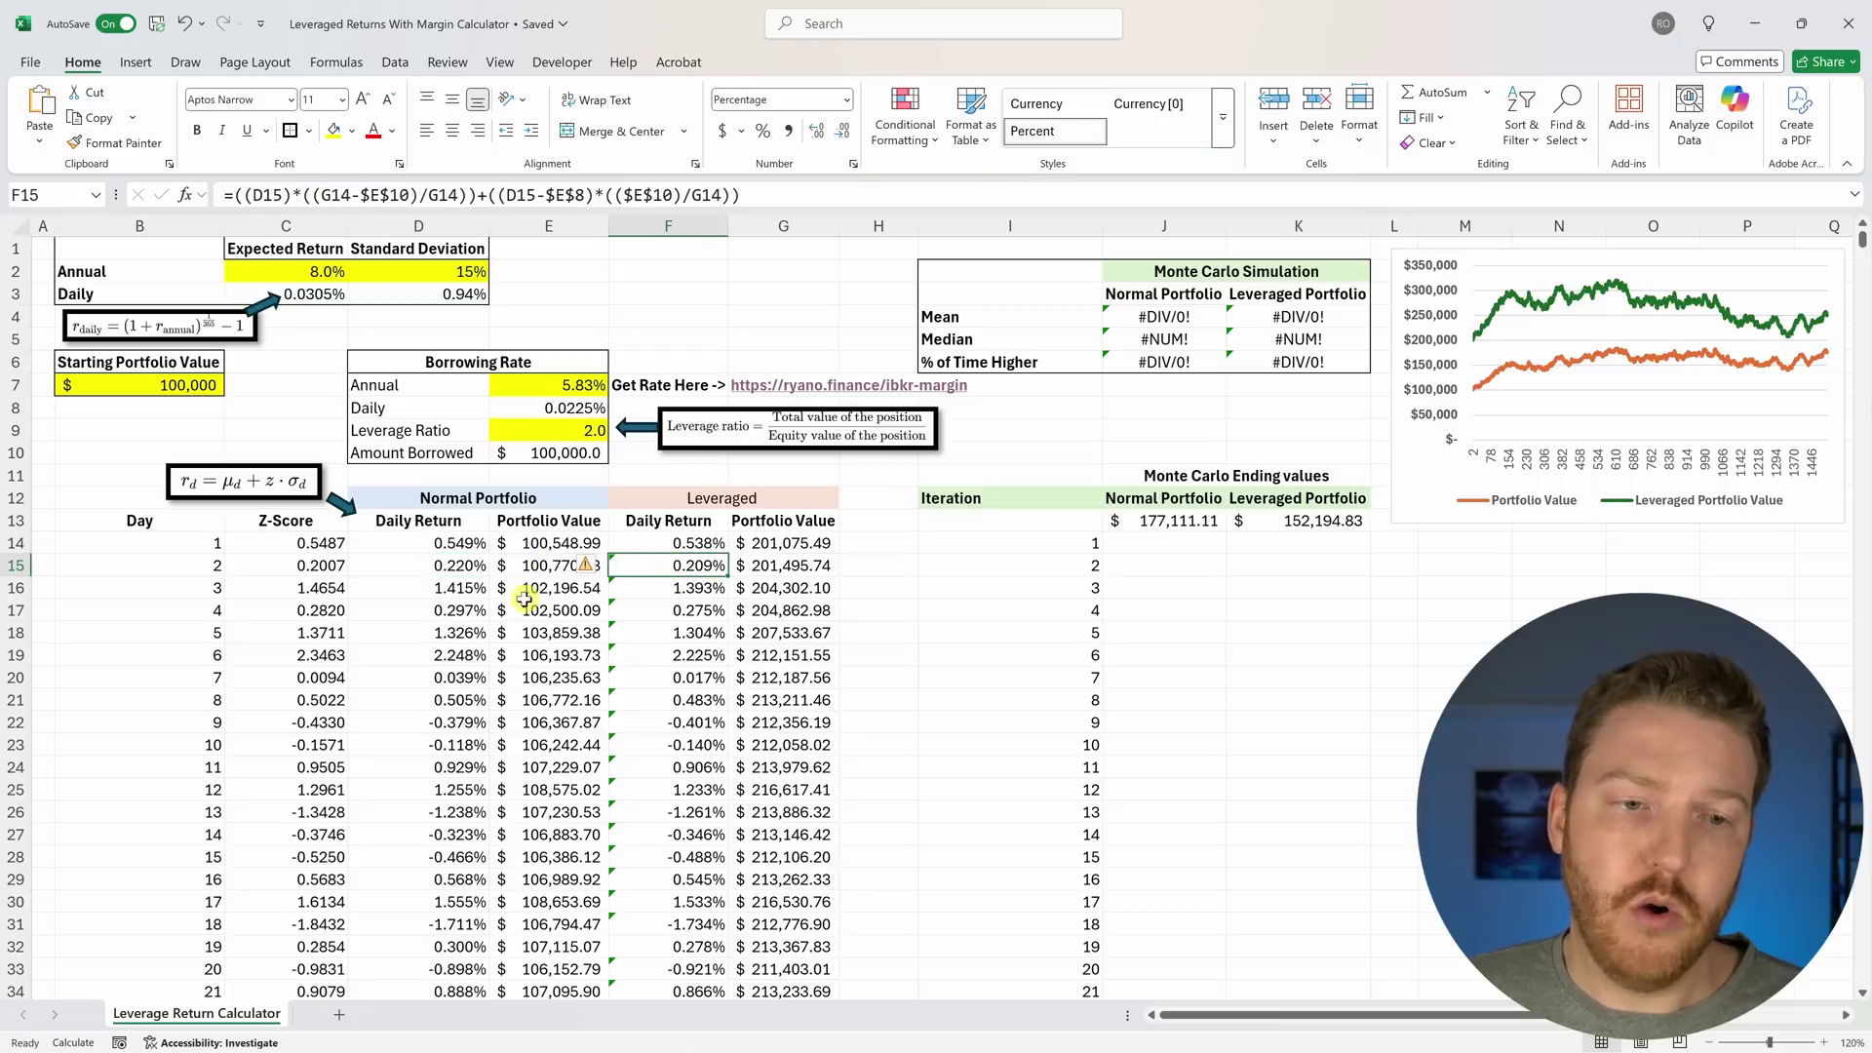
click(671, 588)
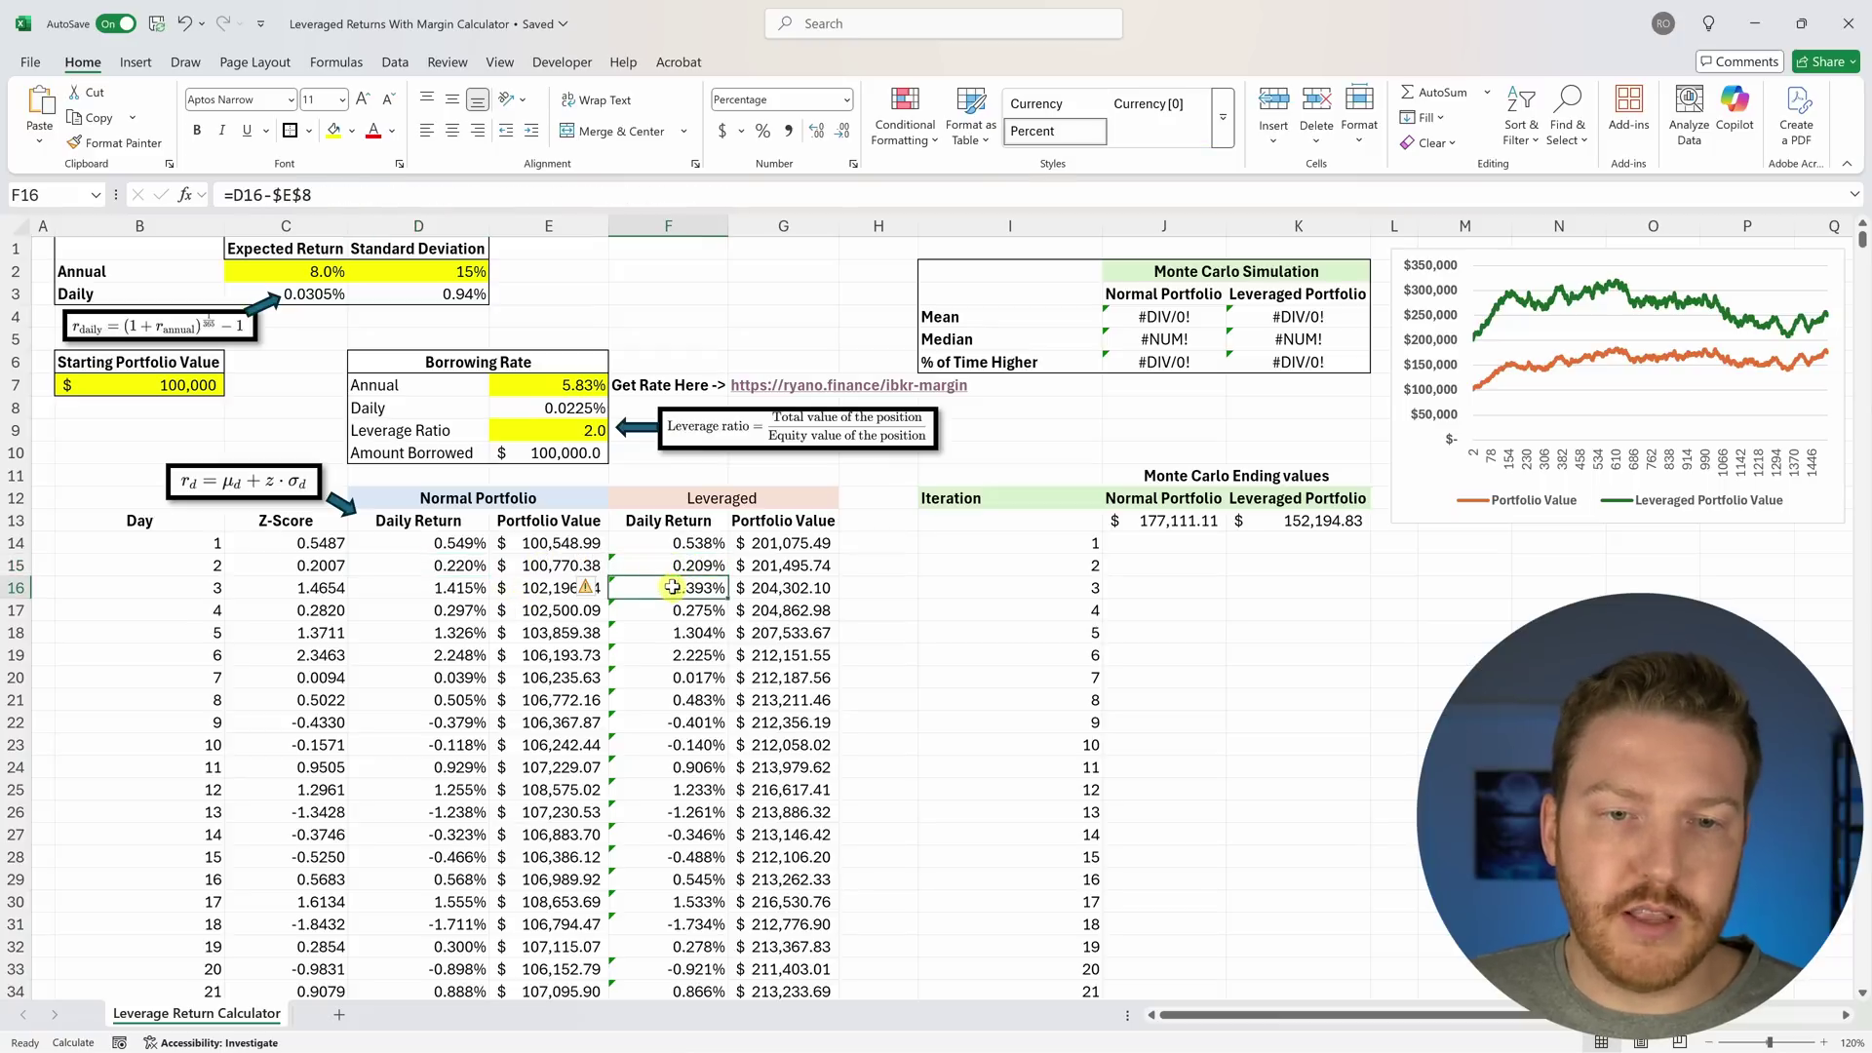
click(460, 589)
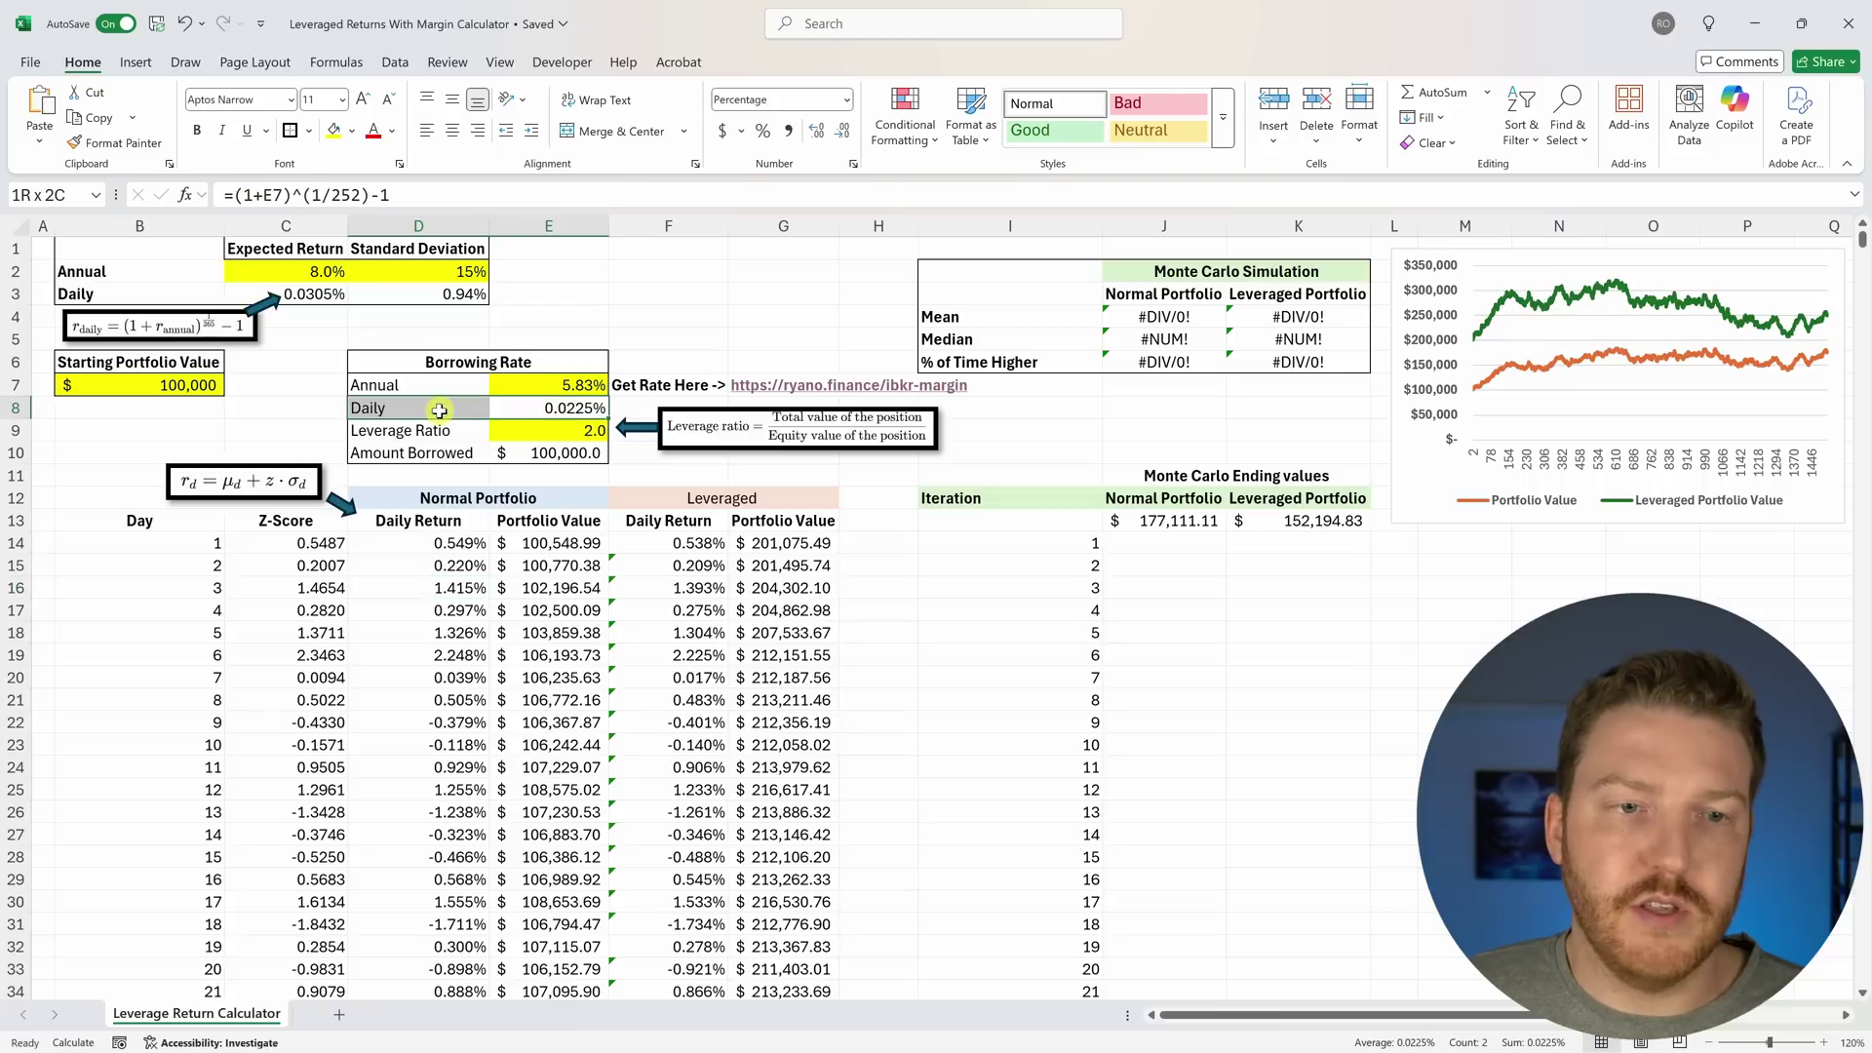
click(679, 564)
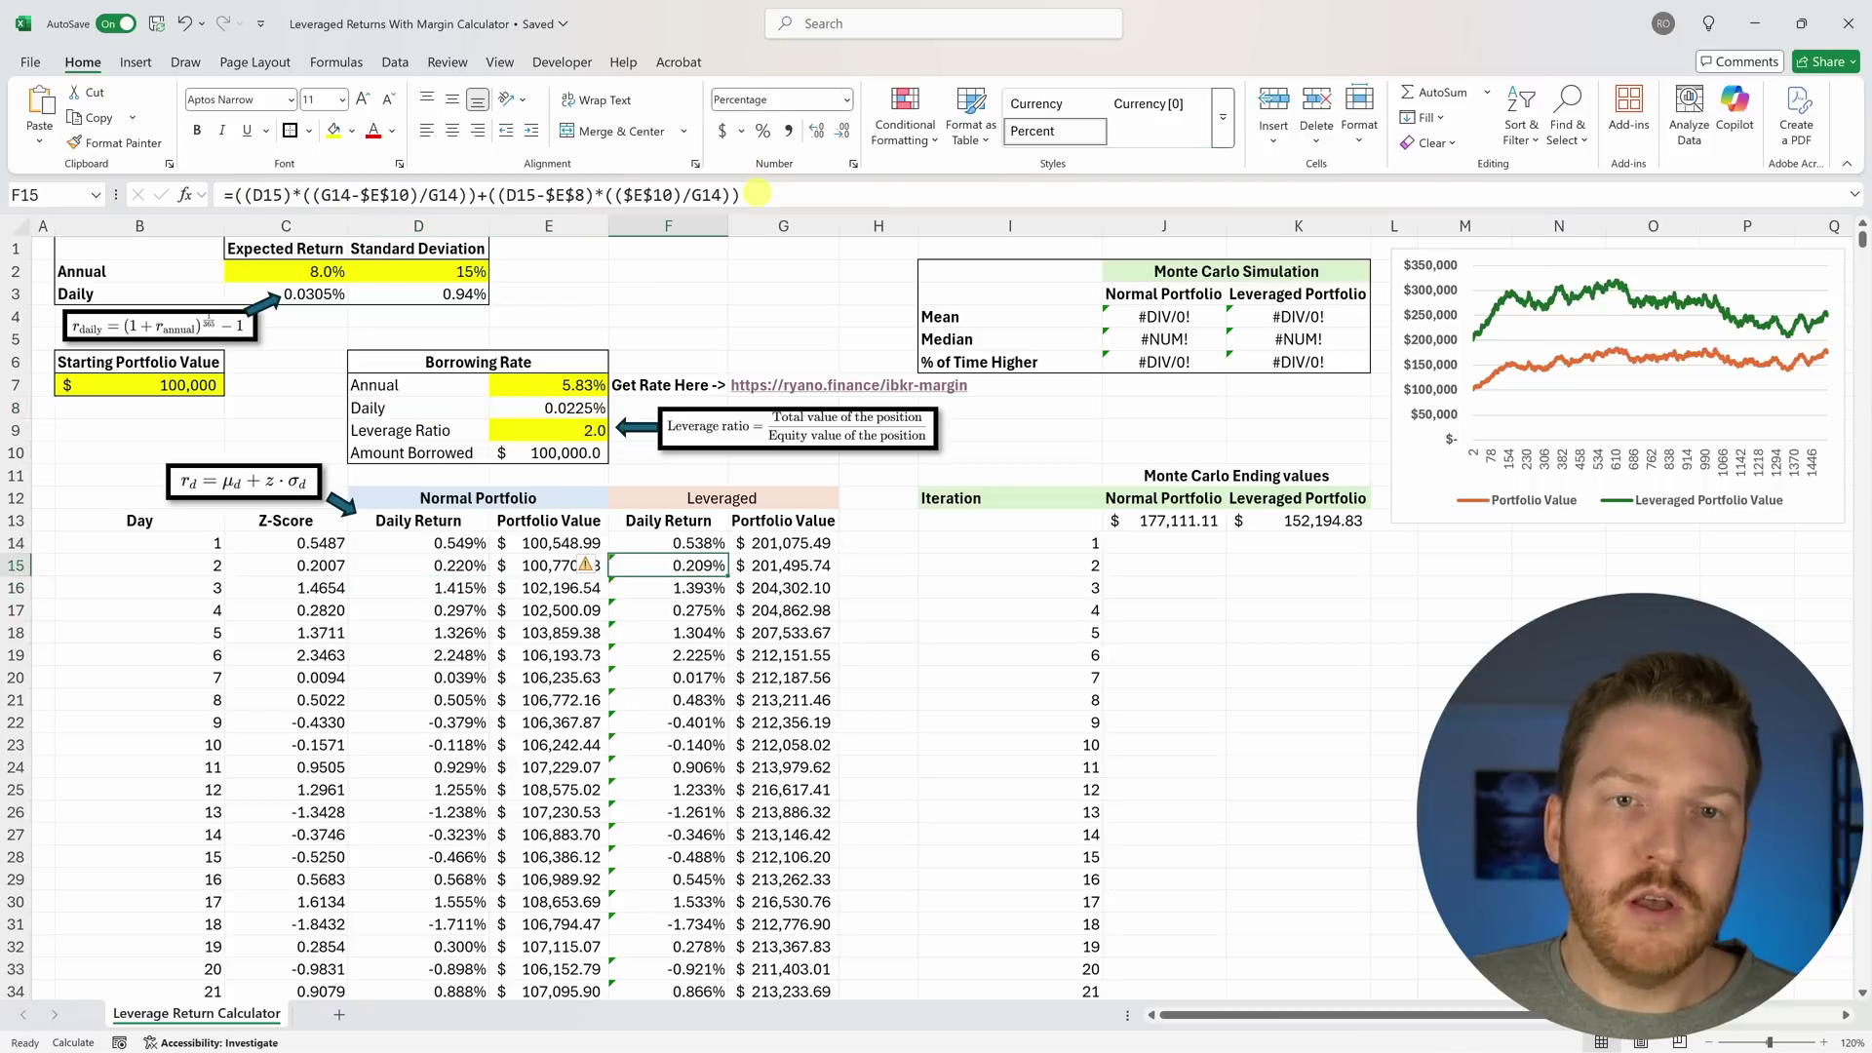
click(803, 543)
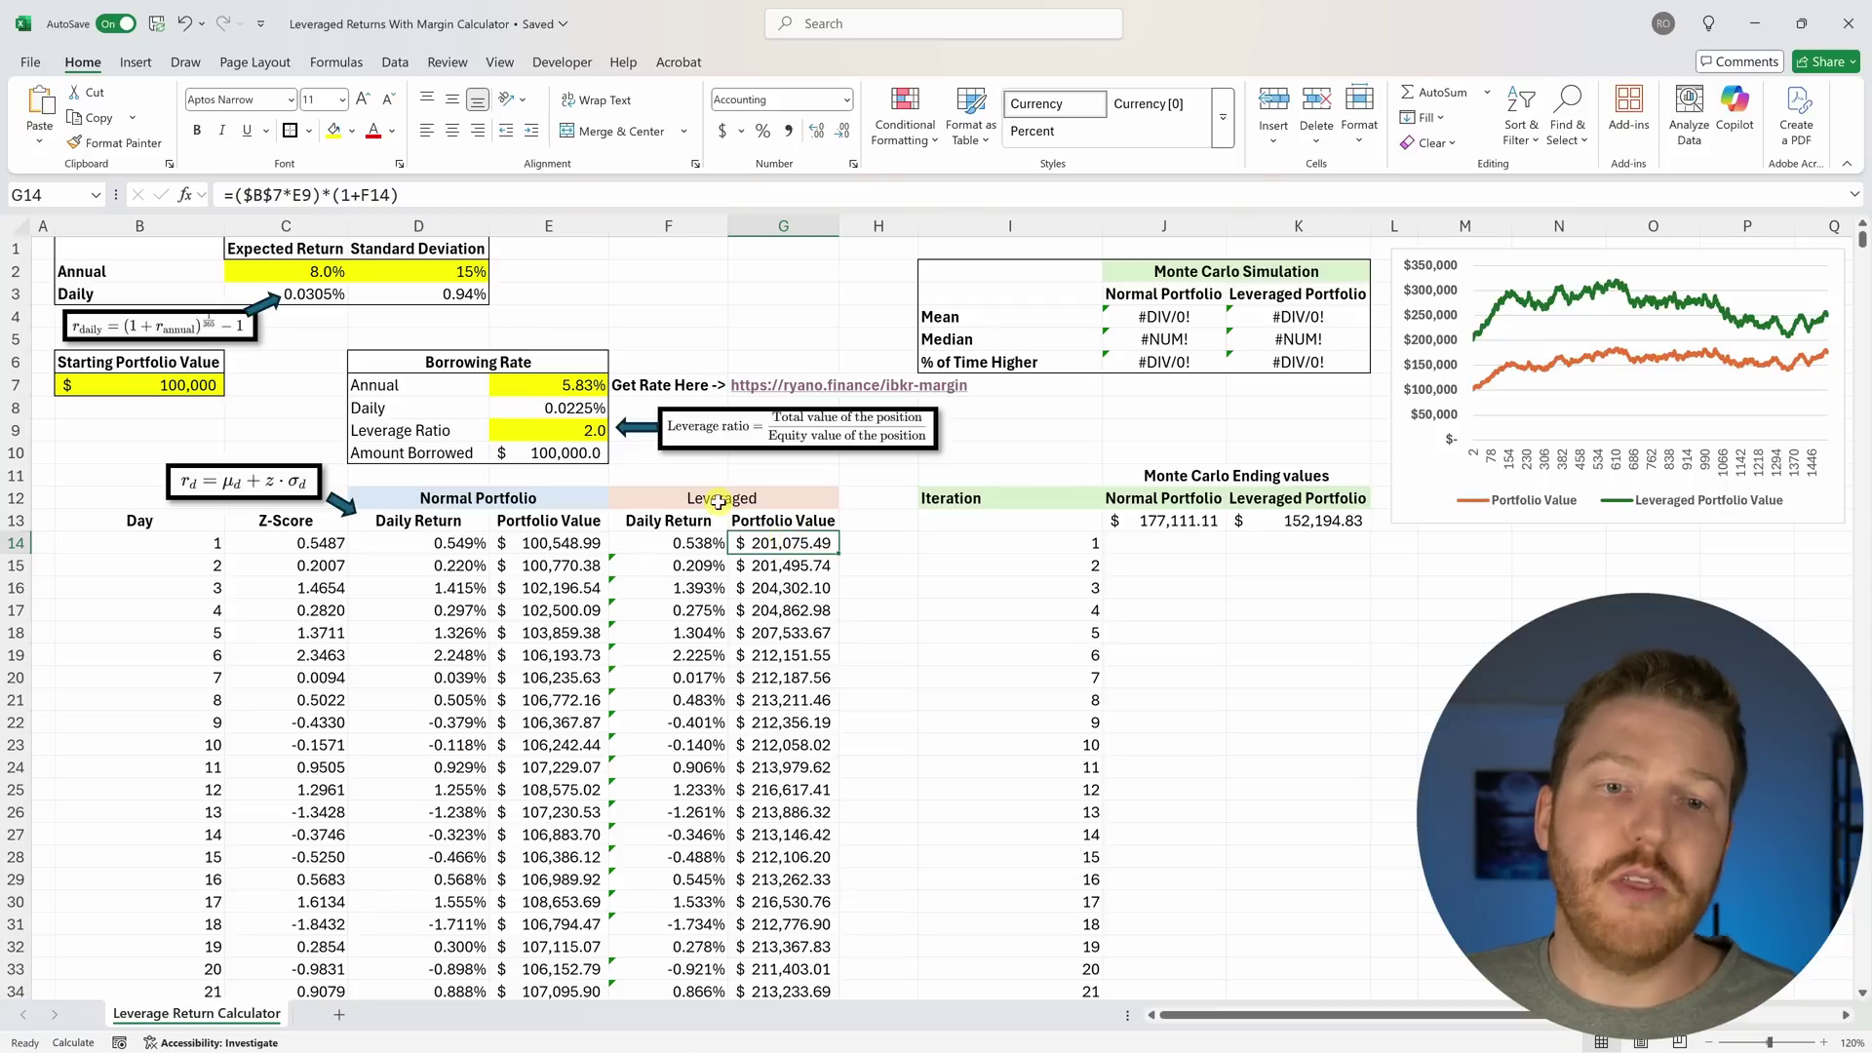
click(582, 192)
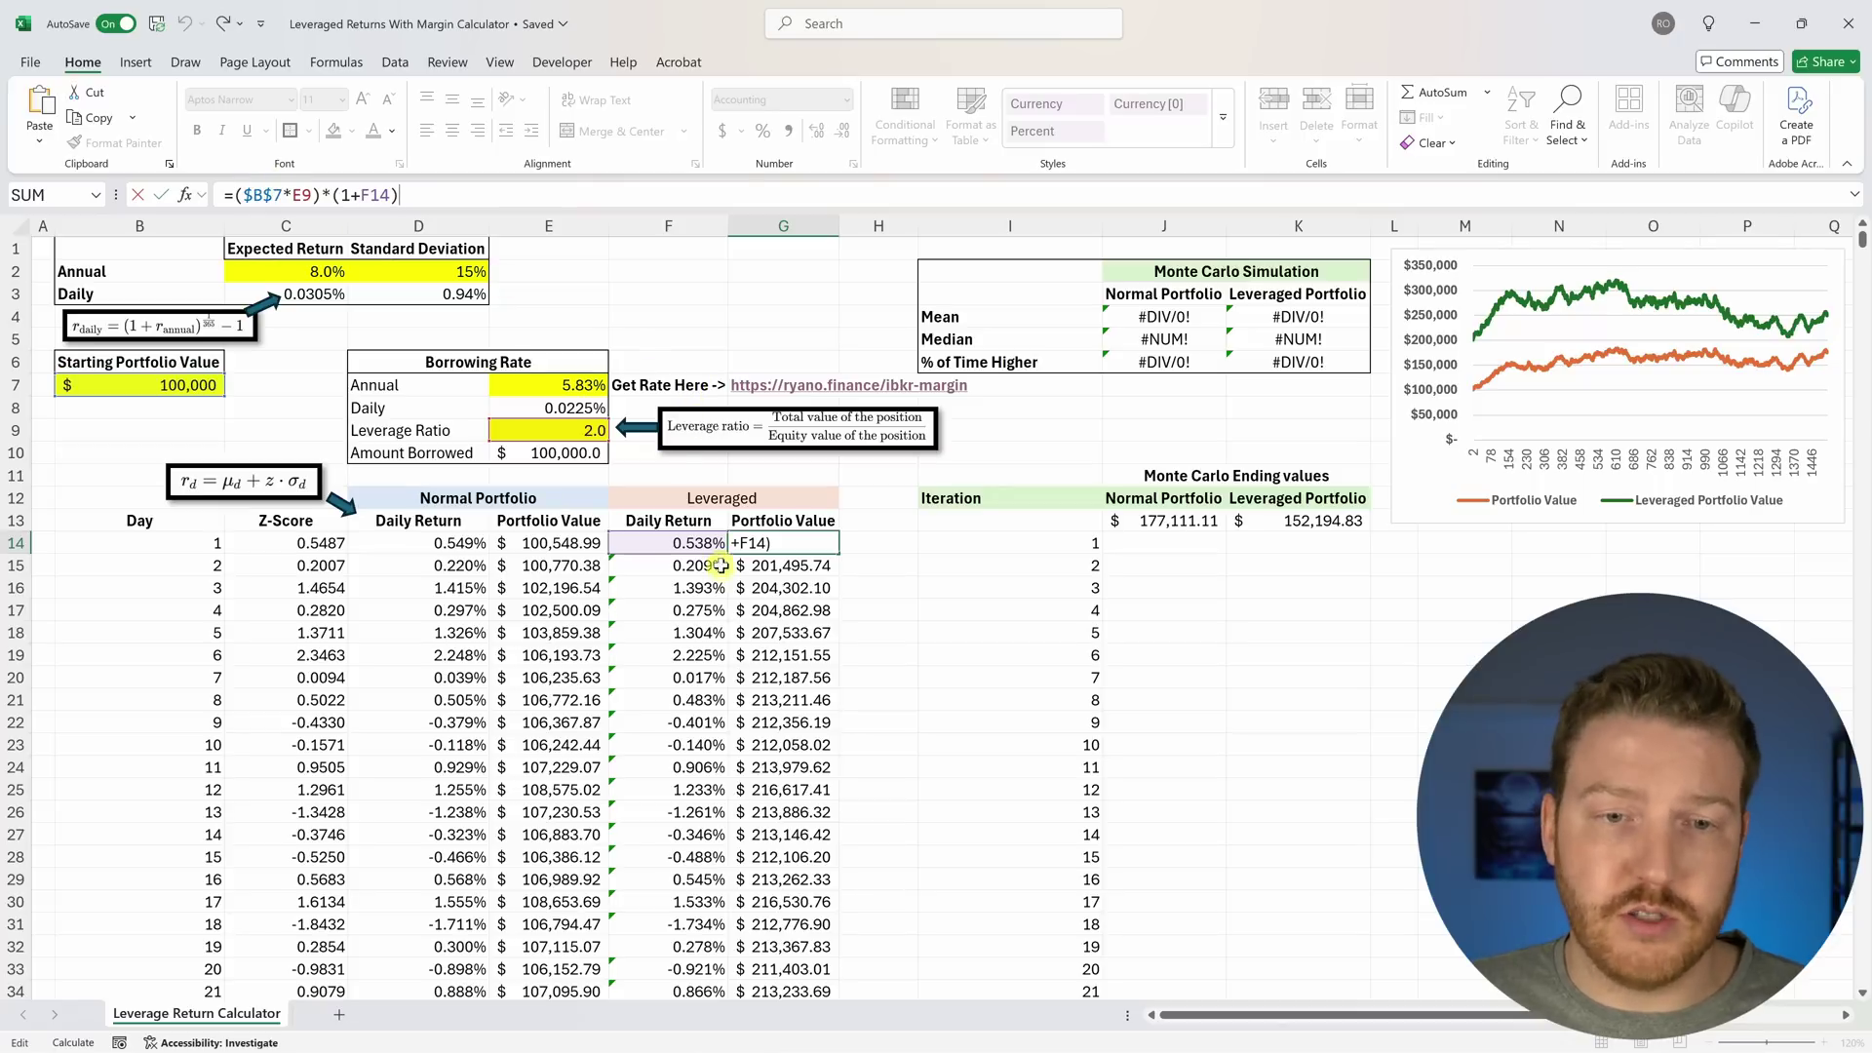
key(ctrl+Return)
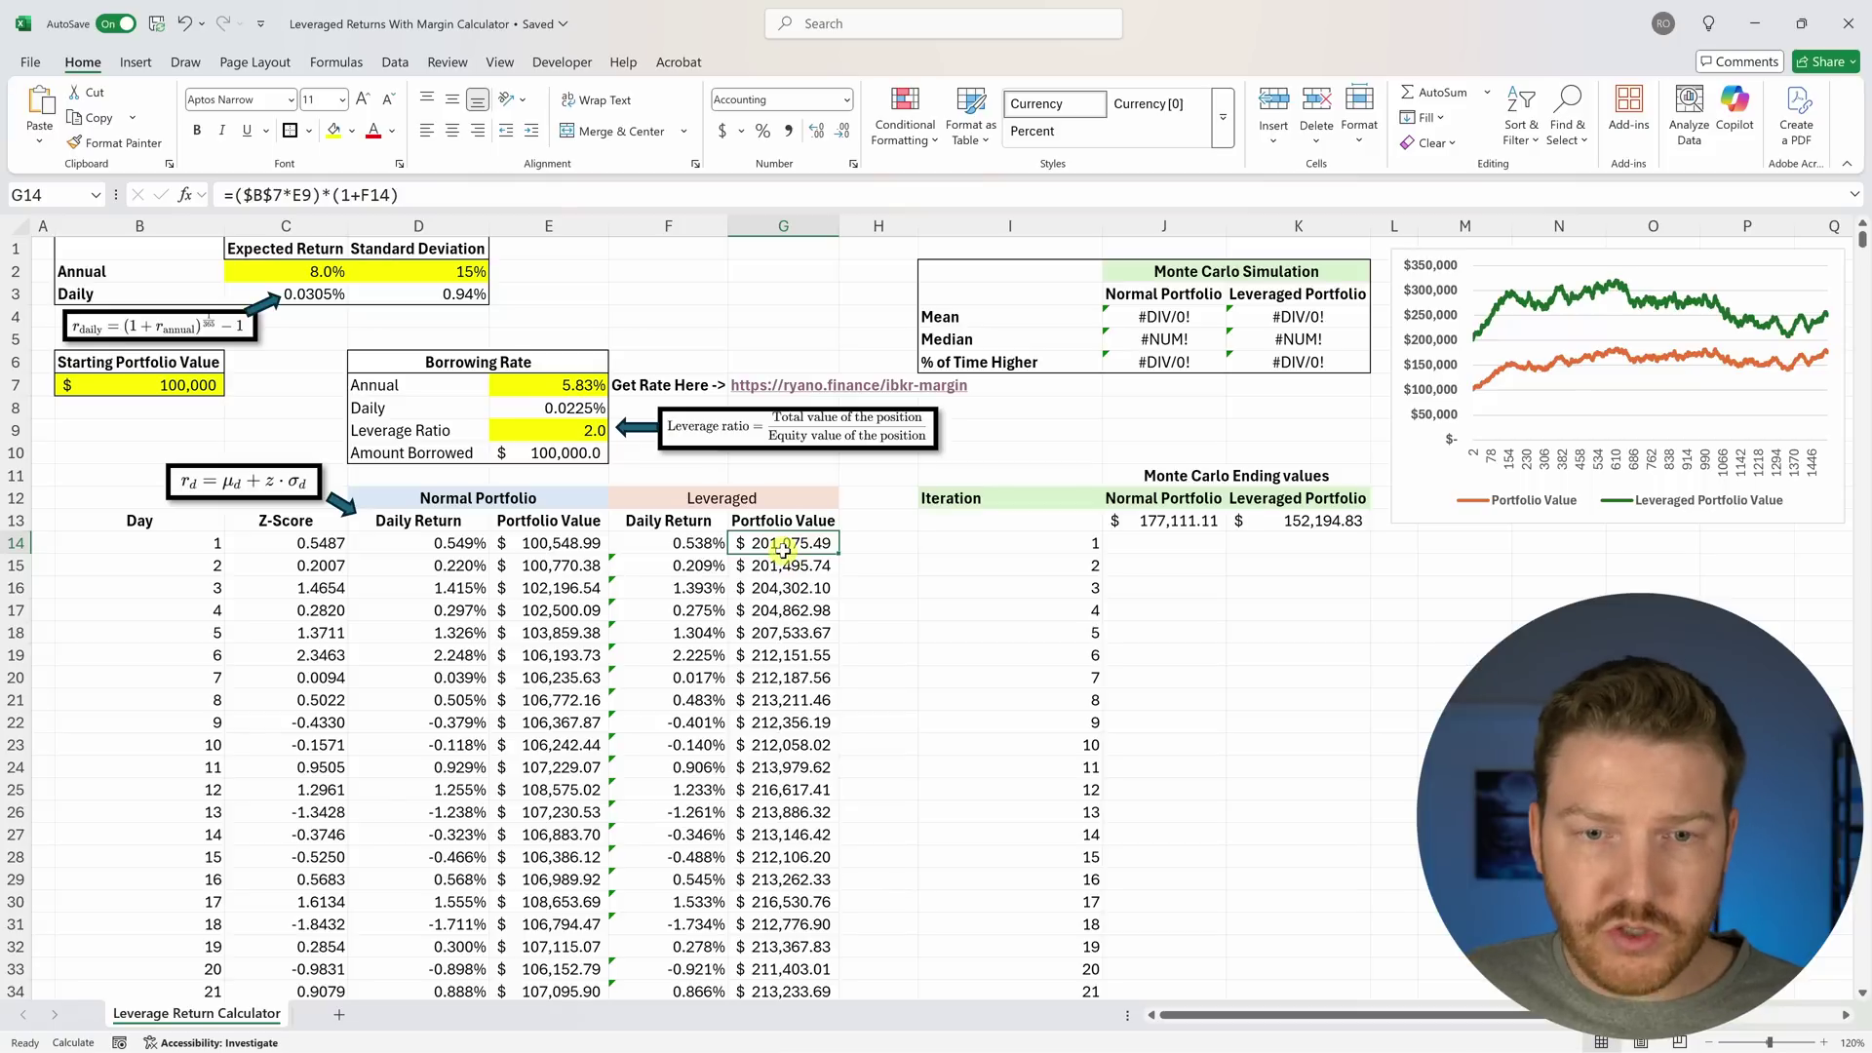
drag(788, 543, 781, 1020)
scroll(795, 610, up, 12)
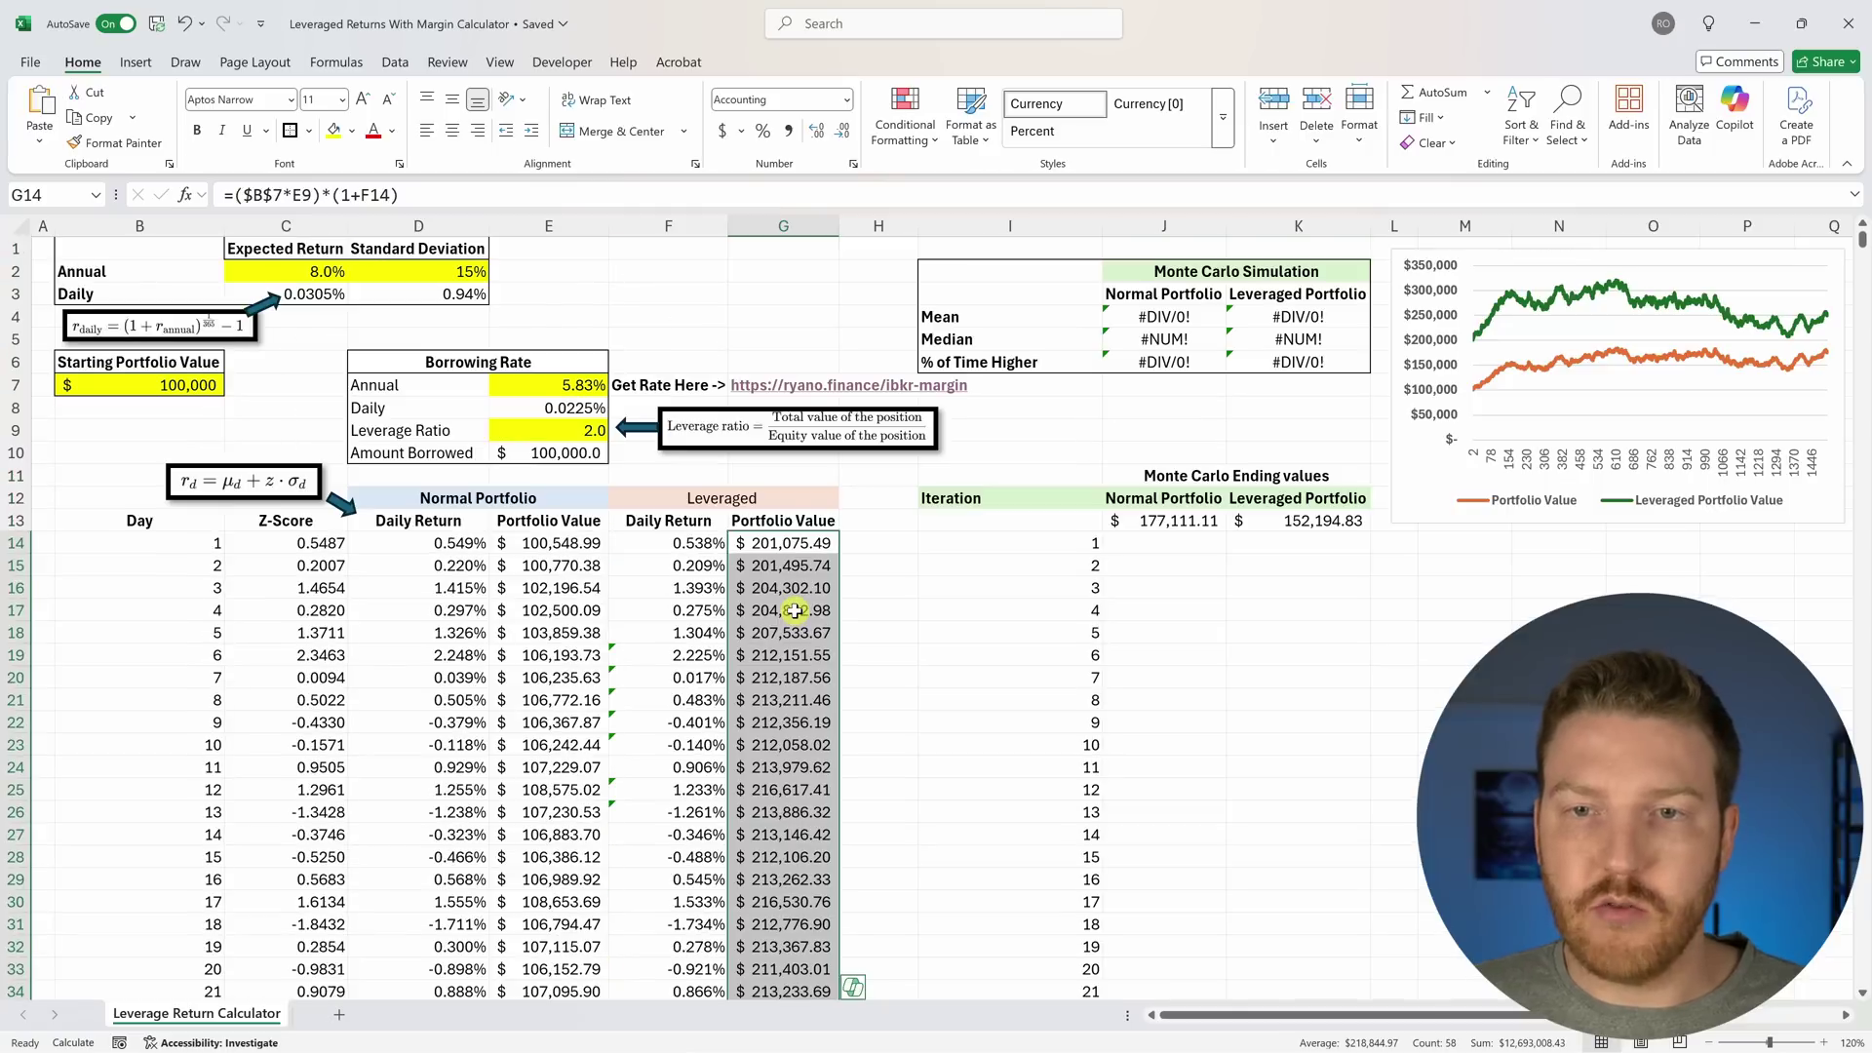
click(1183, 563)
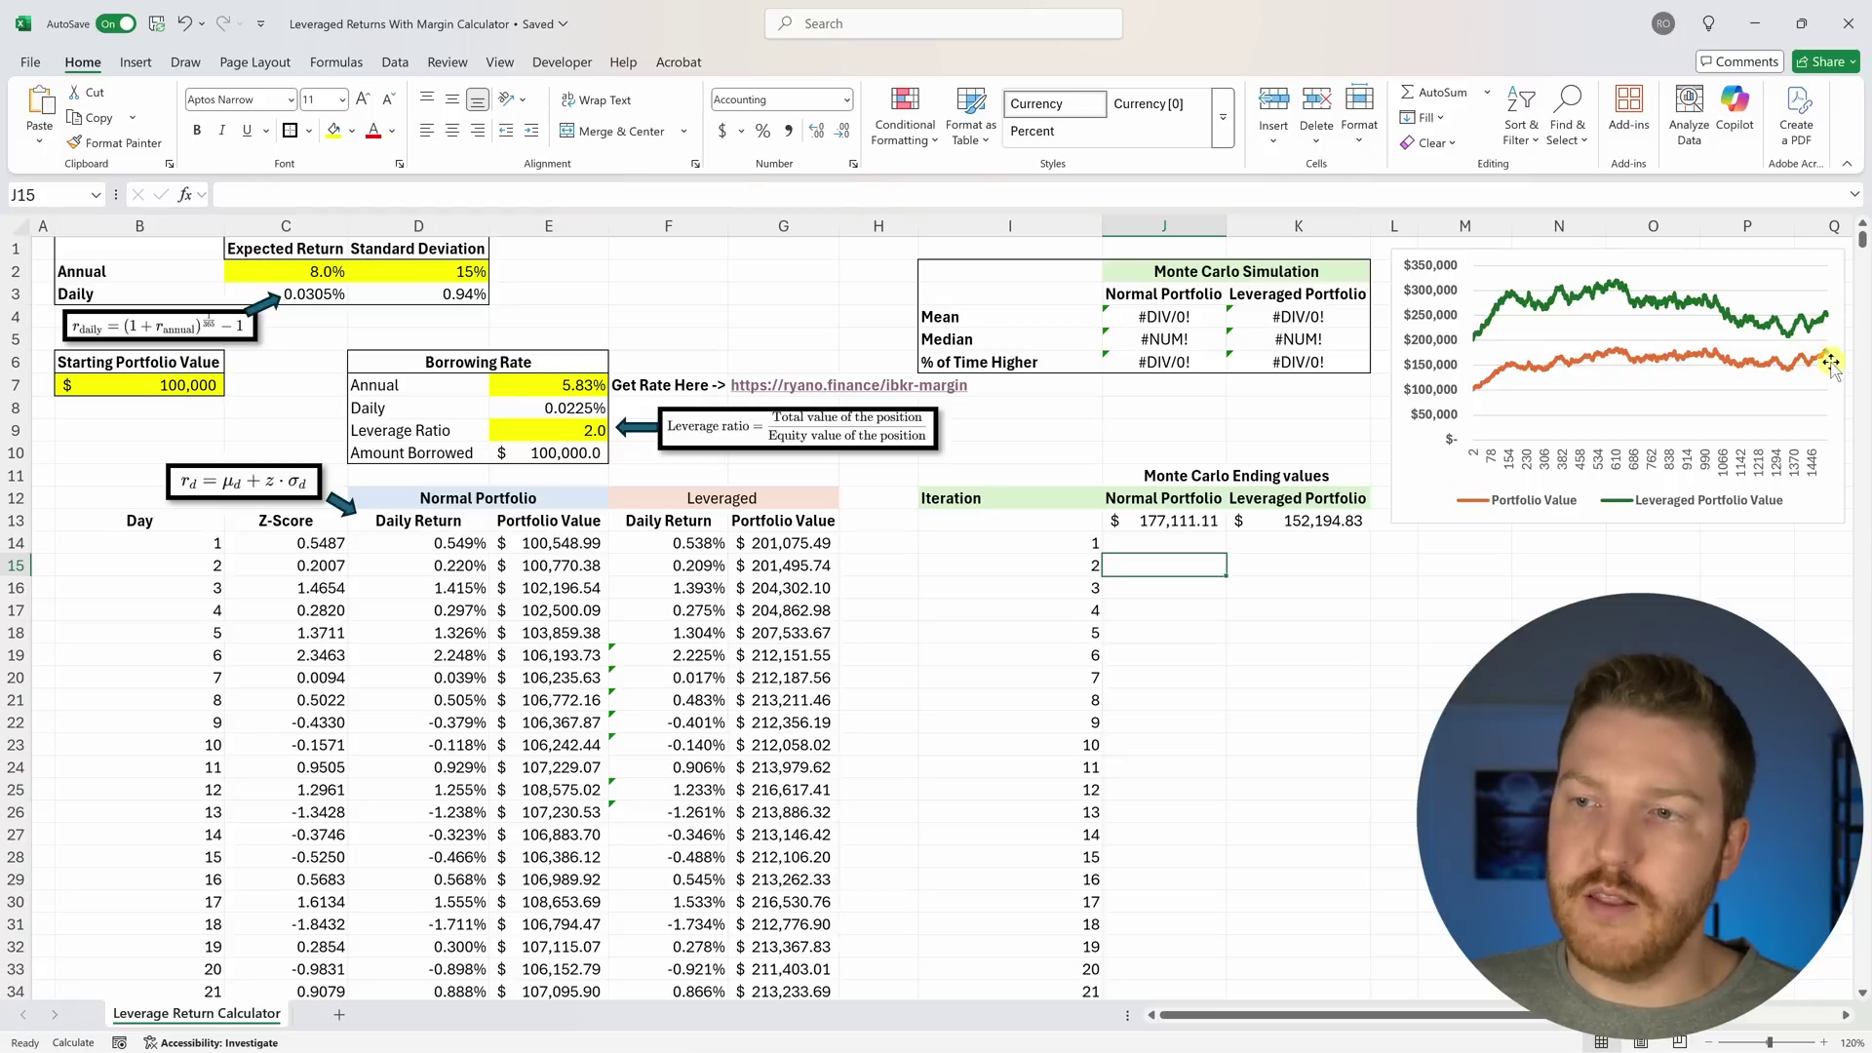
click(1284, 521)
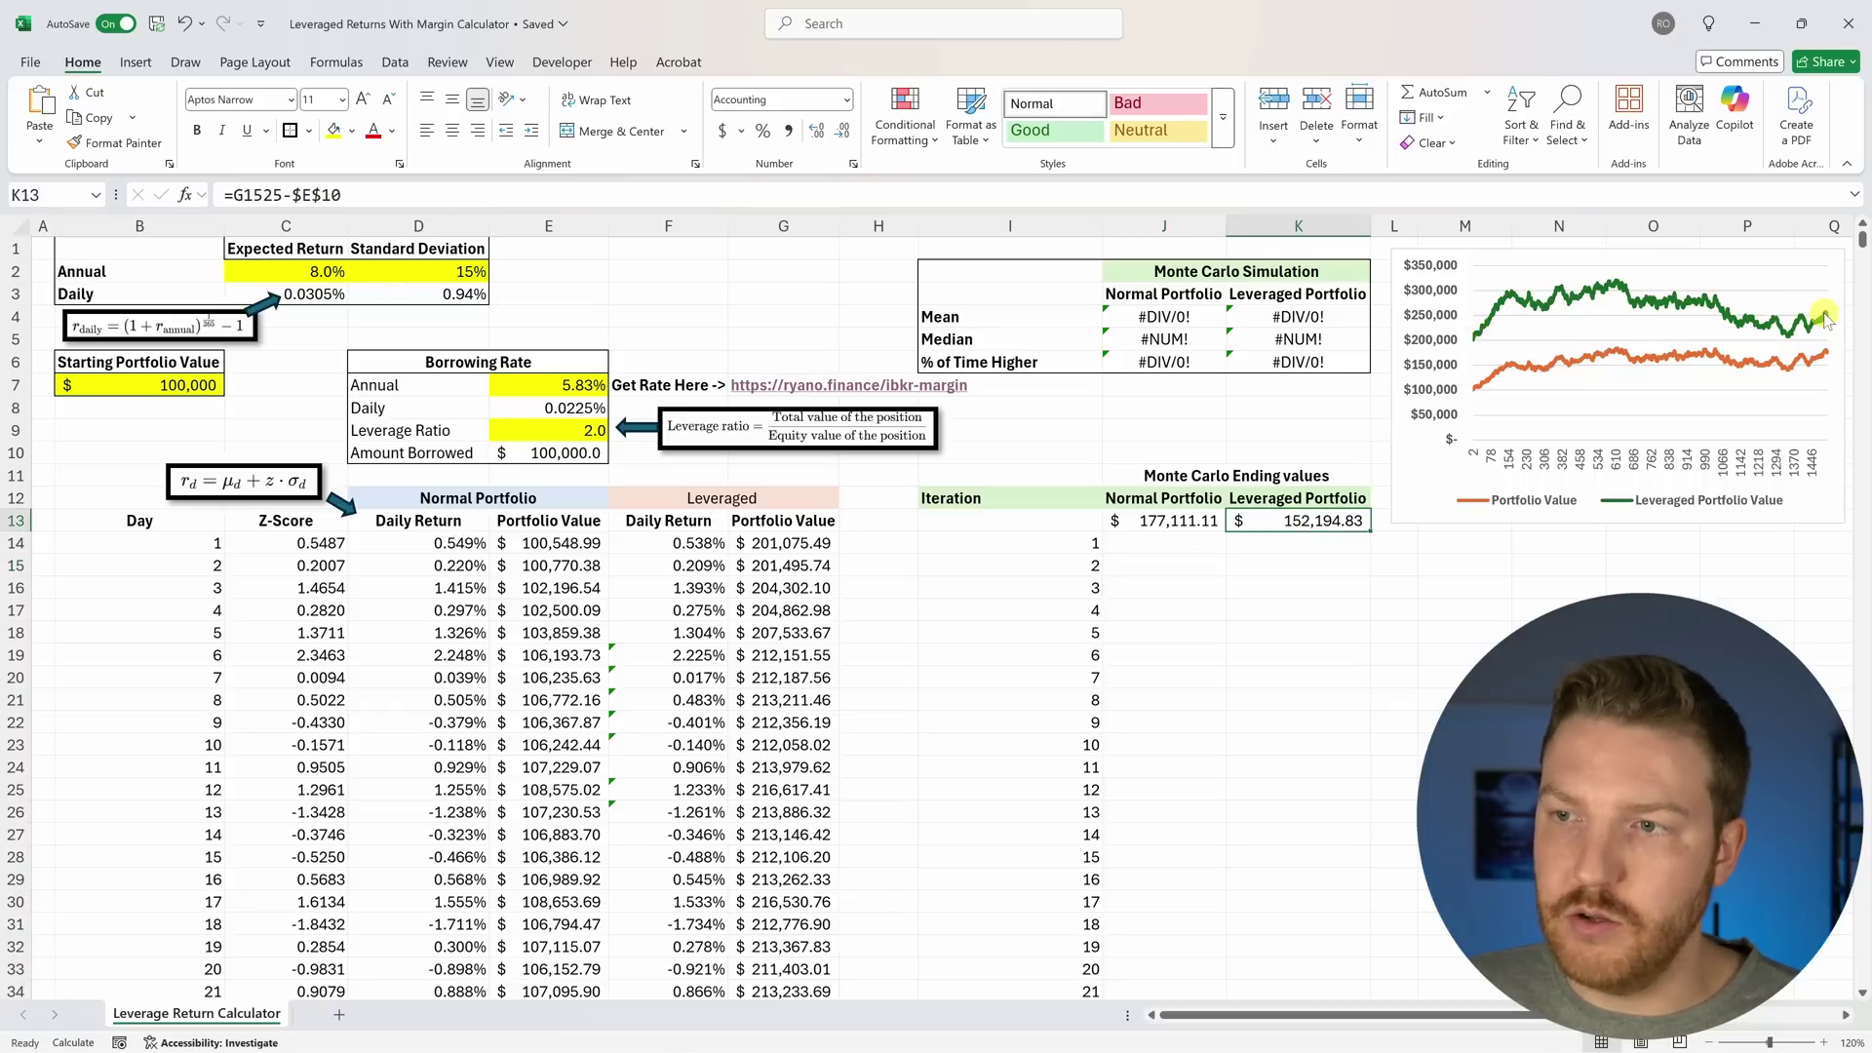
click(766, 673)
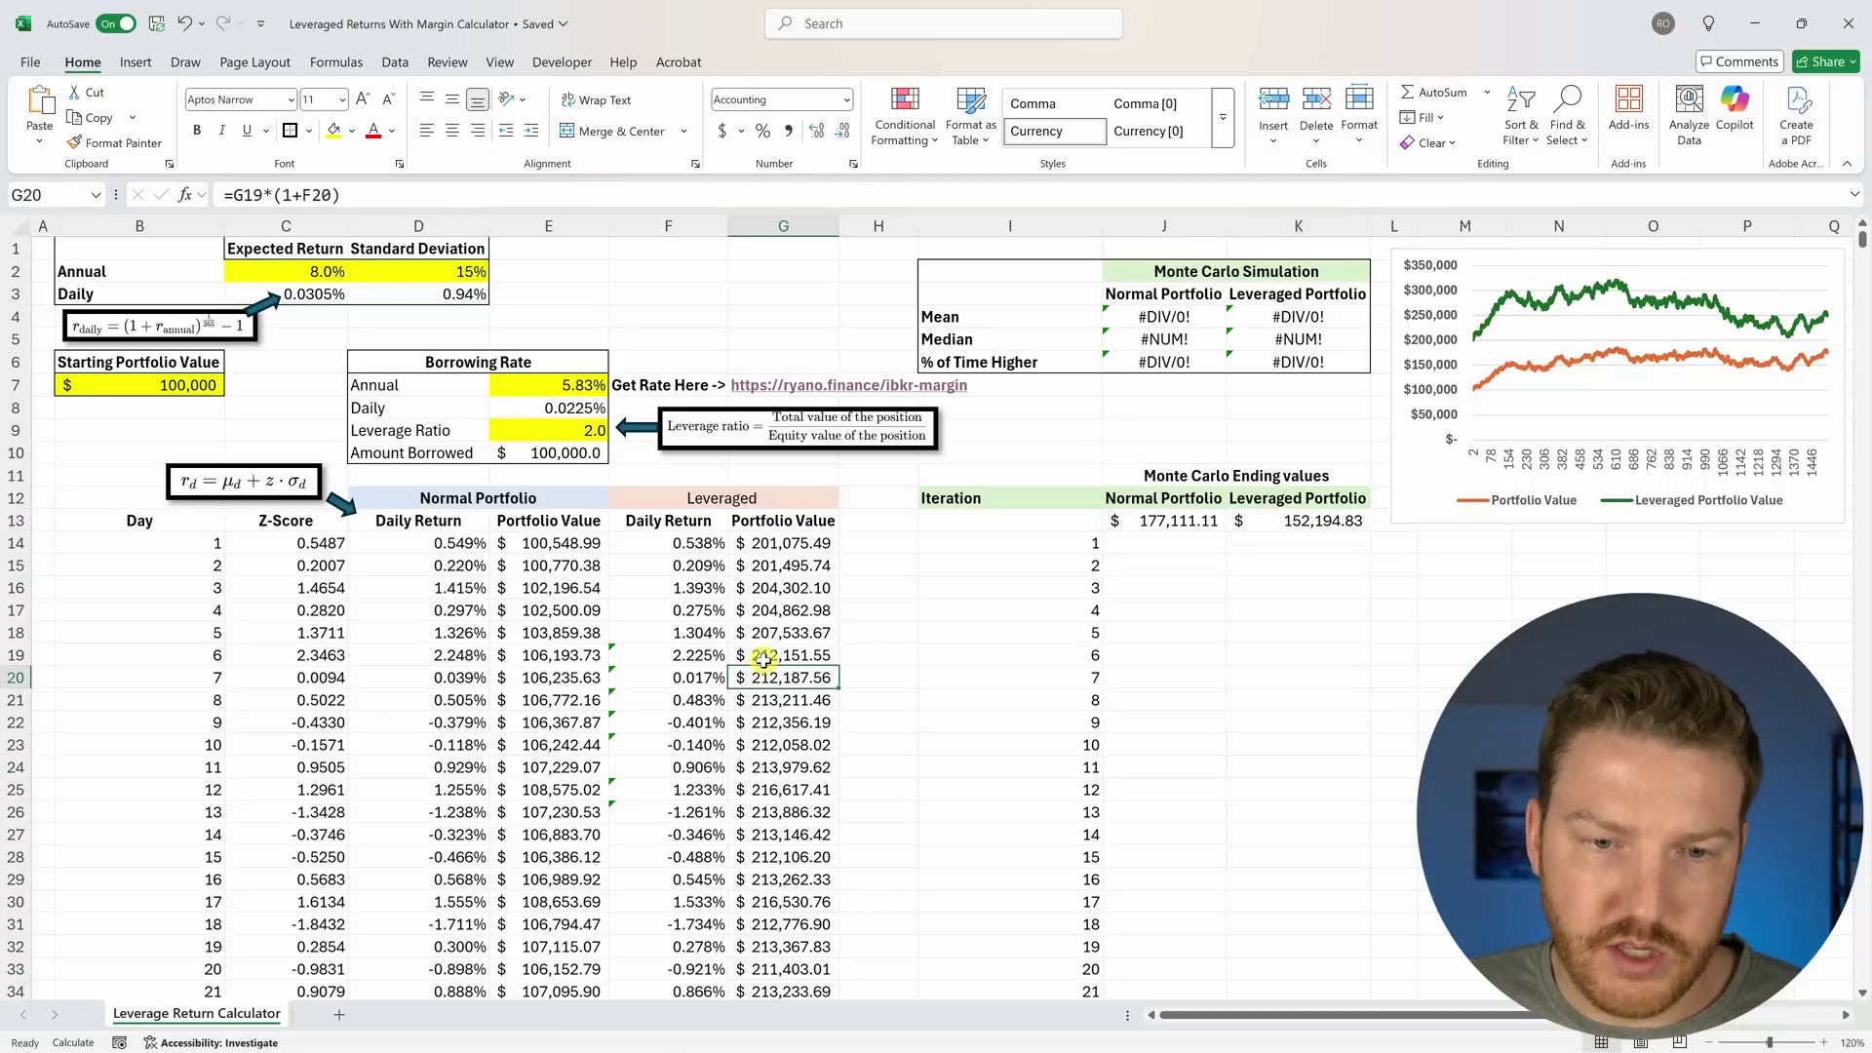
key(ctrl+Down)
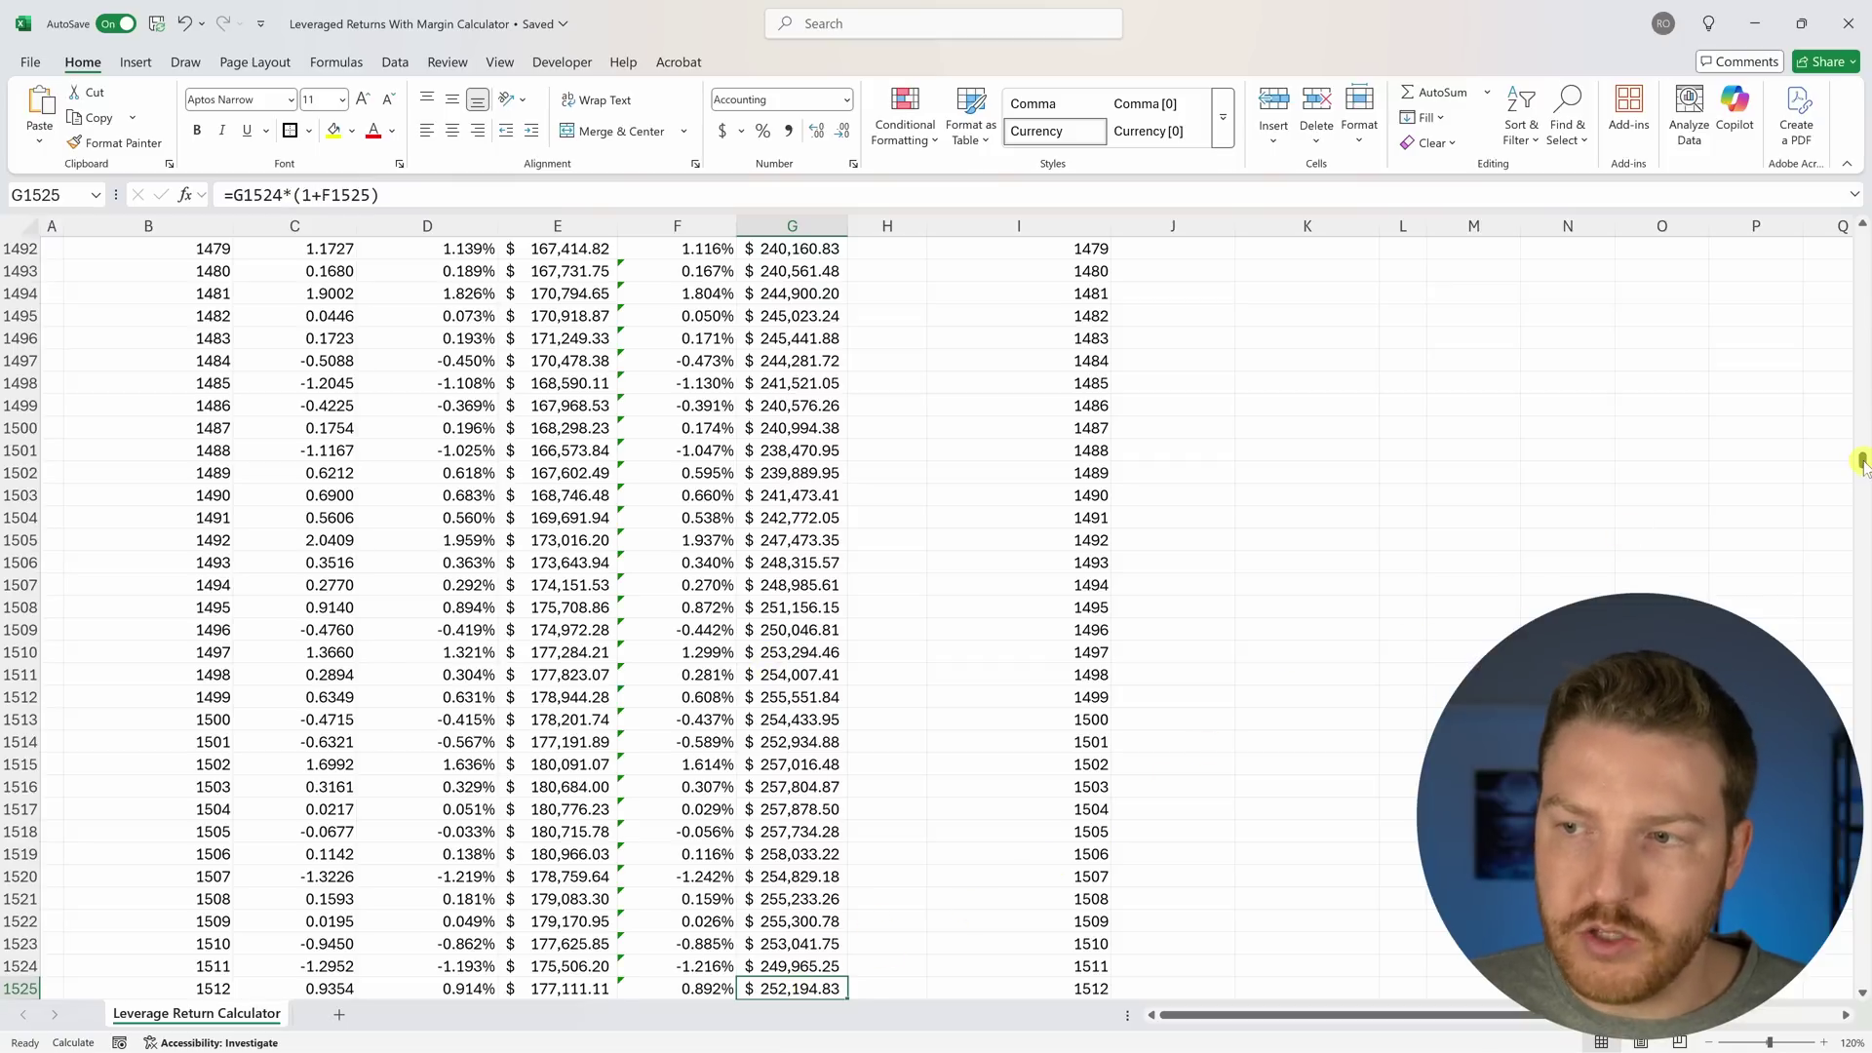
drag(1862, 463, 1857, 239)
click(1331, 517)
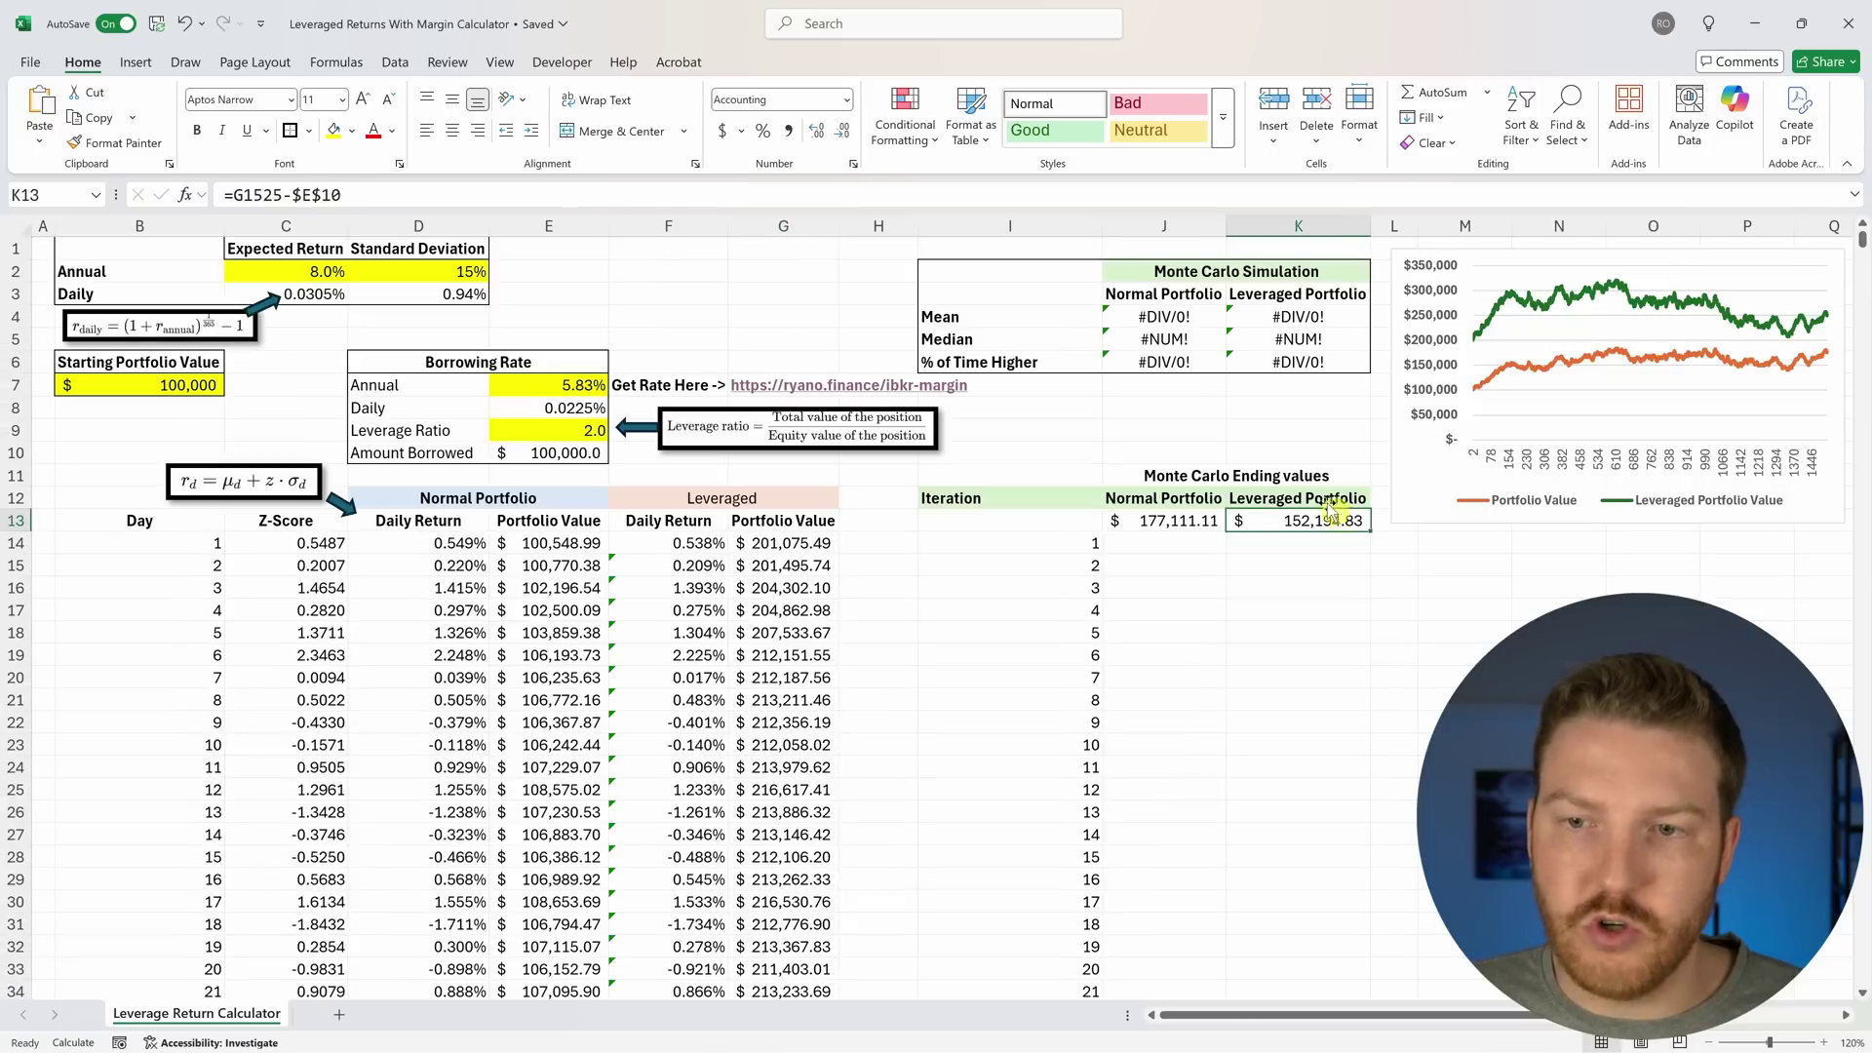
click(343, 196)
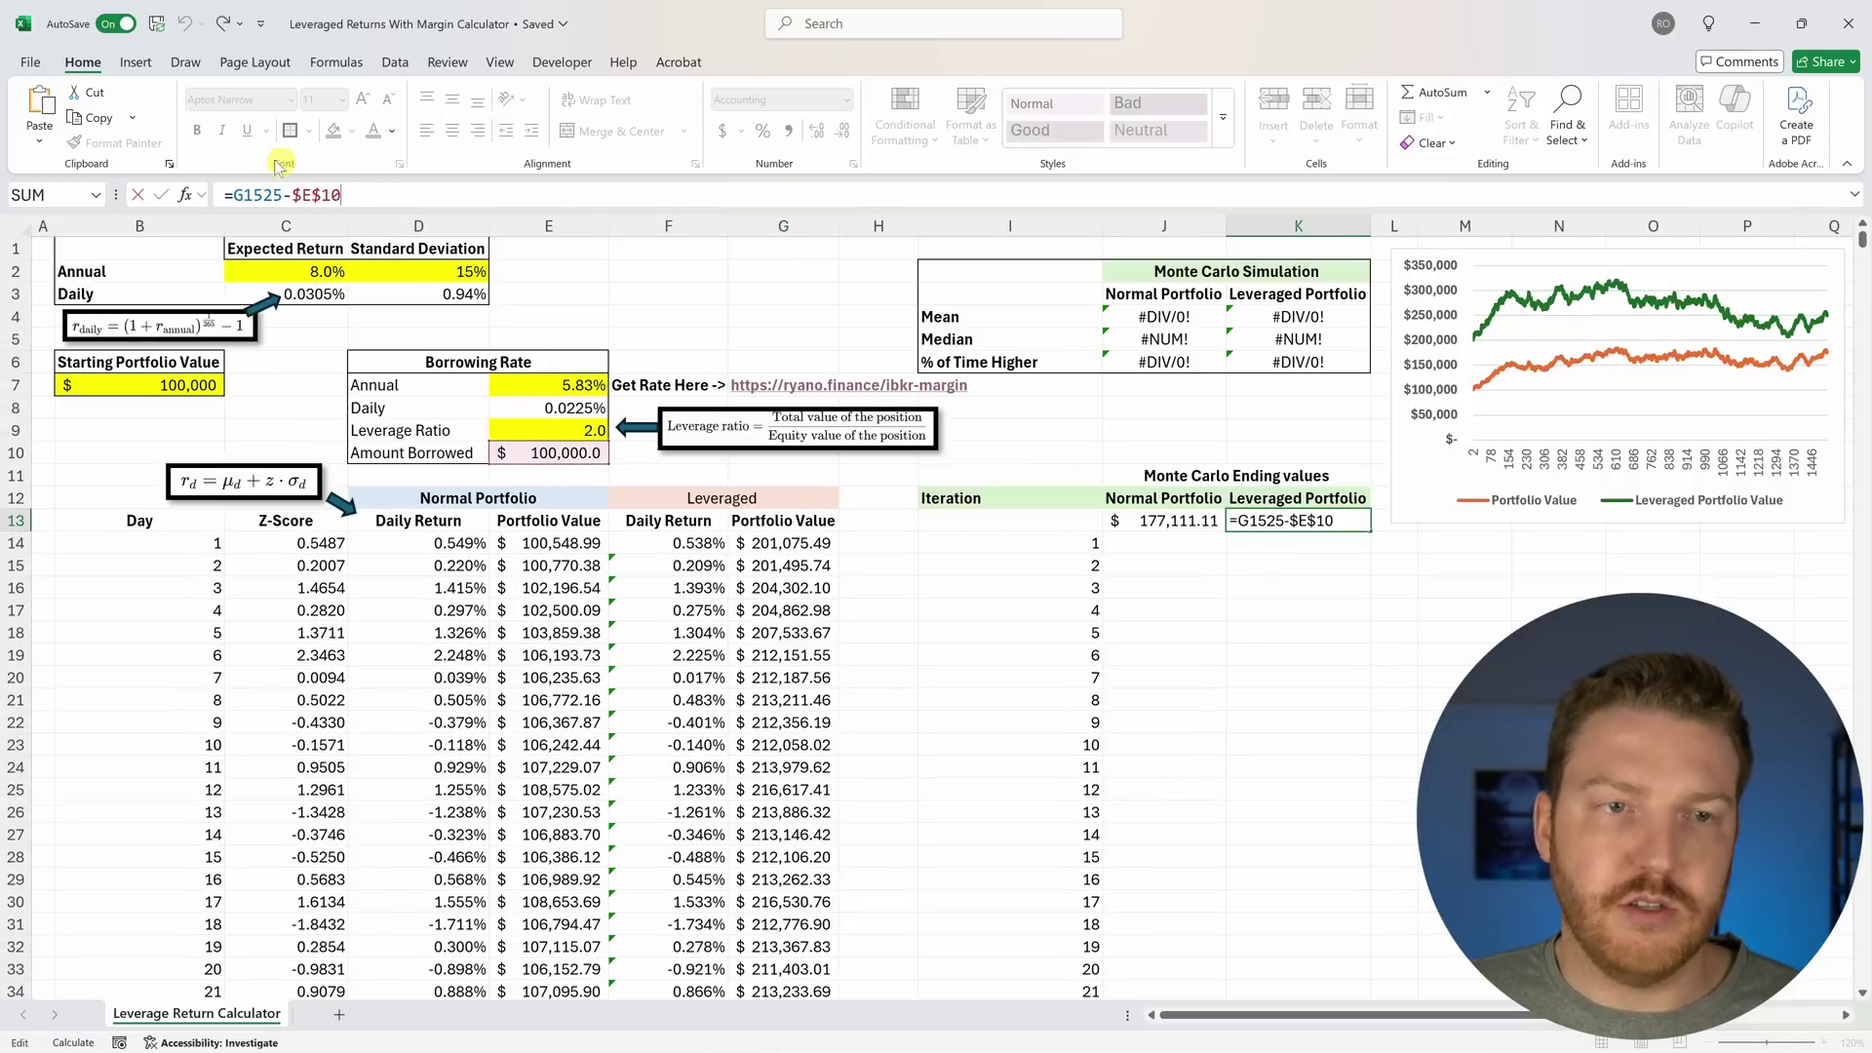
key(Return)
drag(1287, 524, 1169, 523)
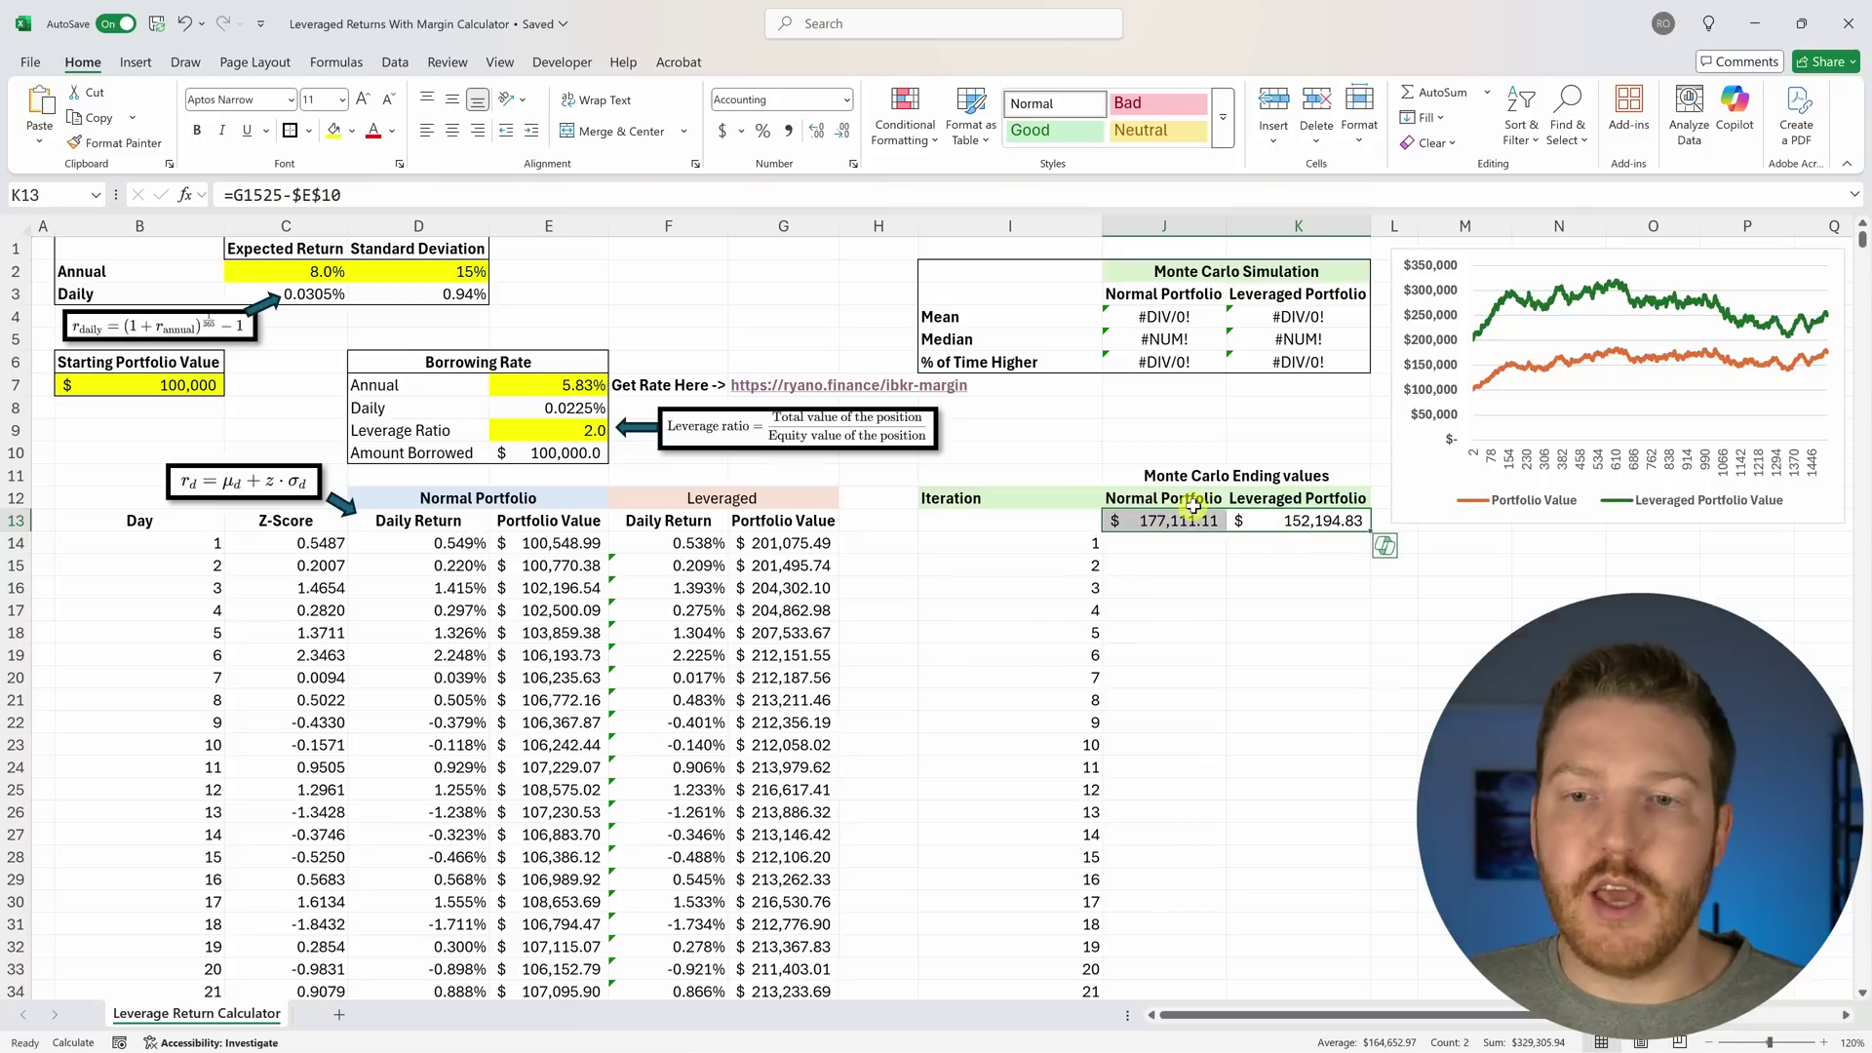
click(1200, 543)
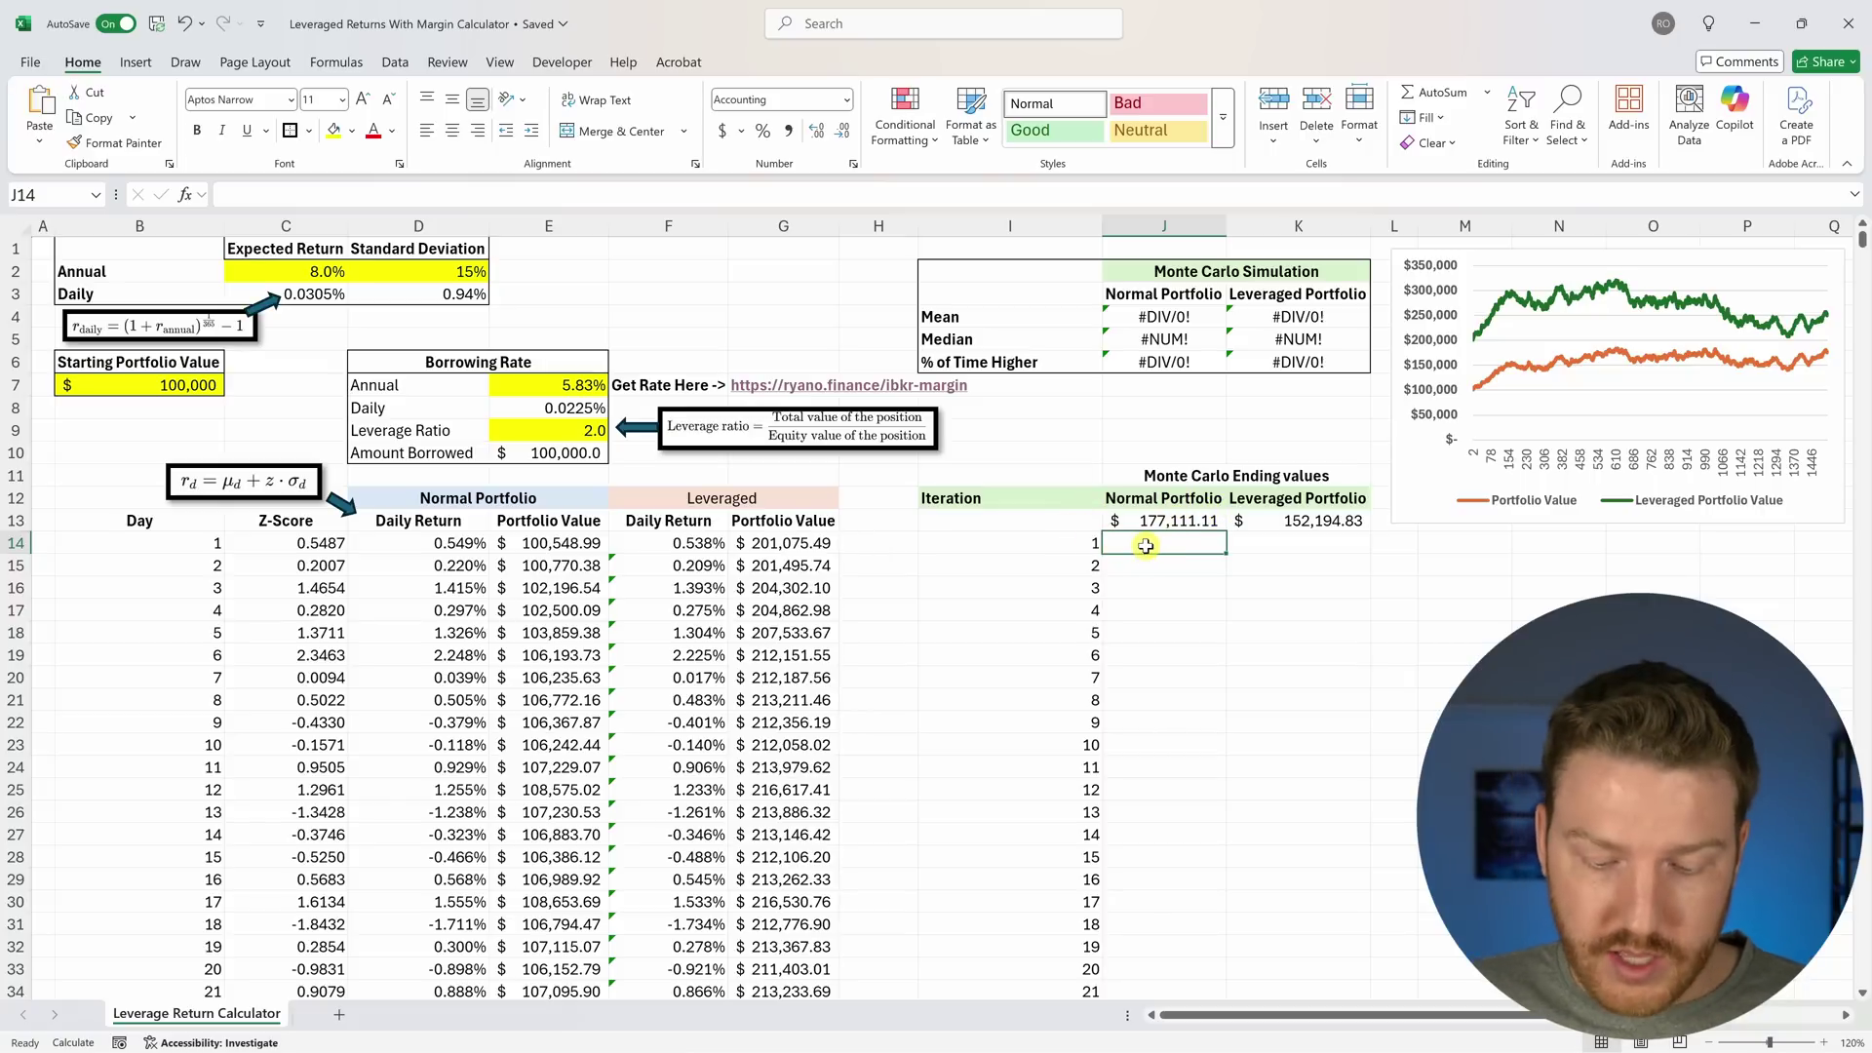
Link the first iteration's normal value in J14 to the ending value with =J13.
drag(1072, 521, 1281, 583)
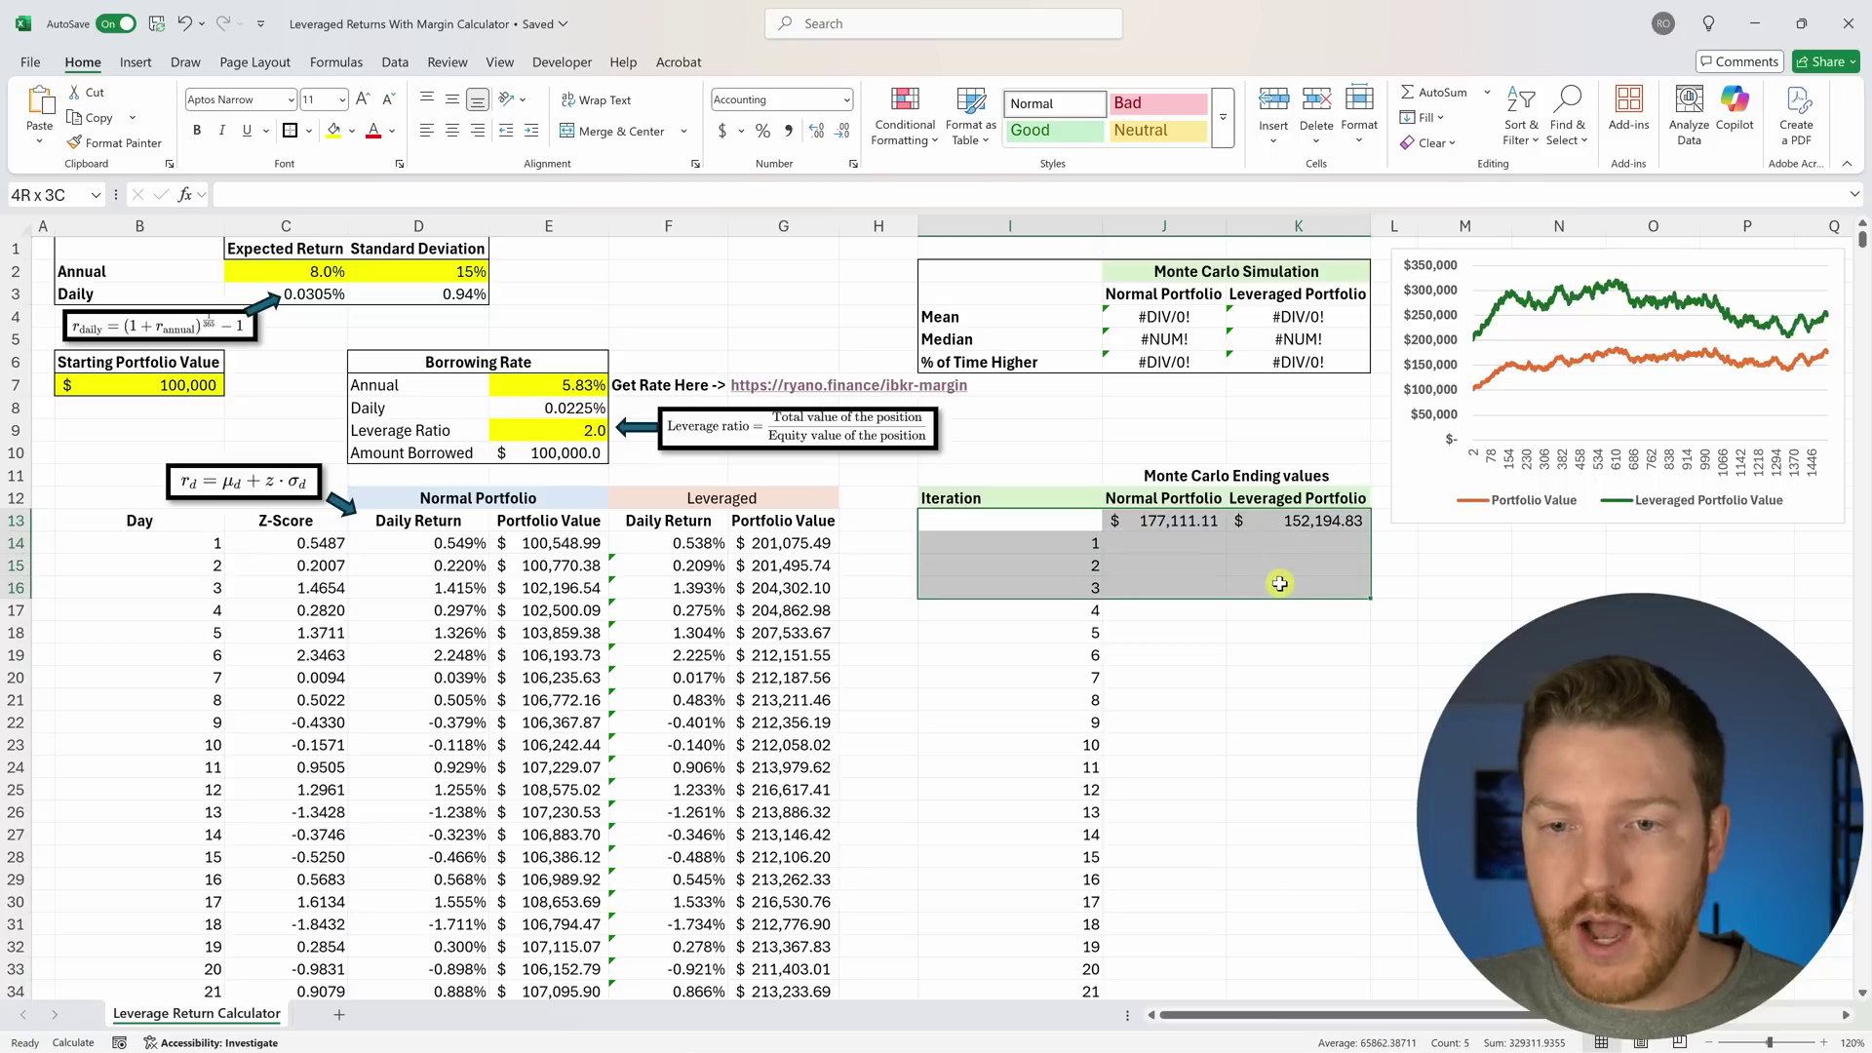
click(1155, 522)
click(1155, 543)
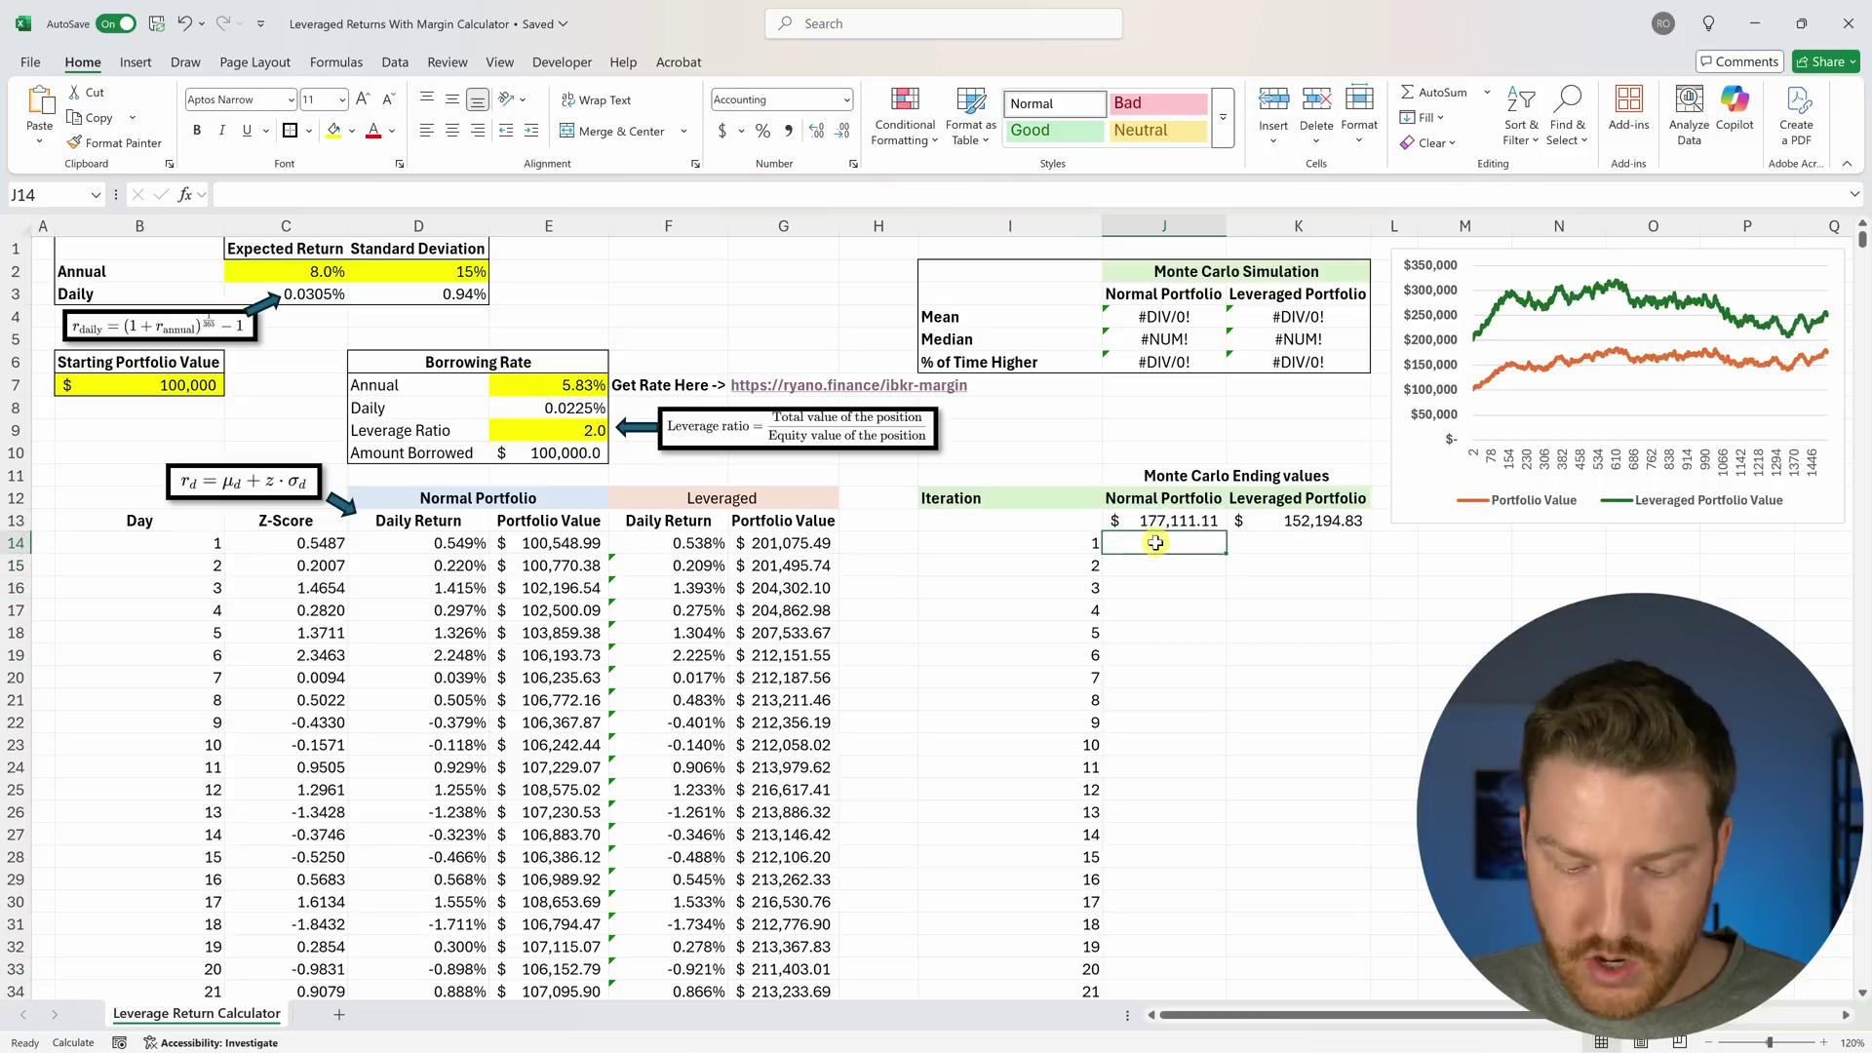
text(=J13)
key(Return)
click(1155, 544)
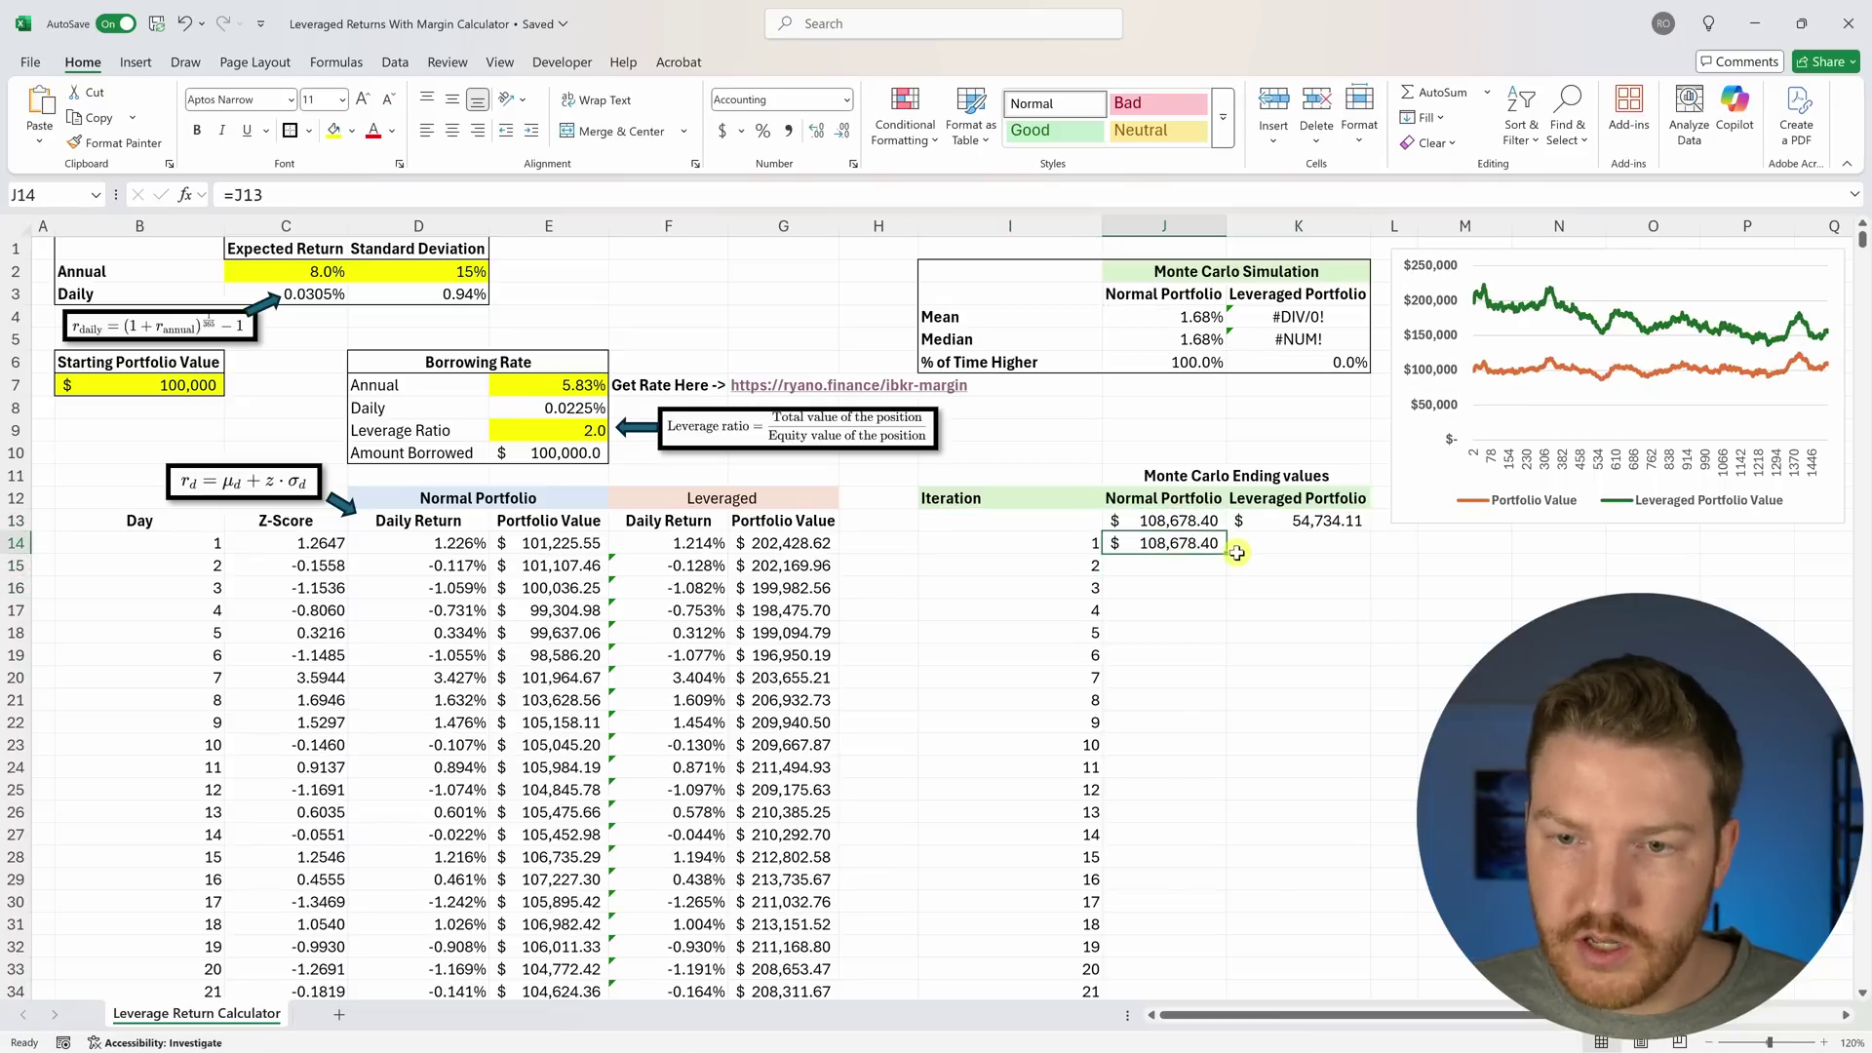
Fill the link across to K14 as =K13 and extend the selection to row 5013.
drag(1236, 553, 1361, 549)
click(1303, 538)
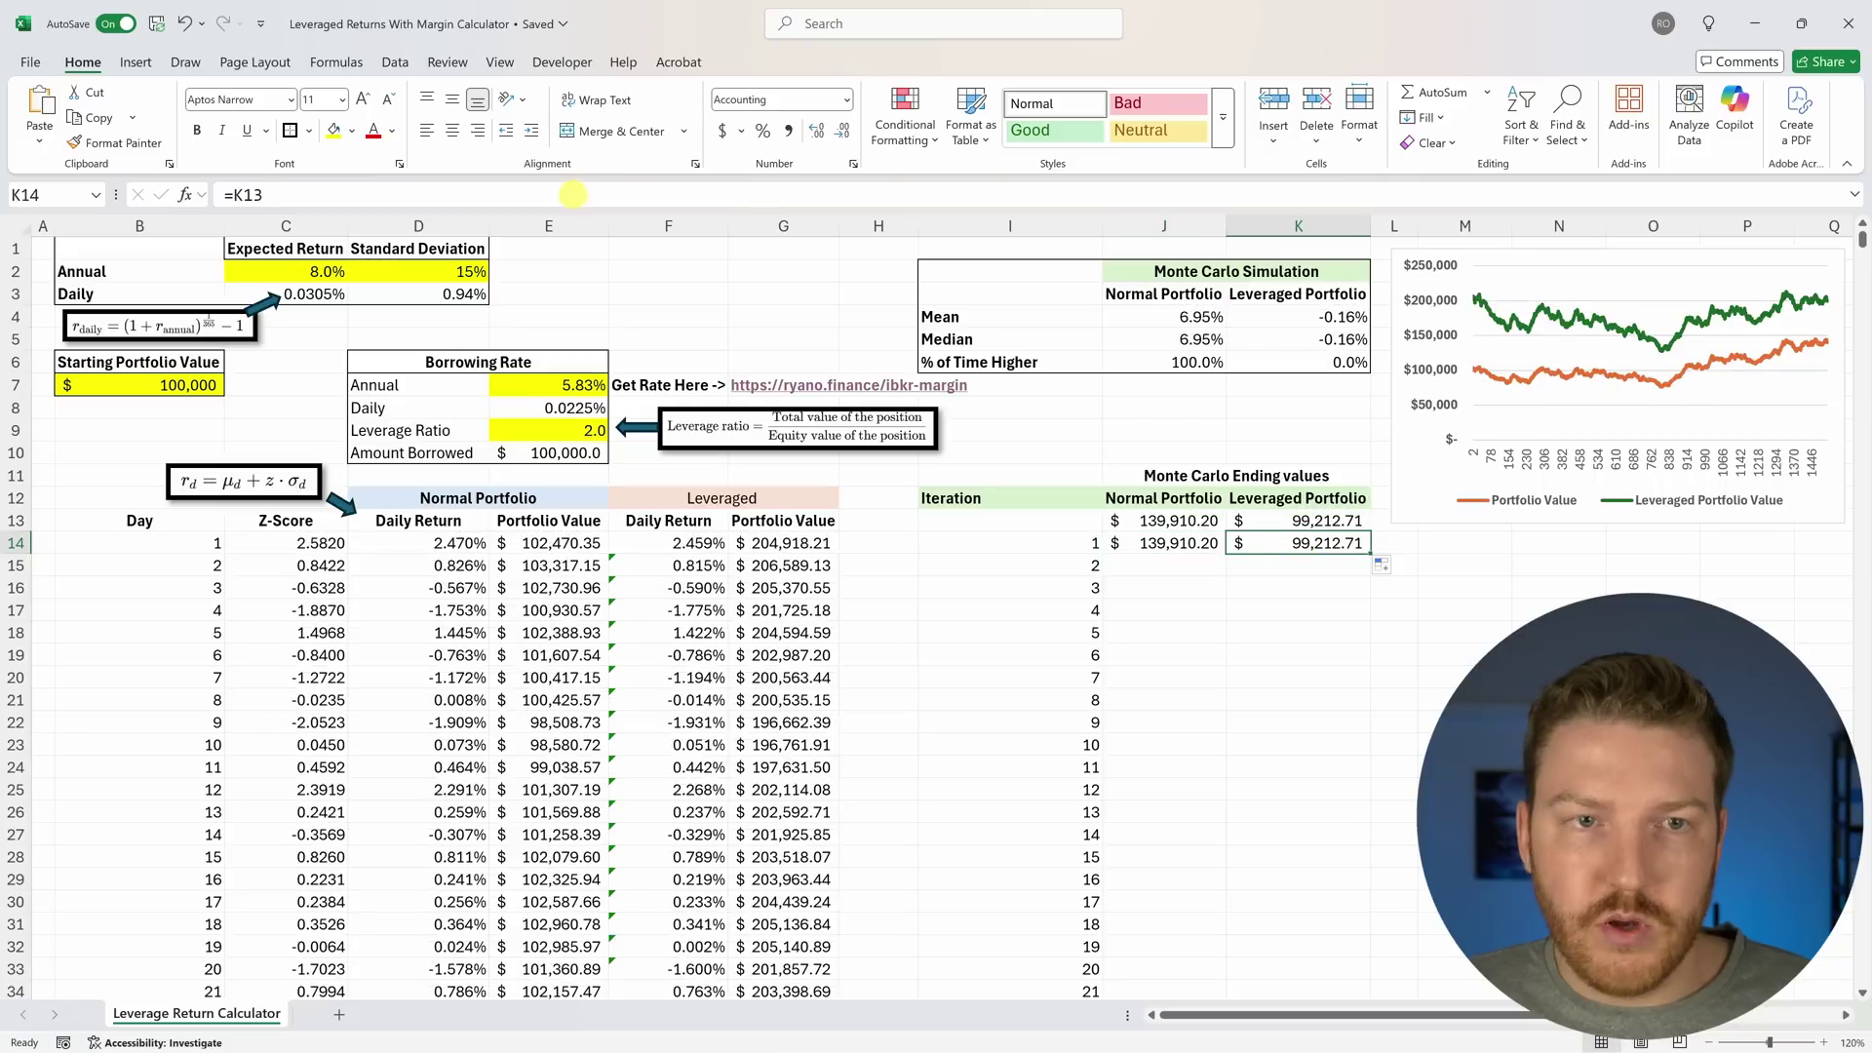
click(573, 194)
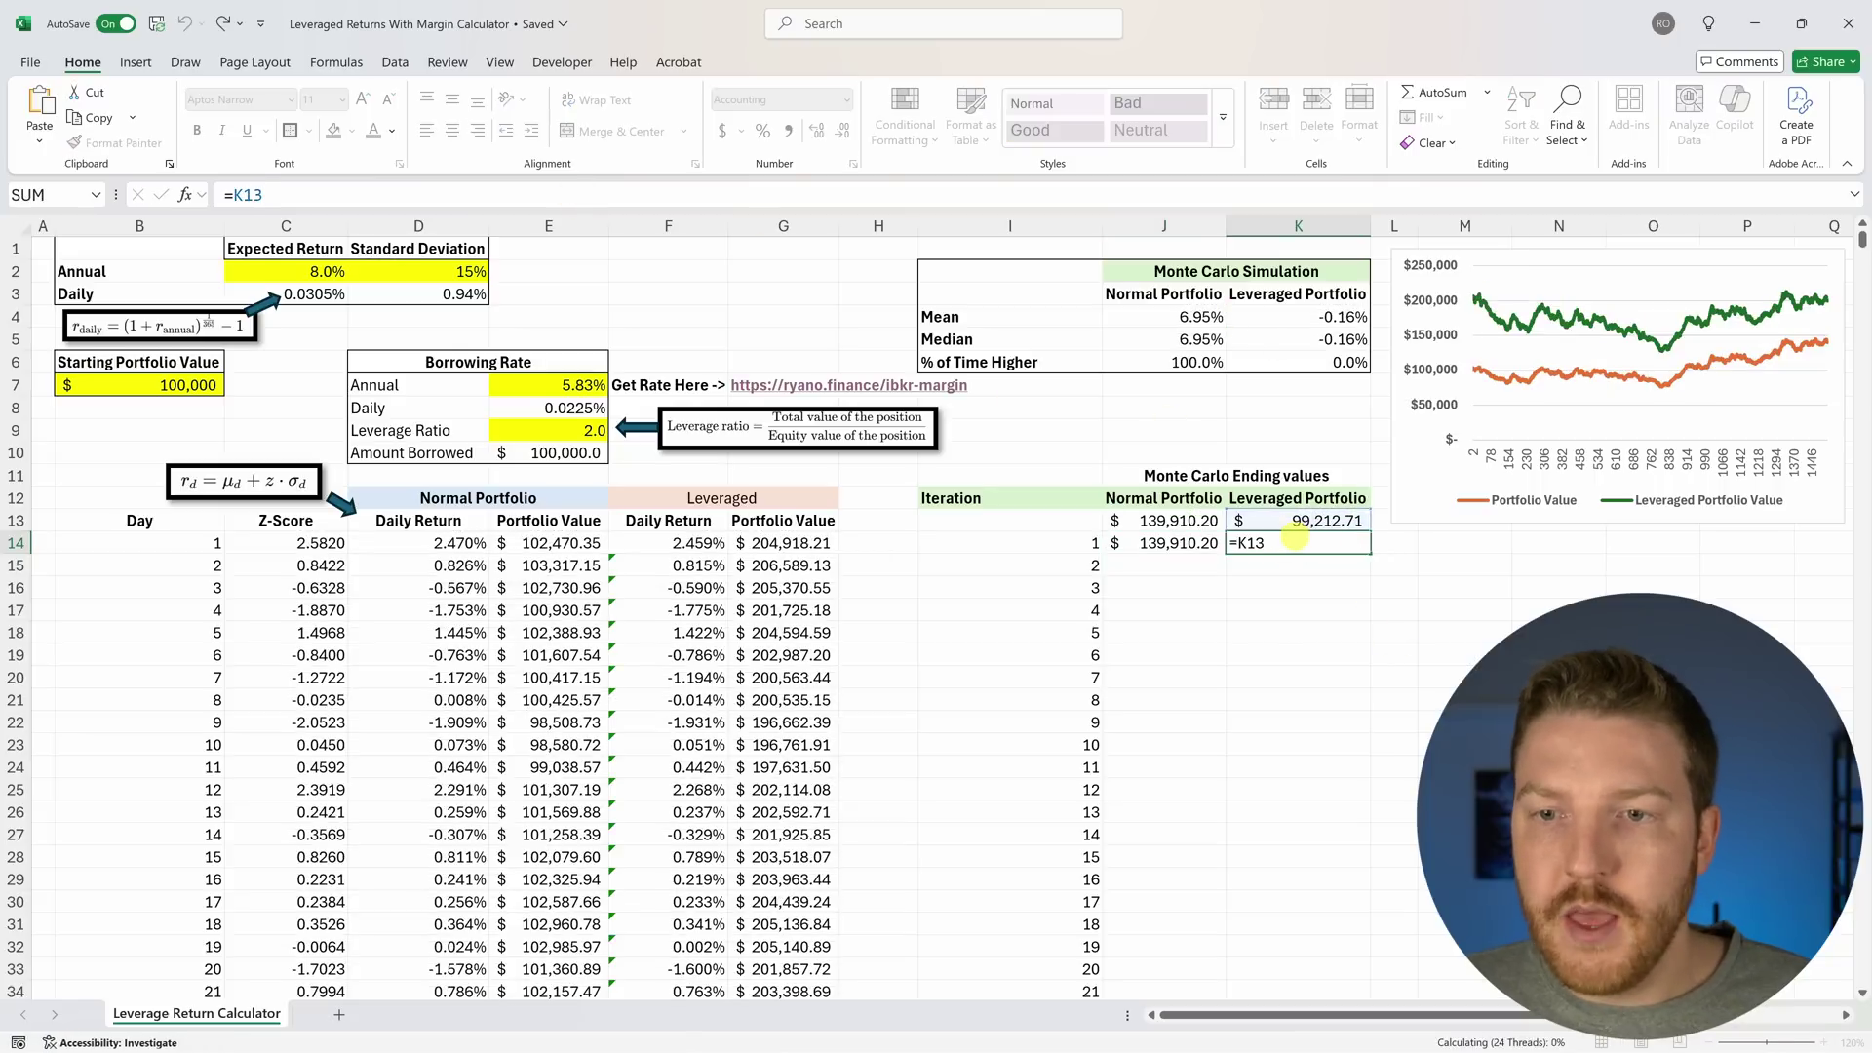
key(Return)
drag(1072, 543, 1332, 580)
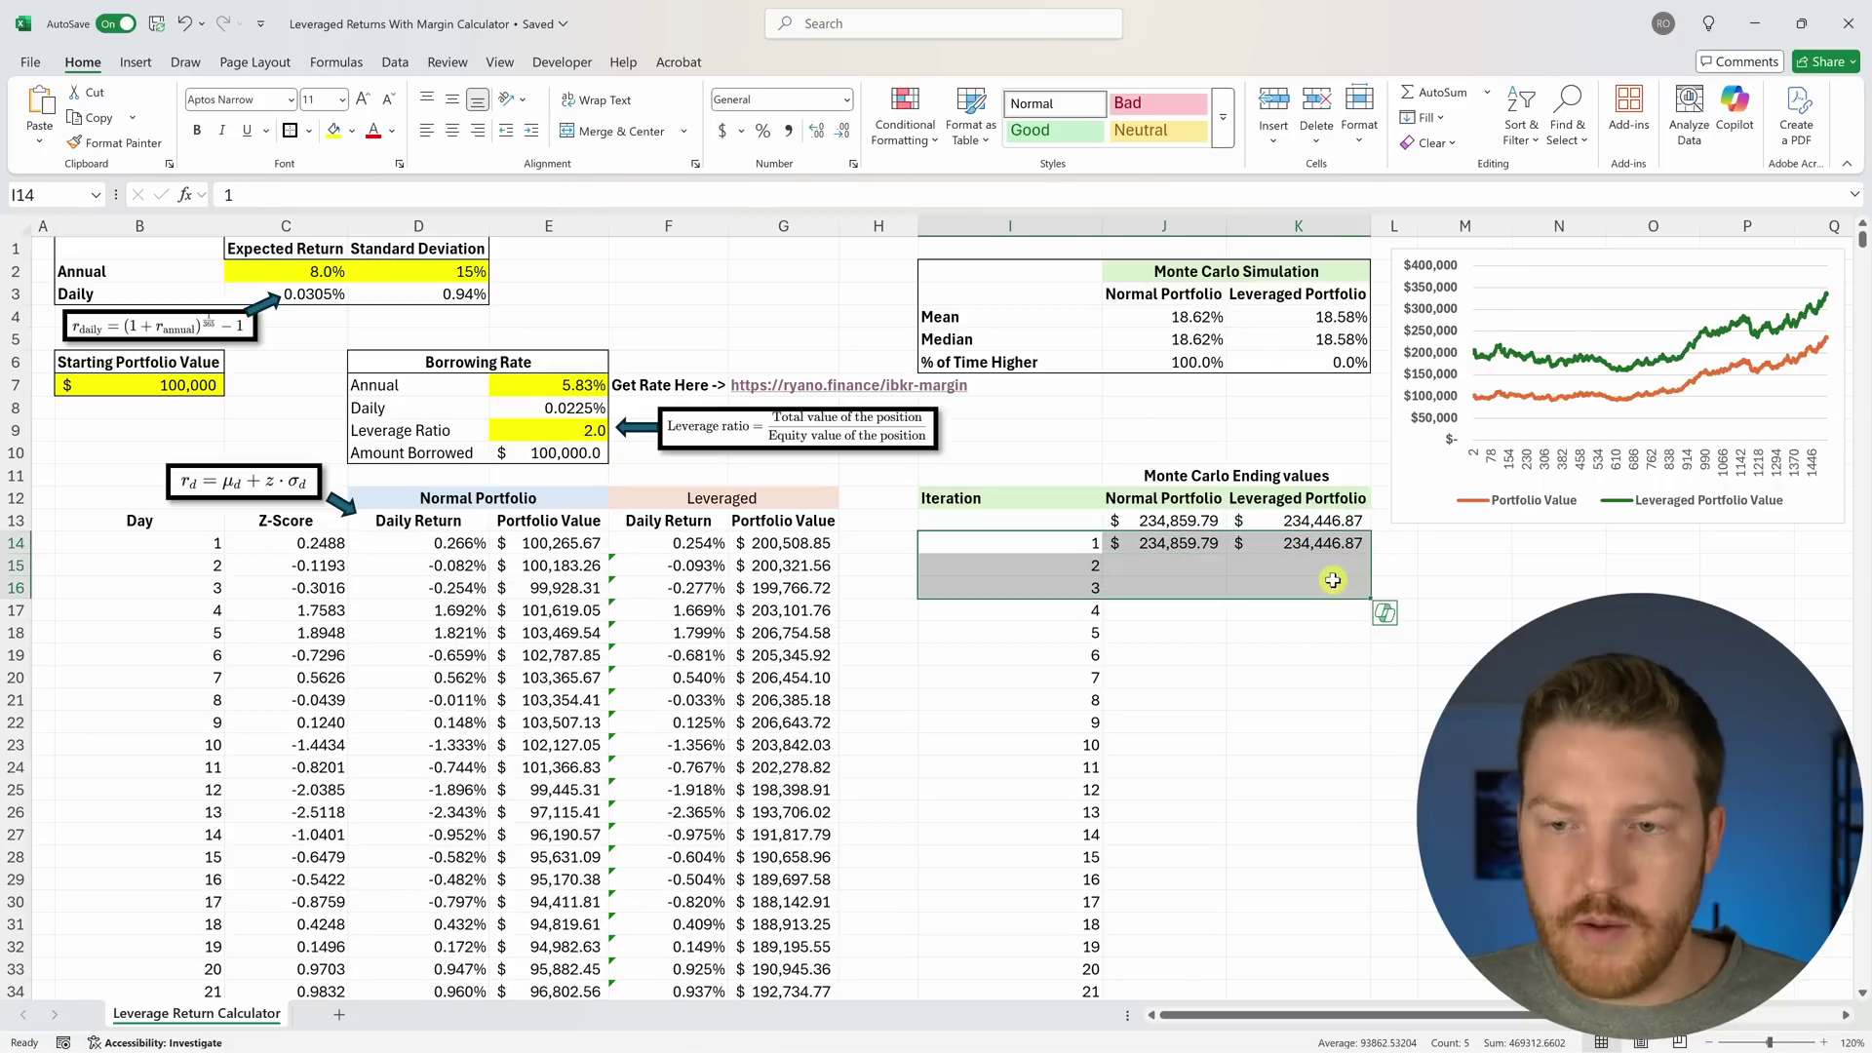
key(ctrl+shift+Down)
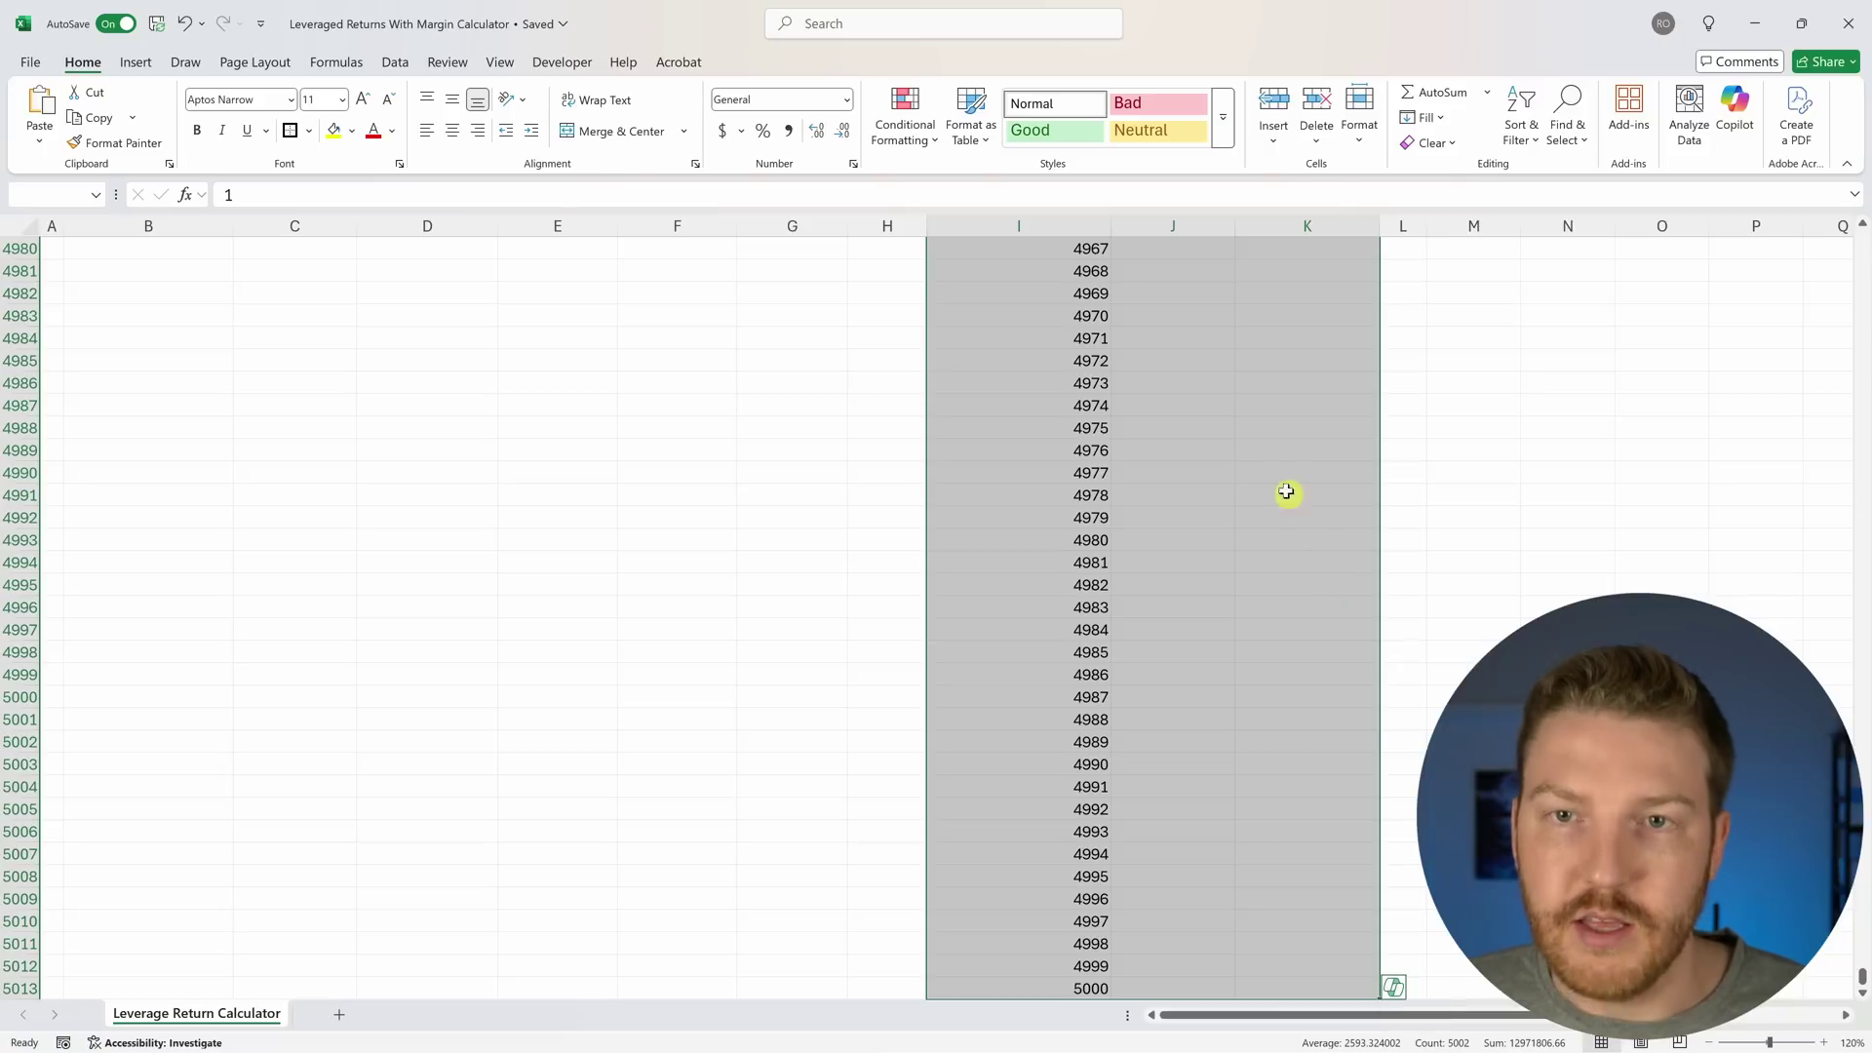
Build a What-If Data Table over the iterations with empty cell N15 as the column input.
click(395, 62)
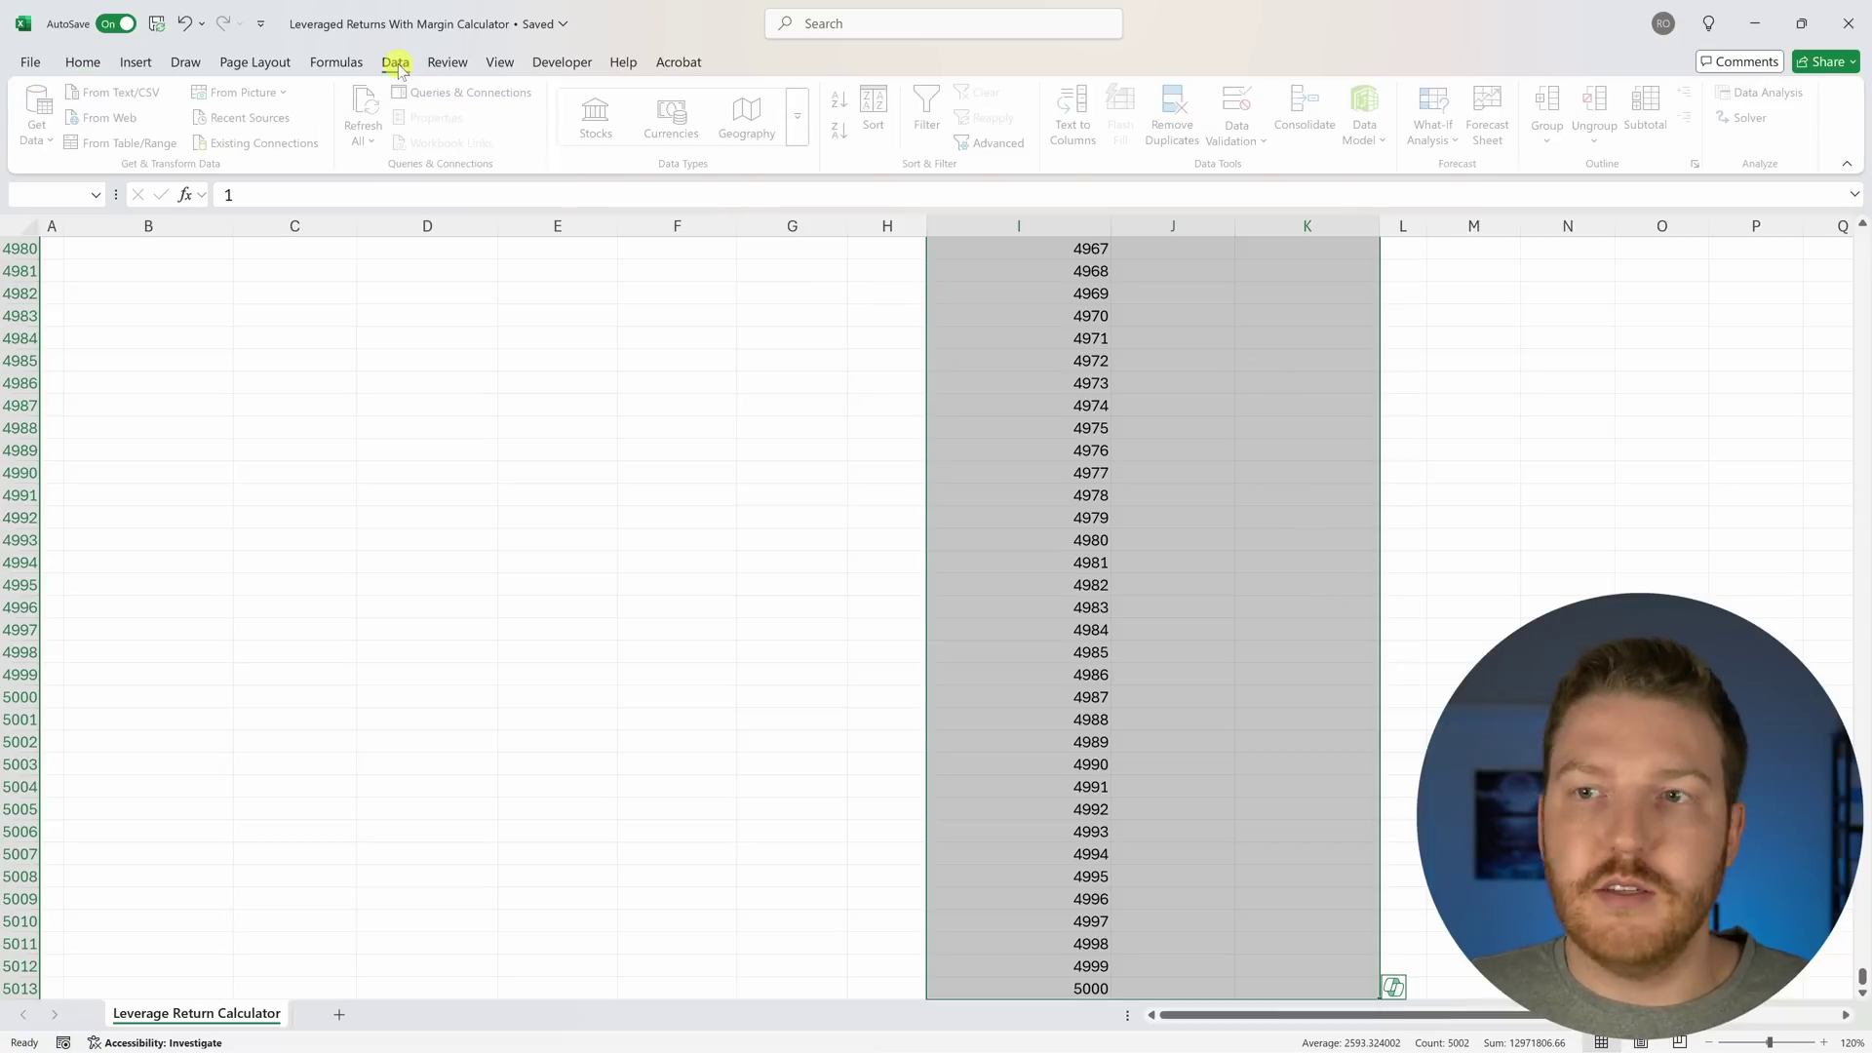
click(1441, 137)
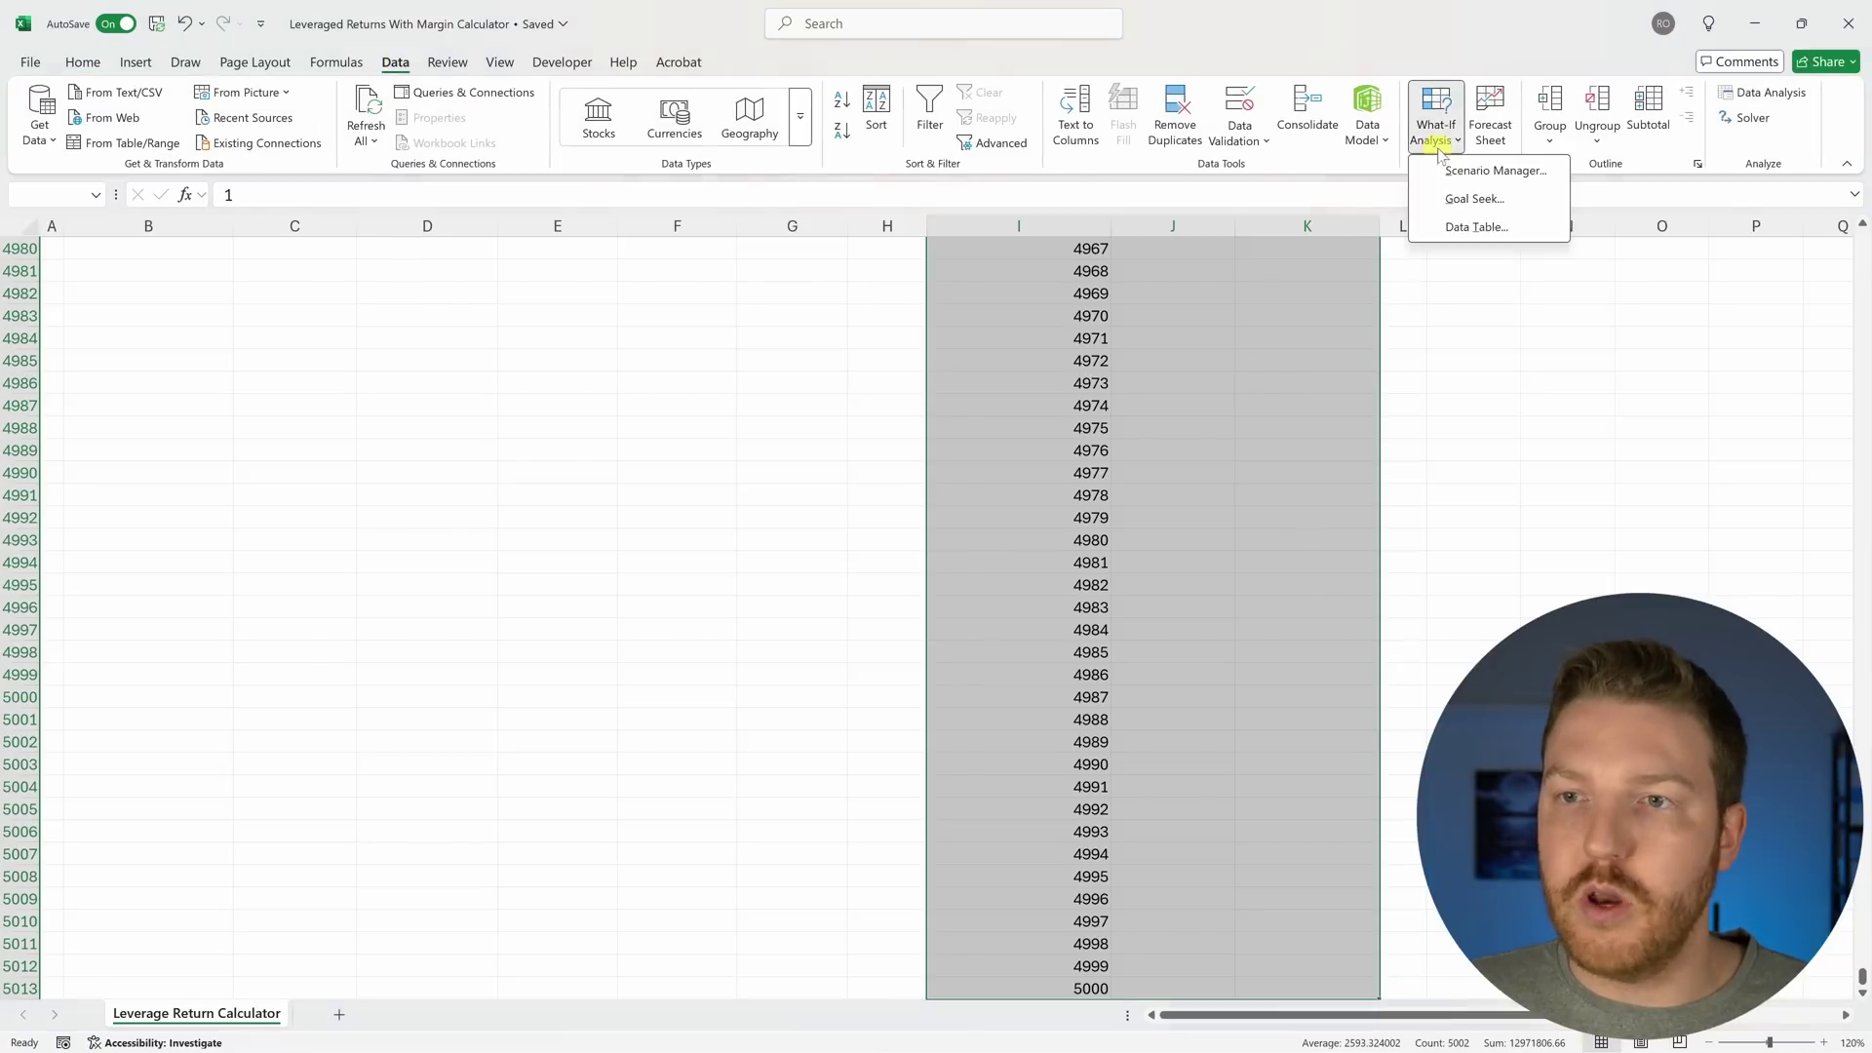
click(1463, 230)
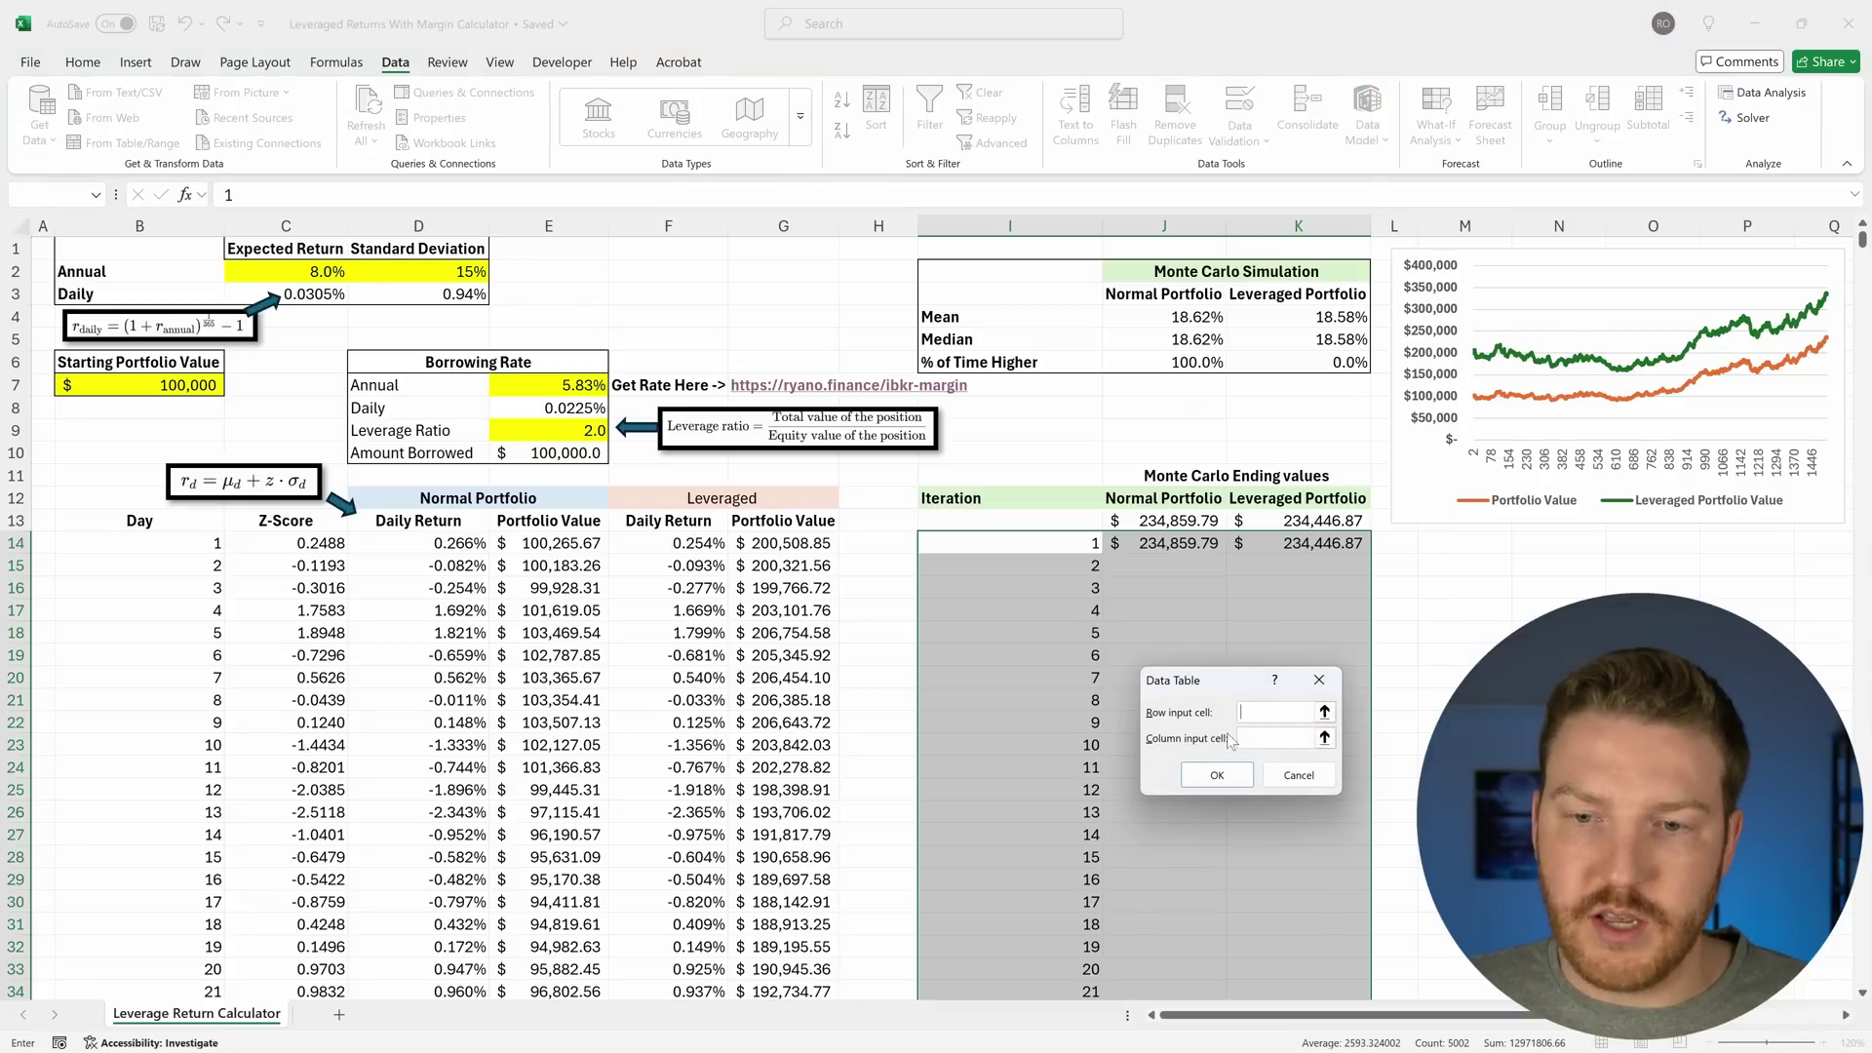
click(1526, 565)
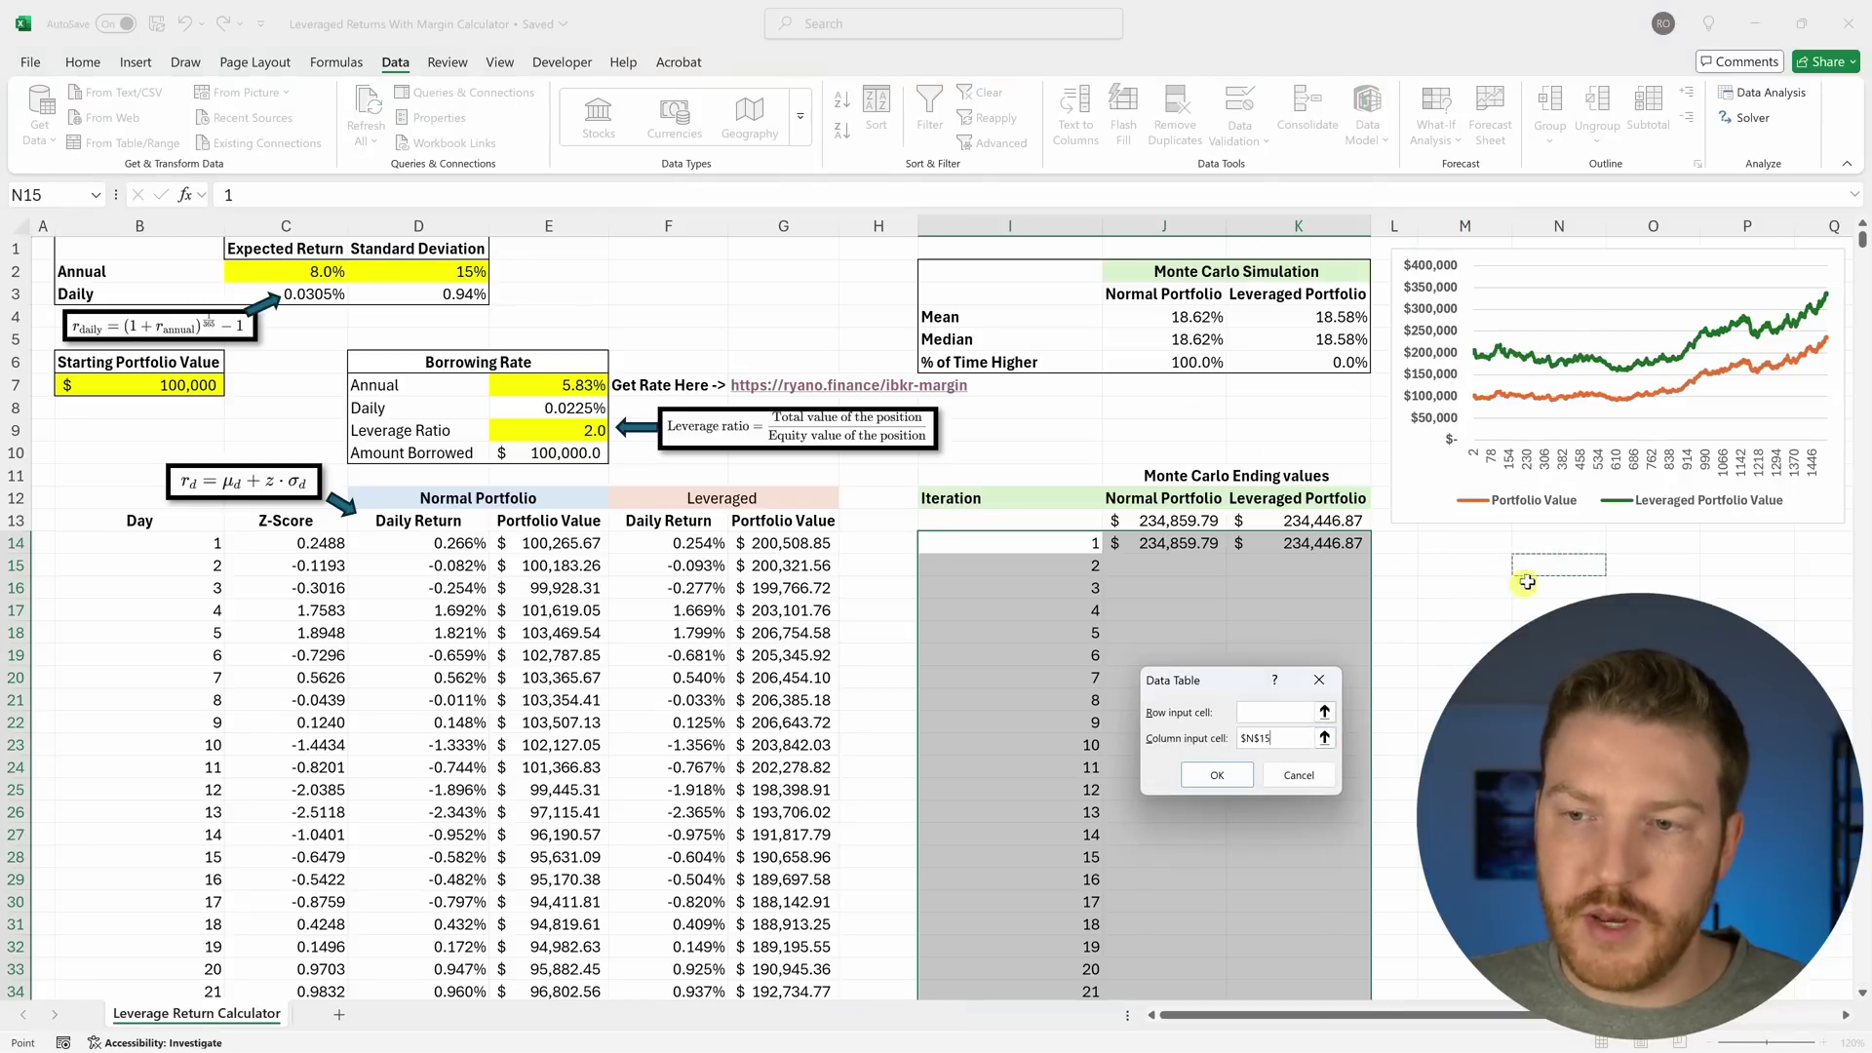
click(1222, 776)
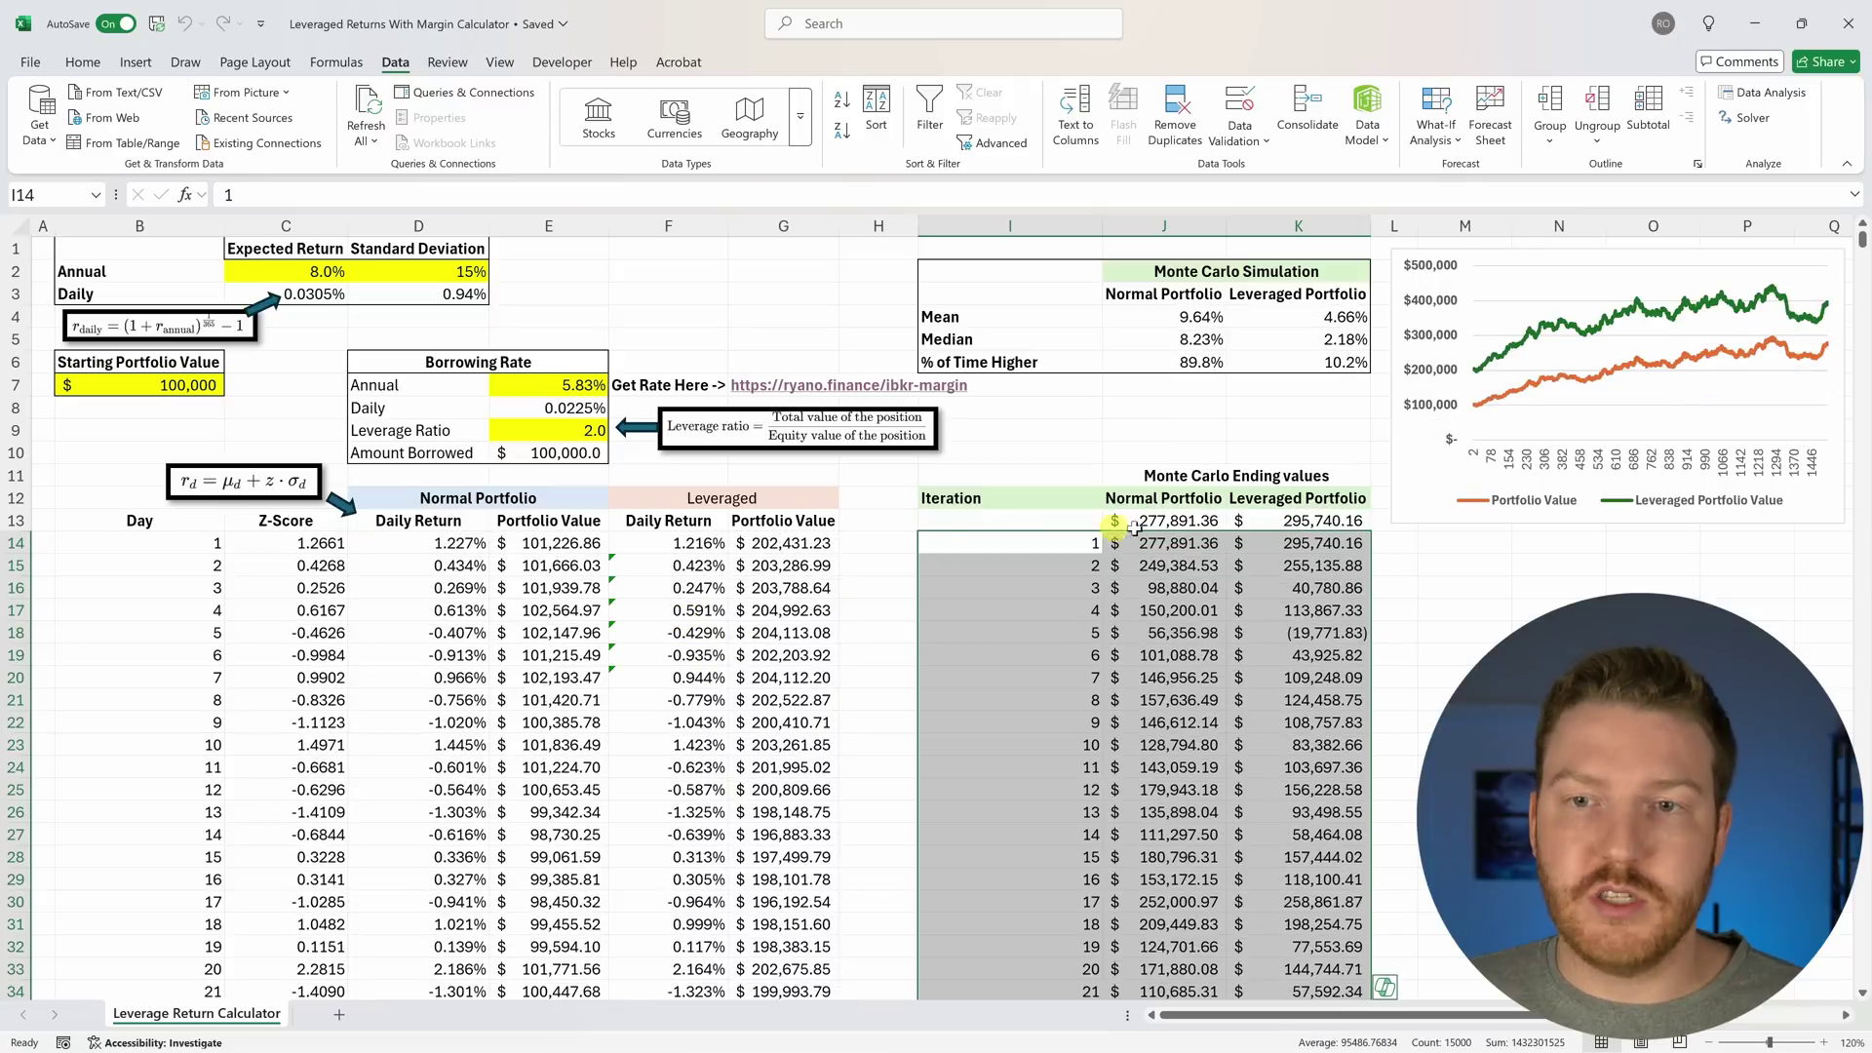
click(1388, 615)
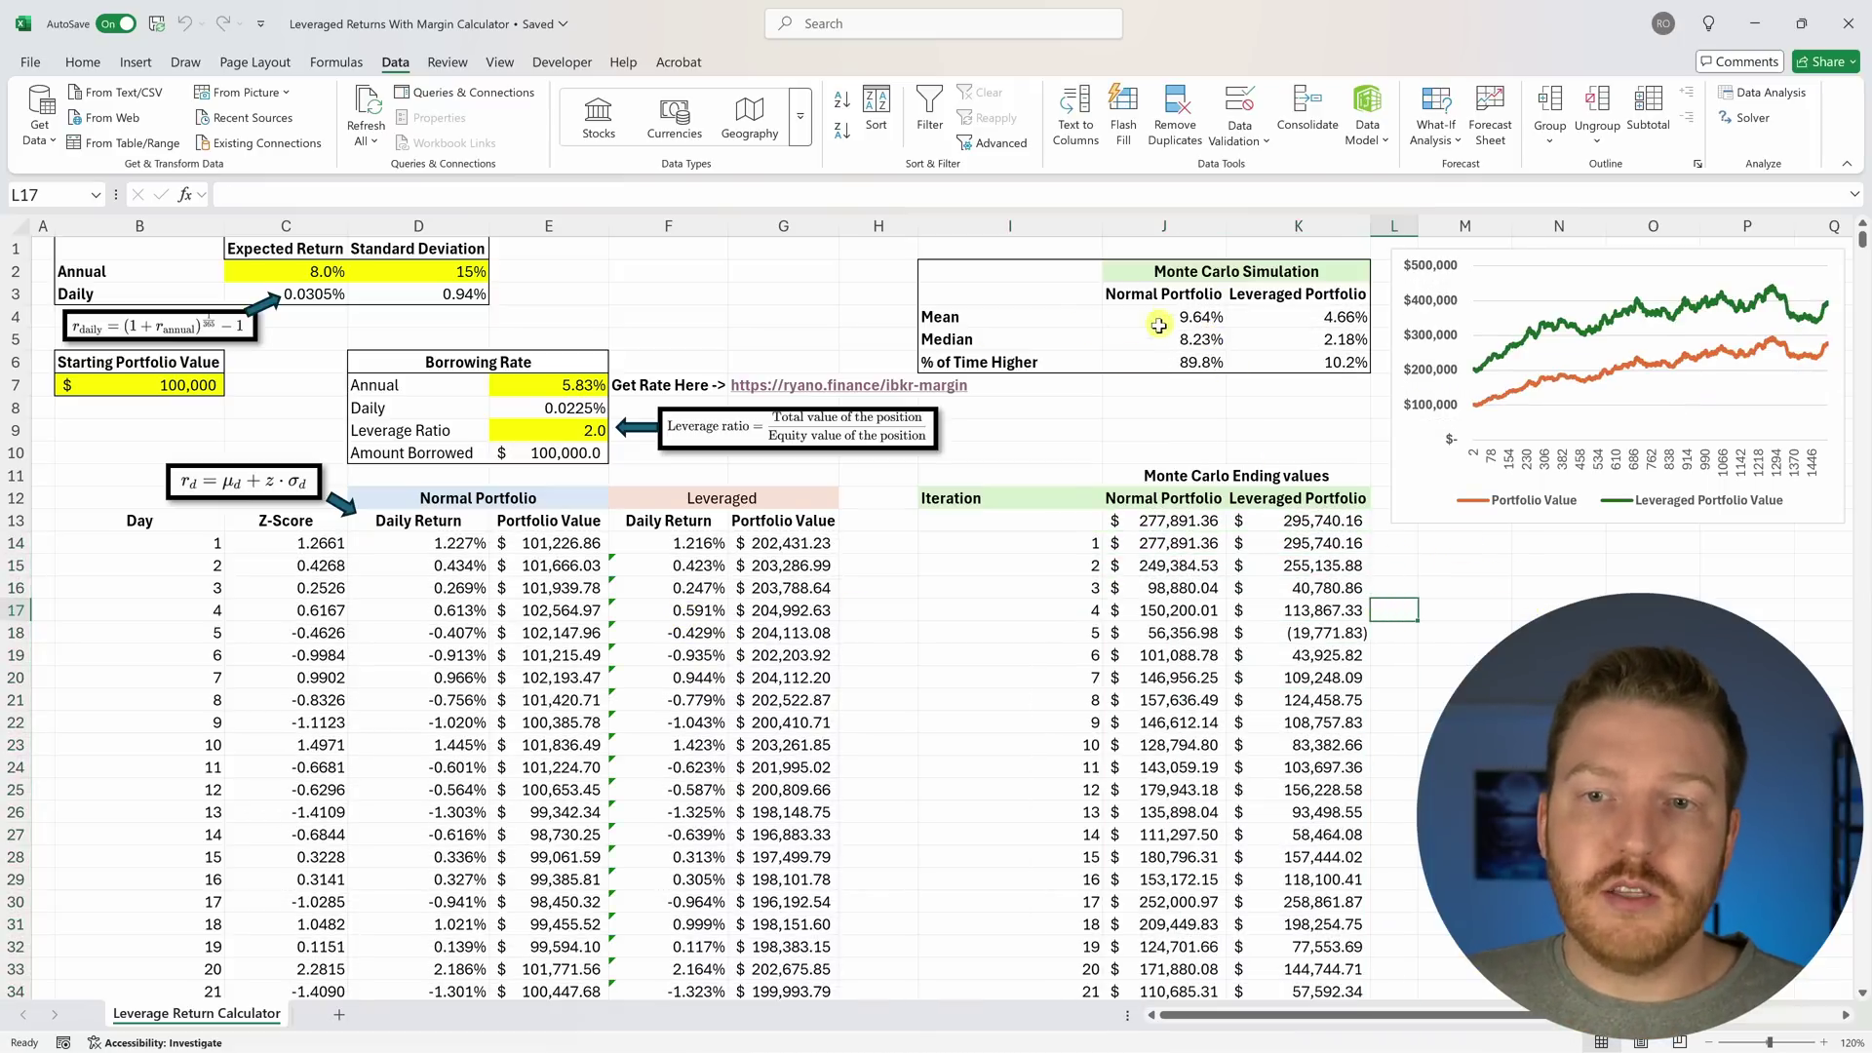
Rename I4 to Mean Annual Return and check the leveraged mean formula.
click(1034, 321)
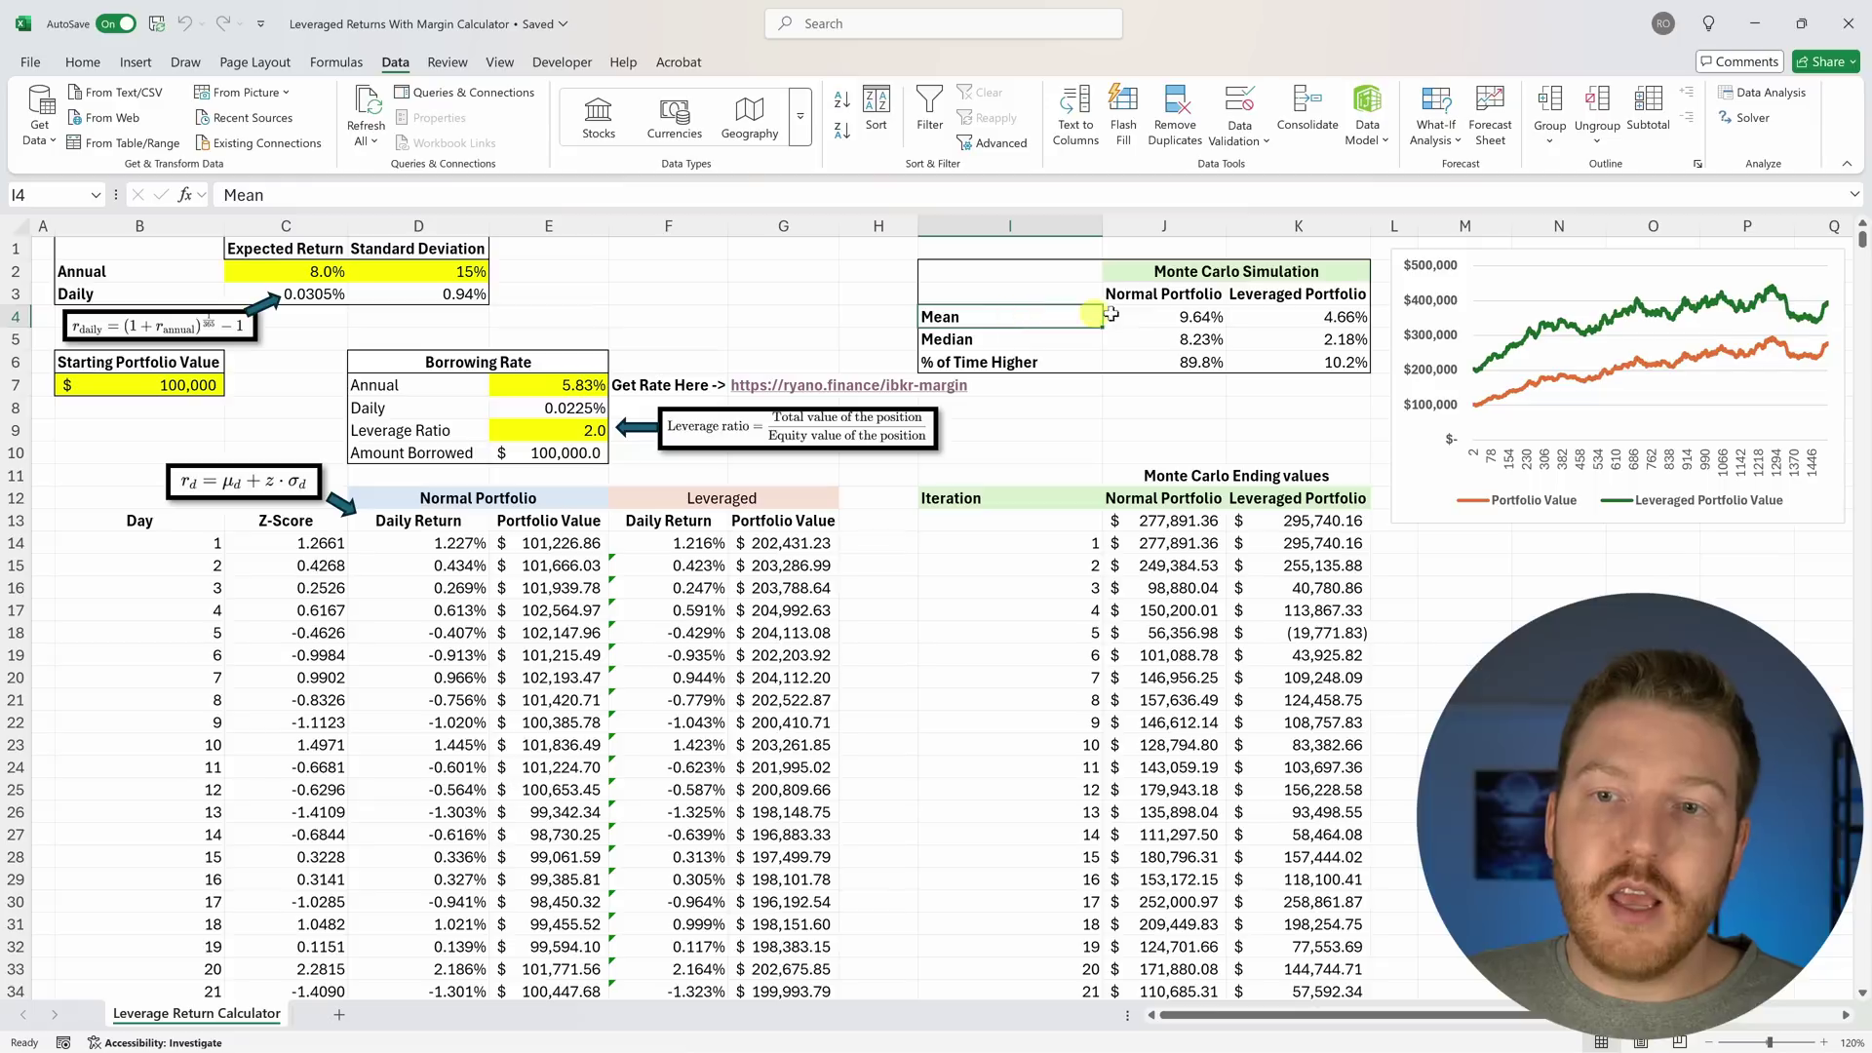
click(511, 191)
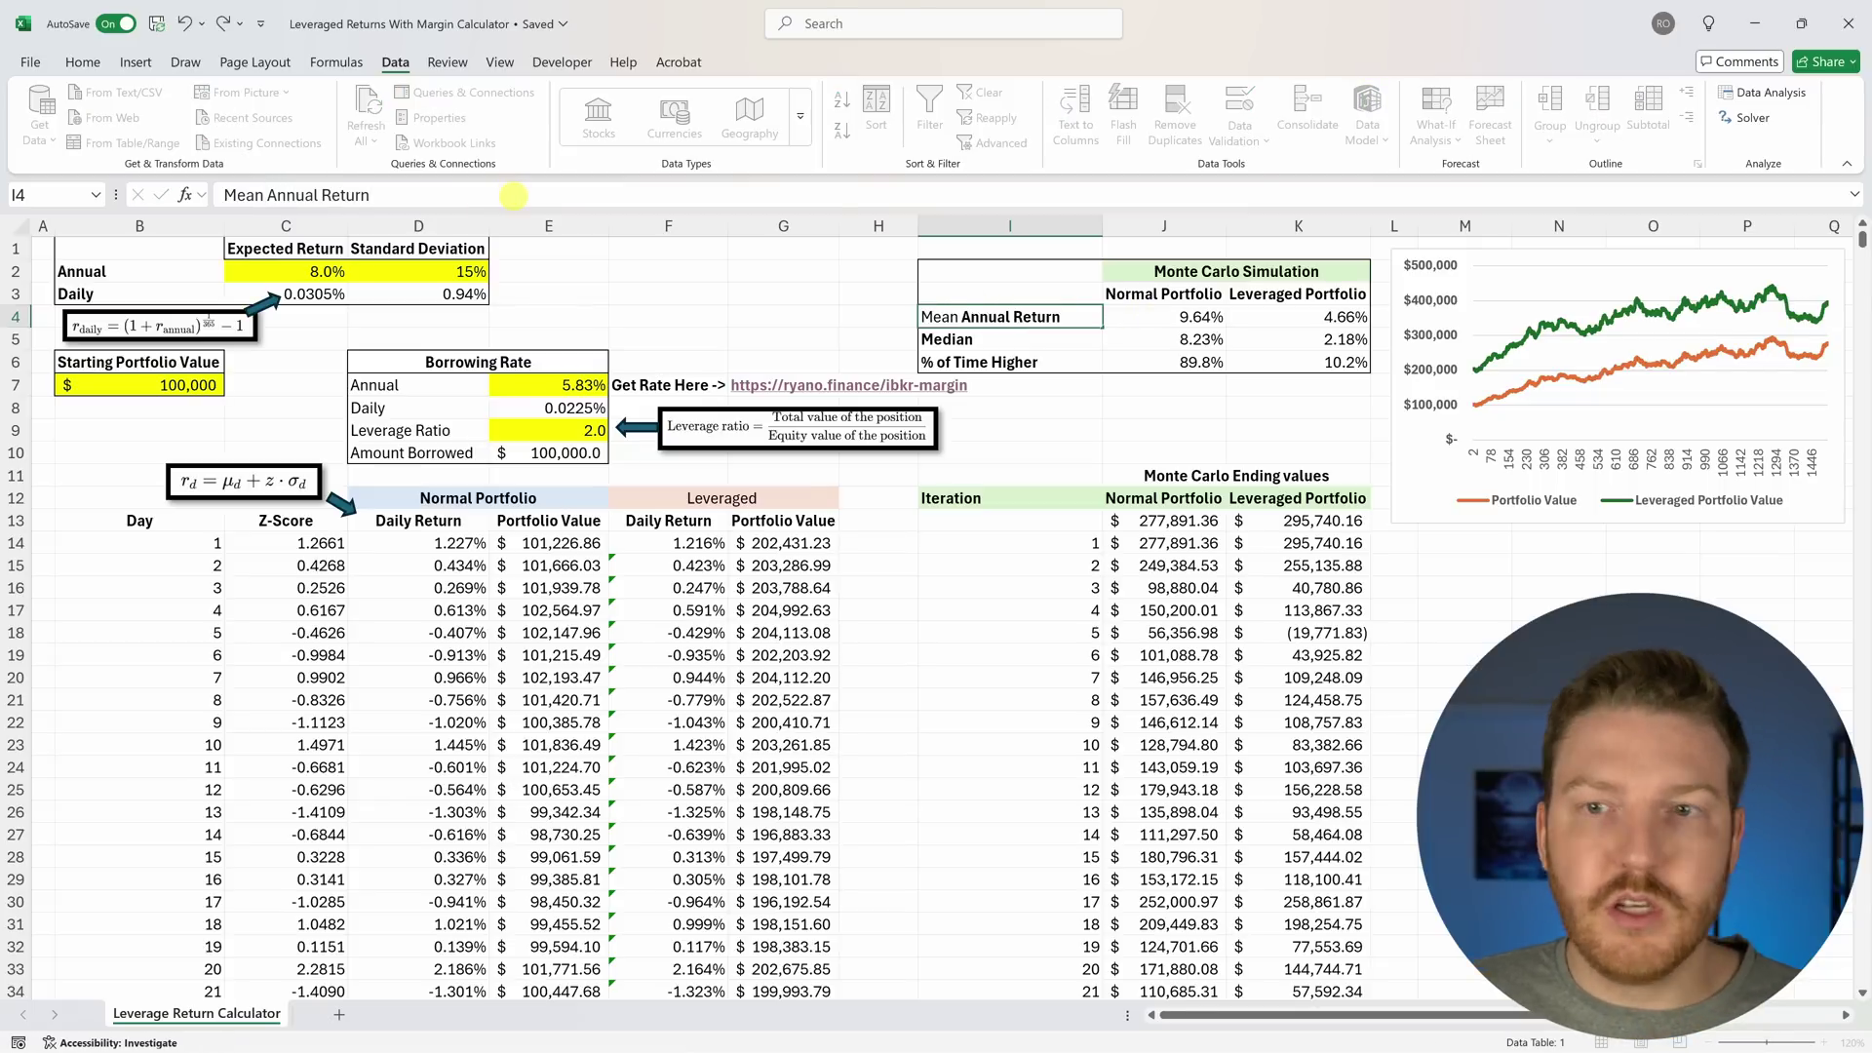
click(1209, 318)
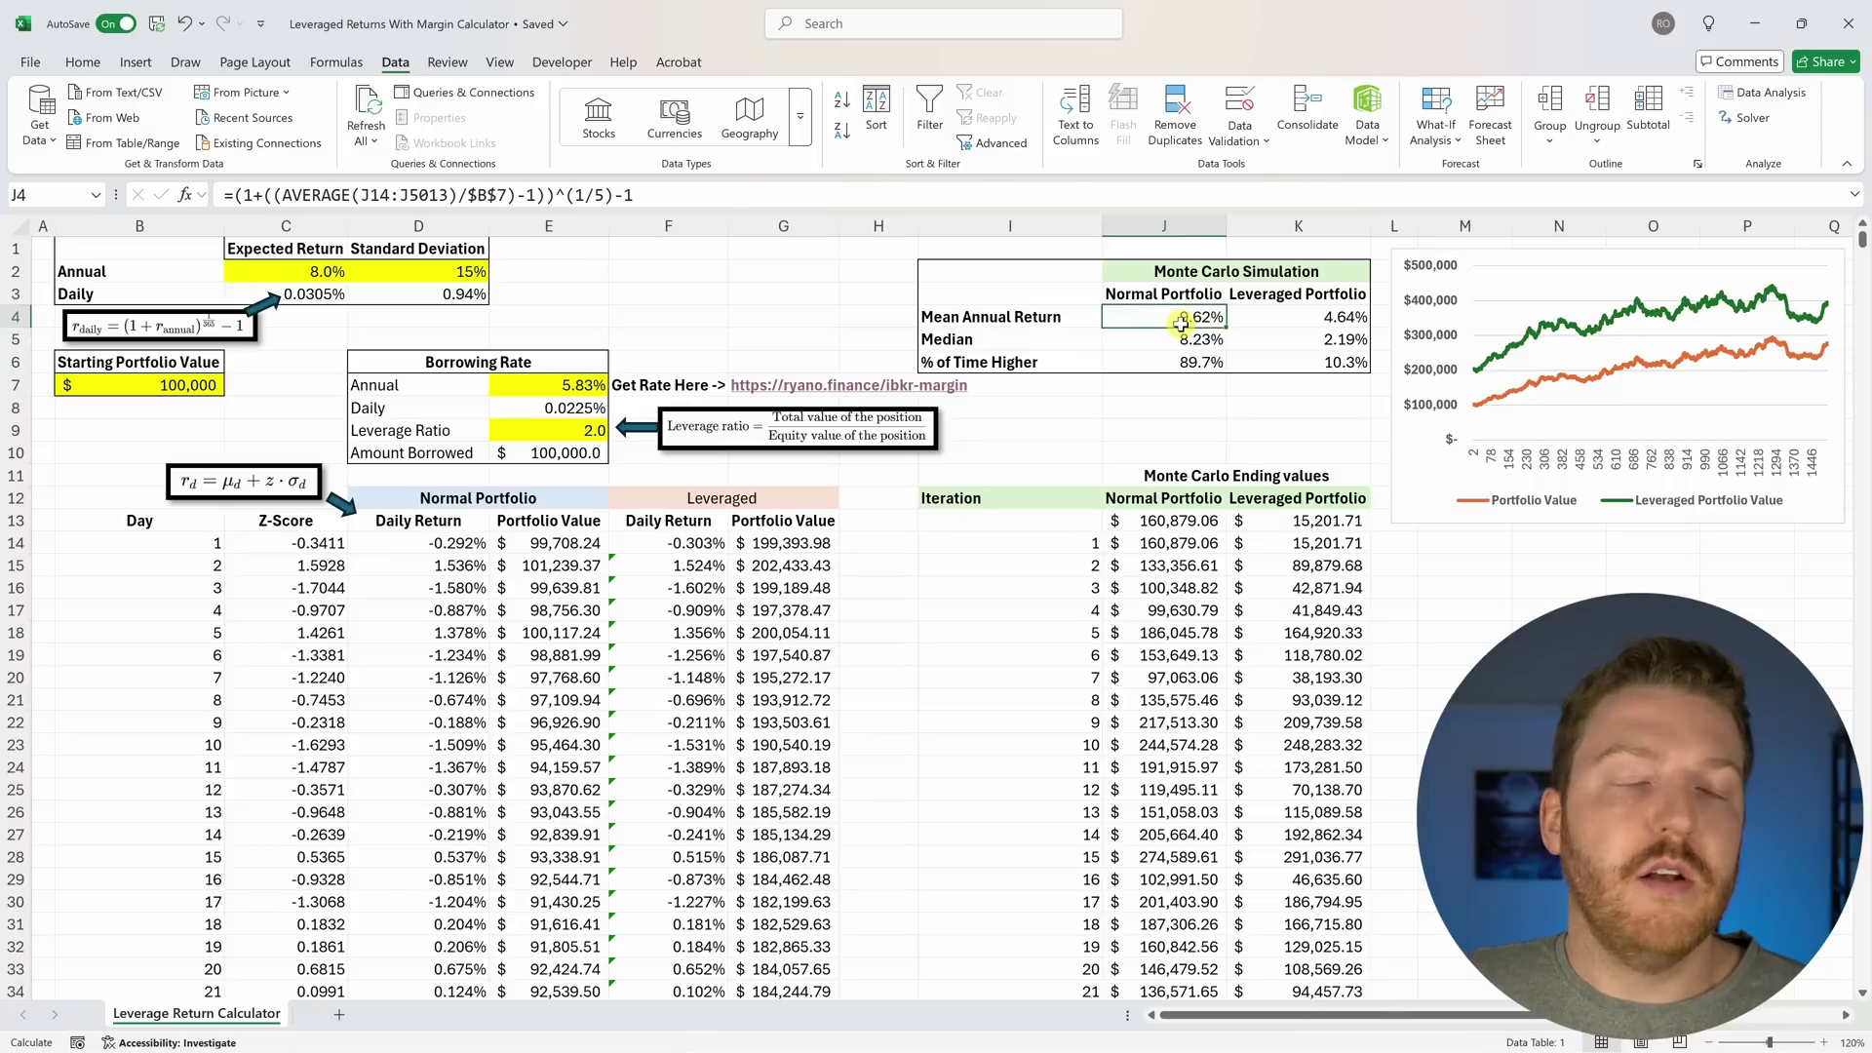
click(1283, 319)
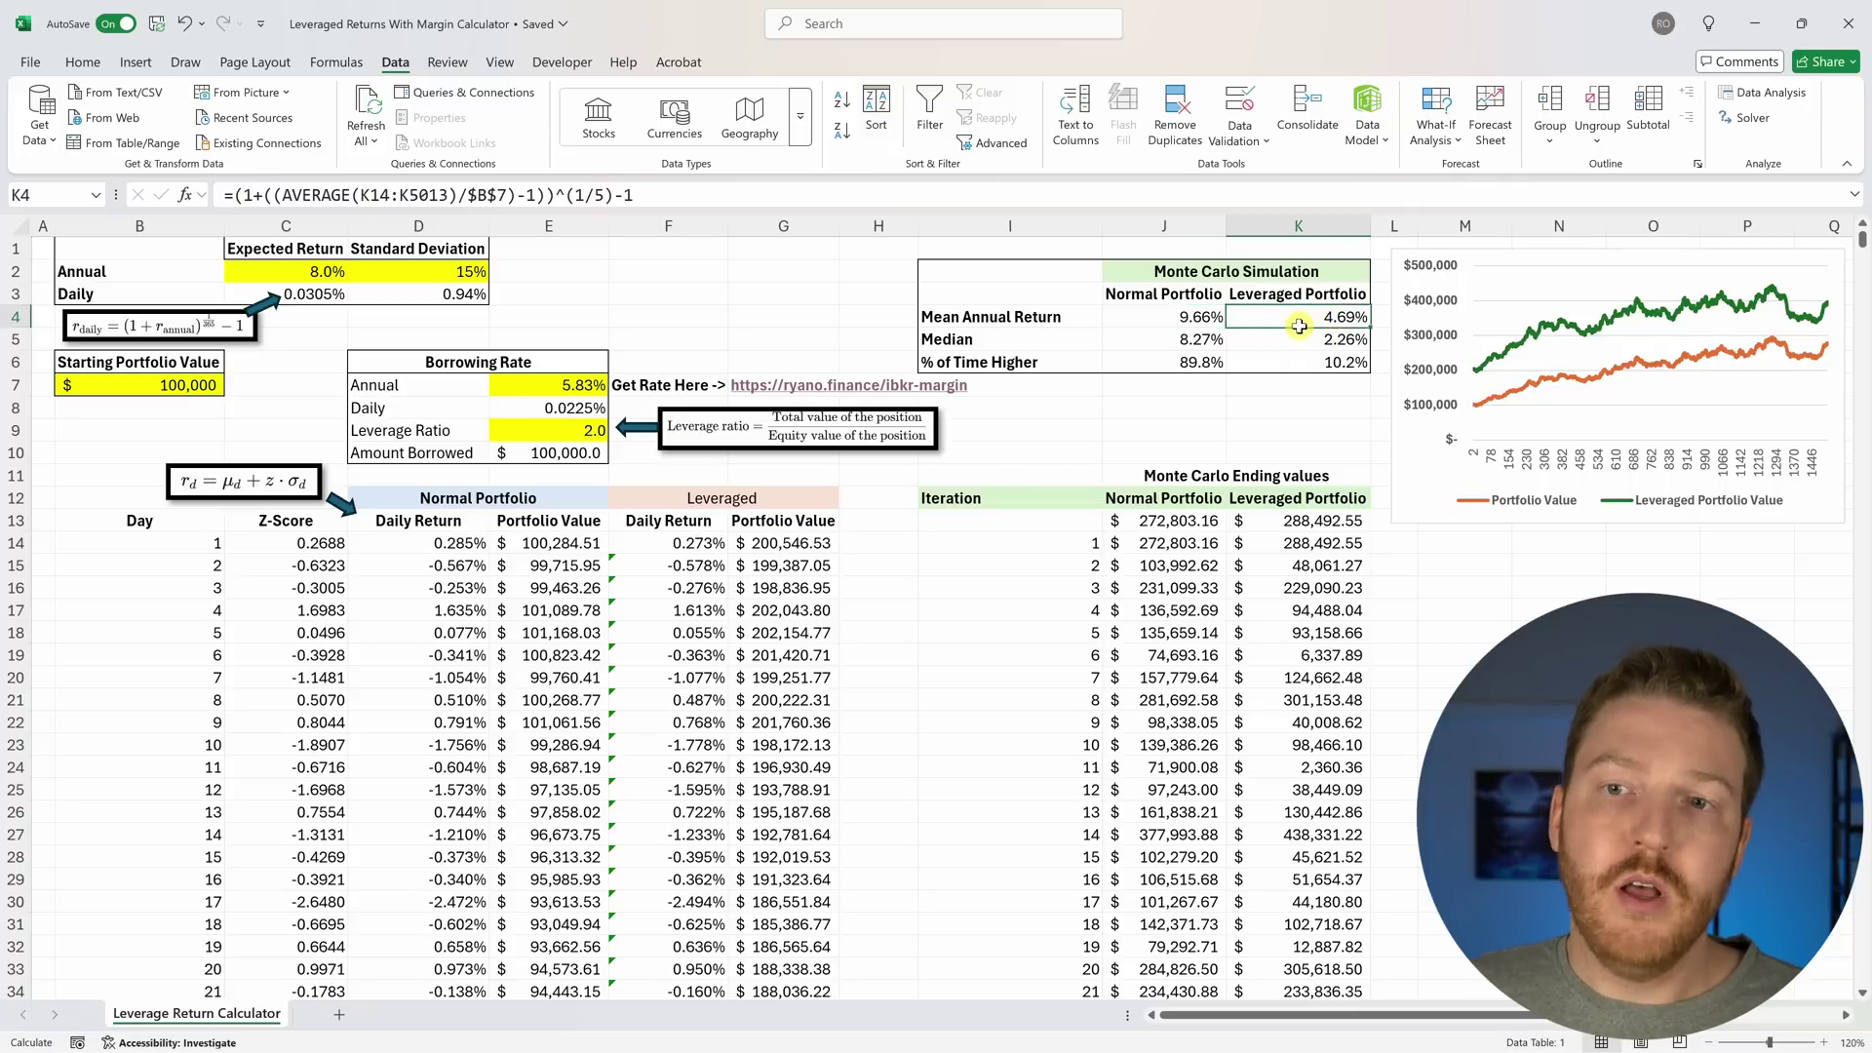
click(1174, 497)
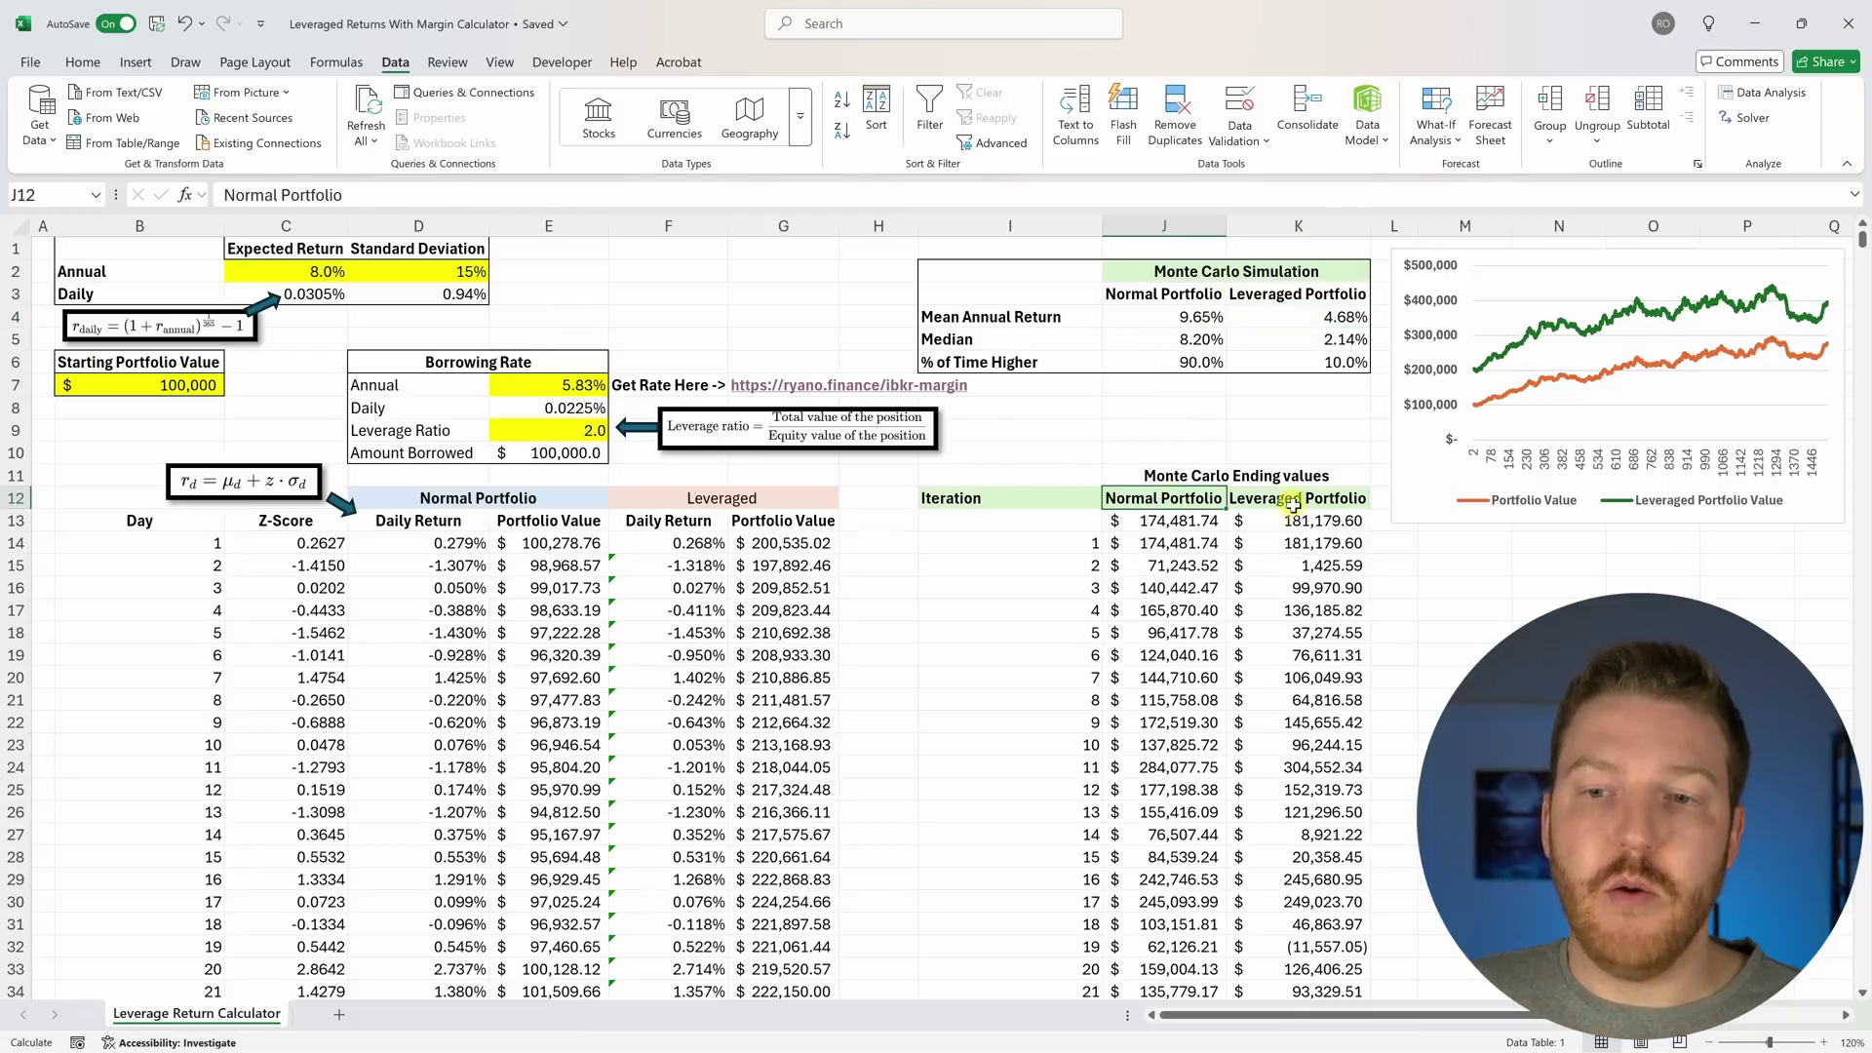
Rename I5 to Median Annual Return and check the normal median formula.
click(1029, 336)
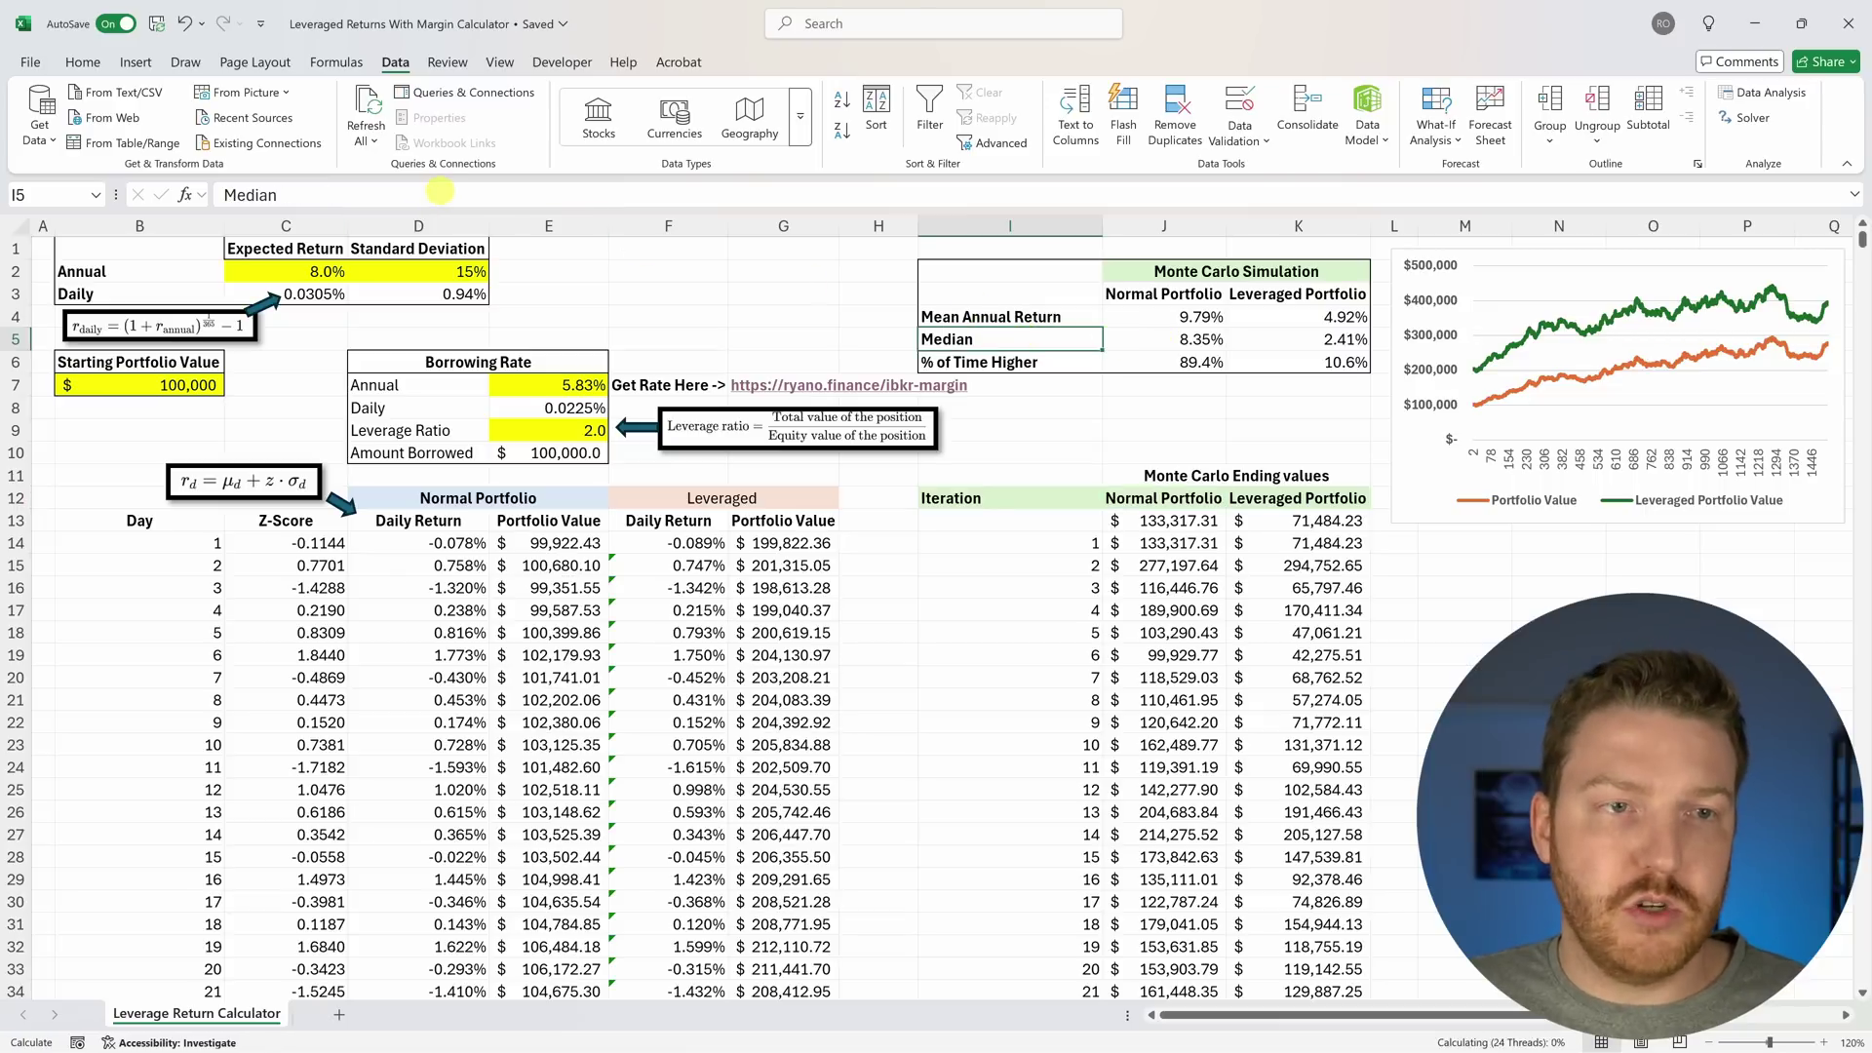
click(441, 192)
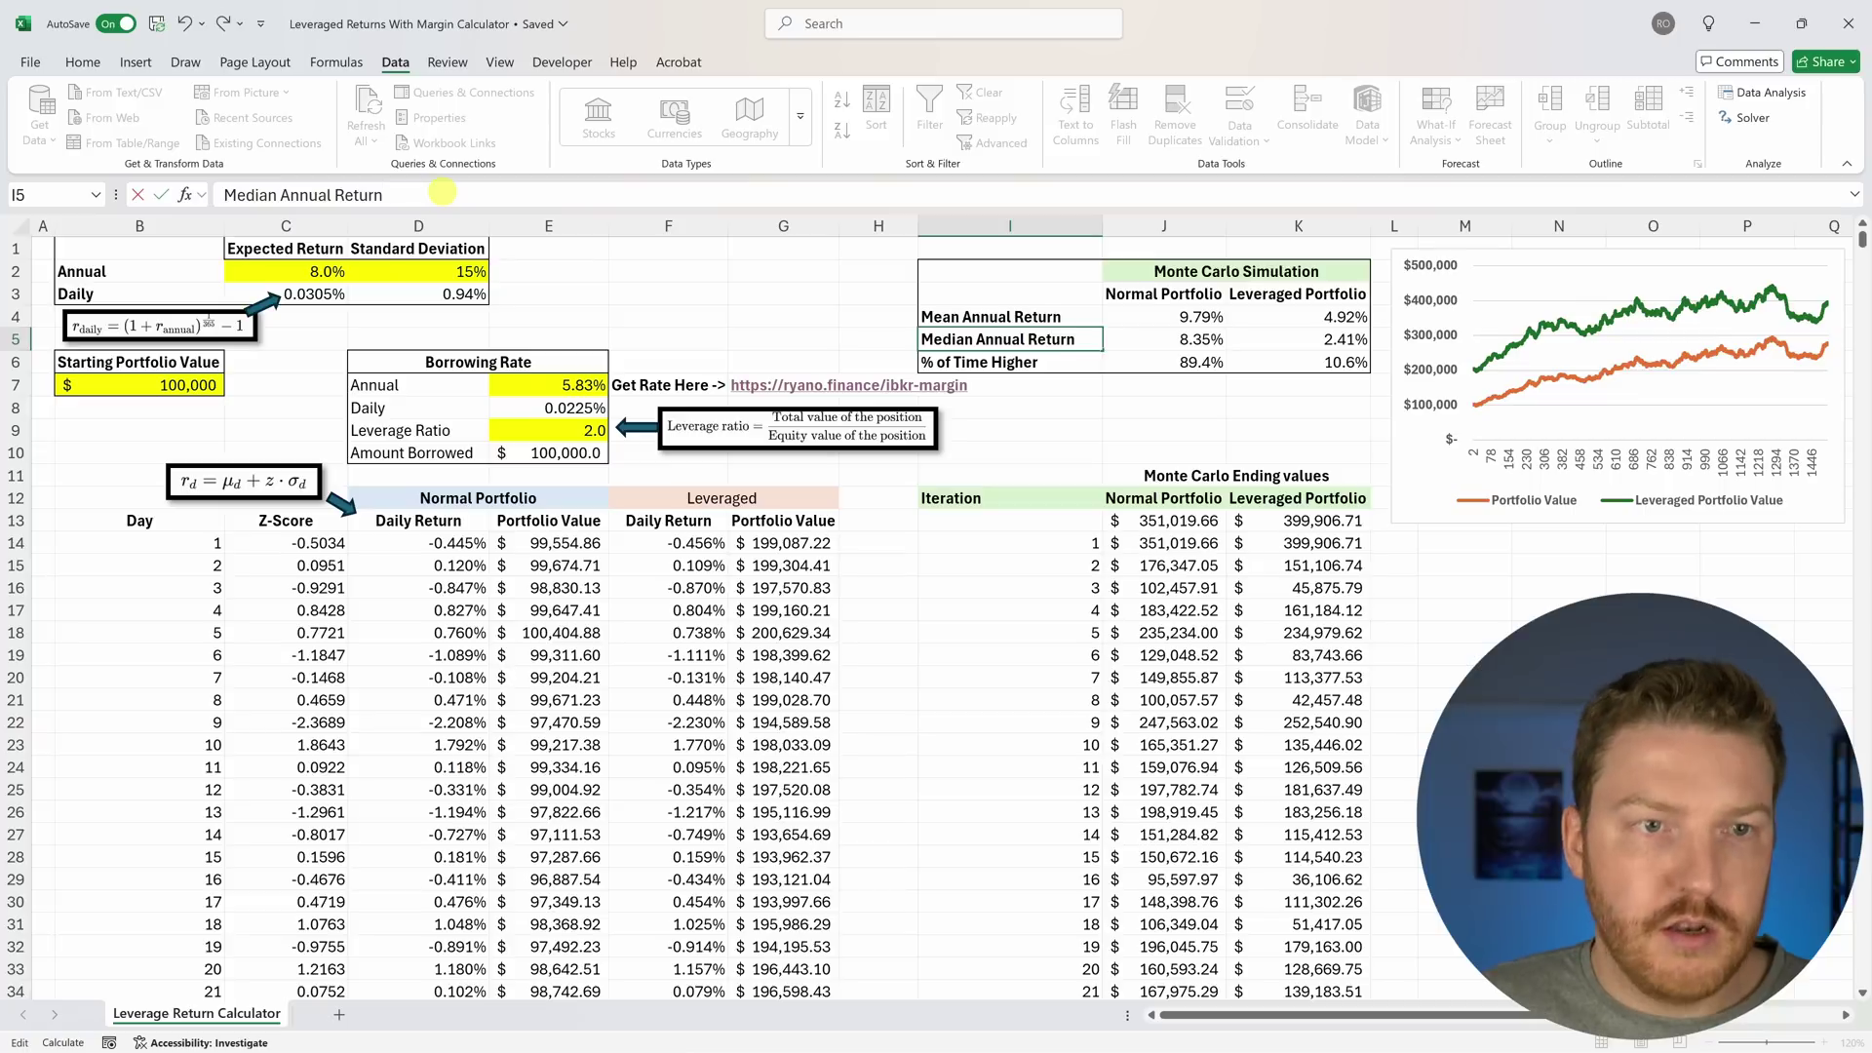
key(Escape)
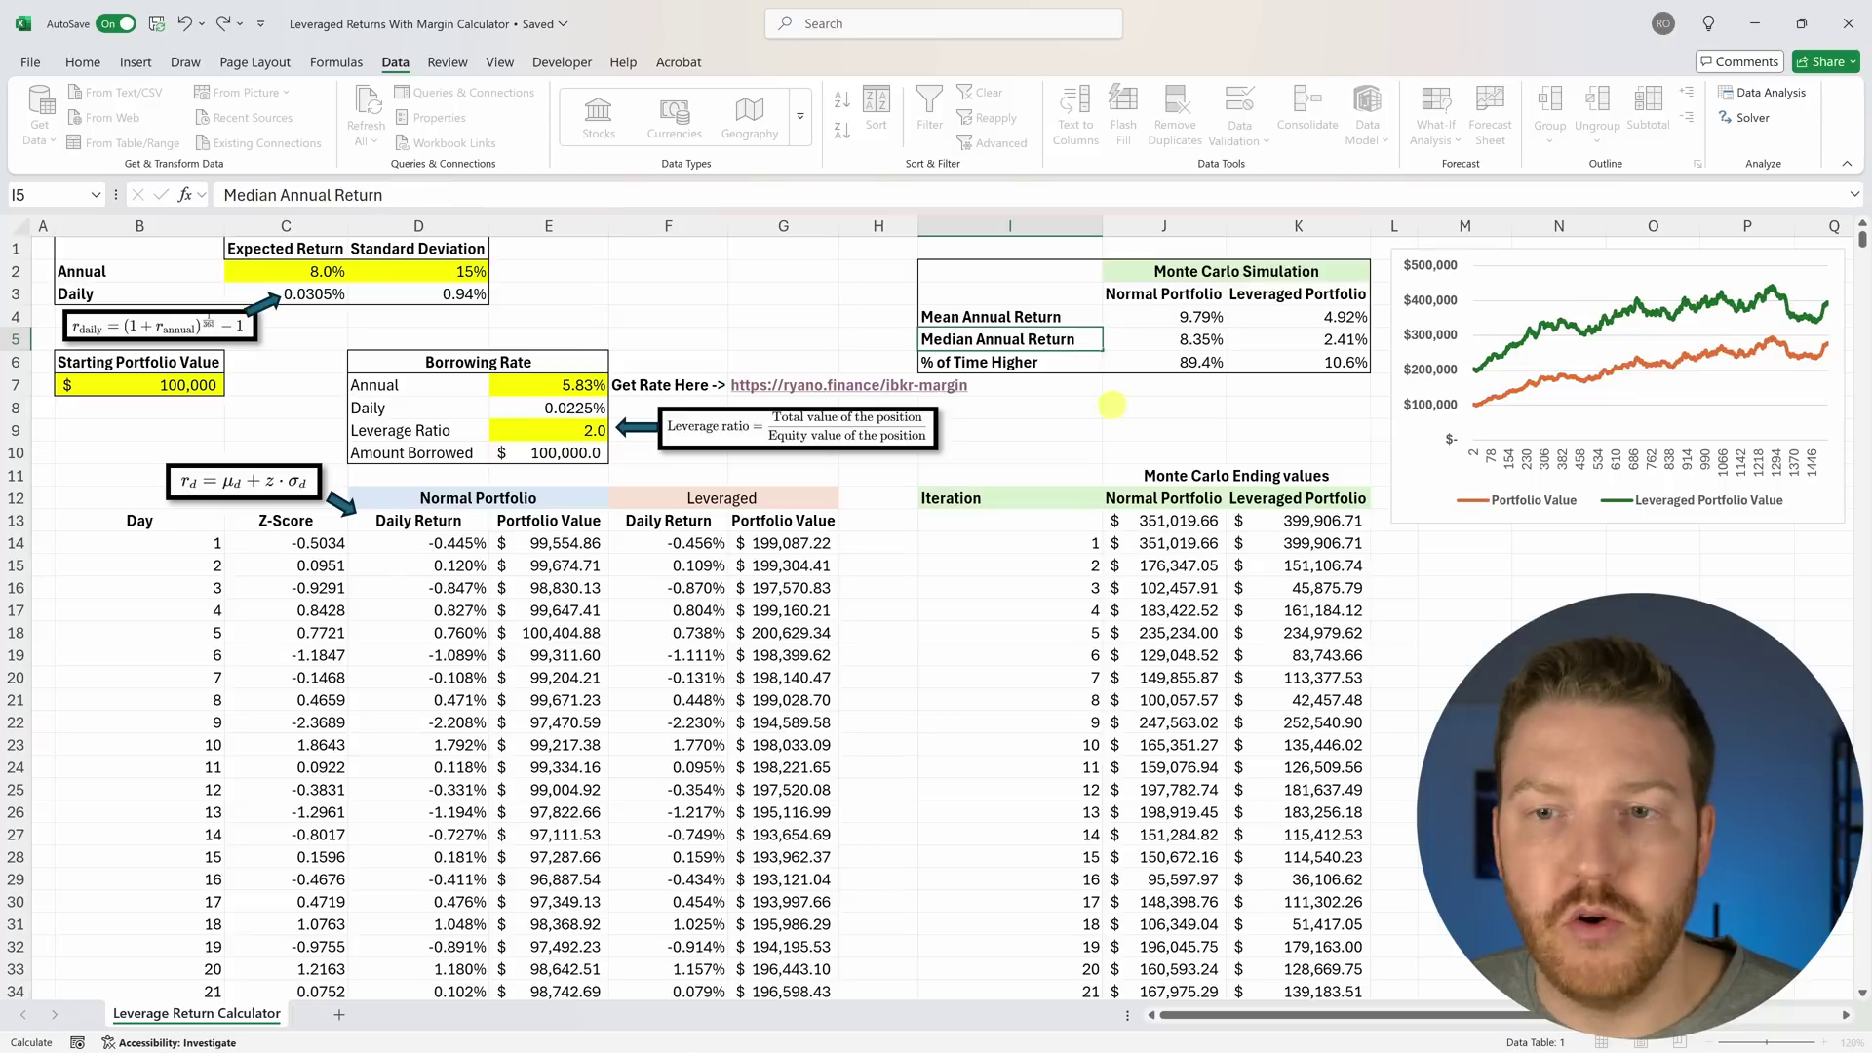
click(1188, 341)
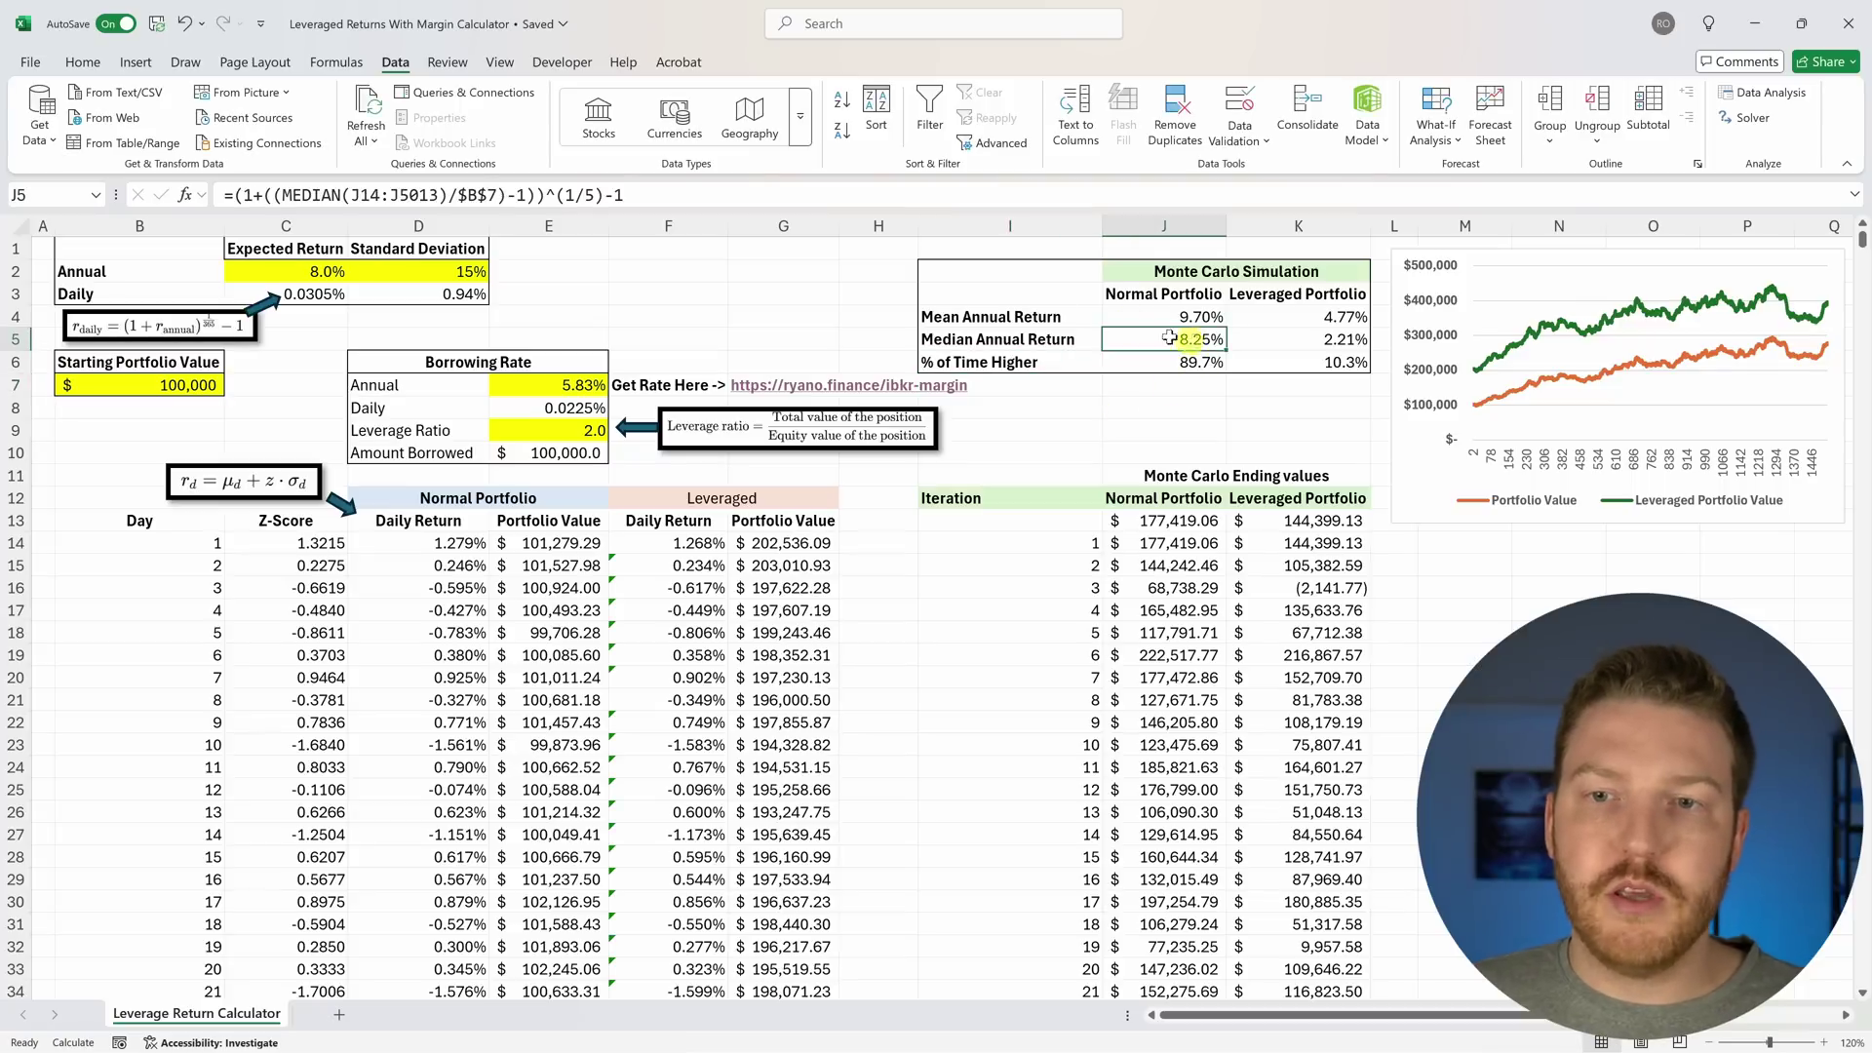
Rerun the simulation with F9 and check the leveraged median and % of Time Higher formulas.
key(F9)
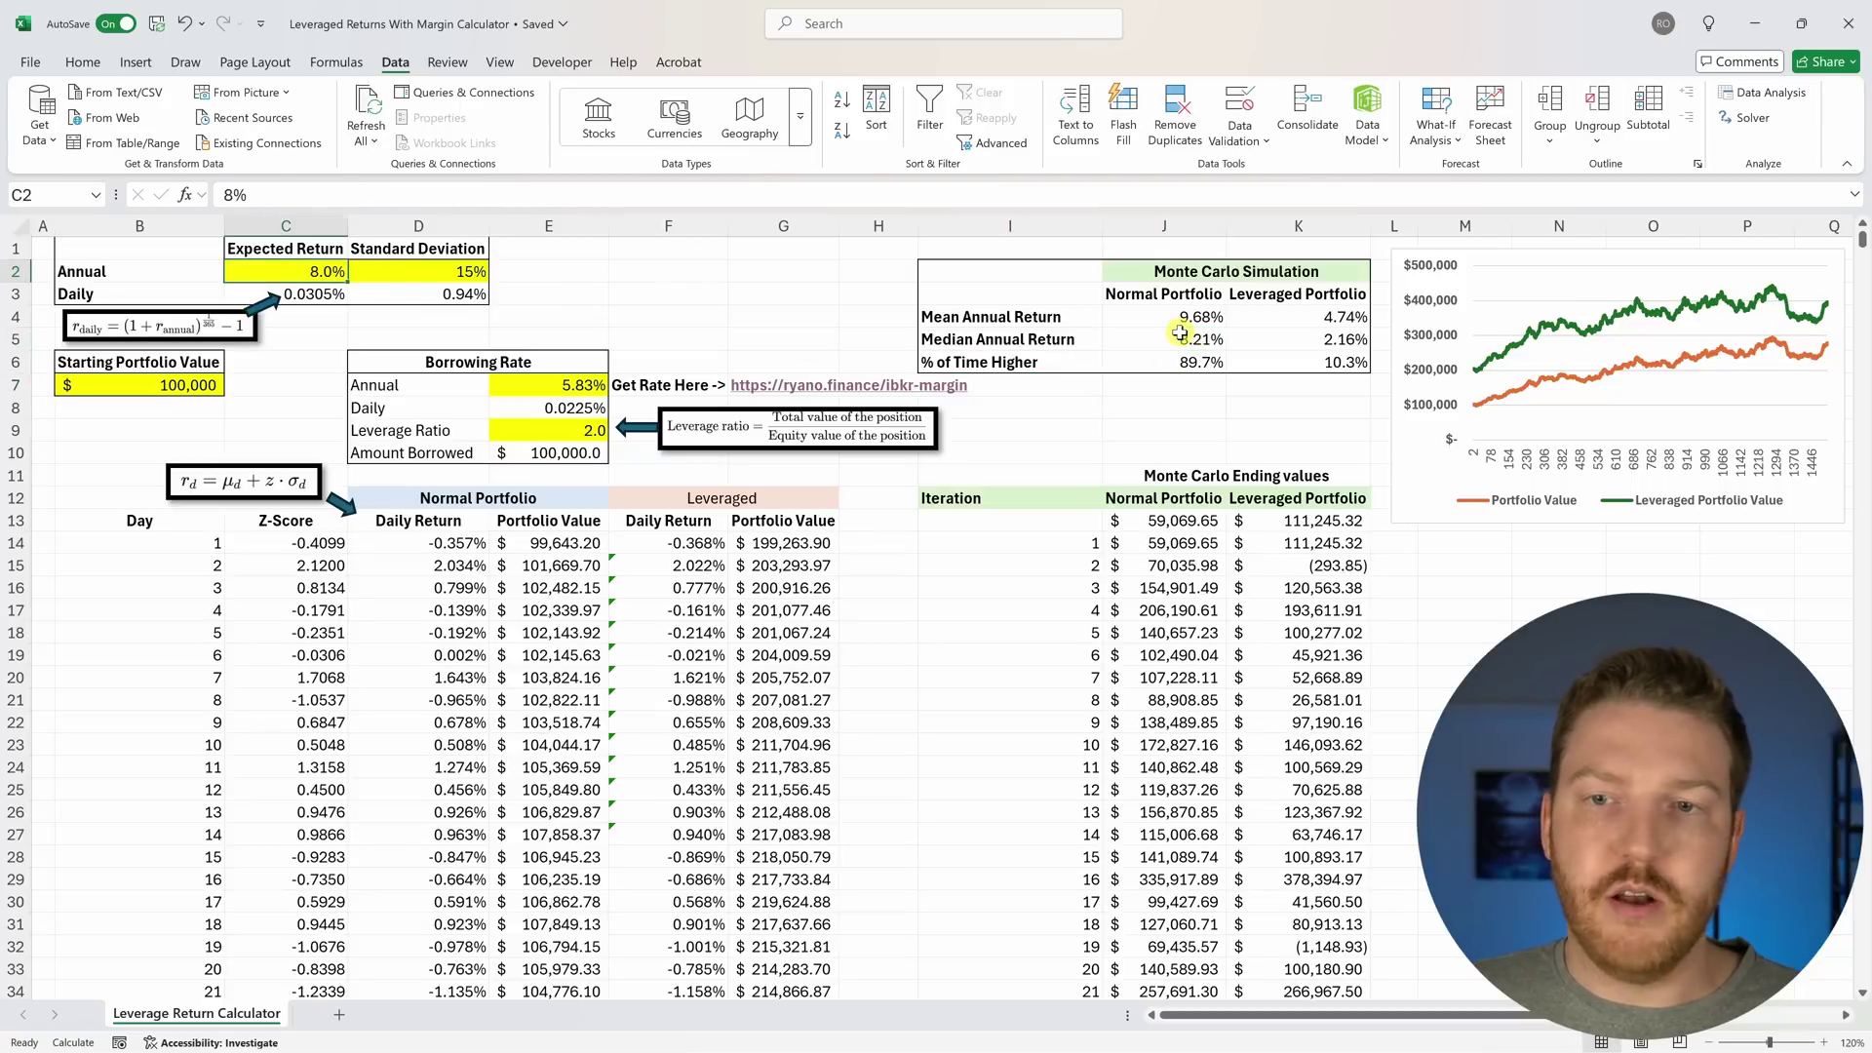
click(1345, 339)
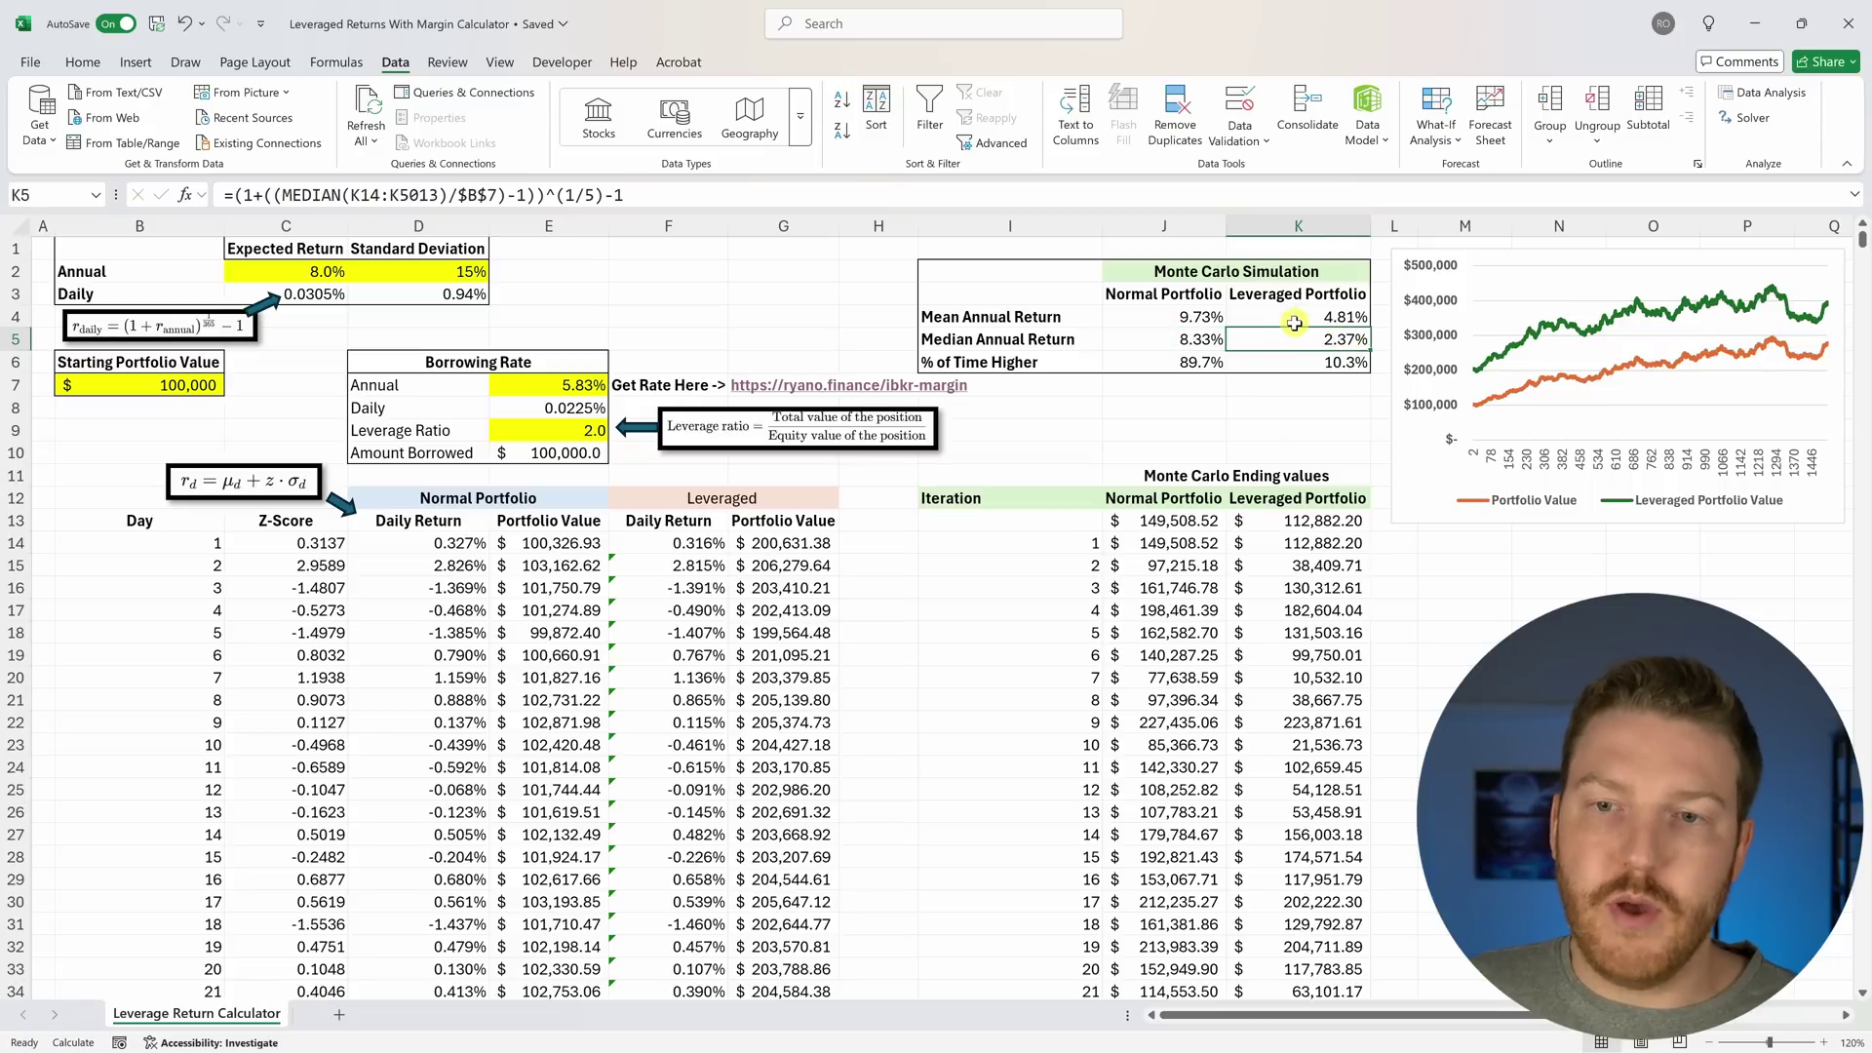
key(F9)
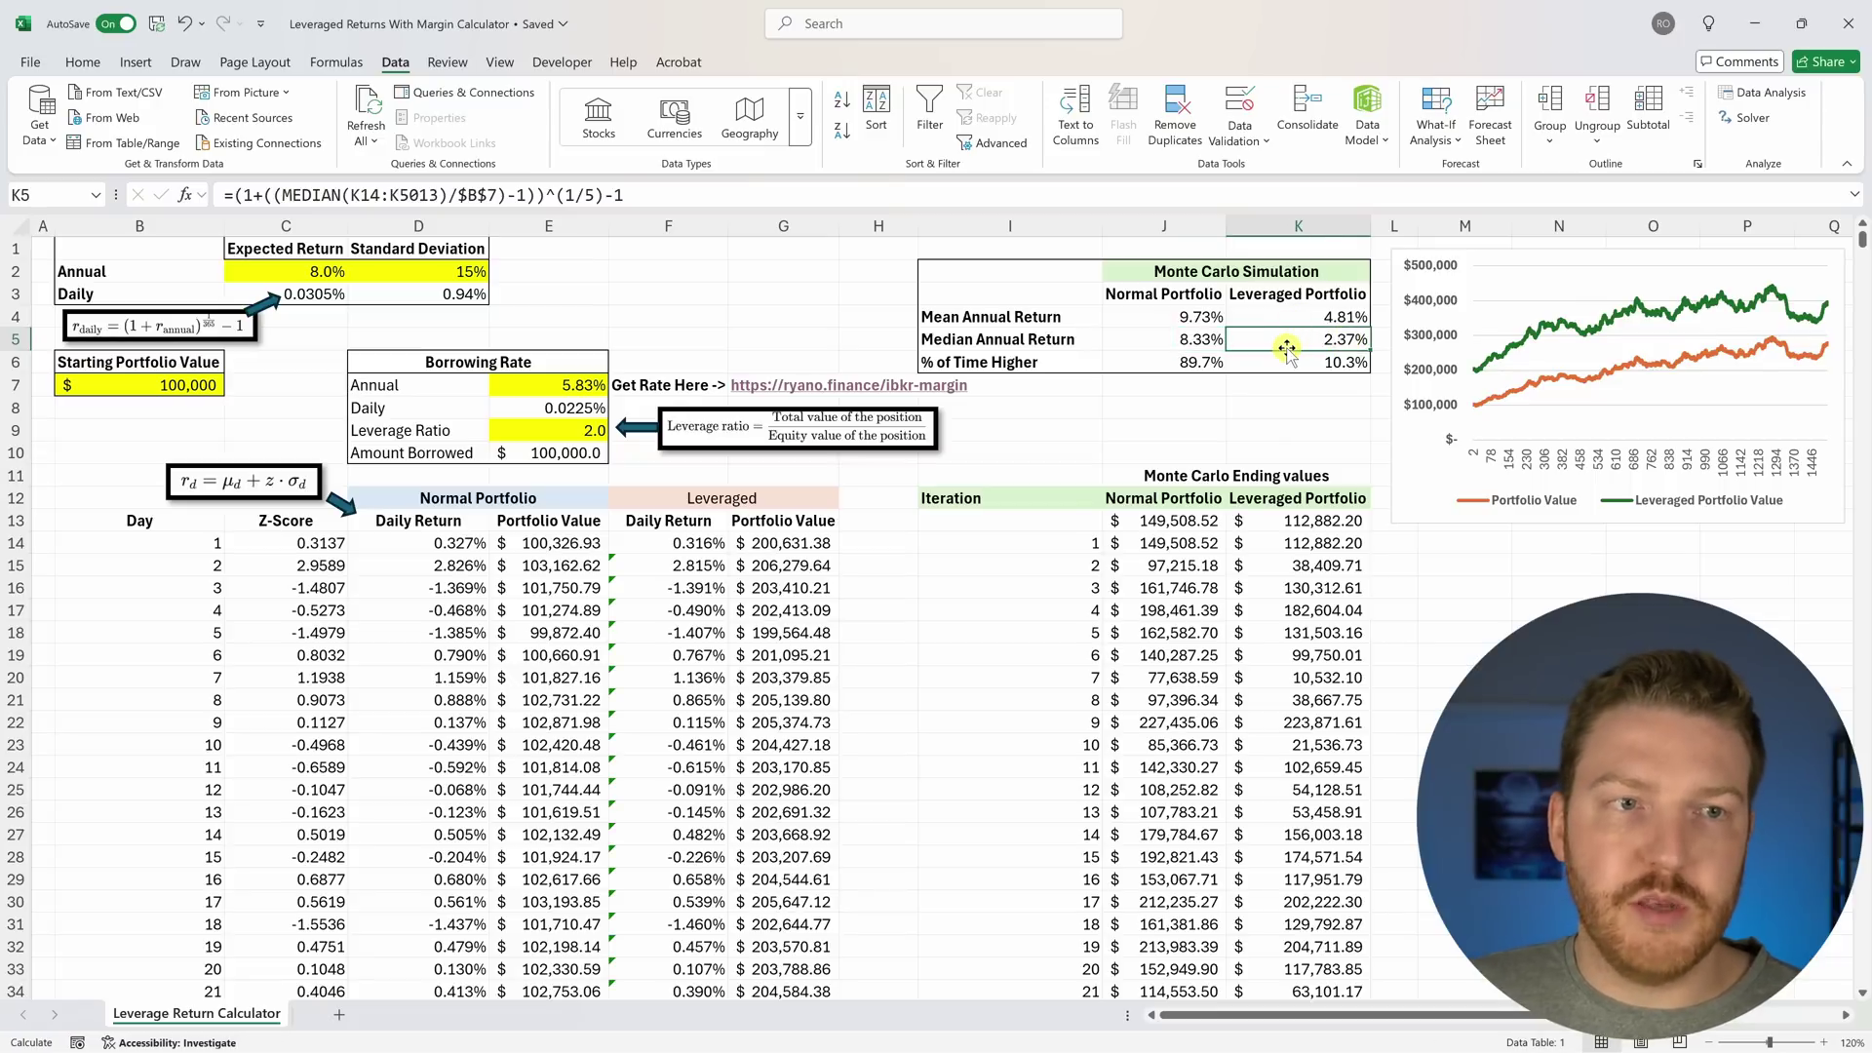
click(1042, 362)
click(1154, 361)
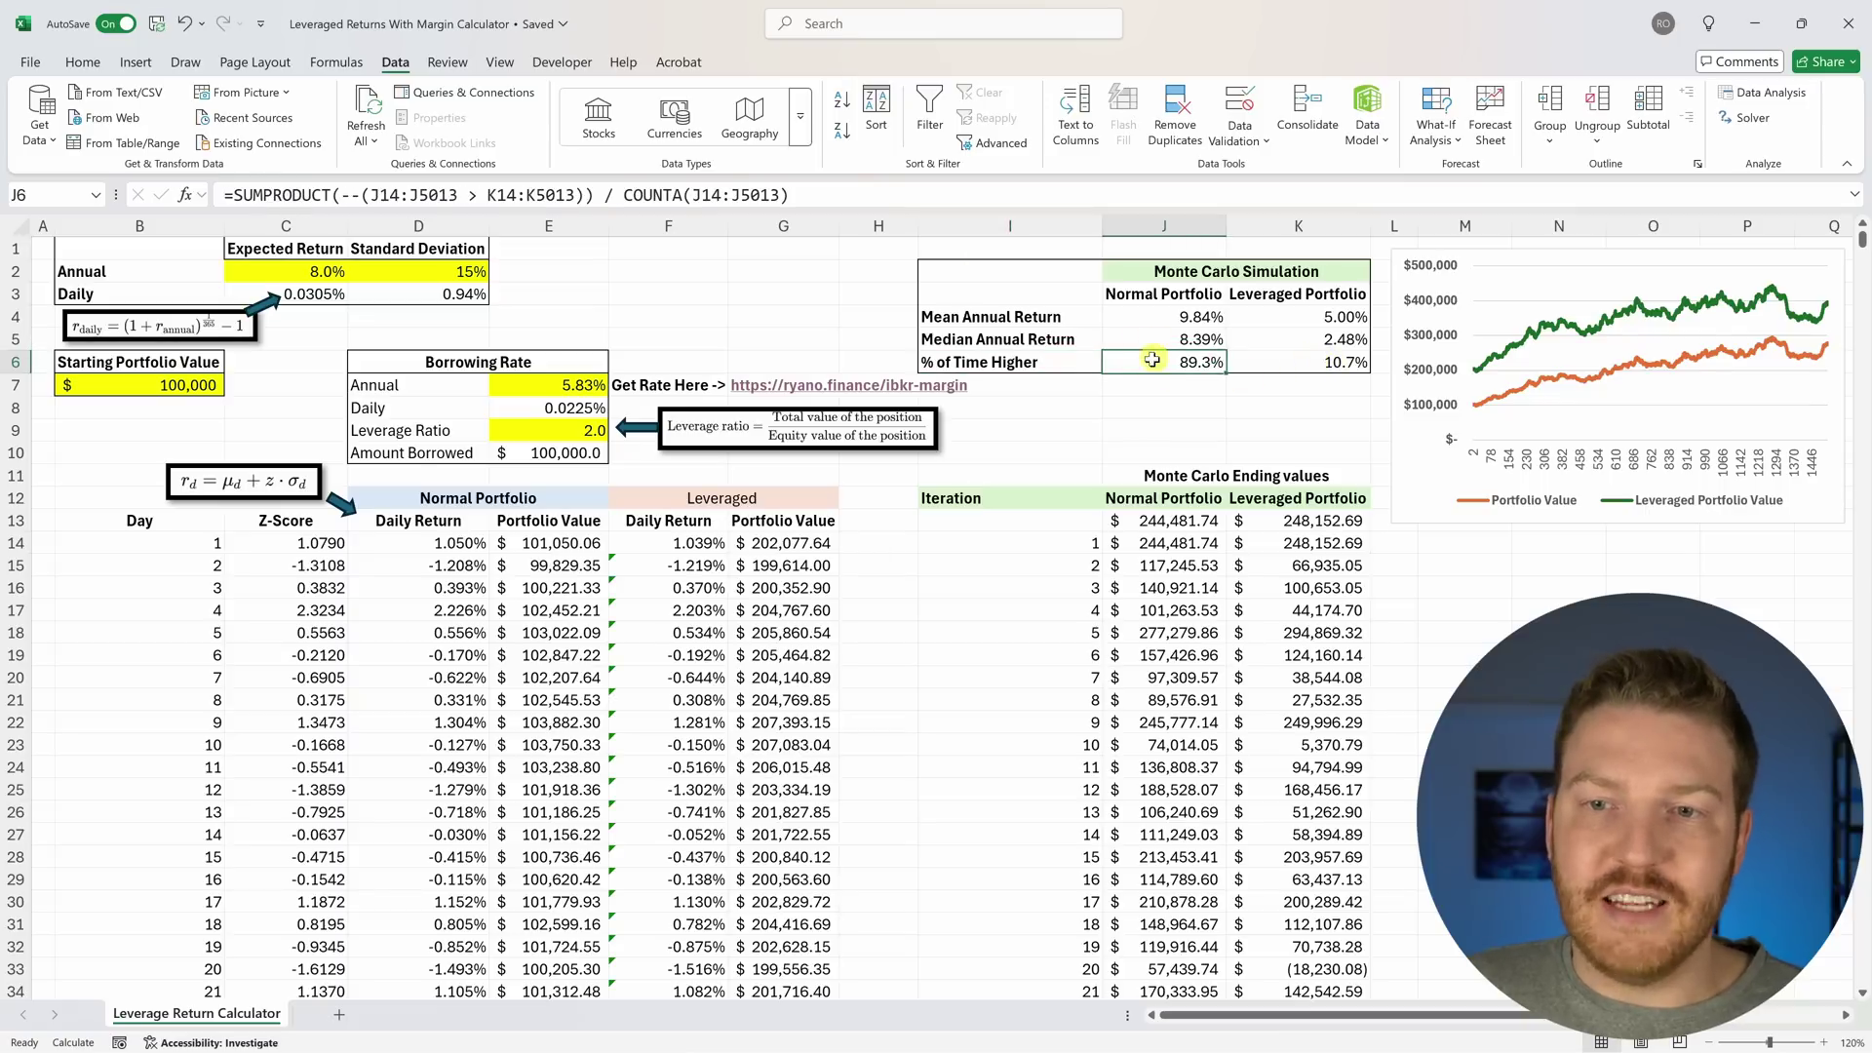
Recalculate the simulation twice, compare normal vs leveraged results, then leave Excel via Start.
key(F9)
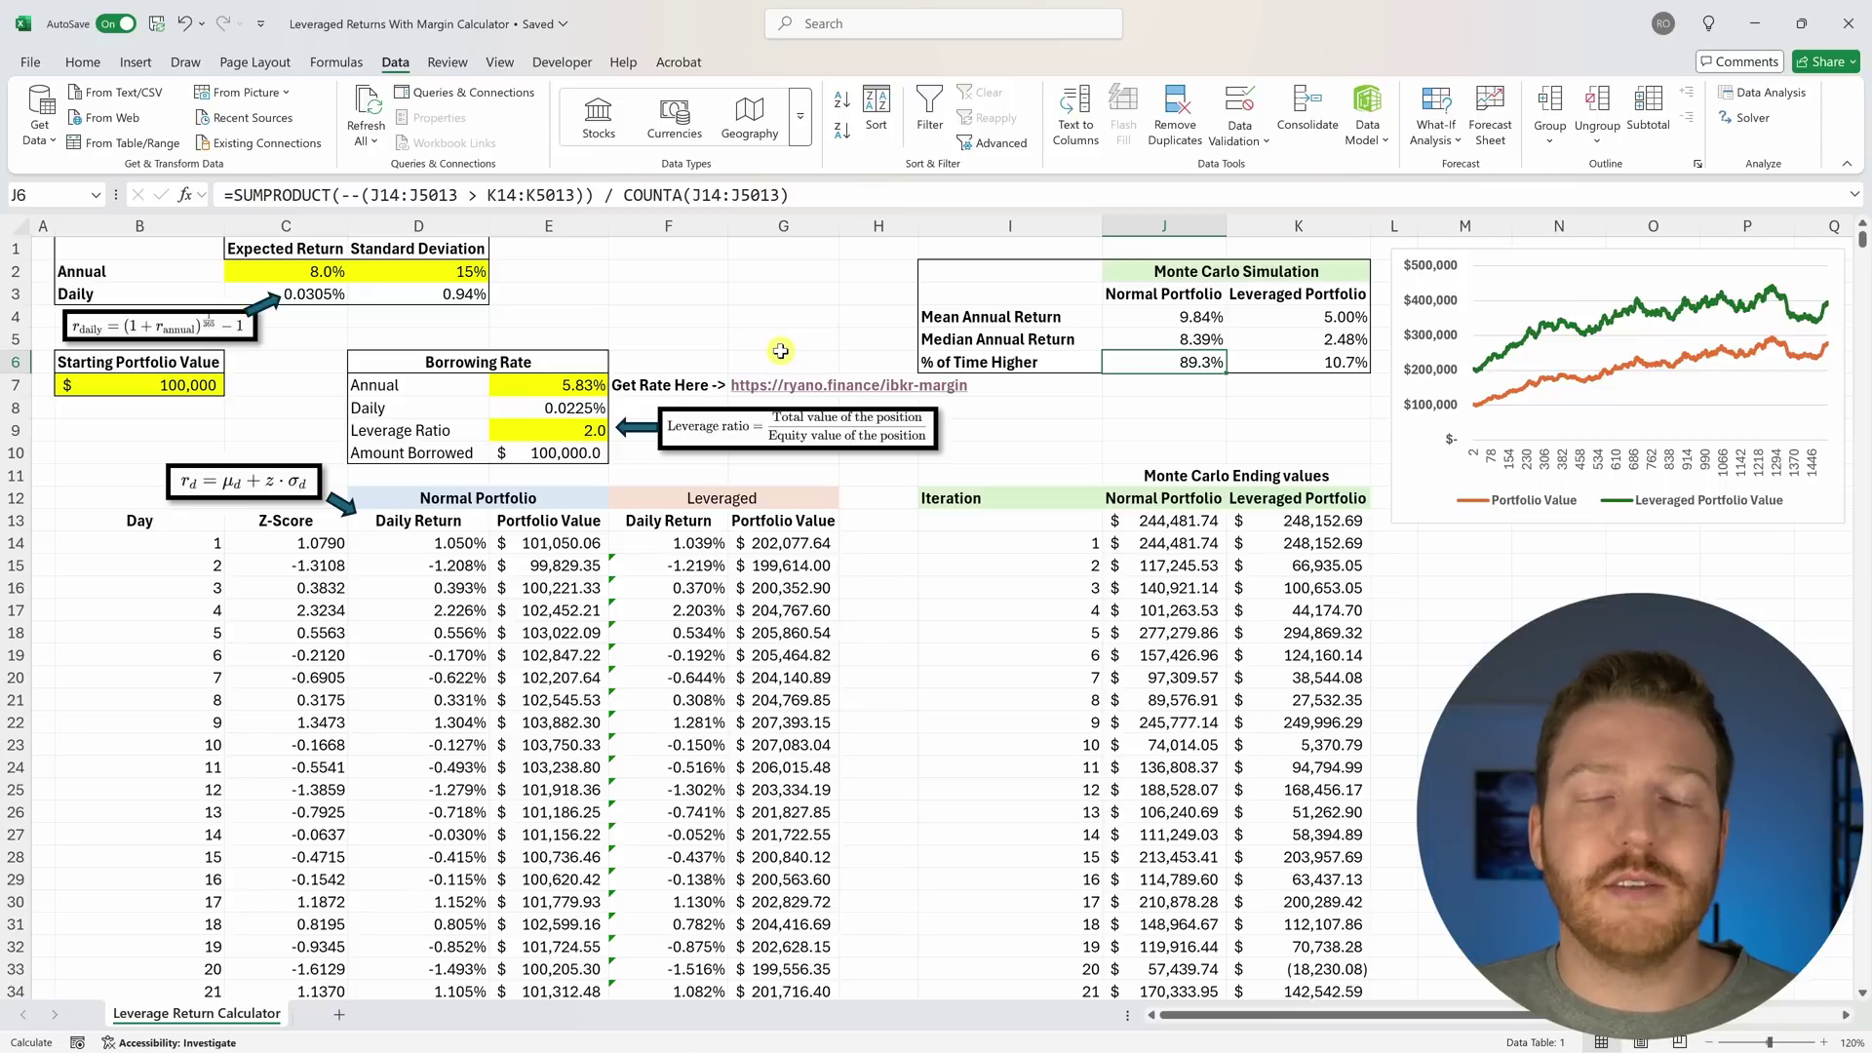
key(F9)
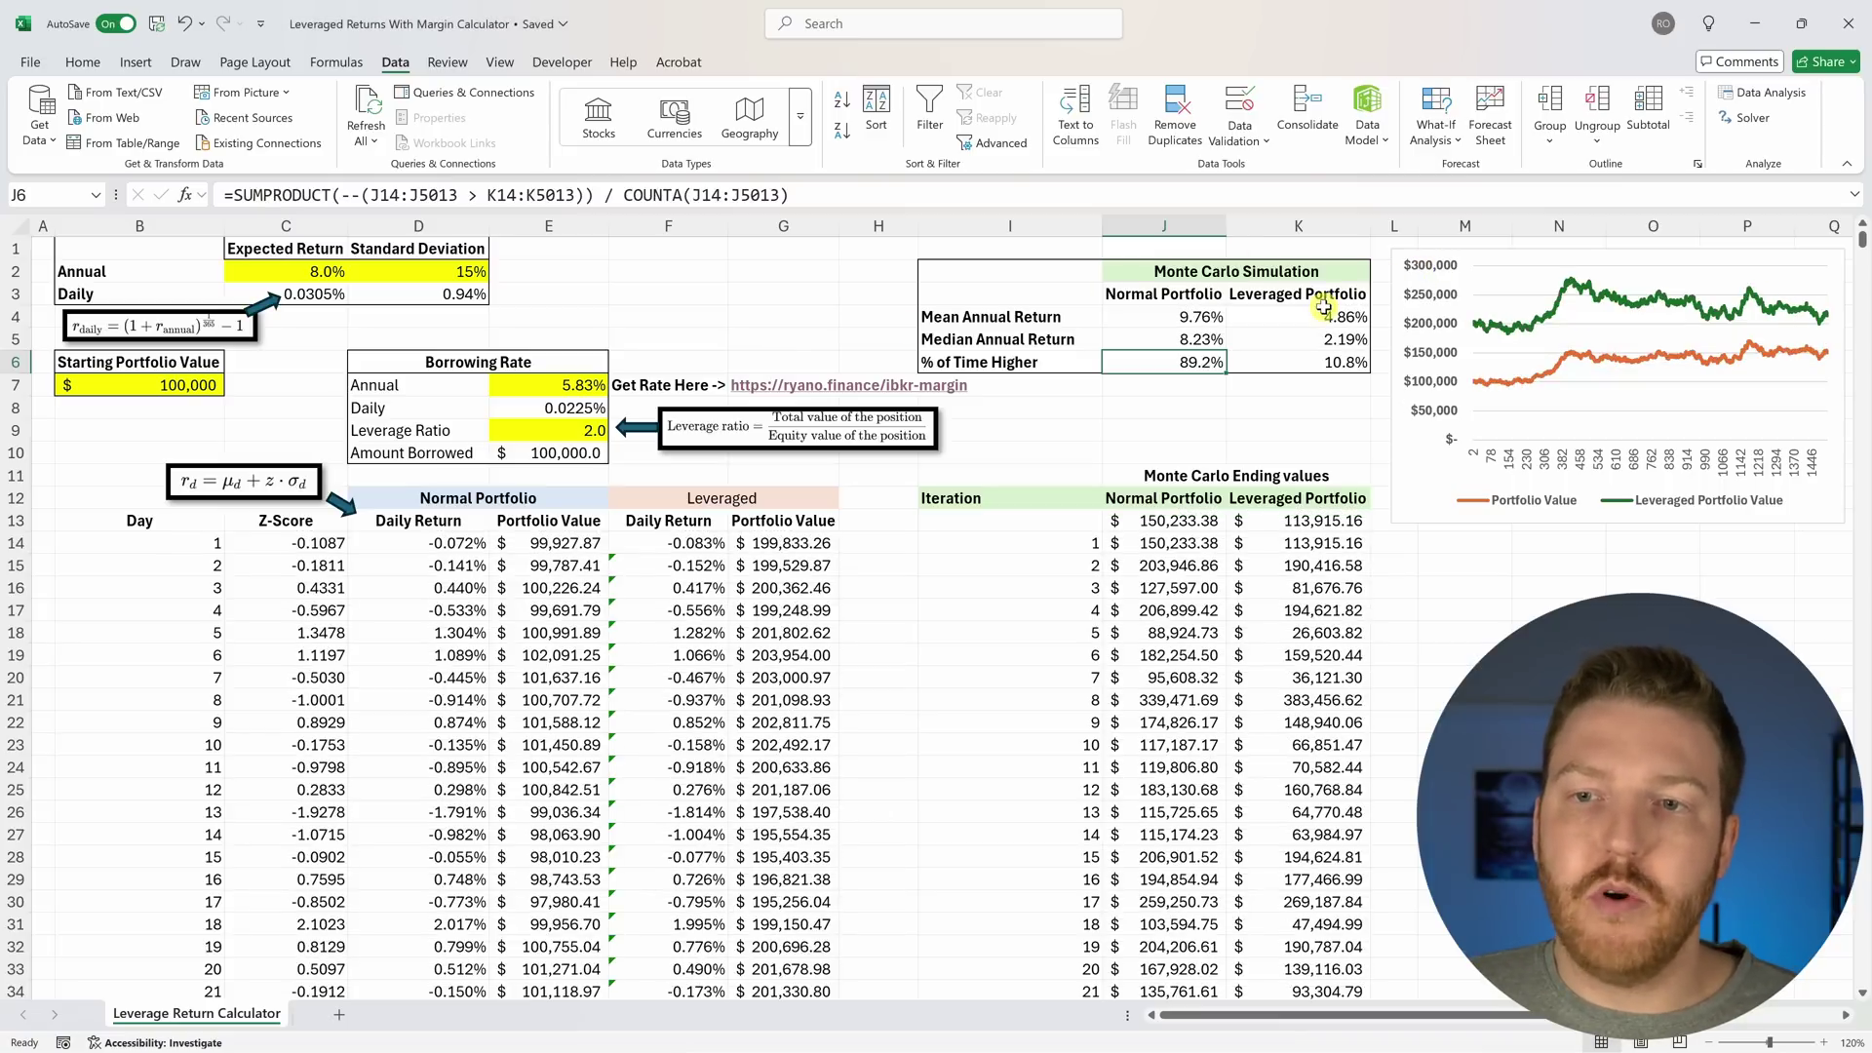
drag(1322, 294, 1329, 358)
drag(1170, 294, 1181, 361)
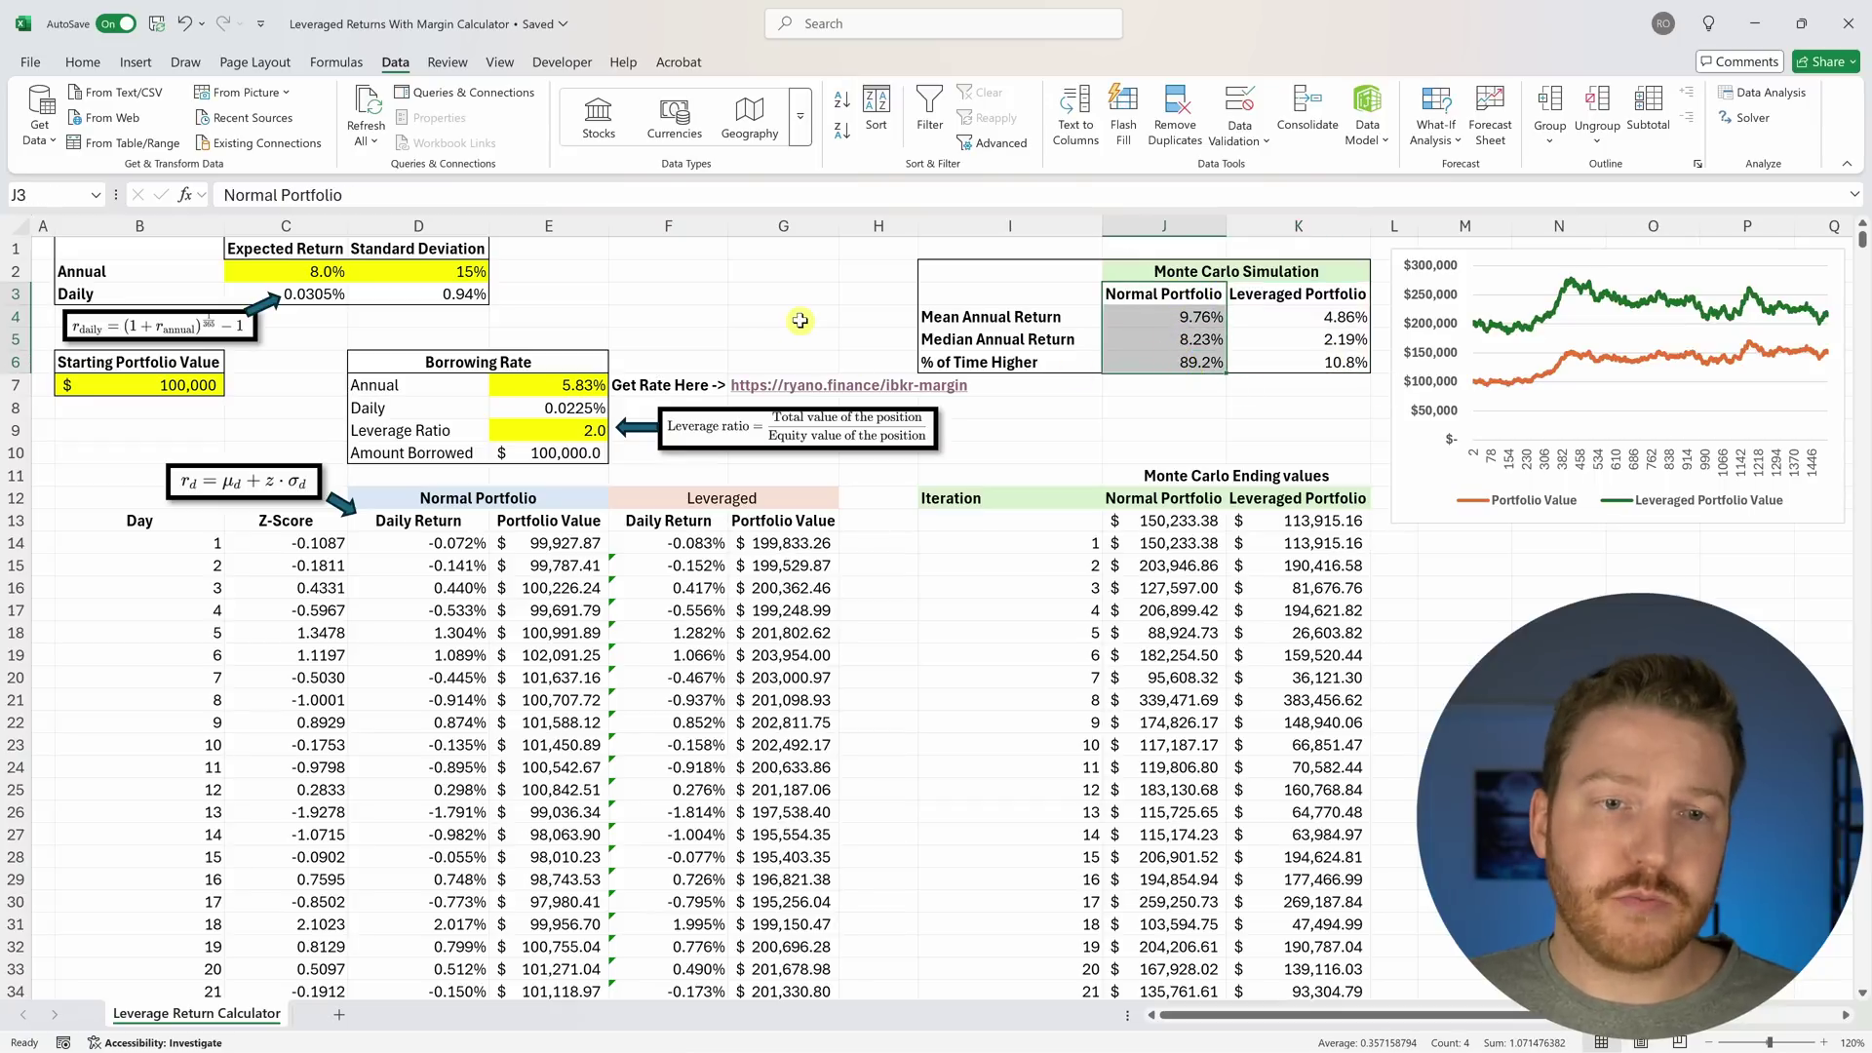
click(576, 385)
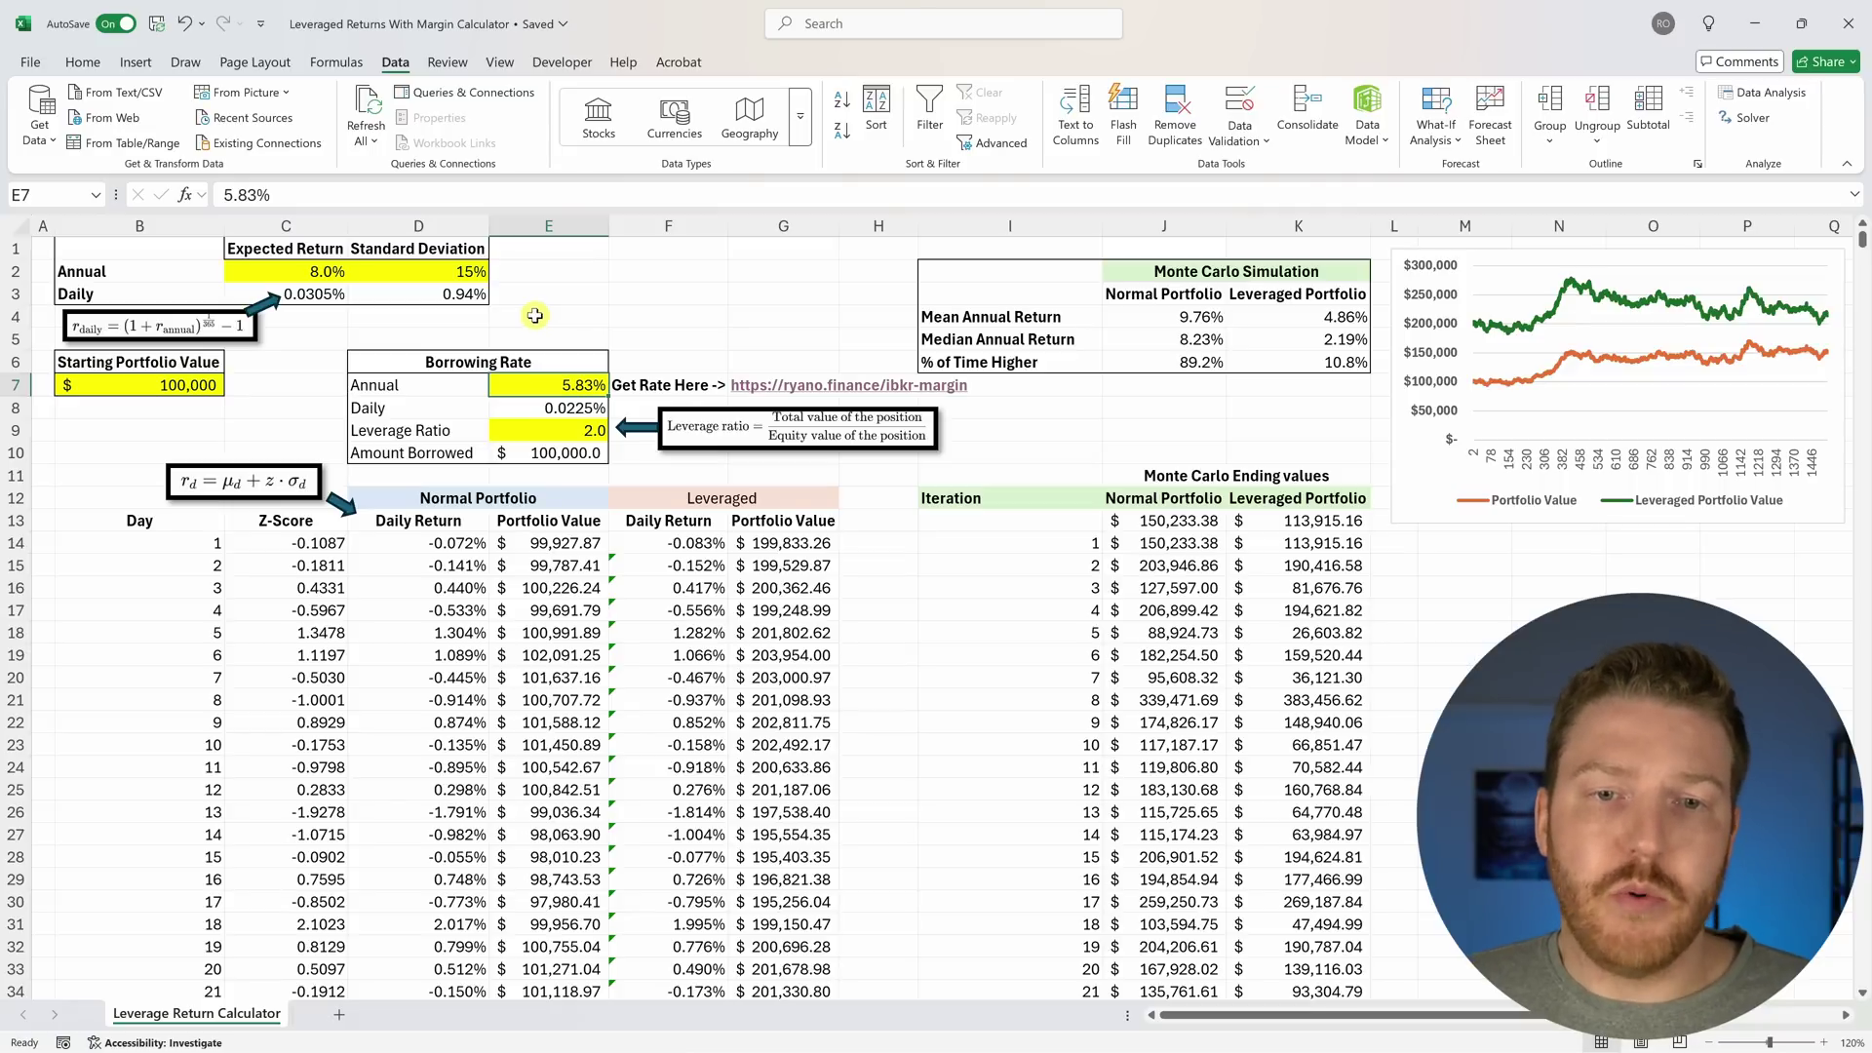
key(super)
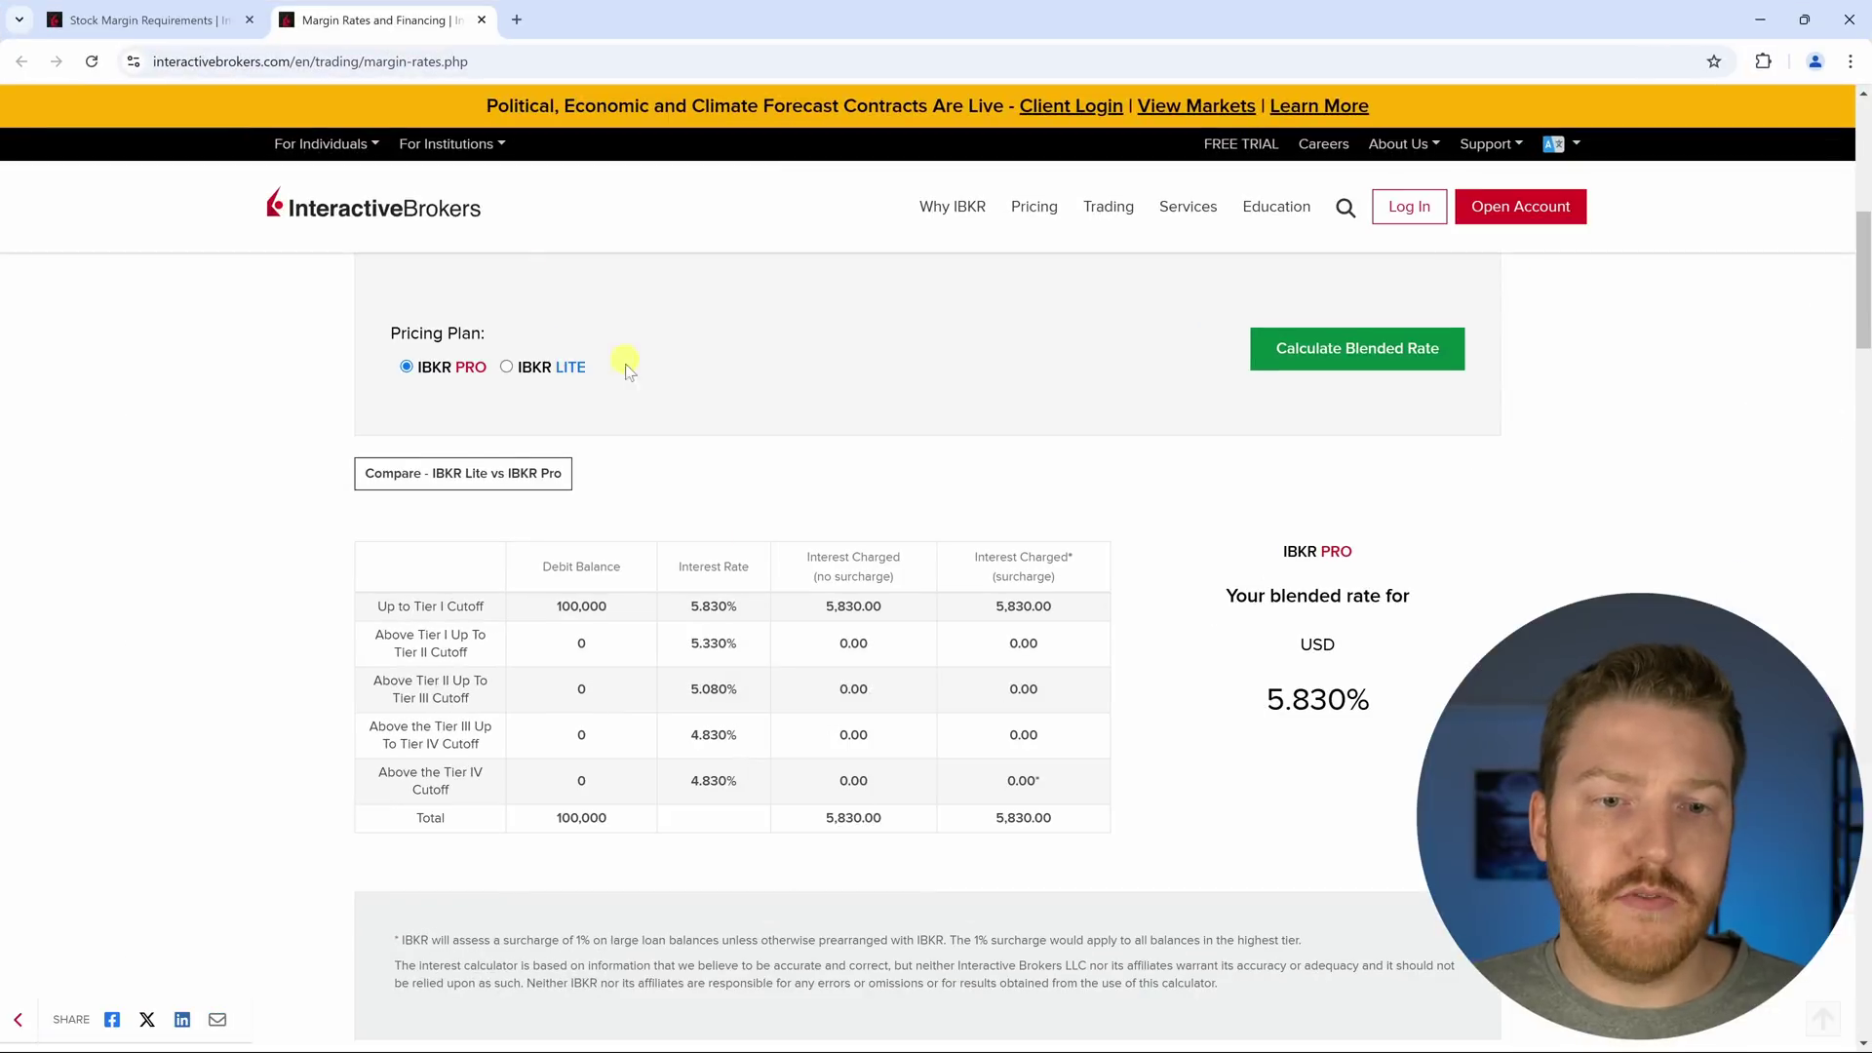
Check the 5.830% first-tier USD rate on the Margin Rates page, then return to the calculator.
scroll(626, 369, up, 5)
scroll(585, 633, down, 6)
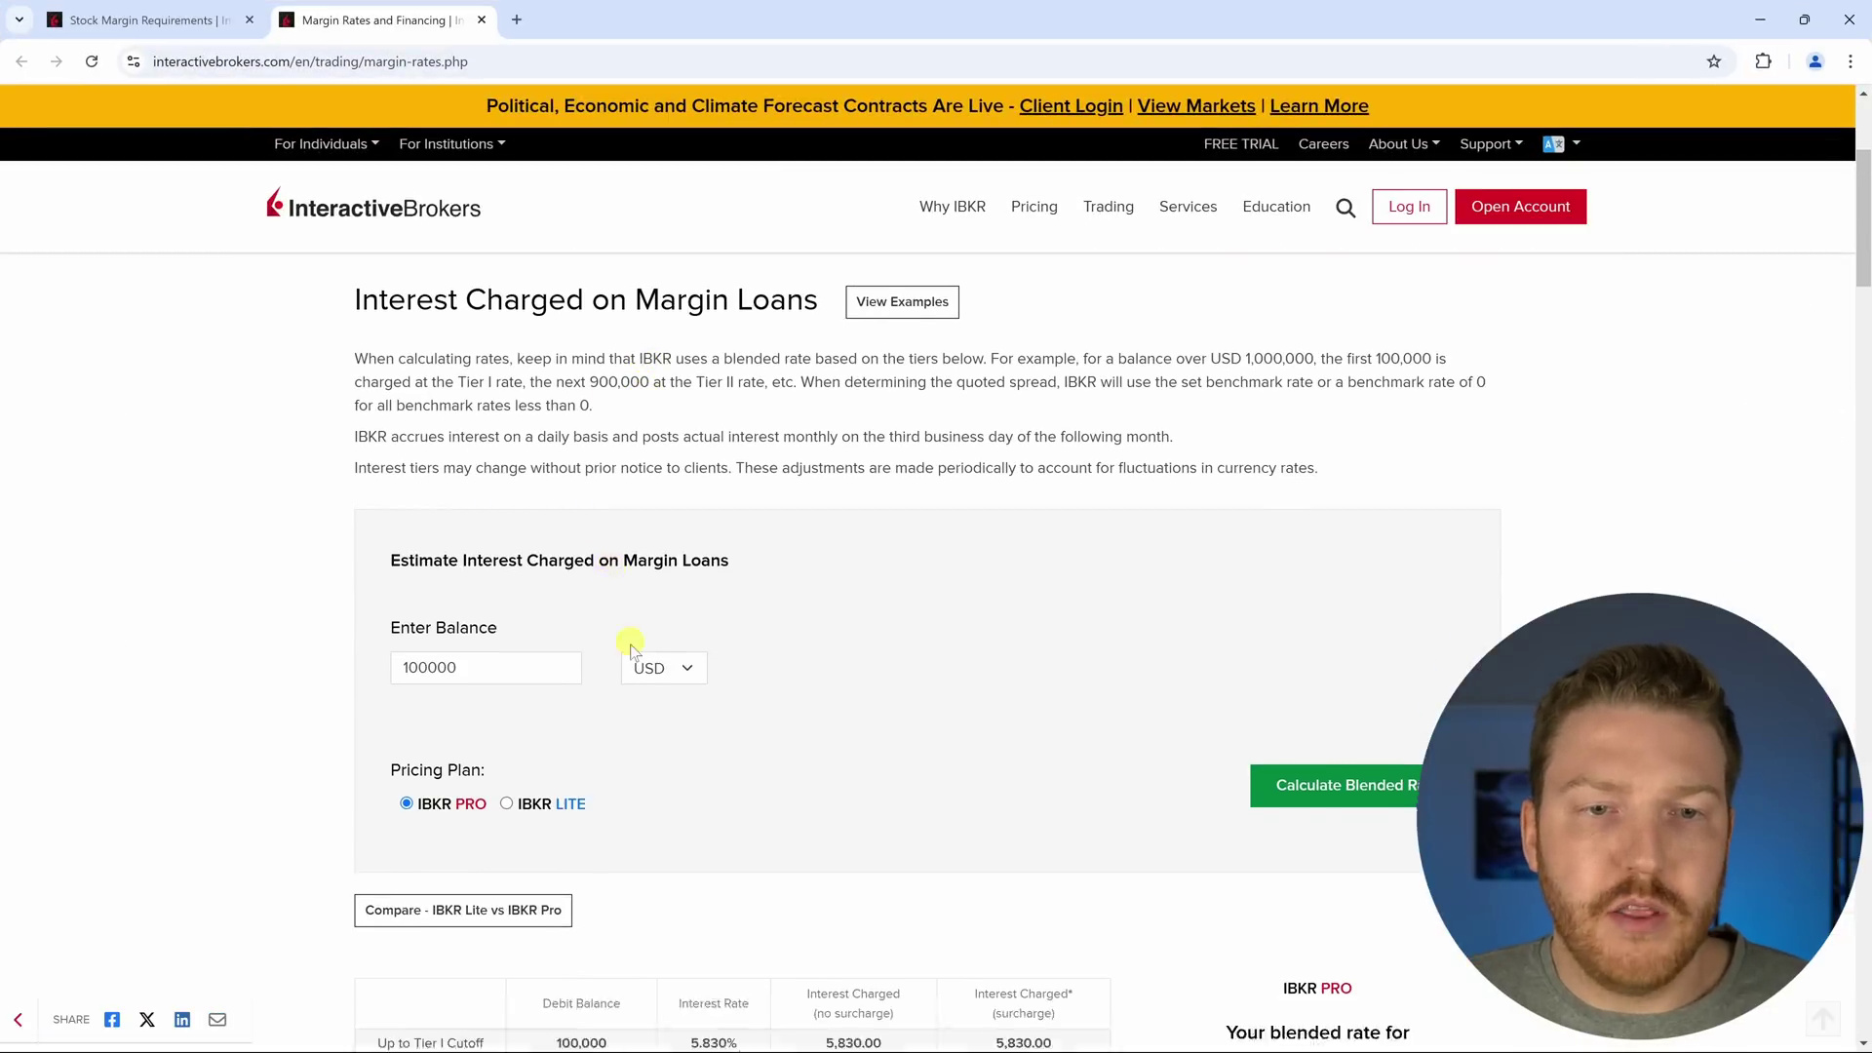
scroll(624, 599, down, 4)
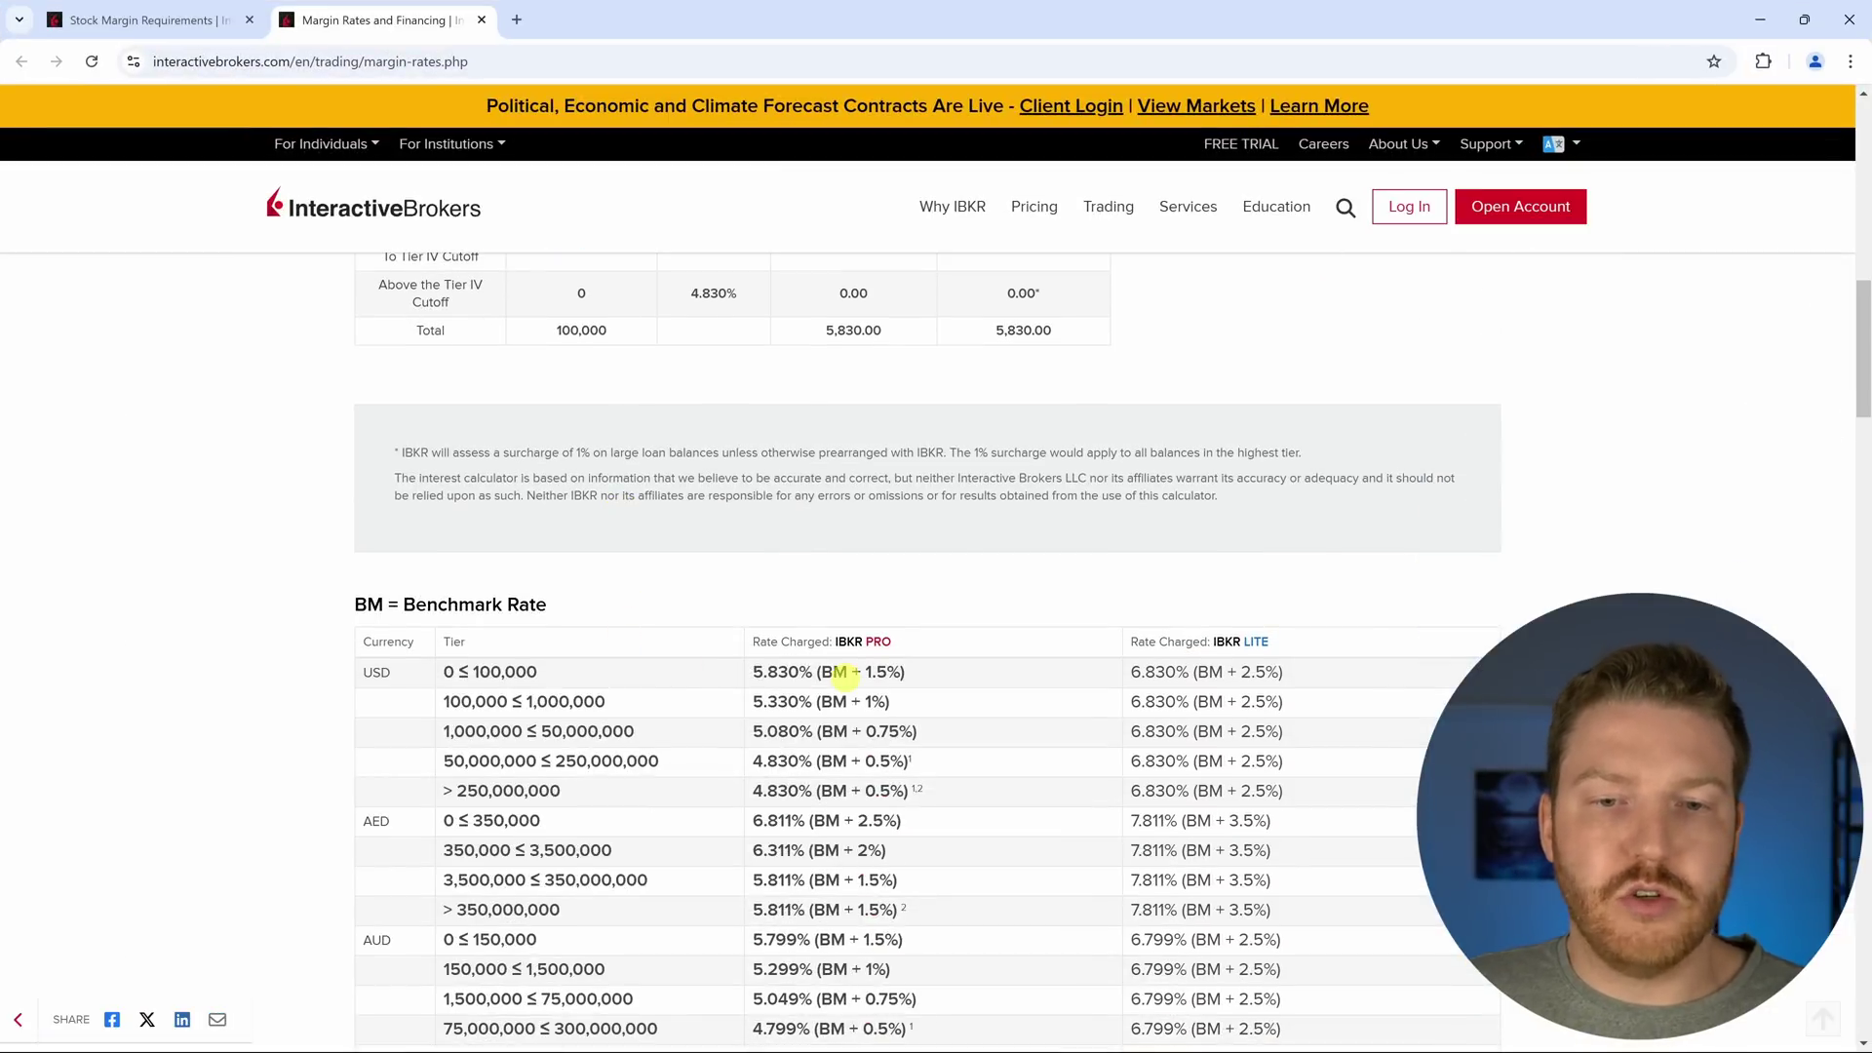
drag(753, 672, 812, 671)
click(797, 701)
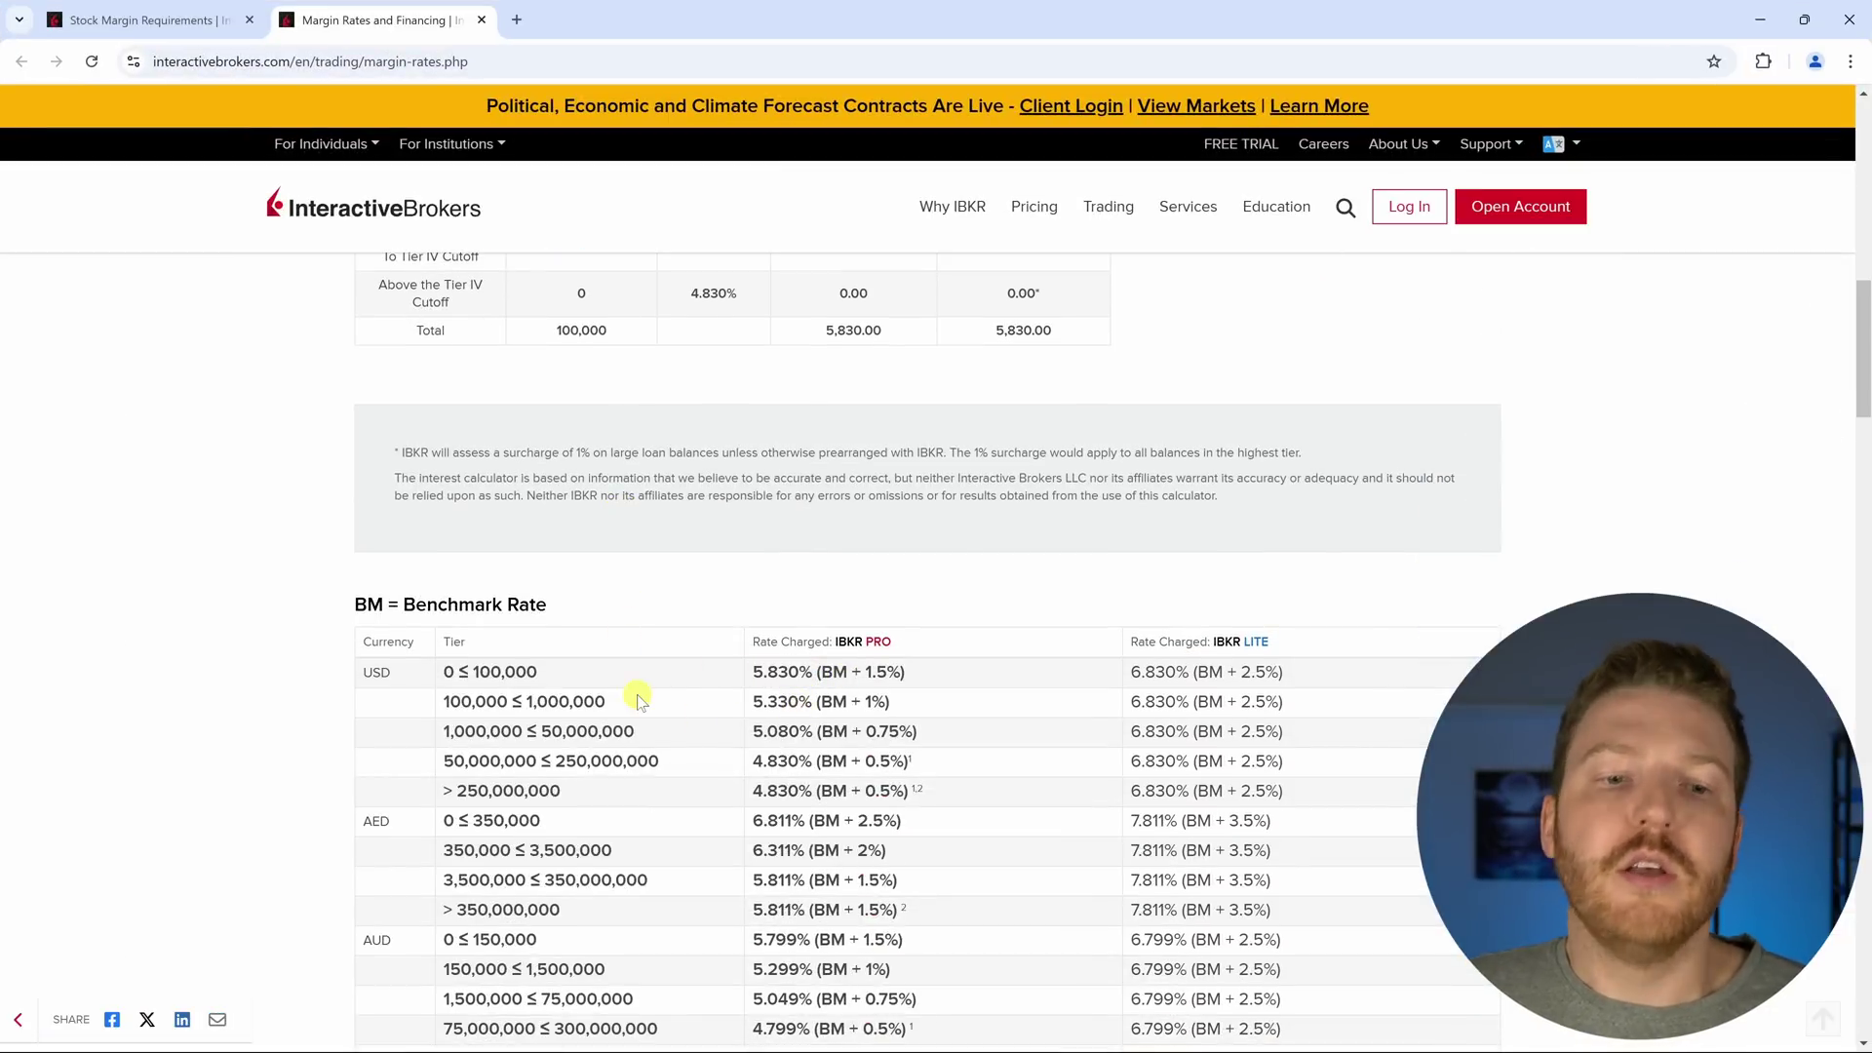
scroll(609, 704, up, 3)
scroll(610, 708, up, 5)
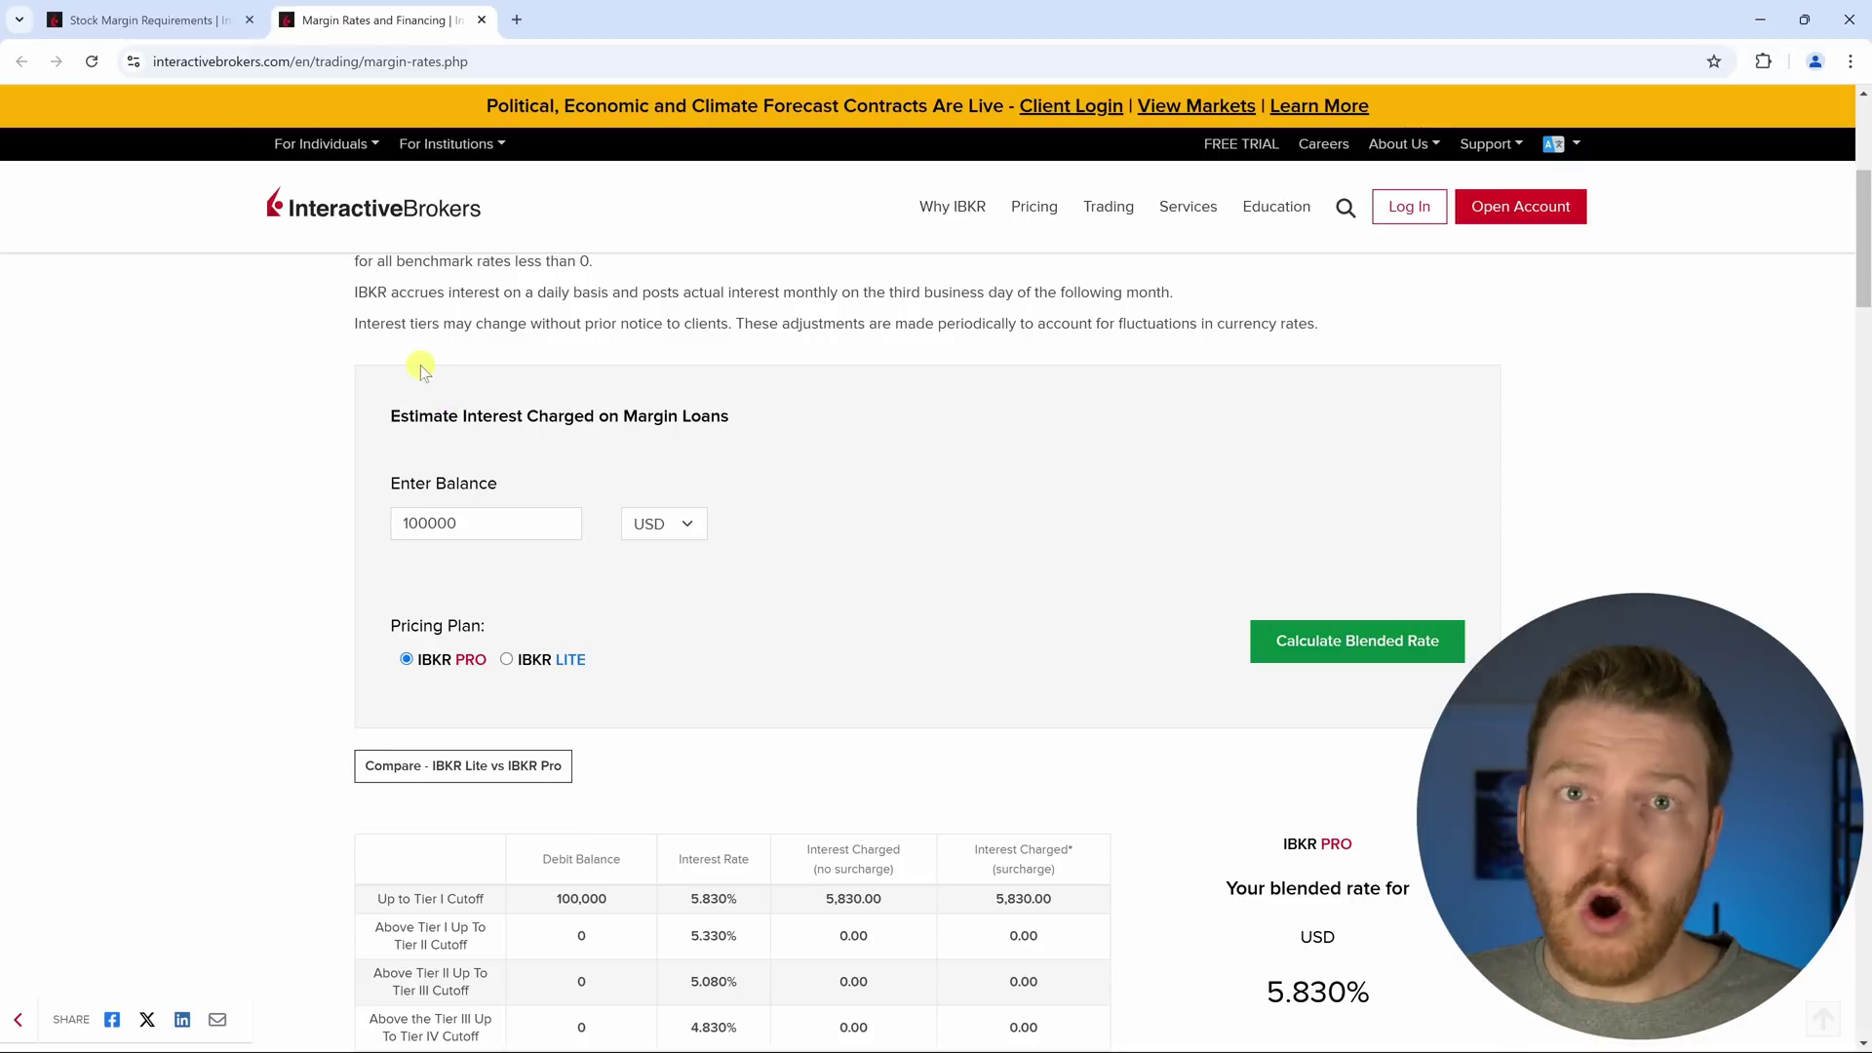
click(173, 37)
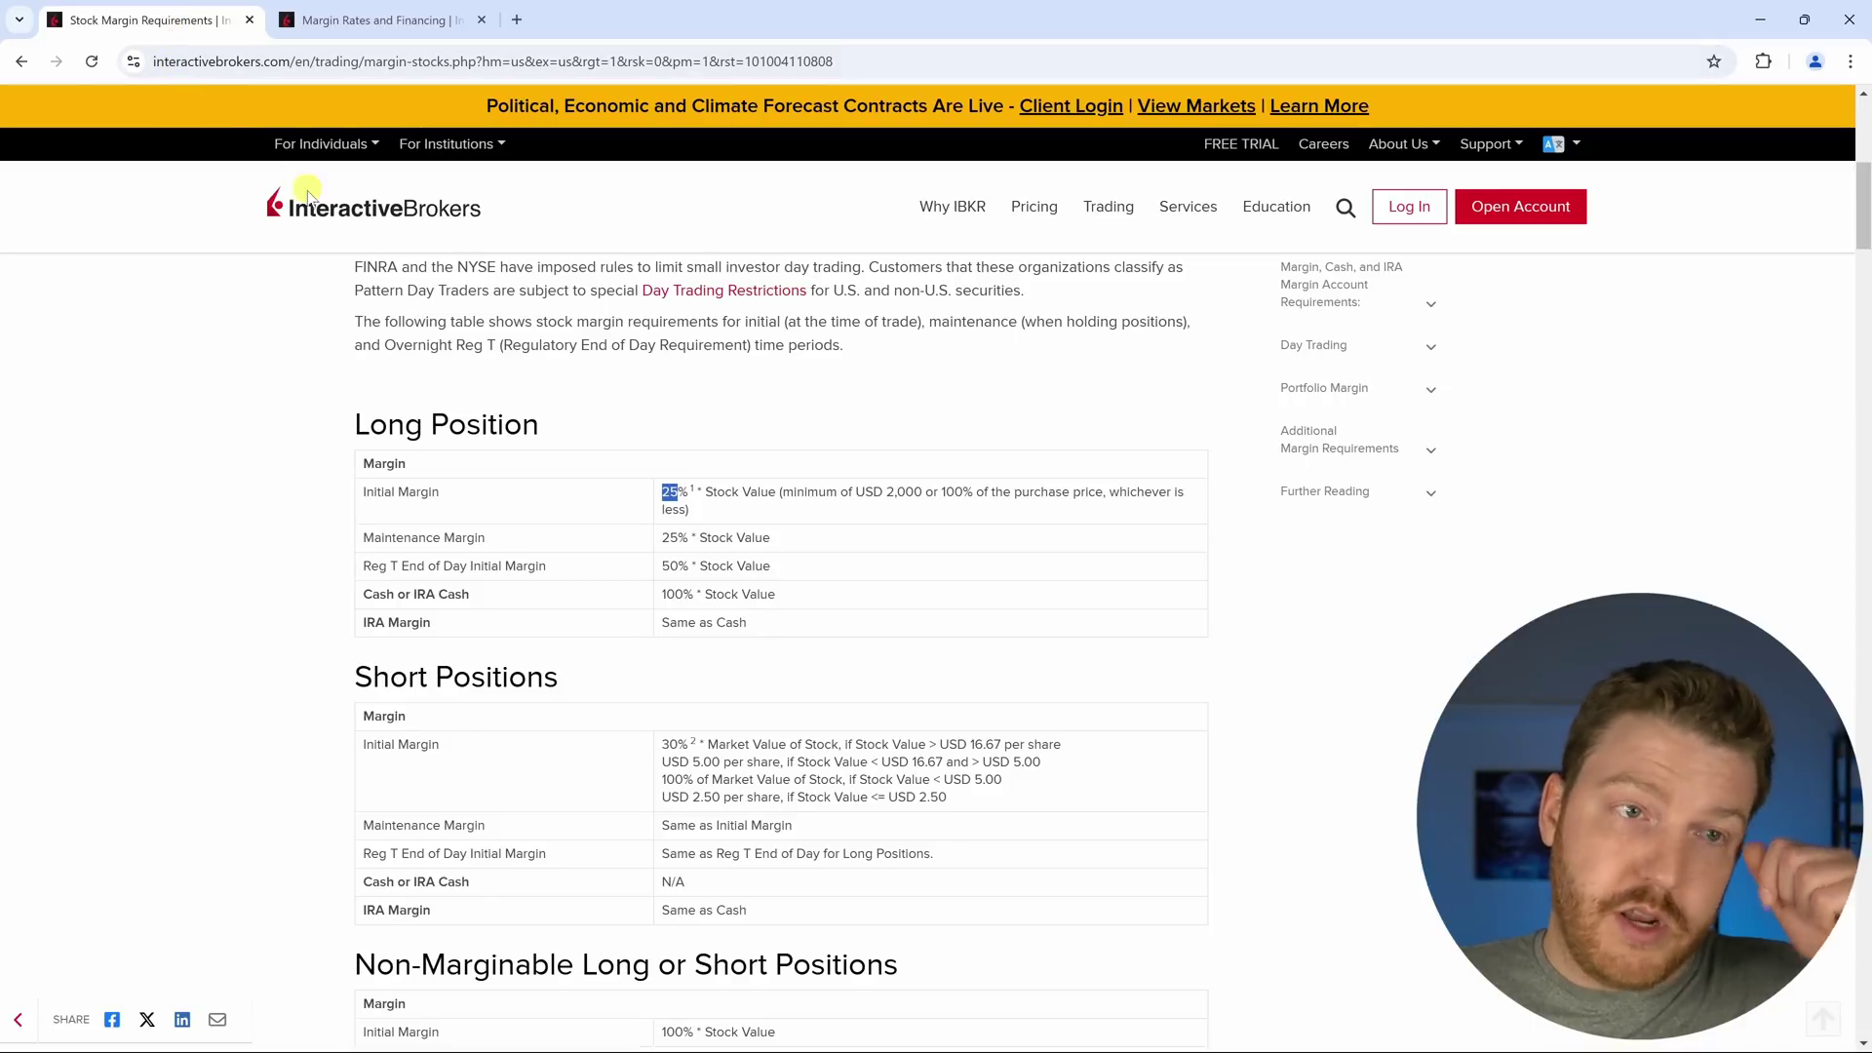
click(707, 507)
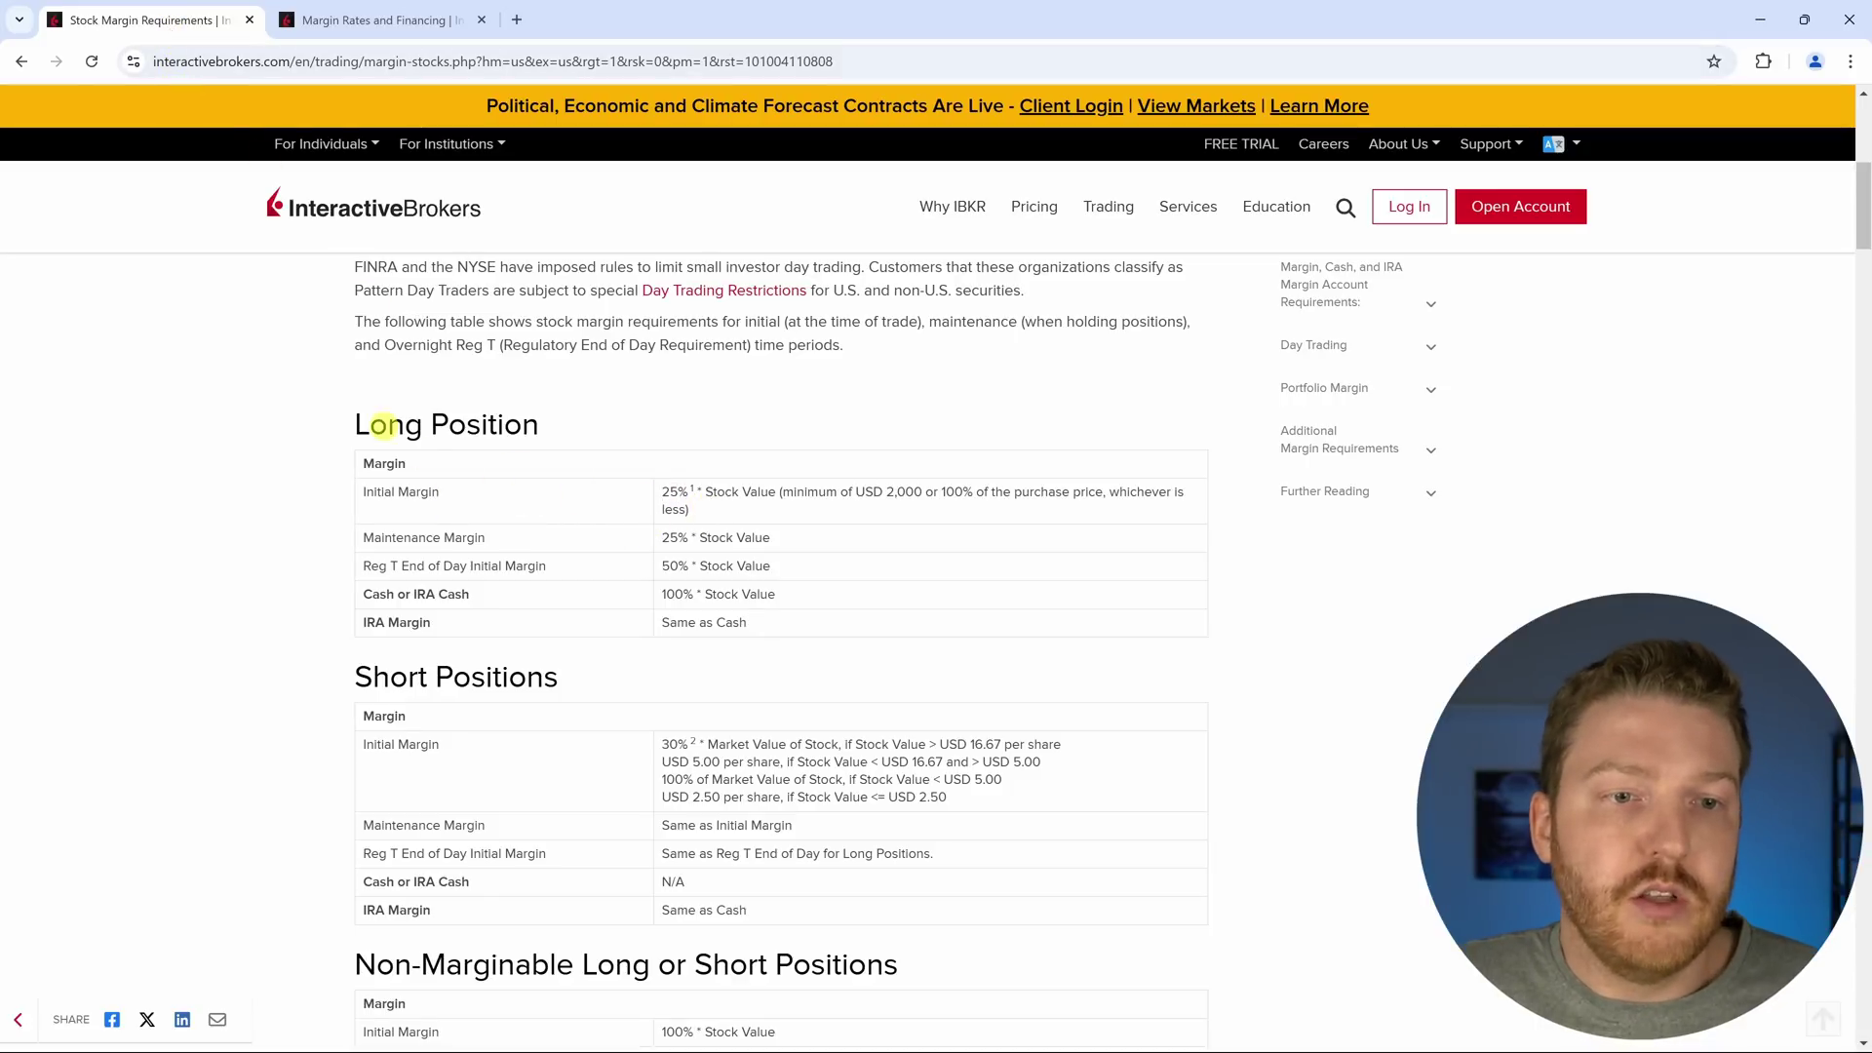
drag(349, 425, 558, 427)
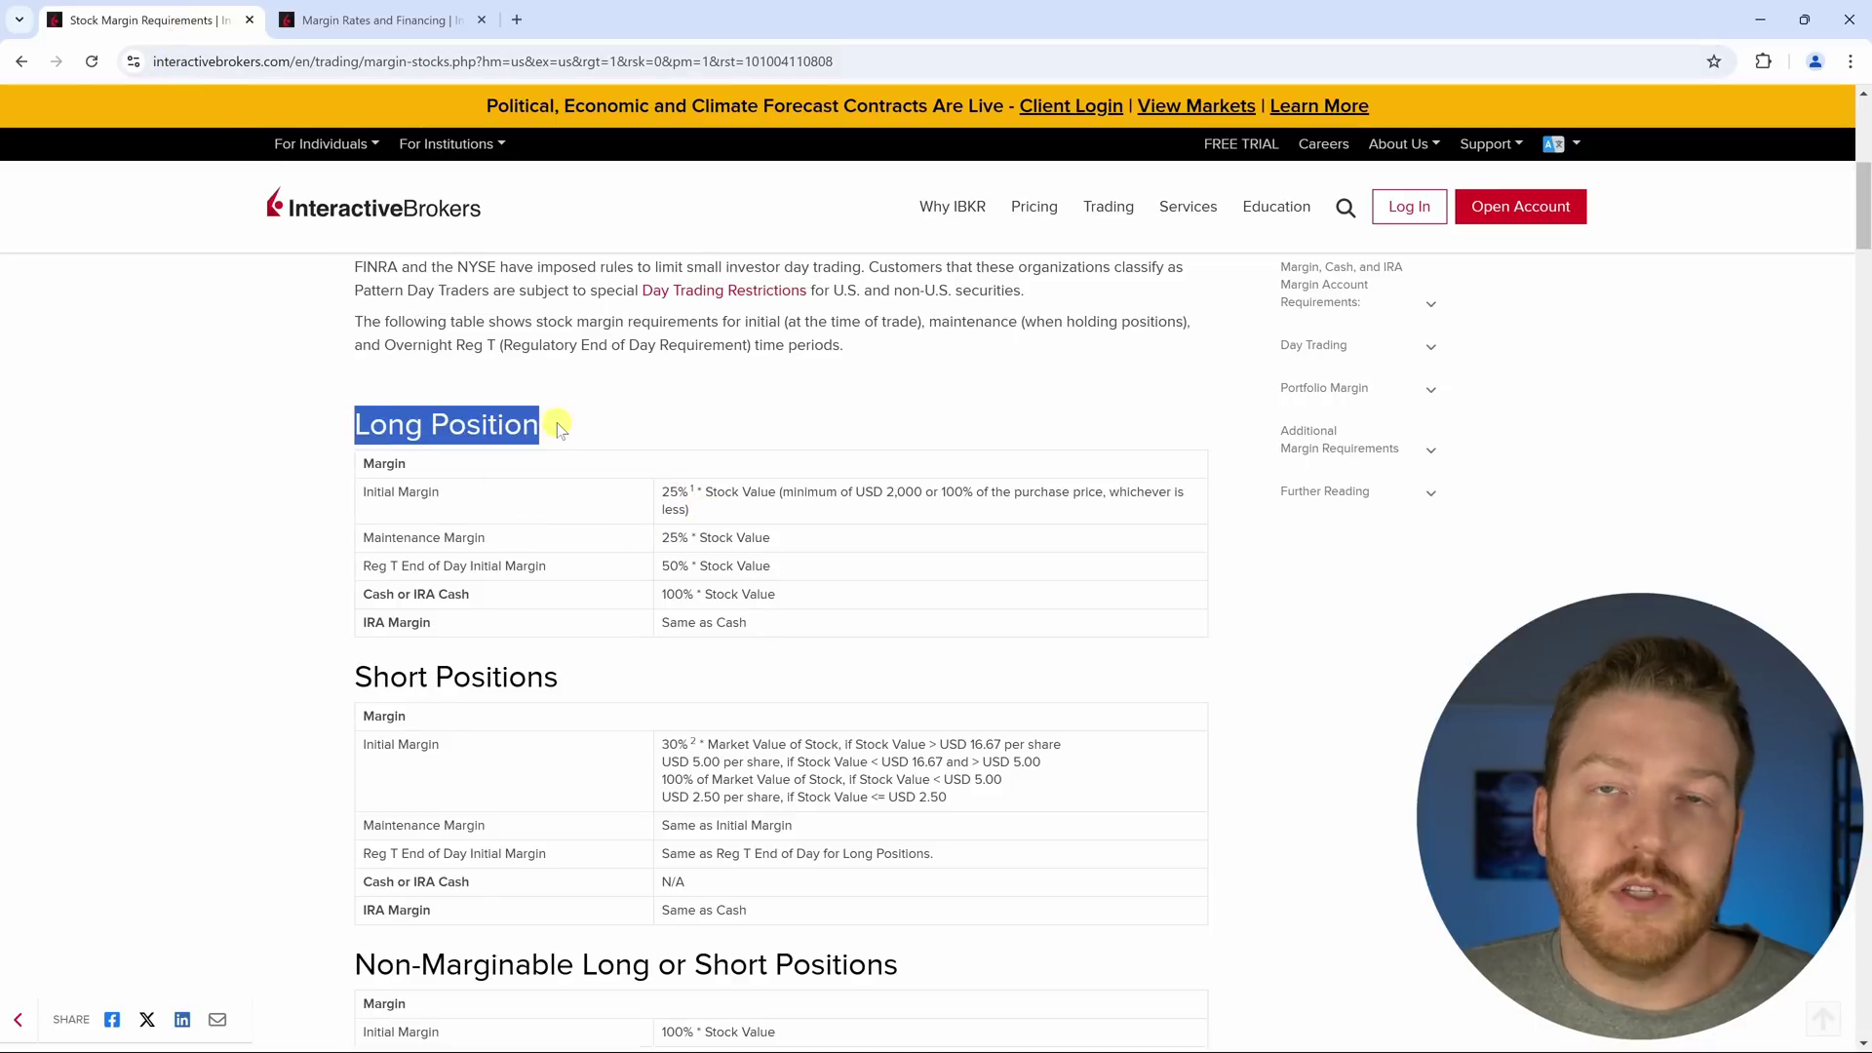
click(507, 502)
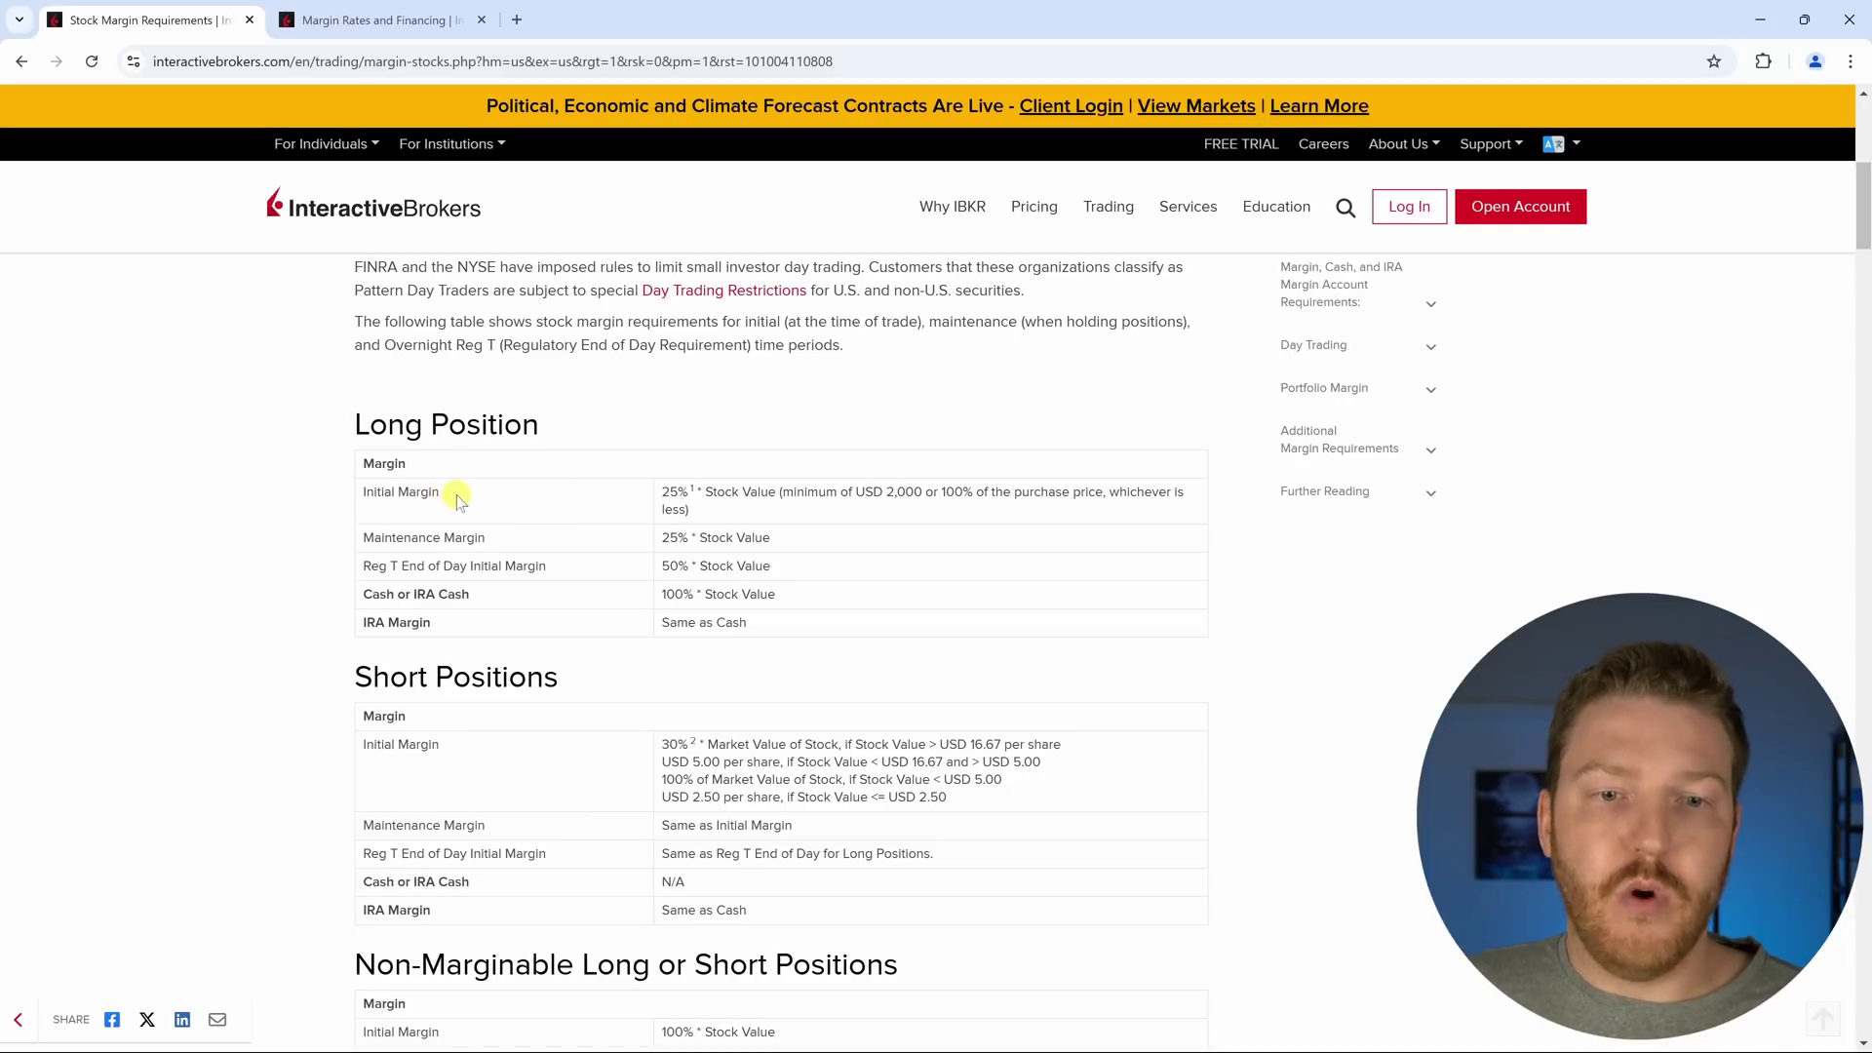
drag(459, 499, 363, 494)
click(472, 501)
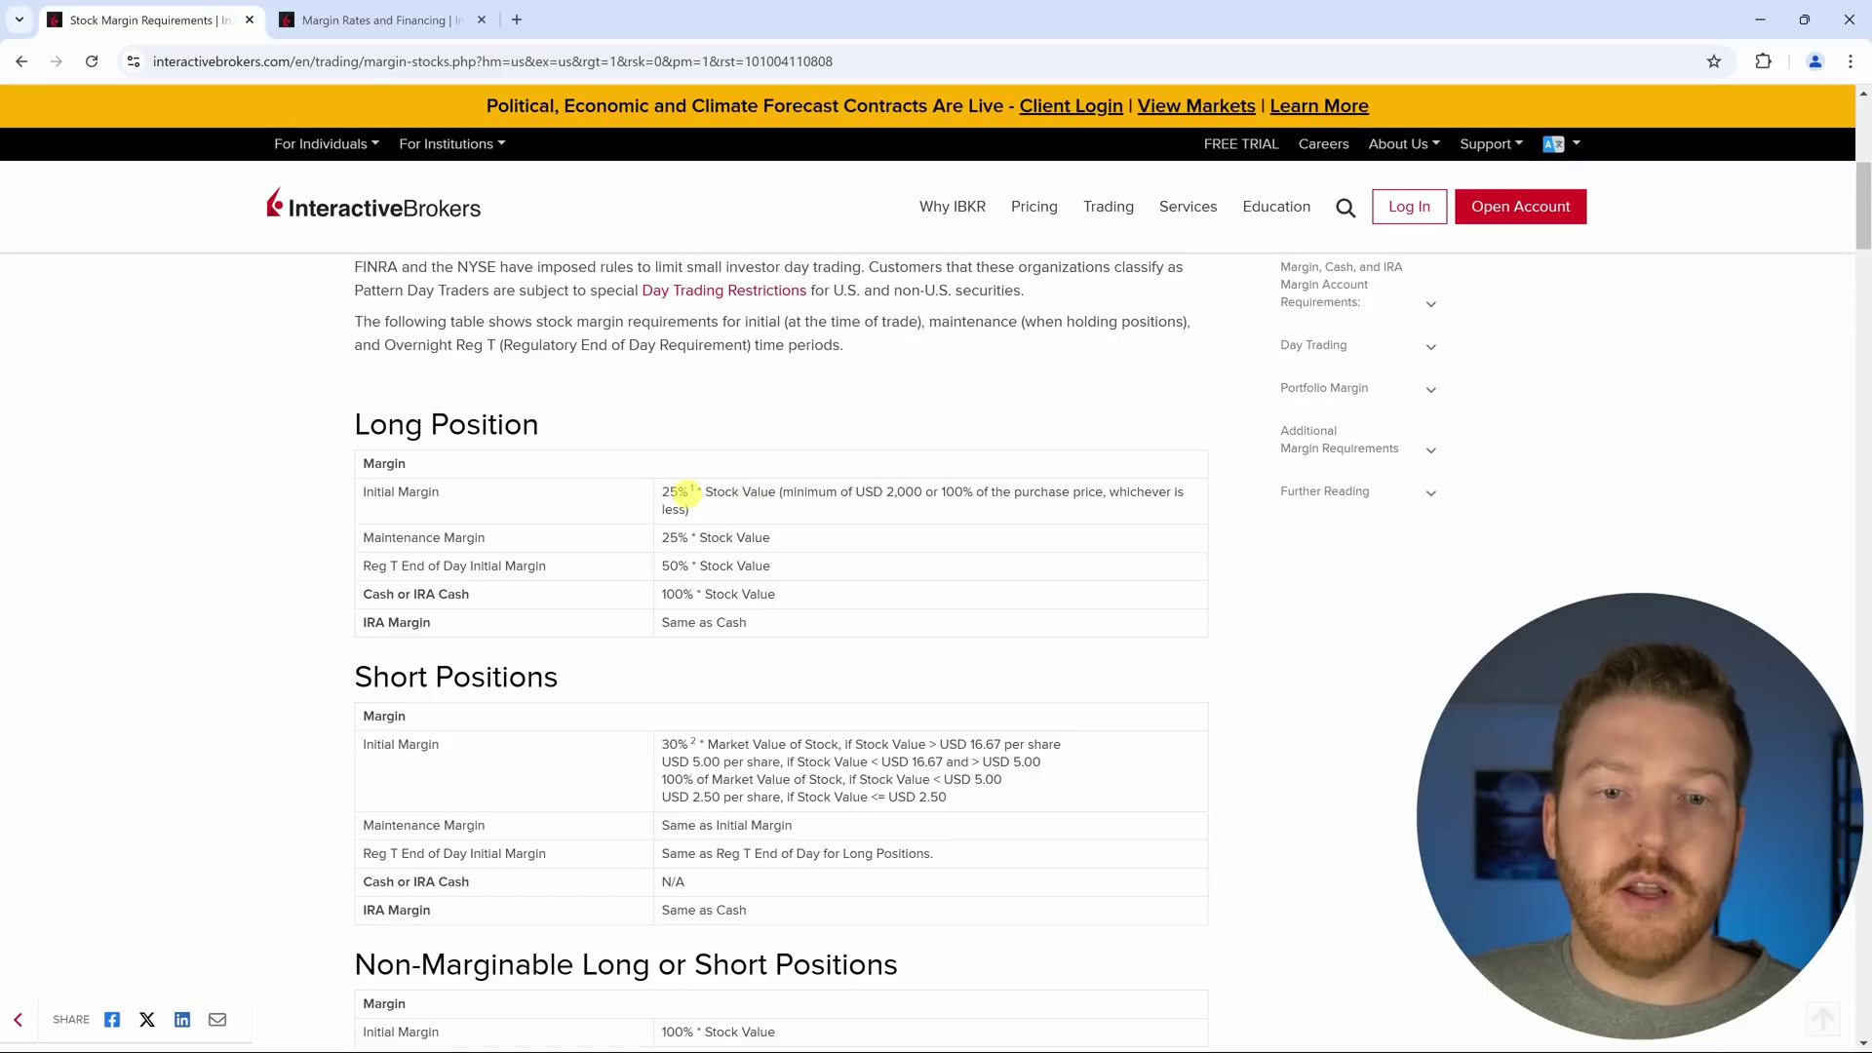
double_click(675, 492)
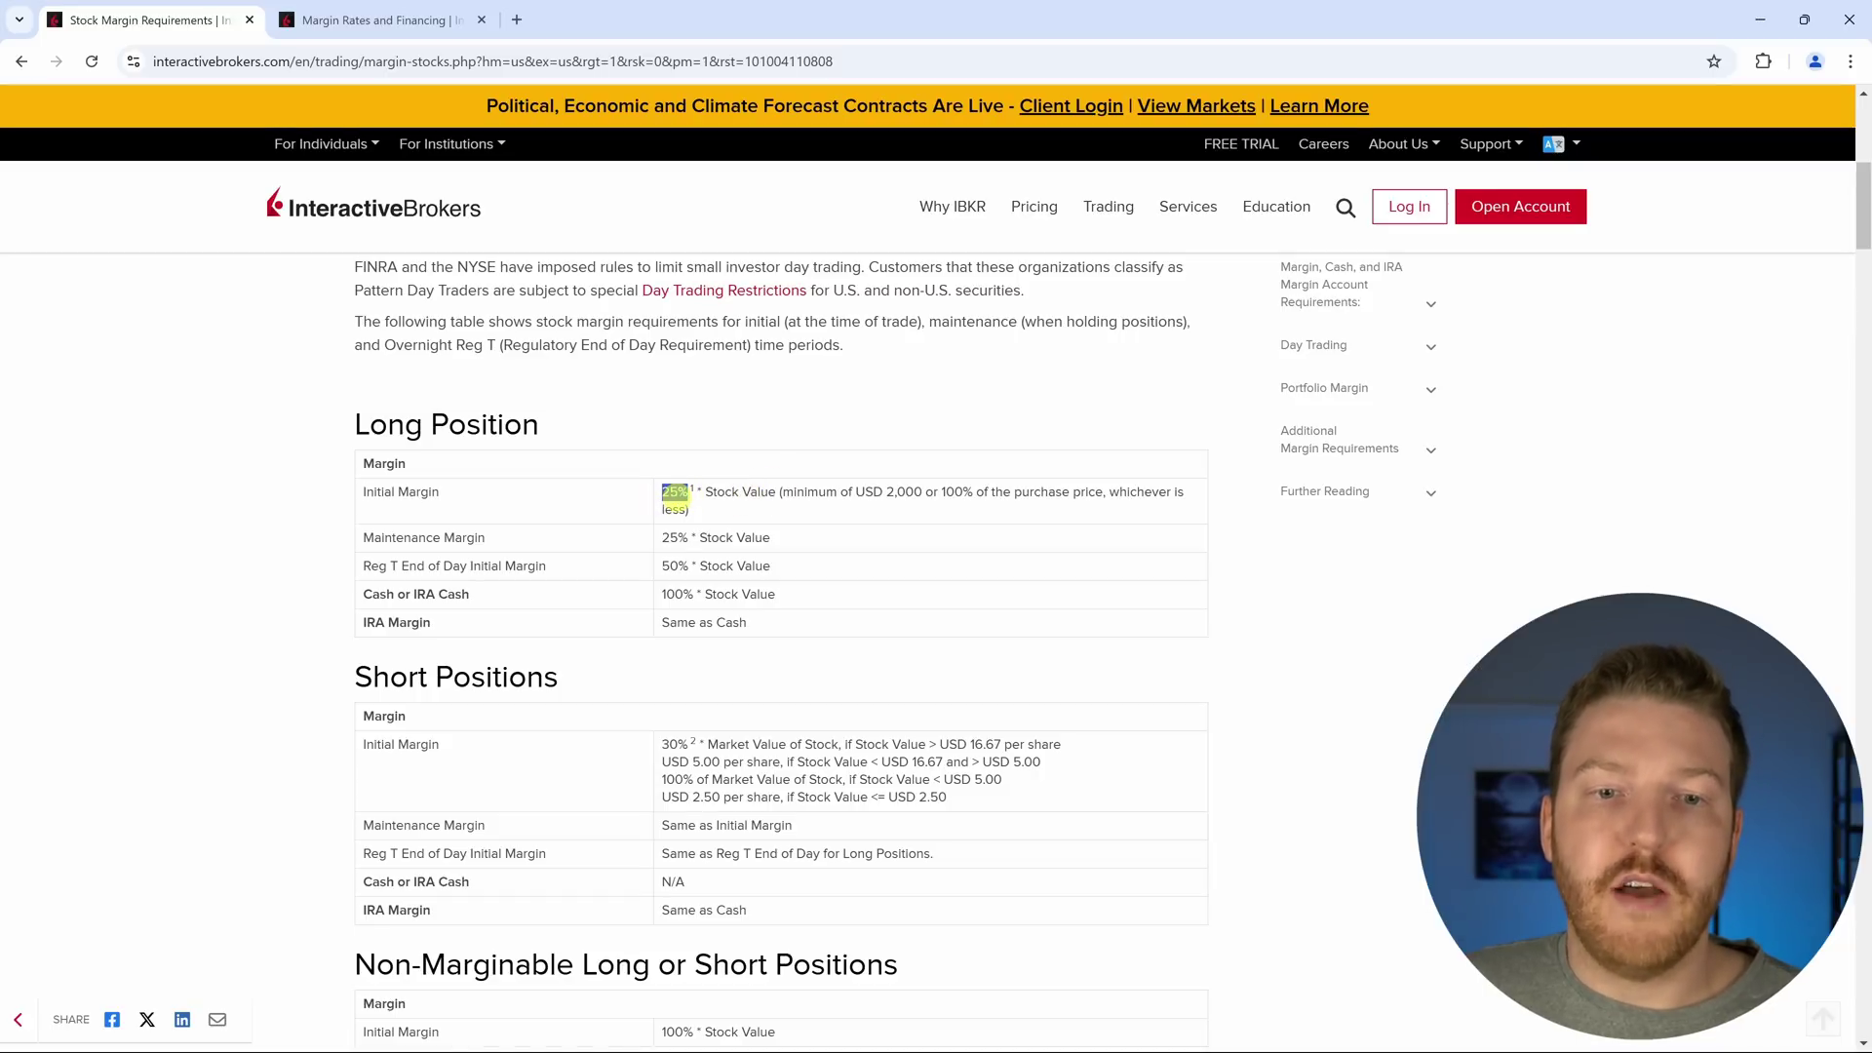
drag(706, 493, 776, 493)
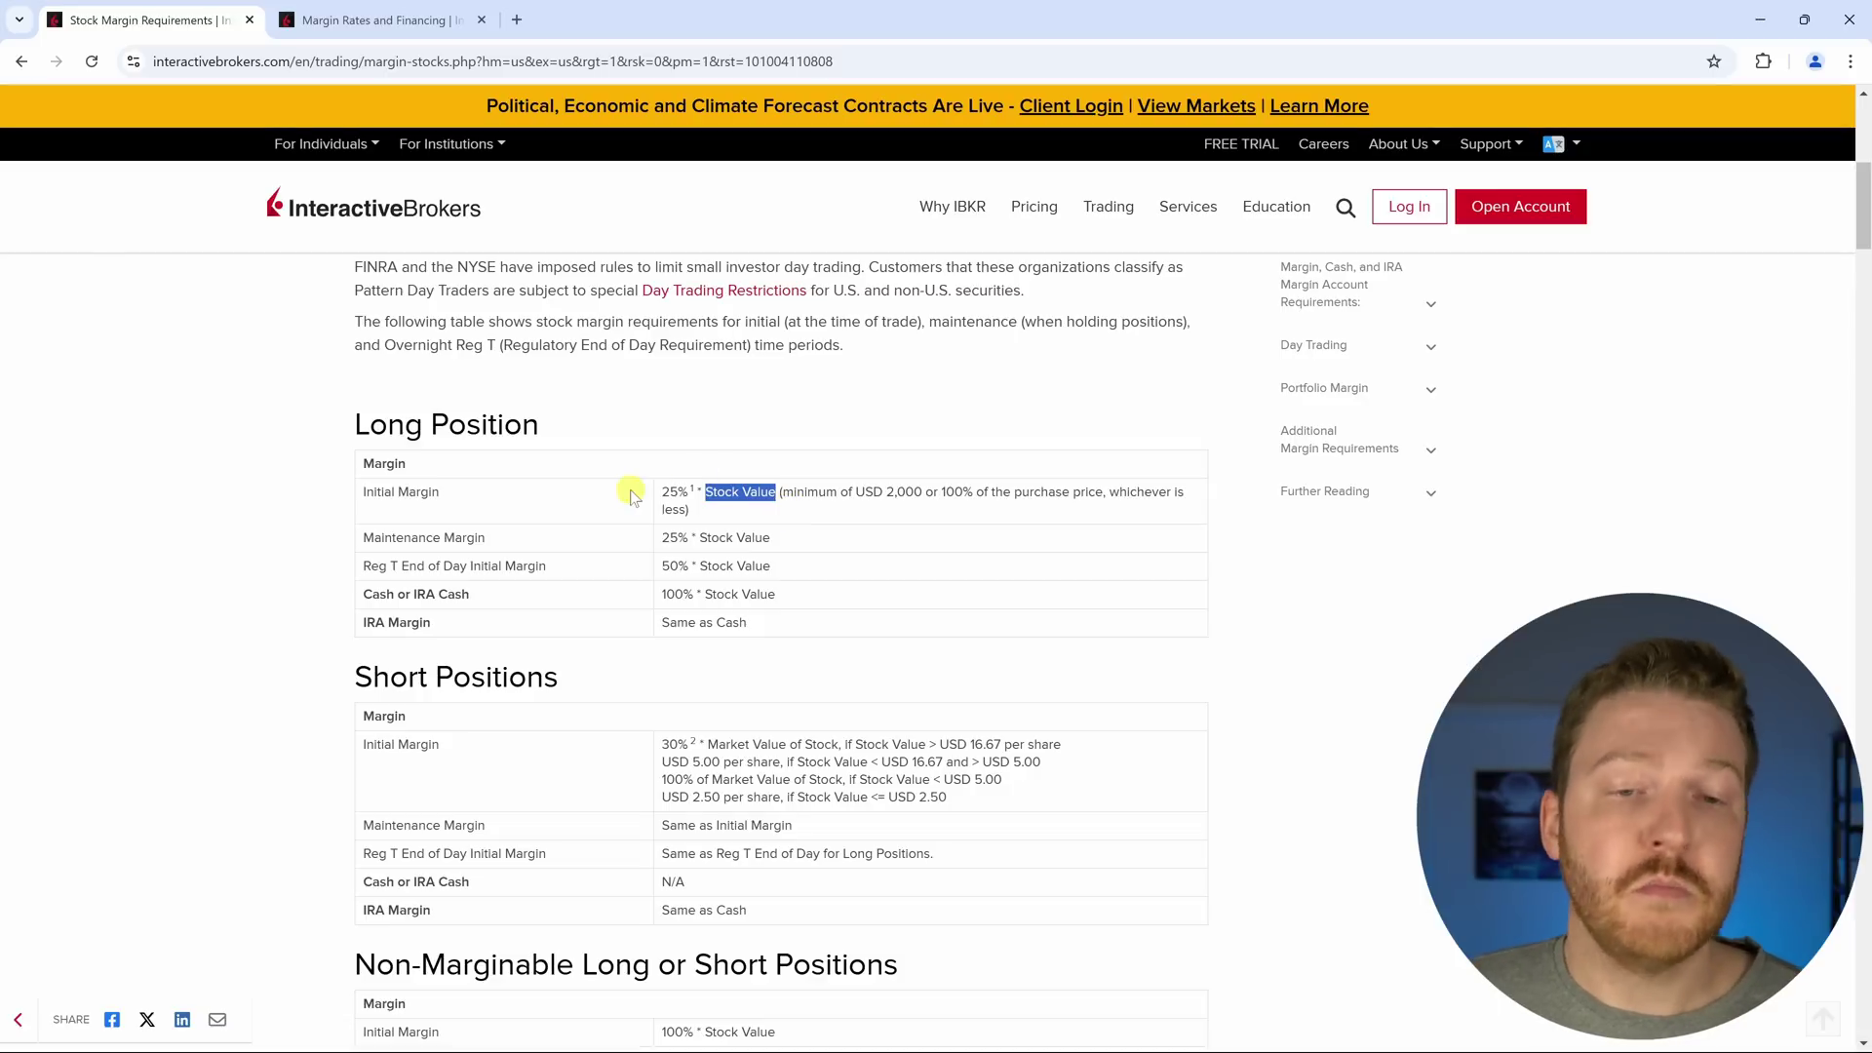
drag(688, 492, 670, 492)
click(664, 495)
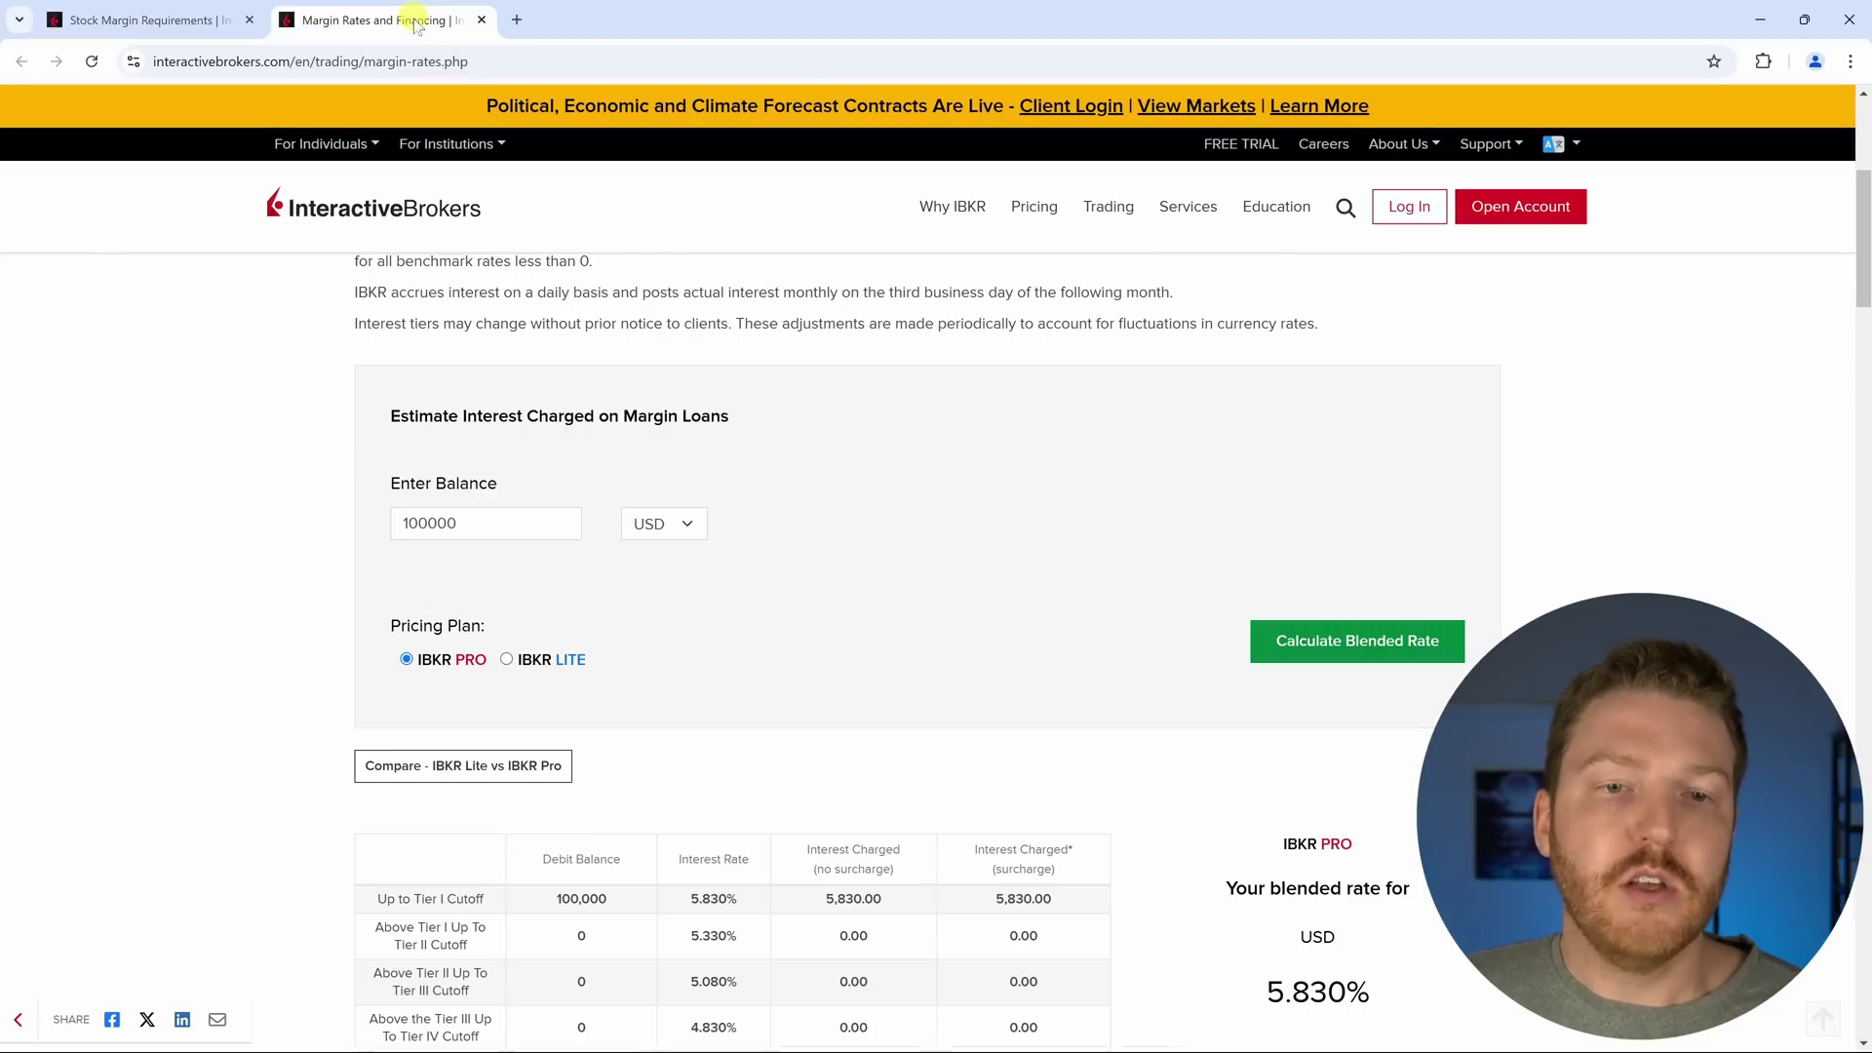
Recalculate the IBKR Pro blended rate for a 300000 USD balance, copy the 5.497% result, and return to Excel.
drag(480, 523, 365, 536)
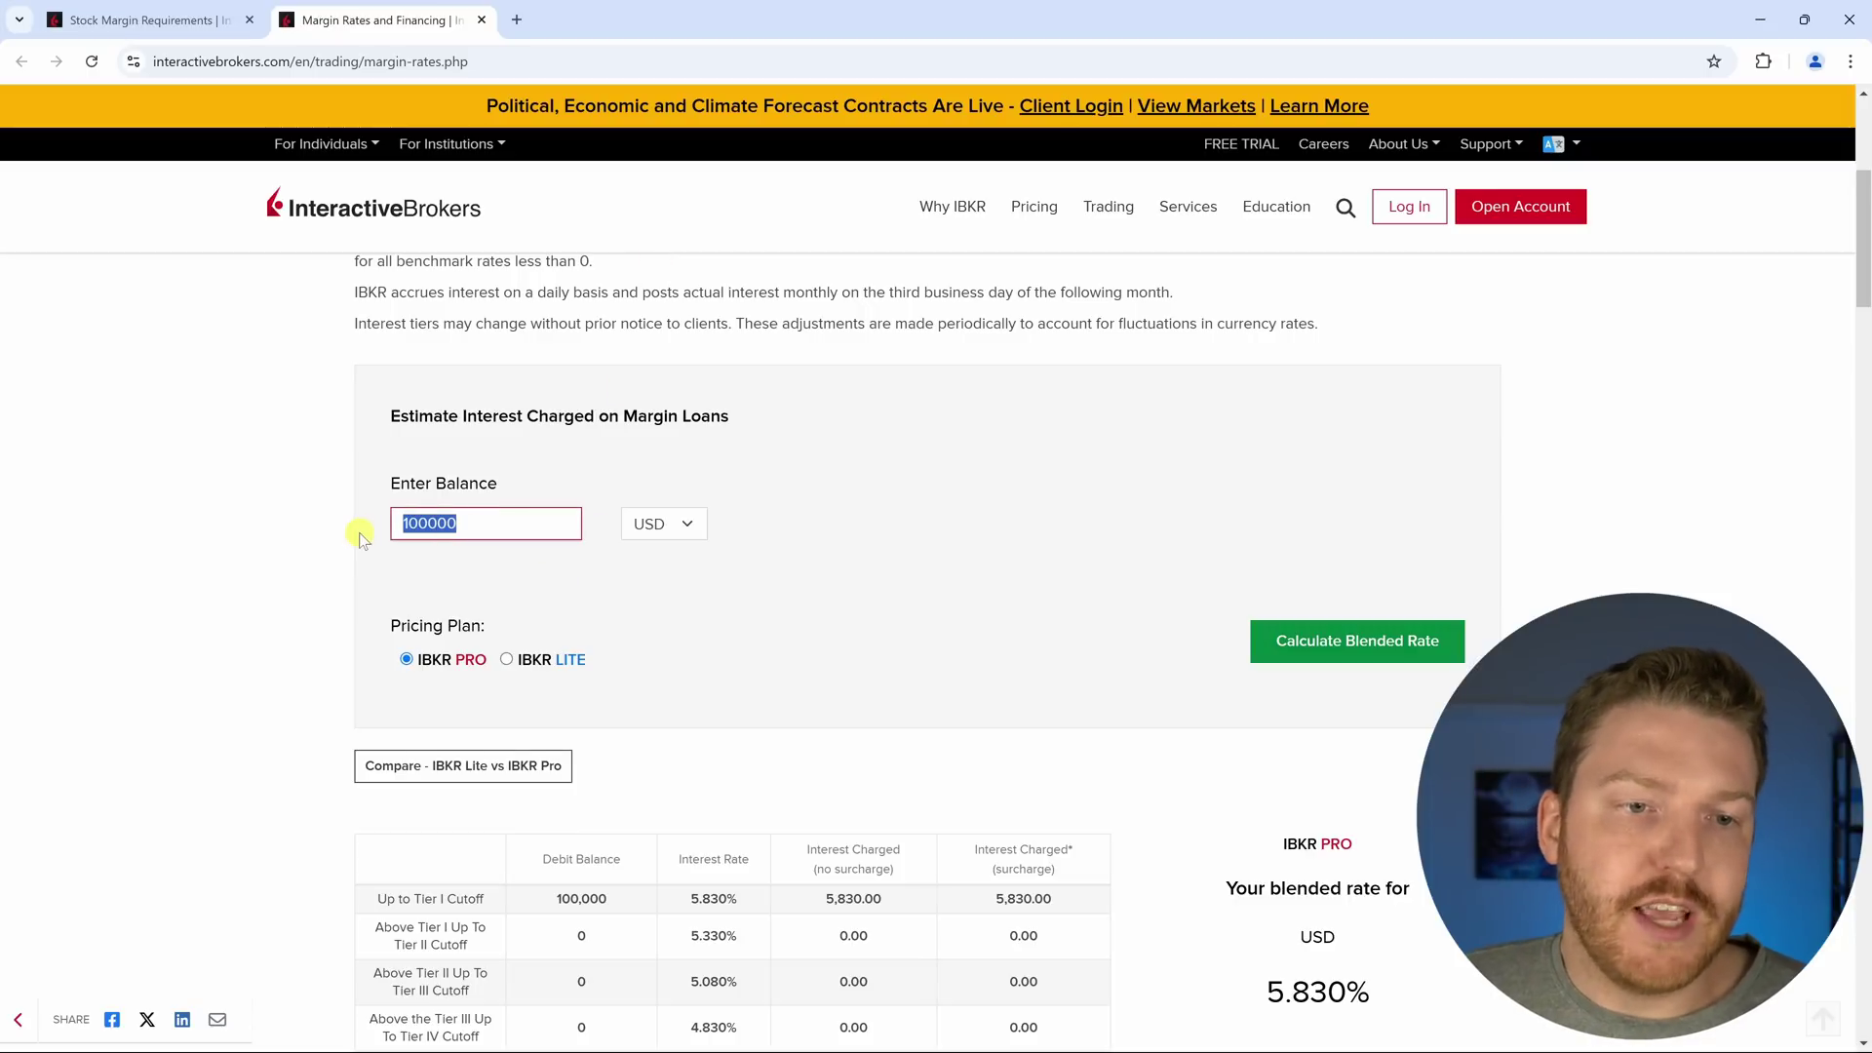
text(3)
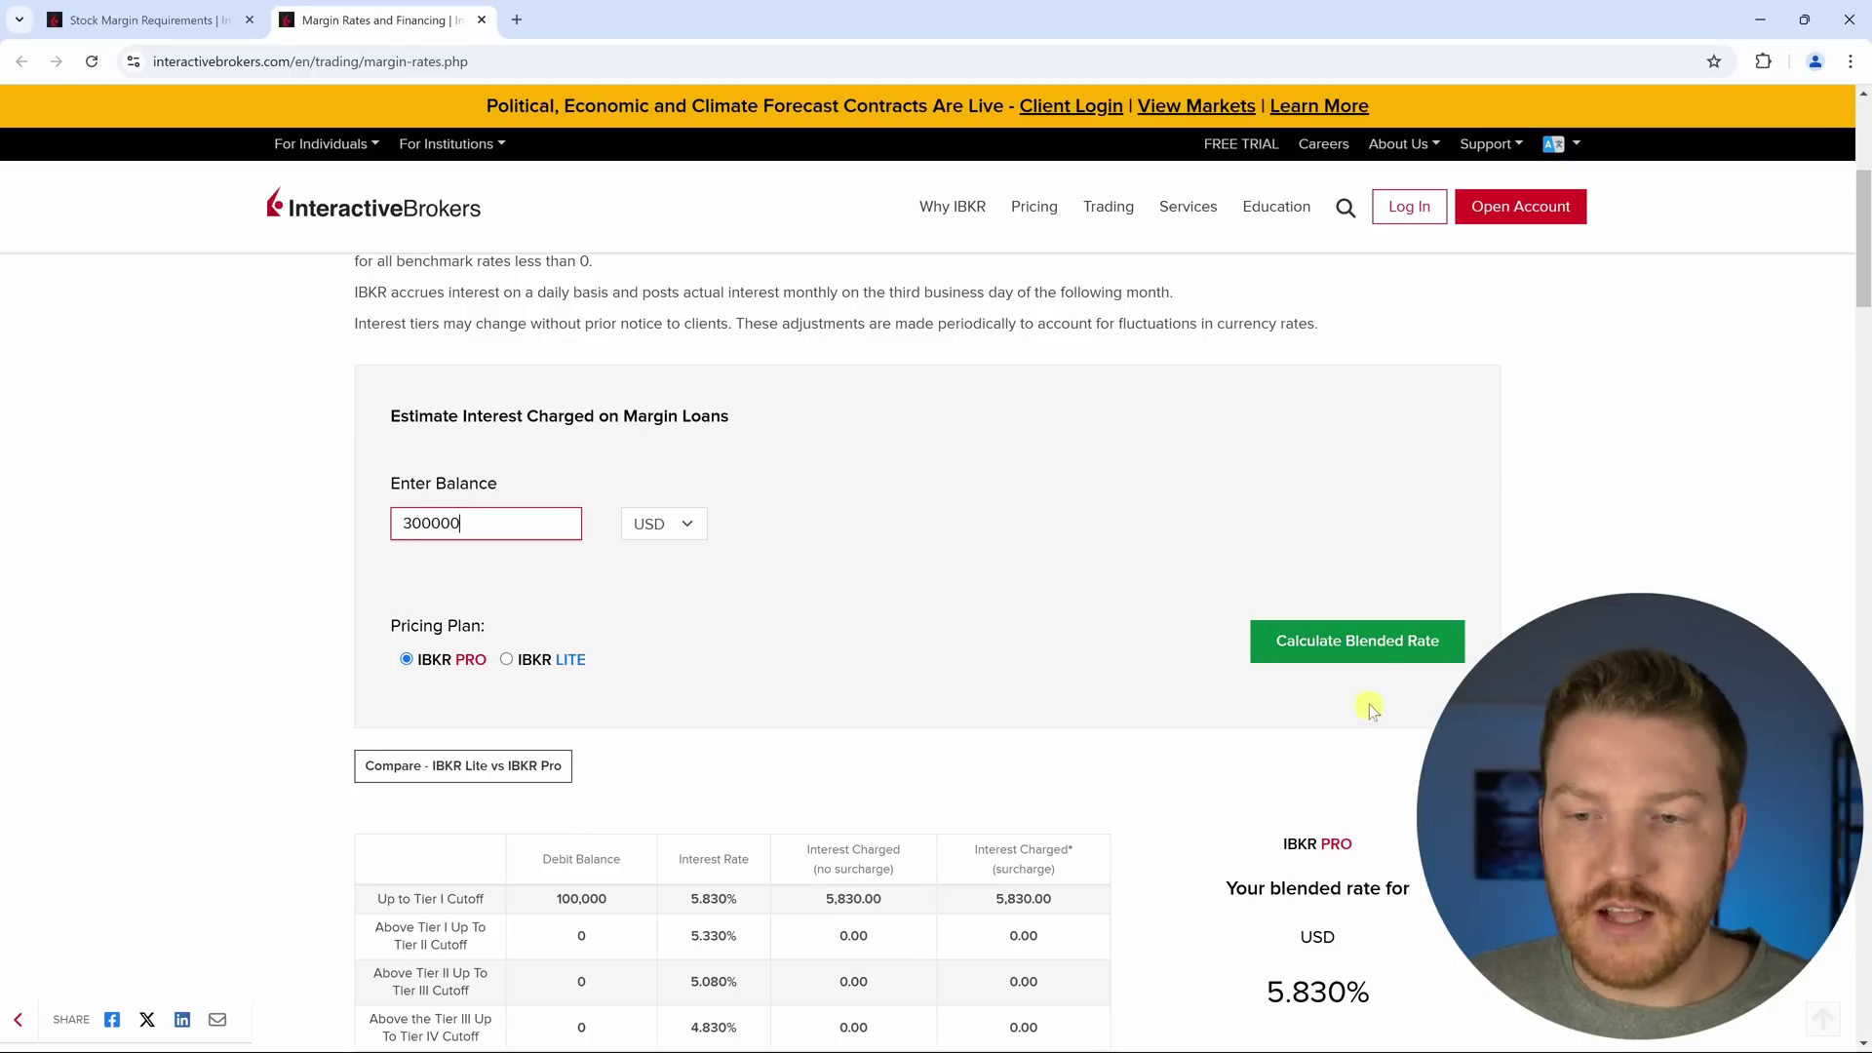
click(1362, 640)
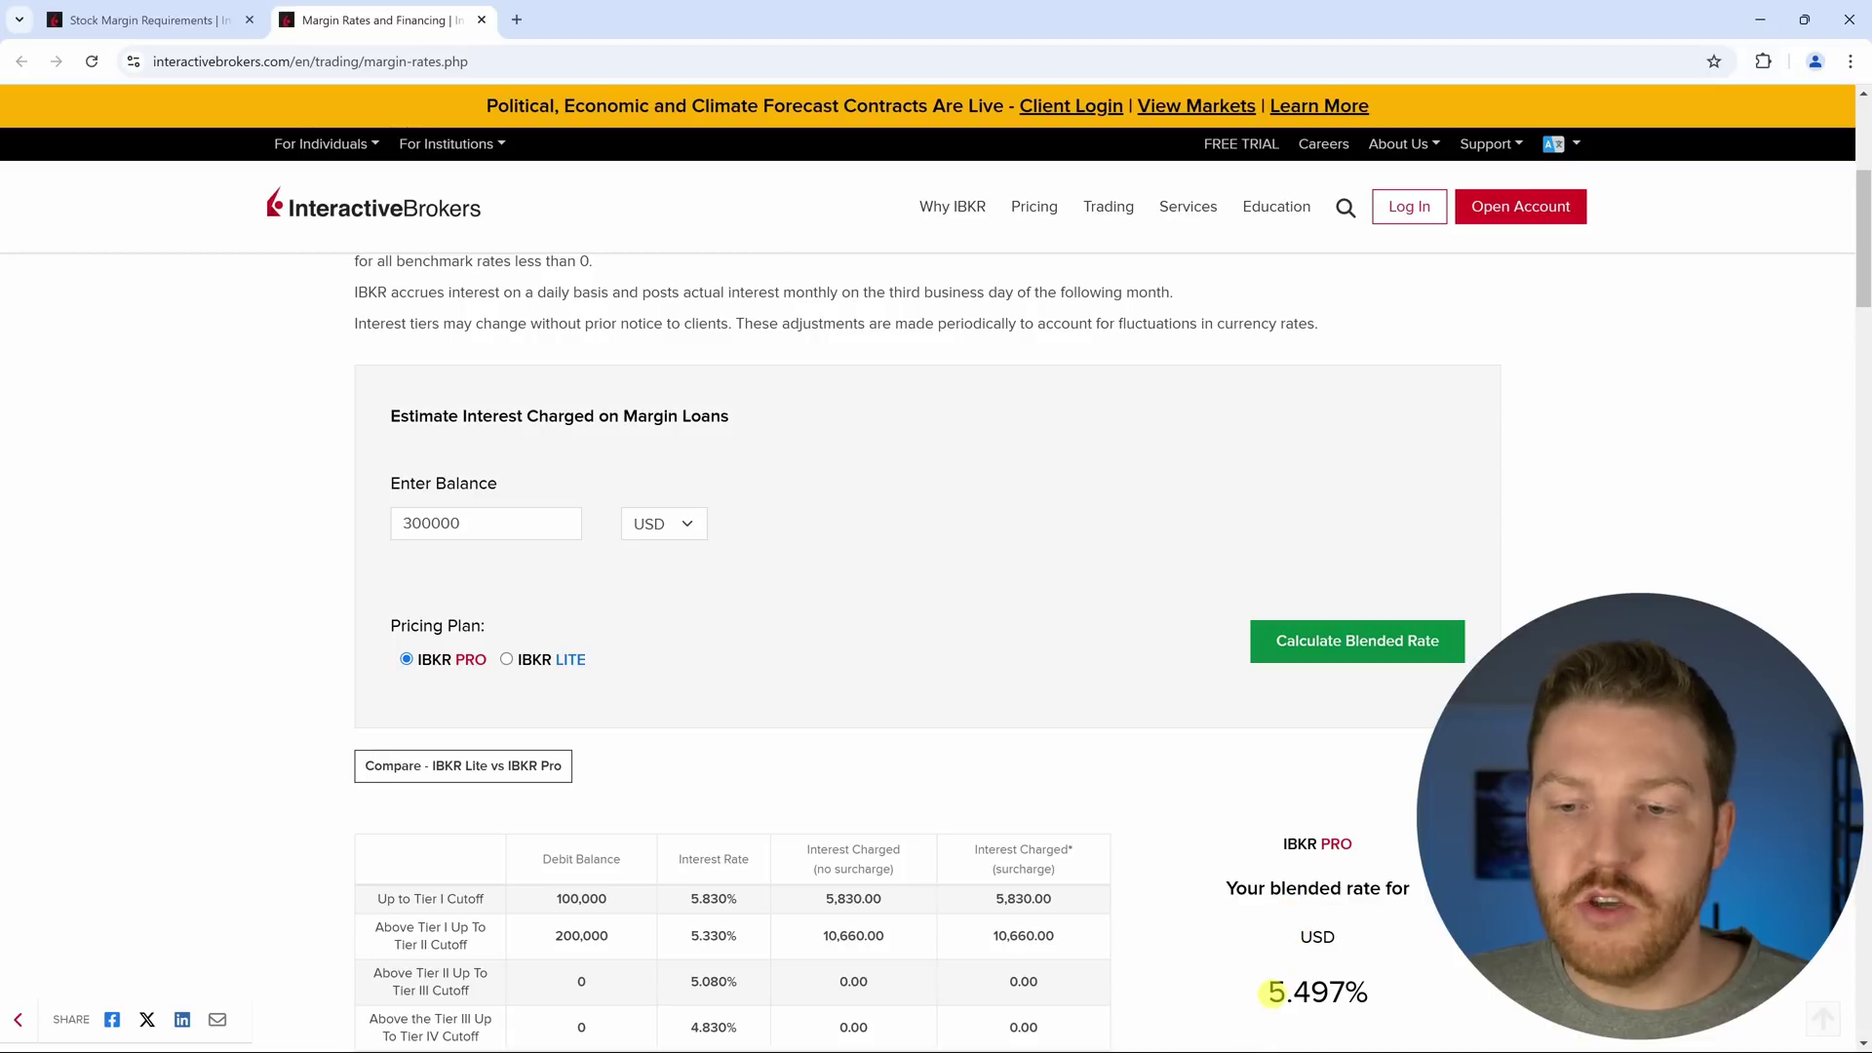
drag(1271, 991, 1356, 992)
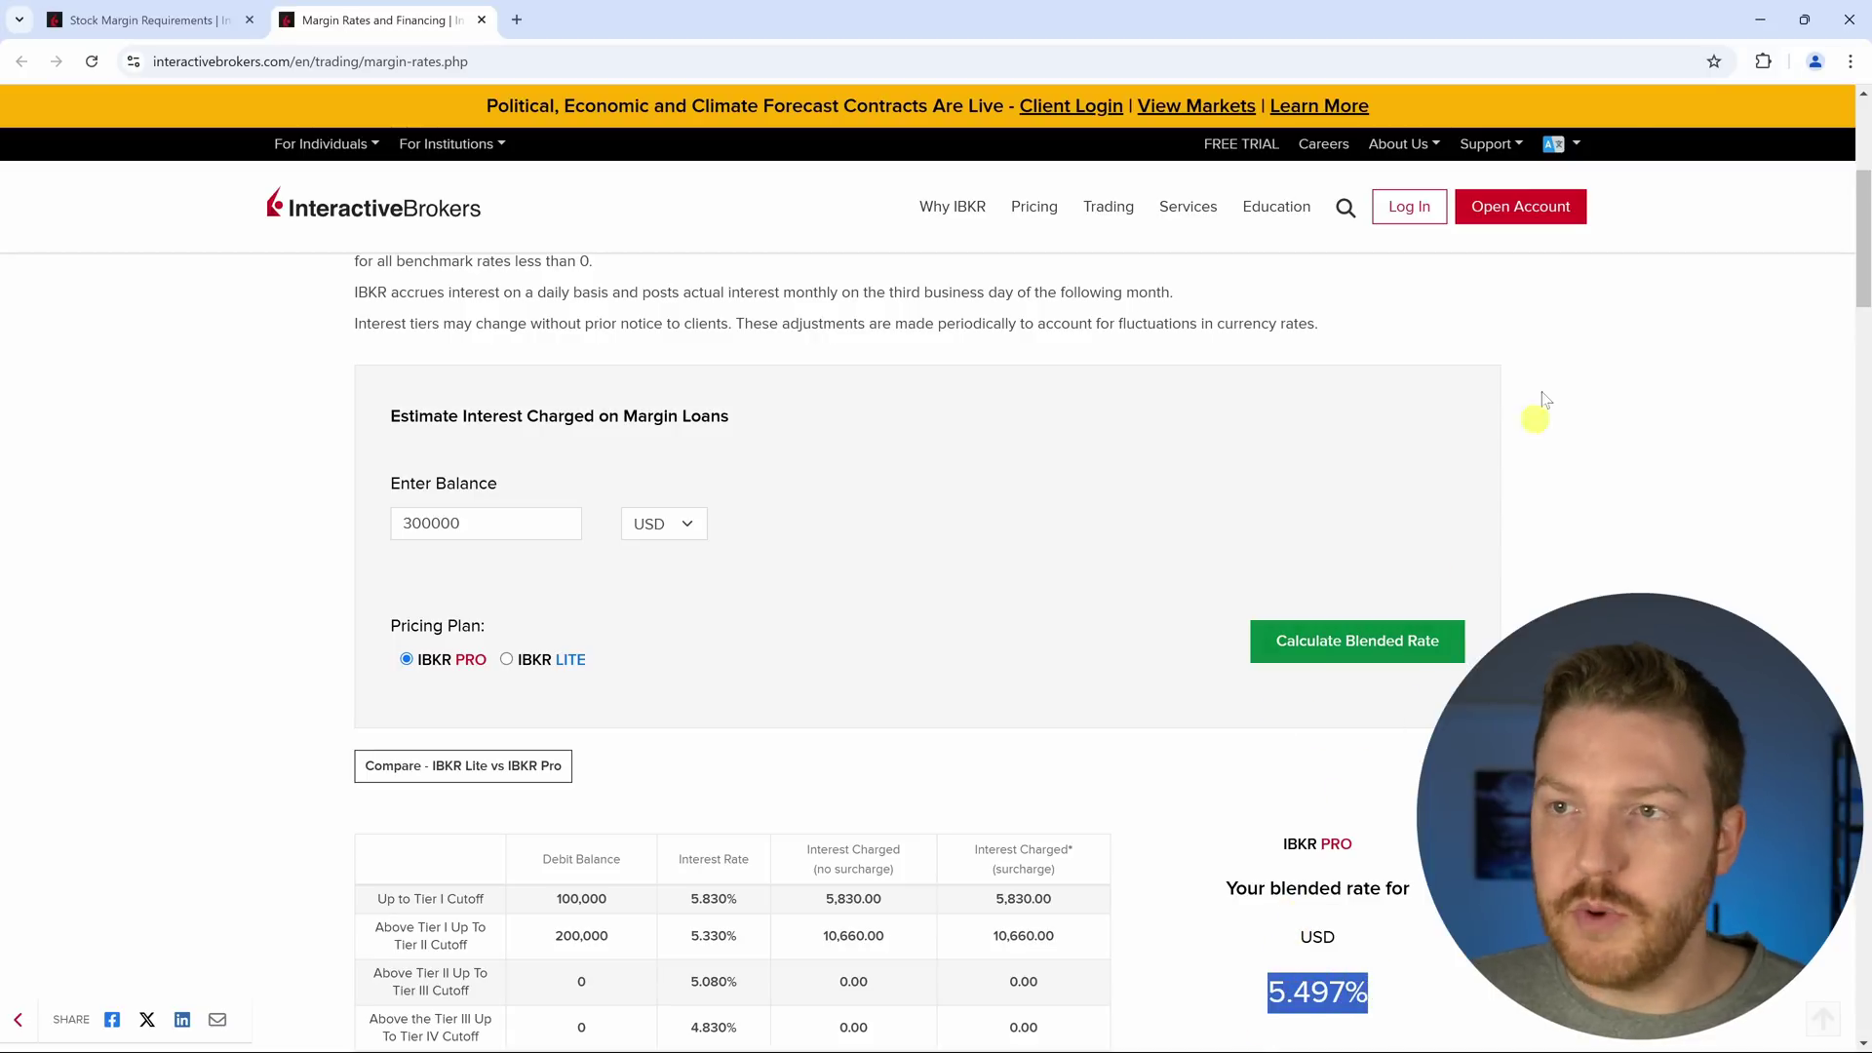
click(1758, 20)
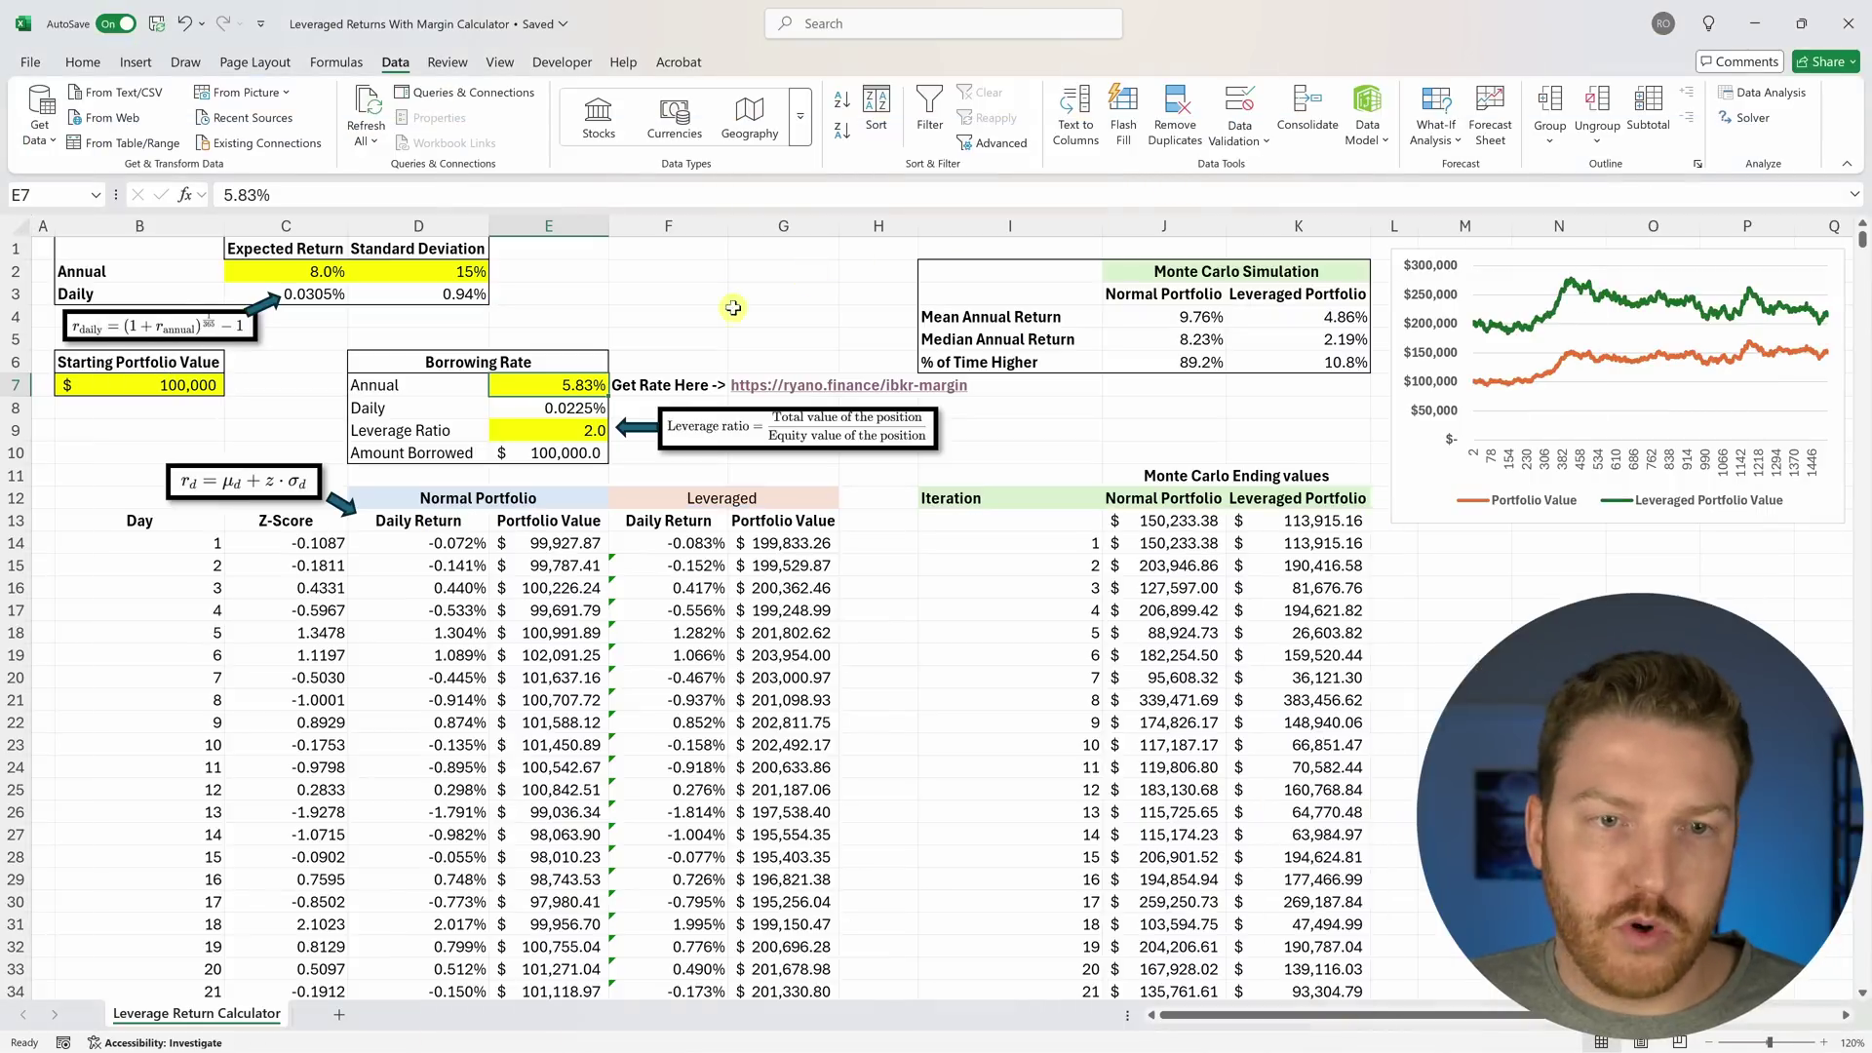
Set the annual borrowing rate in E7 to 5.497% and the leverage ratio to 4, giving $300,000 borrowed.
click(289, 196)
drag(290, 196, 170, 196)
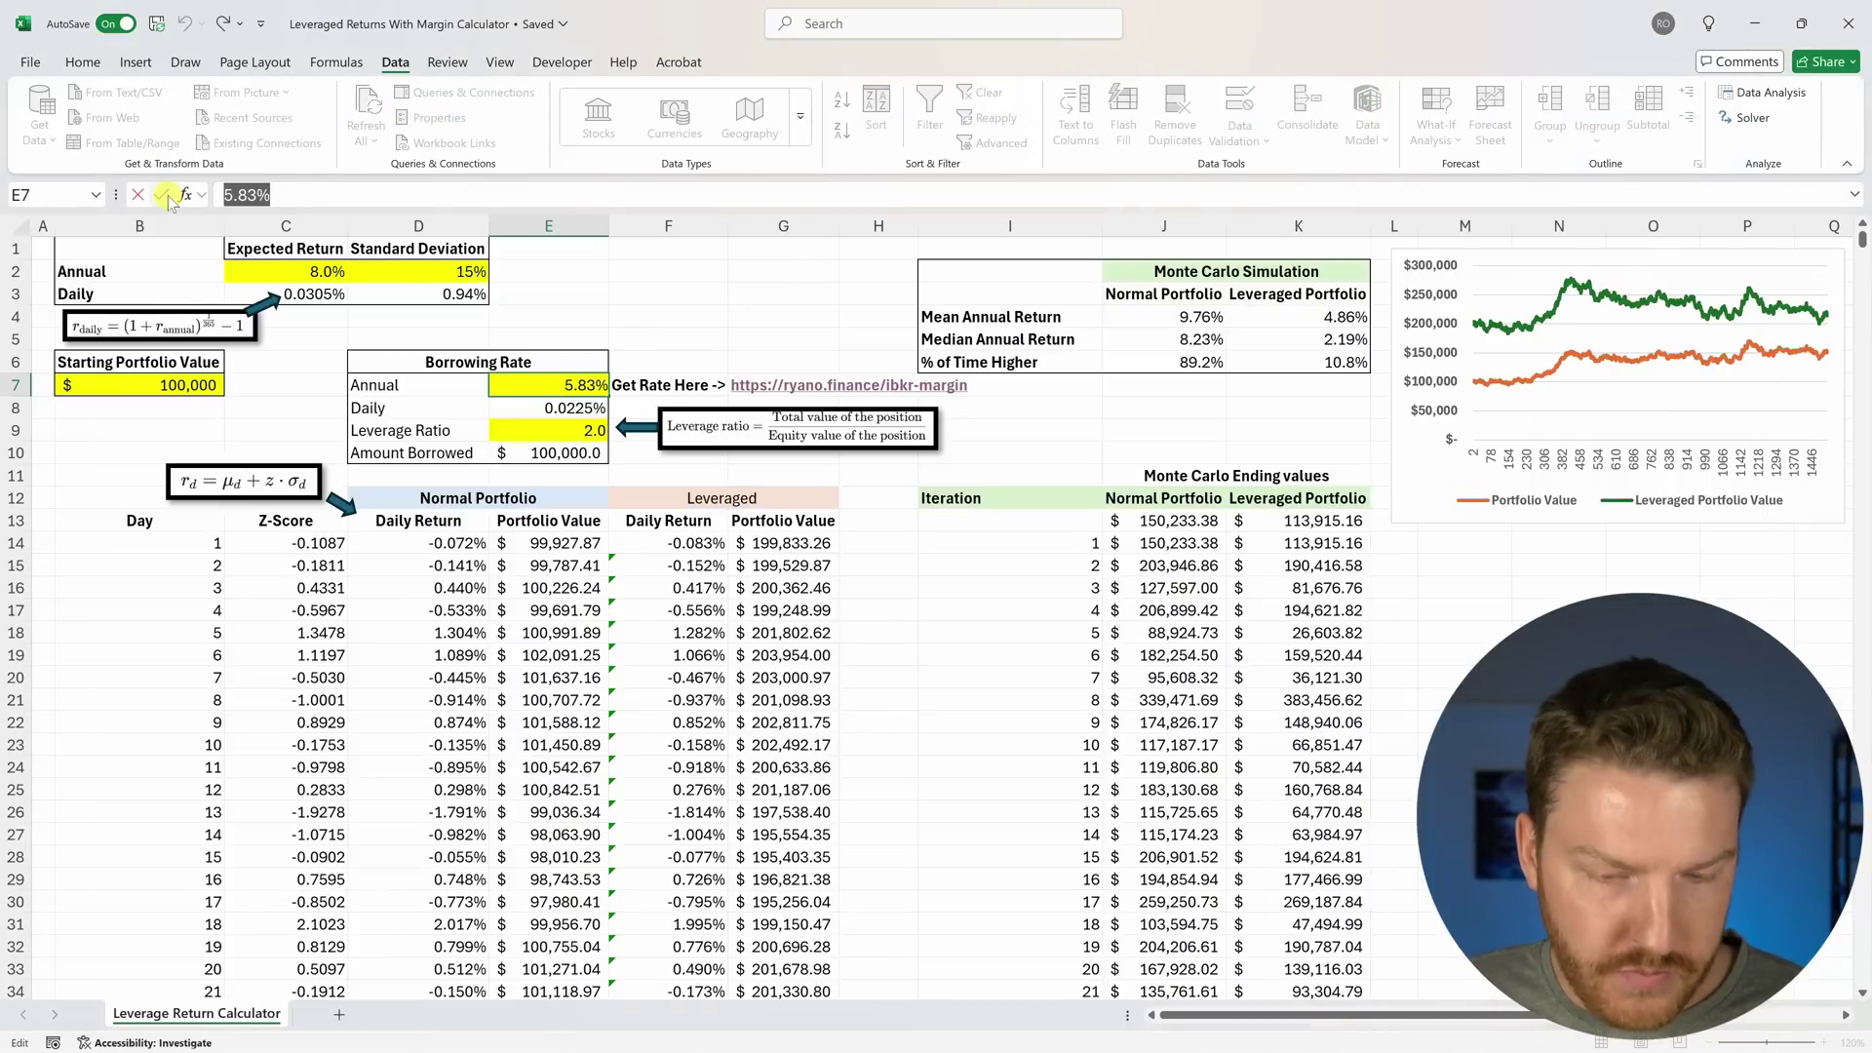
text(5.497%)
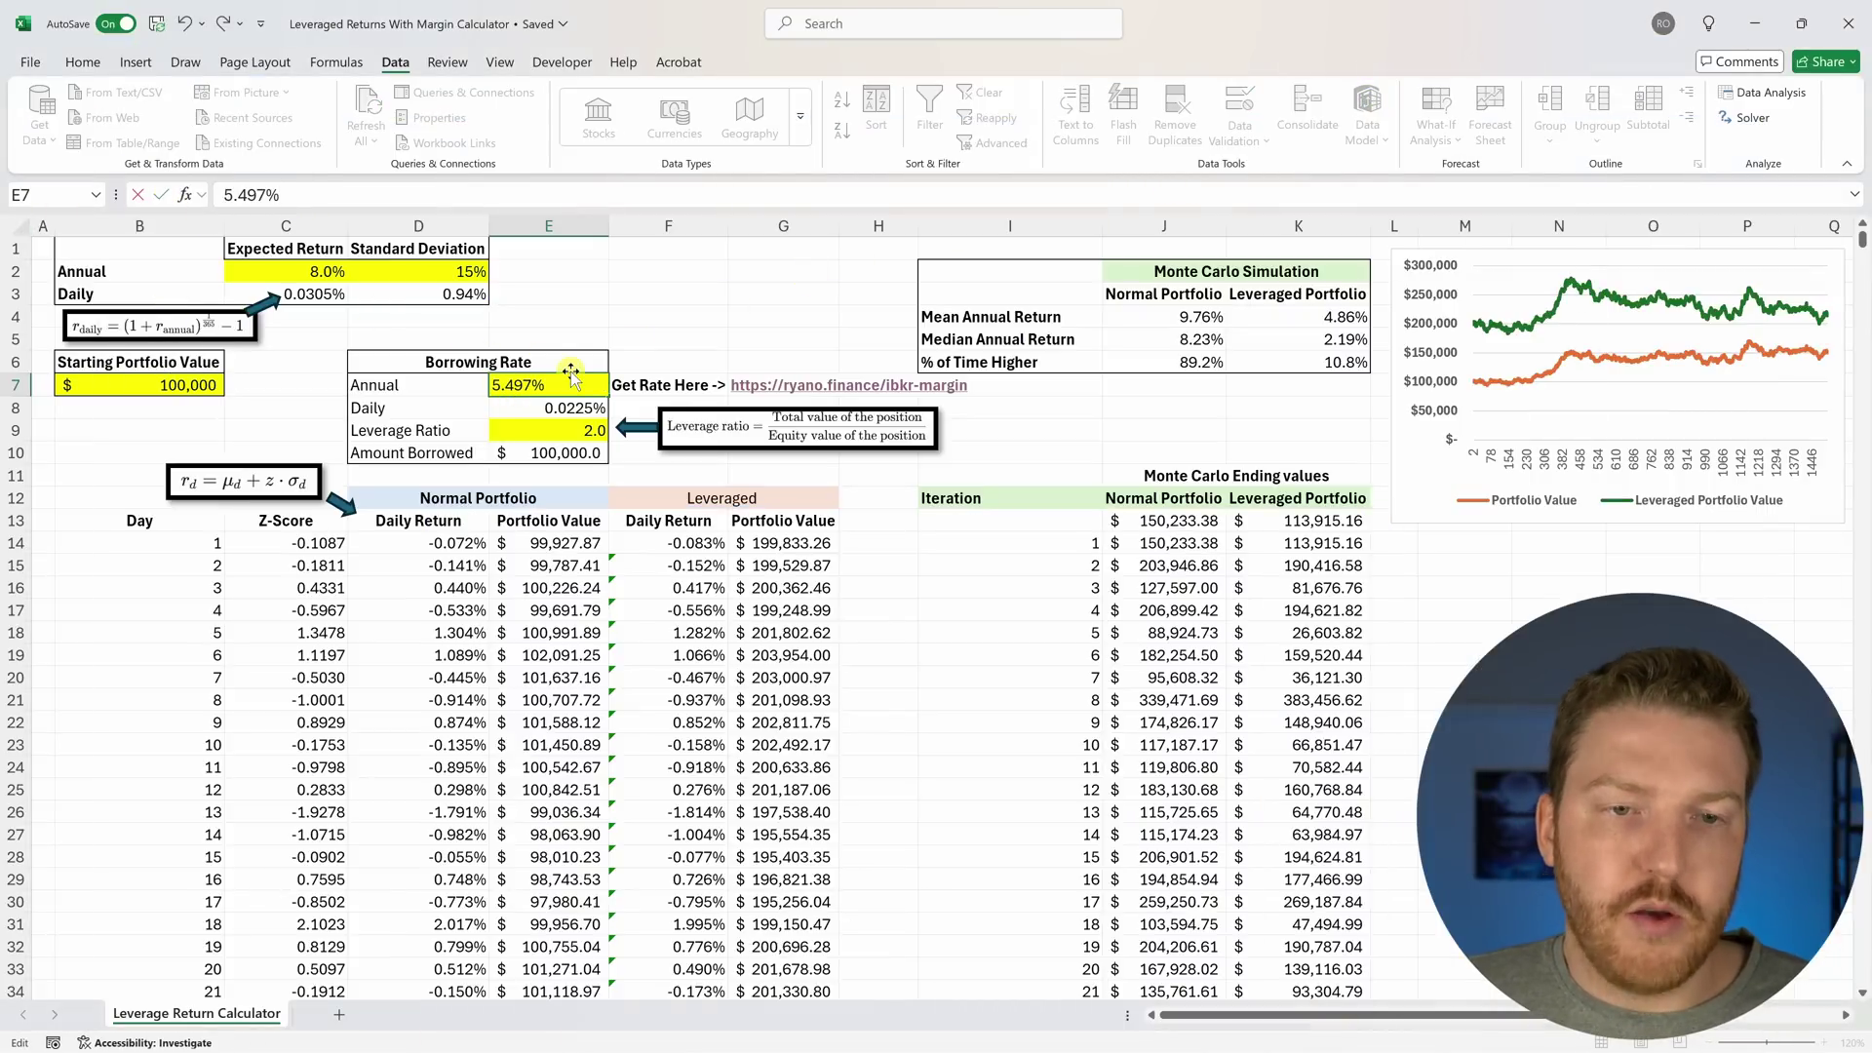
click(596, 430)
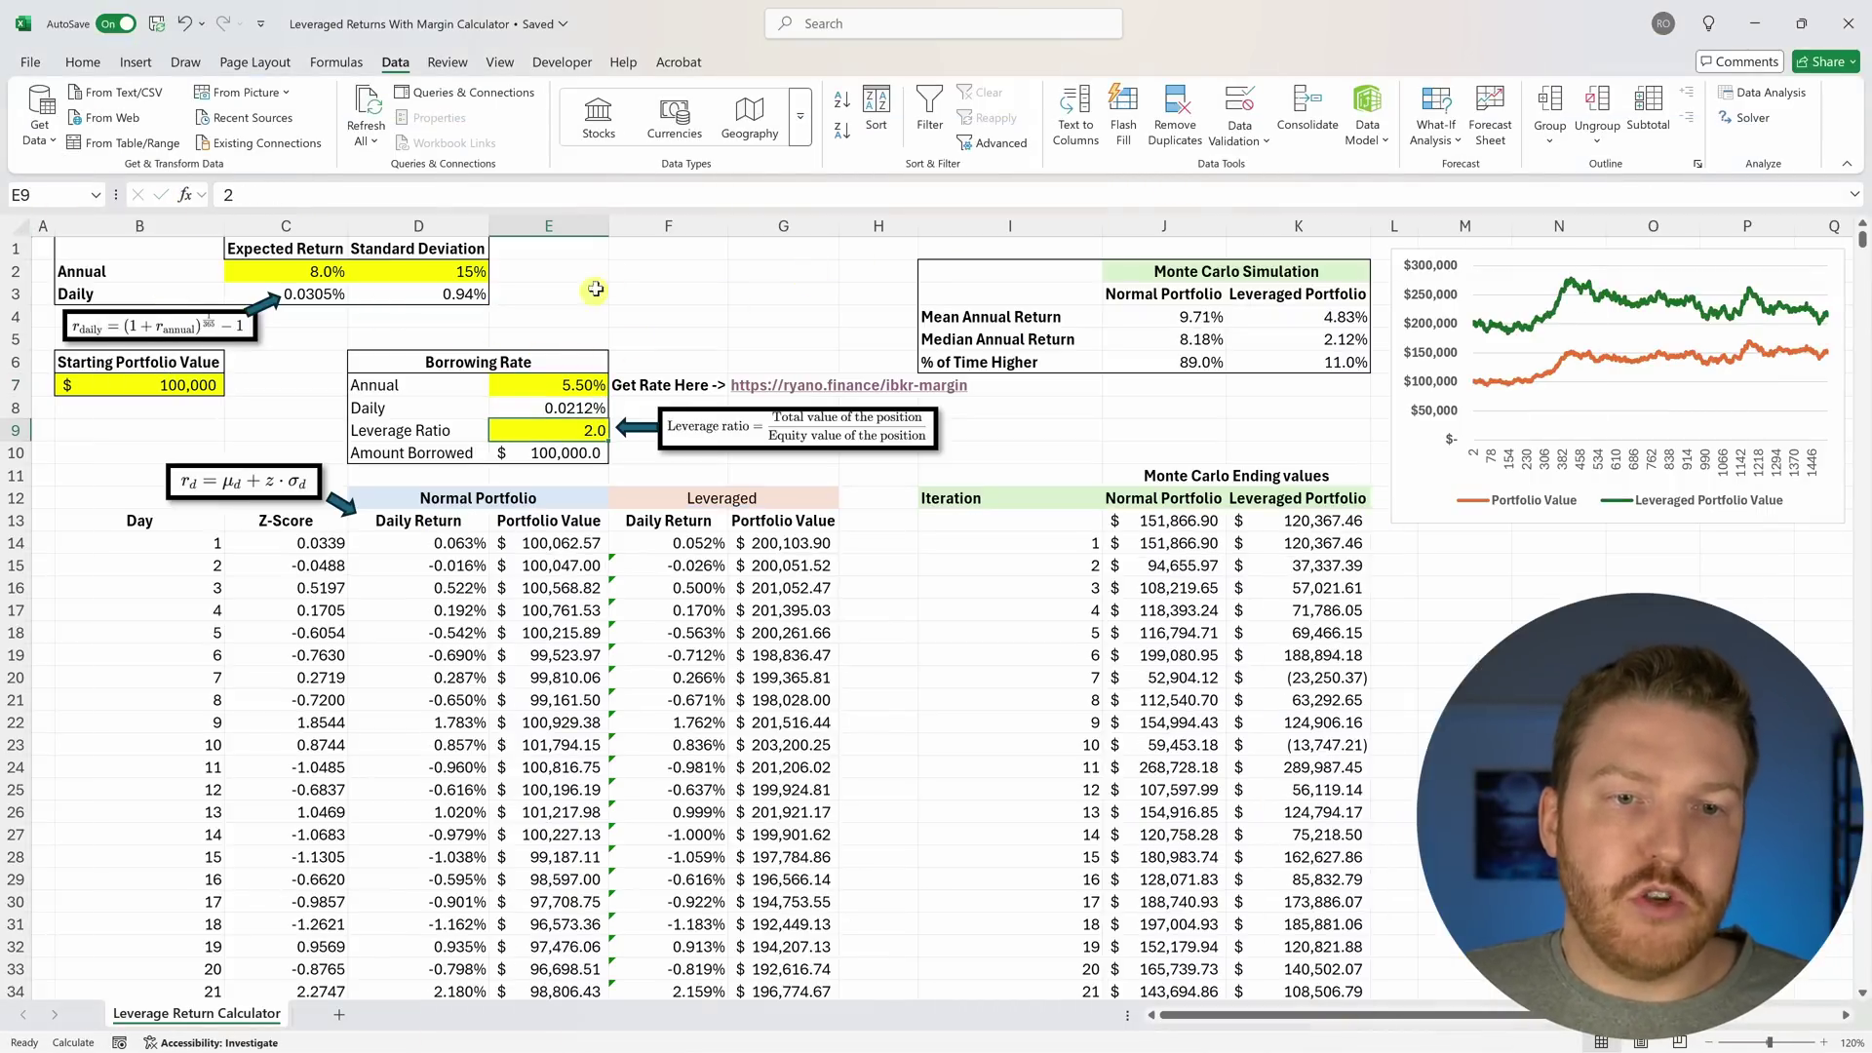
text(4)
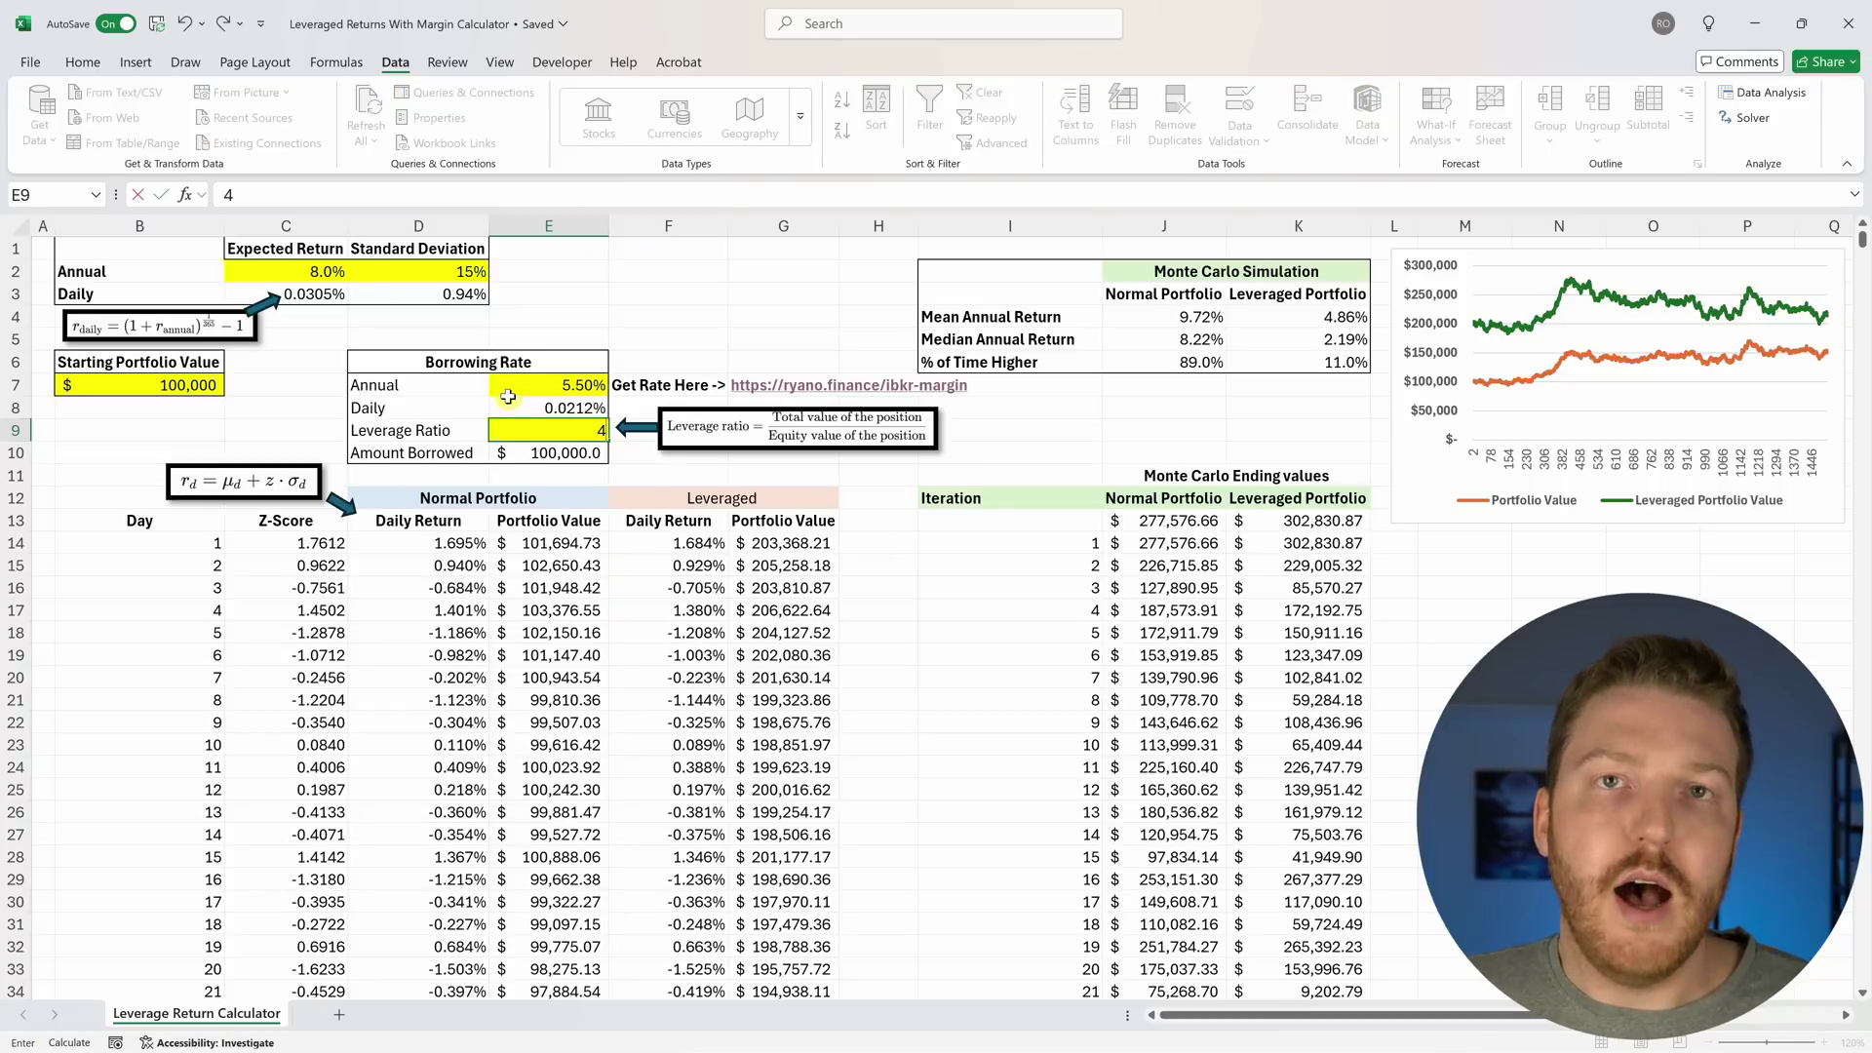
key(ctrl+Return)
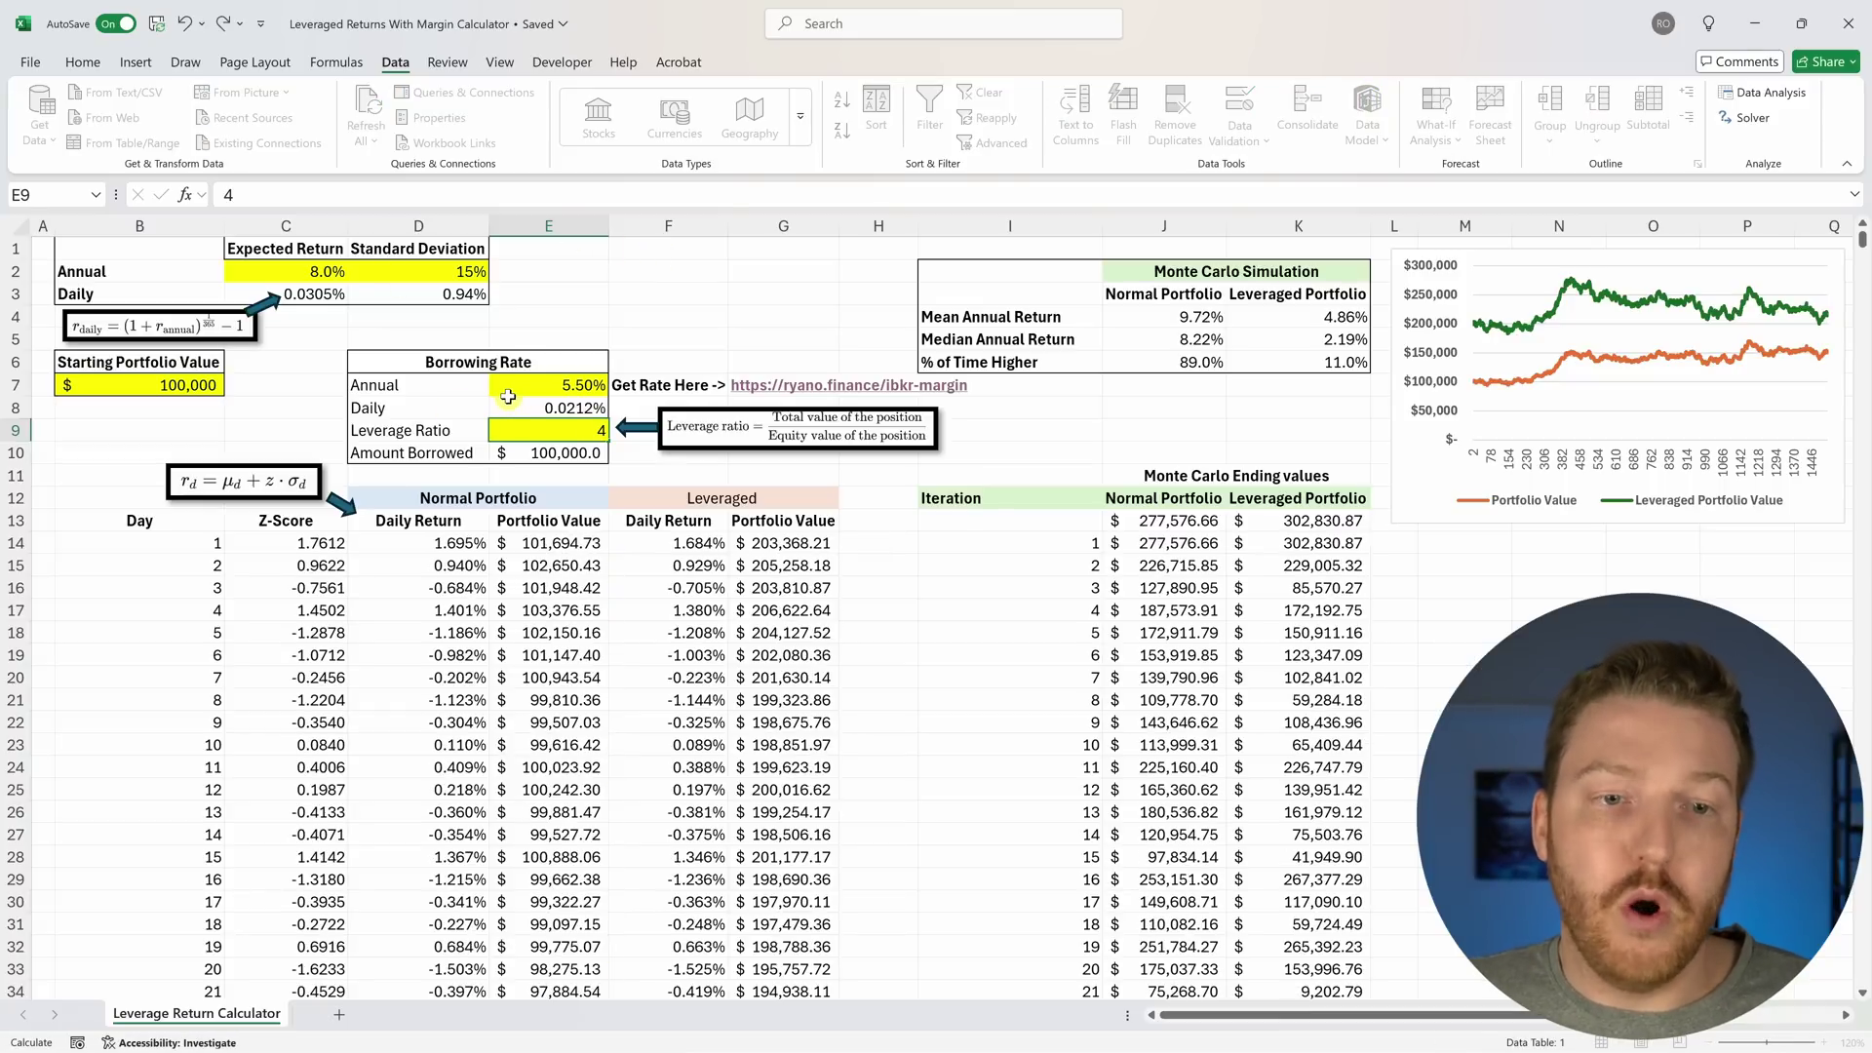
click(558, 452)
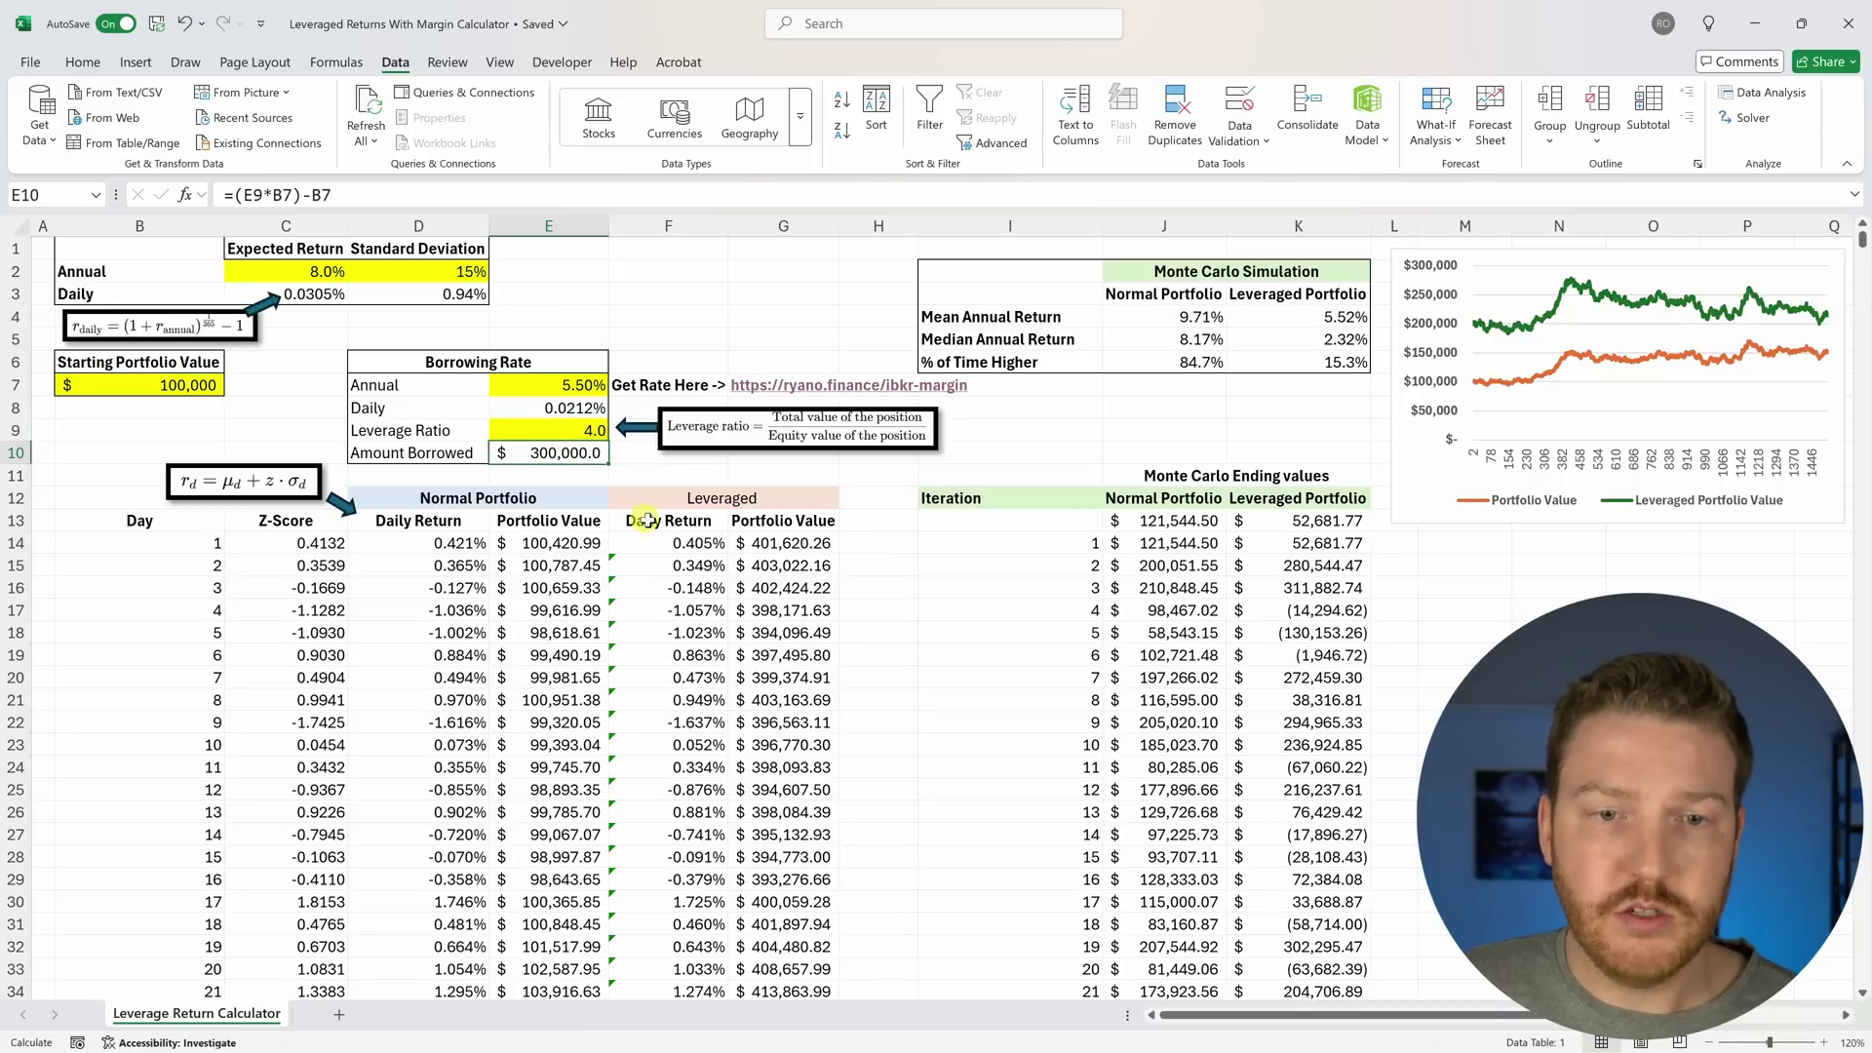
Clear the old Monte Carlo ending values from row 15 down to the end of the results.
click(1085, 615)
drag(1168, 564, 1281, 636)
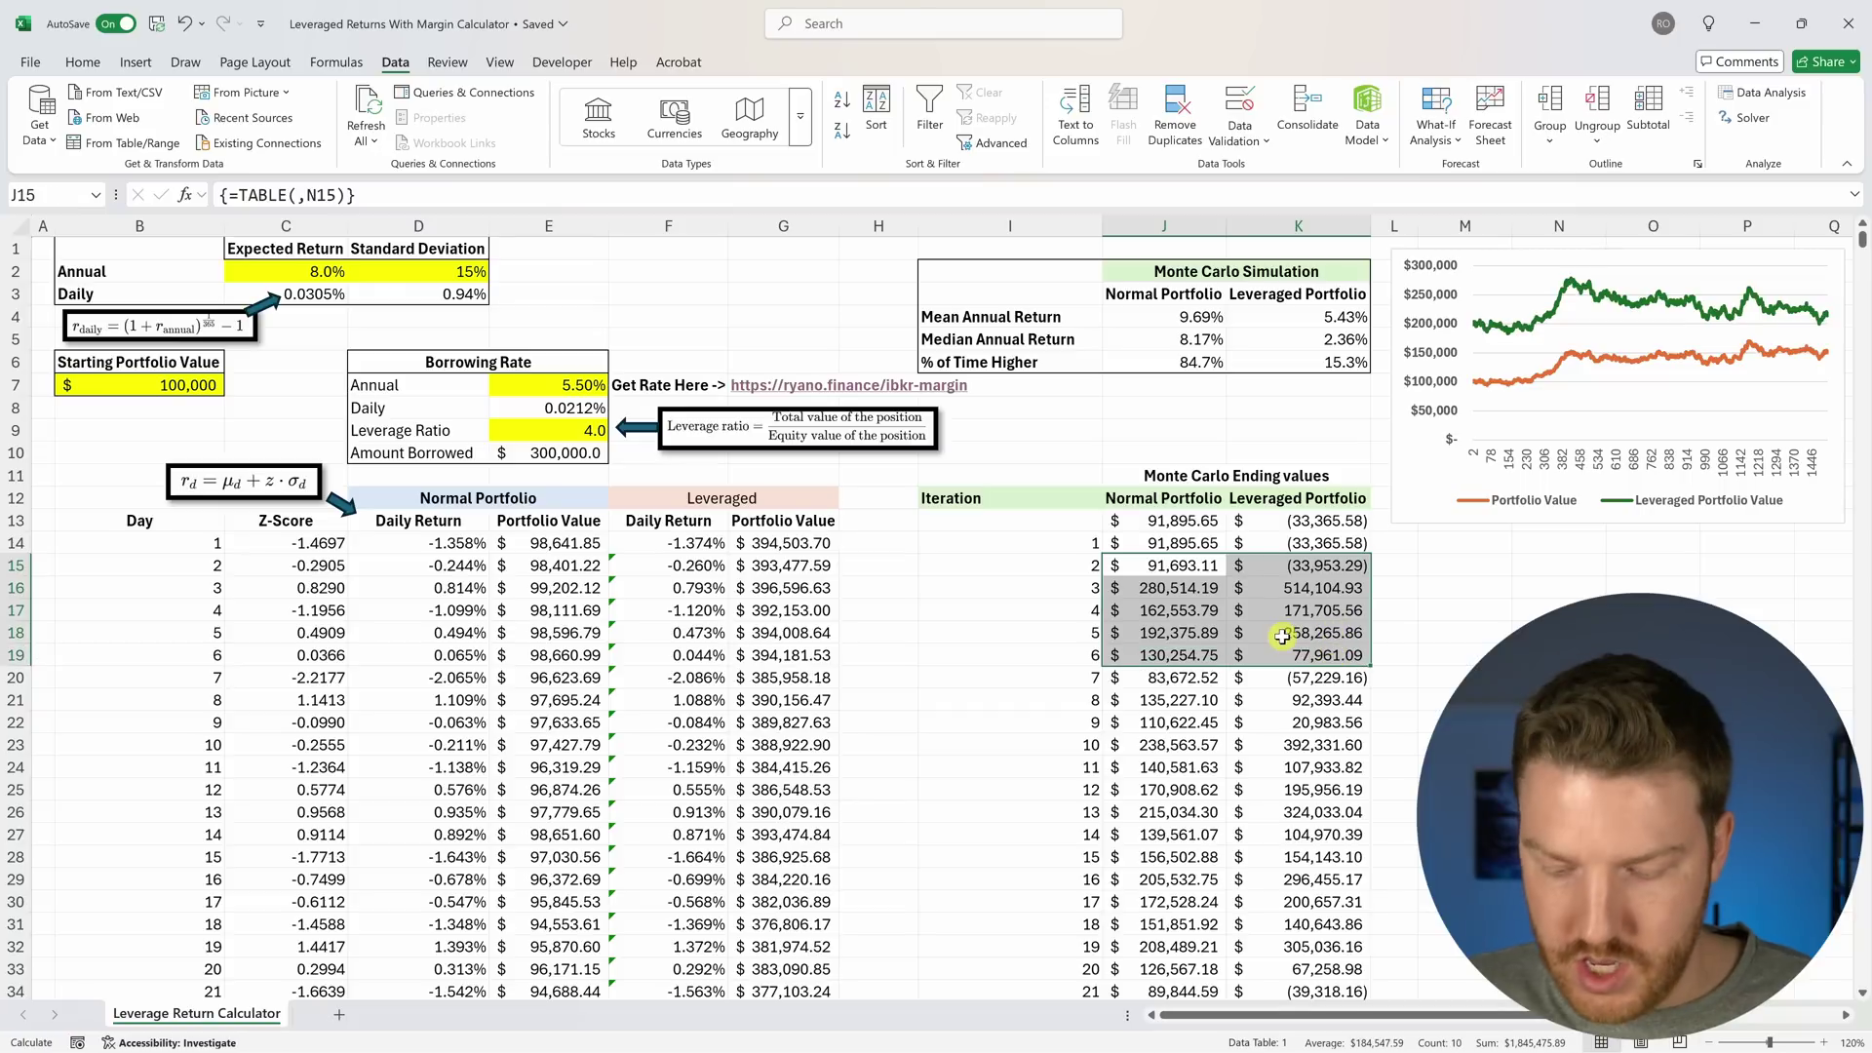
key(ctrl+shift+Down)
key(Delete)
key(ctrl+Up)
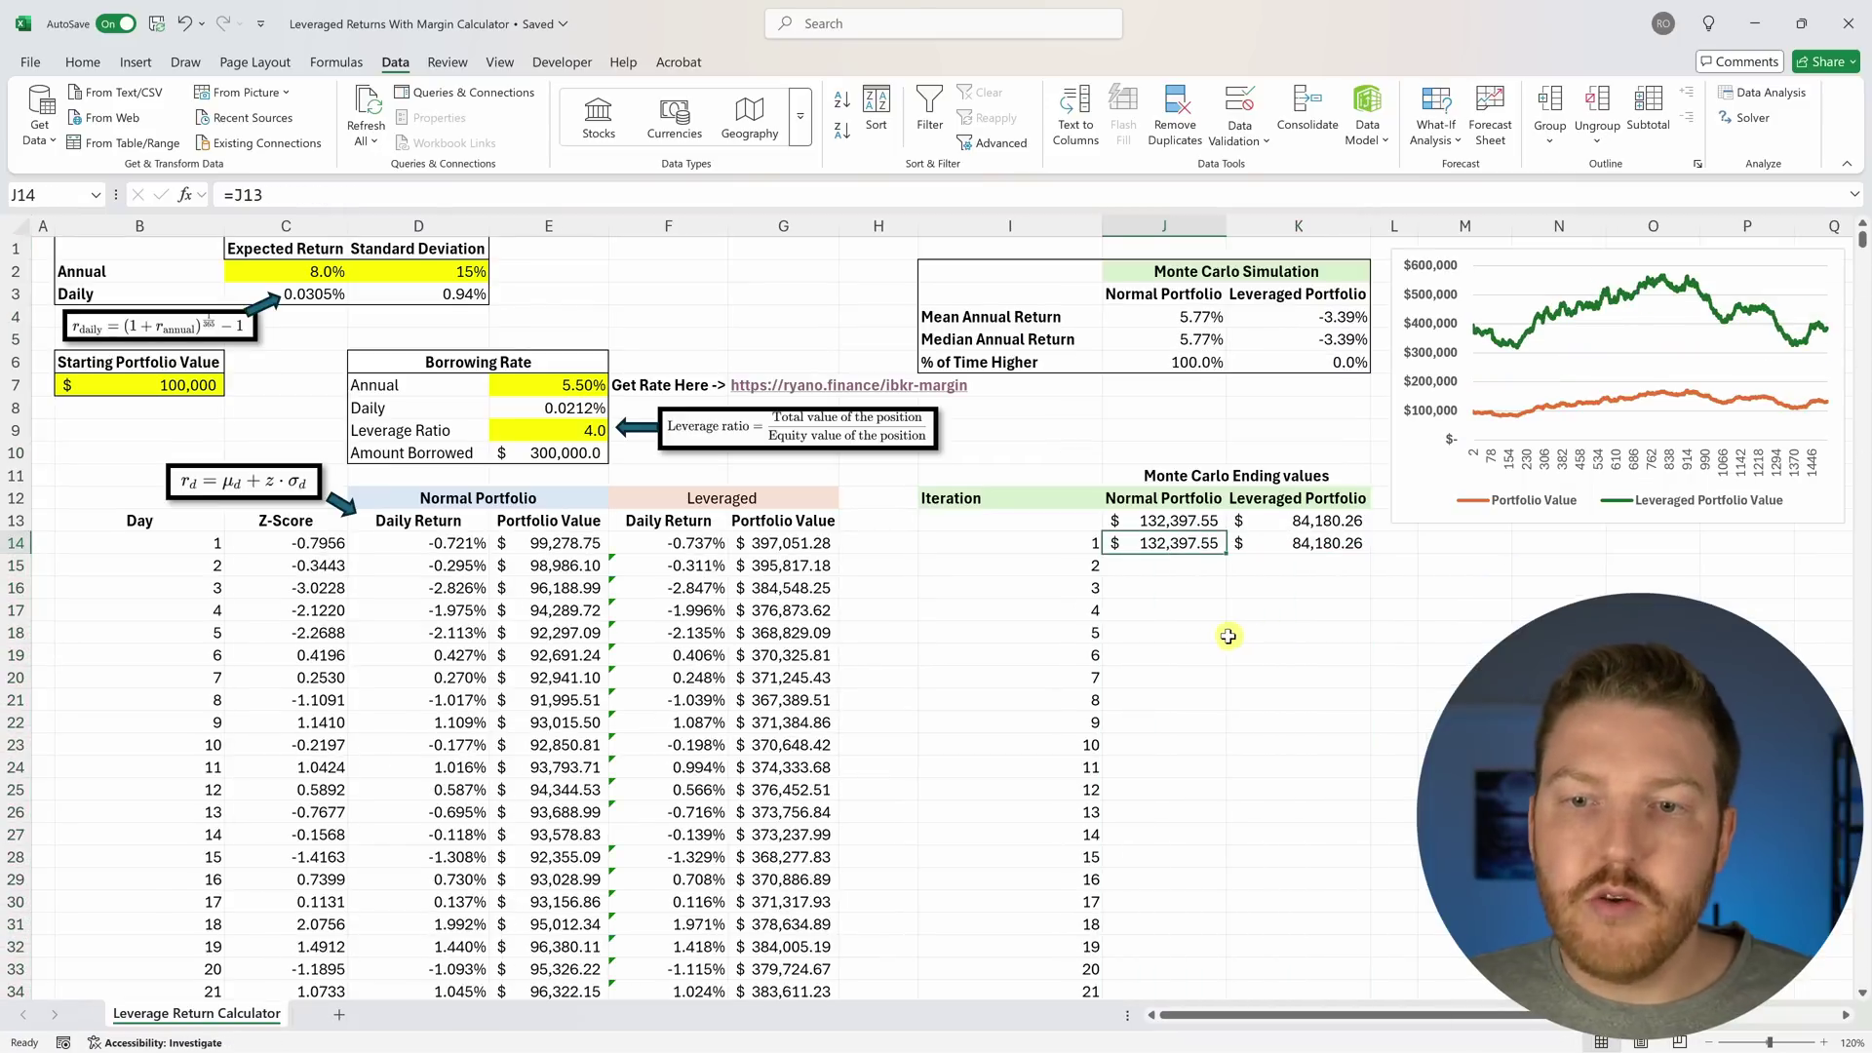
Rebuild the data table over the iterations from I14 to 5000, using M14 as the column input cell.
drag(1072, 538, 1310, 623)
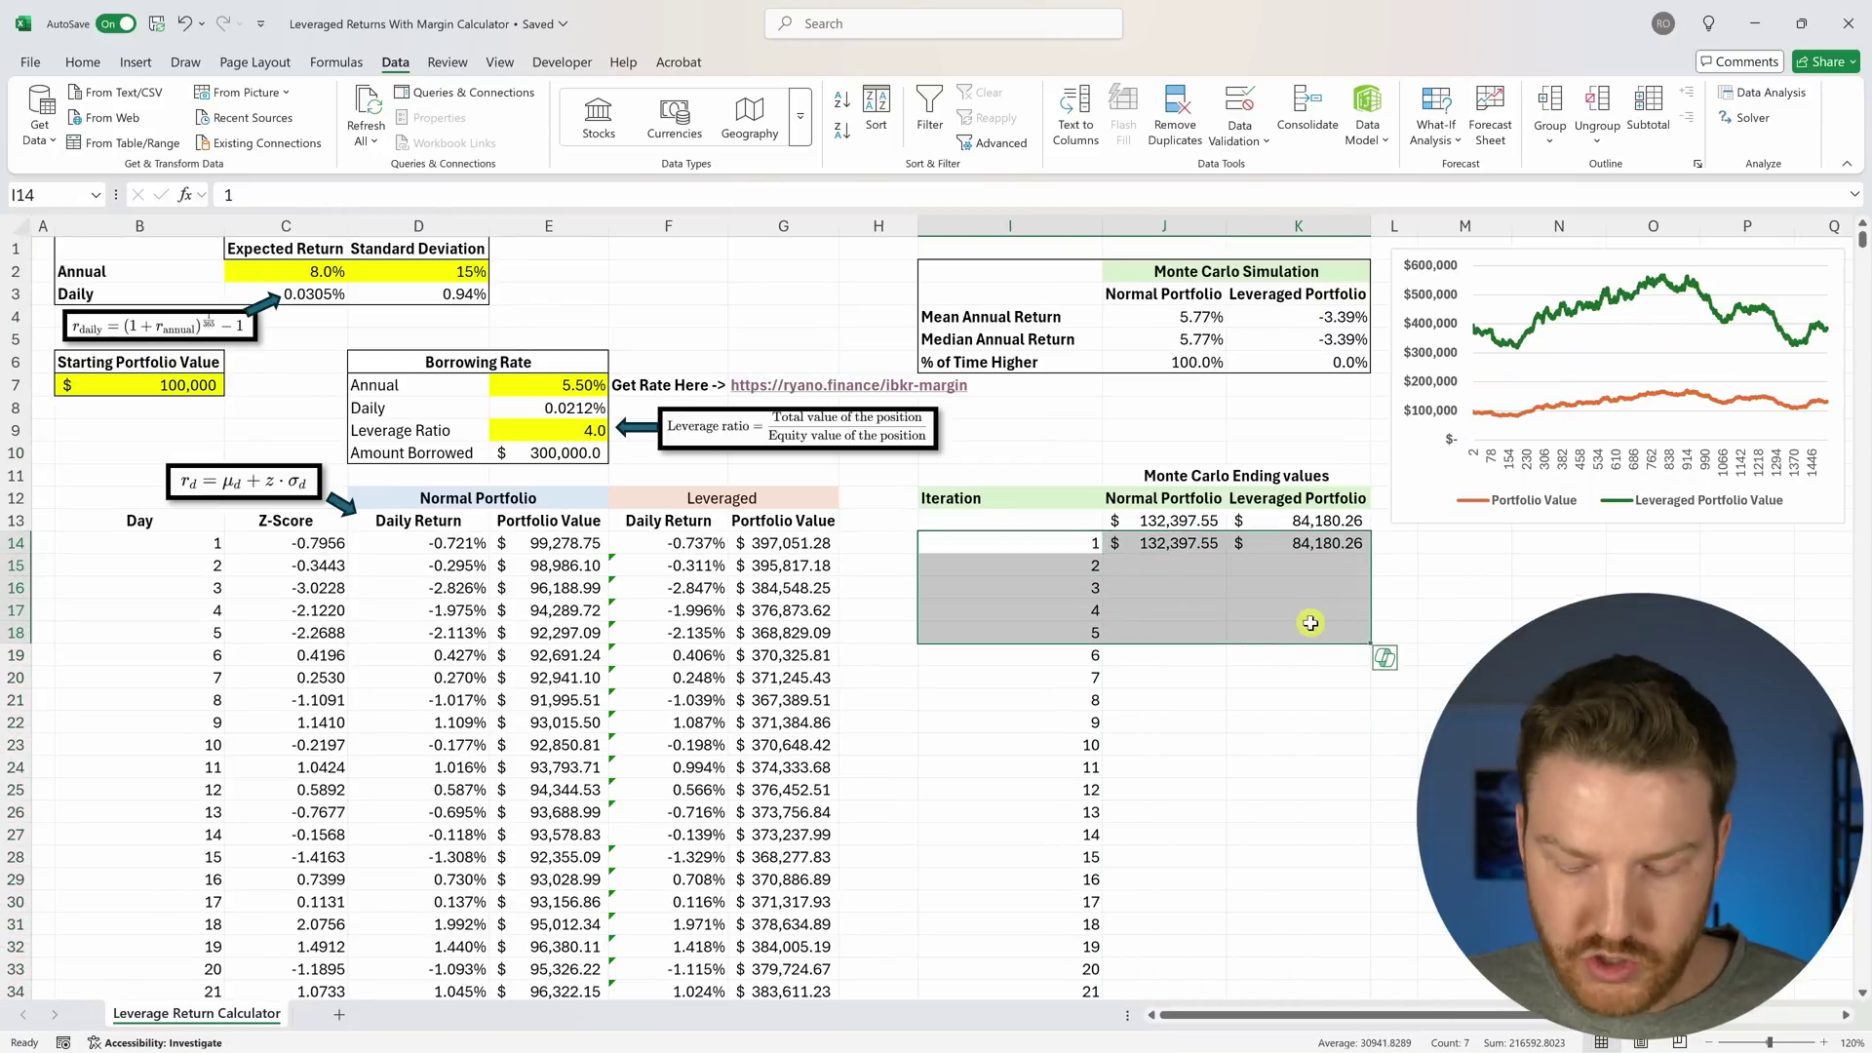
key(ctrl+shift+Down)
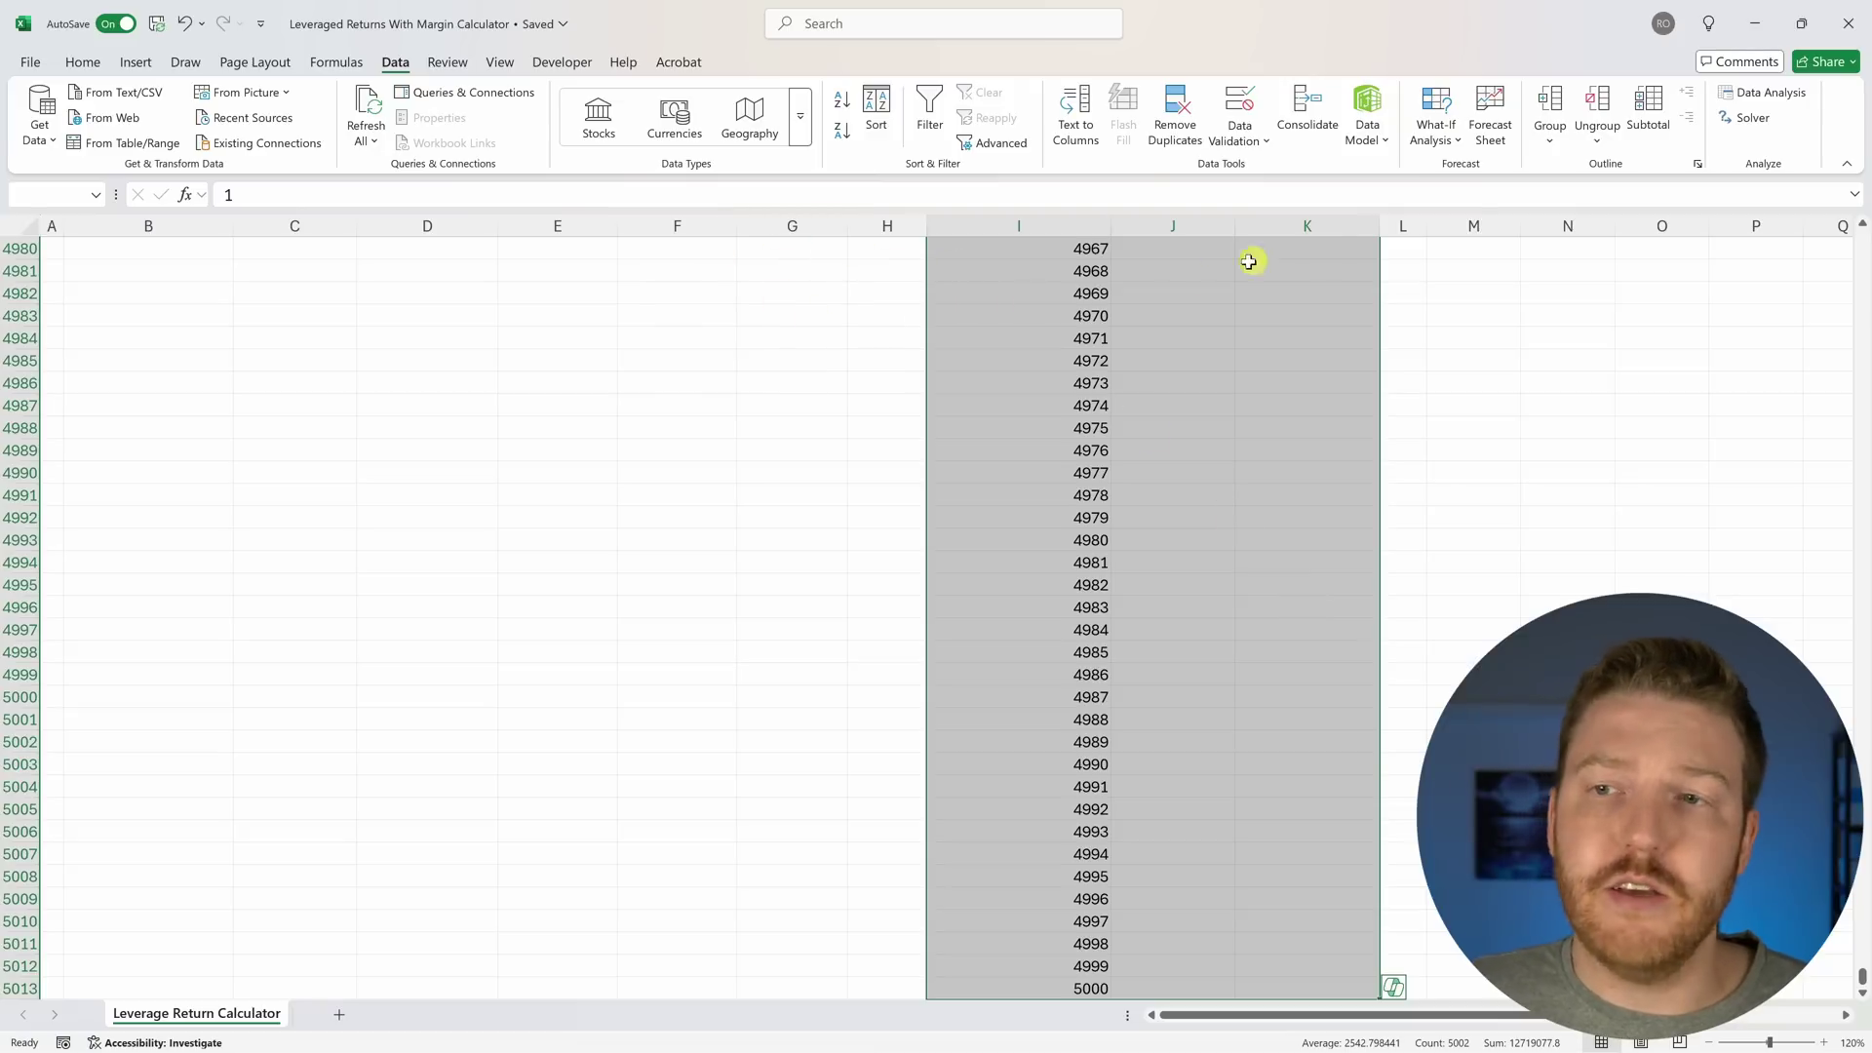
click(1436, 125)
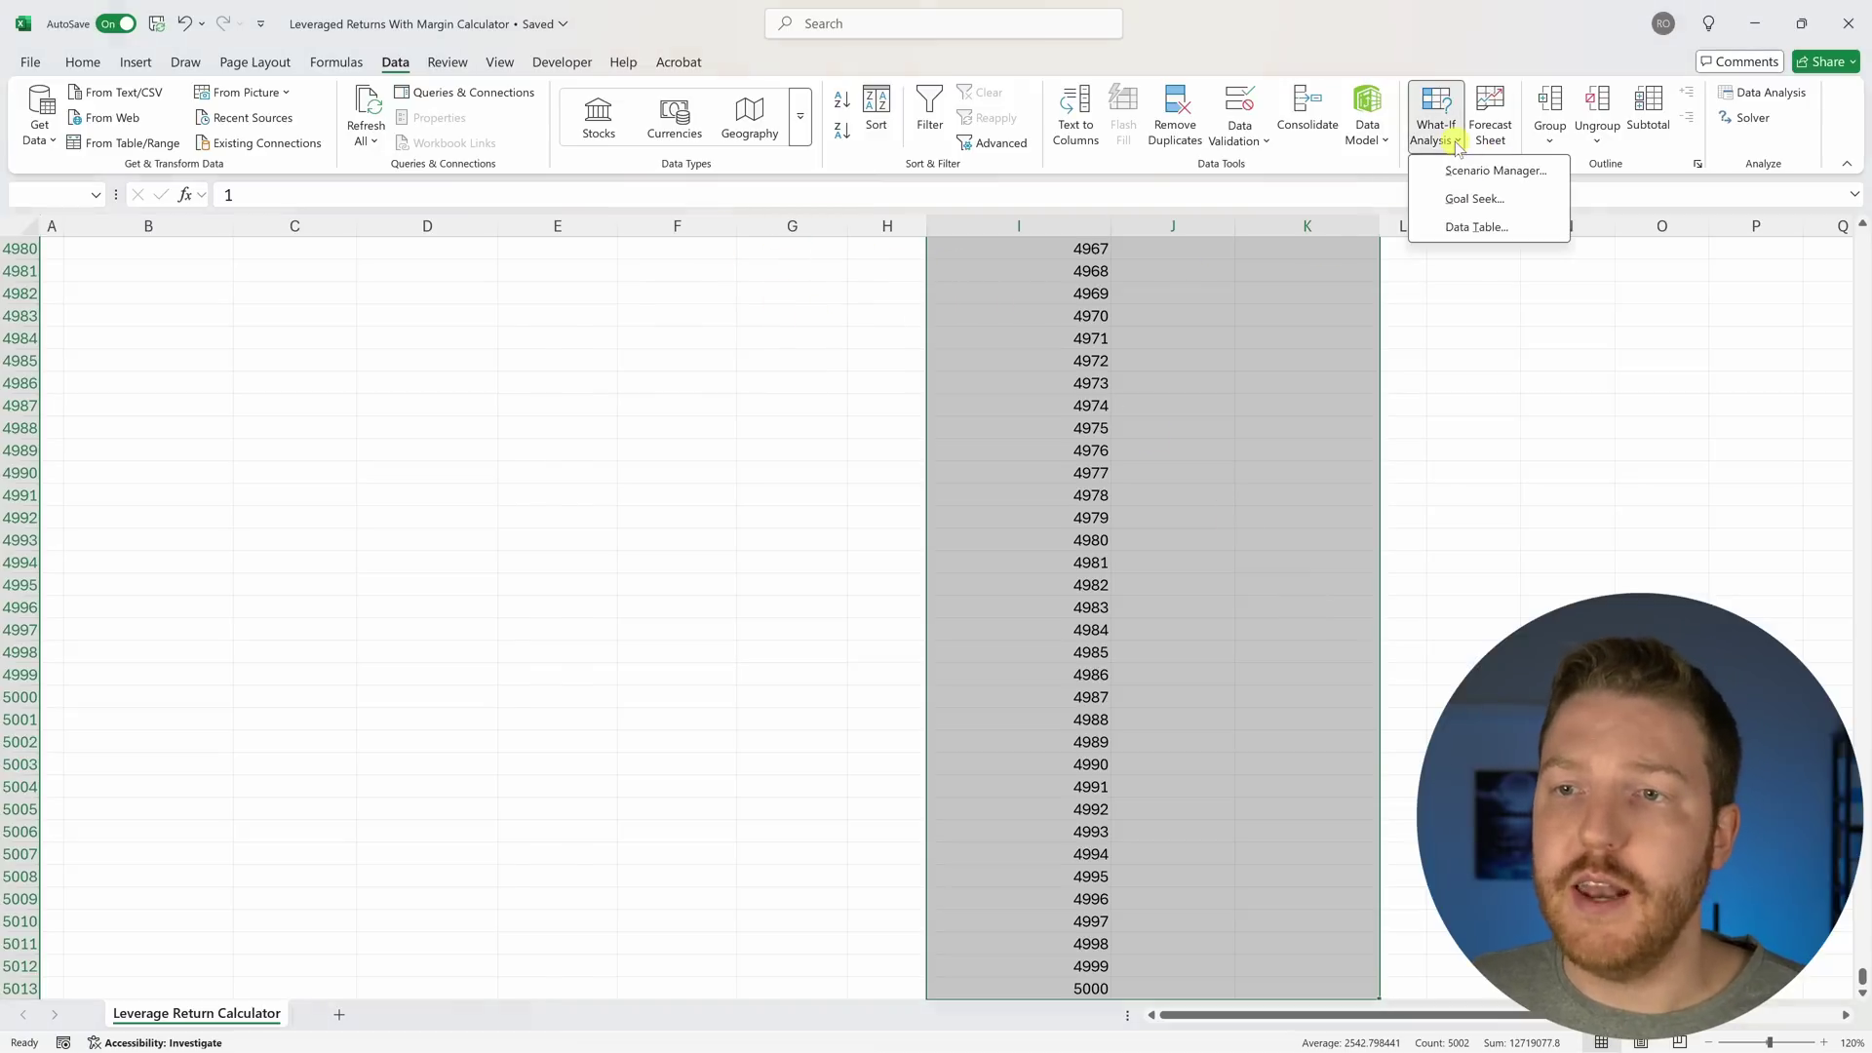
click(1476, 226)
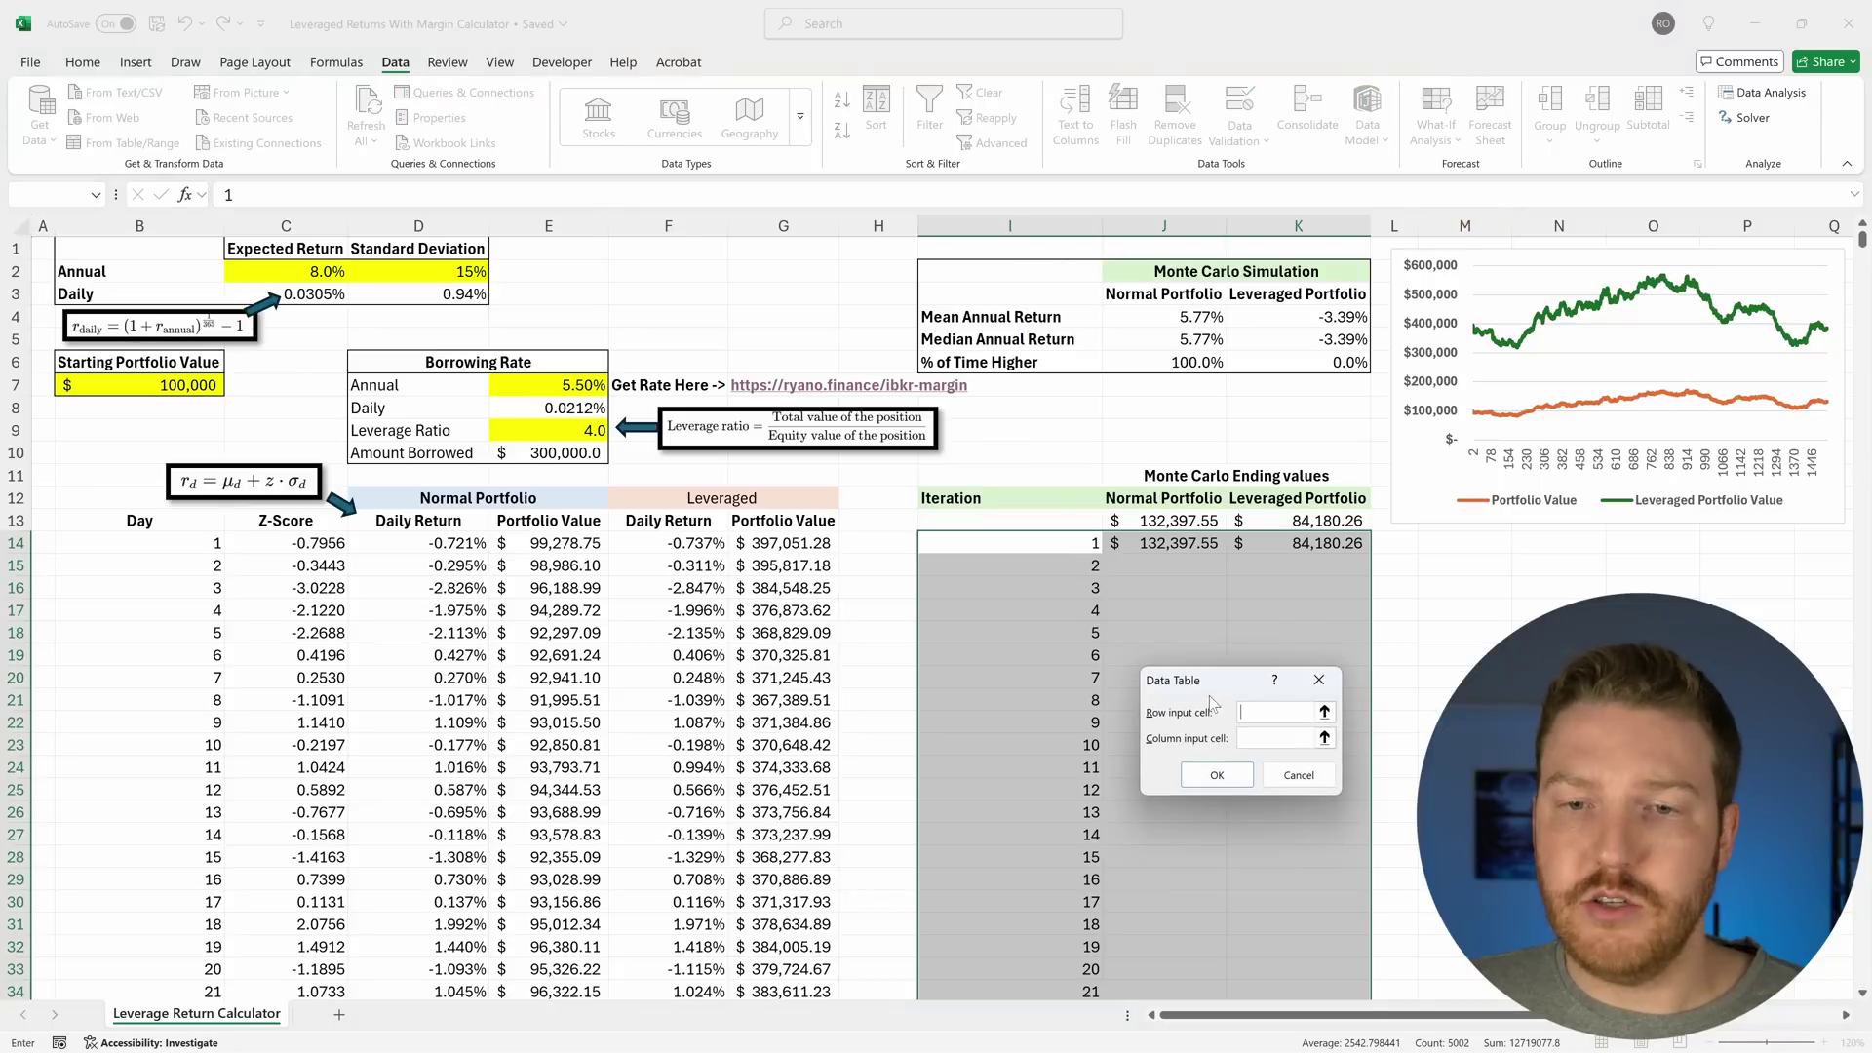
click(1263, 739)
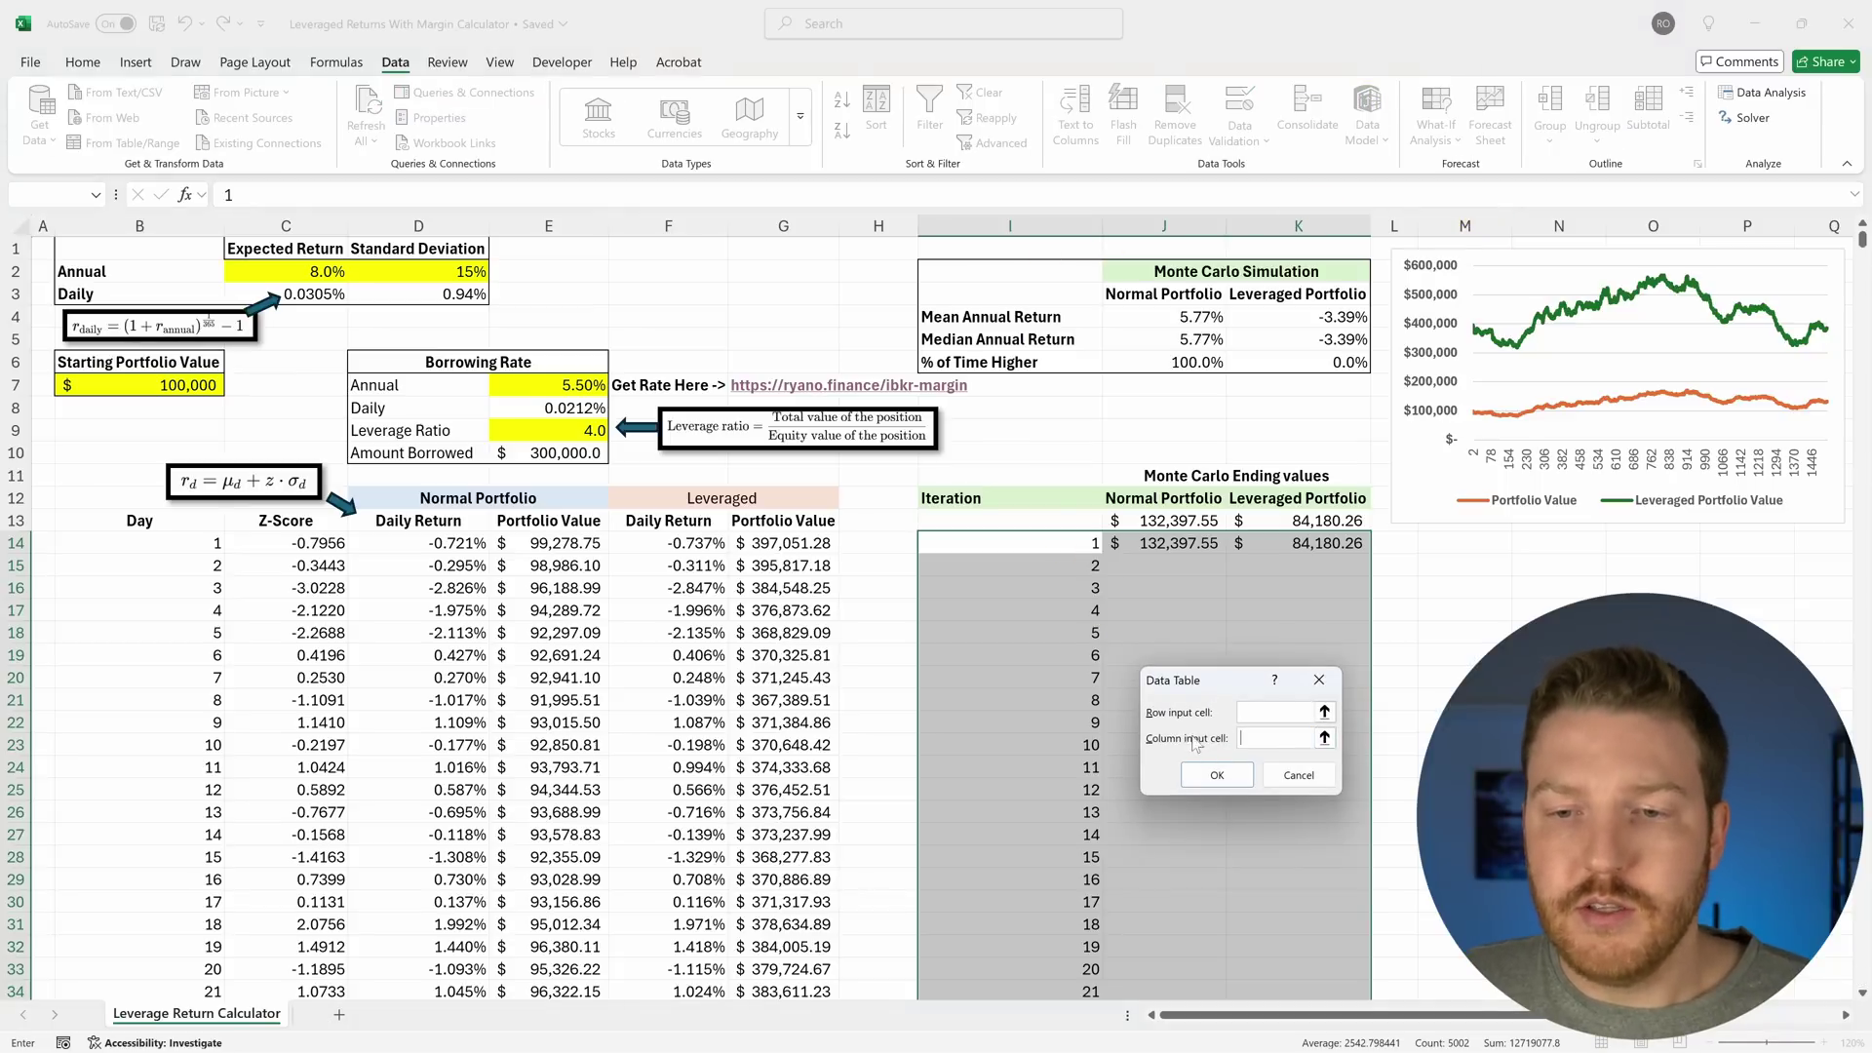
click(1491, 544)
click(1217, 775)
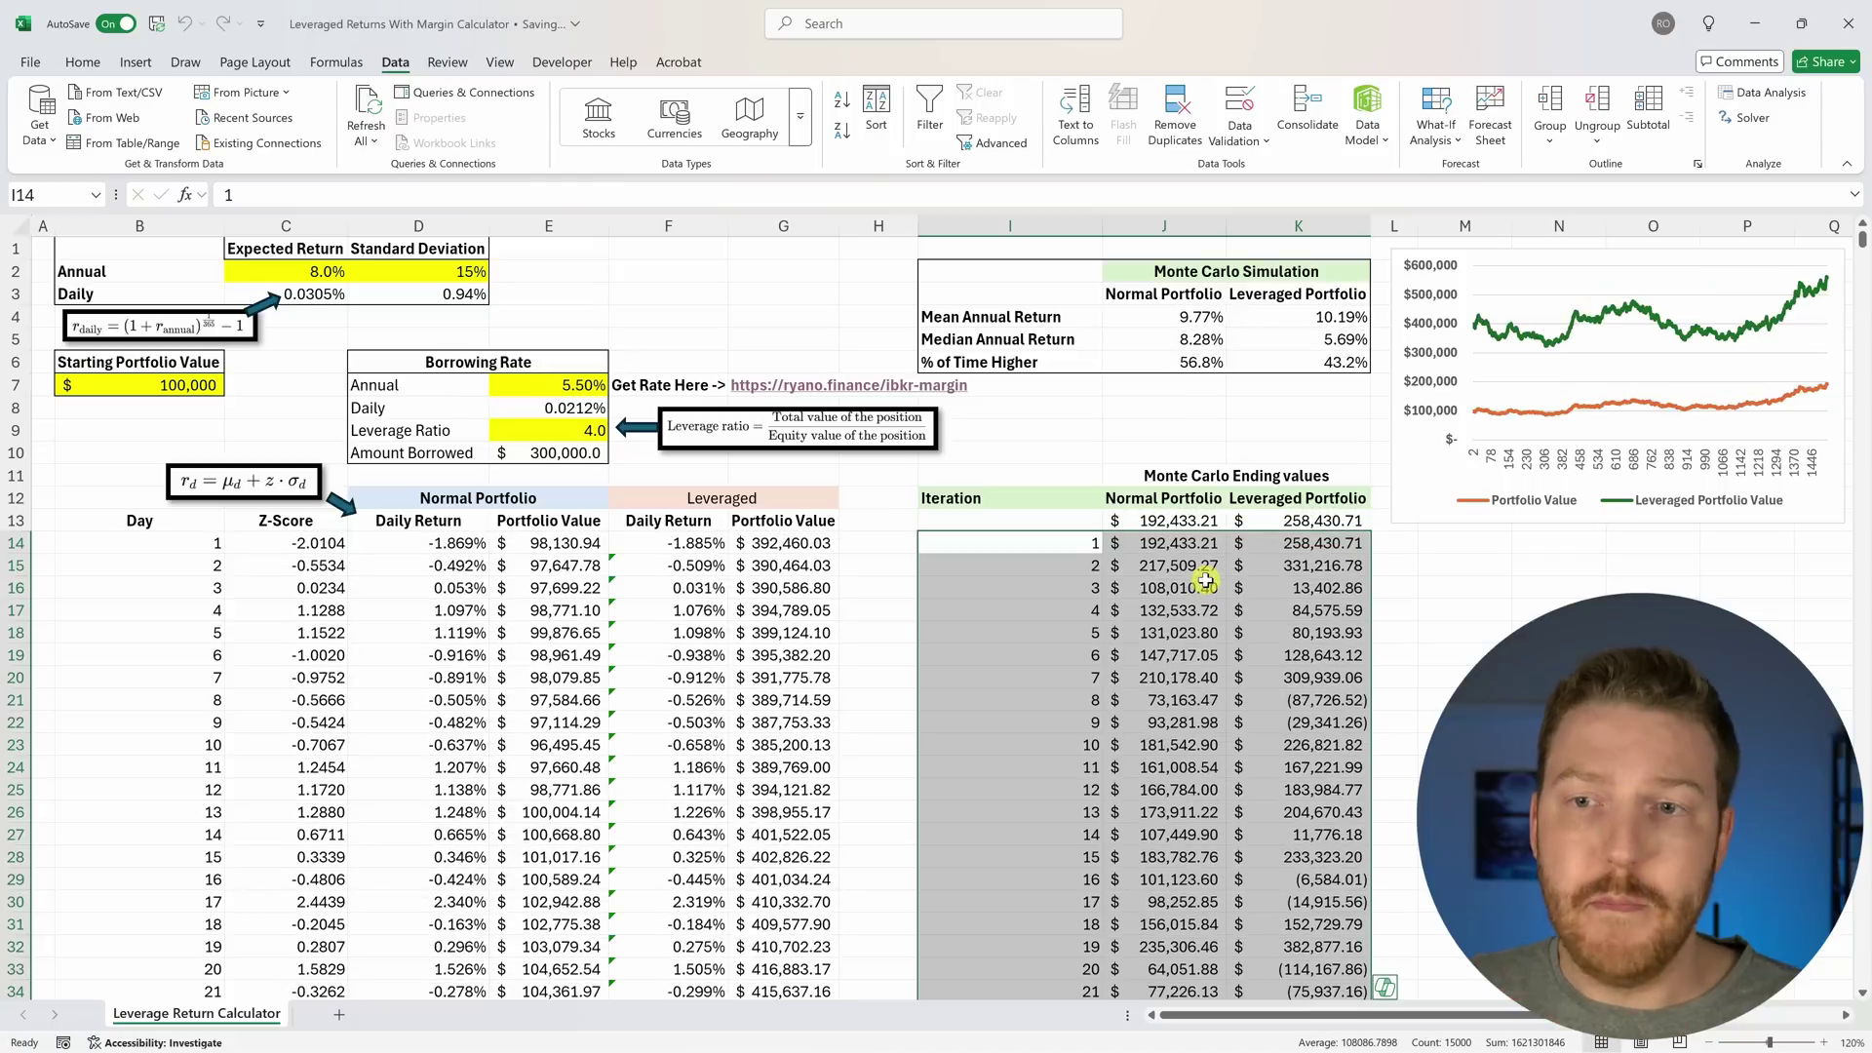
click(1243, 474)
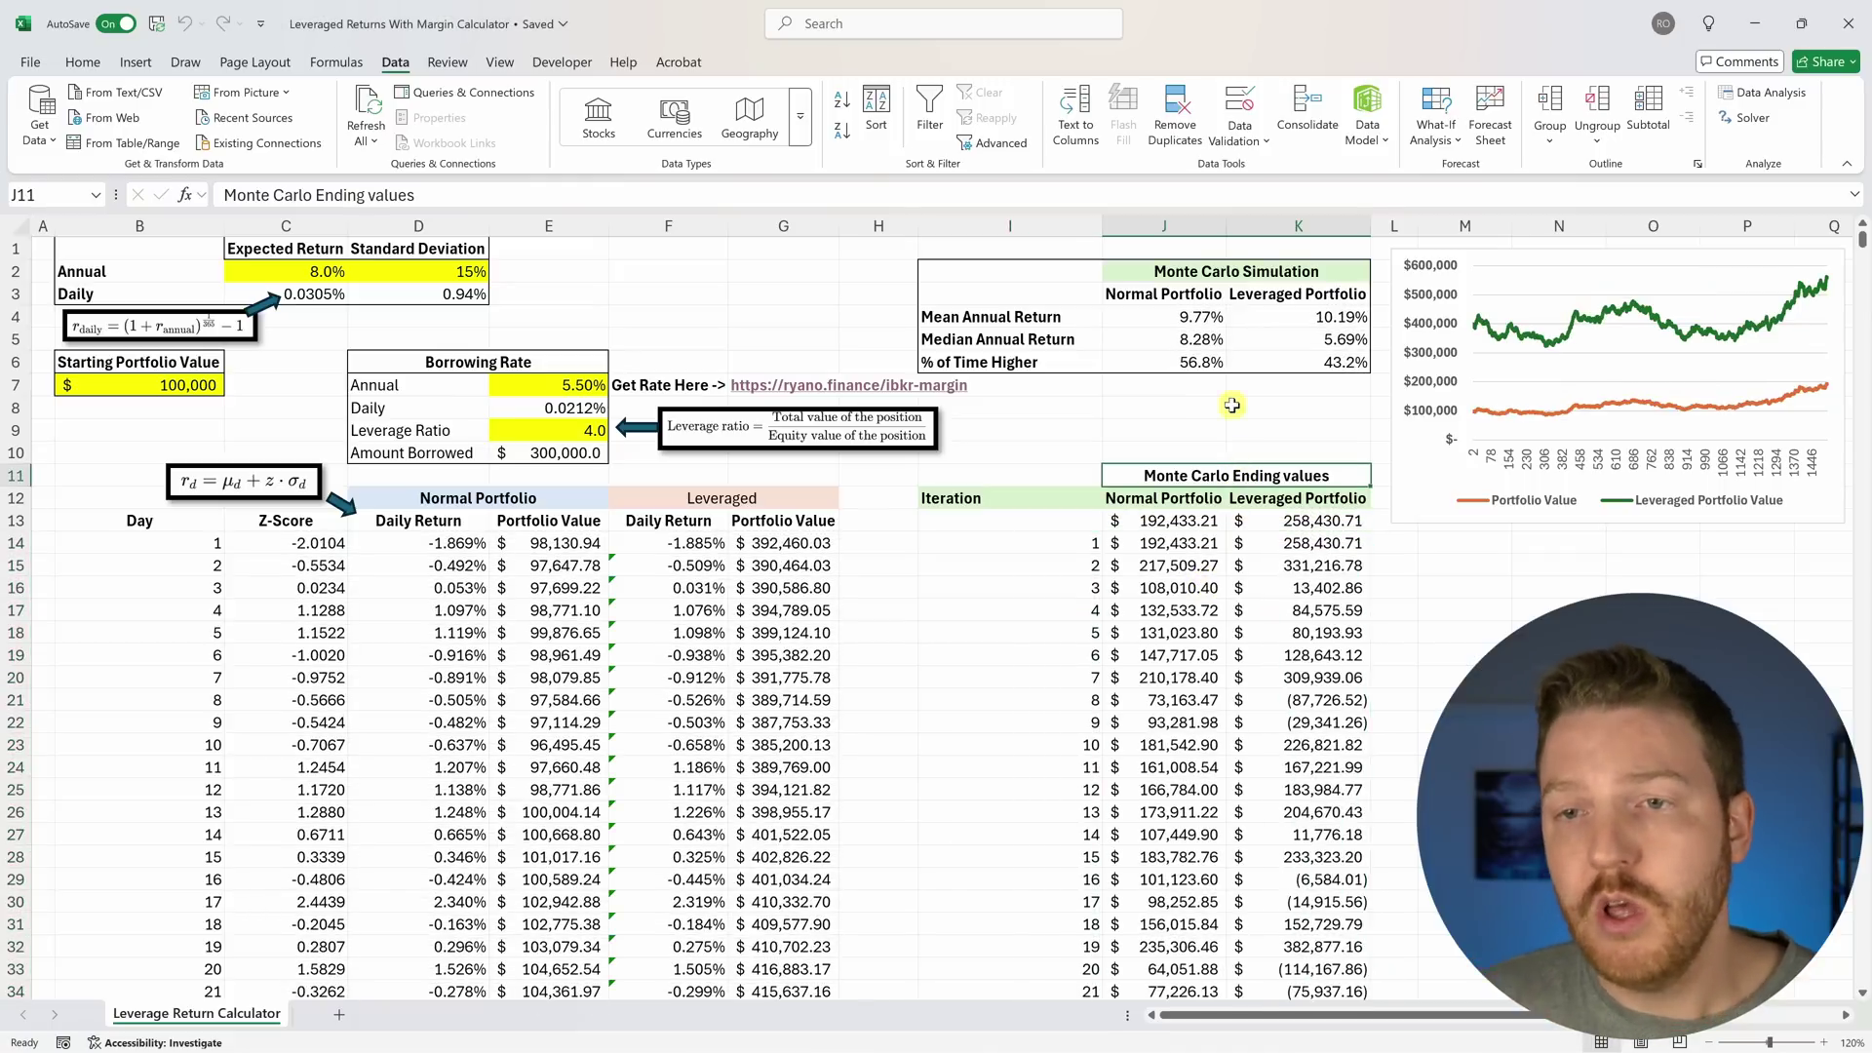
click(585, 387)
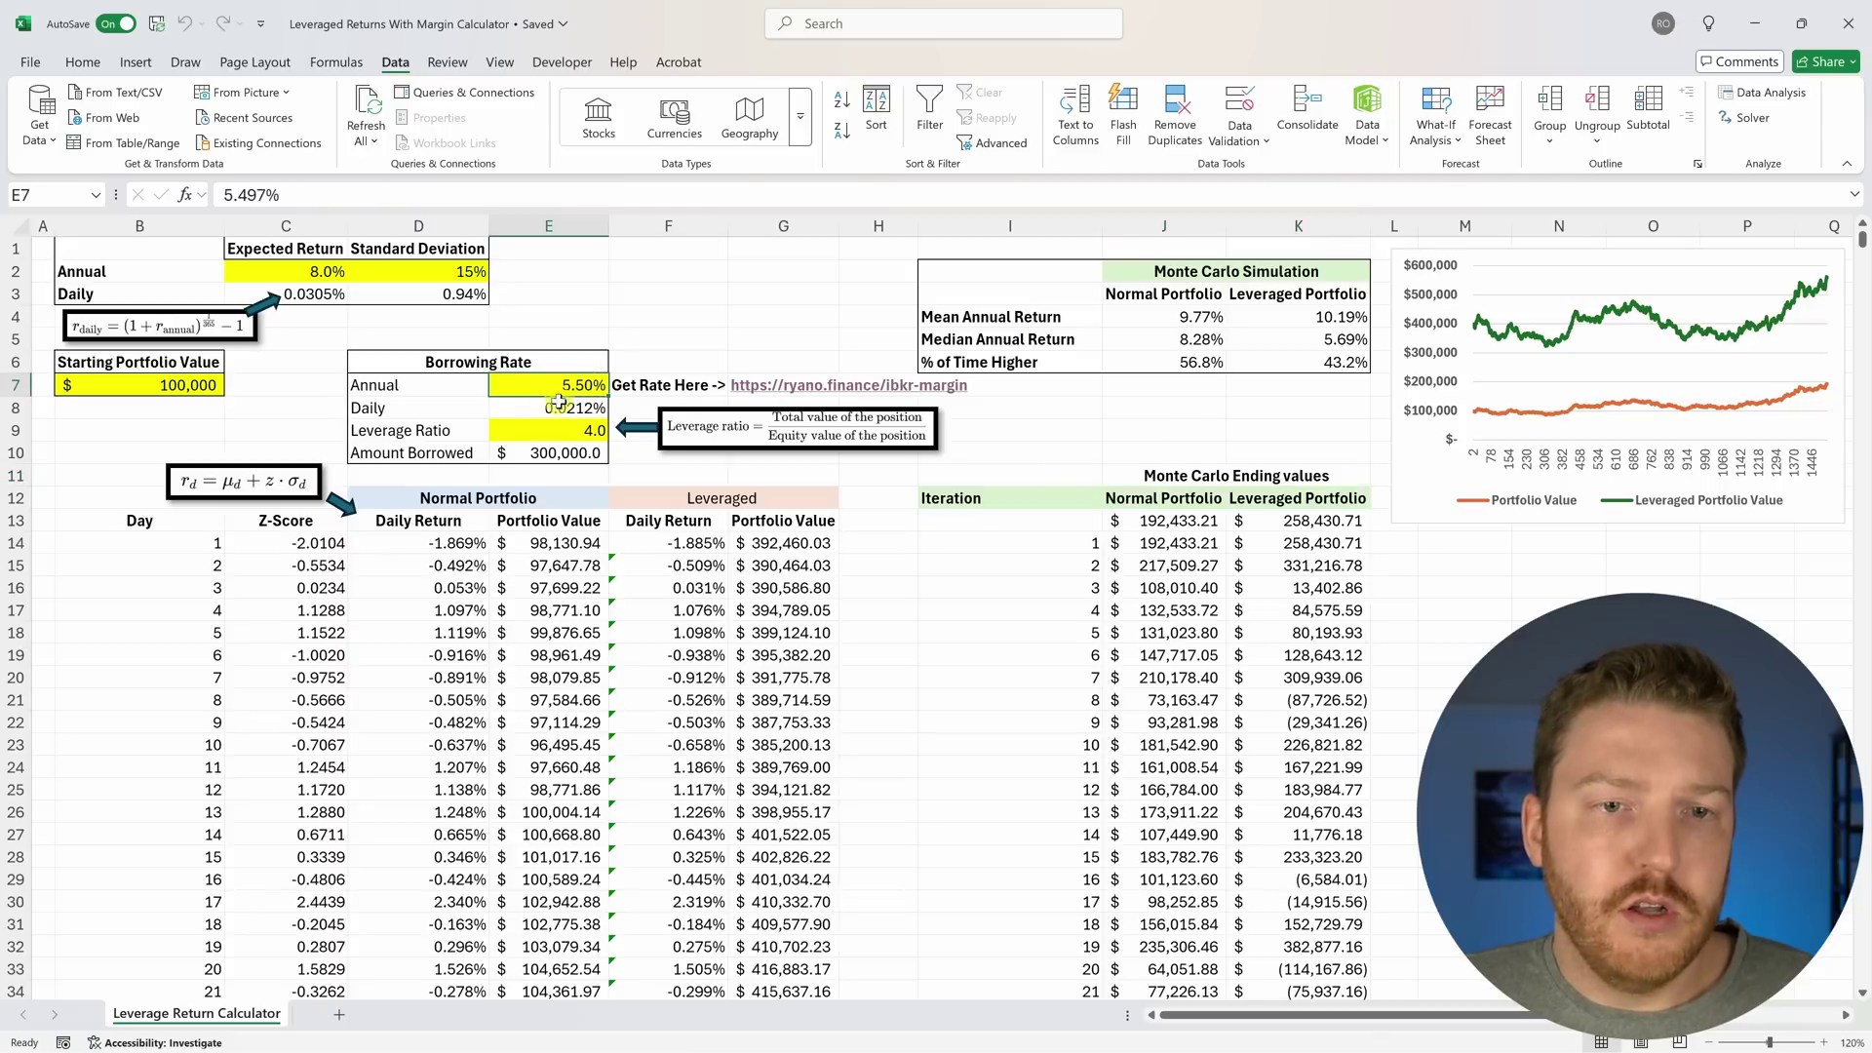
click(1342, 317)
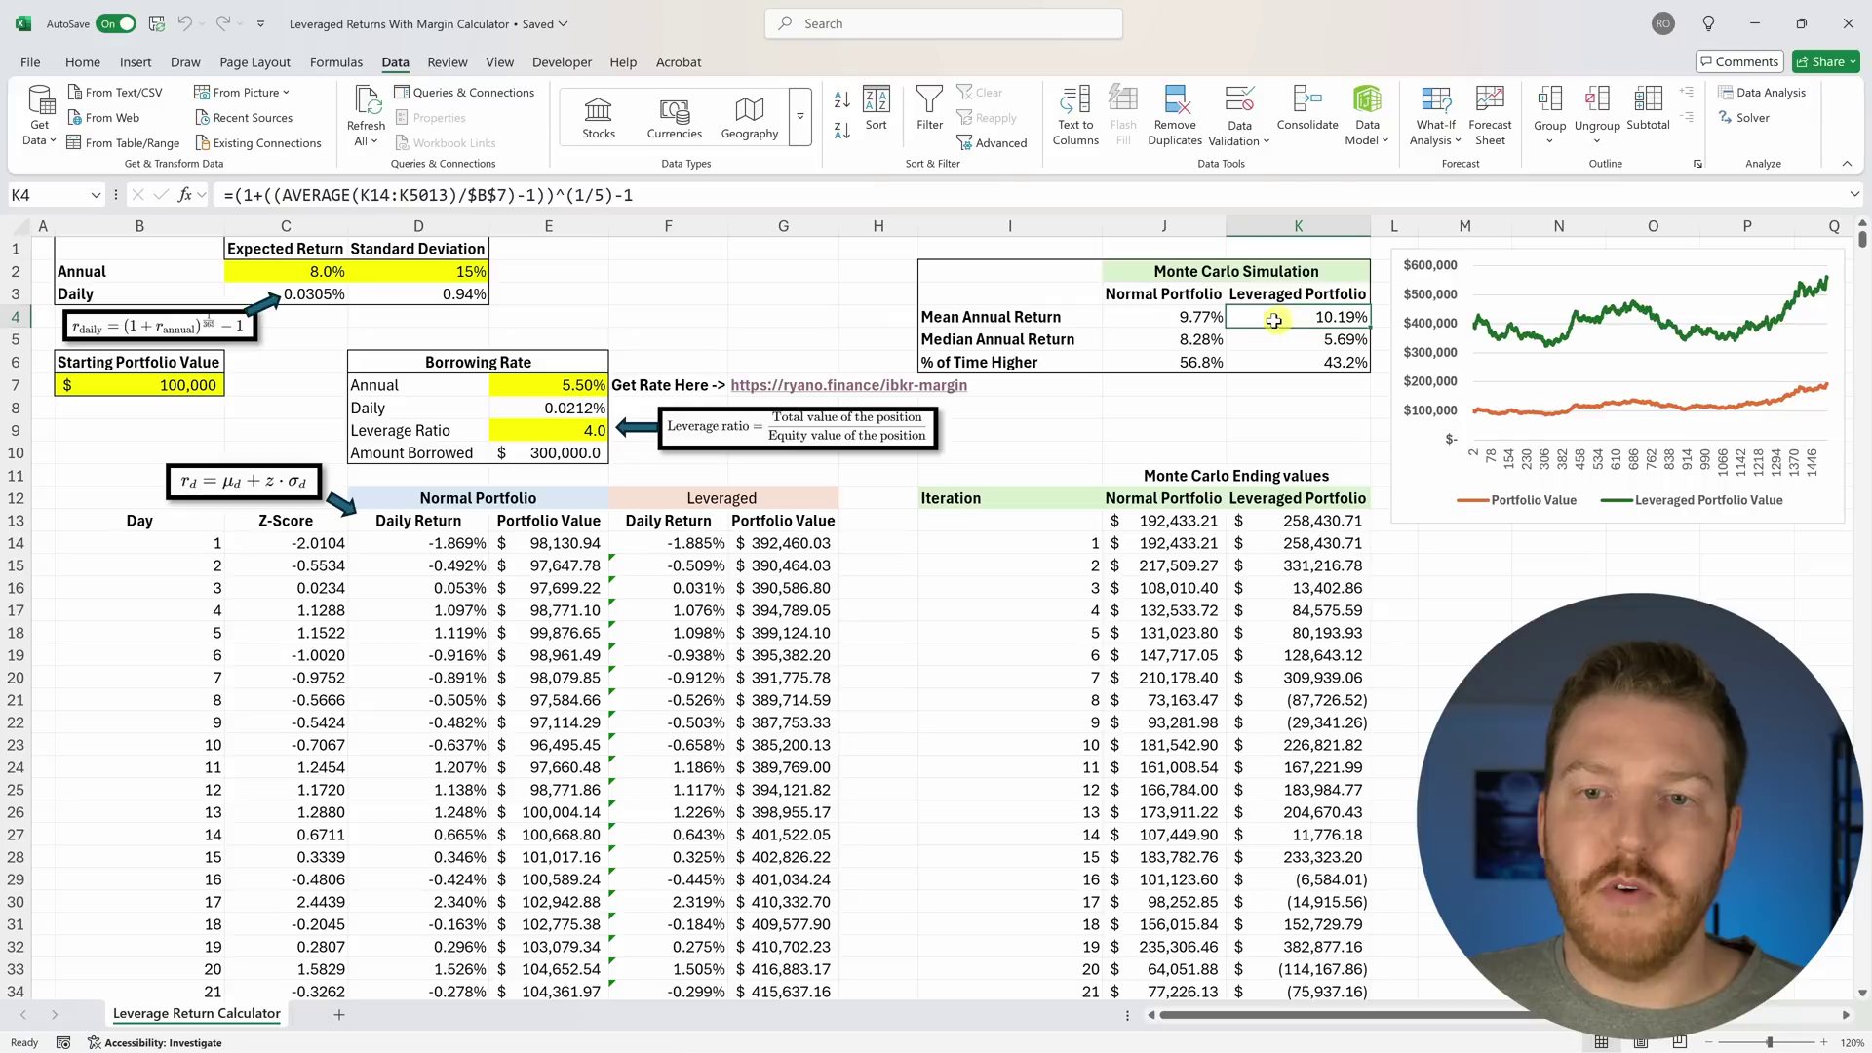
drag(1293, 322, 1058, 311)
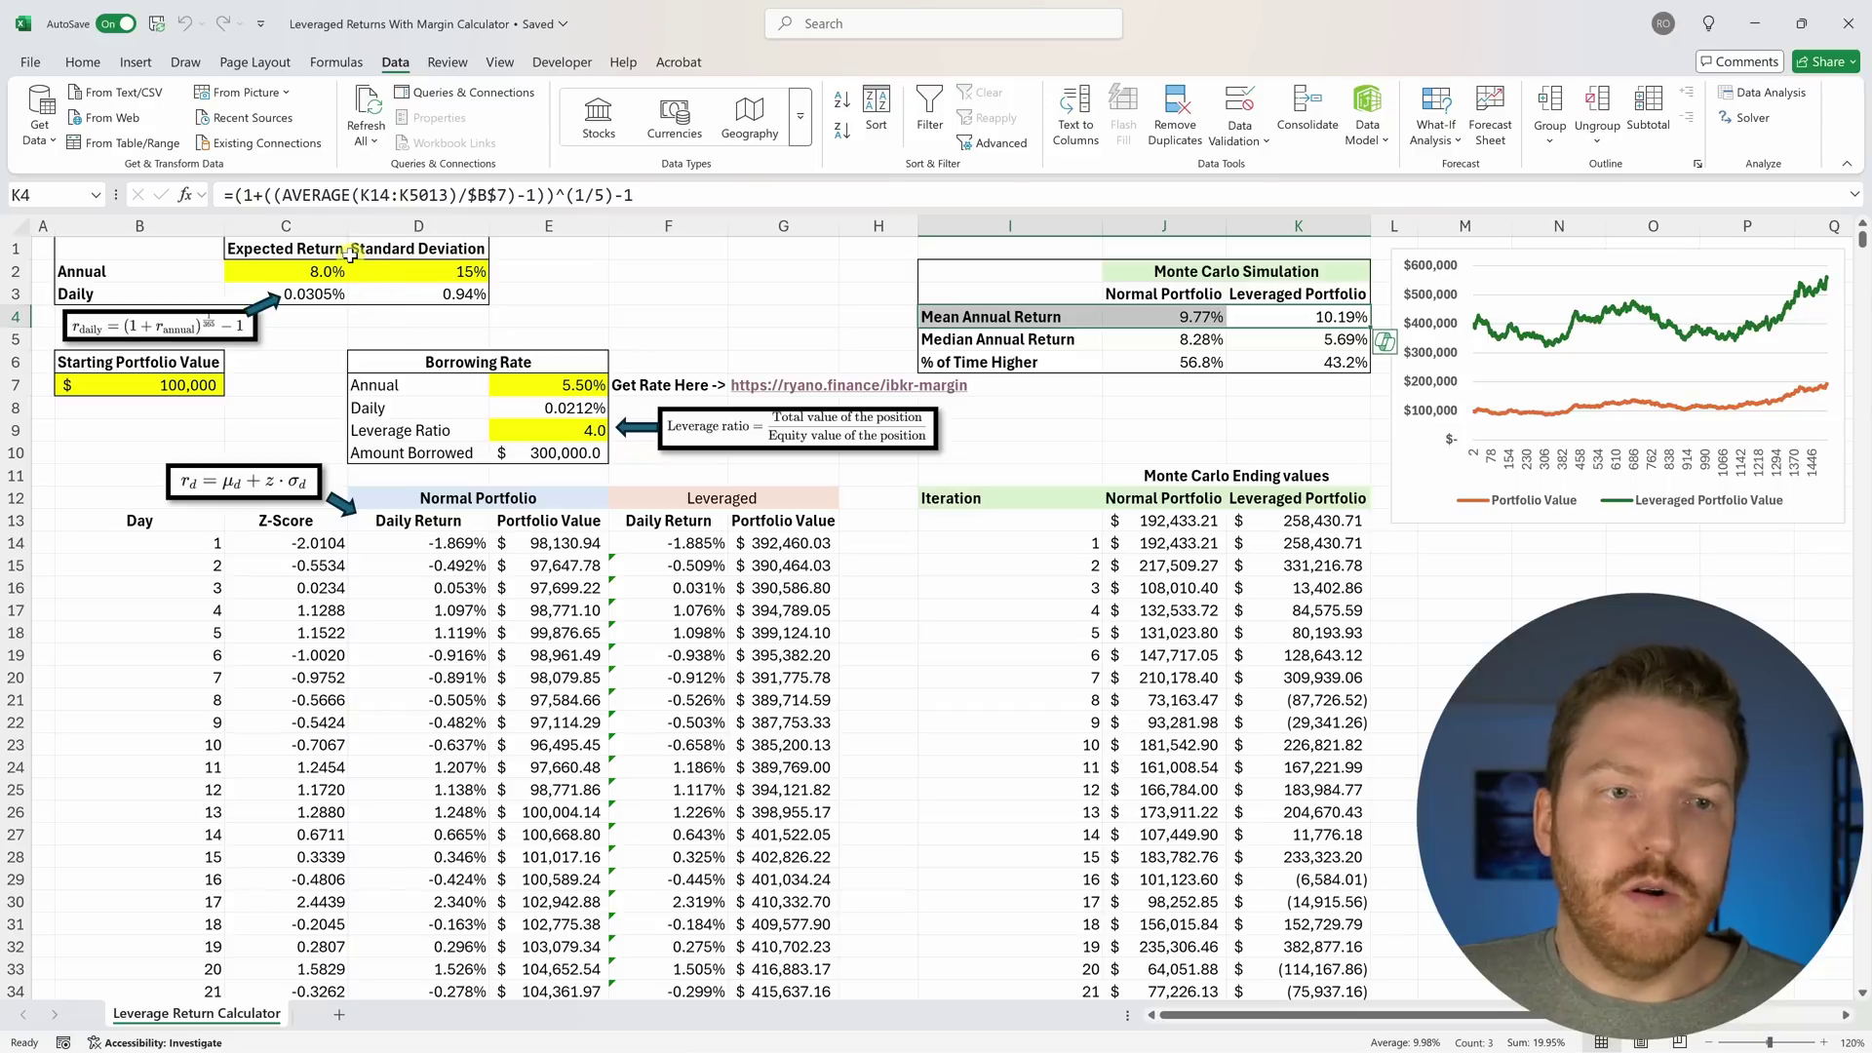
click(1141, 296)
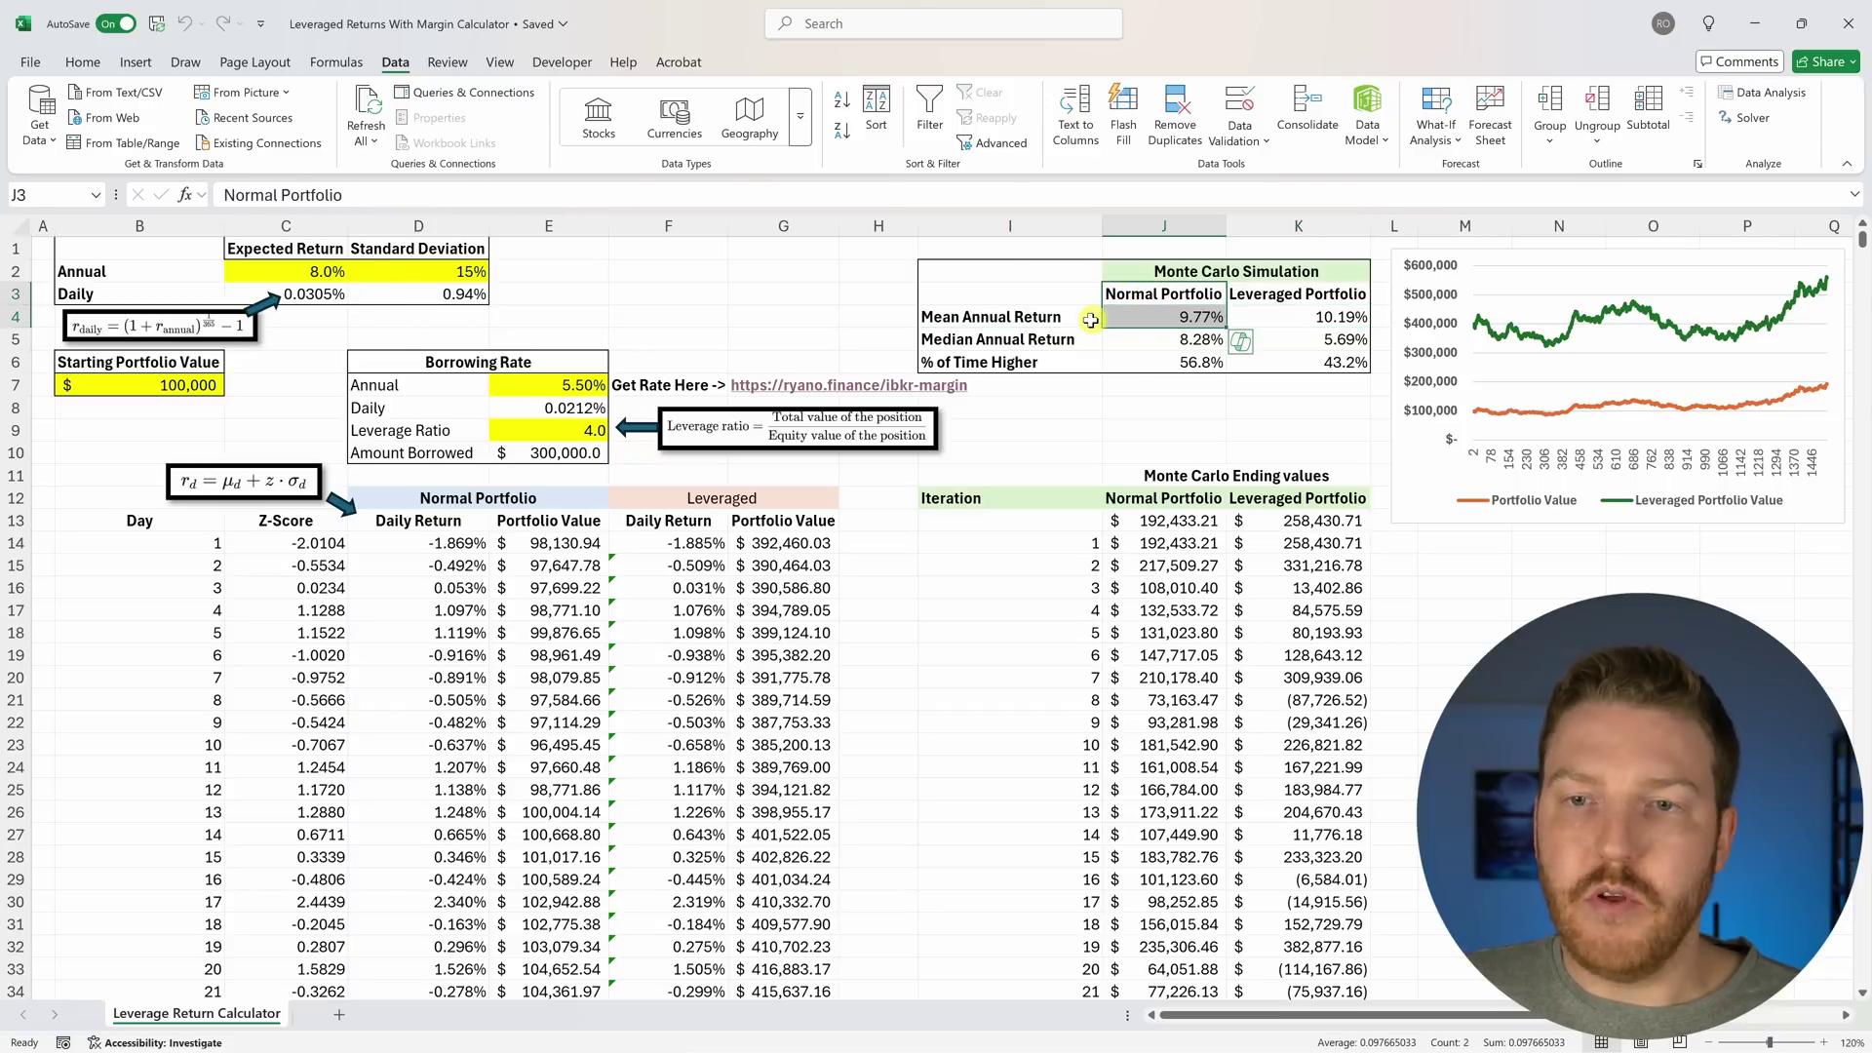
drag(1072, 318, 1323, 319)
click(1165, 339)
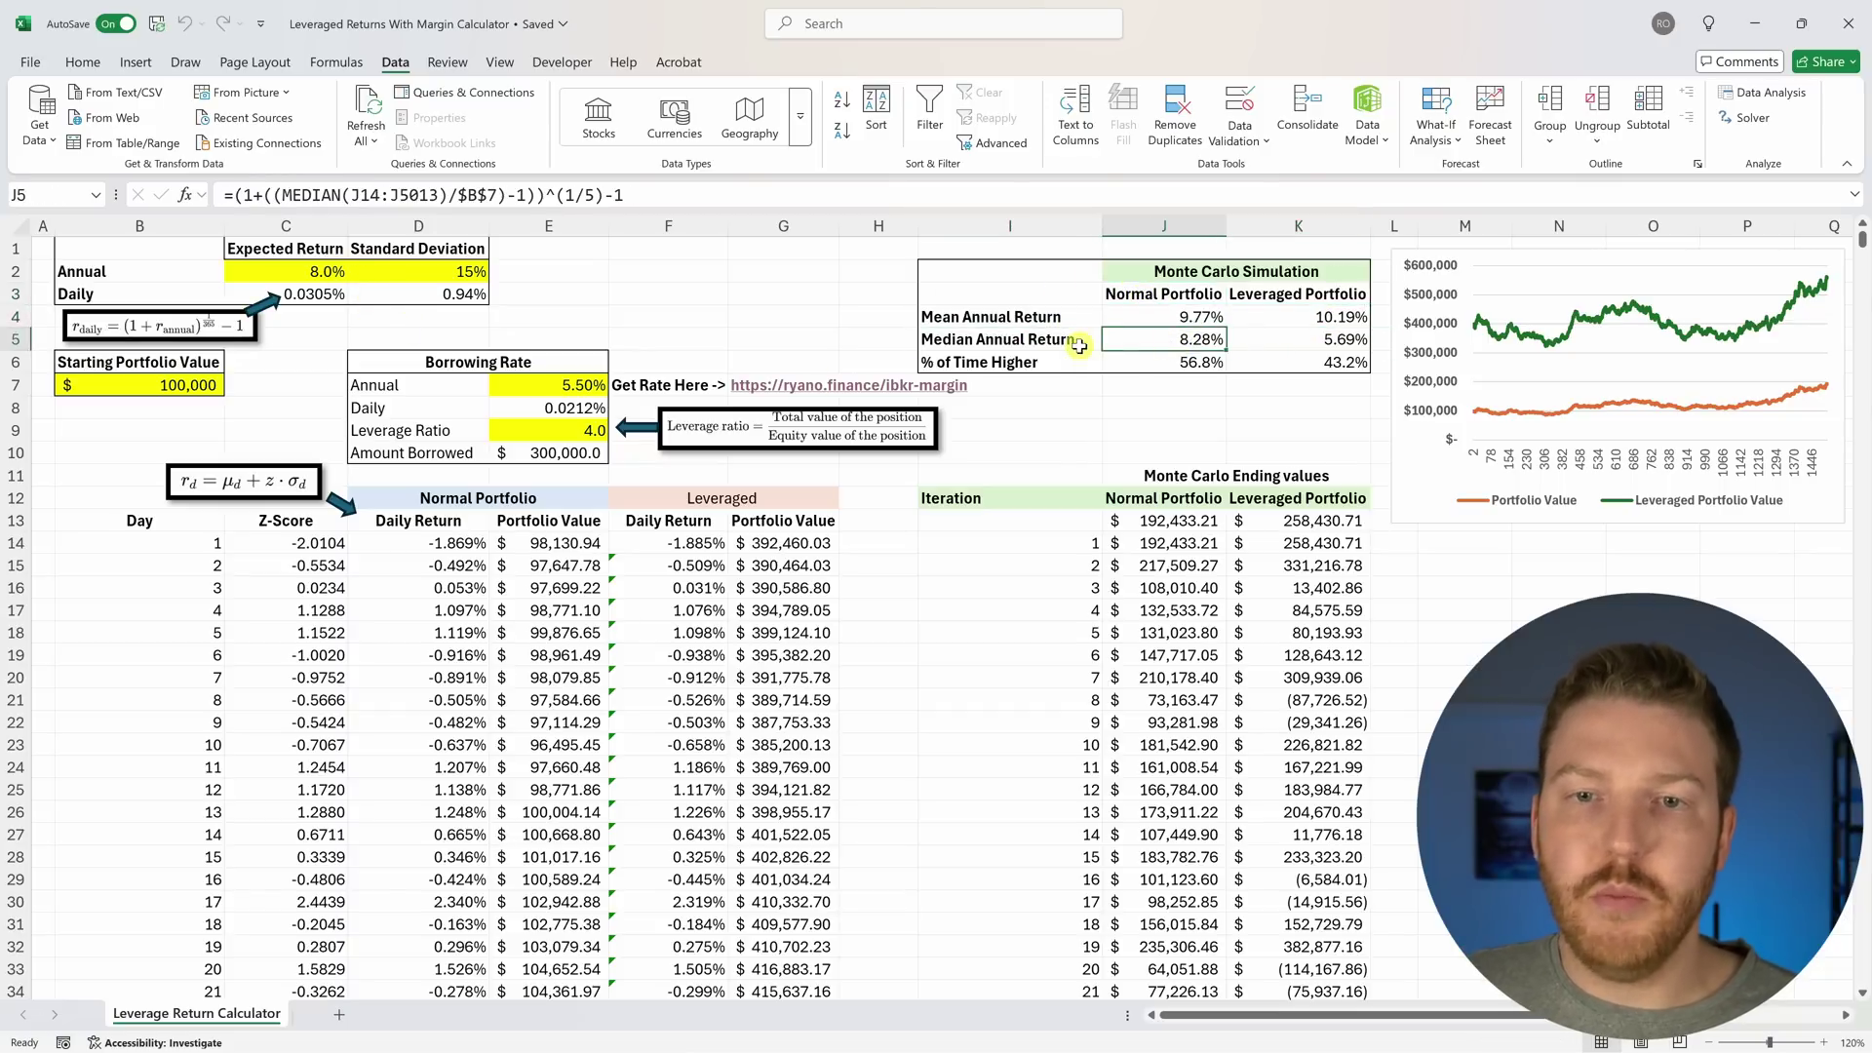
drag(975, 340, 1295, 336)
click(1209, 339)
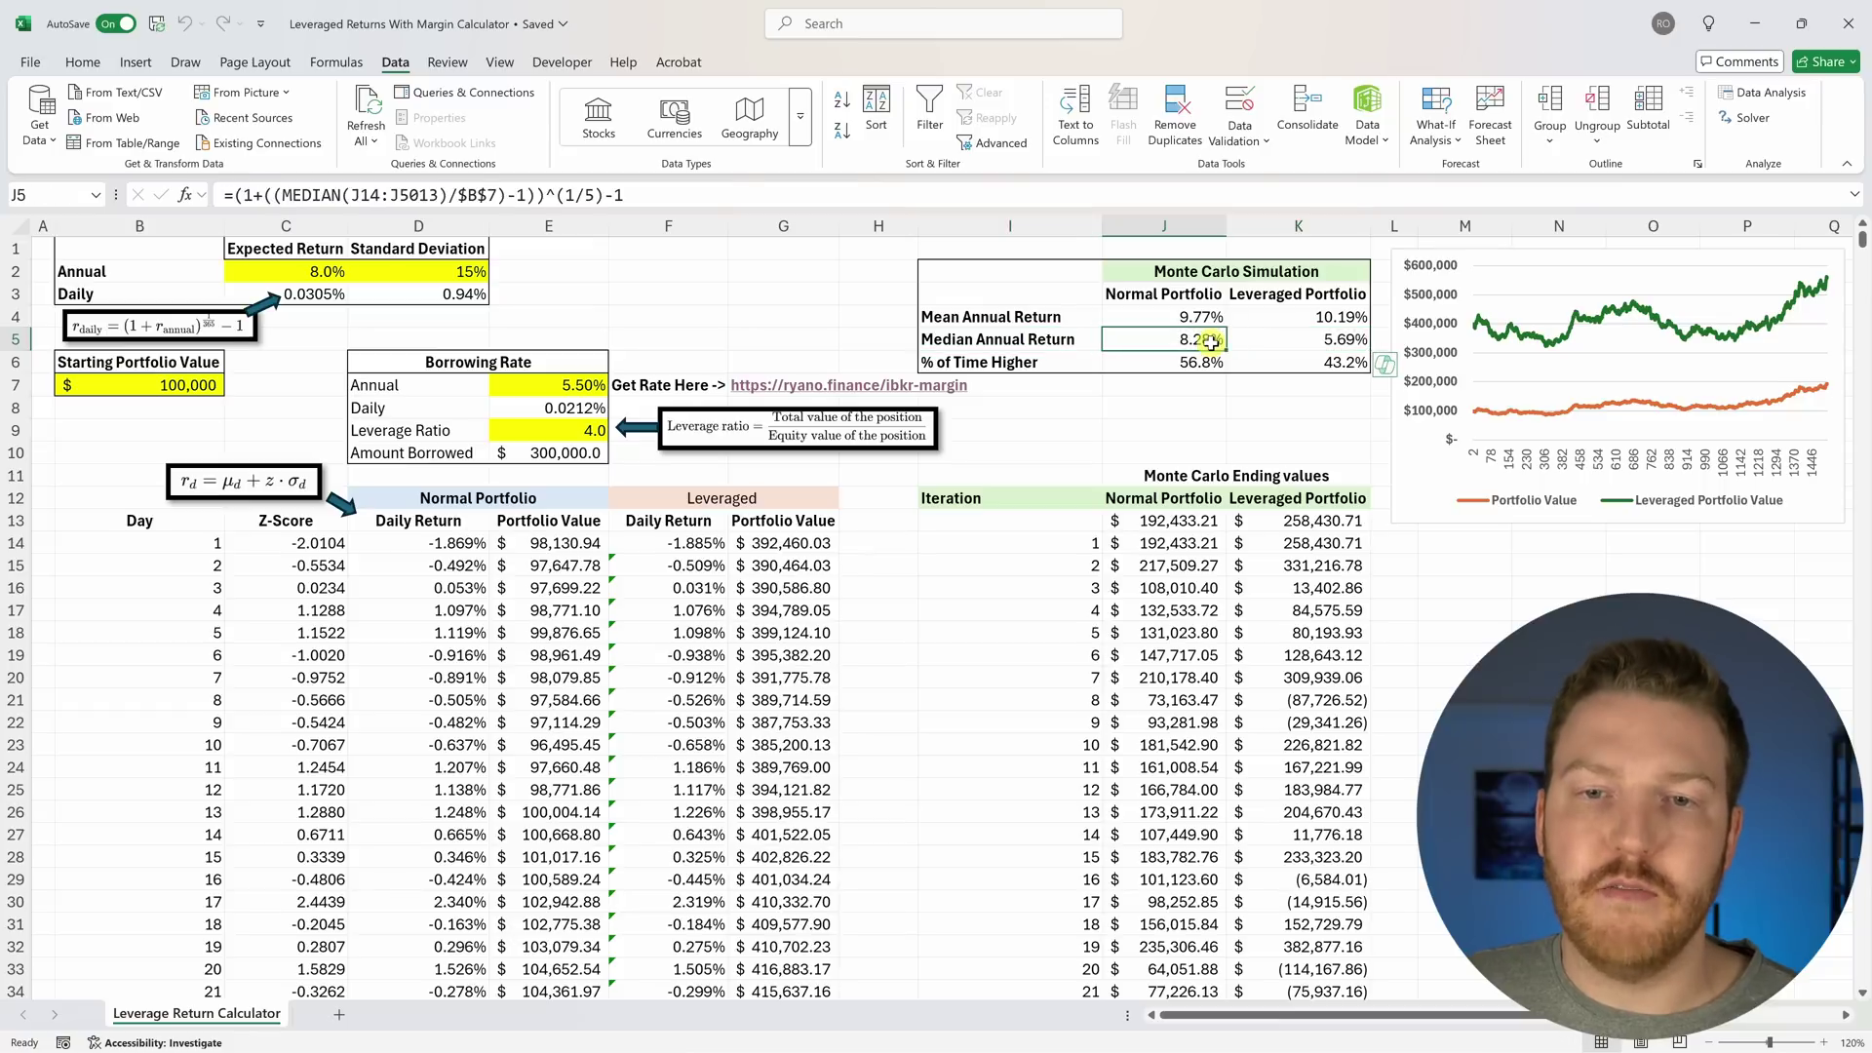
drag(1035, 342, 1277, 338)
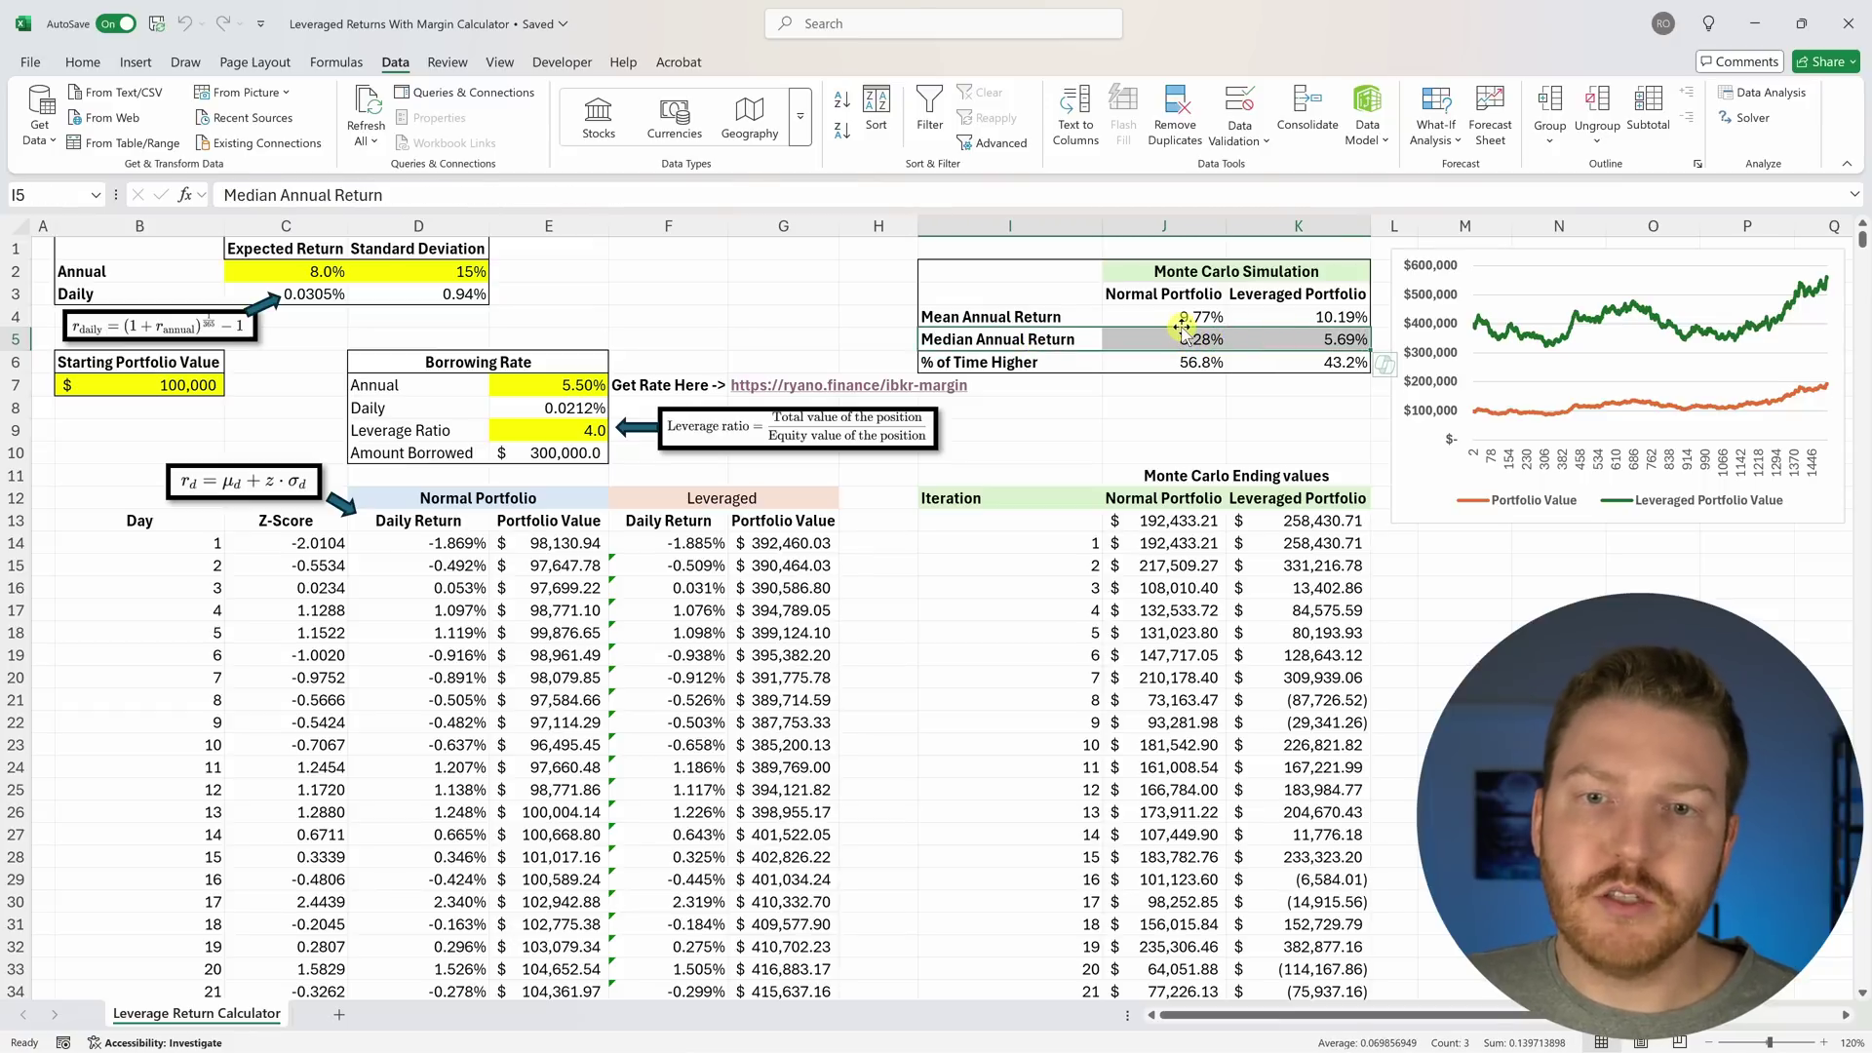
click(1273, 320)
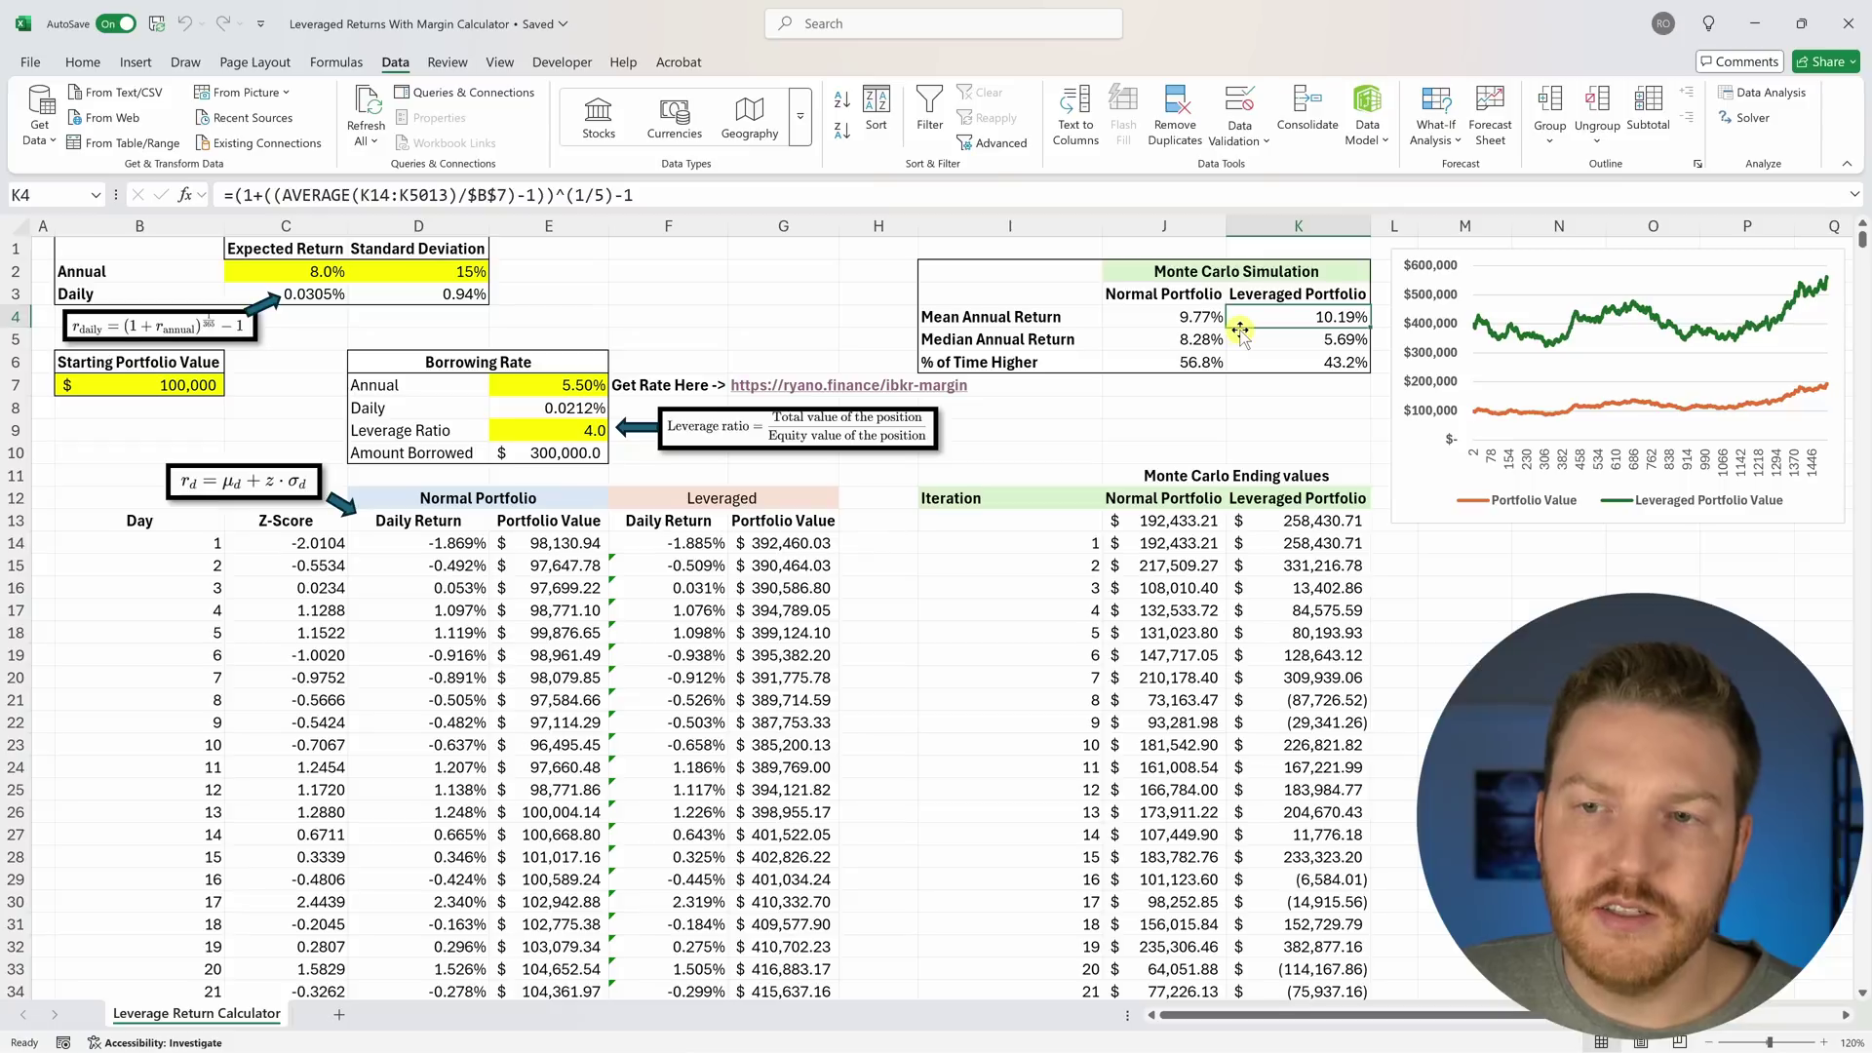
drag(1285, 320, 1089, 308)
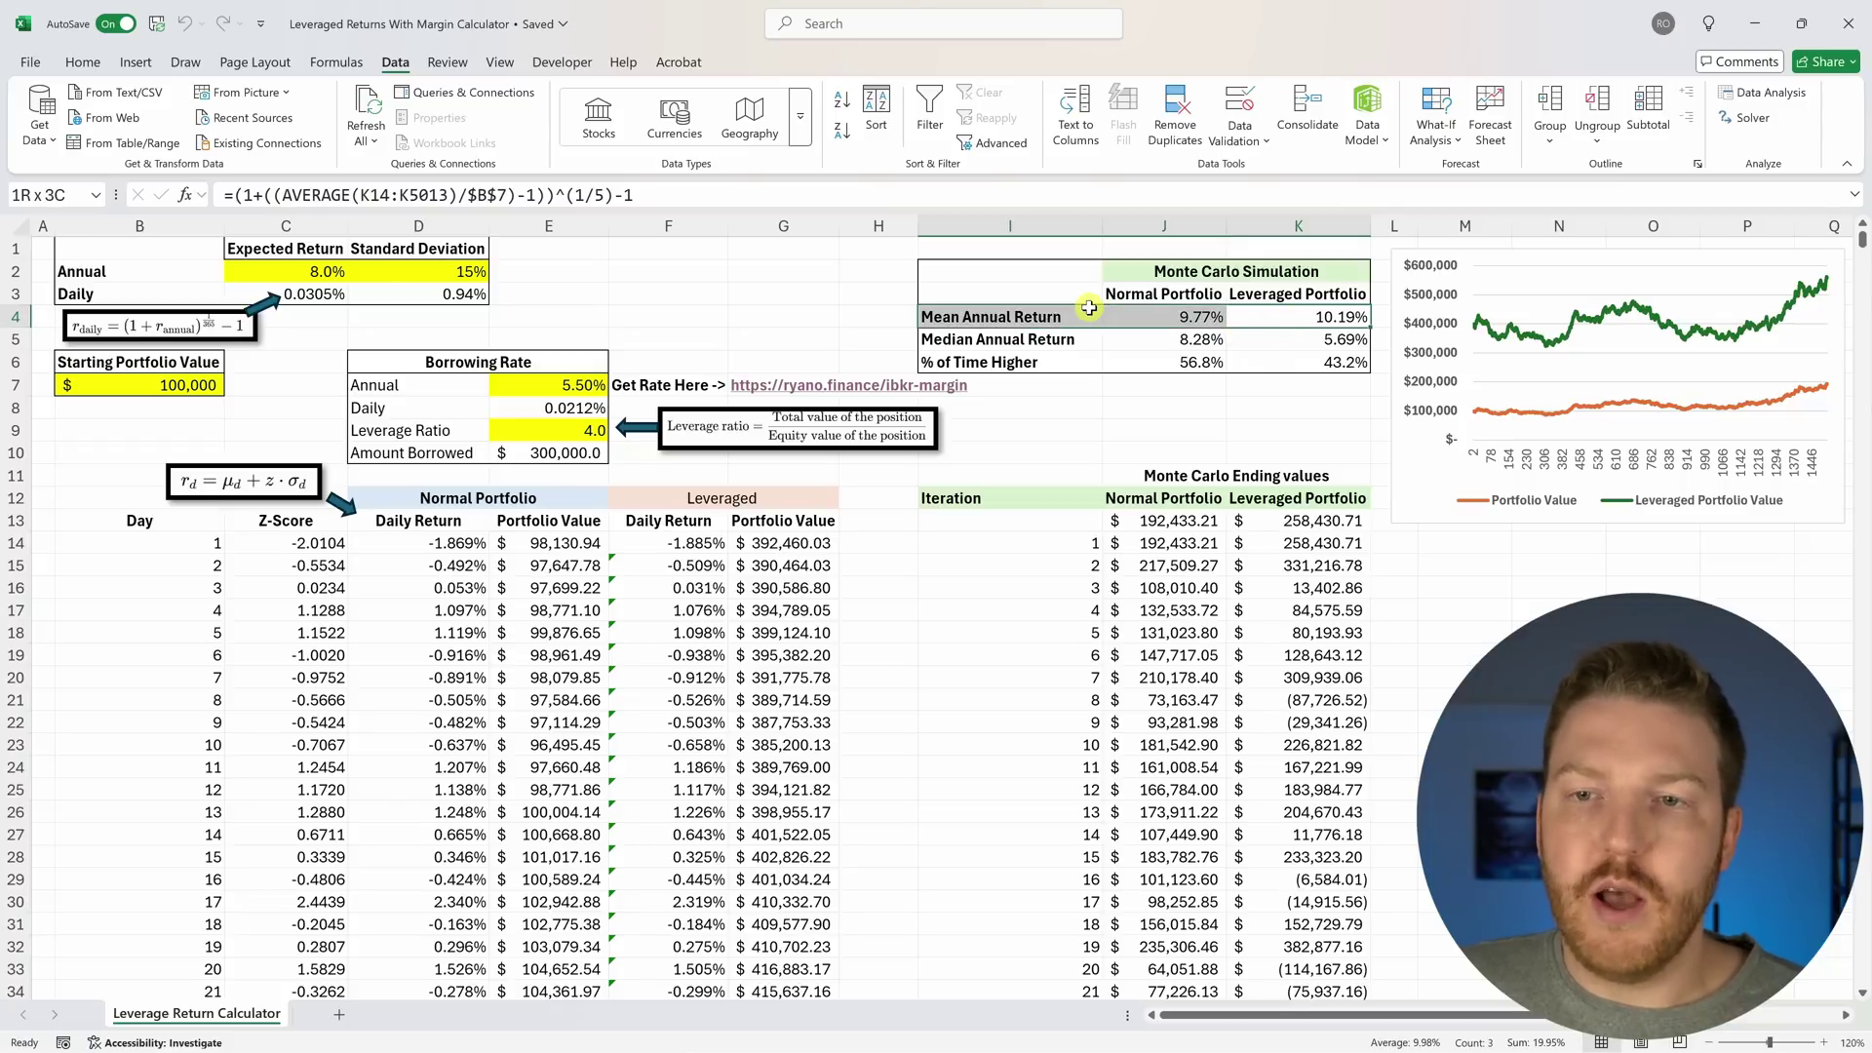
drag(1312, 341, 1048, 336)
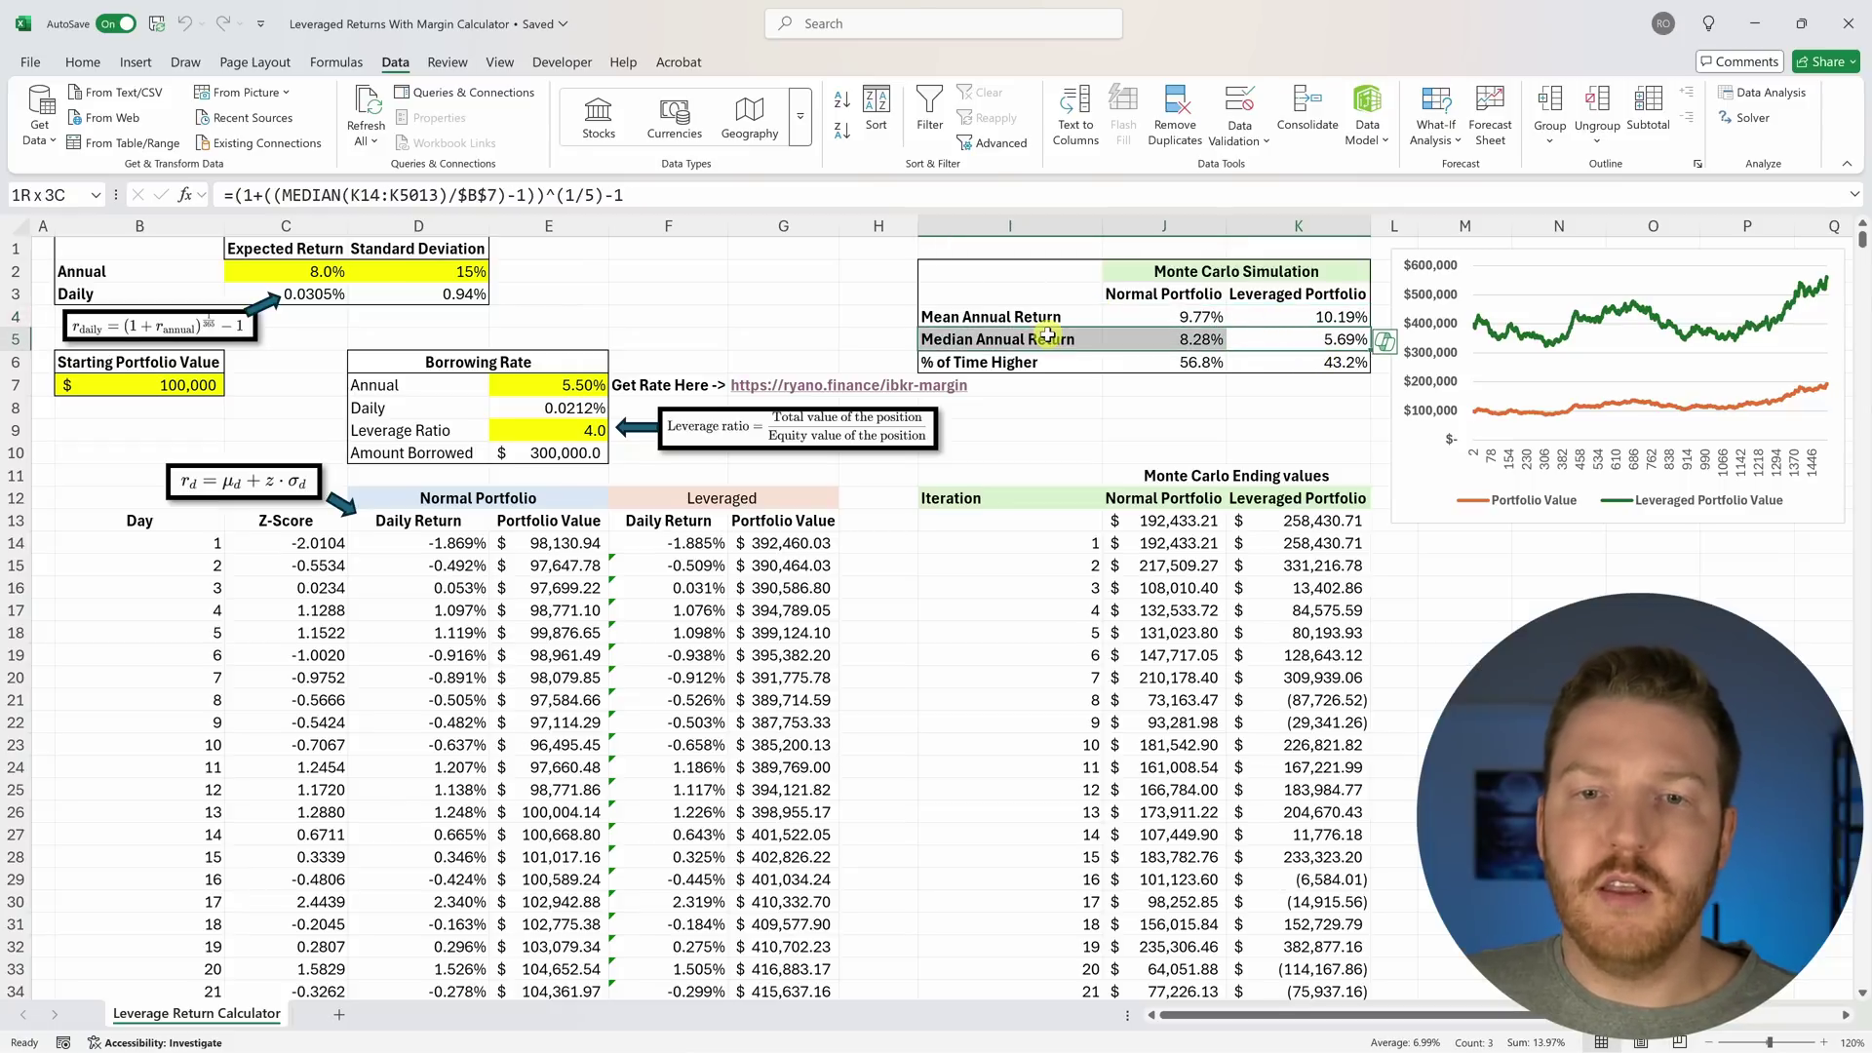
drag(1297, 317, 1063, 325)
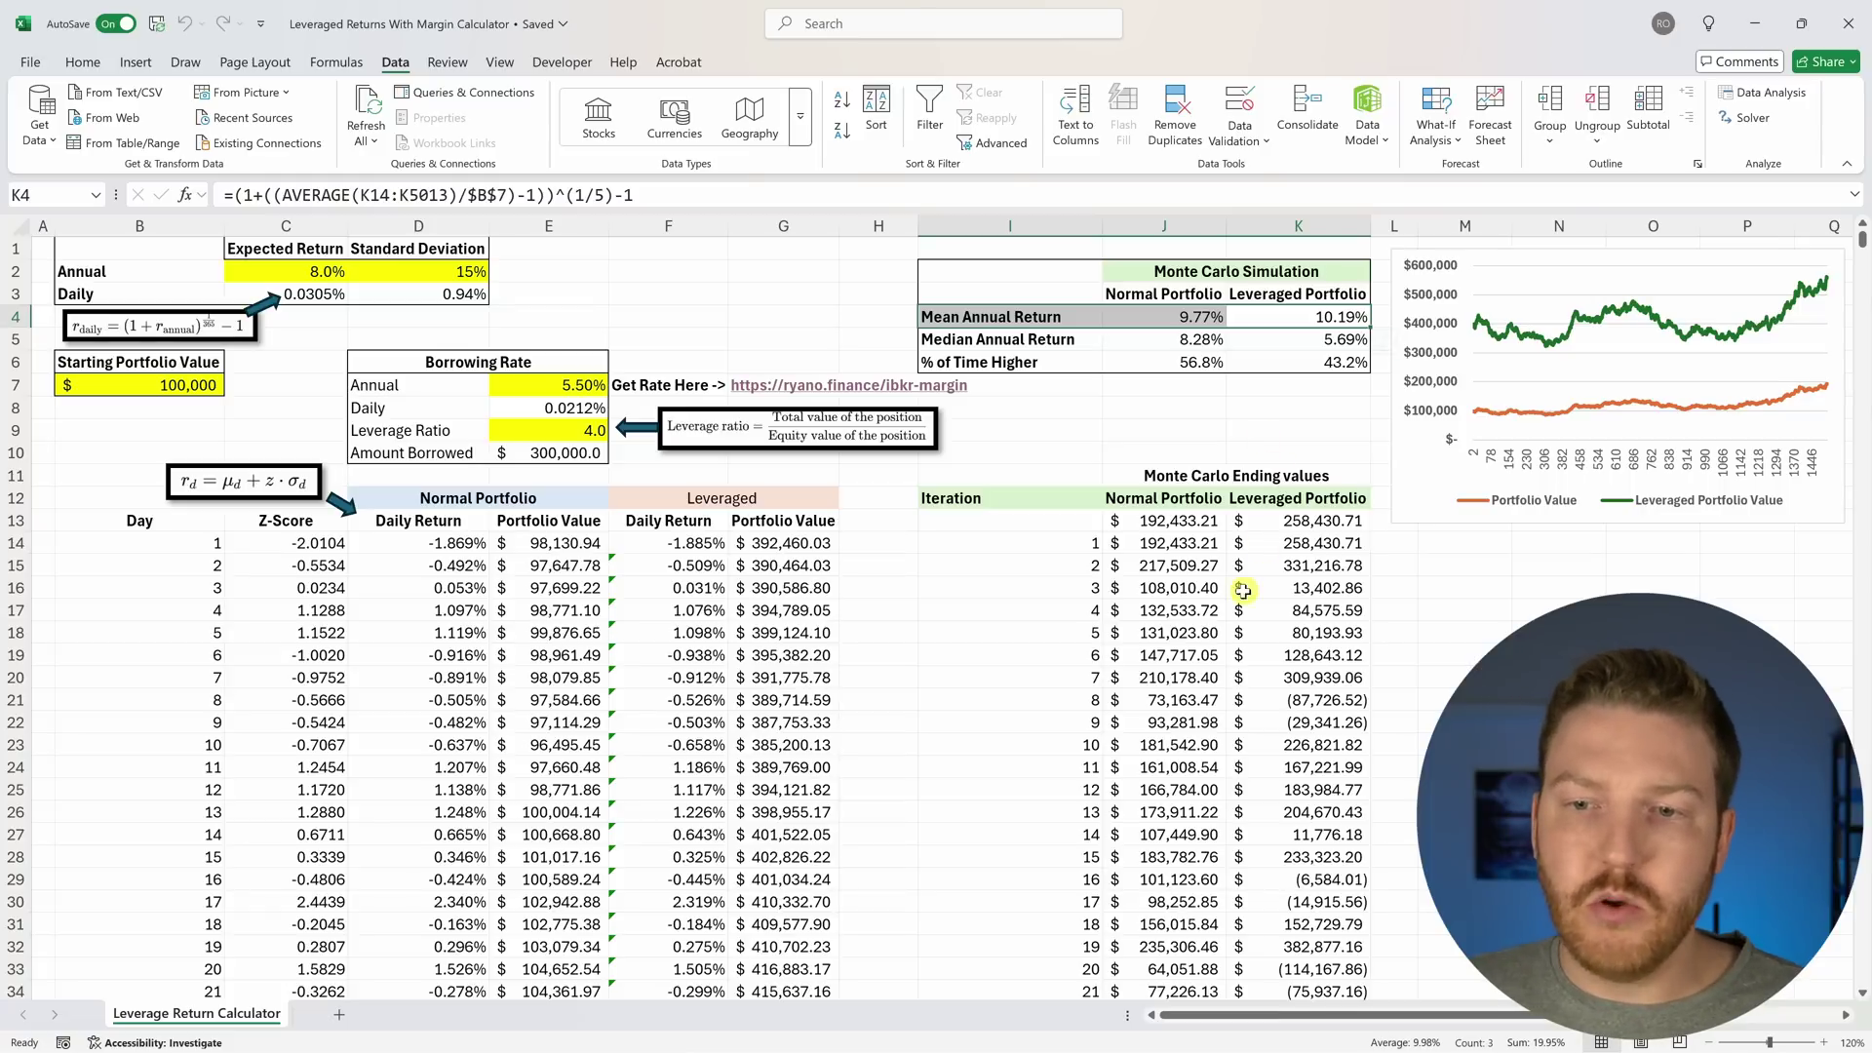
click(1253, 367)
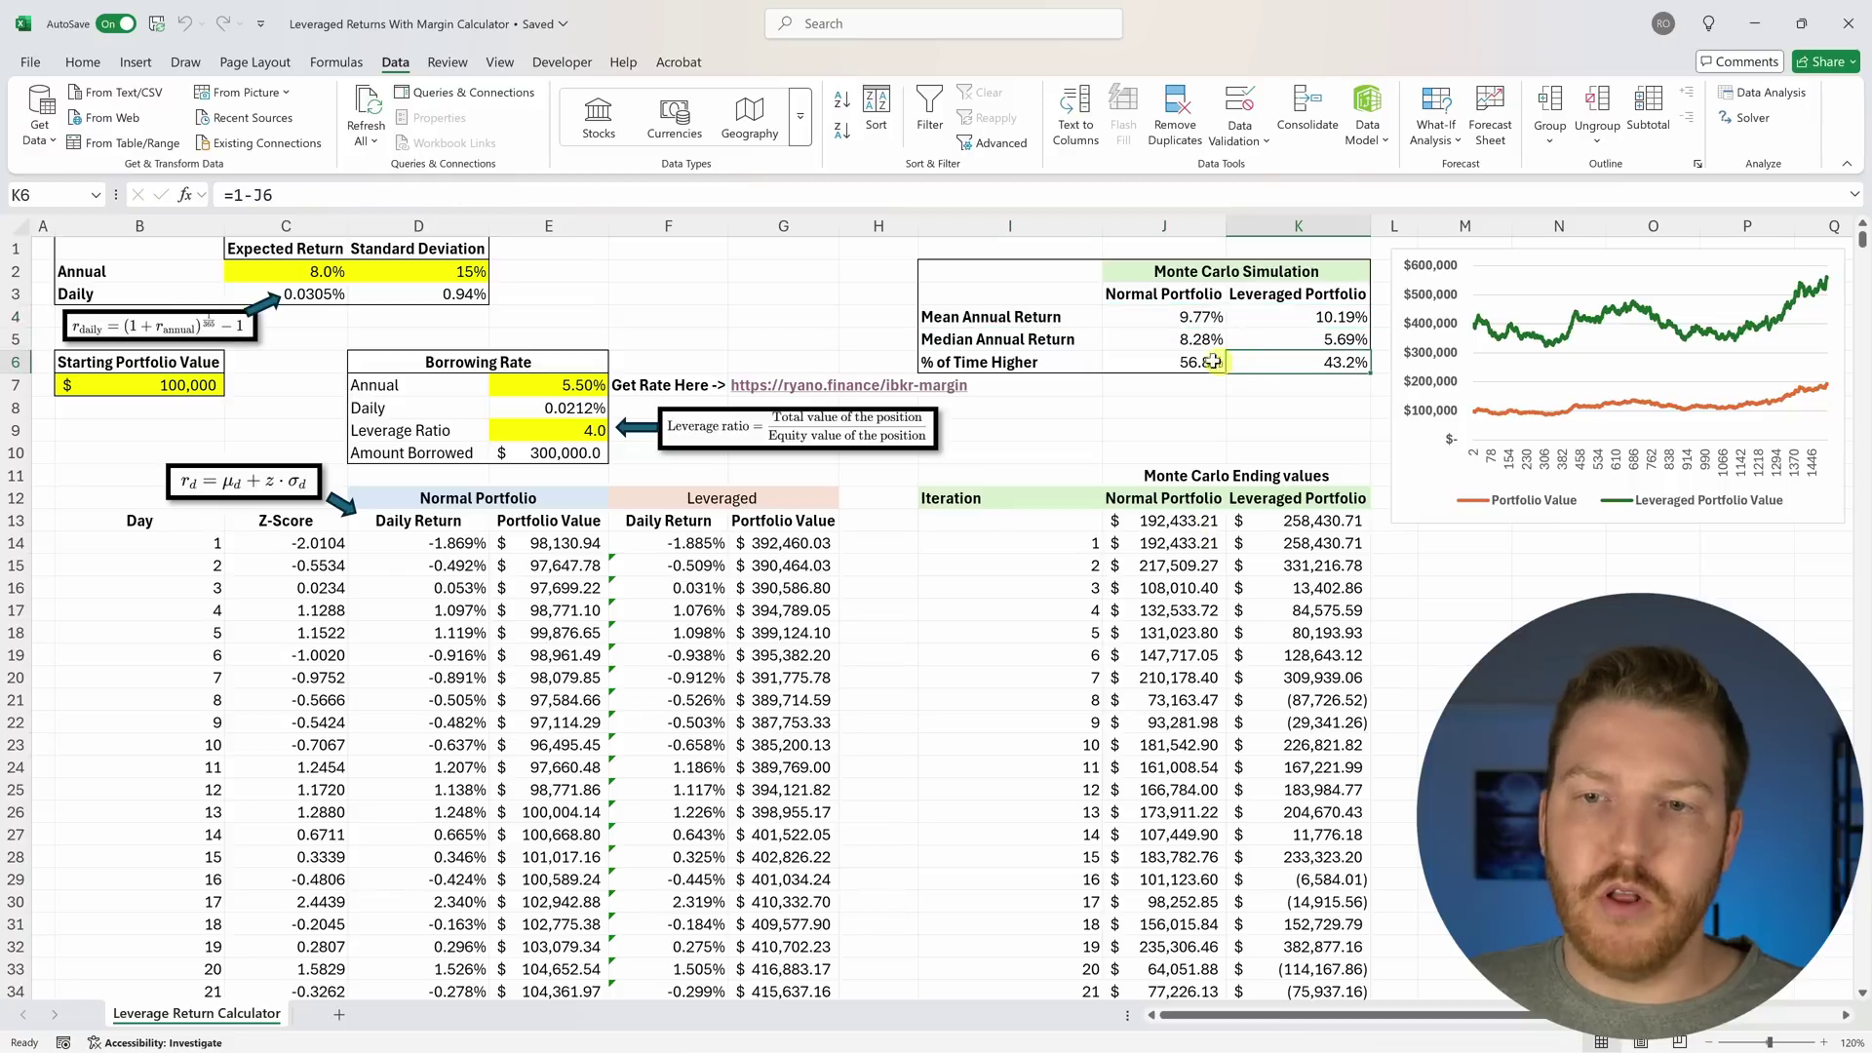
click(1199, 364)
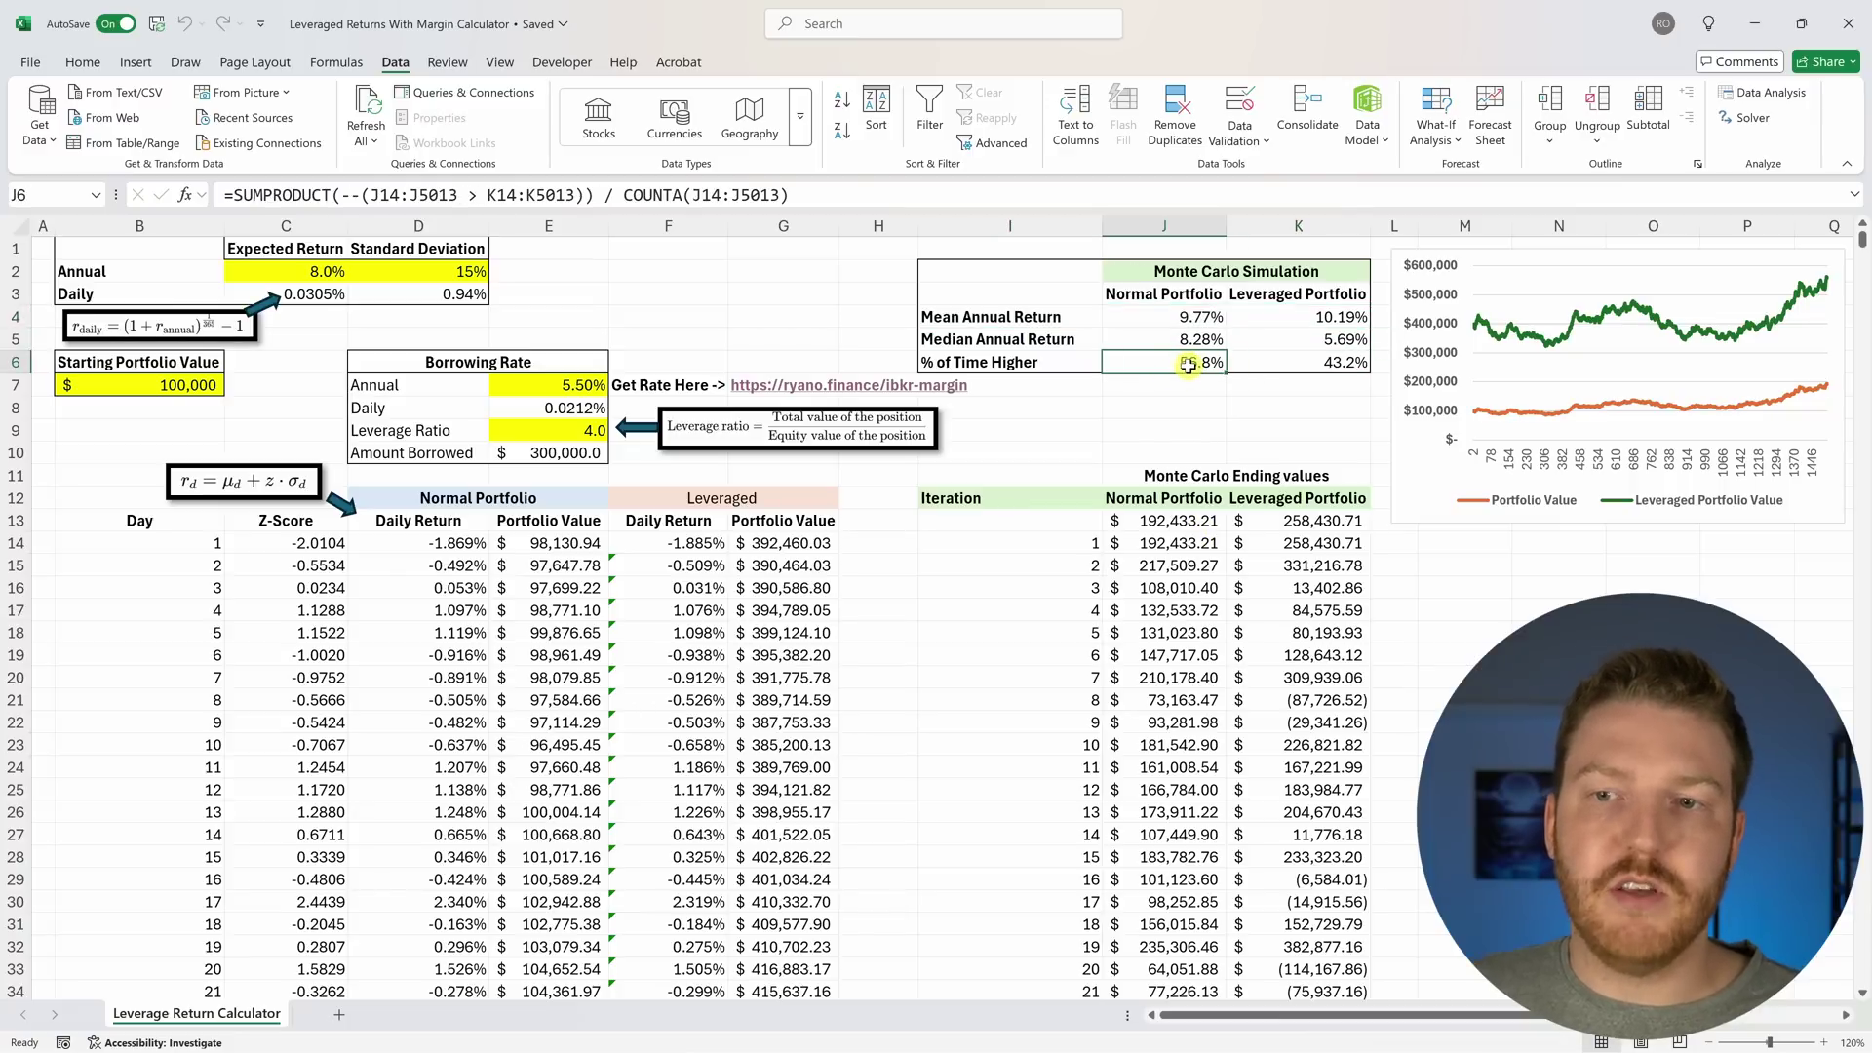
click(1345, 367)
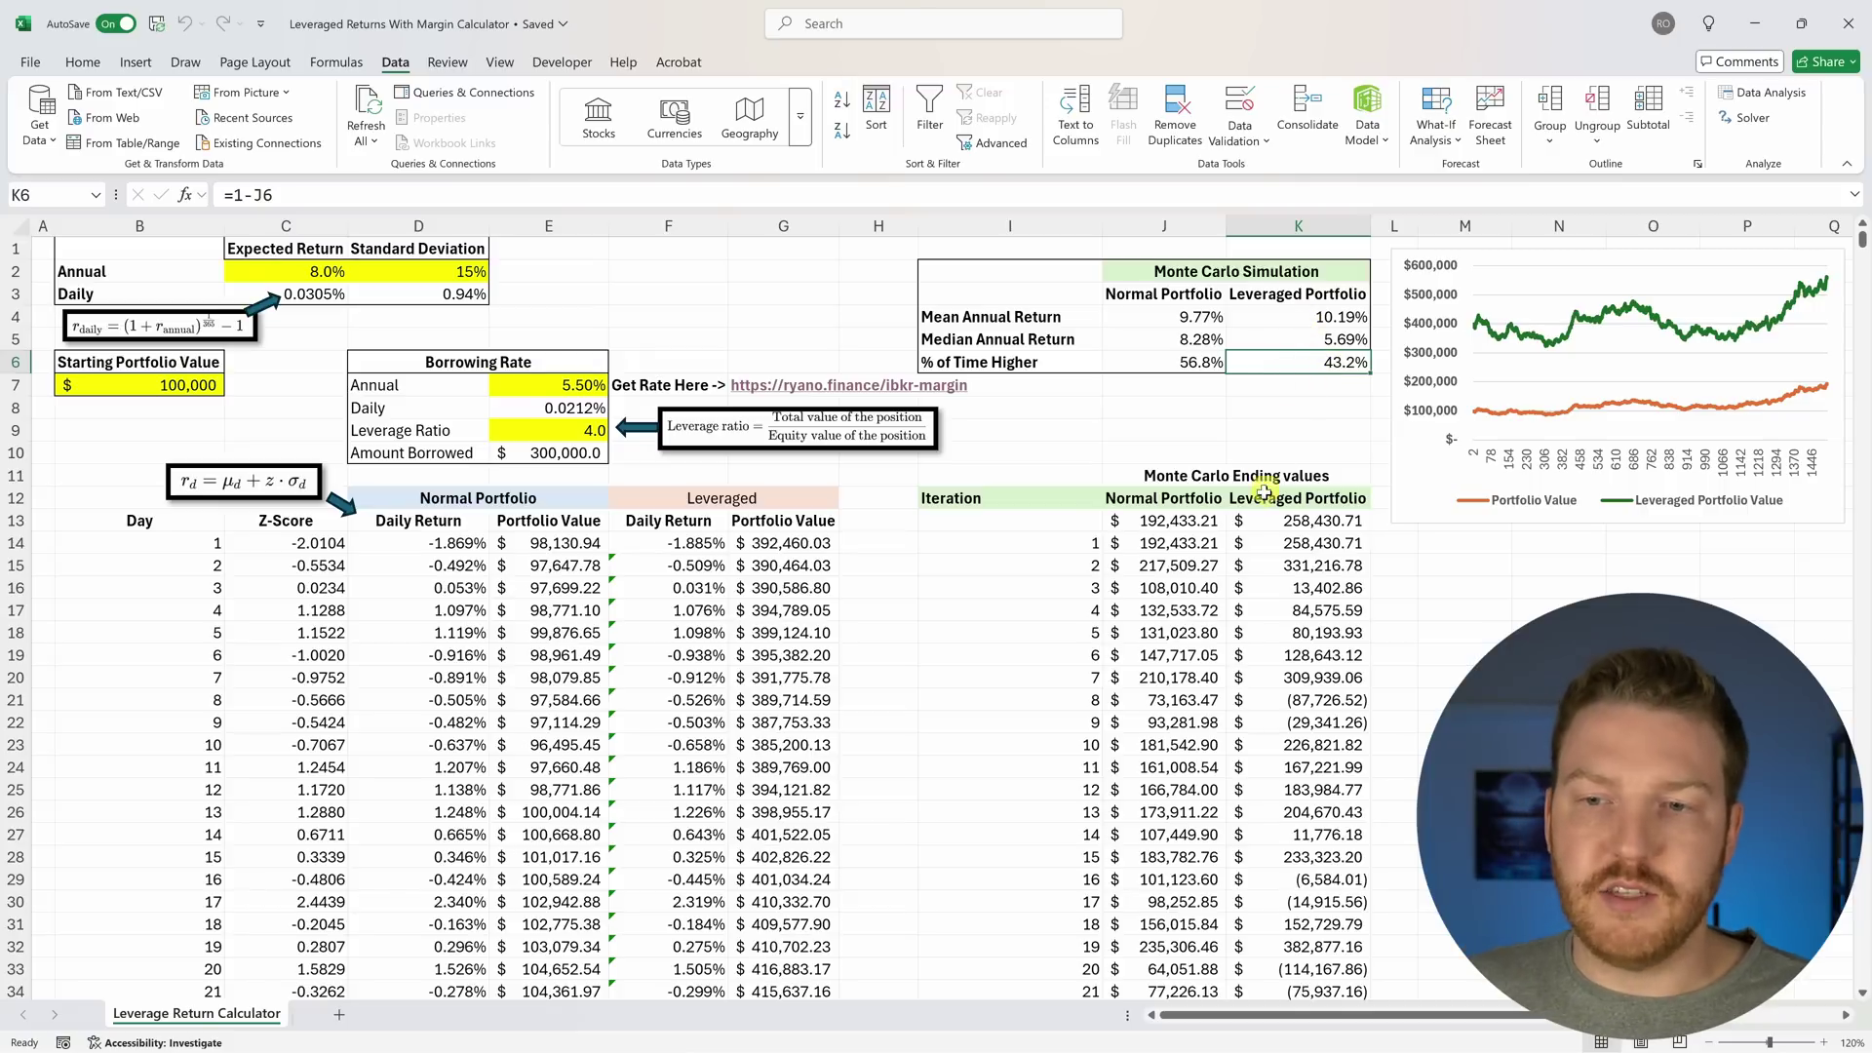
click(1291, 296)
click(1292, 317)
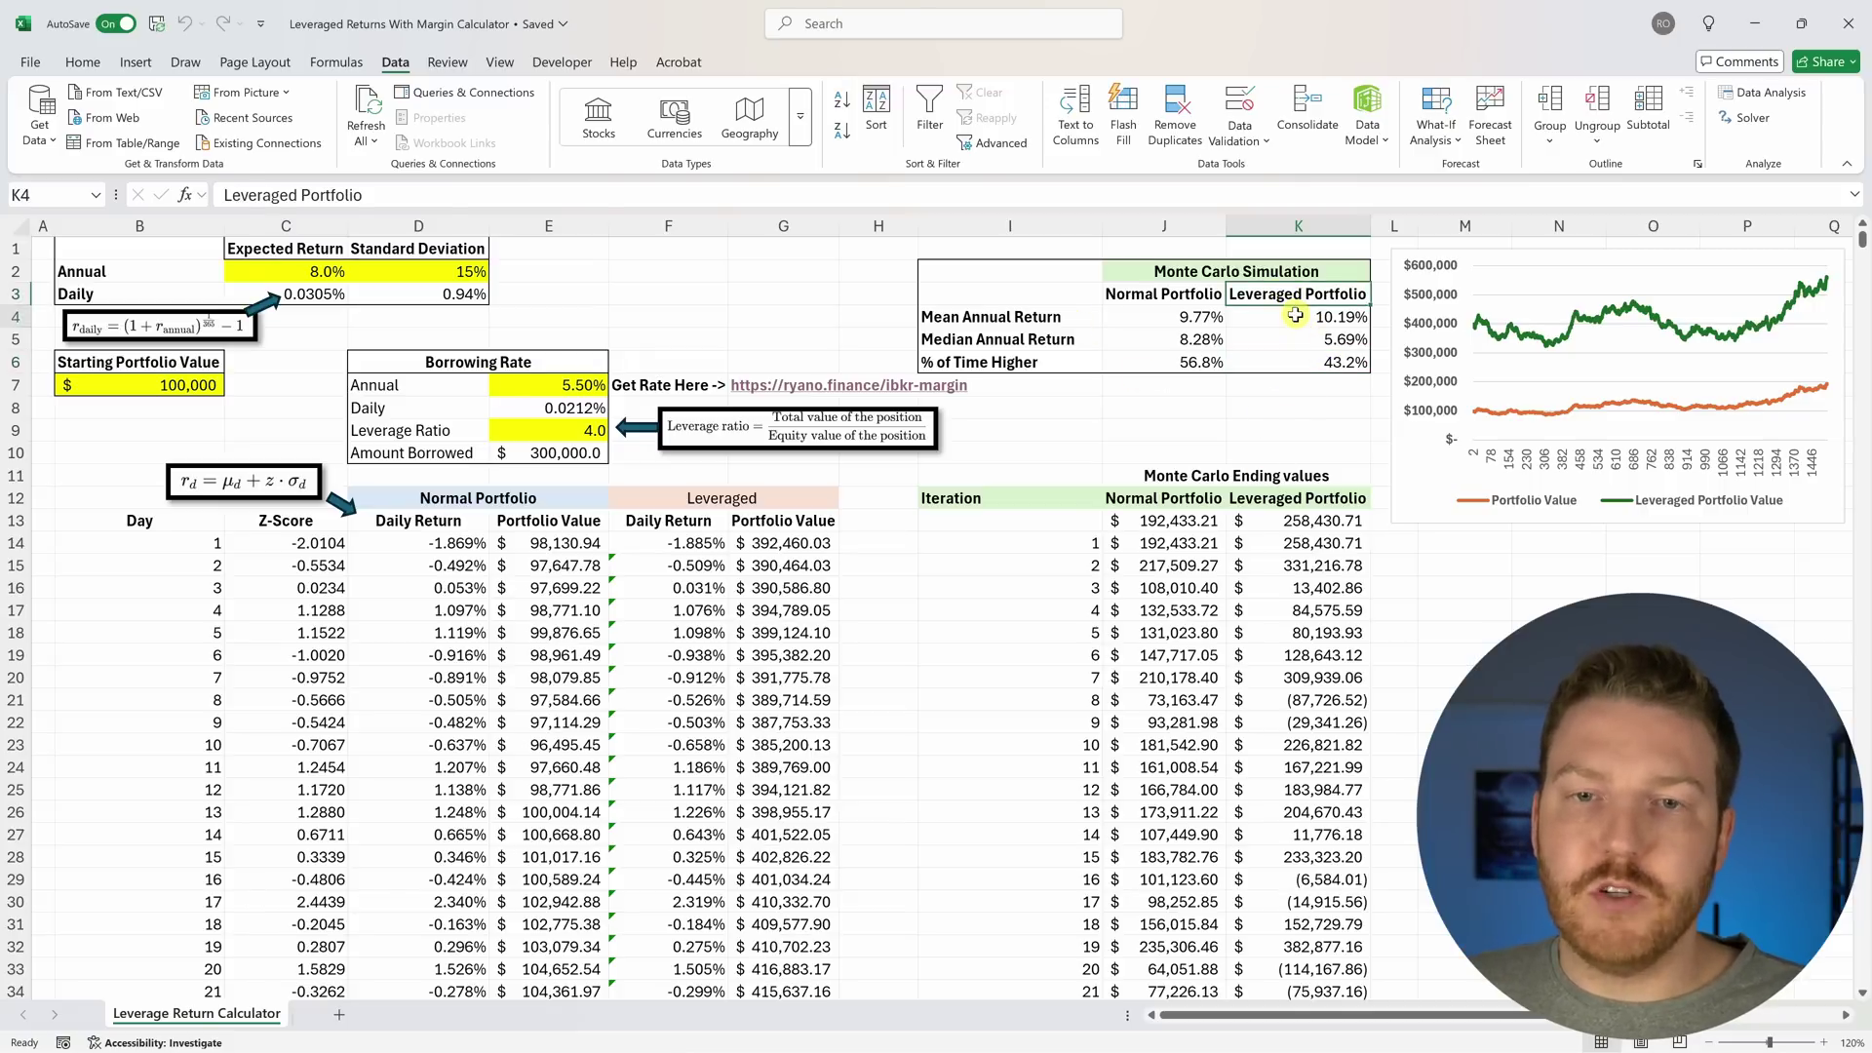
click(1168, 301)
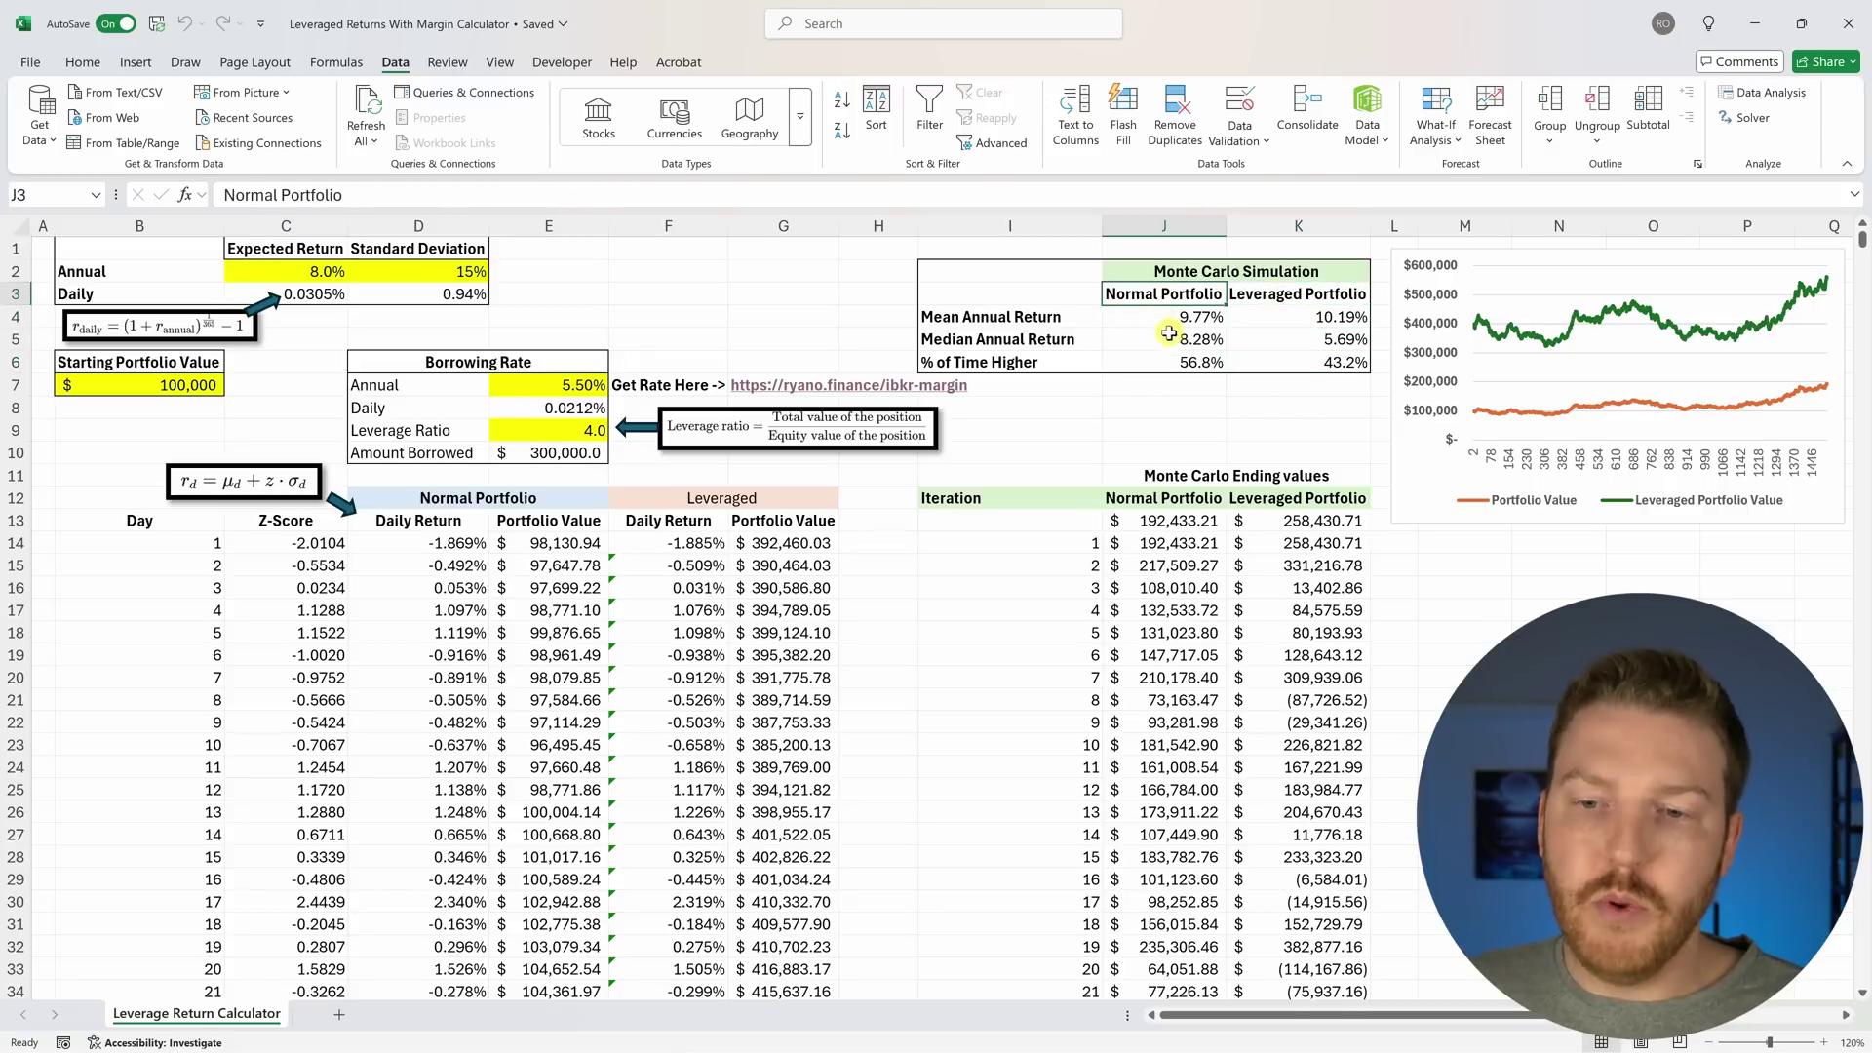
click(1198, 564)
drag(1192, 546, 1268, 544)
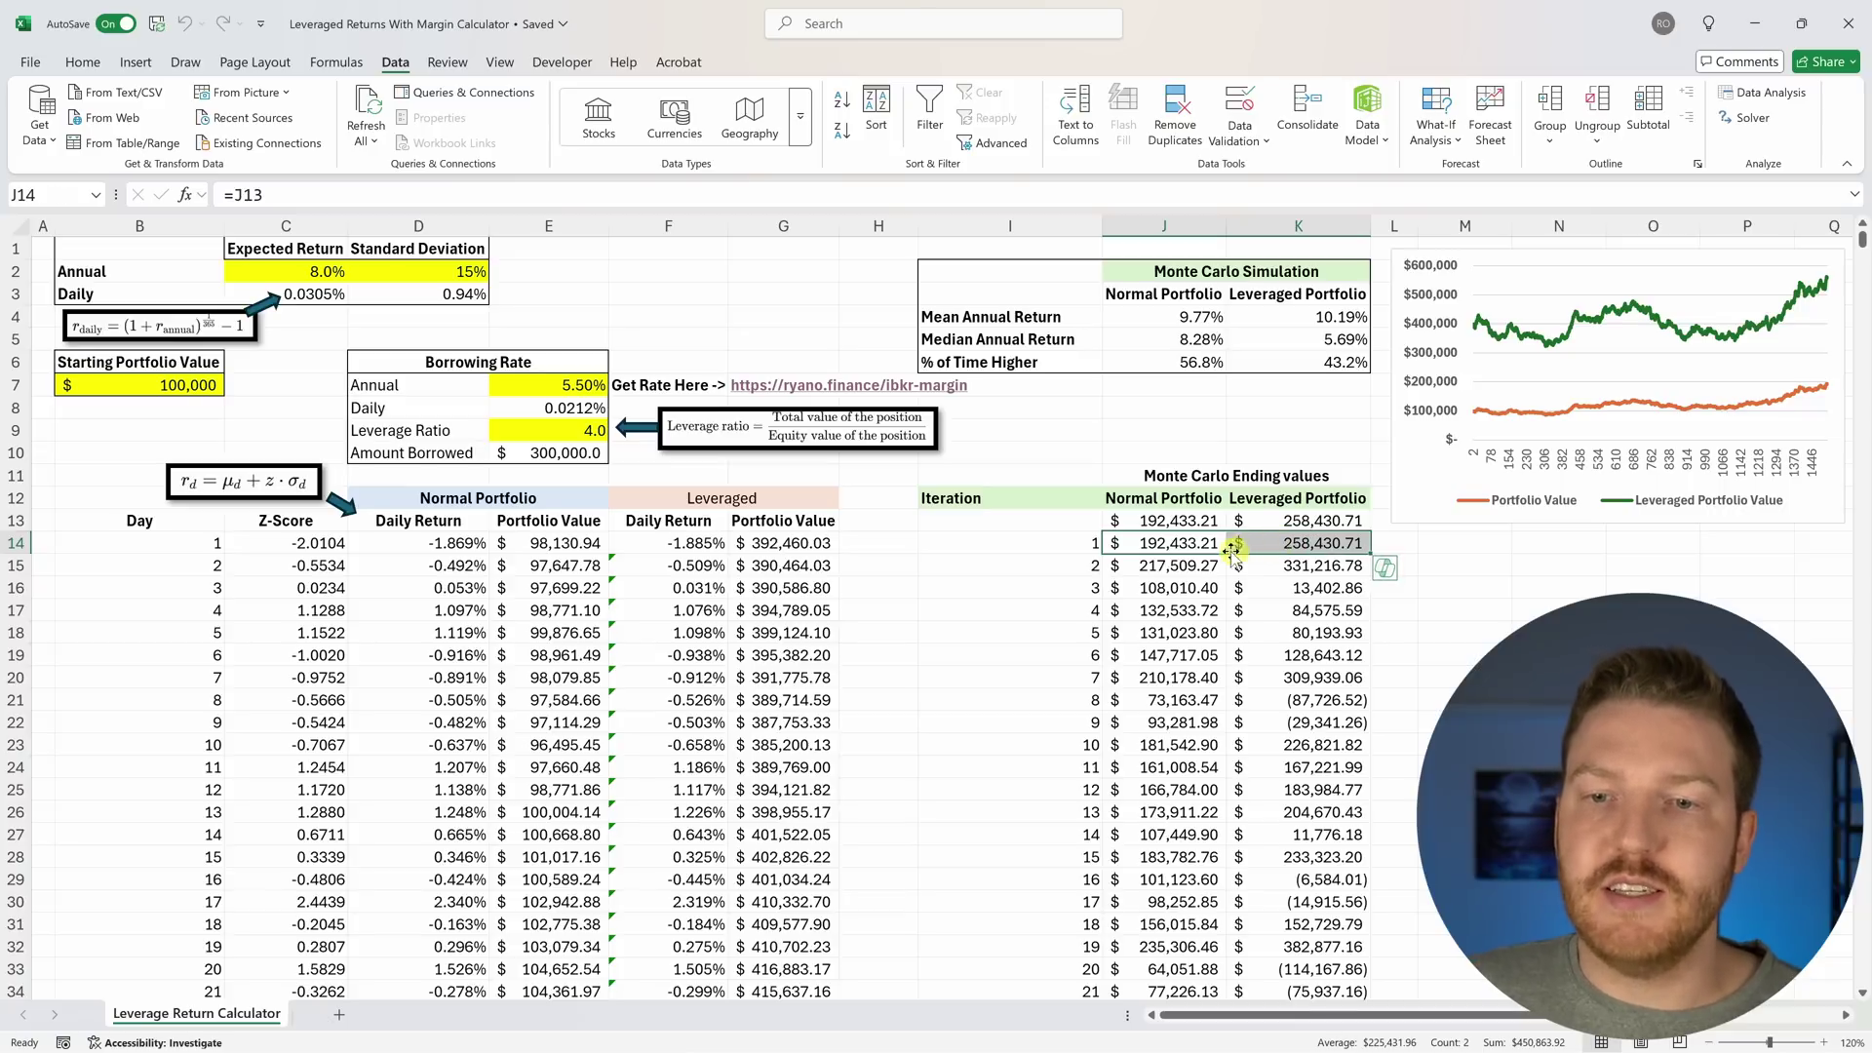
drag(1191, 566, 1261, 568)
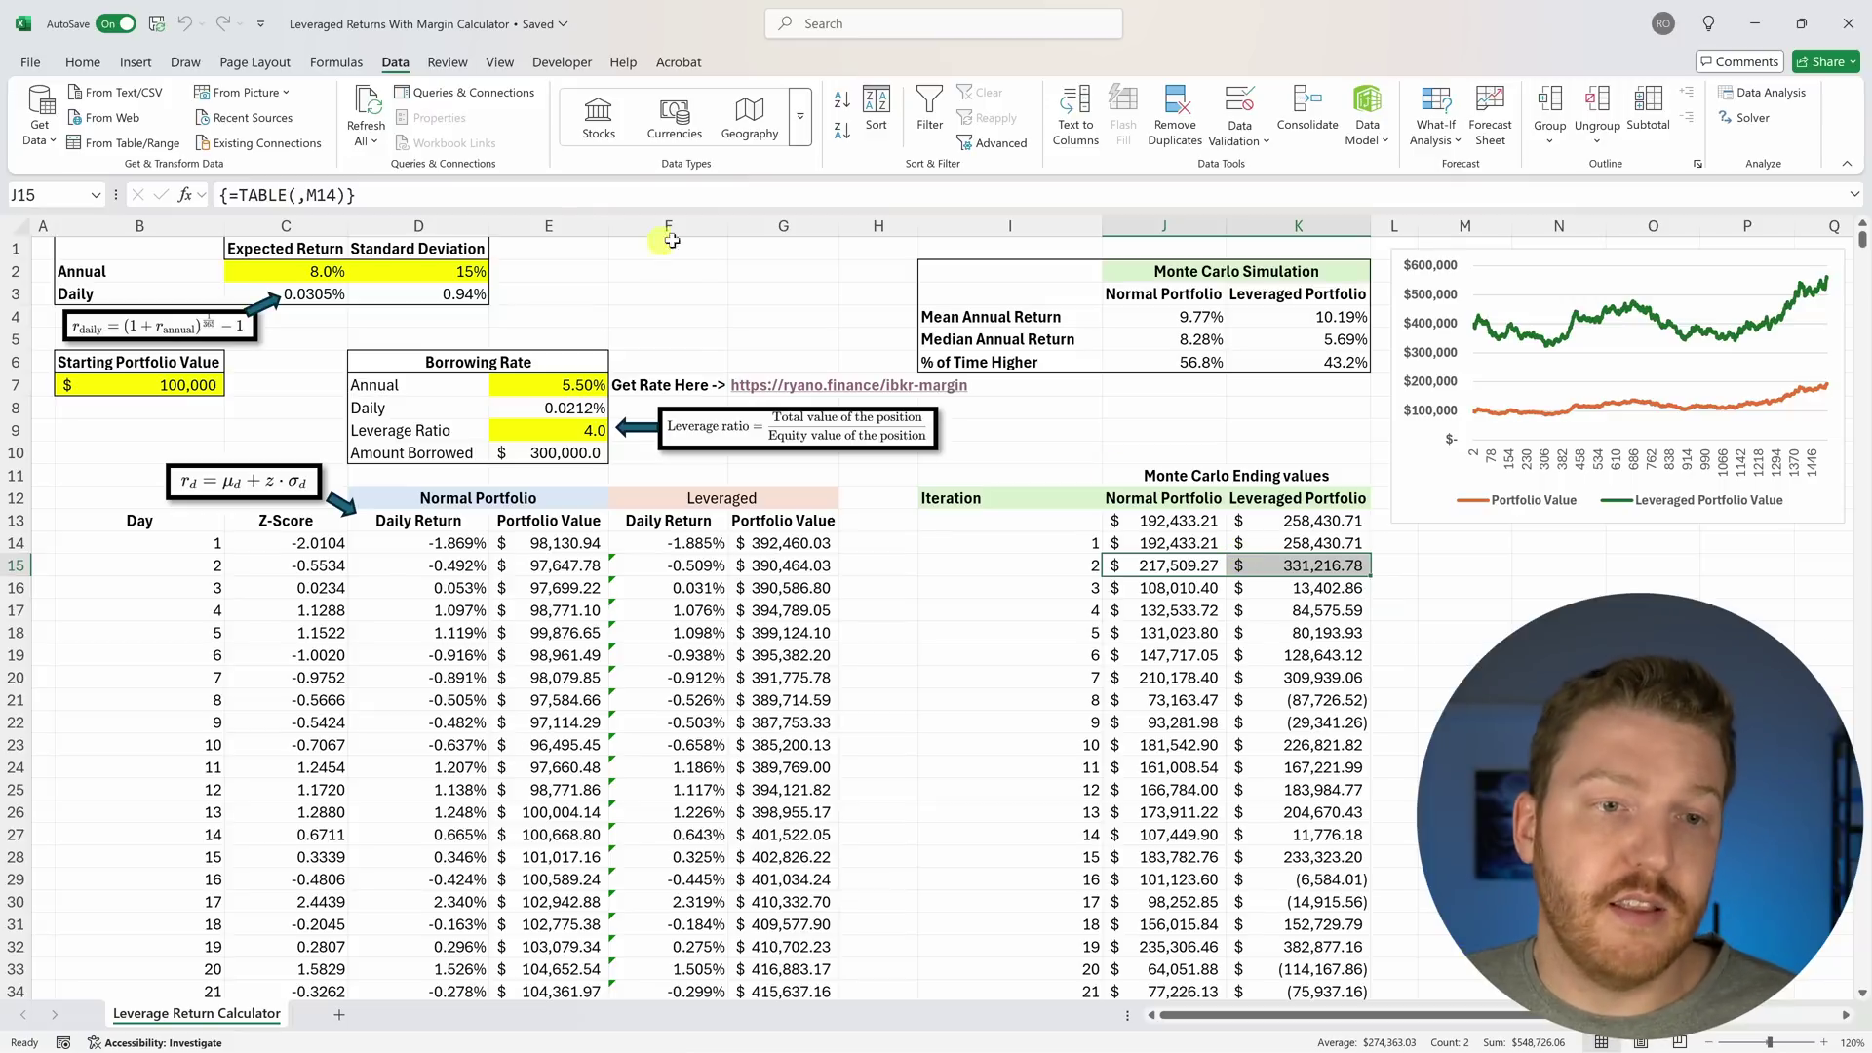
click(523, 458)
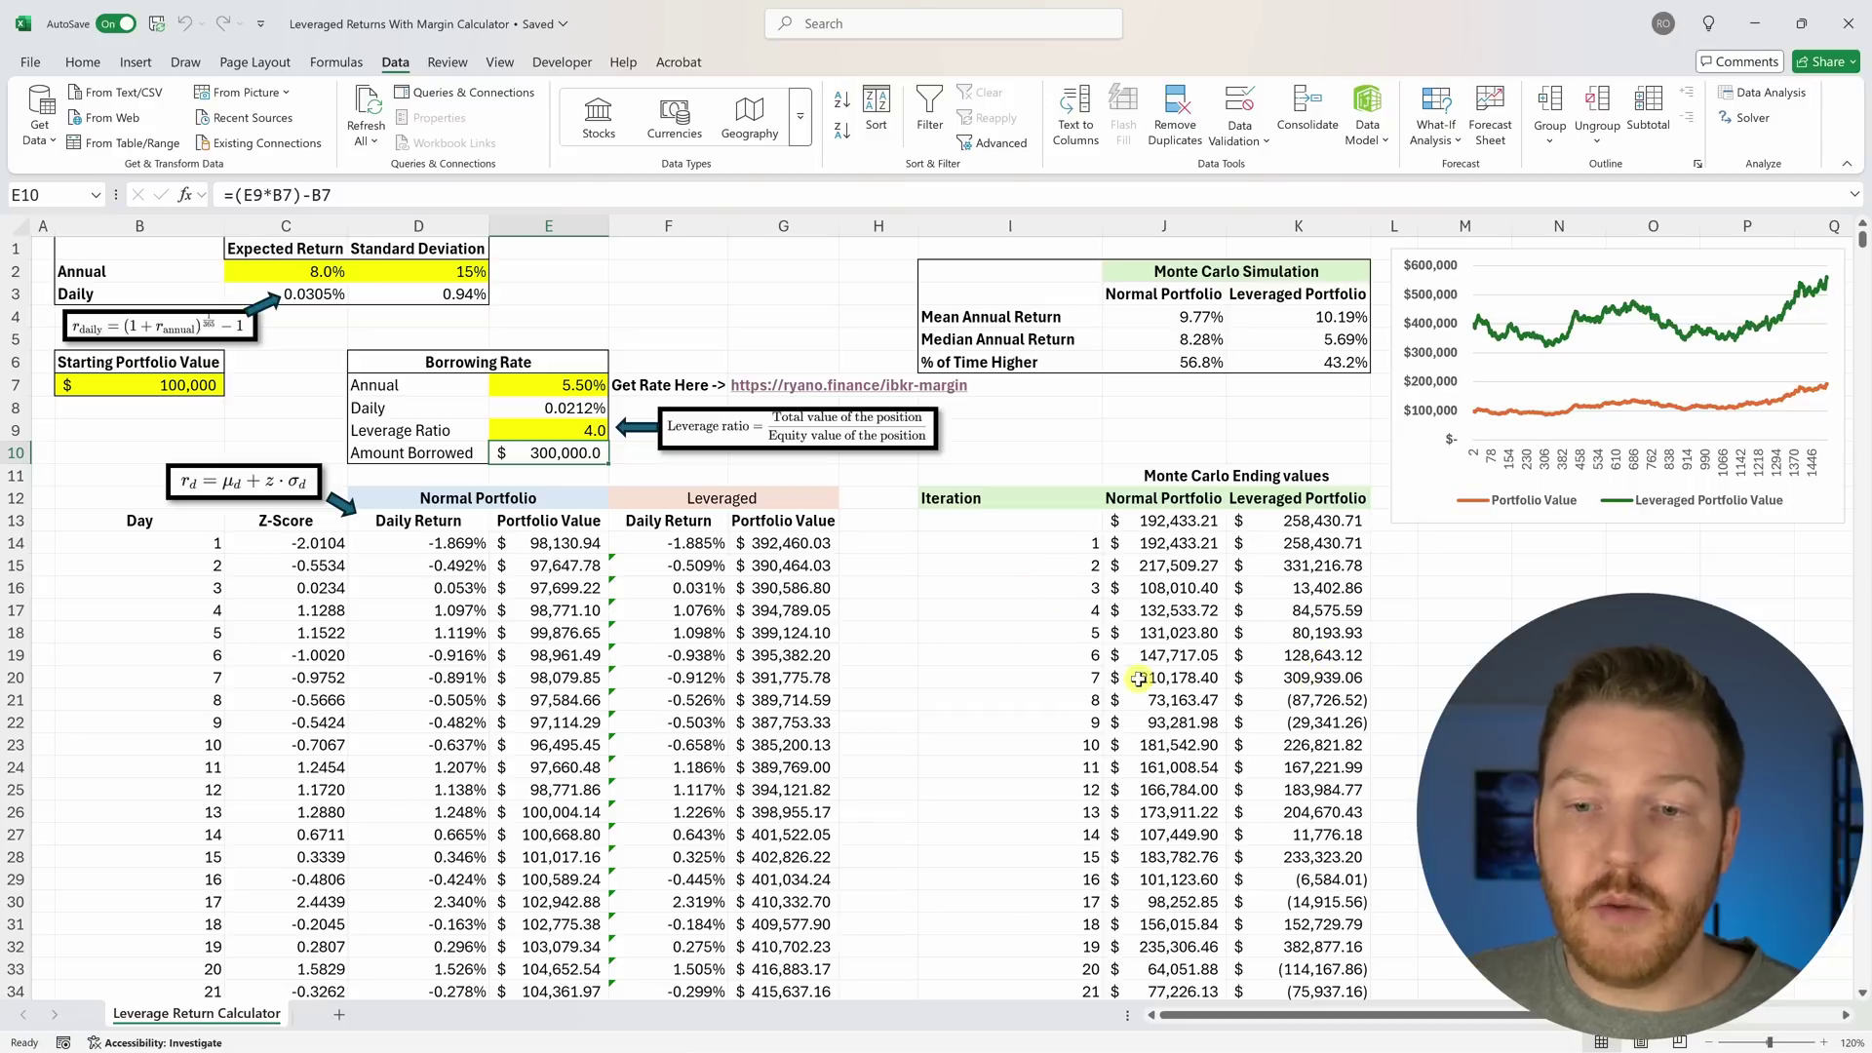
click(1270, 698)
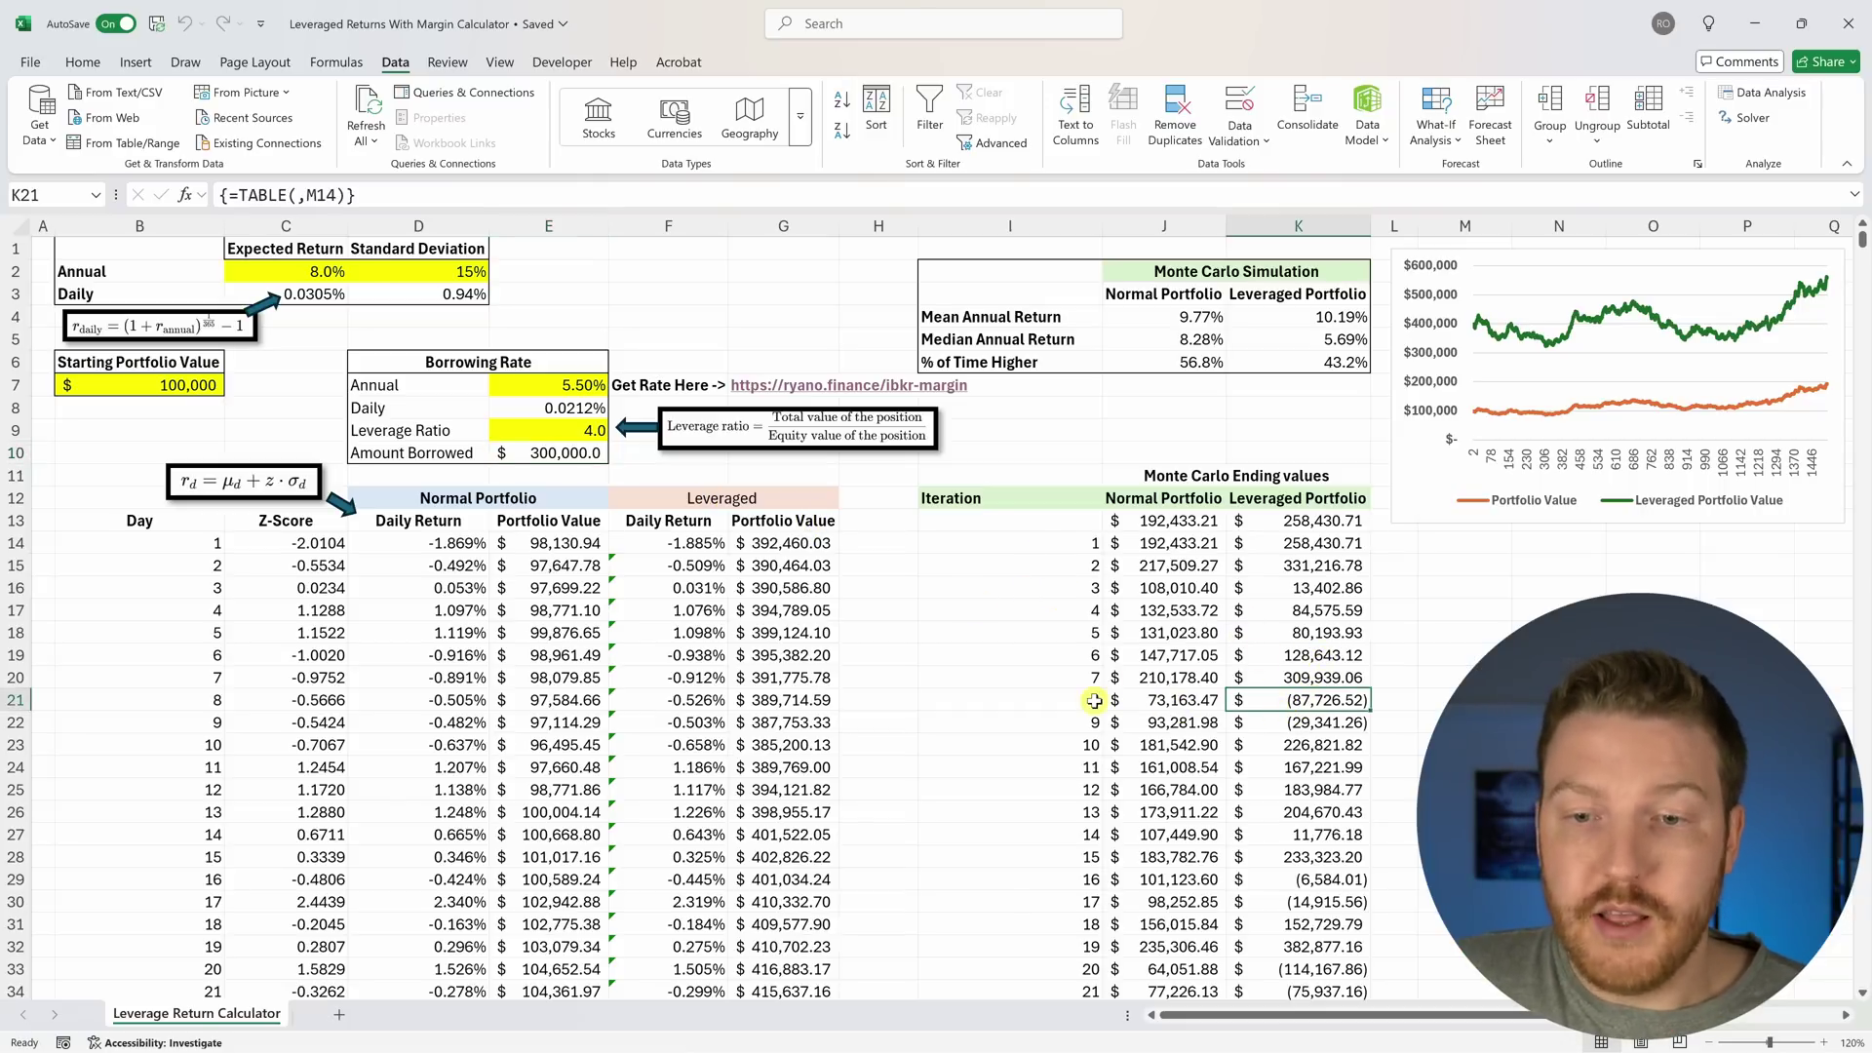
drag(1092, 700, 1323, 702)
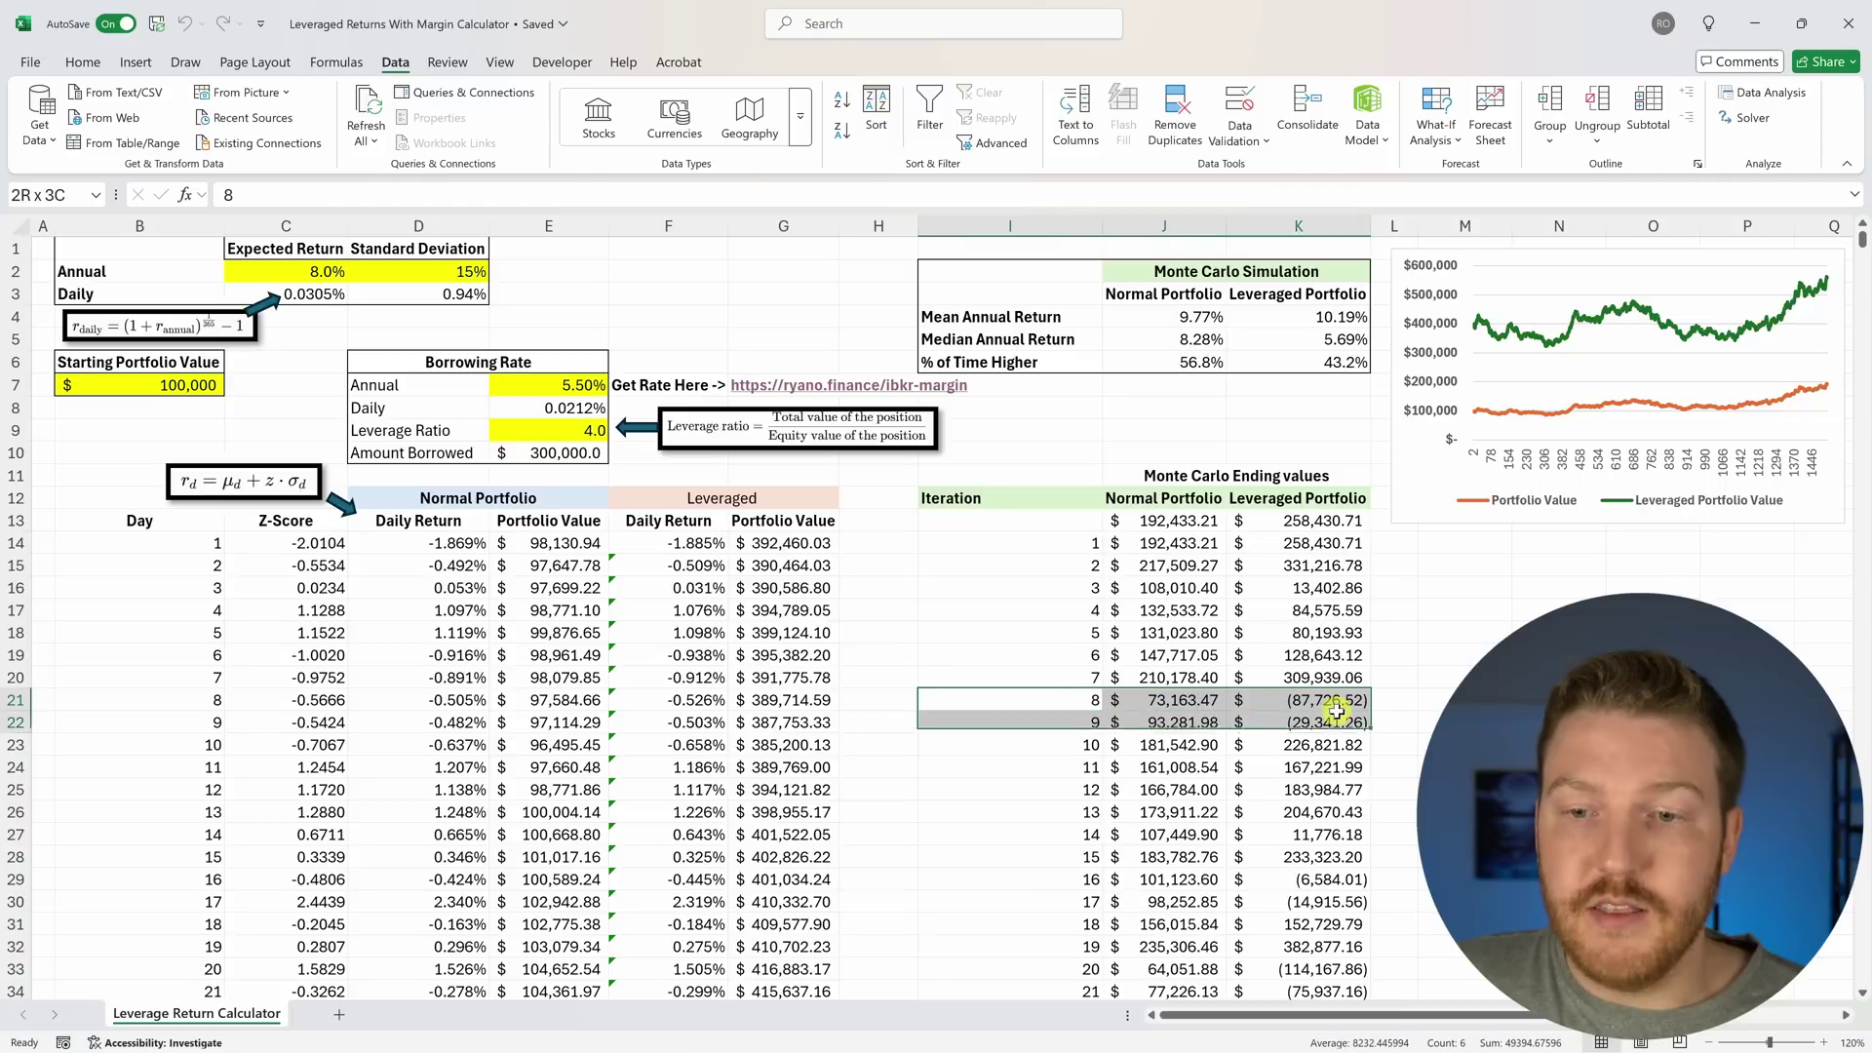
click(1199, 700)
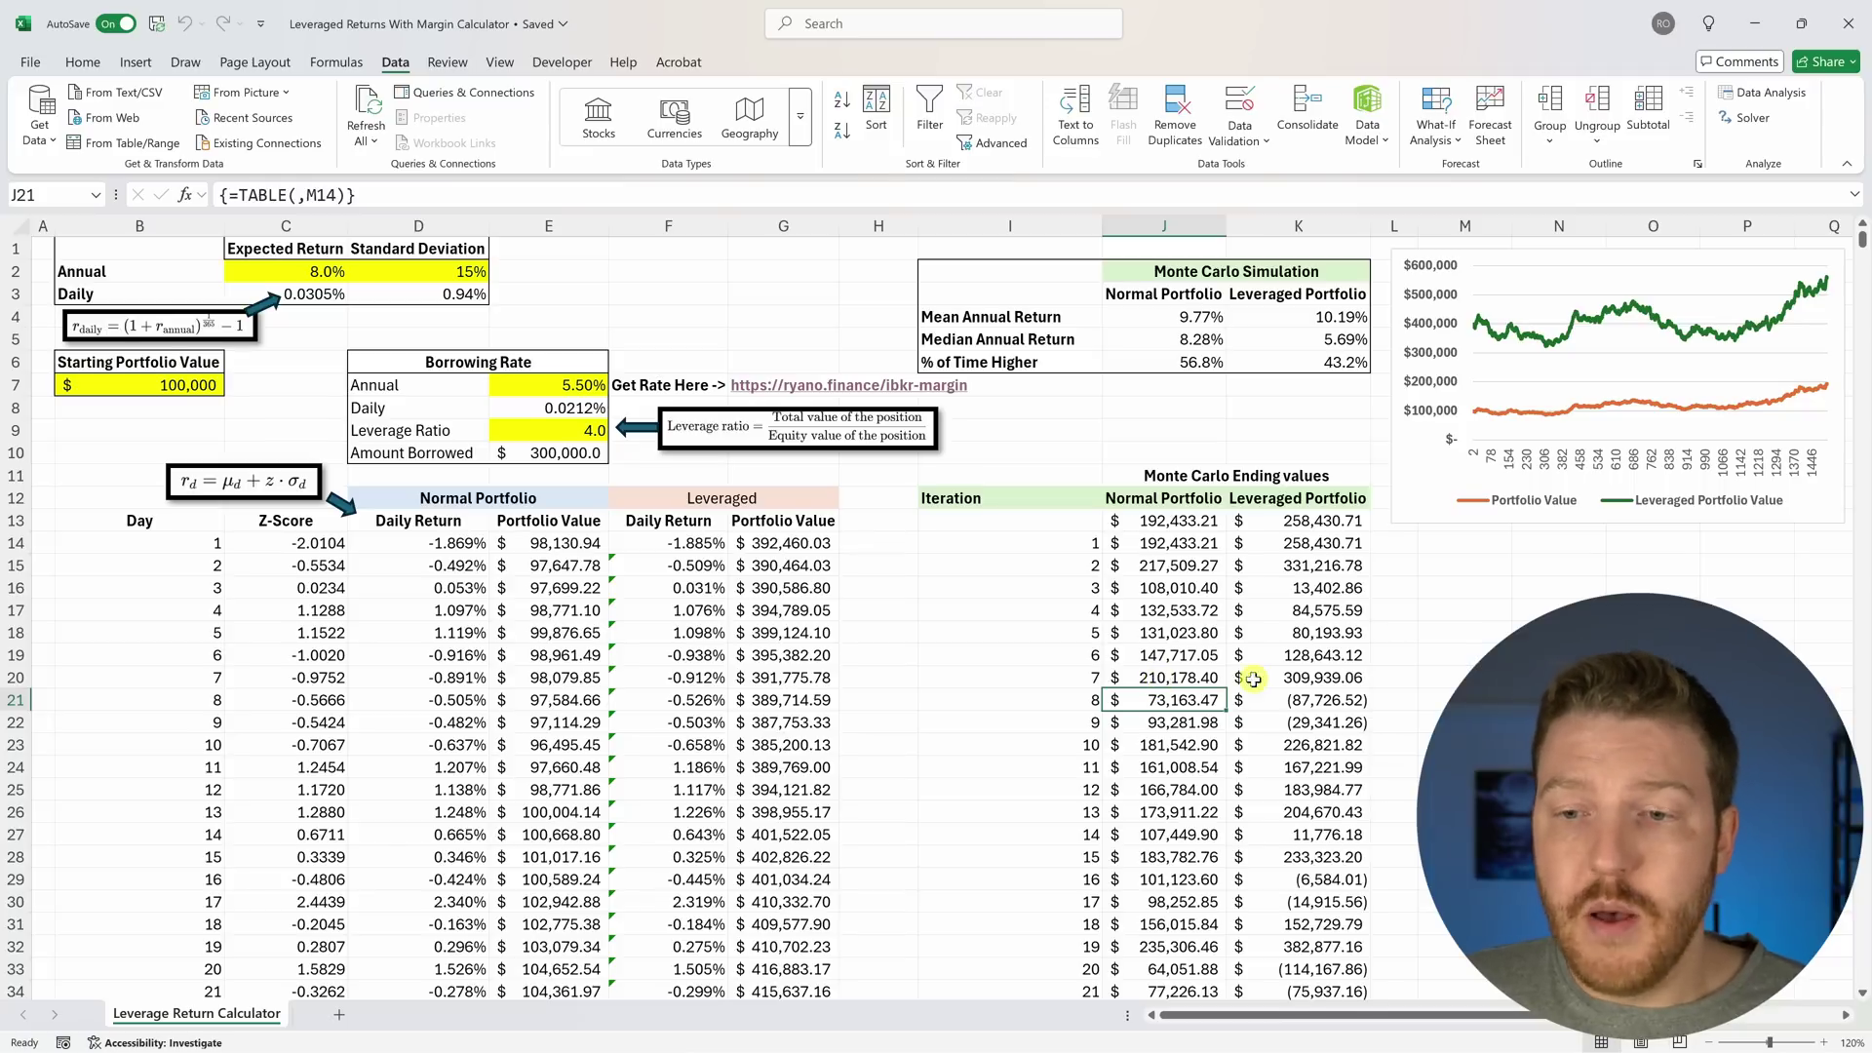
click(1300, 701)
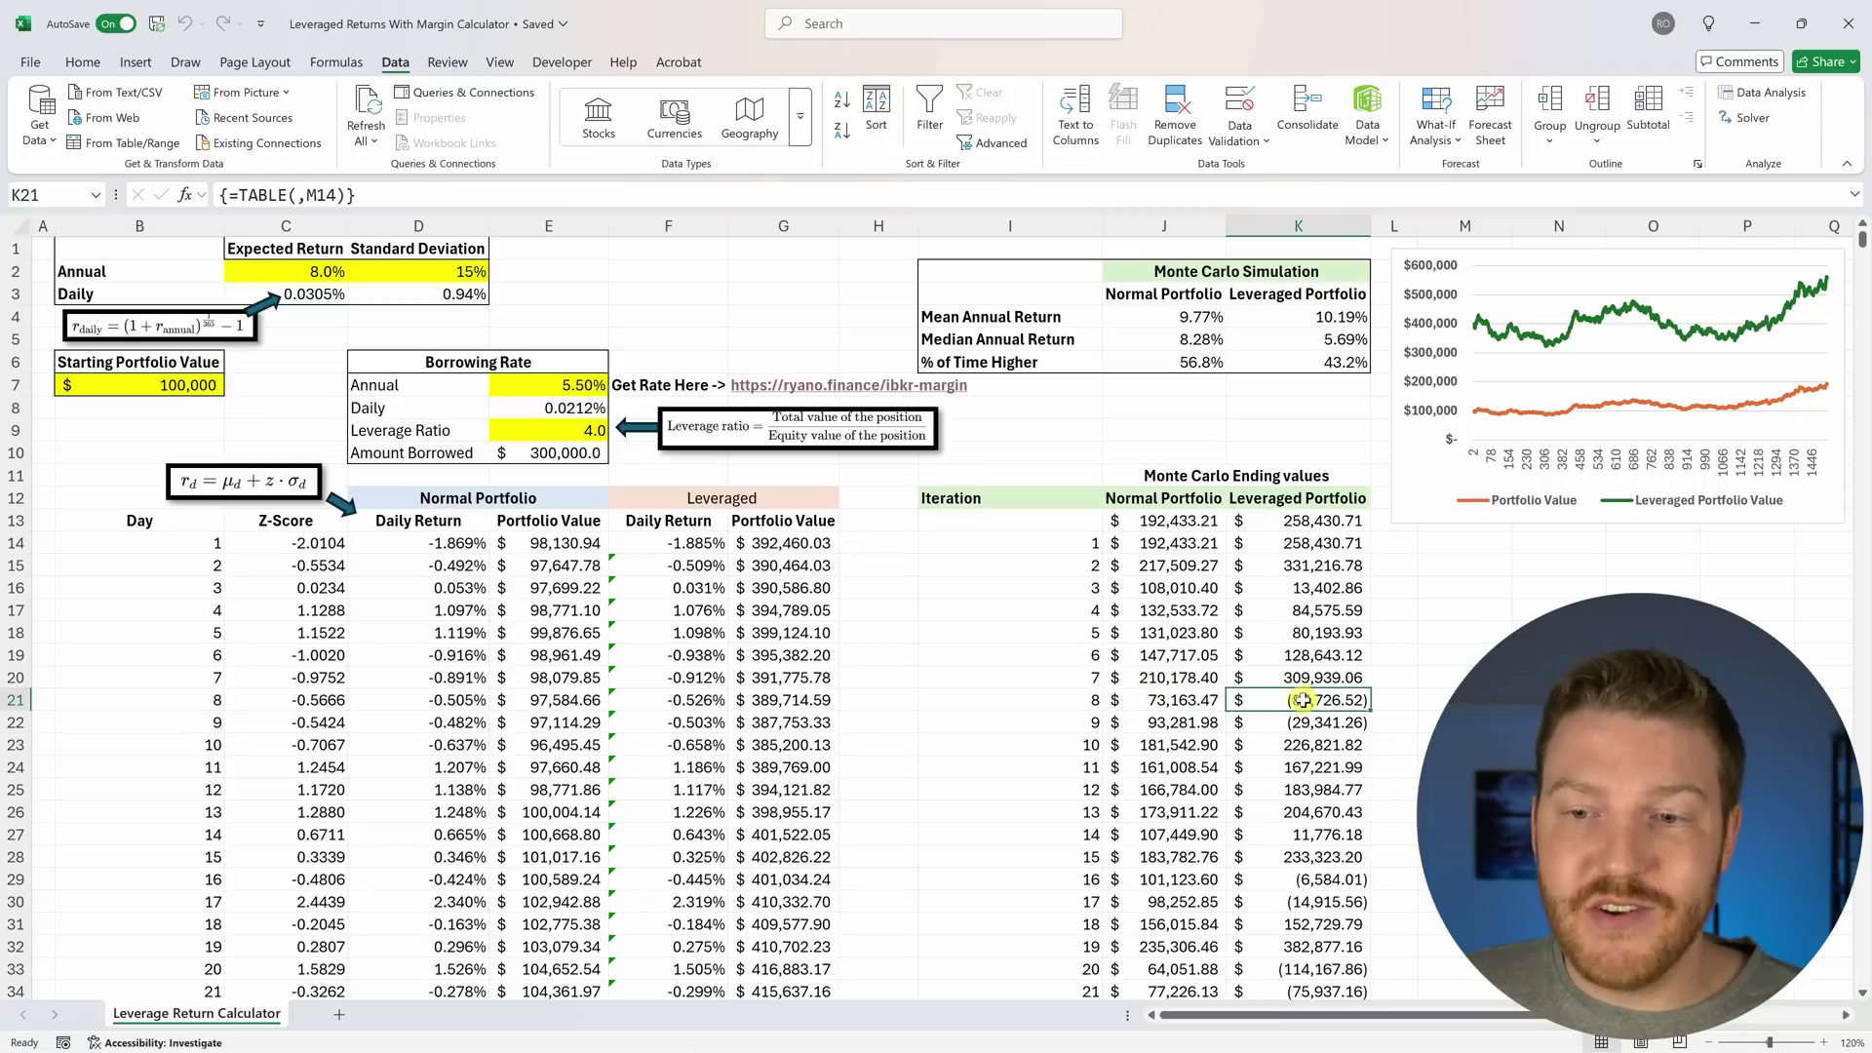